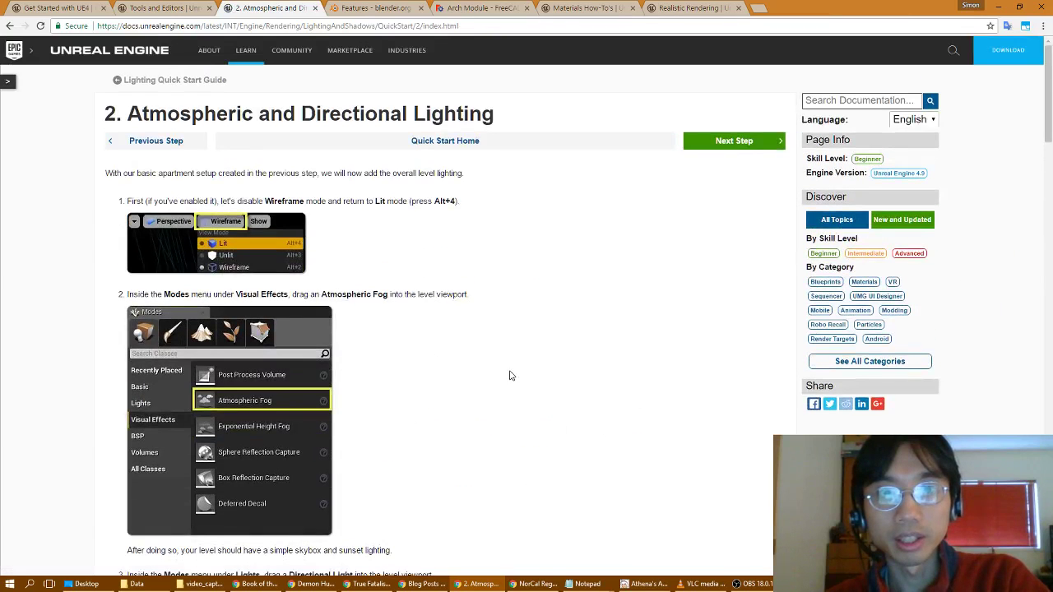
- Switch to Unreal Editor and change the perspective viewport from Wireframe to Lit view mode
{"action": "key", "text": "alt+Tab"}
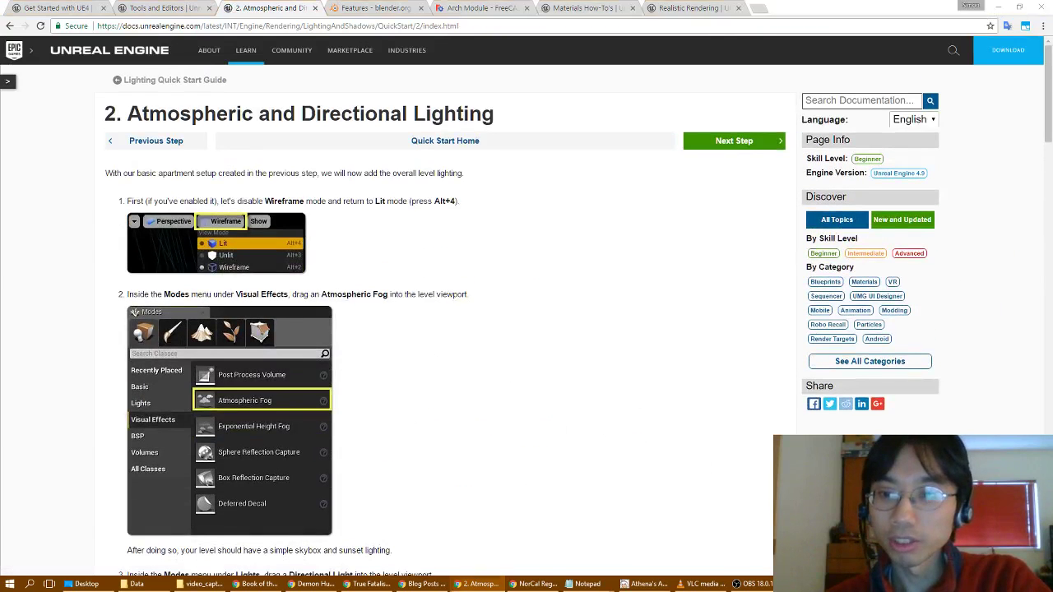
{"action": "key", "text": "alt+Tab"}
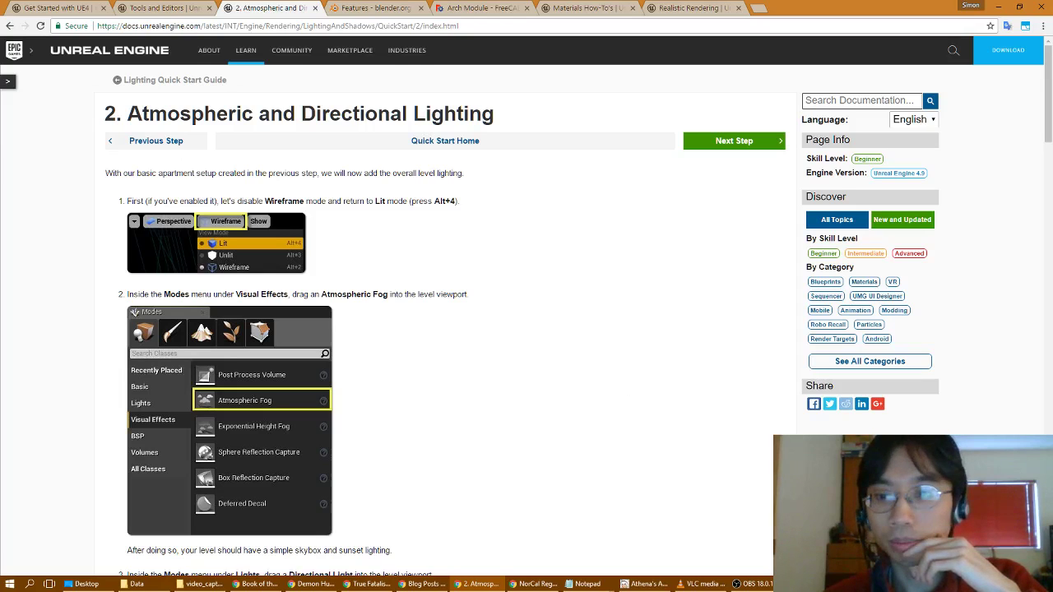
{"action": "key", "text": "alt+Tab"}
{"action": "left_click", "coordinate": [561, 87]}
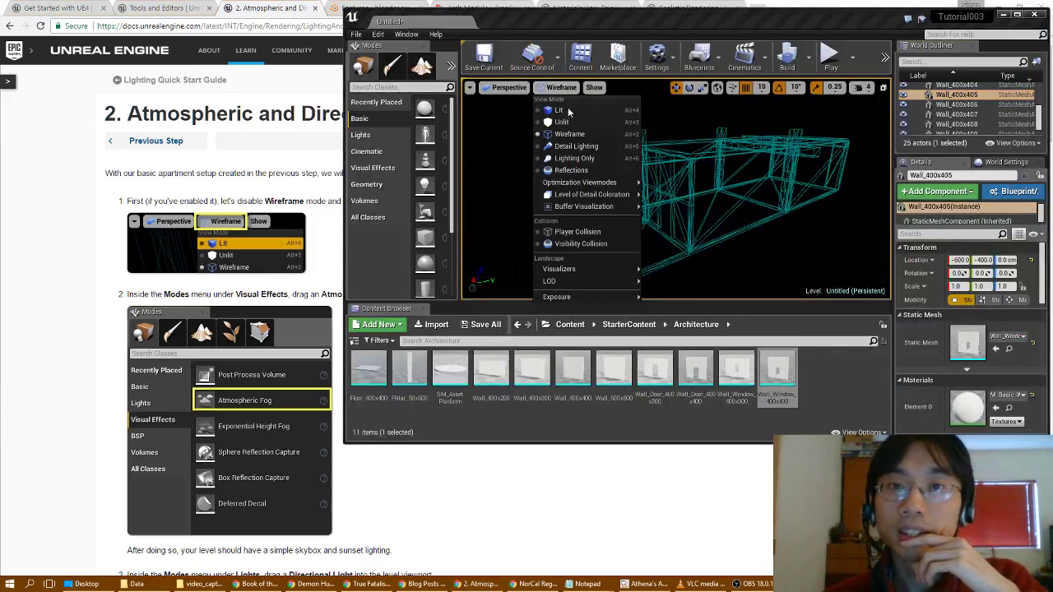
{"action": "left_click", "coordinate": [559, 110]}
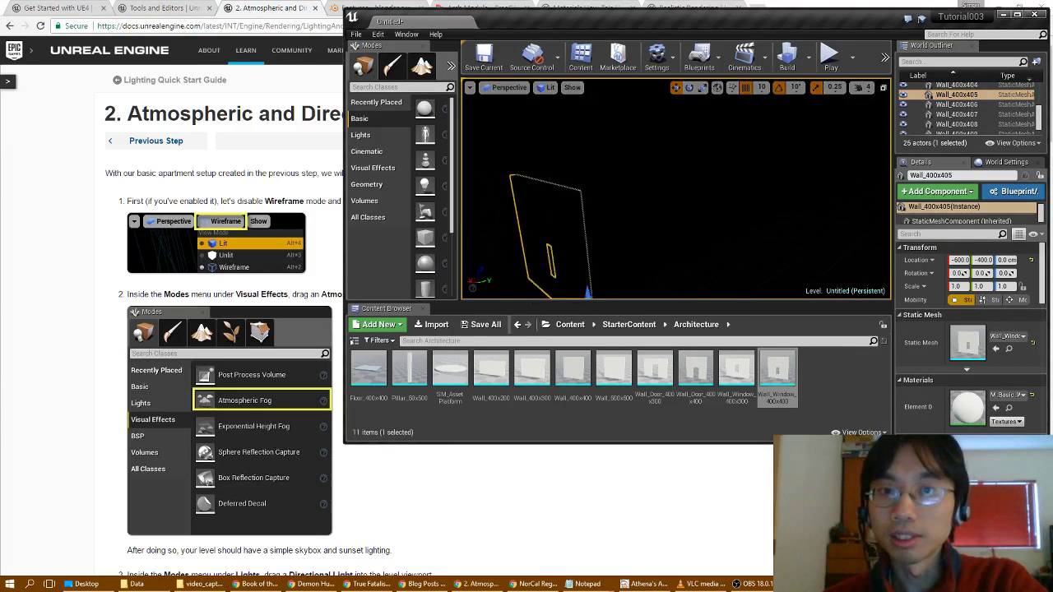
- Check the lighting guide and place an Atmospheric Fog in the Unreal Editor level outside the apartment, at about X -1180, Y -310, Z 220 cm
{"action": "left_click", "coordinate": [76, 282]}
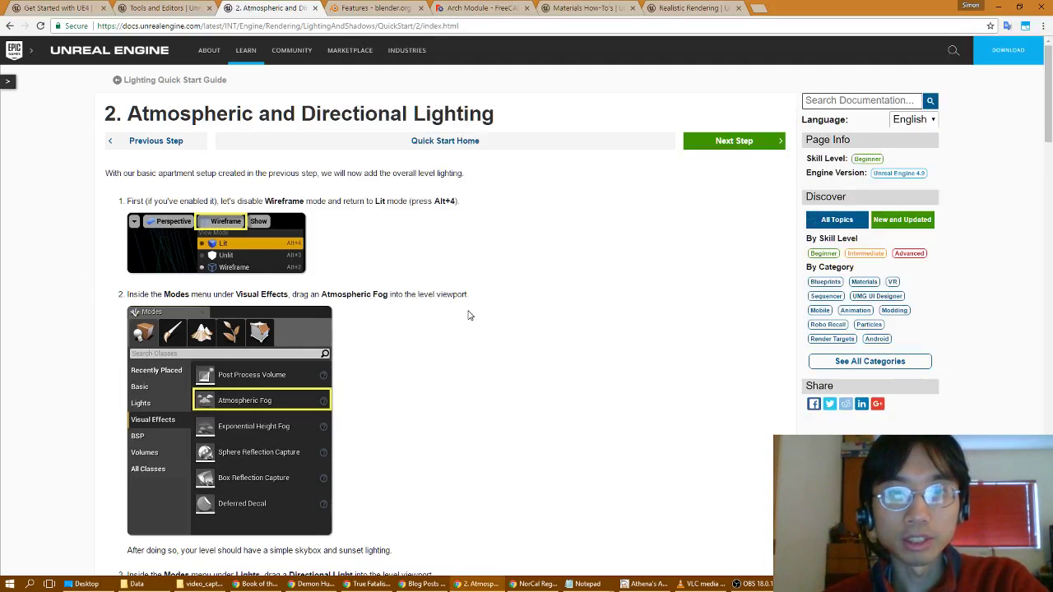
{"action": "scroll", "coordinate": [468, 315], "scroll_direction": "down", "scroll_amount": 1}
{"action": "scroll", "coordinate": [475, 319], "scroll_direction": "down", "scroll_amount": 1}
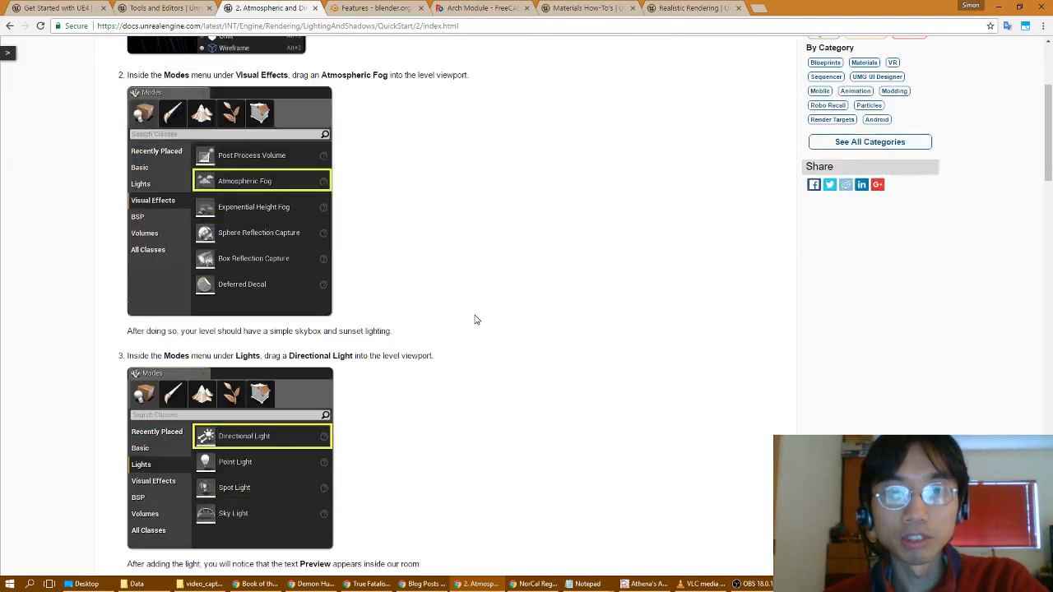
{"action": "key", "text": "alt+Tab"}
{"action": "middle_click_drag", "start_coordinate": [713, 271], "coordinate": [806, 283]}
{"action": "right_click_drag", "start_coordinate": [649, 247], "coordinate": [682, 246]}
{"action": "left_click", "coordinate": [373, 167]}
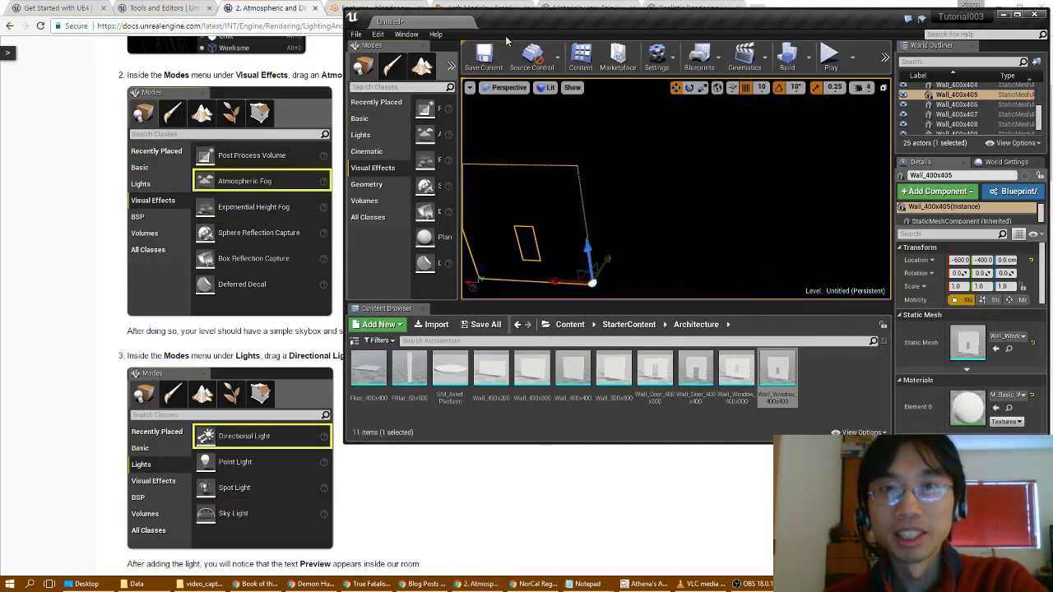
{"action": "double_click", "coordinate": [534, 19]}
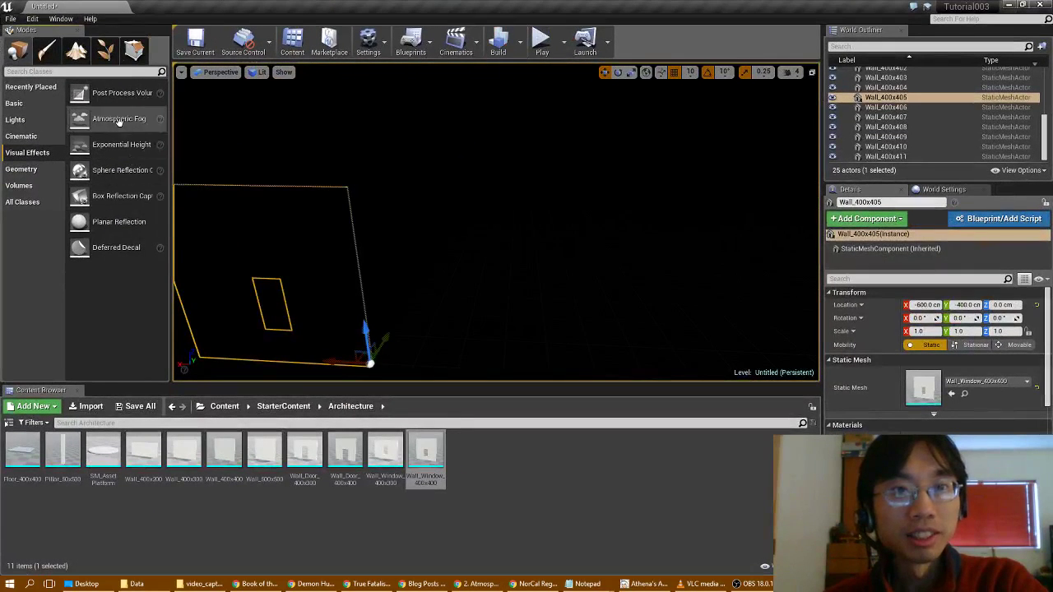
{"action": "left_click_drag", "start_coordinate": [115, 118], "coordinate": [630, 260]}
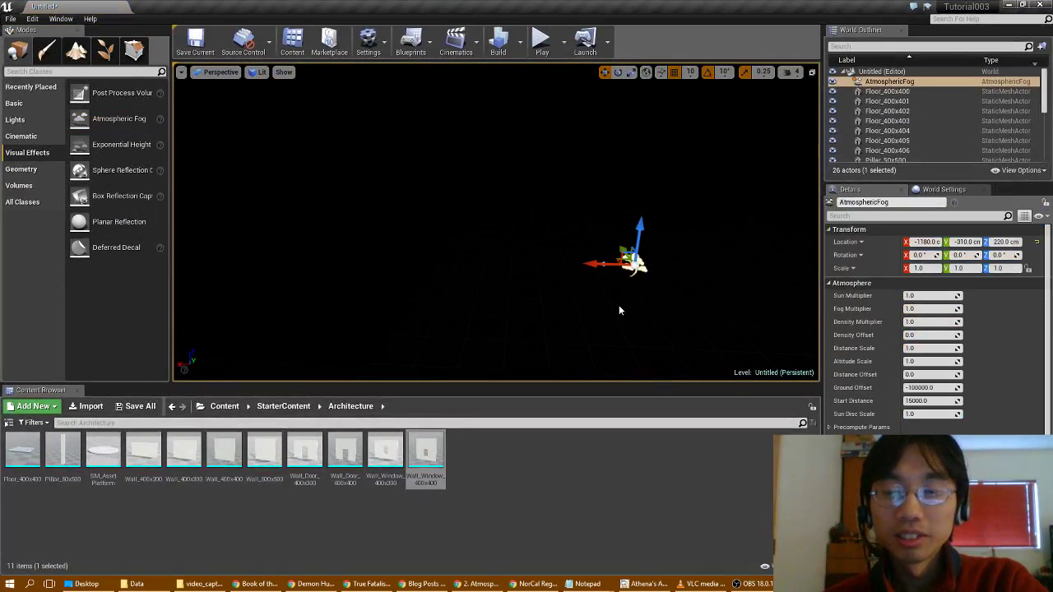
{"action": "mouse_move", "coordinate": [534, 287]}
{"action": "right_mouse_down"}
{"action": "mouse_move", "coordinate": [533, 214]}
{"action": "mouse_move", "coordinate": [428, 215]}
{"action": "mouse_move", "coordinate": [420, 287]}
{"action": "mouse_move", "coordinate": [708, 268]}
{"action": "mouse_move", "coordinate": [444, 280]}
{"action": "mouse_move", "coordinate": [532, 287]}
{"action": "right_mouse_up"}
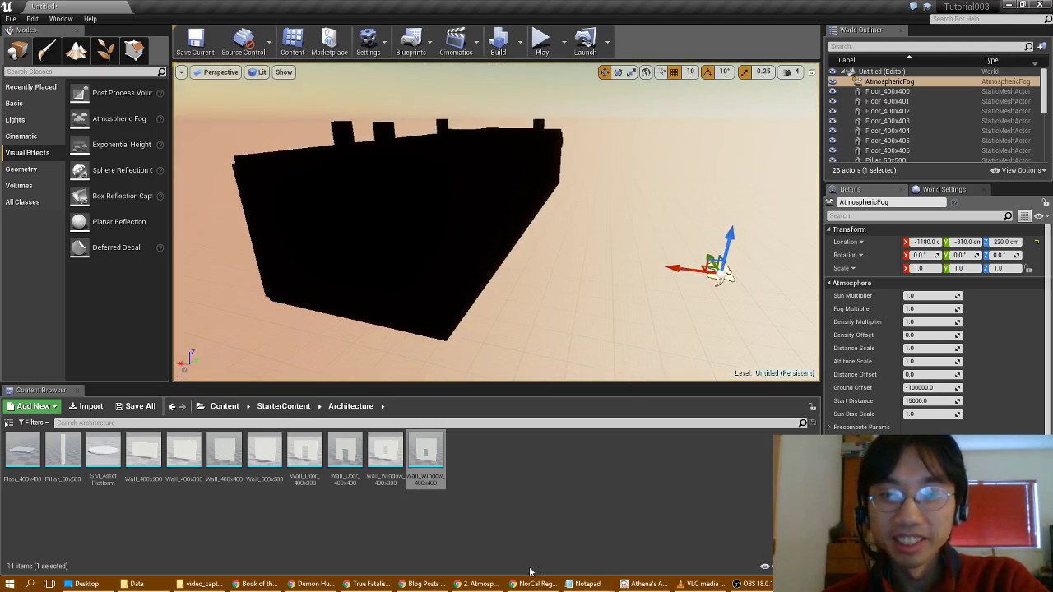
- Check the guide's next instruction and place a Directional Light in the Unreal Editor level at about X -1060, Y -250, Z 530 cm
{"action": "left_click", "coordinate": [509, 584]}
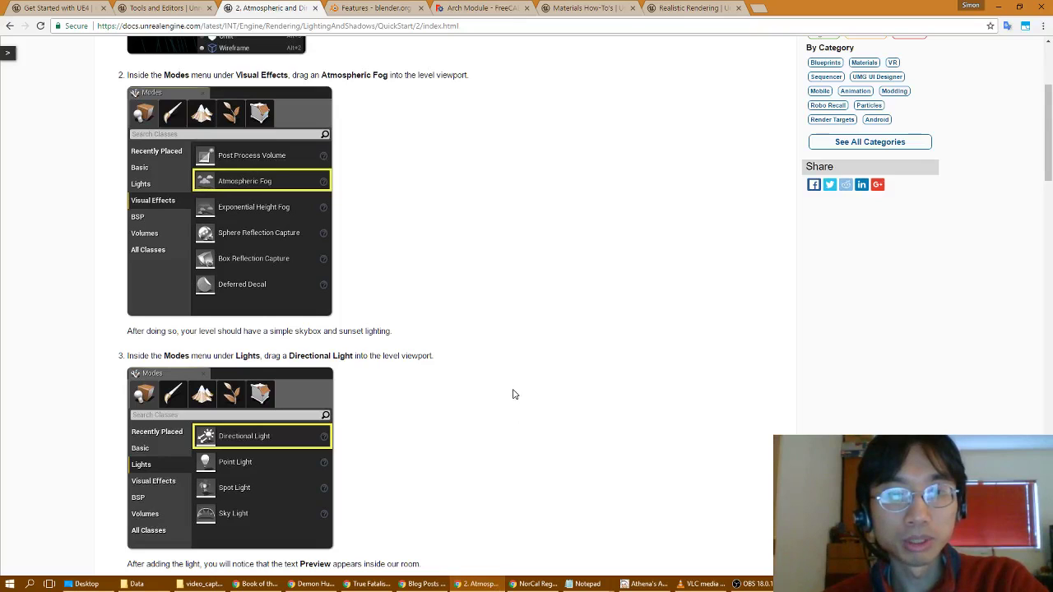
{"action": "scroll", "coordinate": [512, 394], "scroll_direction": "down", "scroll_amount": 1}
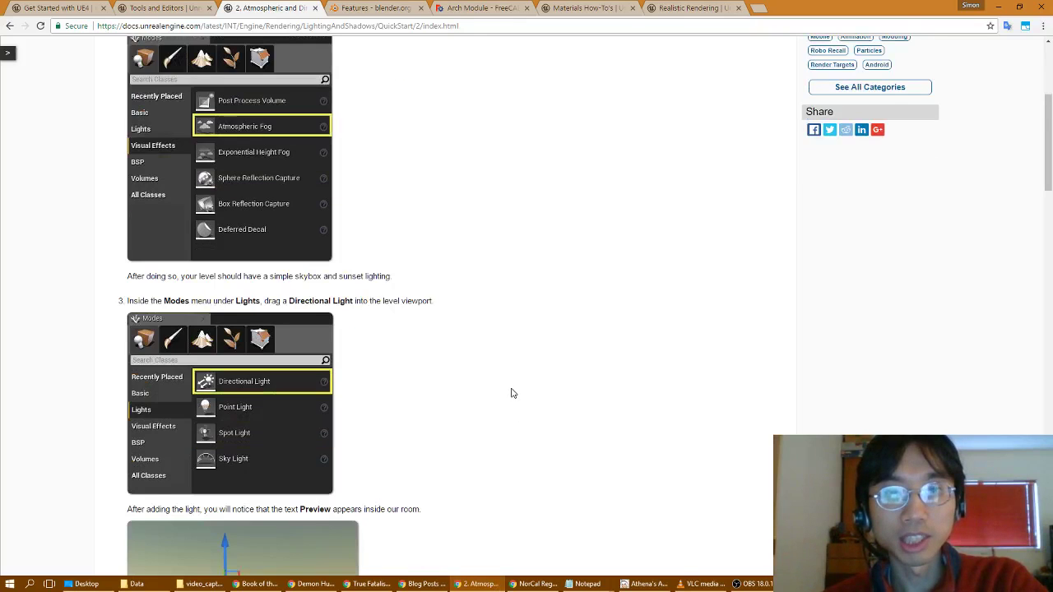
{"action": "scroll", "coordinate": [511, 394], "scroll_direction": "down", "scroll_amount": 3}
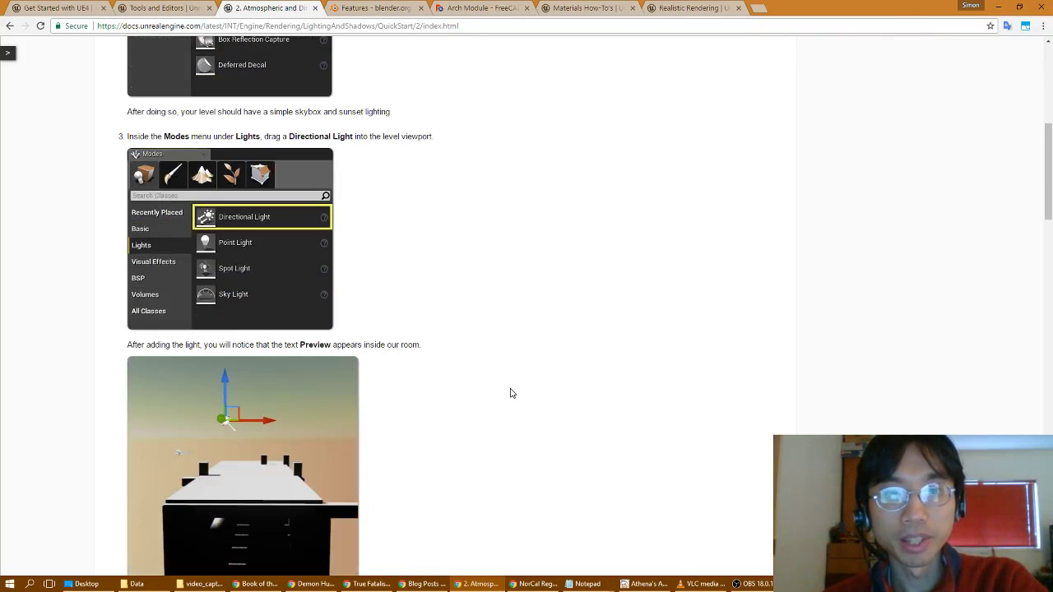
{"action": "scroll", "coordinate": [510, 393], "scroll_direction": "down", "scroll_amount": 1}
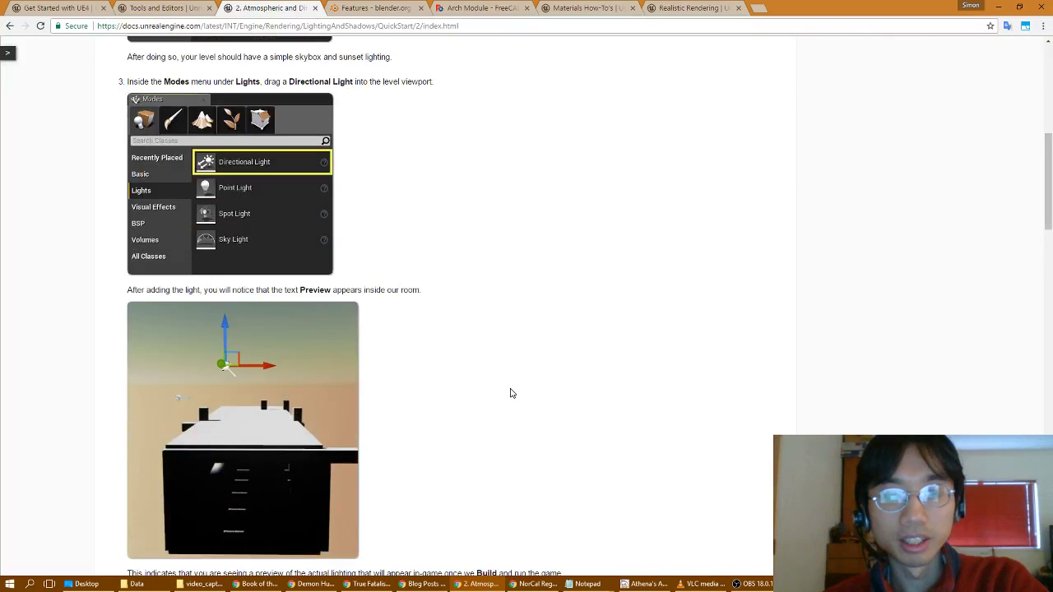
{"action": "key", "text": "alt+Tab"}
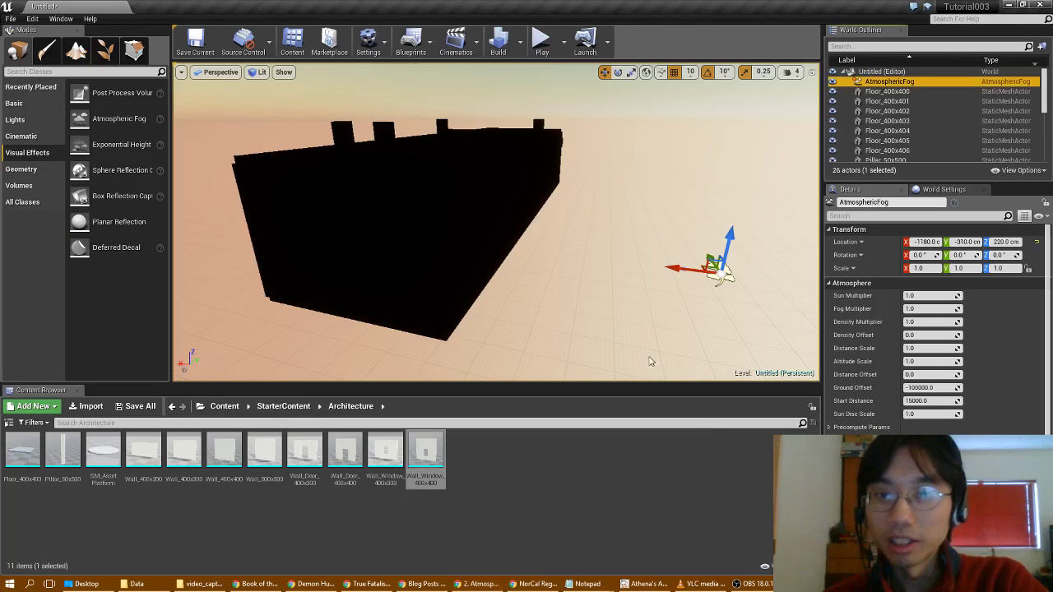
{"action": "left_click", "coordinate": [15, 120]}
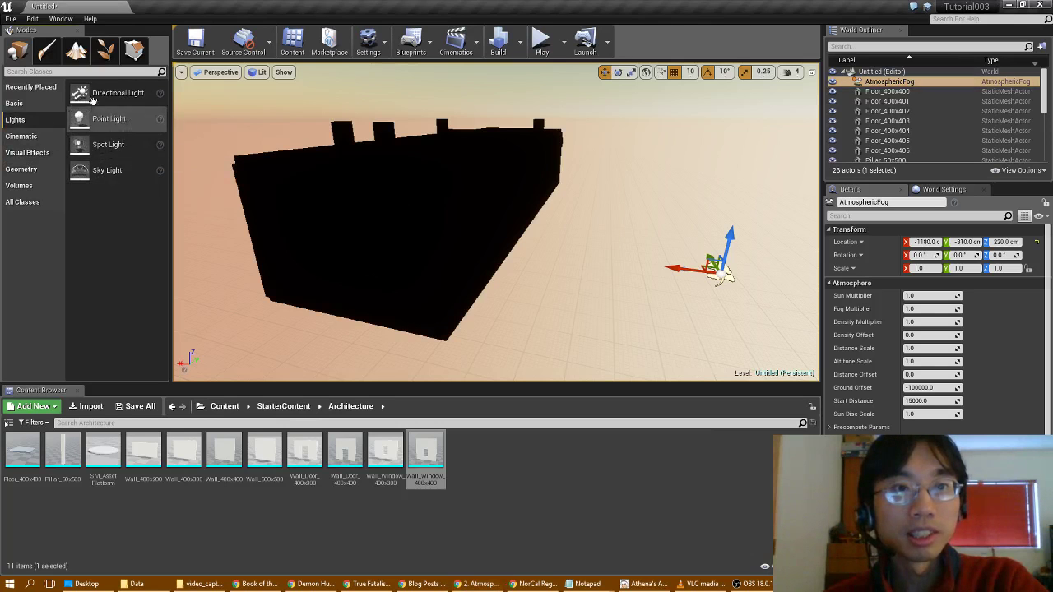
{"action": "left_click_drag", "start_coordinate": [115, 92], "coordinate": [674, 108]}
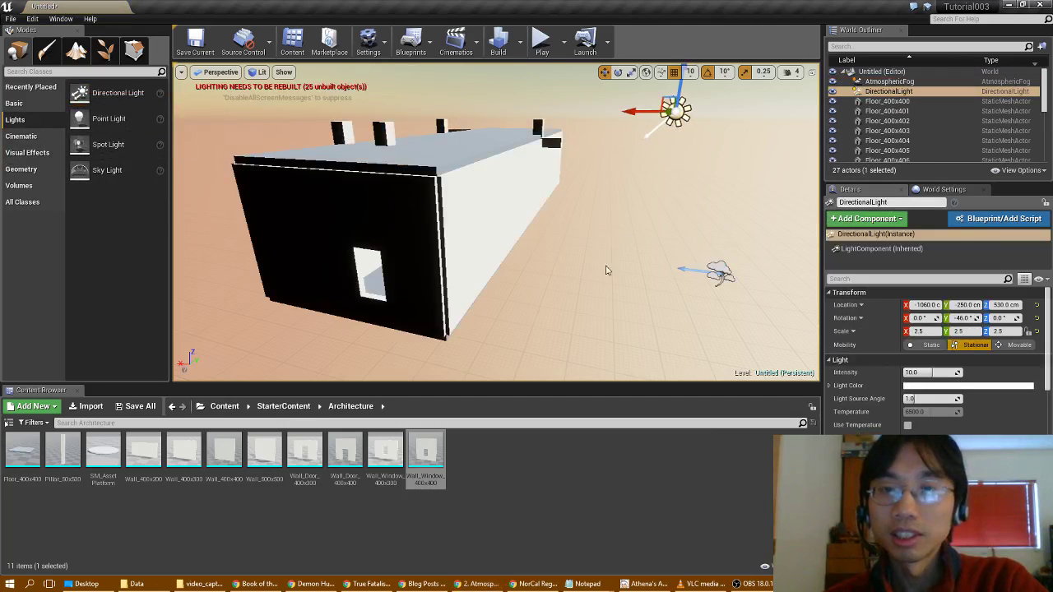
{"action": "right_click_drag", "start_coordinate": [495, 222], "coordinate": [674, 300]}
{"action": "right_click_drag", "start_coordinate": [613, 231], "coordinate": [625, 210]}
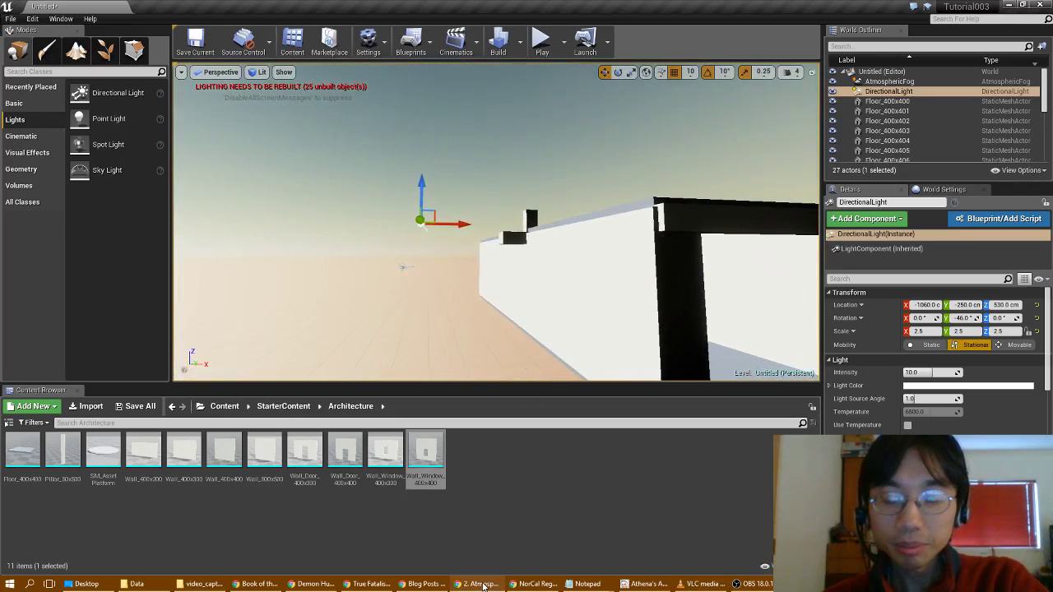
- Find the Directional Light transform settings in the browser guide and shrink the Unreal Editor window so both are visible
{"action": "mouse_move", "coordinate": [483, 585]}
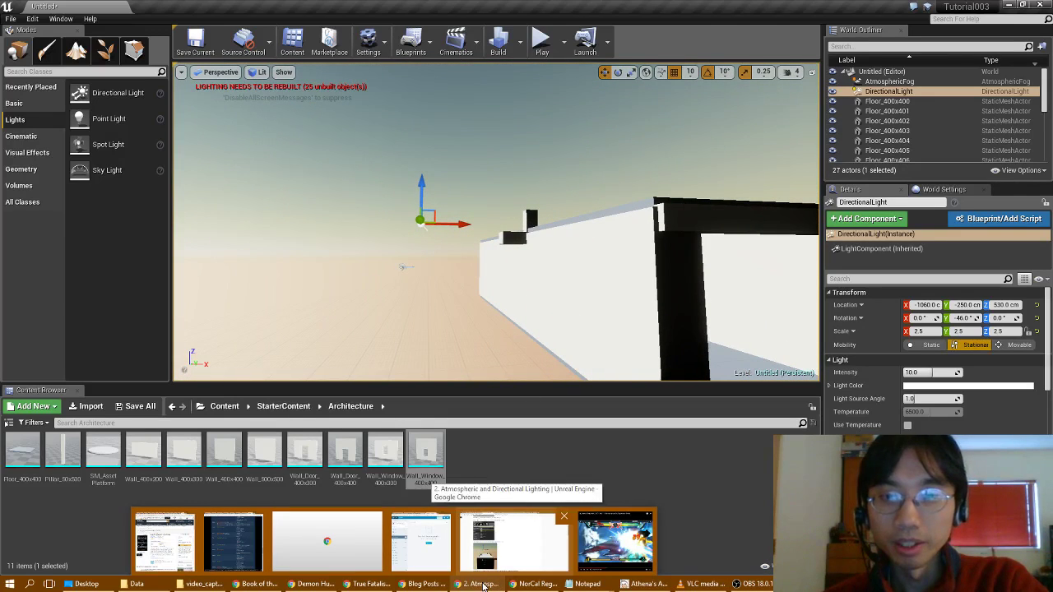
{"action": "left_click", "coordinate": [493, 543]}
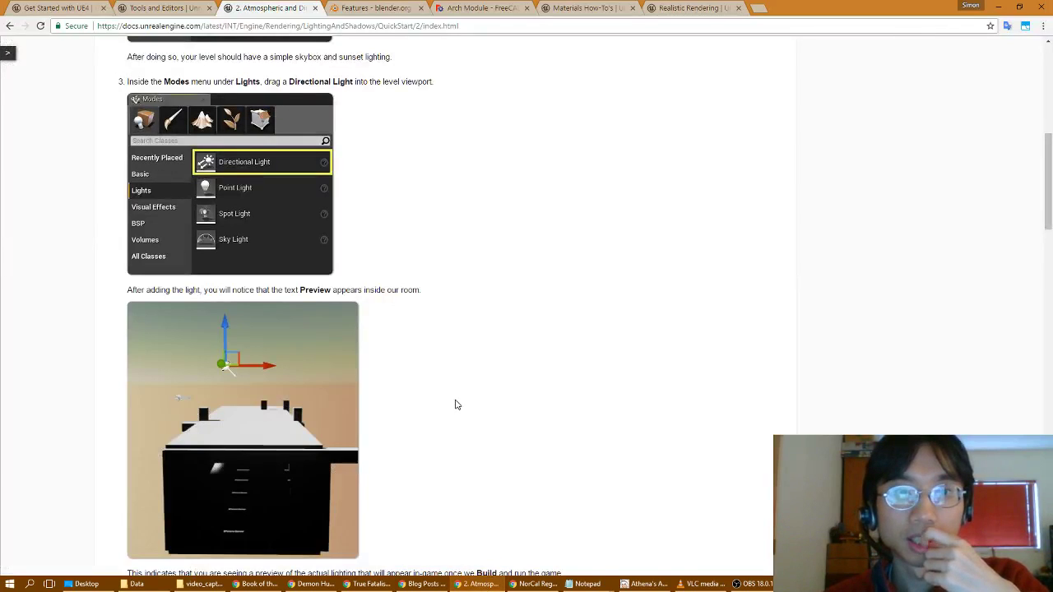
{"action": "scroll", "coordinate": [457, 405], "scroll_direction": "down", "scroll_amount": 2}
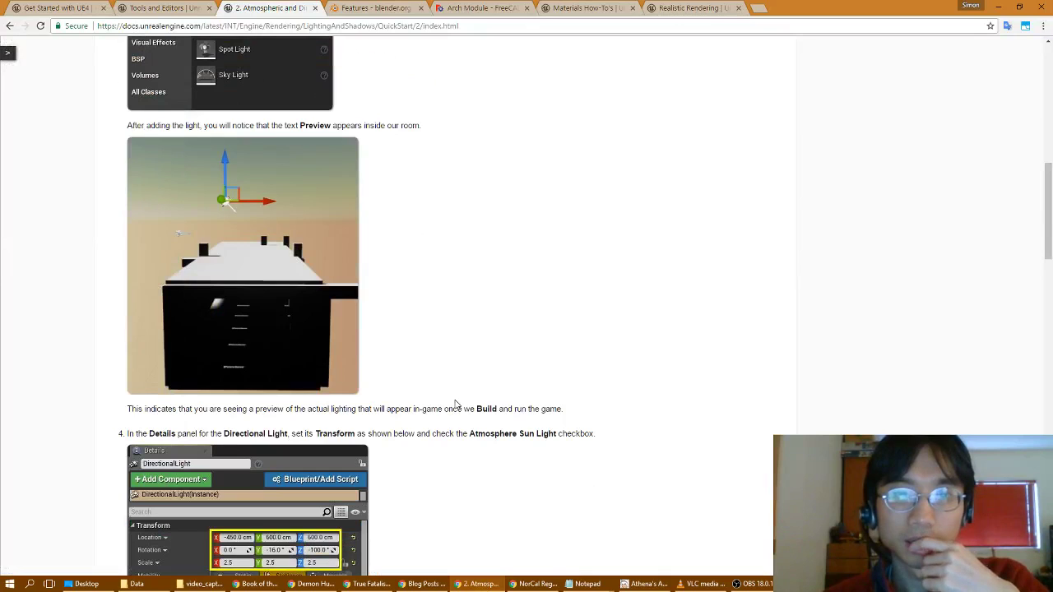
{"action": "scroll", "coordinate": [456, 405], "scroll_direction": "down", "scroll_amount": 1}
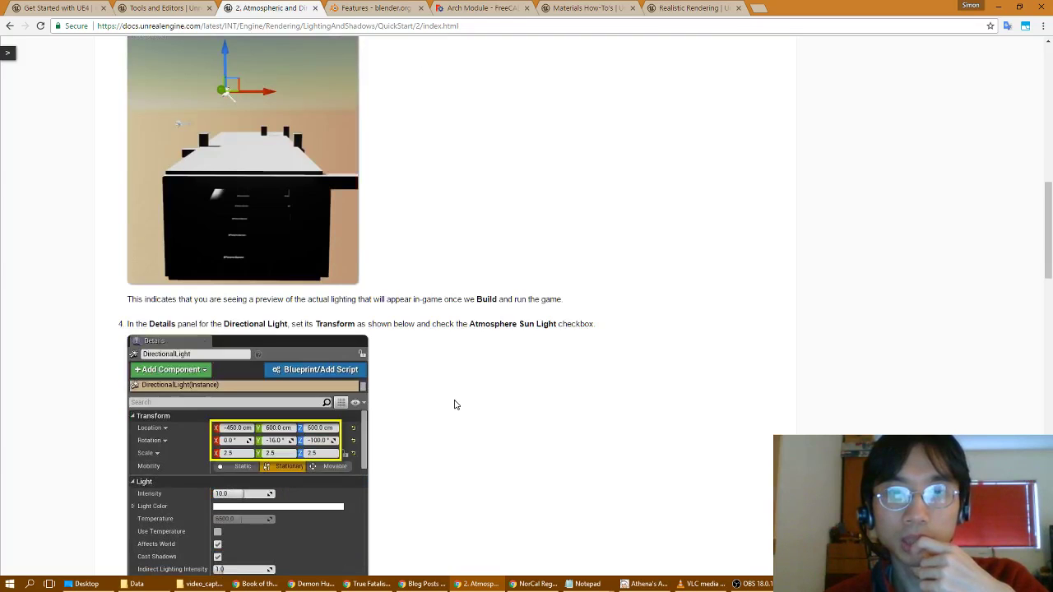
{"action": "scroll", "coordinate": [454, 403], "scroll_direction": "down", "scroll_amount": 2}
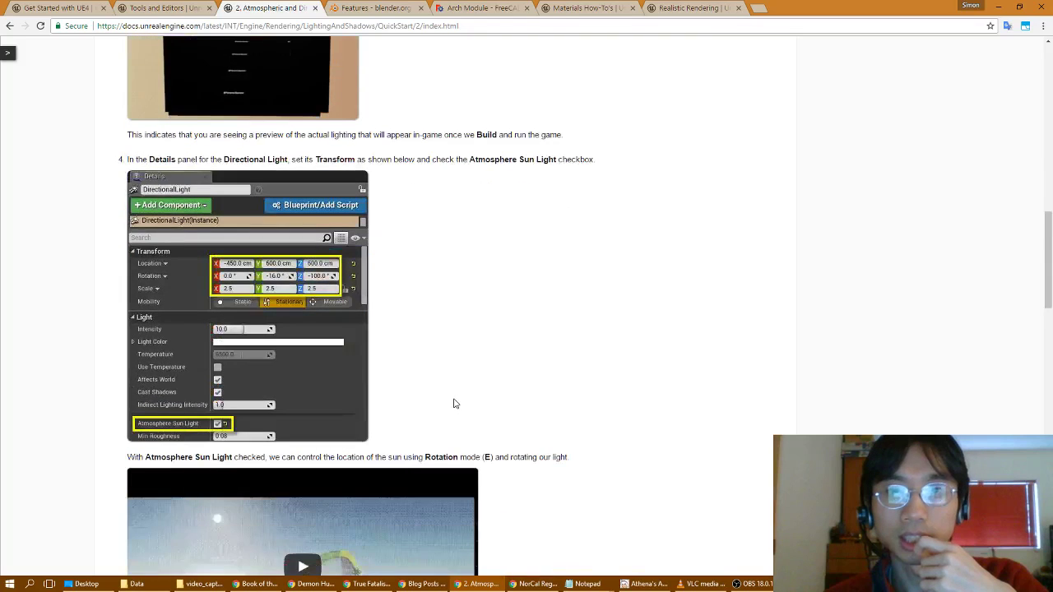
{"action": "scroll", "coordinate": [564, 398], "scroll_direction": "up", "scroll_amount": 1}
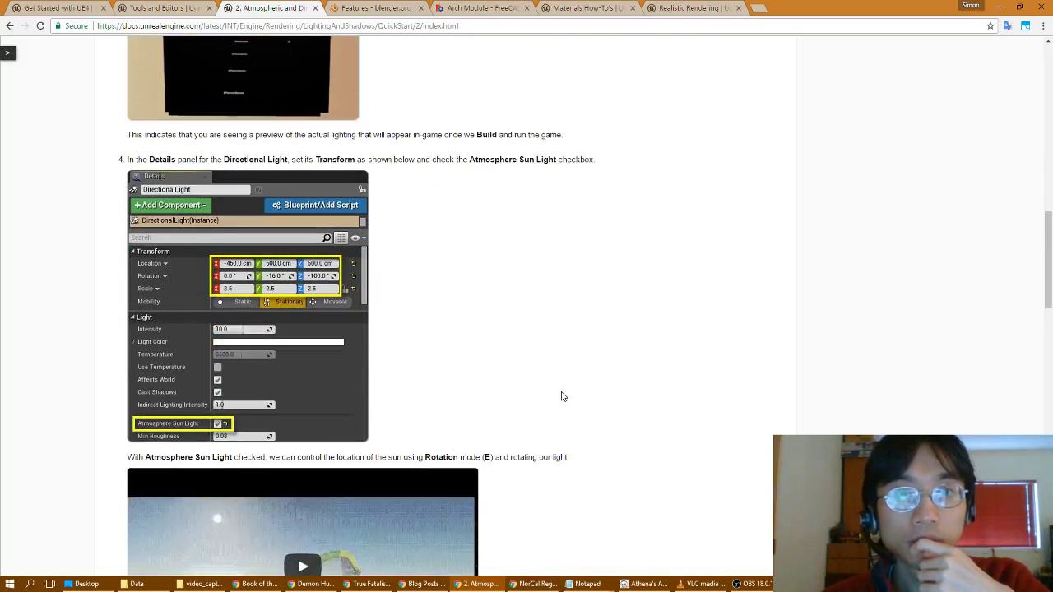
{"action": "key", "text": "alt+Tab"}
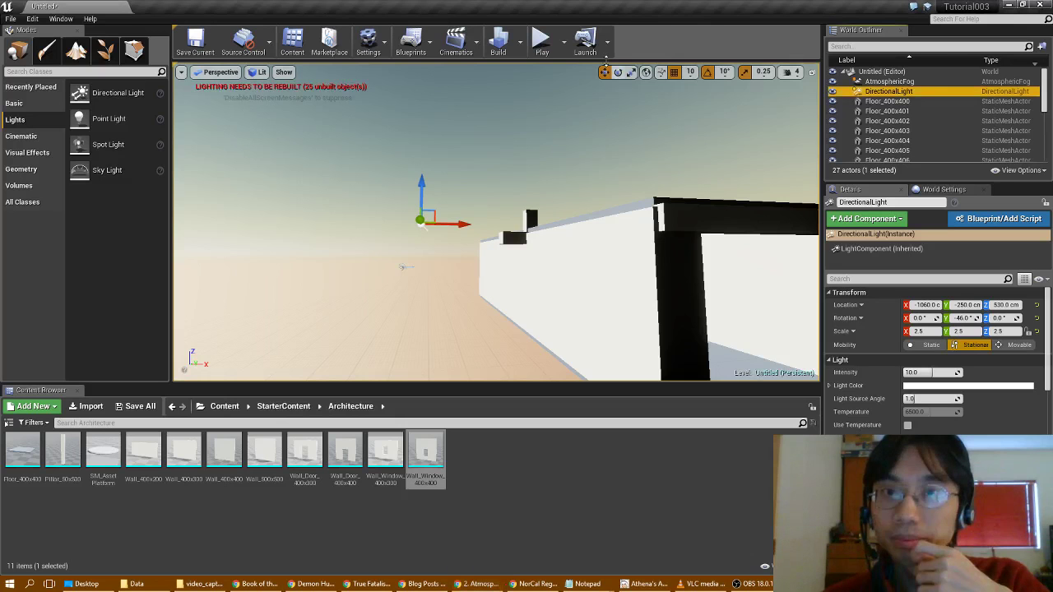
{"action": "double_click", "coordinate": [627, 12]}
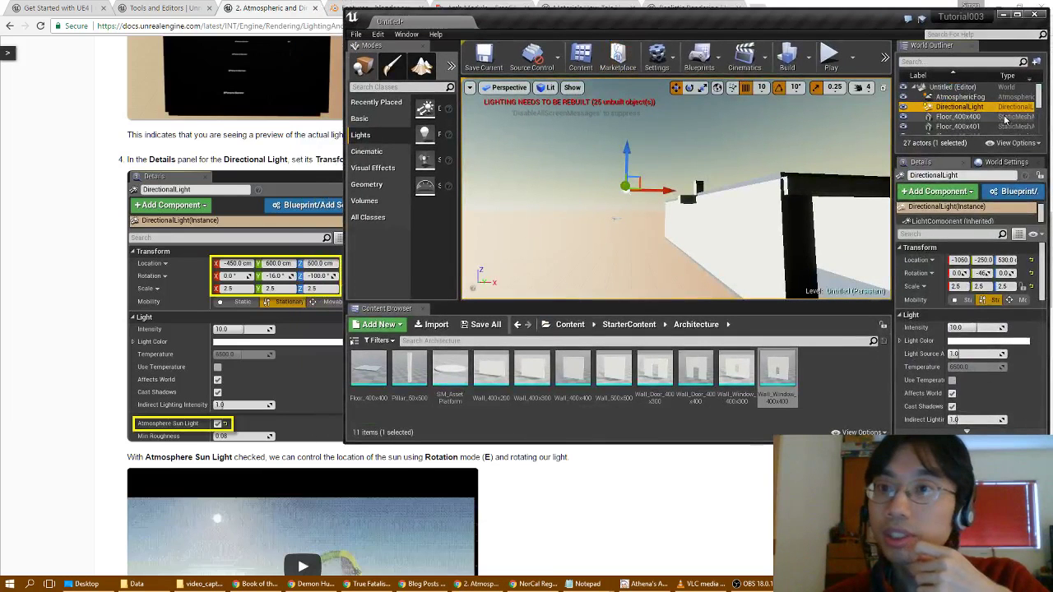
- Set the Directional Light's location to X -450, Y 600 and Z 600 cm
{"action": "left_click", "coordinate": [960, 260]}
{"action": "type", "text": "0"}
{"action": "key", "text": "Return"}
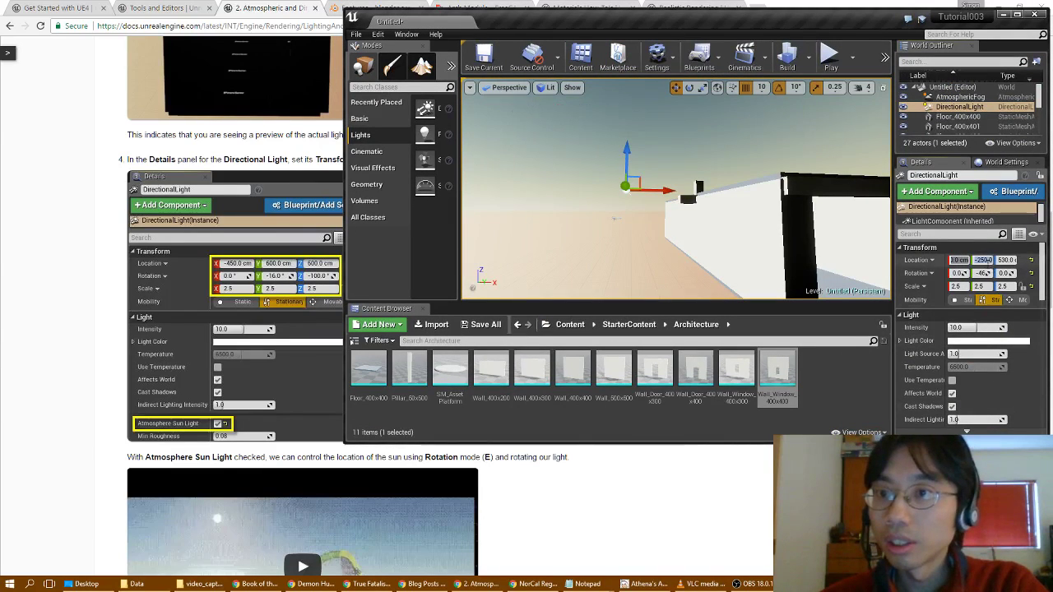
{"action": "left_click", "coordinate": [982, 259]}
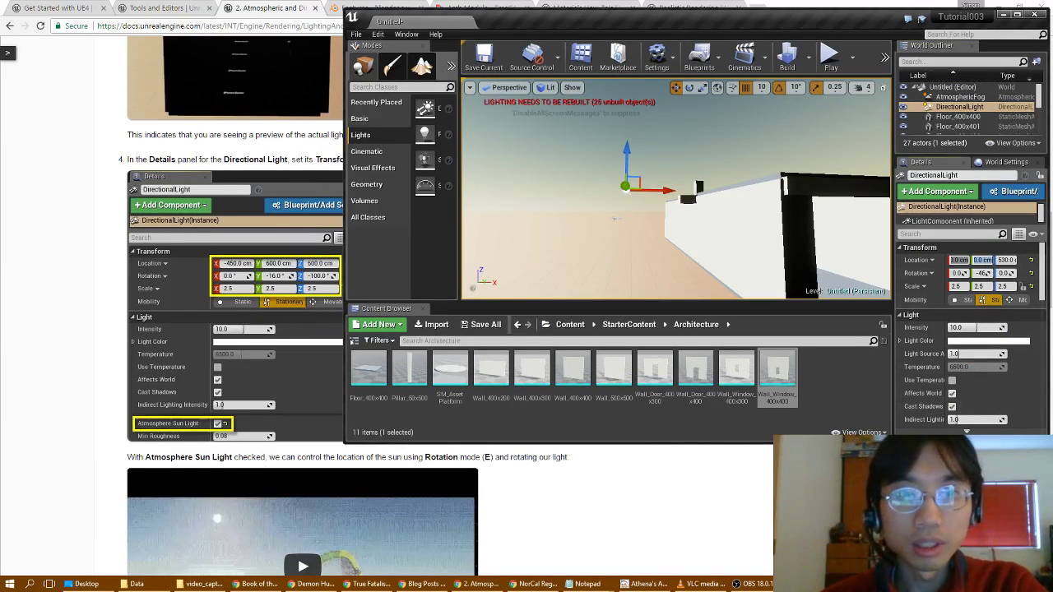
{"action": "type", "text": "600"}
{"action": "key", "text": "Tab"}
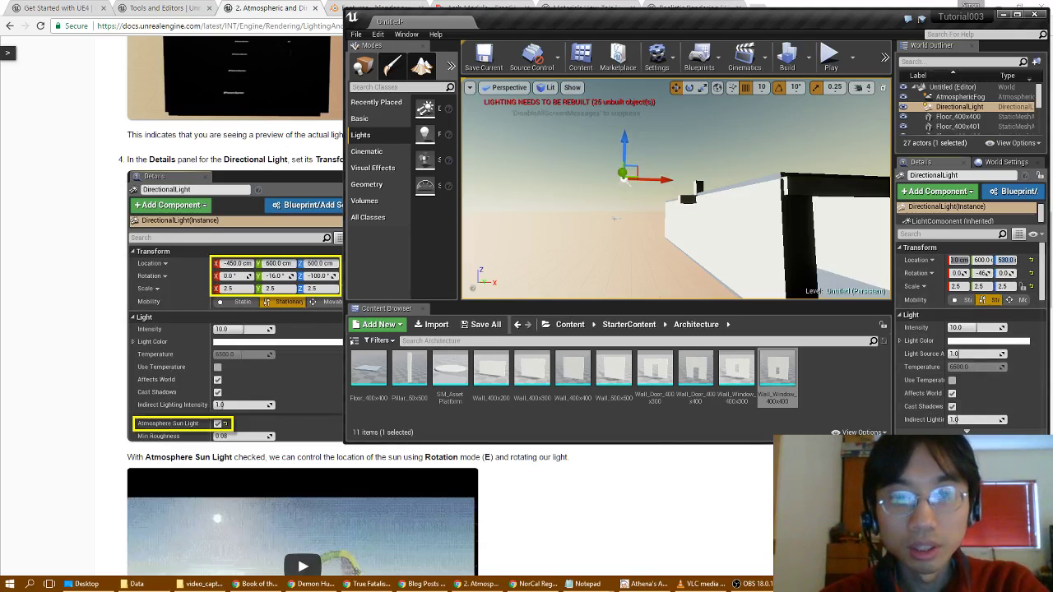
{"action": "type", "text": "600"}
{"action": "key", "text": "Return"}
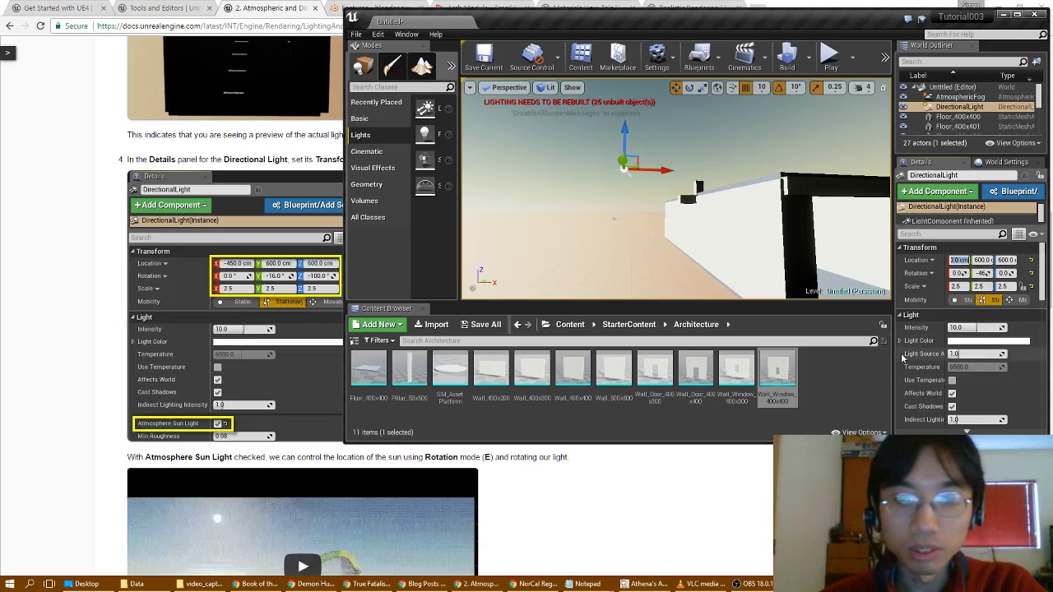
{"action": "type", "text": "-450"}
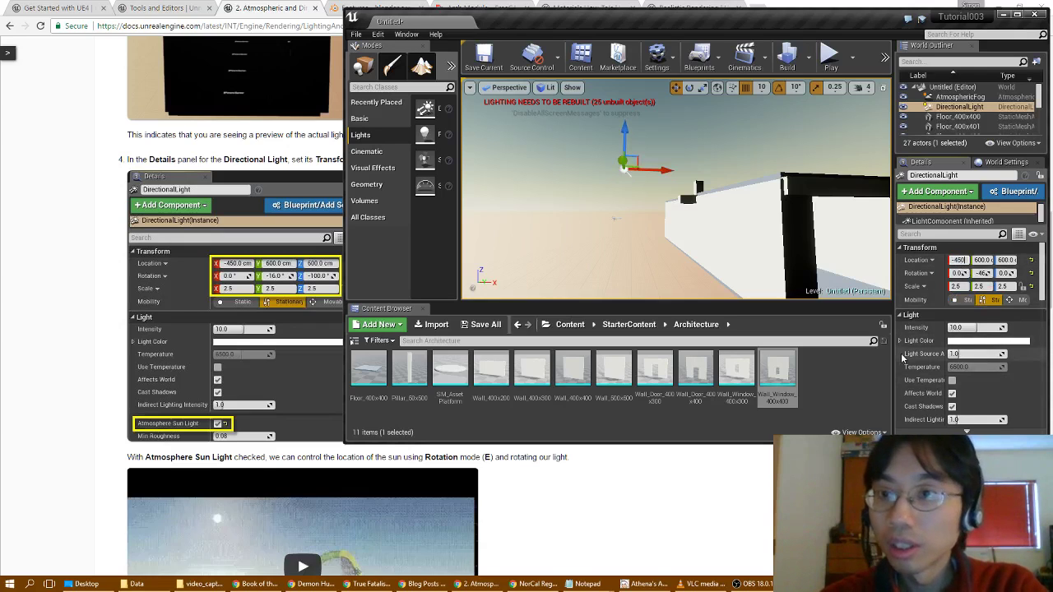
{"action": "key", "text": "Tab"}
- Set the Directional Light's rotation to -16° on Y and -100° on Z
{"action": "key", "text": "Tab"}
{"action": "key", "text": "Tab"}
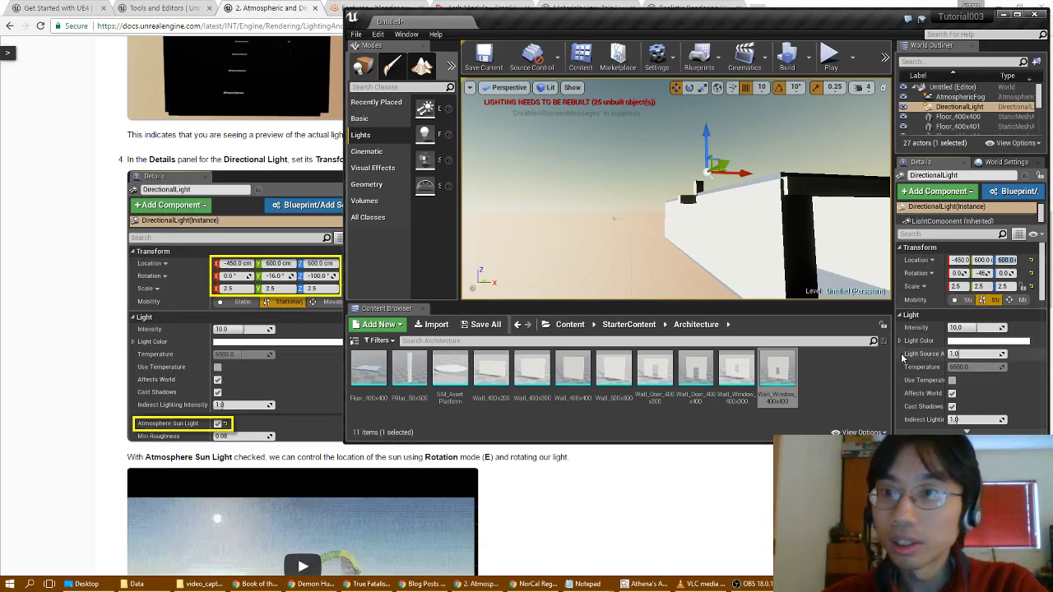
{"action": "key", "text": "Tab"}
{"action": "key", "text": "Tab"}
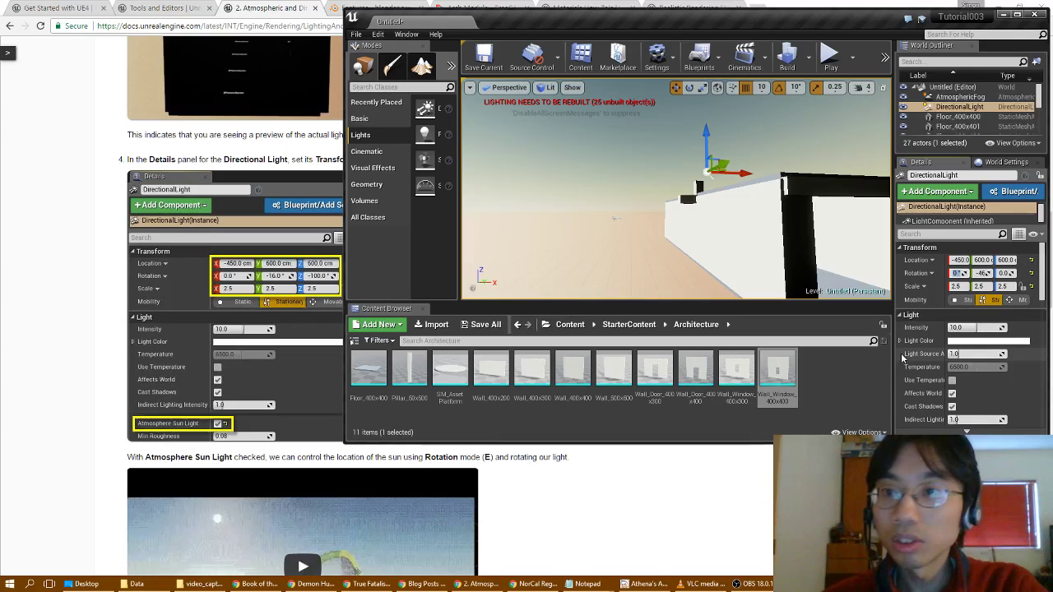
{"action": "type", "text": "-16"}
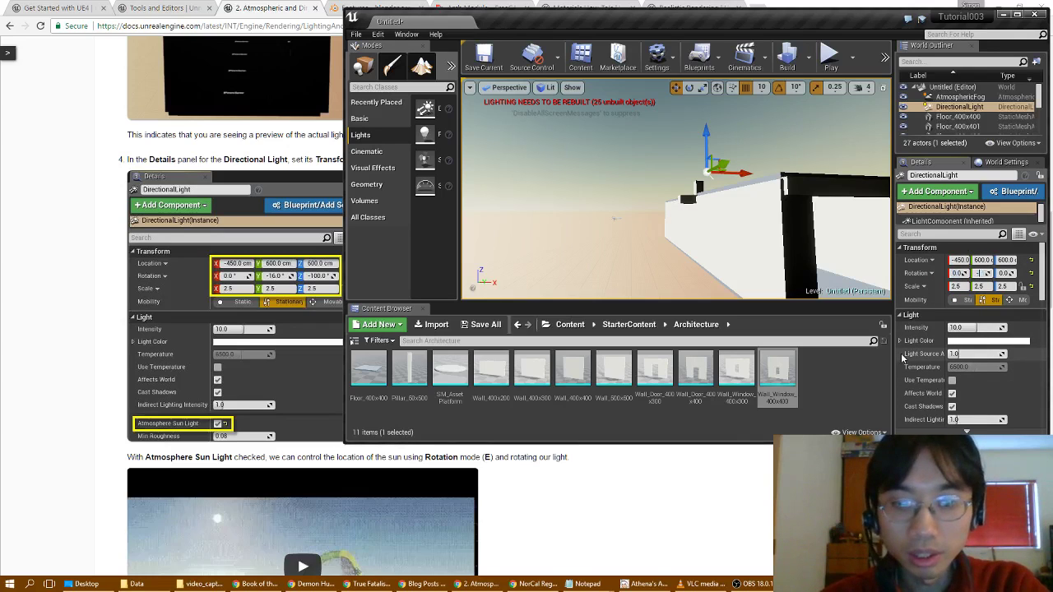
{"action": "key", "text": "Tab"}
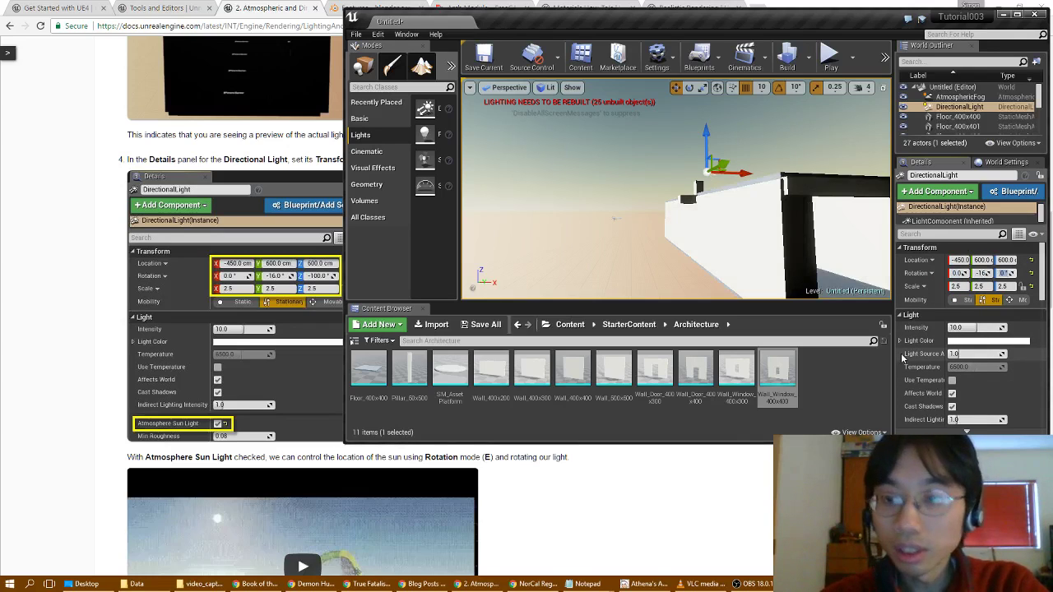
{"action": "type", "text": "--100"}
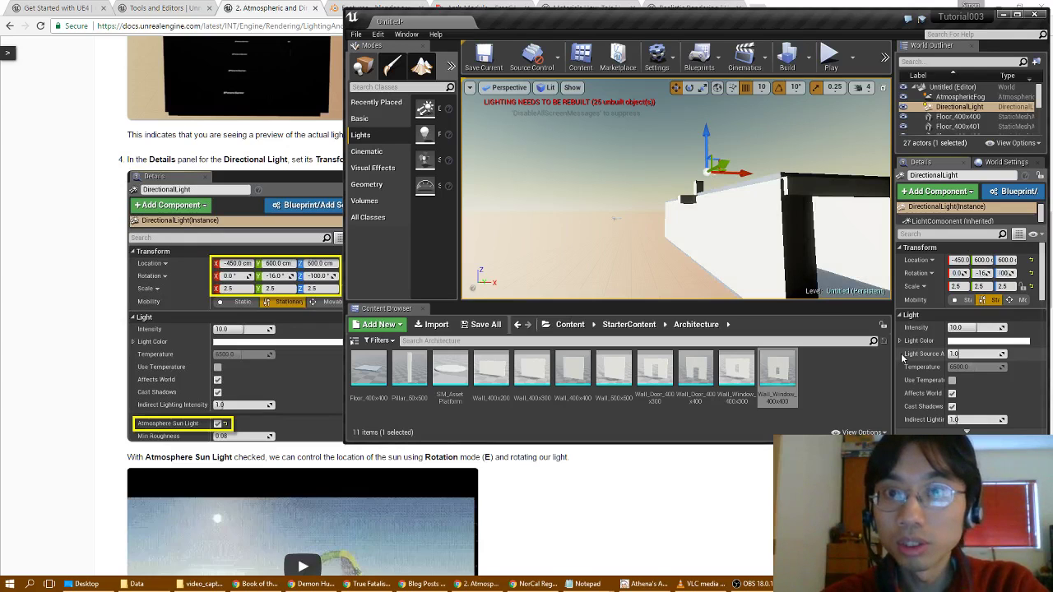
{"action": "key", "text": "Return"}
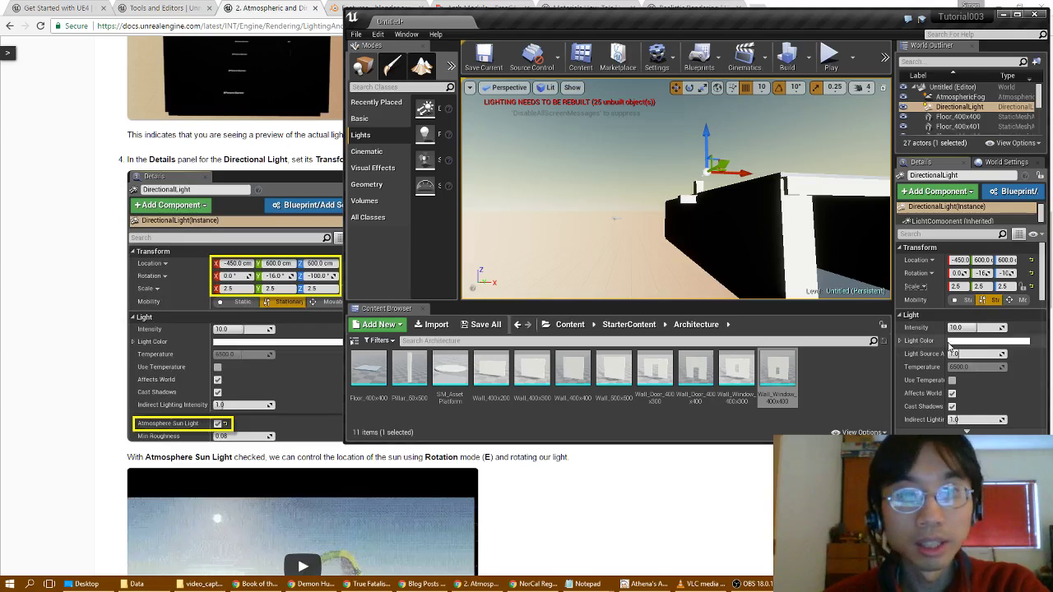
- Reveal the Directional Light's advanced light settings and enable Atmosphere Sun Light
{"action": "scroll", "coordinate": [991, 395], "scroll_direction": "down", "scroll_amount": 1}
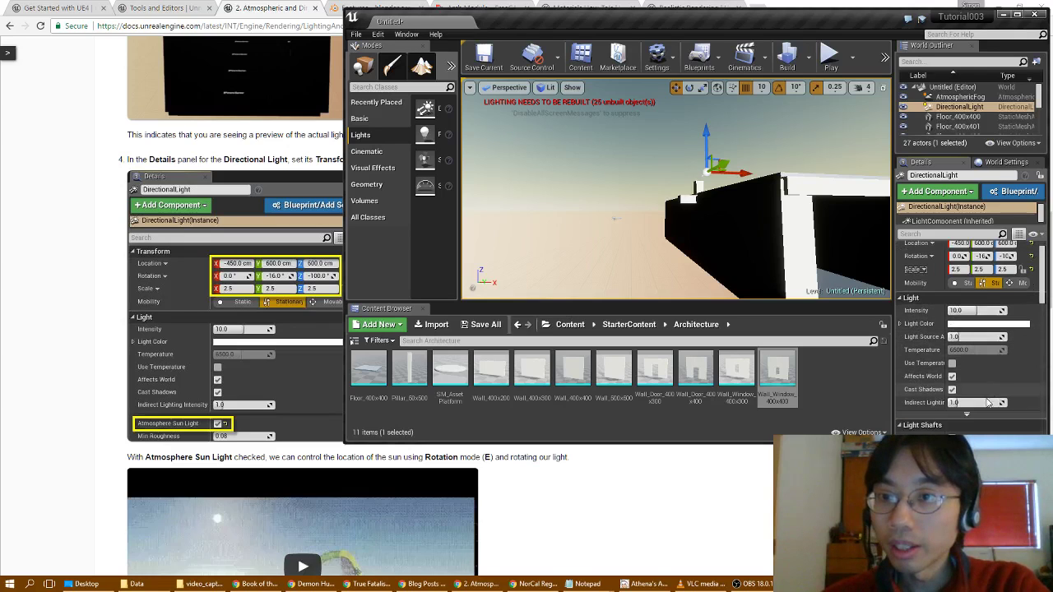
{"action": "left_click", "coordinate": [965, 415]}
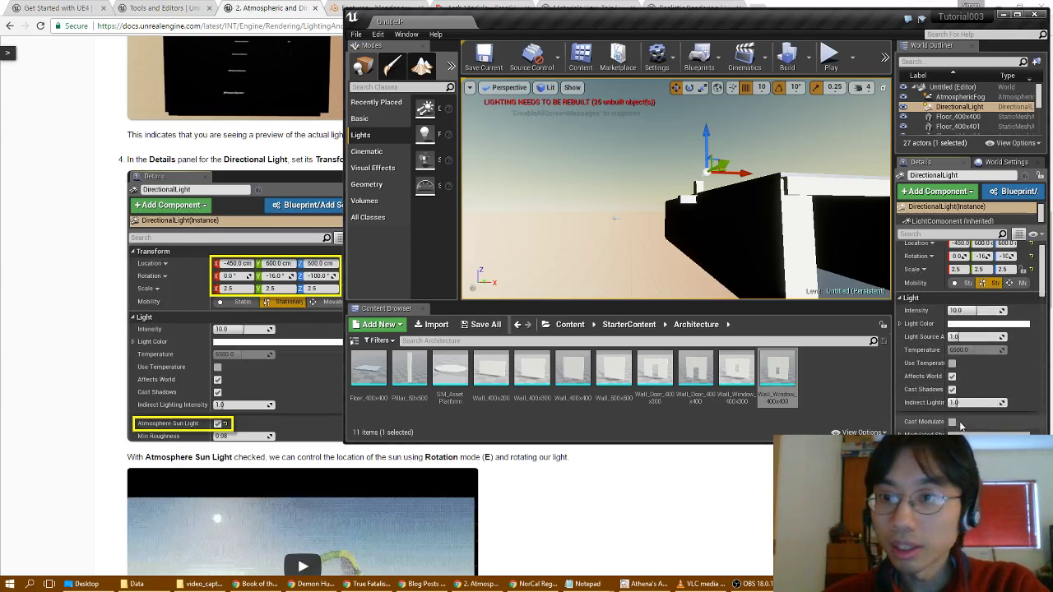
{"action": "scroll", "coordinate": [970, 417], "scroll_direction": "down", "scroll_amount": 5}
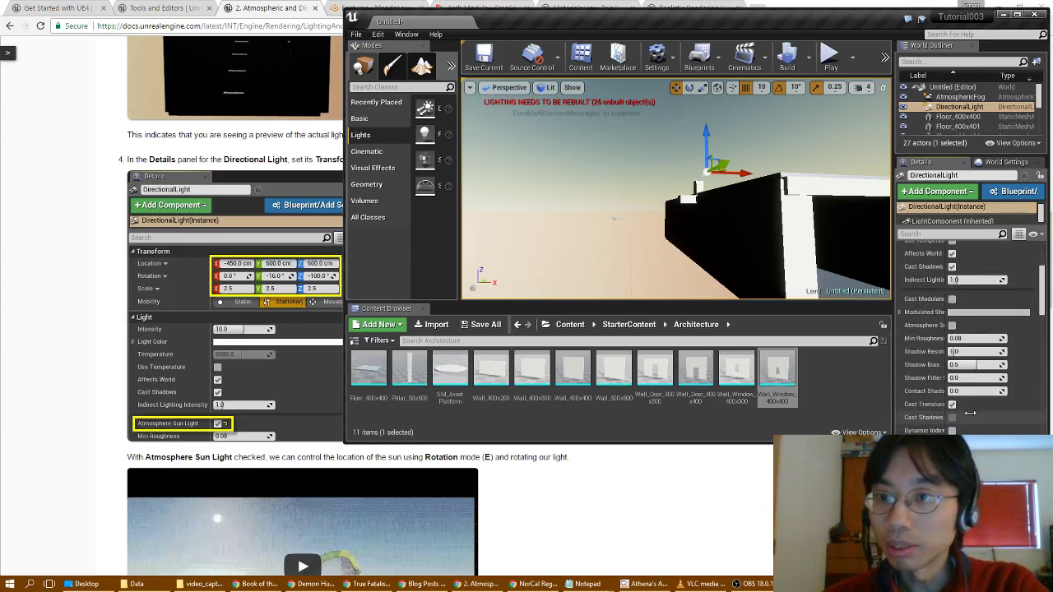
{"action": "scroll", "coordinate": [972, 429], "scroll_direction": "down", "scroll_amount": 5}
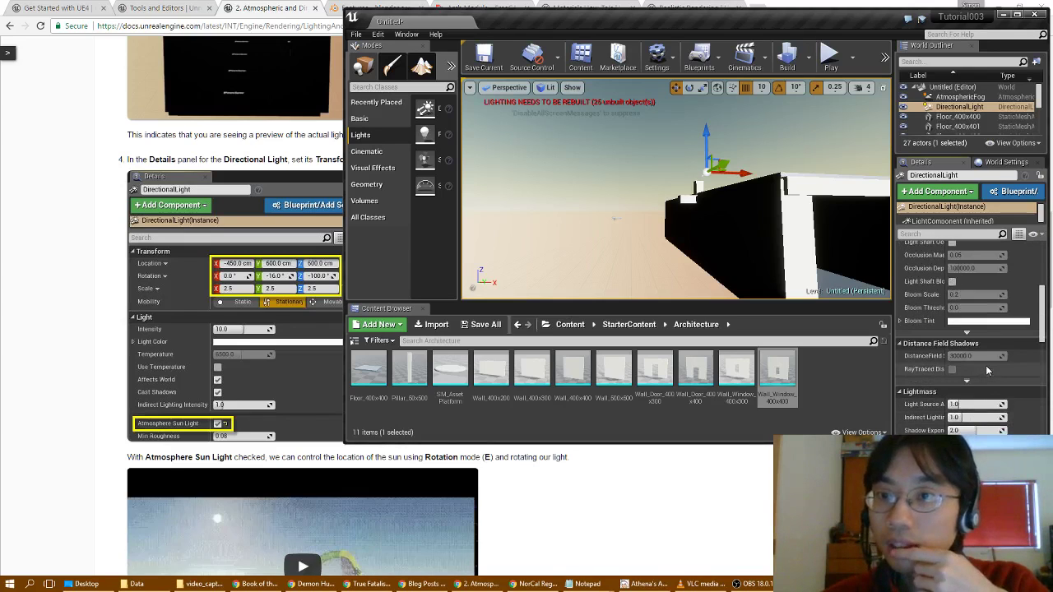
{"action": "scroll", "coordinate": [987, 367], "scroll_direction": "up", "scroll_amount": 1}
{"action": "scroll", "coordinate": [987, 367], "scroll_direction": "up", "scroll_amount": 2}
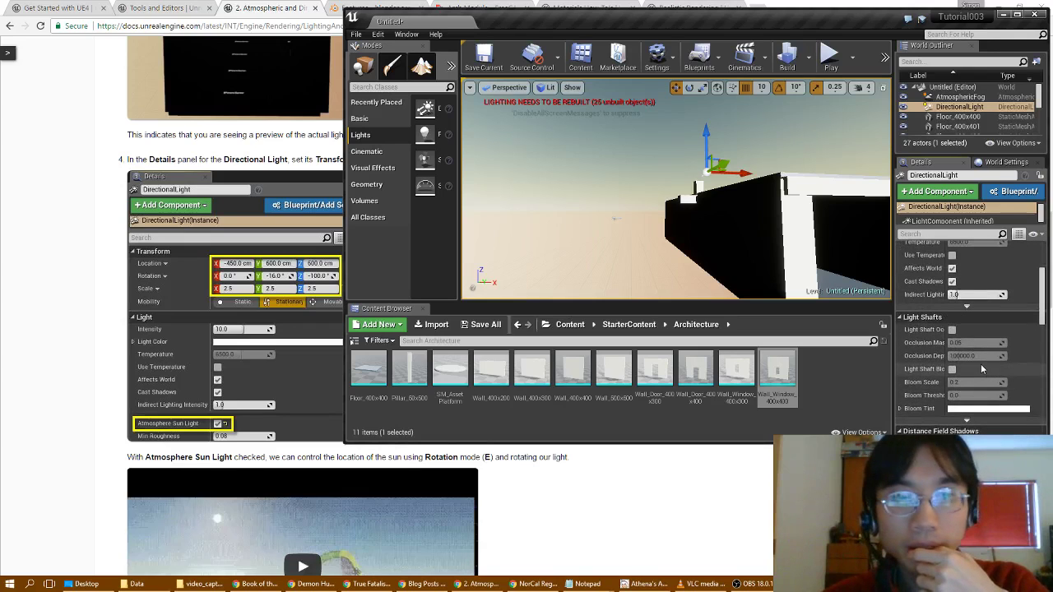
{"action": "left_click", "coordinate": [968, 307]}
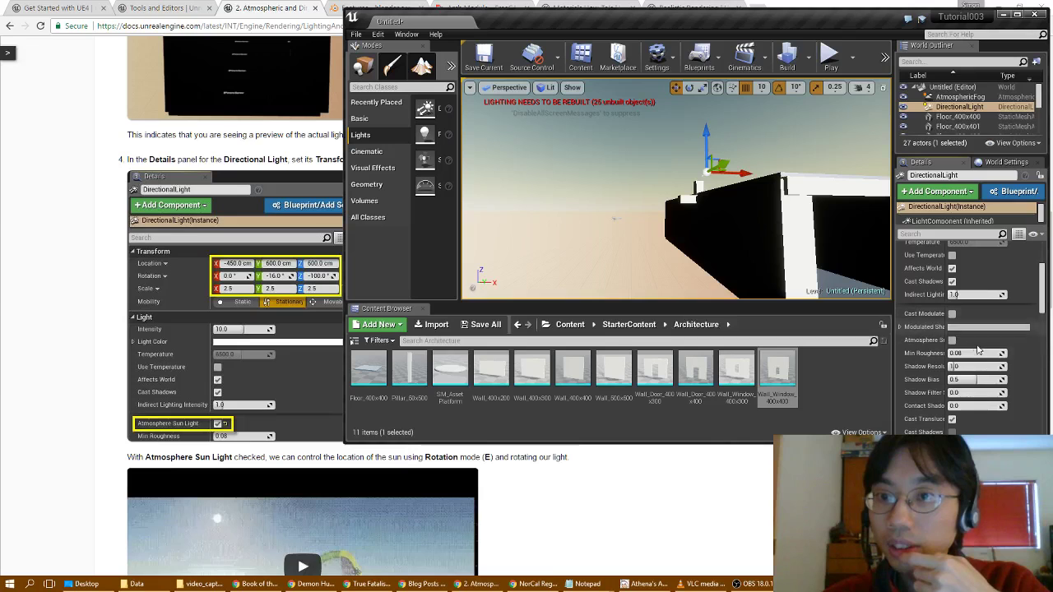
{"action": "left_click", "coordinate": [951, 339]}
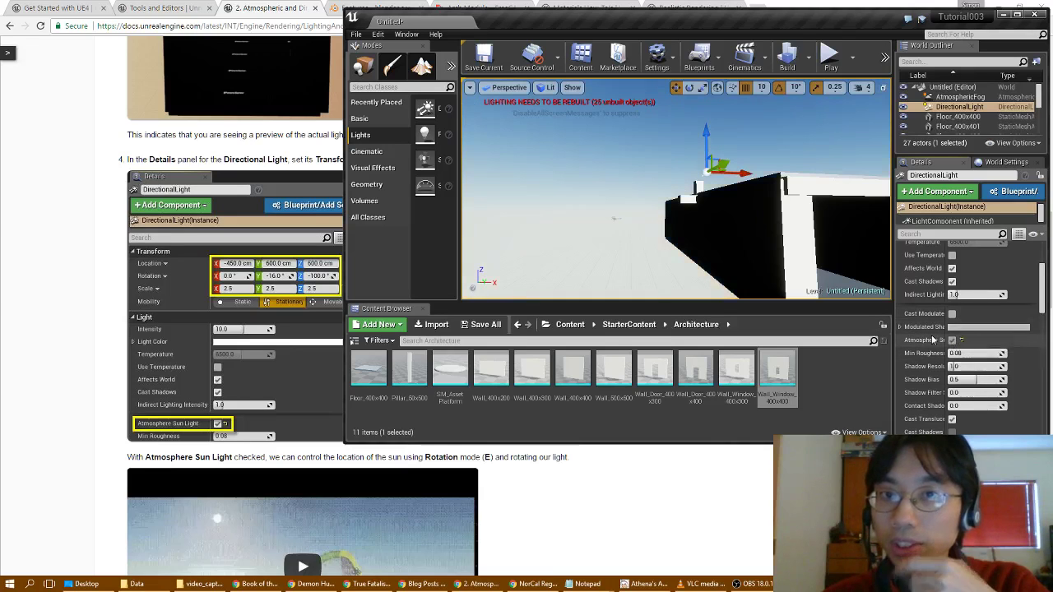
{"action": "mouse_move", "coordinate": [579, 205]}
{"action": "right_mouse_down"}
{"action": "mouse_move", "coordinate": [675, 197]}
{"action": "mouse_move", "coordinate": [683, 123]}
{"action": "mouse_move", "coordinate": [658, 190]}
{"action": "mouse_move", "coordinate": [518, 198]}
{"action": "mouse_move", "coordinate": [444, 139]}
{"action": "mouse_move", "coordinate": [518, 197]}
{"action": "mouse_move", "coordinate": [601, 194]}
{"action": "mouse_move", "coordinate": [576, 205]}
{"action": "right_mouse_up"}
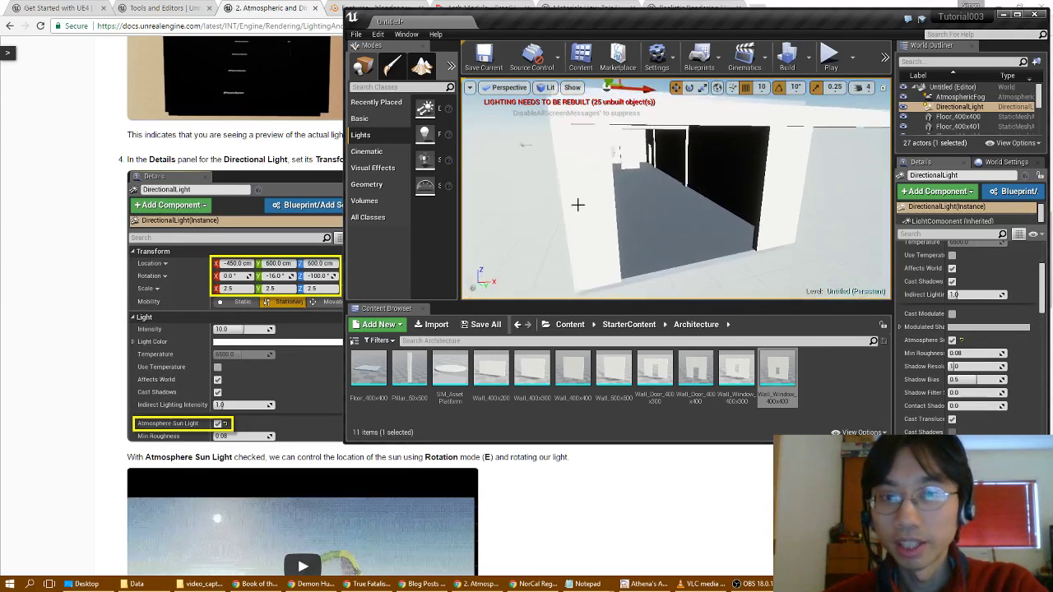
- Switch to the browser guide and read how to change the Directional Light's settings for a warmer sunset feel
{"action": "left_click", "coordinate": [55, 345]}
{"action": "scroll", "coordinate": [551, 305], "scroll_direction": "down", "scroll_amount": 2}
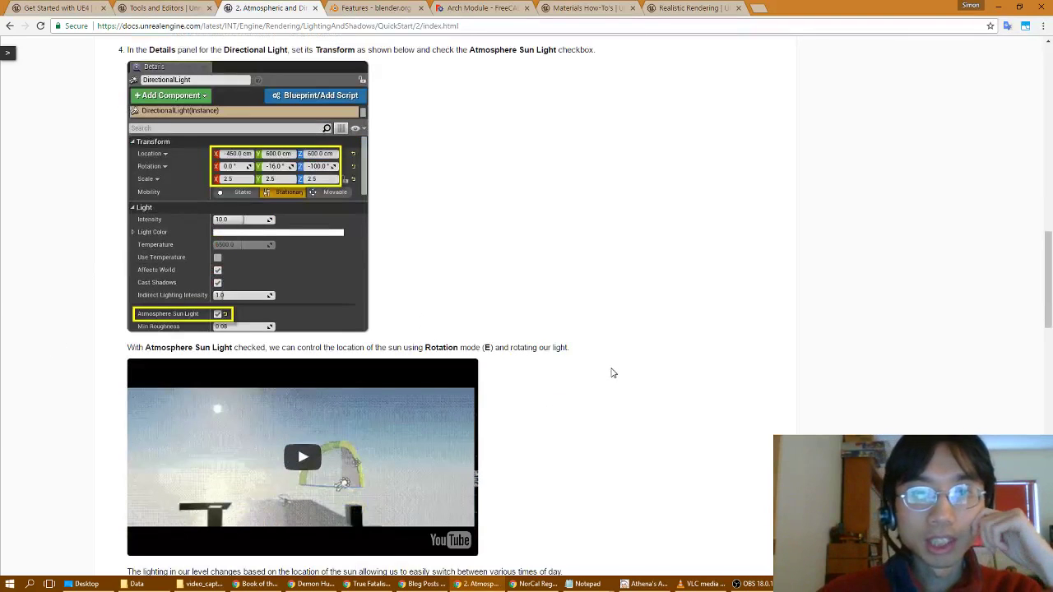
{"action": "scroll", "coordinate": [609, 376], "scroll_direction": "down", "scroll_amount": 1}
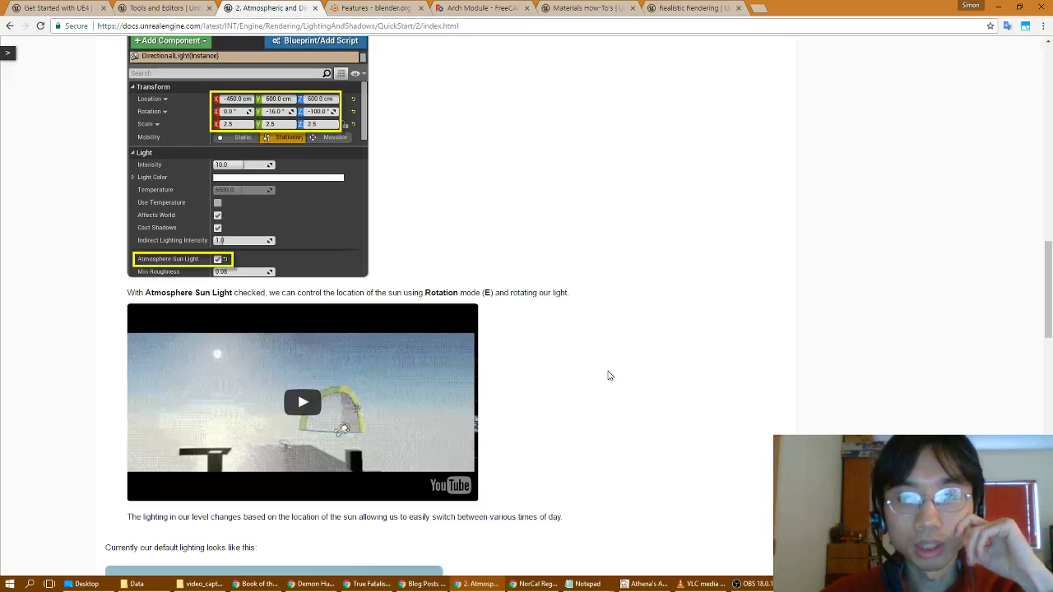
{"action": "scroll", "coordinate": [608, 375], "scroll_direction": "down", "scroll_amount": 3}
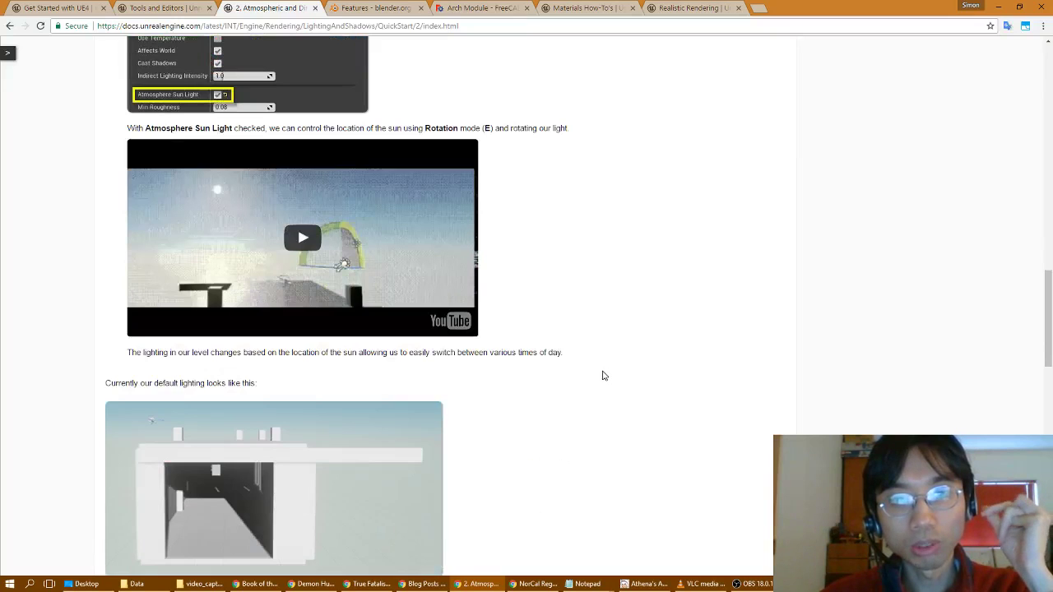
{"action": "scroll", "coordinate": [602, 376], "scroll_direction": "down", "scroll_amount": 2}
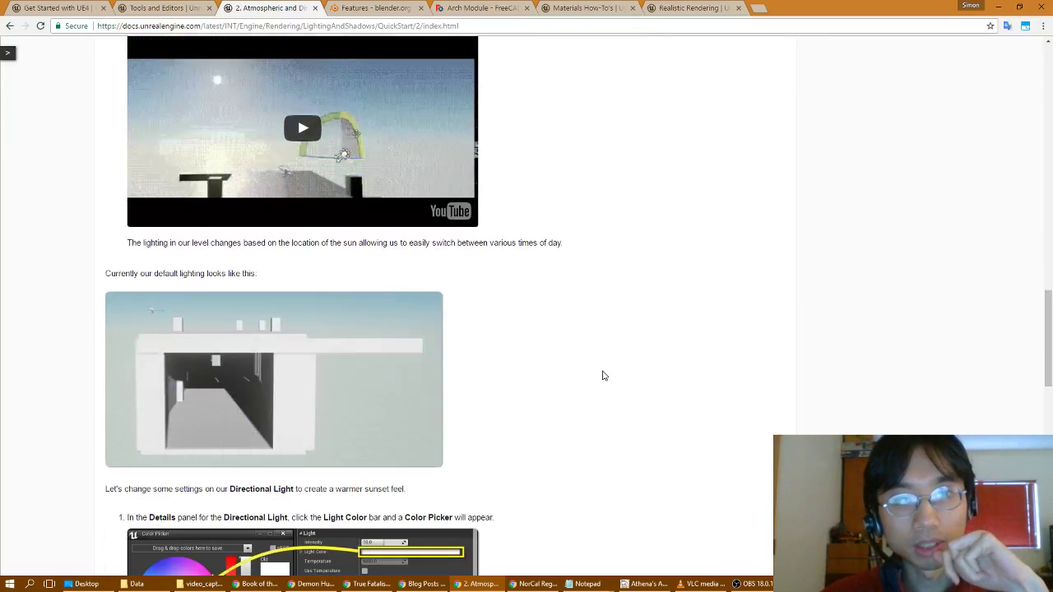
{"action": "scroll", "coordinate": [602, 376], "scroll_direction": "down", "scroll_amount": 3}
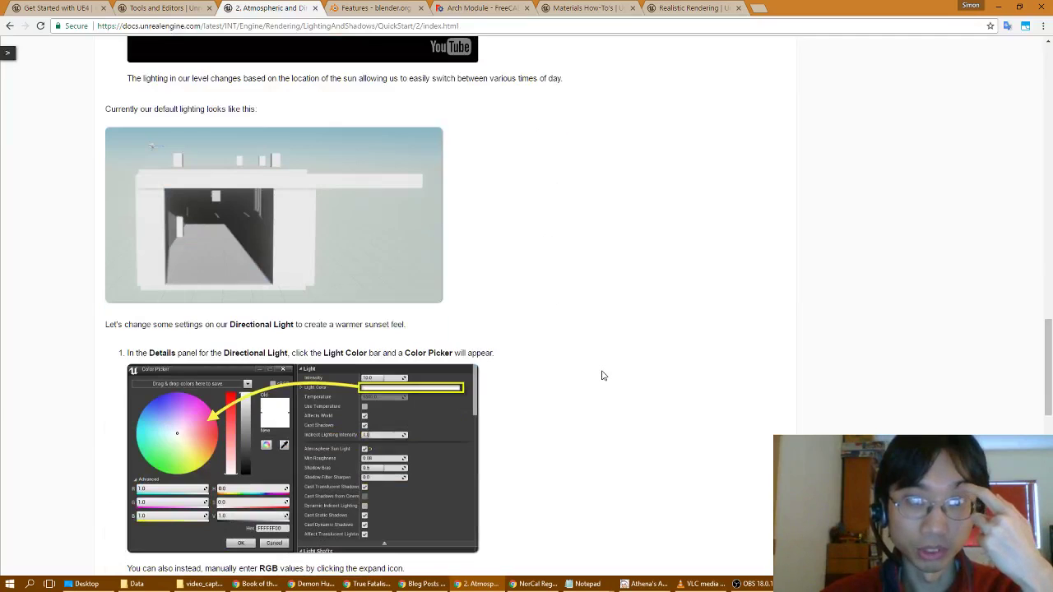
{"action": "scroll", "coordinate": [602, 376], "scroll_direction": "down", "scroll_amount": 3}
{"action": "scroll", "coordinate": [602, 376], "scroll_direction": "down", "scroll_amount": 3}
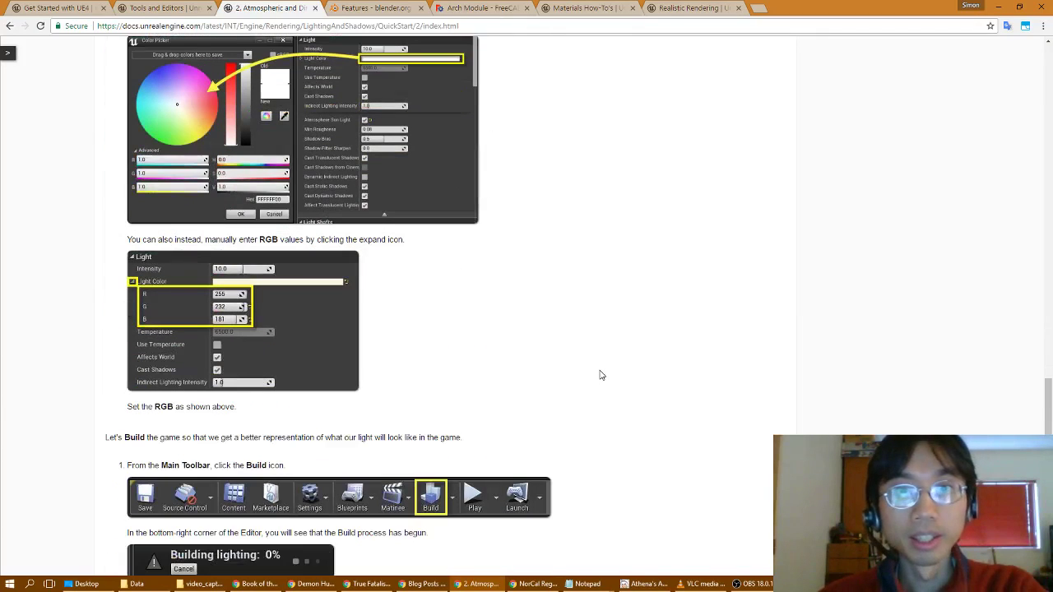
- Return to the Unreal Editor and set the Directional Light's color to RGB 255, 232, 181
{"action": "key", "text": "alt+Tab"}
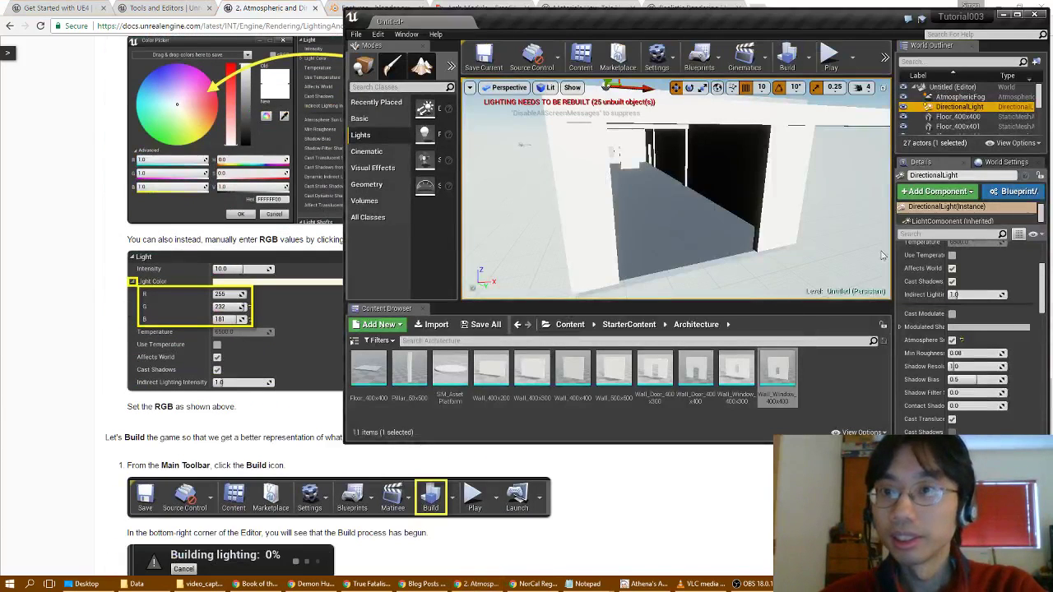
{"action": "scroll", "coordinate": [945, 263], "scroll_direction": "up", "scroll_amount": 1}
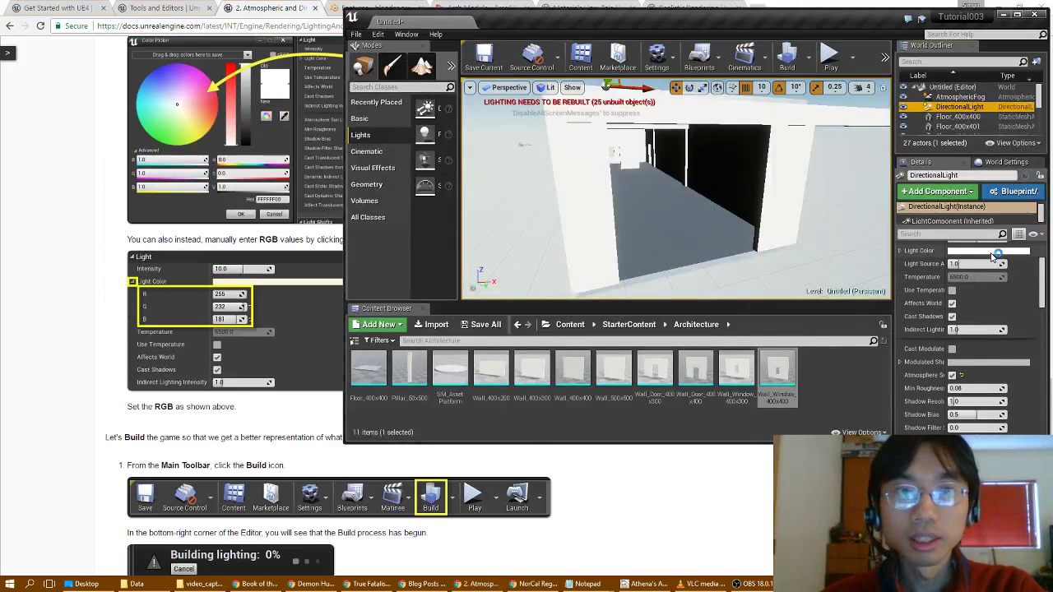
{"action": "left_click", "coordinate": [991, 251]}
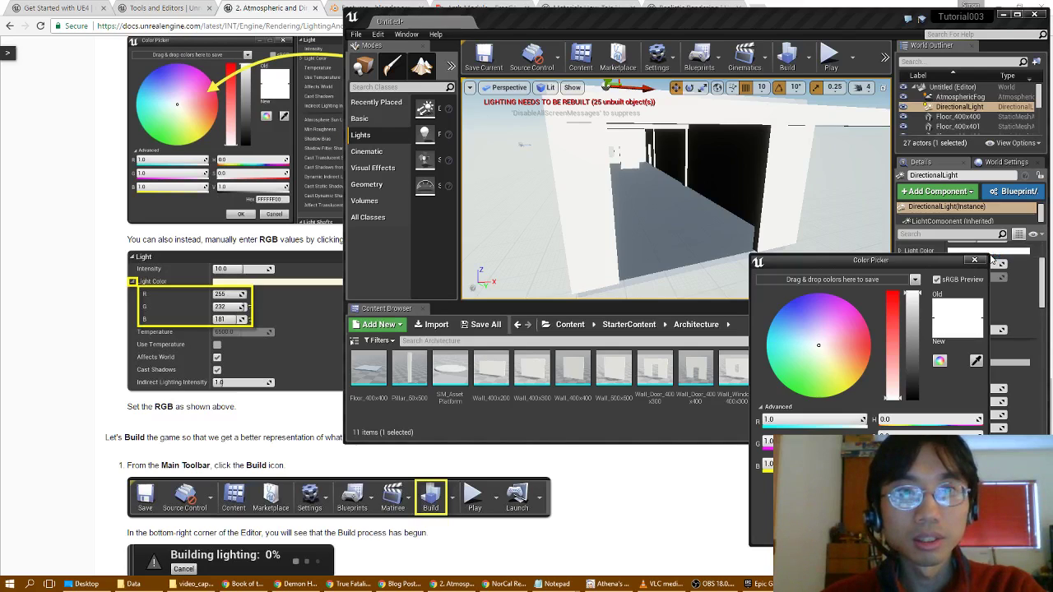
{"action": "left_click", "coordinate": [973, 260]}
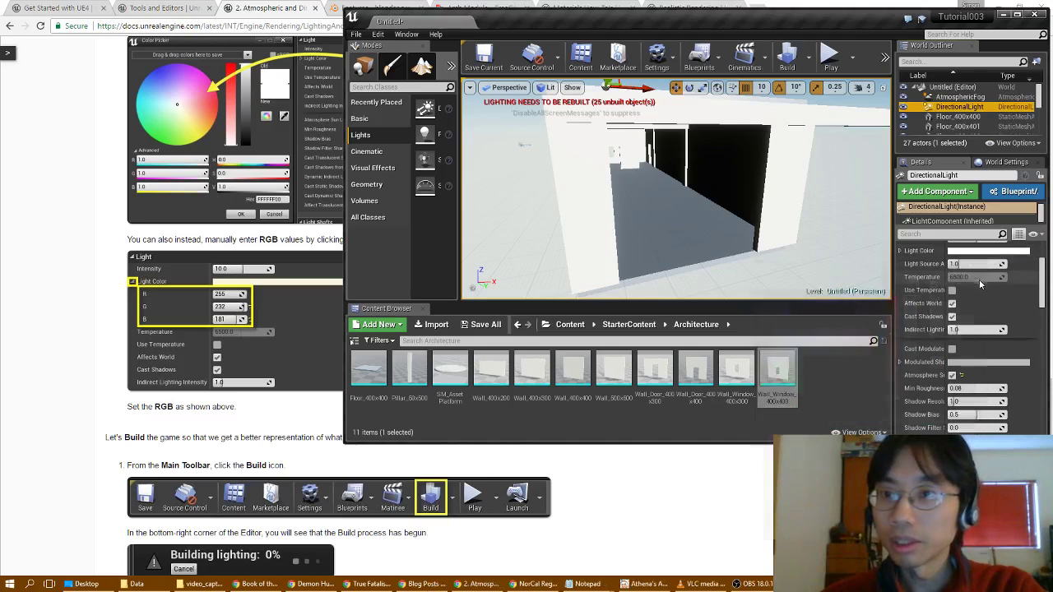
{"action": "left_click", "coordinate": [902, 250]}
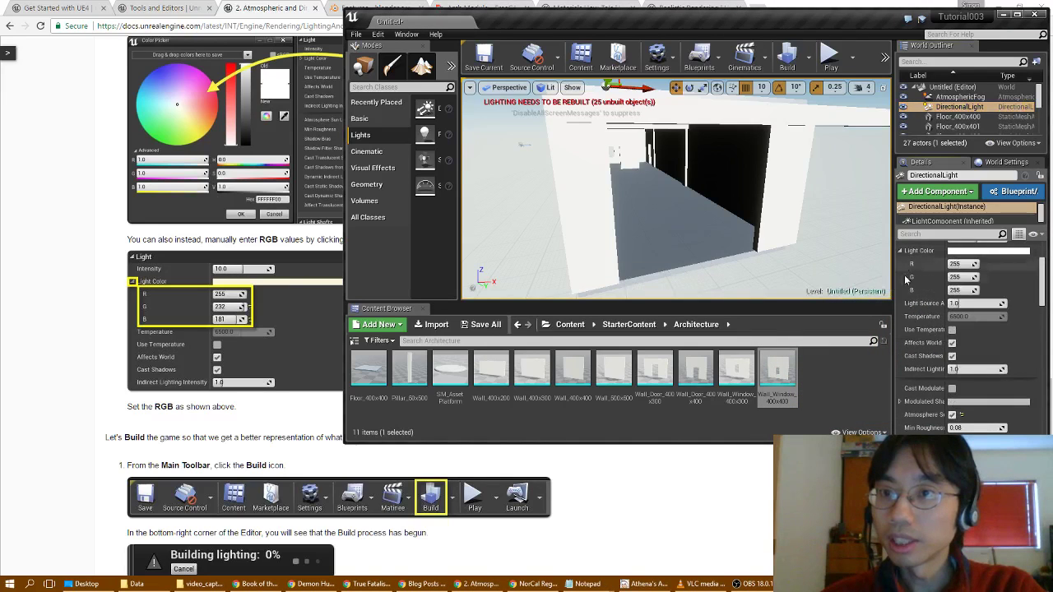
{"action": "left_click", "coordinate": [960, 263]}
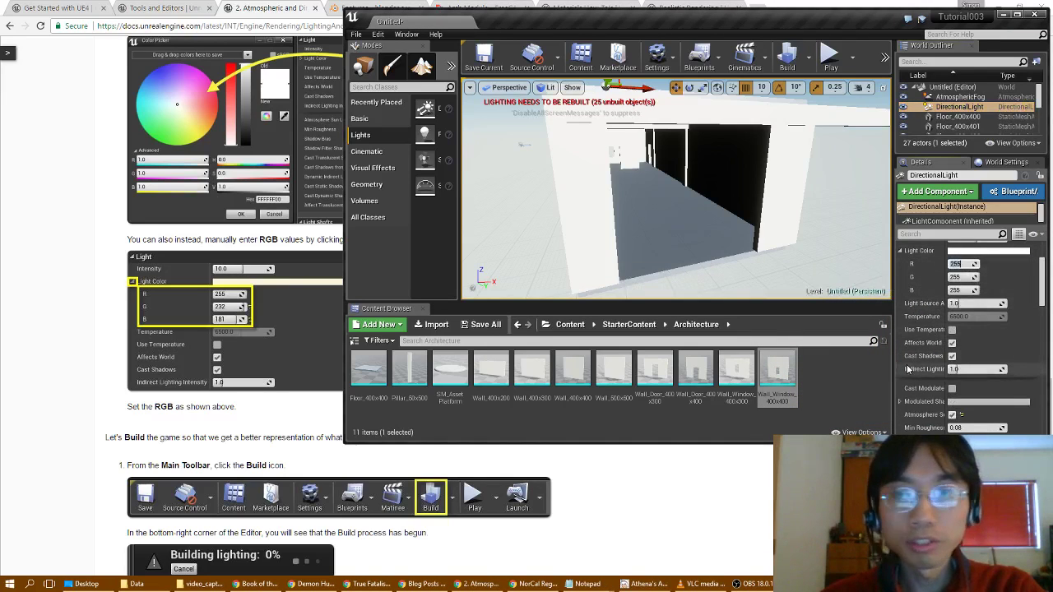
{"action": "key", "text": "Tab"}
{"action": "type", "text": "23"}
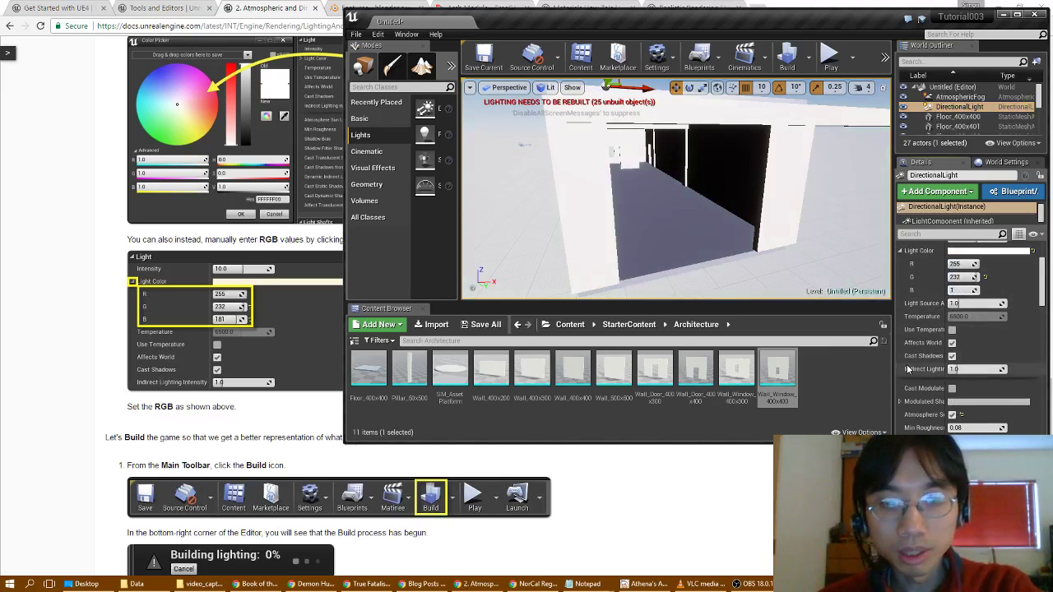
{"action": "type", "text": "1"}
{"action": "key", "text": "Return"}
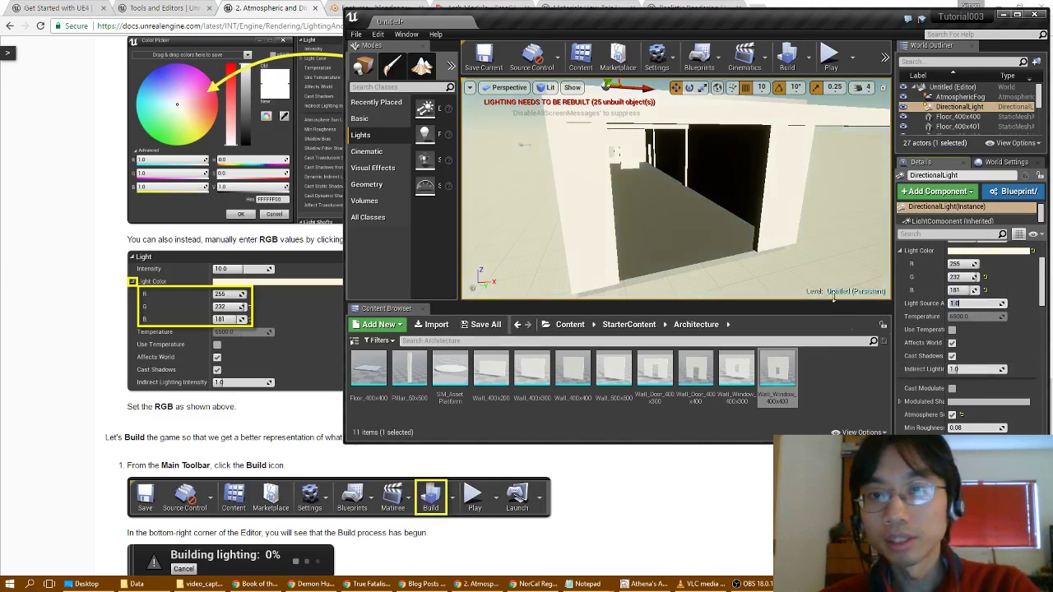
{"action": "mouse_move", "coordinate": [625, 203]}
{"action": "right_mouse_down"}
{"action": "mouse_move", "coordinate": [658, 107]}
{"action": "mouse_move", "coordinate": [699, 90]}
{"action": "mouse_move", "coordinate": [691, 181]}
{"action": "mouse_move", "coordinate": [630, 214]}
{"action": "right_mouse_up"}
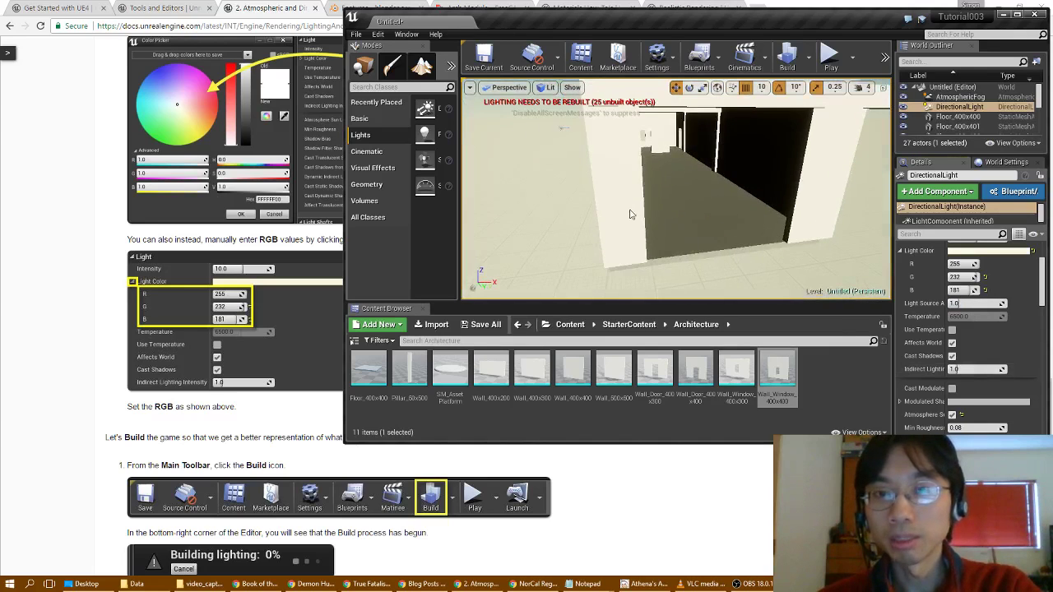
- Read the lighting build instructions in the browser guide and open its next step, Adding a Point Light
{"action": "left_click", "coordinate": [89, 390]}
{"action": "scroll", "coordinate": [89, 386], "scroll_direction": "down", "scroll_amount": 3}
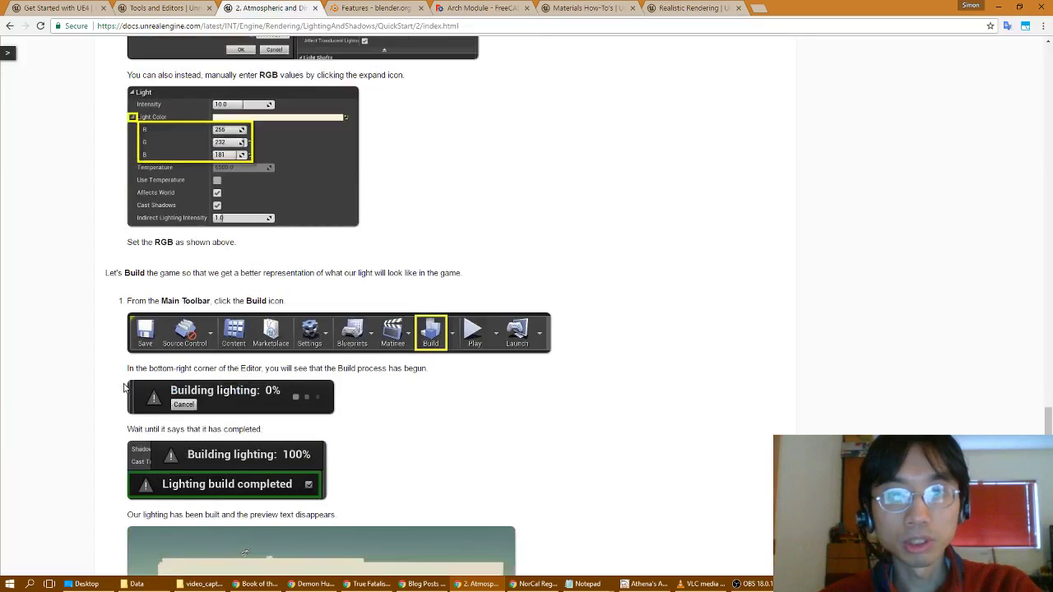
{"action": "scroll", "coordinate": [86, 384], "scroll_direction": "down", "scroll_amount": 1}
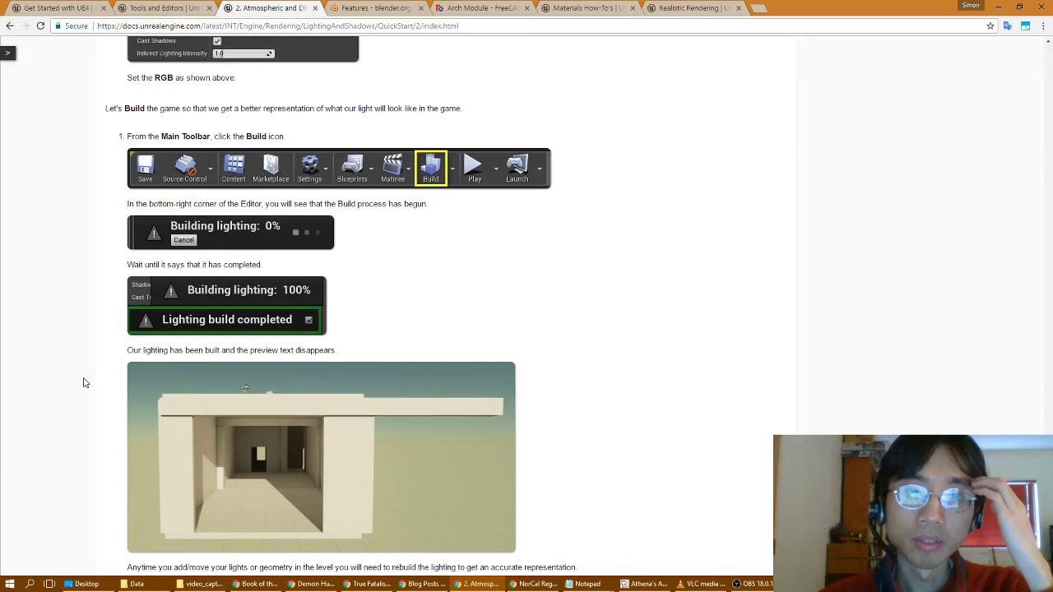
{"action": "scroll", "coordinate": [84, 382], "scroll_direction": "down", "scroll_amount": 3}
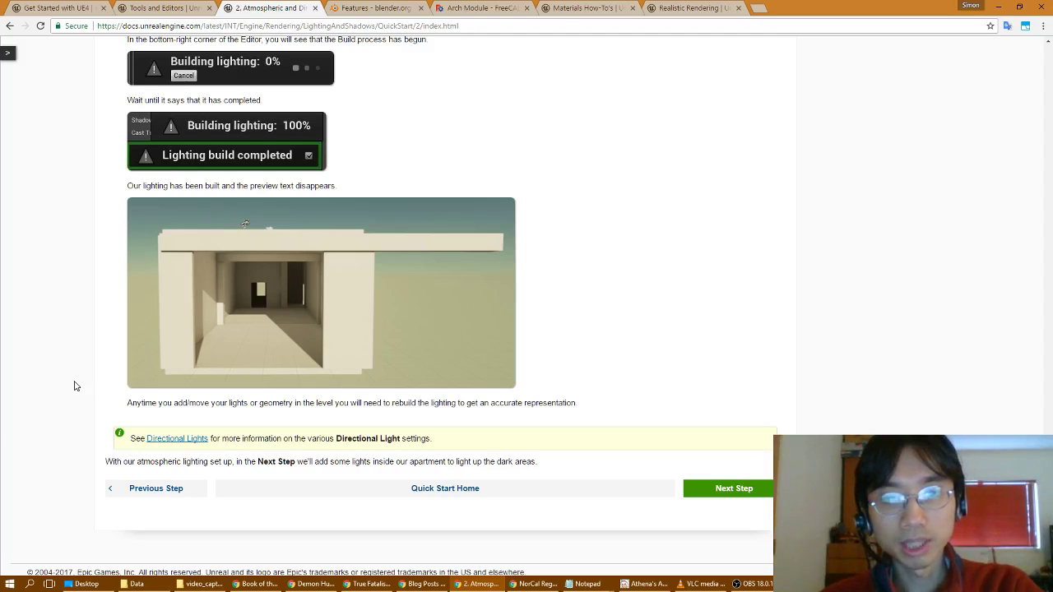
{"action": "left_click", "coordinate": [731, 488]}
- Switch to the Unreal Editor, set the lighting quality to High and build the level's lighting
{"action": "key", "text": "alt+Tab"}
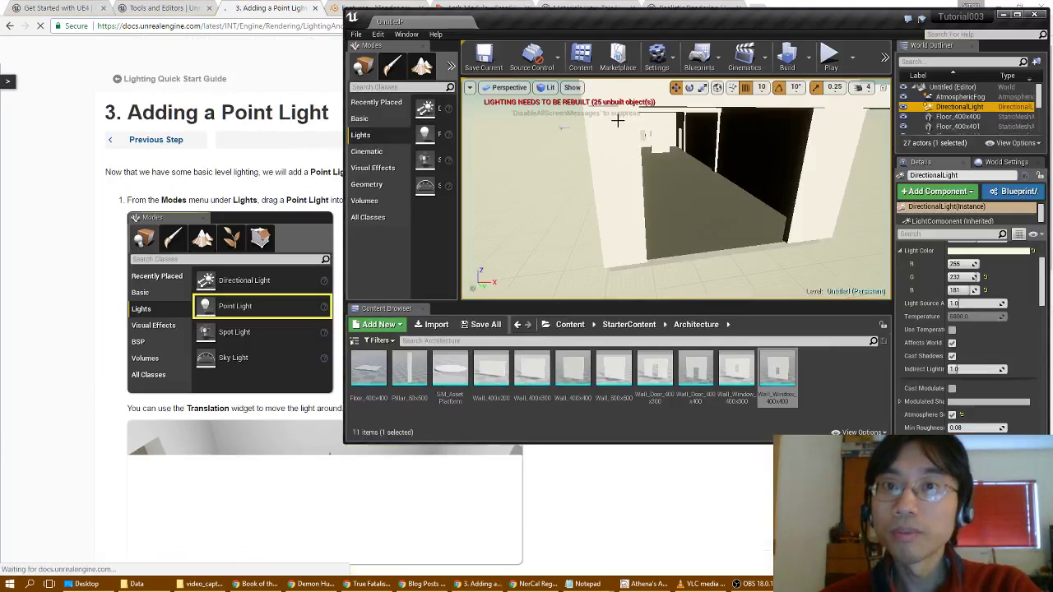
{"action": "double_click", "coordinate": [686, 26]}
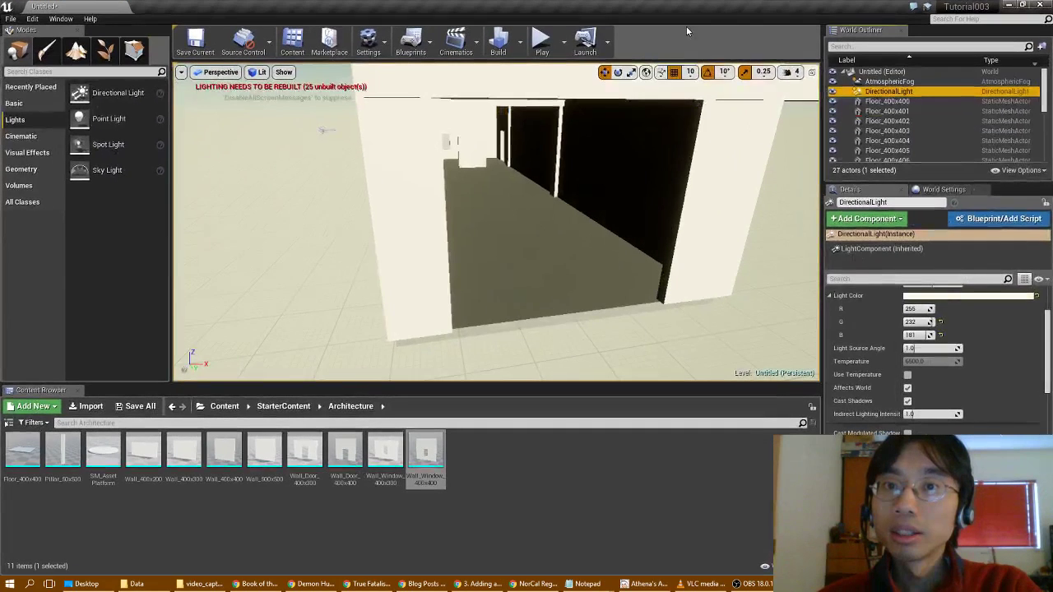
{"action": "left_click", "coordinate": [520, 41]}
{"action": "mouse_move", "coordinate": [575, 99]}
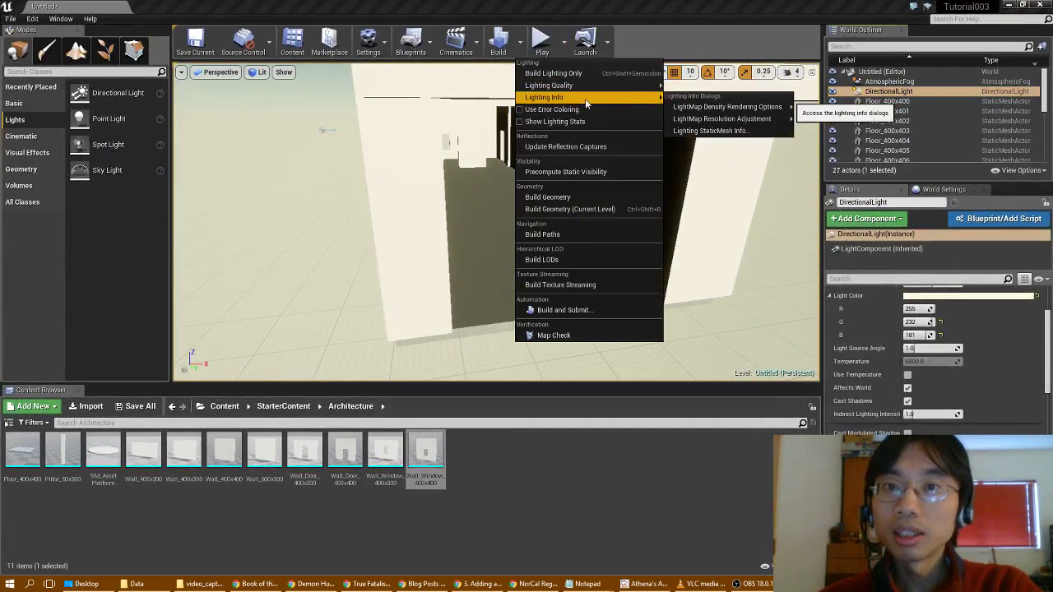
{"action": "mouse_move", "coordinate": [600, 86]}
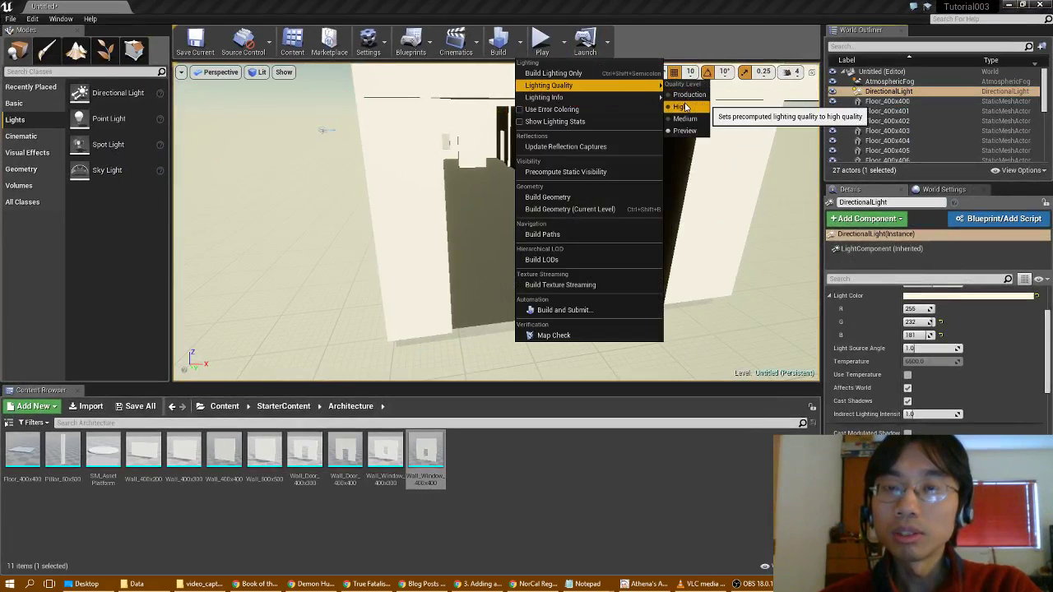
{"action": "left_click", "coordinate": [685, 107]}
{"action": "left_click", "coordinate": [497, 41]}
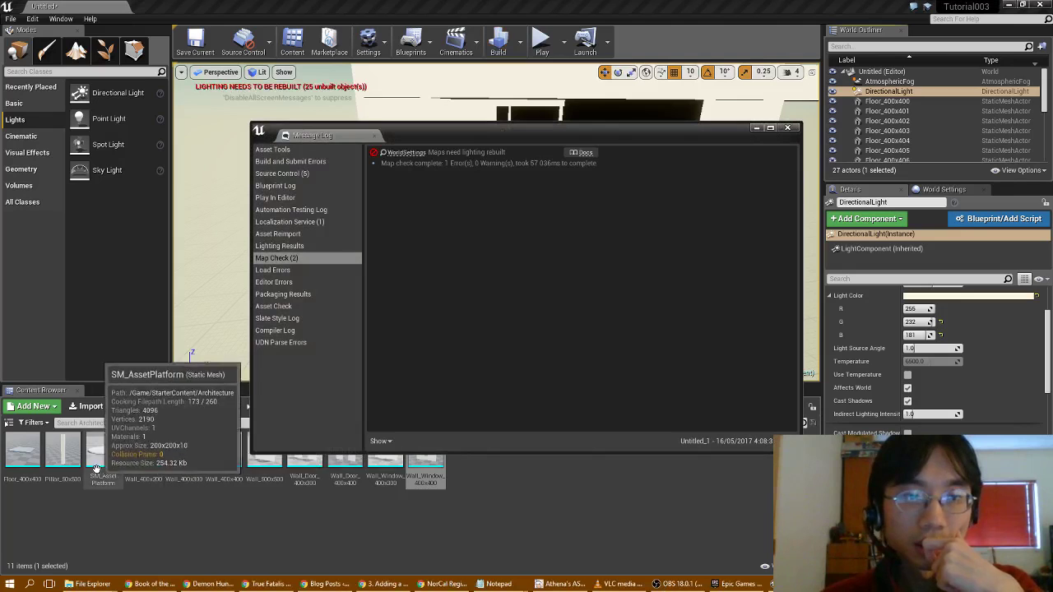
- Open the Pillar_50x500 static mesh and compare its UV layouts on UV Channel 0 and UV Channel 1
{"action": "left_click", "coordinate": [72, 457]}
{"action": "double_click", "coordinate": [72, 461]}
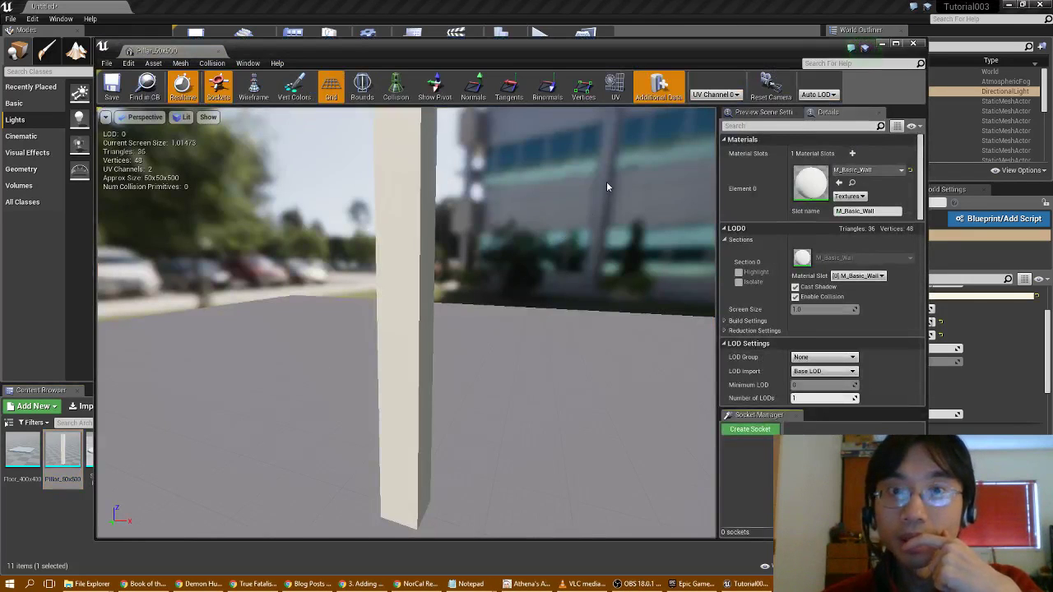
{"action": "left_click", "coordinate": [619, 90]}
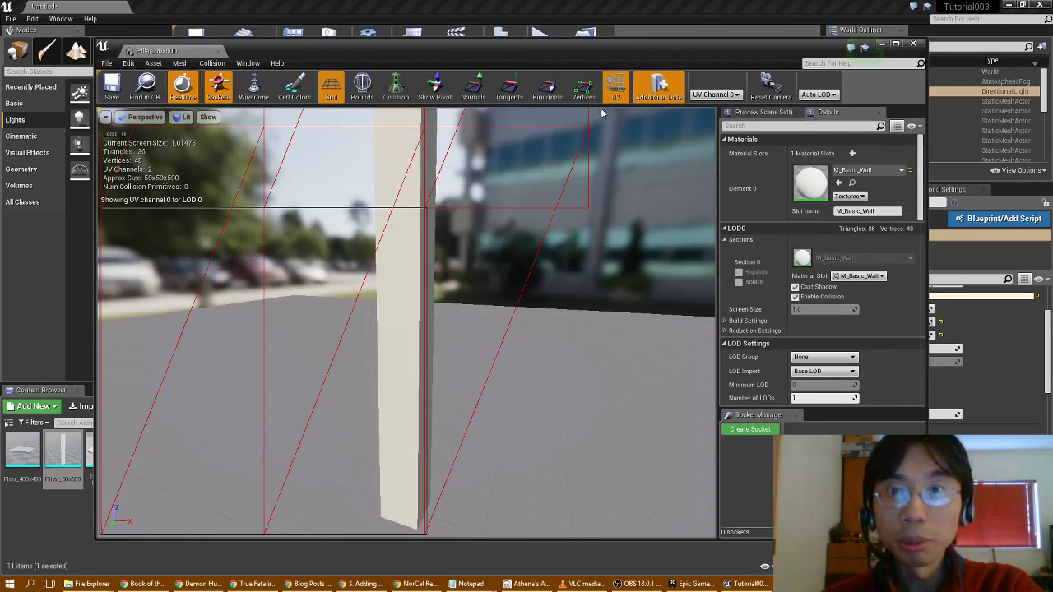
{"action": "left_click", "coordinate": [714, 95]}
{"action": "left_click", "coordinate": [712, 113]}
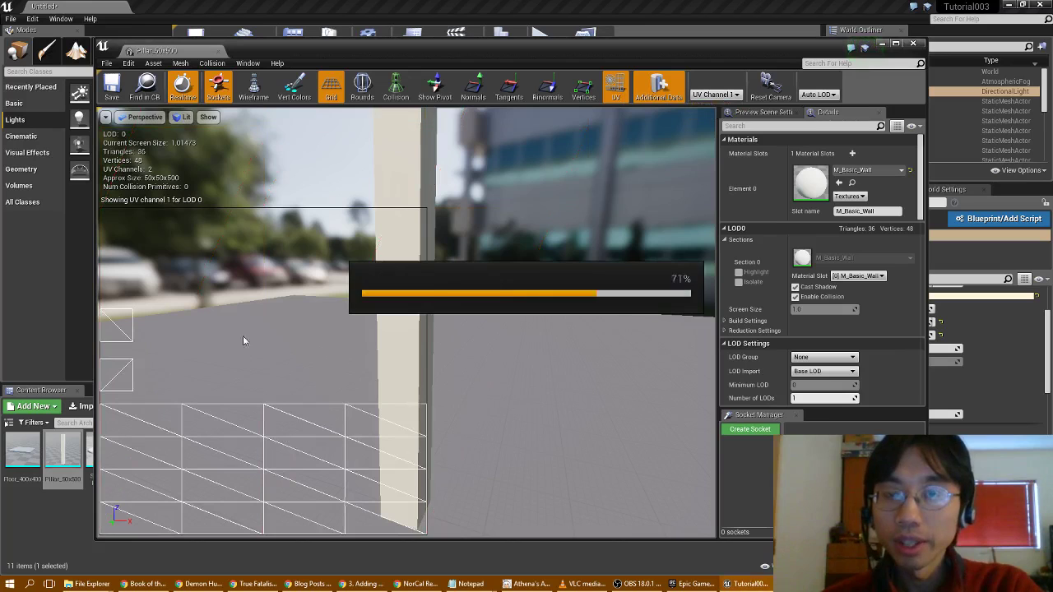
{"action": "left_click", "coordinate": [714, 94]}
{"action": "left_click", "coordinate": [713, 105]}
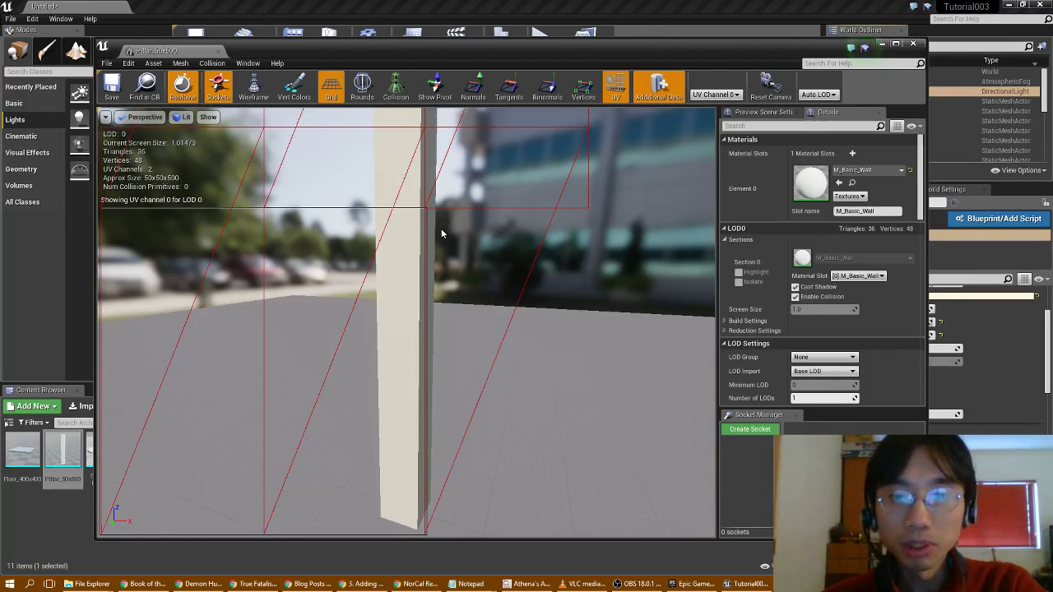
{"action": "left_click", "coordinate": [914, 44]}
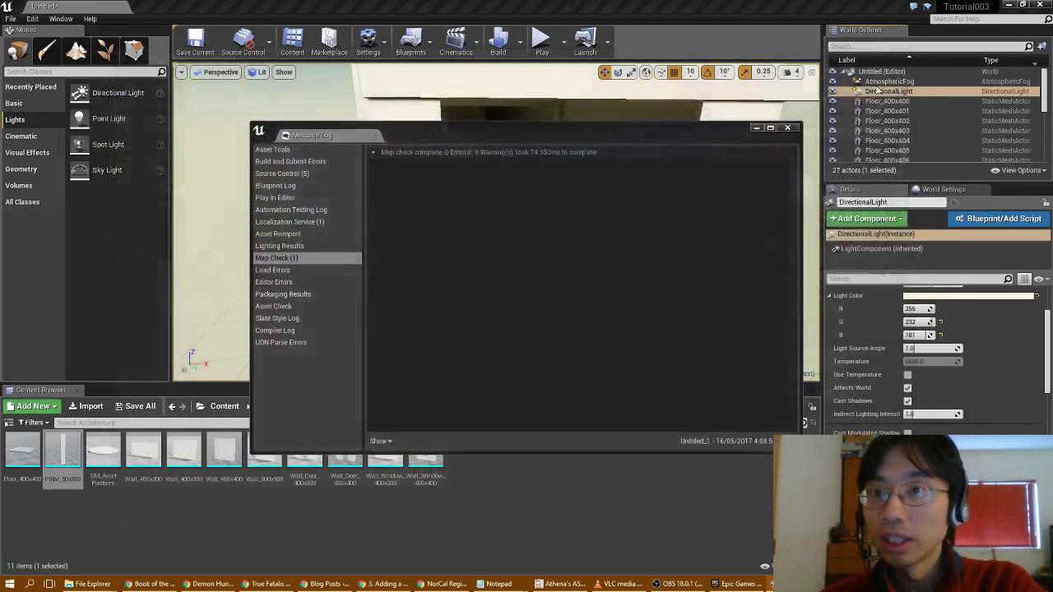
- Close the message log and inspect the built lighting inside the apartment
{"action": "left_click", "coordinate": [788, 127]}
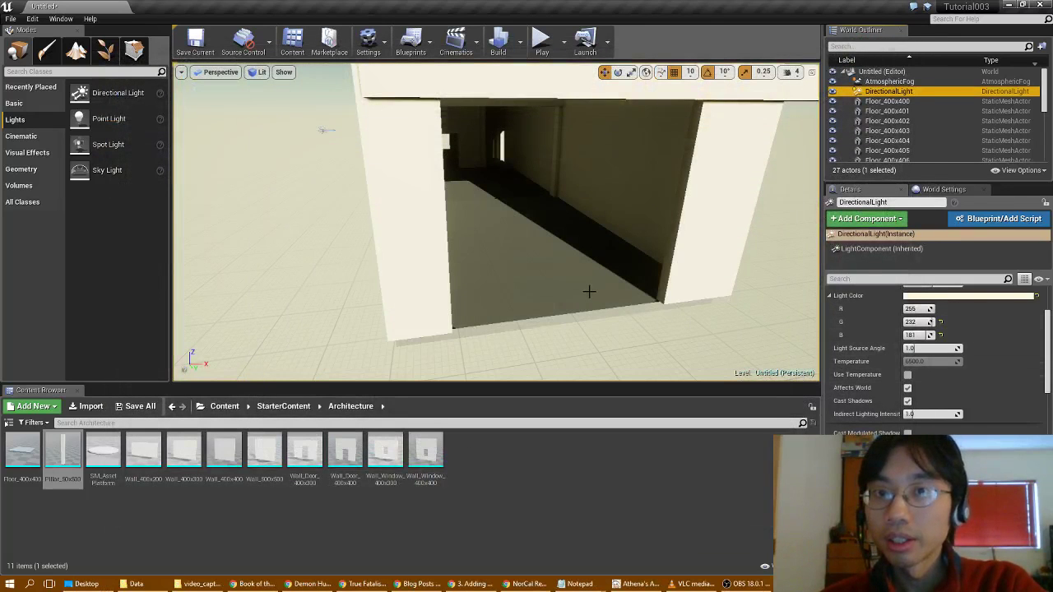
{"action": "right_click_drag", "start_coordinate": [580, 283], "coordinate": [609, 247]}
{"action": "key", "text": "w"}
{"action": "key", "text": "w"}
{"action": "key", "text": "w"}
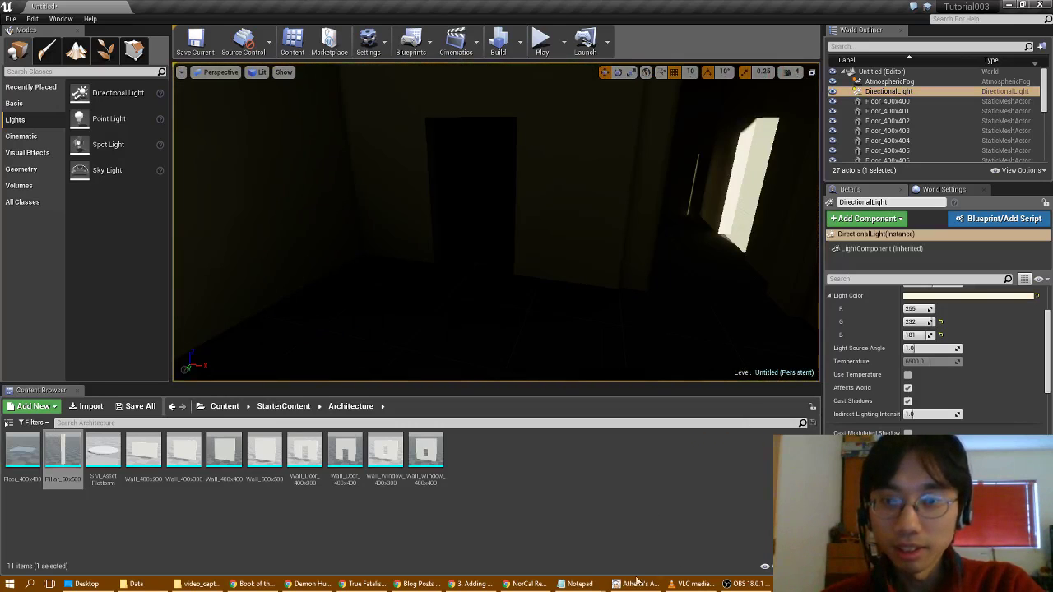
- Check the browser guide for how to add the Point Light, and return to the Unreal Editor
{"action": "left_click", "coordinate": [485, 584]}
{"action": "scroll", "coordinate": [564, 452], "scroll_direction": "down", "scroll_amount": 2}
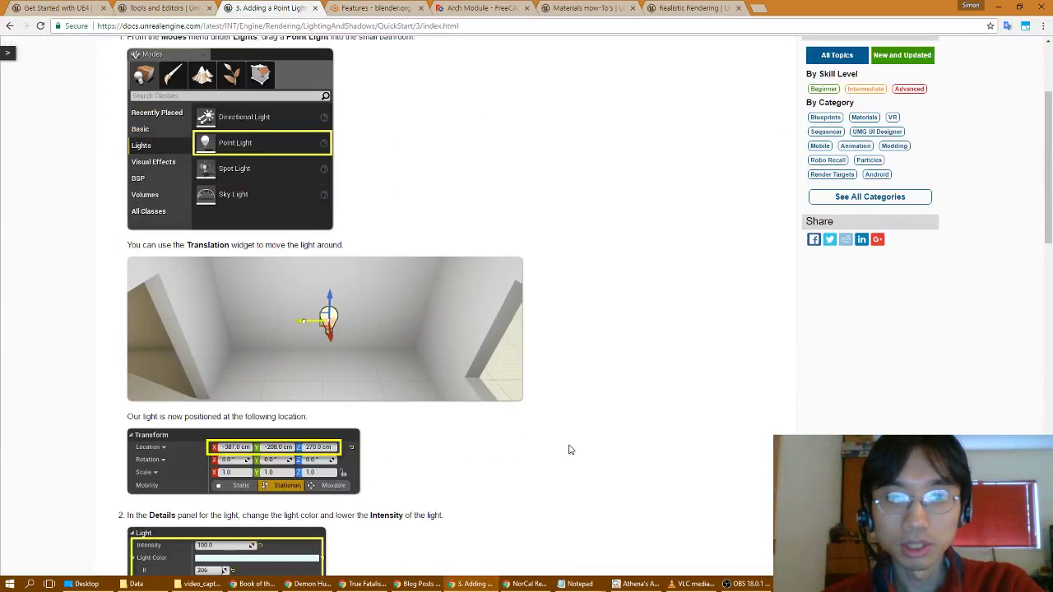
{"action": "scroll", "coordinate": [568, 451], "scroll_direction": "up", "scroll_amount": 1}
{"action": "key", "text": "alt+Tab"}
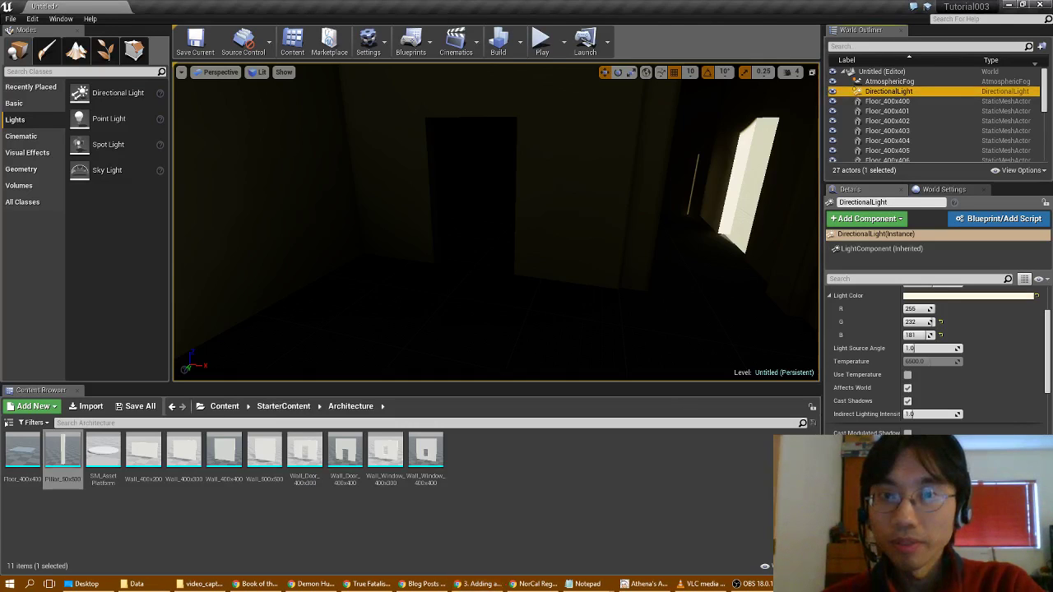
- Fly through the apartment's rooms and examine the sunlight and shadows from inside and outside
{"action": "right_click_drag", "start_coordinate": [567, 247], "coordinate": [658, 222]}
{"action": "key", "text": "w"}
{"action": "key", "text": "w"}
{"action": "right_click_drag", "start_coordinate": [329, 222], "coordinate": [321, 223]}
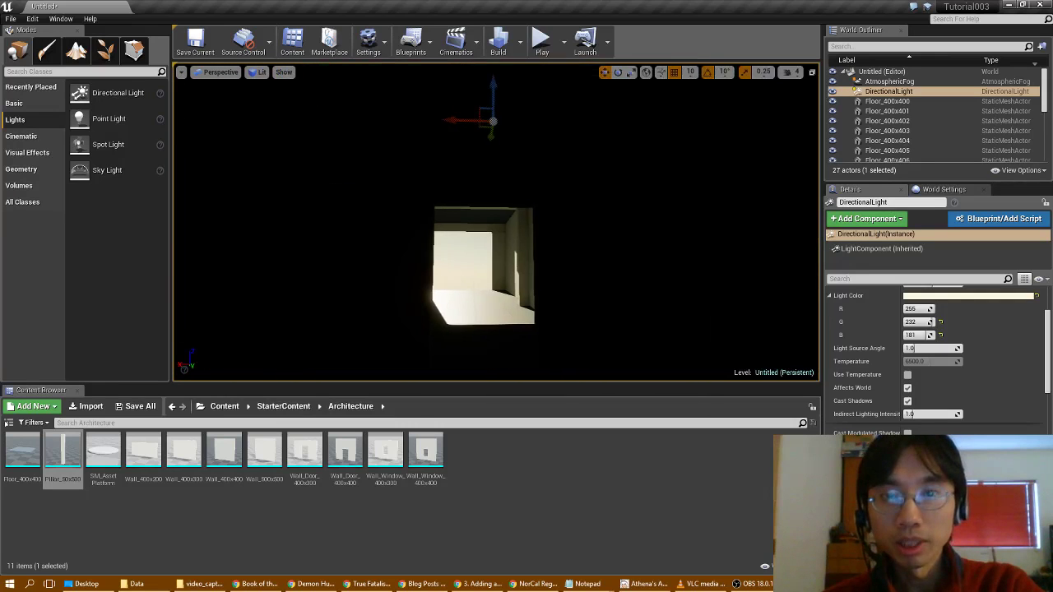
{"action": "key", "text": "w"}
{"action": "right_click_drag", "start_coordinate": [493, 222], "coordinate": [790, 156]}
{"action": "key", "text": "w"}
{"action": "key", "text": "w"}
{"action": "key", "text": "w"}
{"action": "key", "text": "s"}
{"action": "key", "text": "w"}
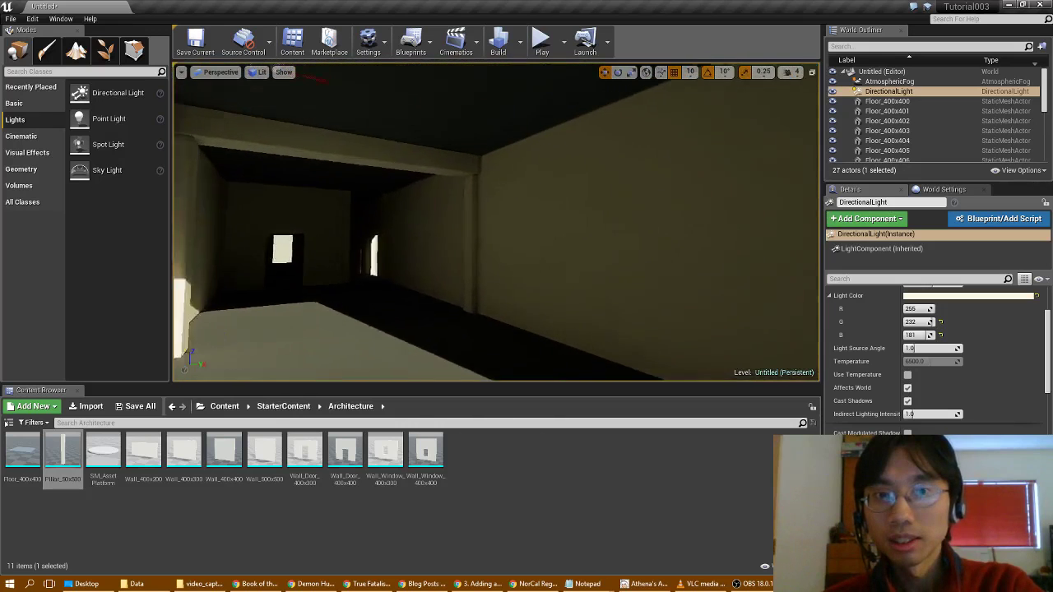
{"action": "right_click_drag", "start_coordinate": [267, 224], "coordinate": [267, 224]}
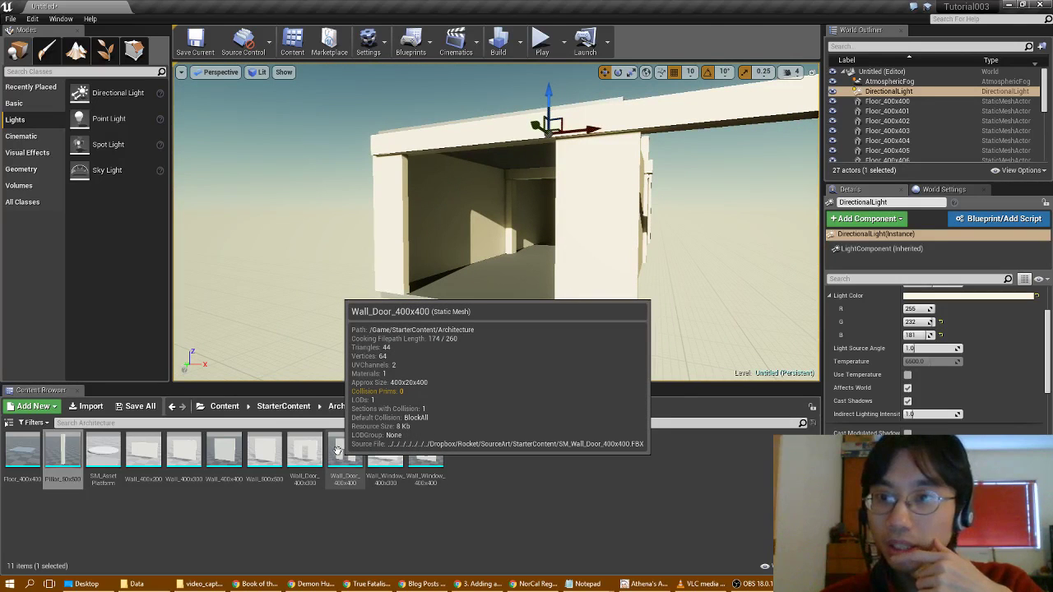
- Reopen the Pillar_50x500 static mesh and examine its LOD, light map, import and collision settings
{"action": "double_click", "coordinate": [64, 450]}
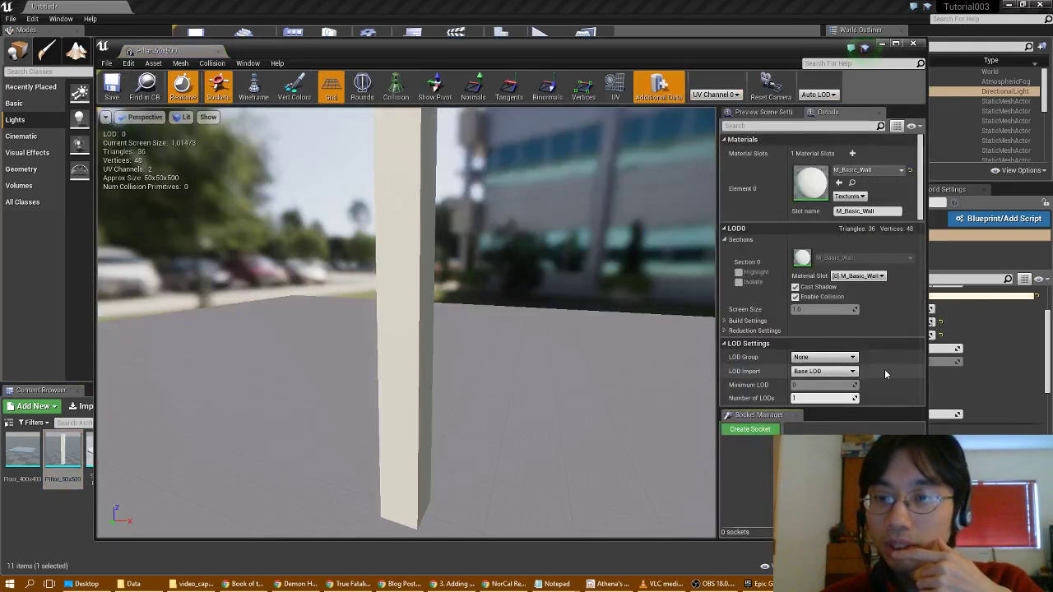
{"action": "scroll", "coordinate": [884, 368], "scroll_direction": "down", "scroll_amount": 4}
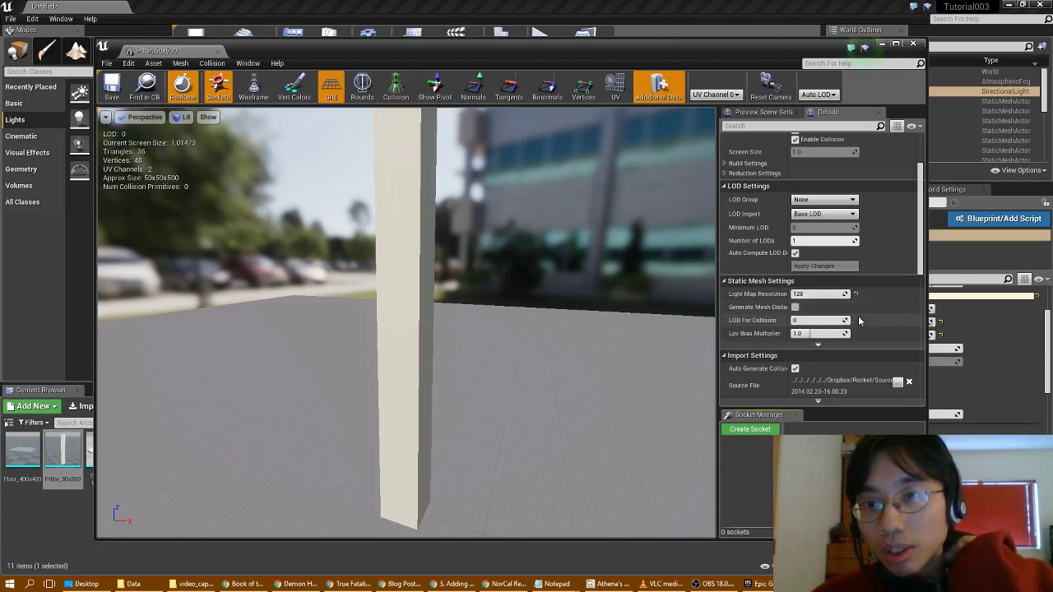
{"action": "scroll", "coordinate": [859, 320], "scroll_direction": "down", "scroll_amount": 4}
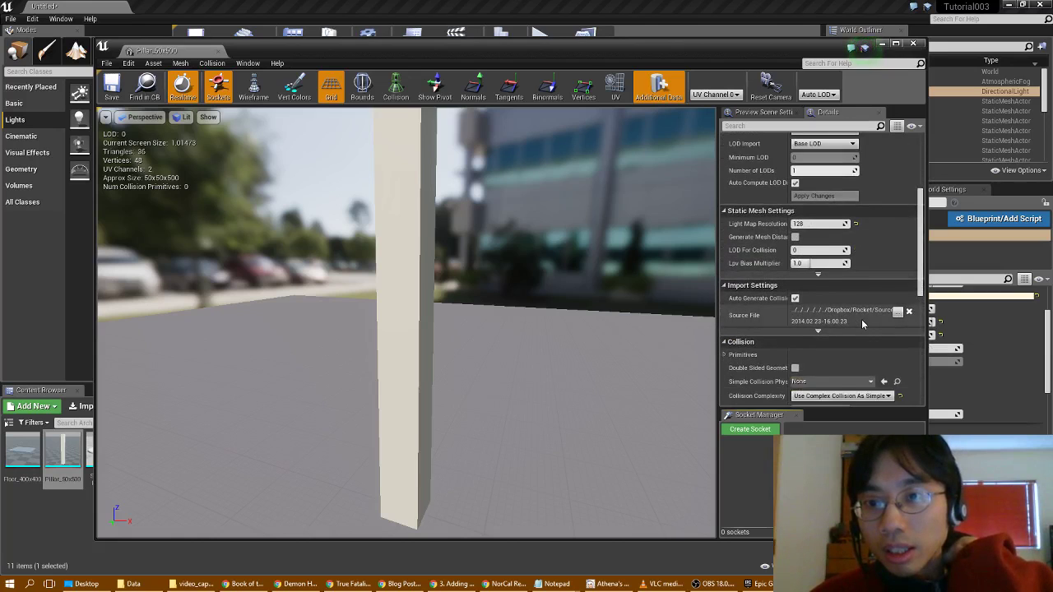
{"action": "scroll", "coordinate": [862, 324], "scroll_direction": "up", "scroll_amount": 4}
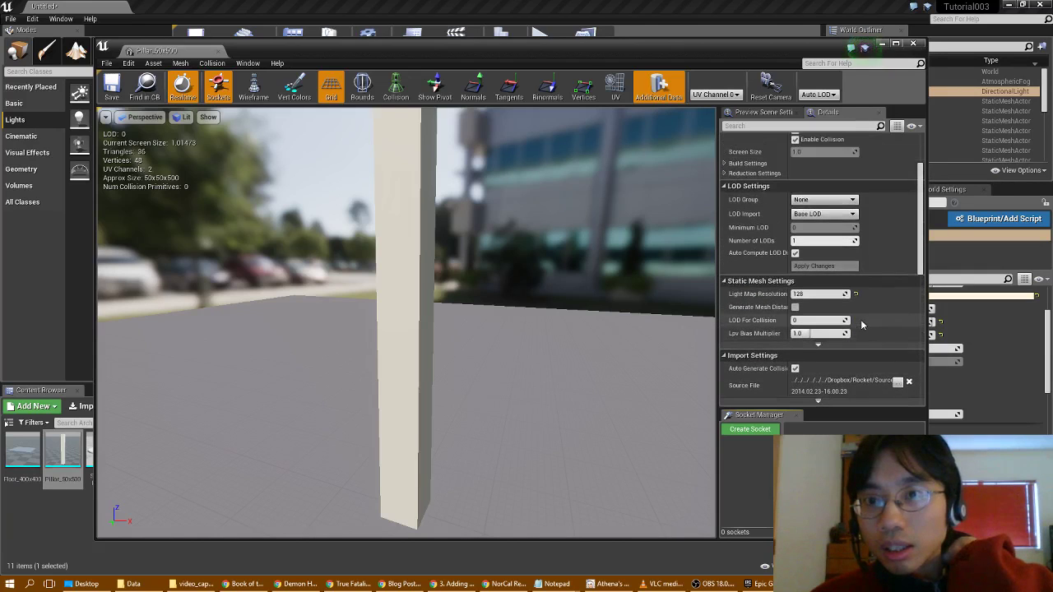
{"action": "scroll", "coordinate": [862, 324], "scroll_direction": "up", "scroll_amount": 1}
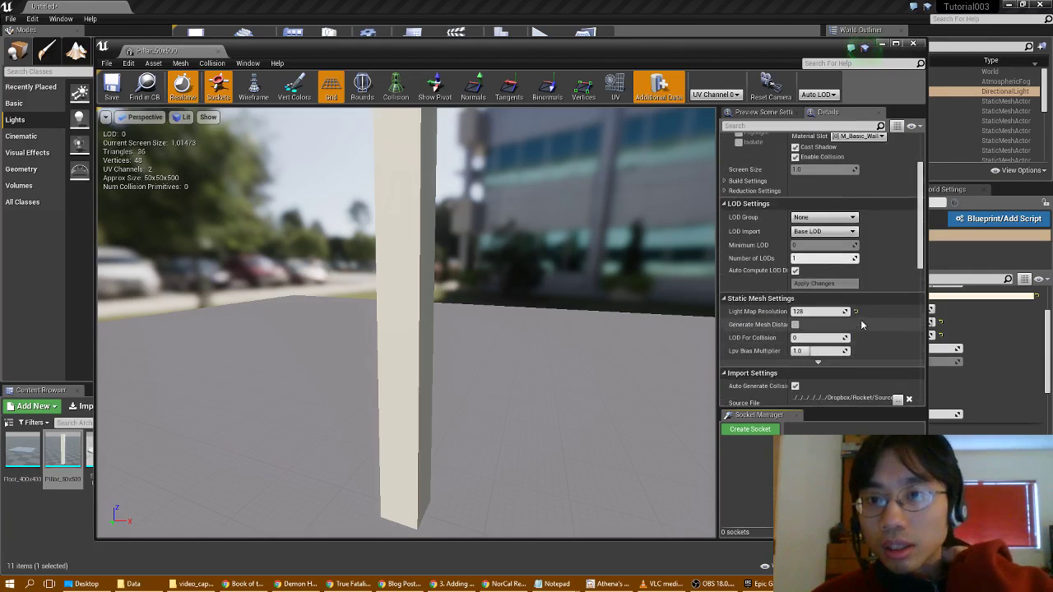
{"action": "left_click", "coordinate": [817, 362]}
{"action": "scroll", "coordinate": [818, 362], "scroll_direction": "down", "scroll_amount": 2}
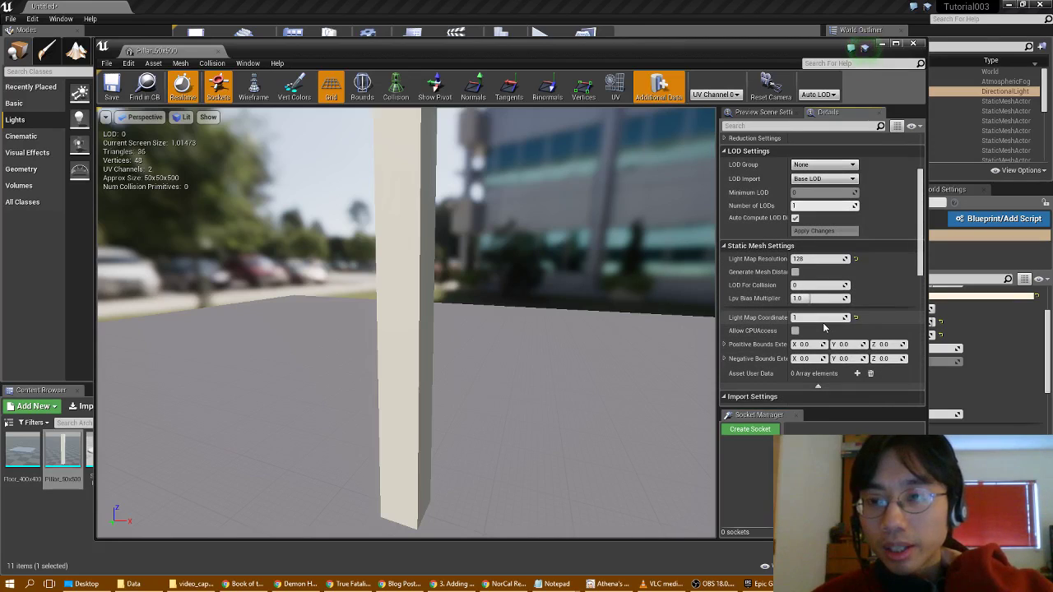
{"action": "scroll", "coordinate": [824, 329], "scroll_direction": "down", "scroll_amount": 3}
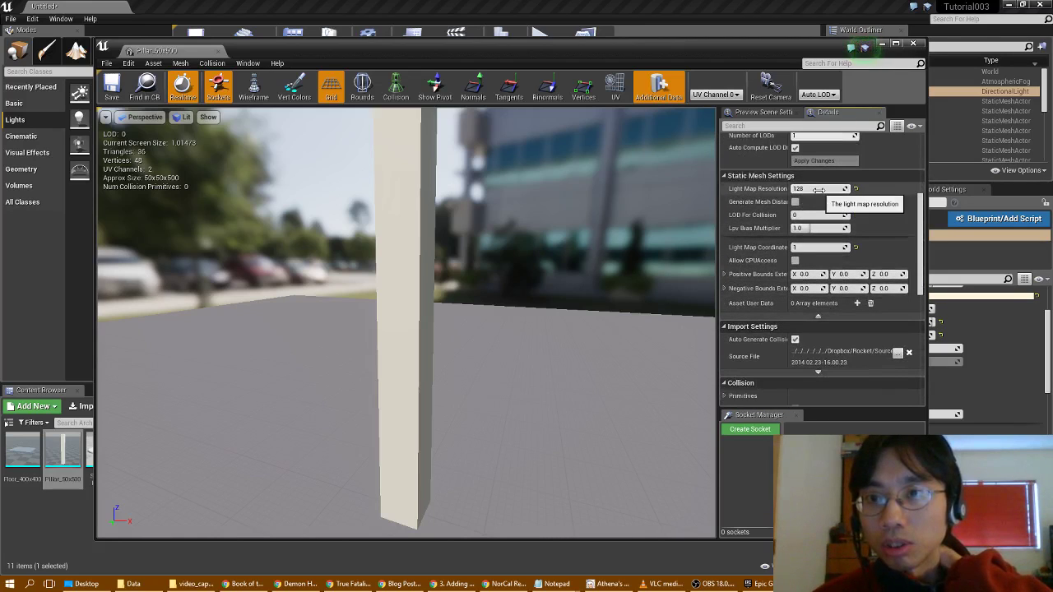
{"action": "scroll", "coordinate": [815, 291], "scroll_direction": "down", "scroll_amount": 4}
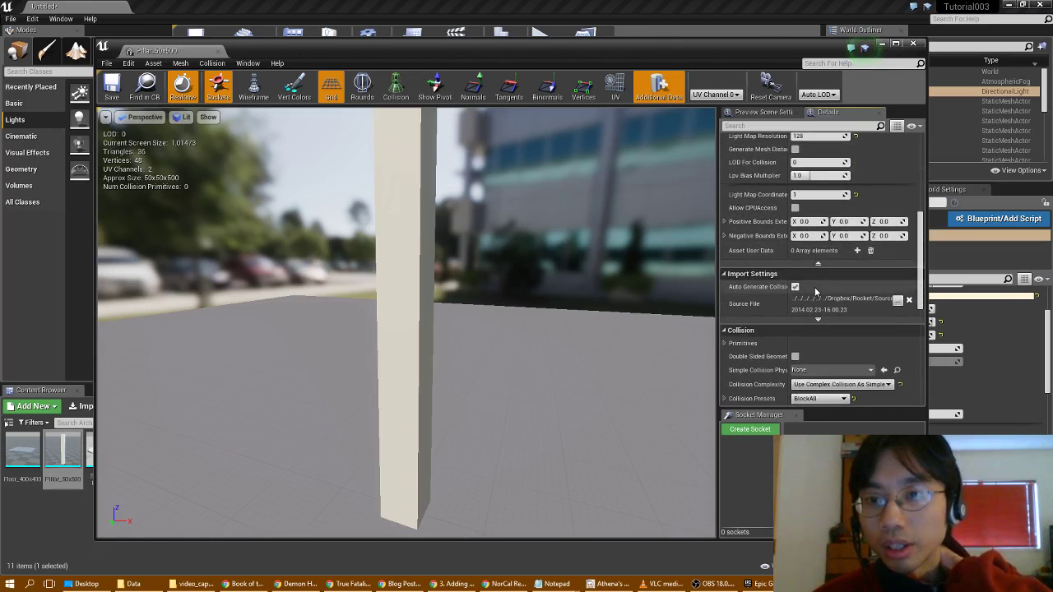
{"action": "scroll", "coordinate": [815, 291], "scroll_direction": "down", "scroll_amount": 7}
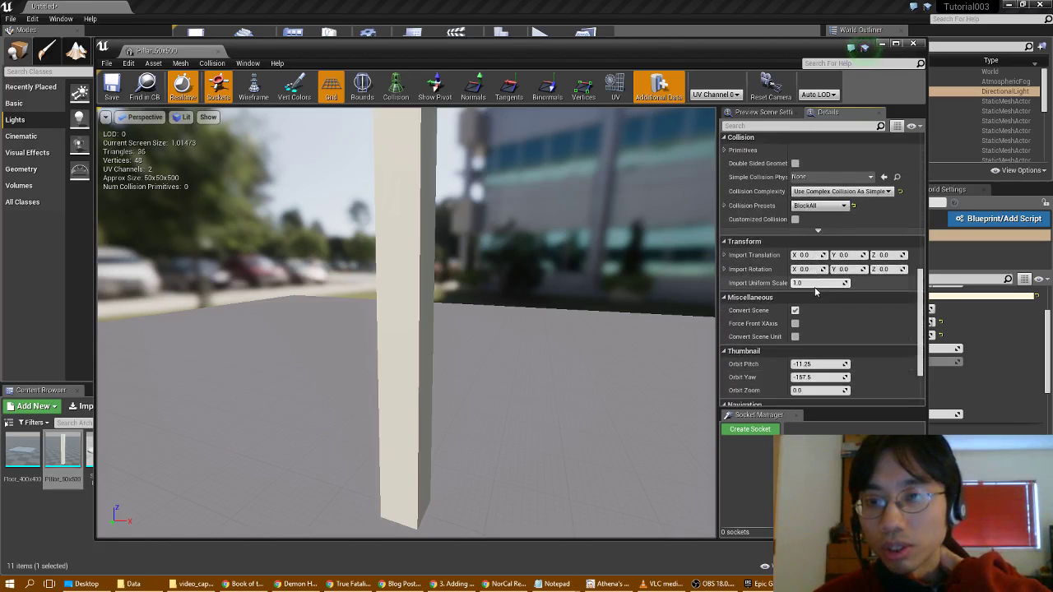
{"action": "scroll", "coordinate": [815, 291], "scroll_direction": "up", "scroll_amount": 10}
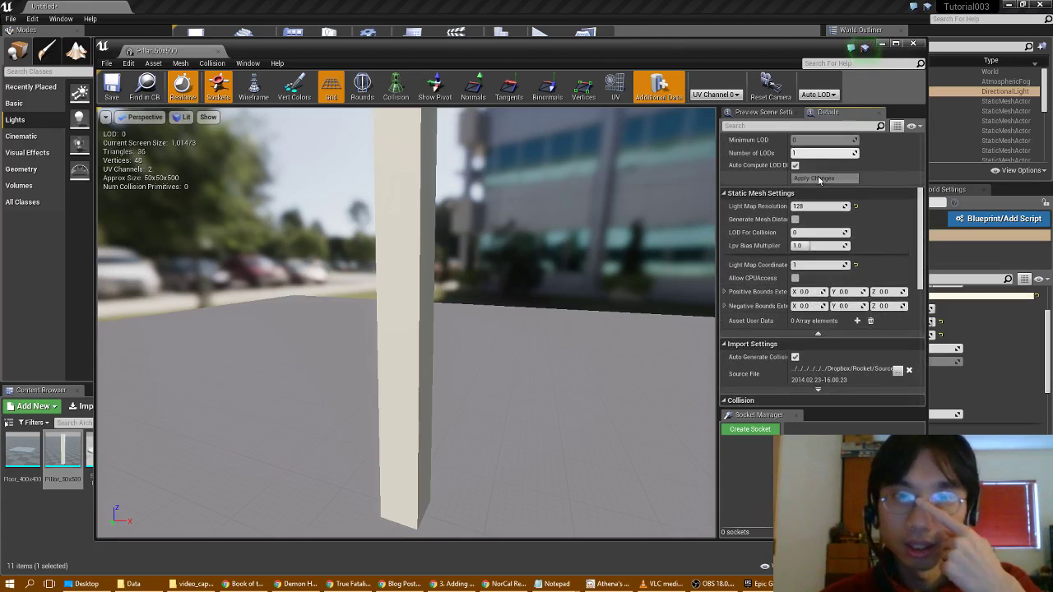
{"action": "left_click", "coordinate": [912, 43]}
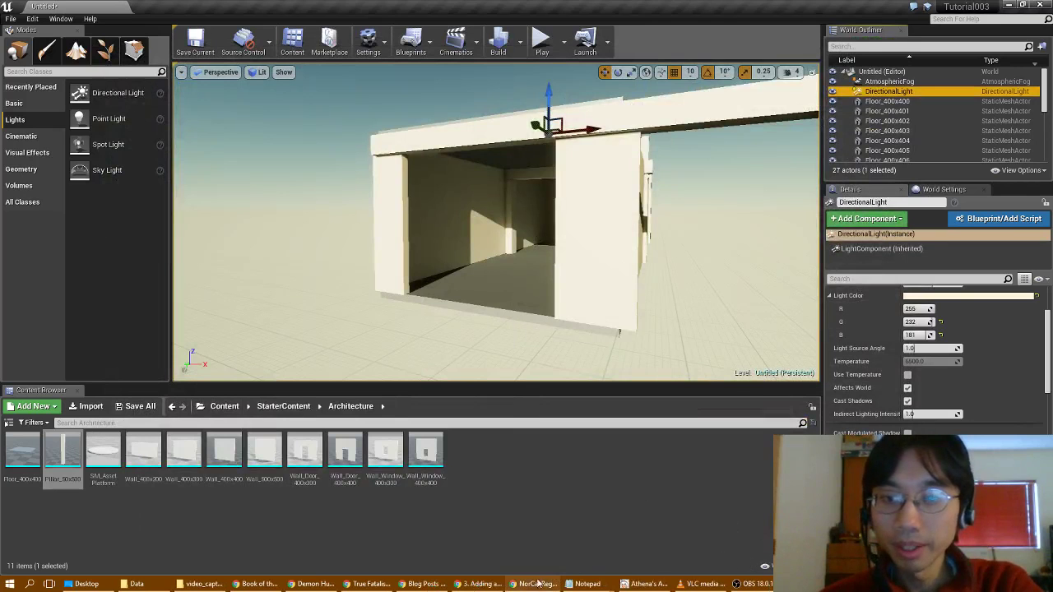
- Switch to the browser guide and read the Point Light's placement, location, color, intensity and attenuation radius instructions
{"action": "left_click", "coordinate": [476, 583]}
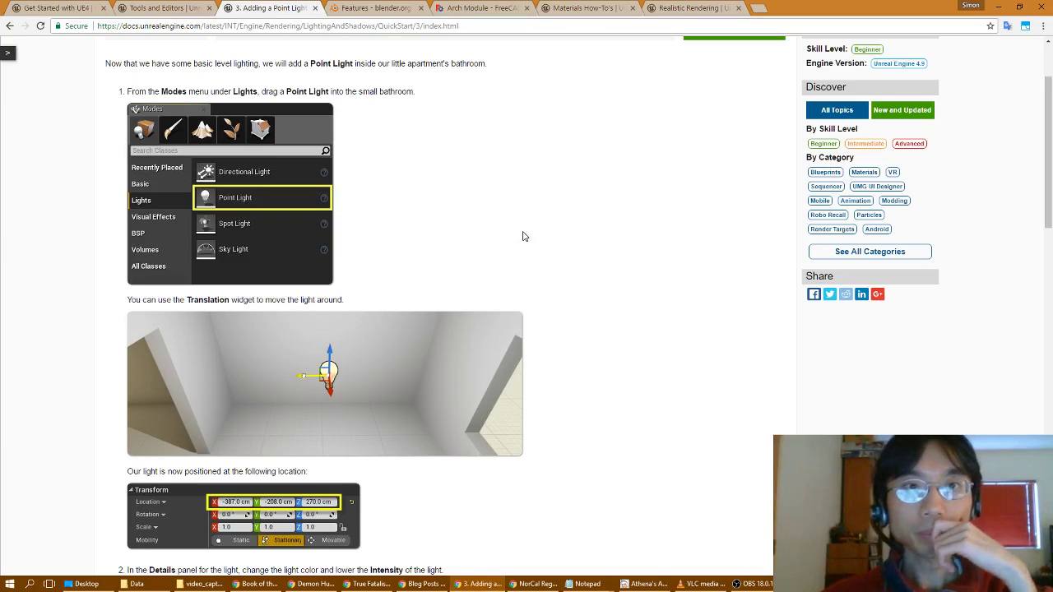
{"action": "scroll", "coordinate": [522, 240], "scroll_direction": "up", "scroll_amount": 2}
{"action": "scroll", "coordinate": [523, 243], "scroll_direction": "down", "scroll_amount": 2}
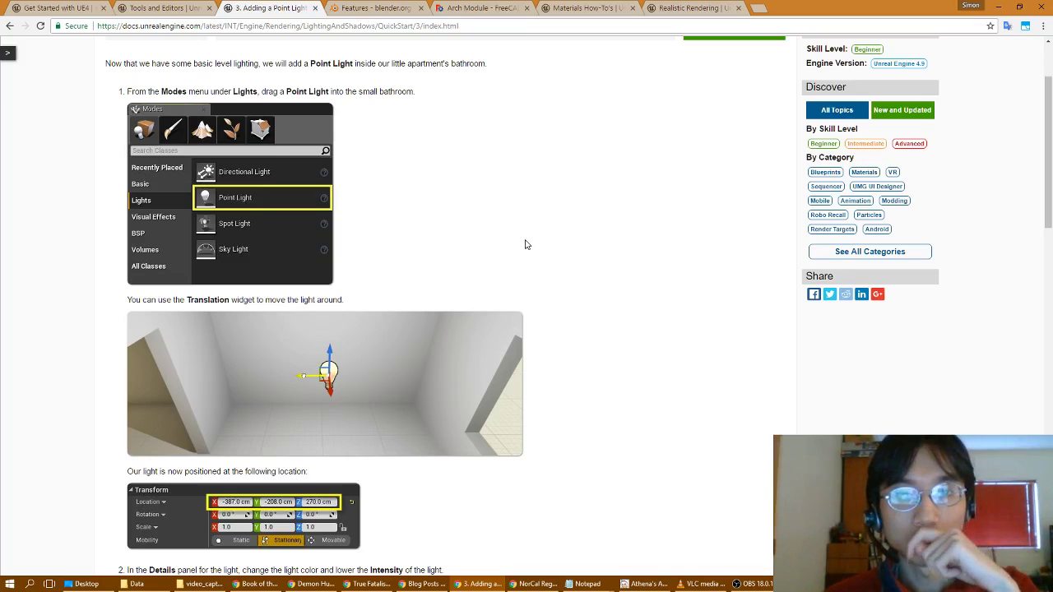
{"action": "scroll", "coordinate": [567, 268], "scroll_direction": "down", "scroll_amount": 4}
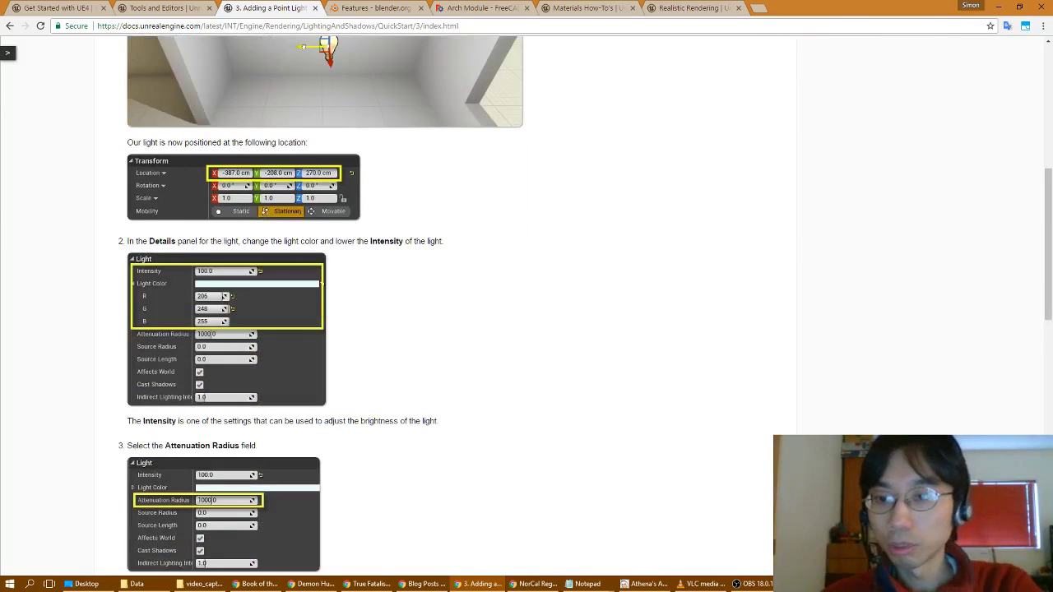
- Return to the Unreal Editor, show it beside the guide, and place a Point Light high inside the apartment's small bathroom
{"action": "key", "text": "alt+Tab"}
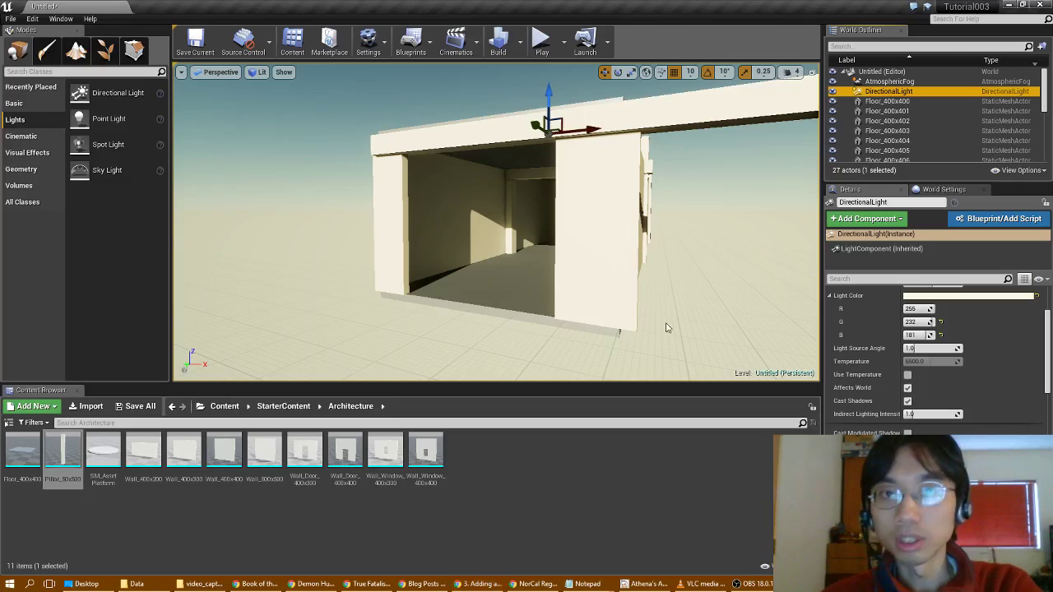
{"action": "double_click", "coordinate": [674, 17]}
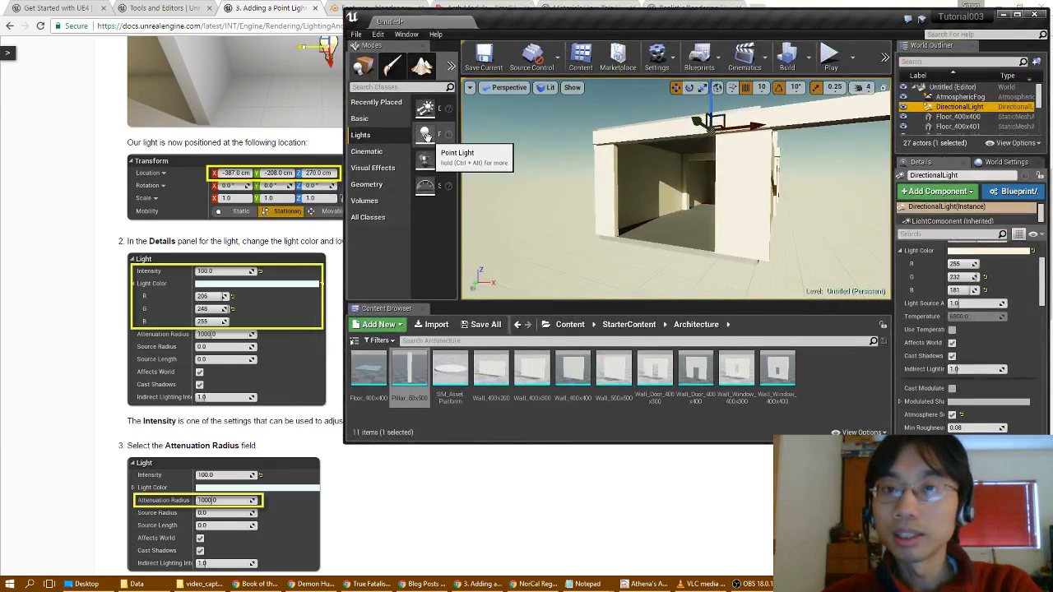
{"action": "scroll", "coordinate": [720, 195], "scroll_direction": "up", "scroll_amount": 5}
{"action": "key", "text": "w"}
{"action": "right_click_drag", "start_coordinate": [675, 188], "coordinate": [822, 188]}
{"action": "right_click_drag", "start_coordinate": [679, 209], "coordinate": [745, 156]}
{"action": "left_click_drag", "start_coordinate": [434, 135], "coordinate": [734, 173]}
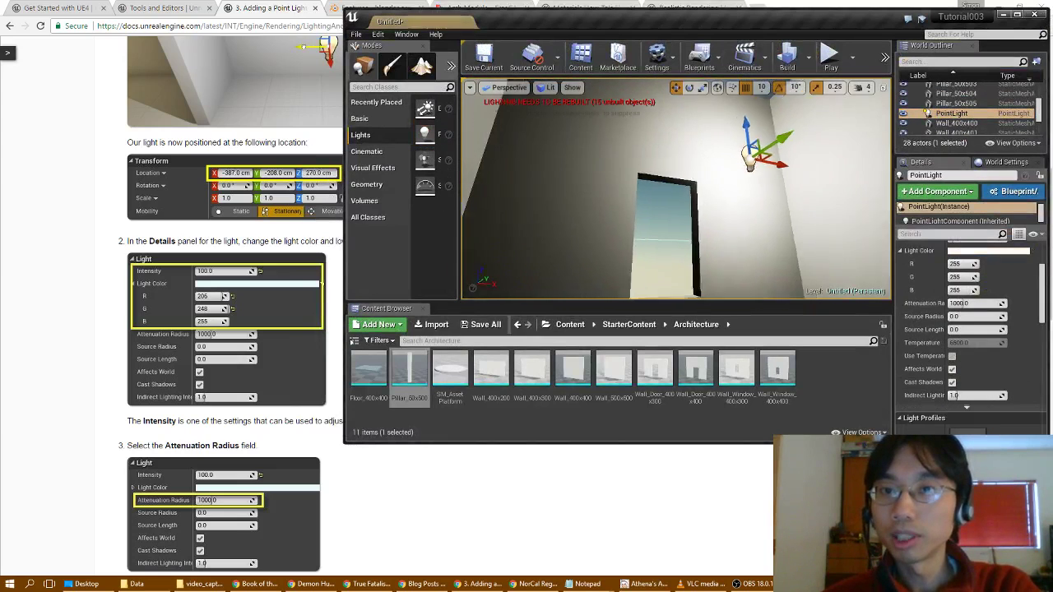
{"action": "right_click_drag", "start_coordinate": [746, 242], "coordinate": [830, 242]}
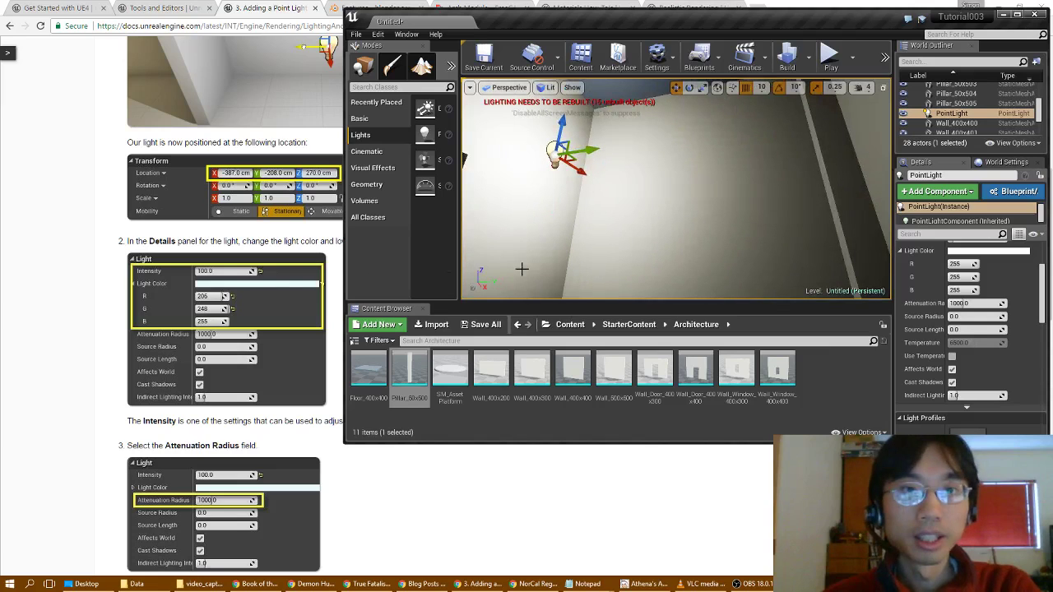
- Set the bathroom Point Light's location to X -387, Y -208 and Z 270 cm
{"action": "scroll", "coordinate": [946, 287], "scroll_direction": "up", "scroll_amount": 3}
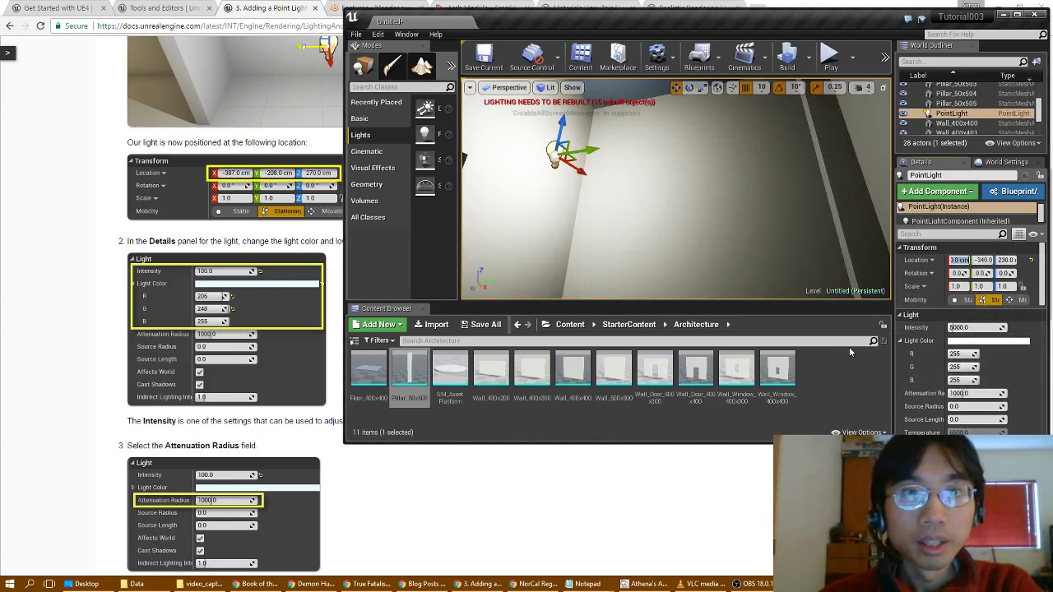
{"action": "type", "text": "-"}
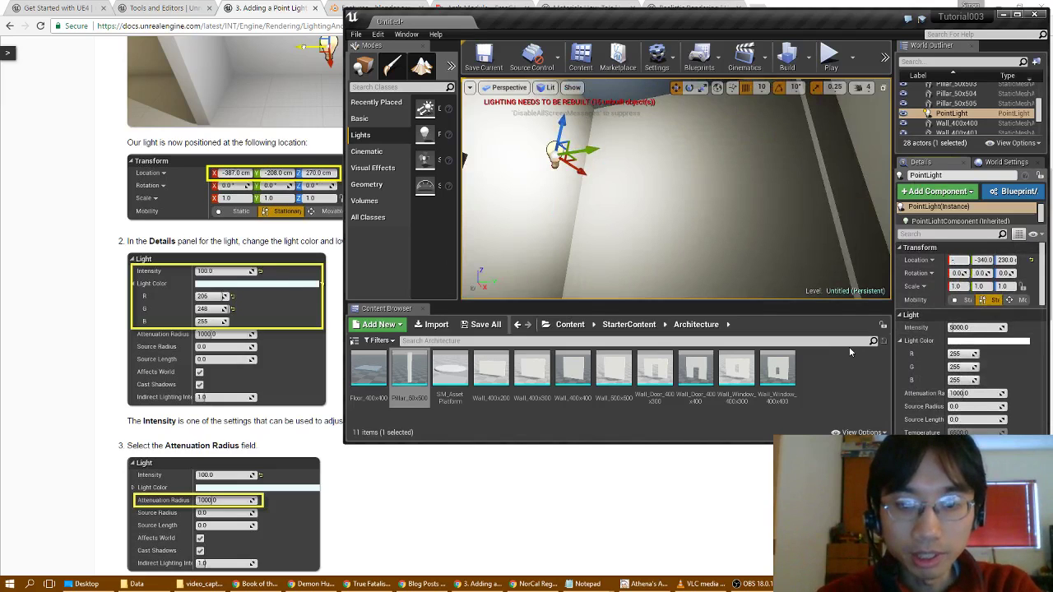
{"action": "type", "text": "387"}
{"action": "key", "text": "Tab"}
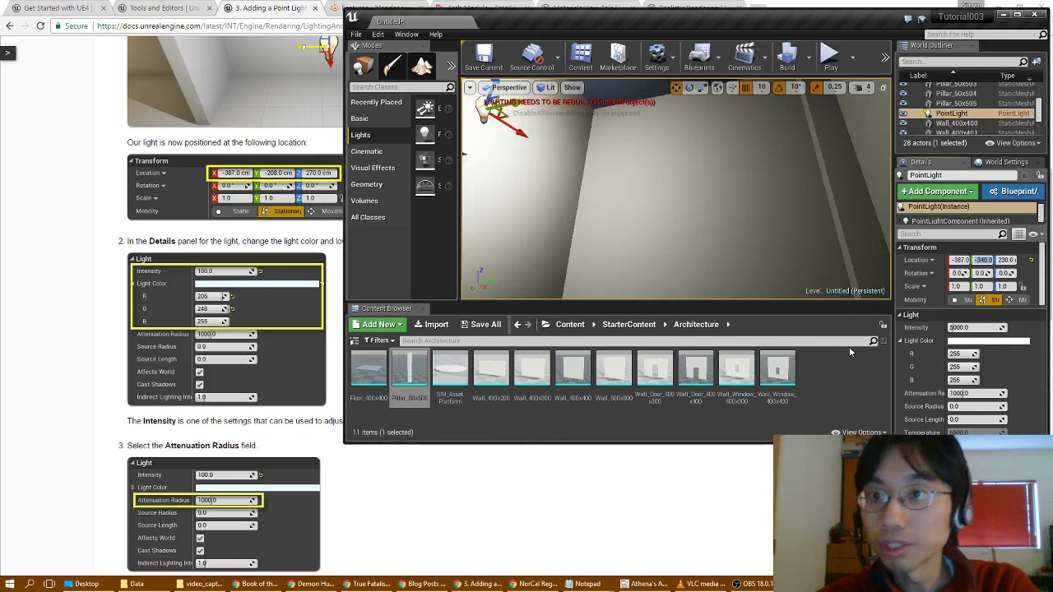
{"action": "type", "text": "-208"}
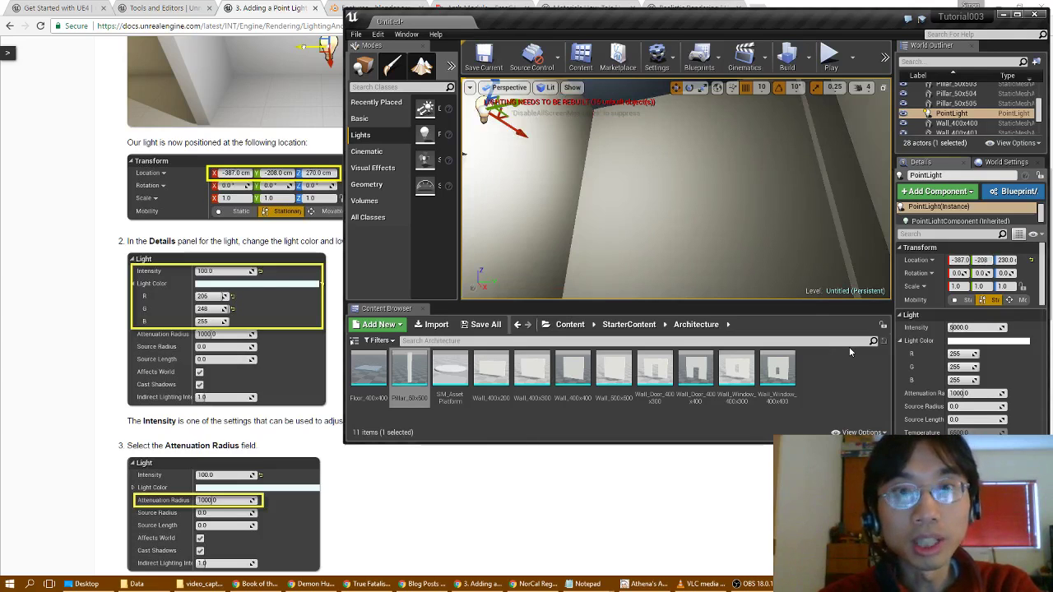
{"action": "key", "text": "Tab"}
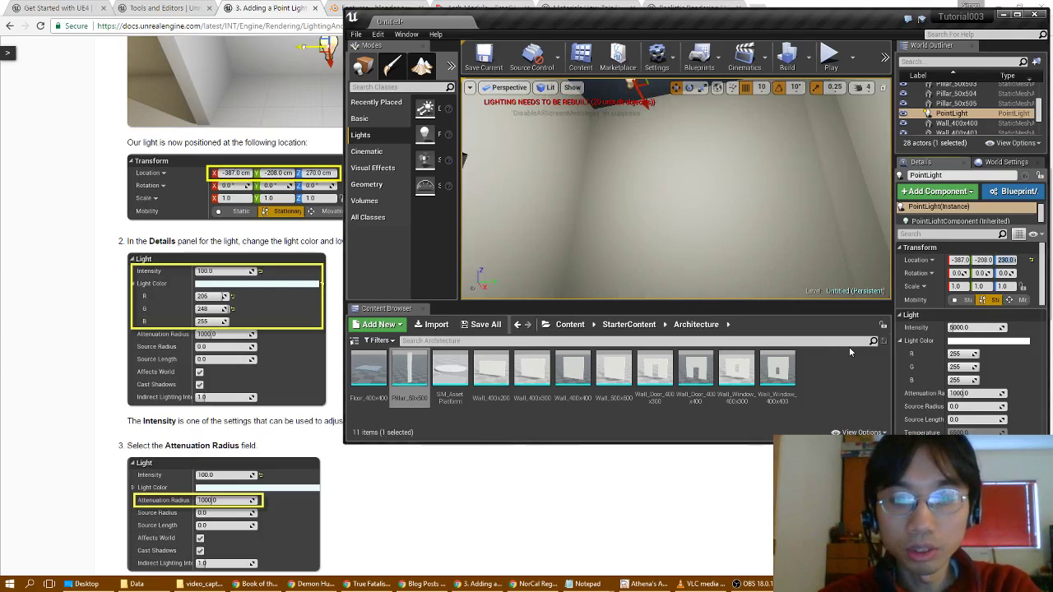
{"action": "type", "text": "270"}
{"action": "key", "text": "Return"}
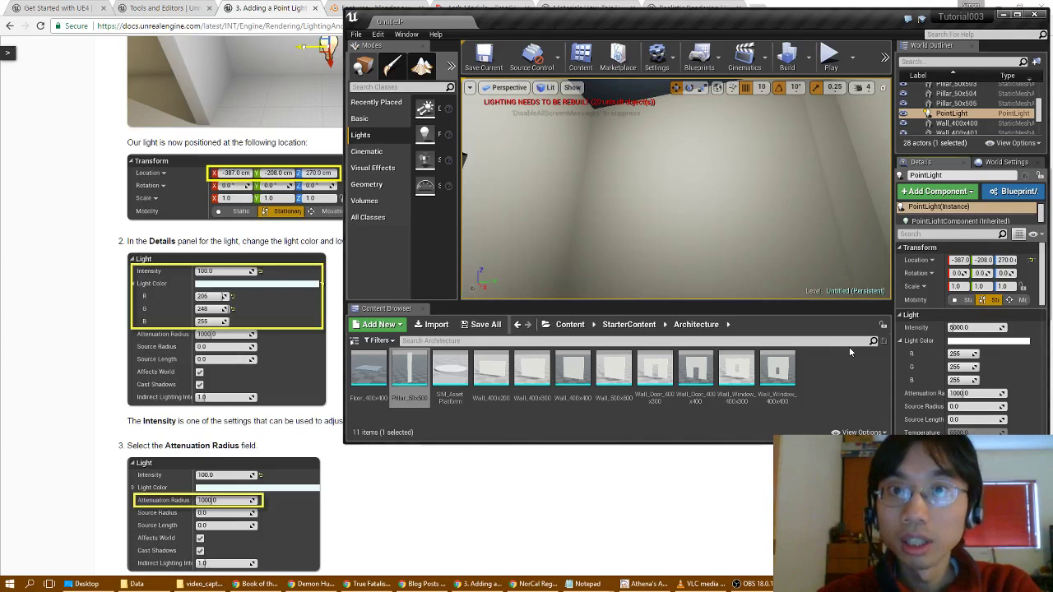
- Set the Point Light's color to R 206, G 248 and B 255 while viewing the bathroom
{"action": "right_click_drag", "start_coordinate": [670, 235], "coordinate": [535, 165]}
{"action": "right_click_drag", "start_coordinate": [671, 210], "coordinate": [658, 216]}
{"action": "right_click_drag", "start_coordinate": [724, 231], "coordinate": [727, 235]}
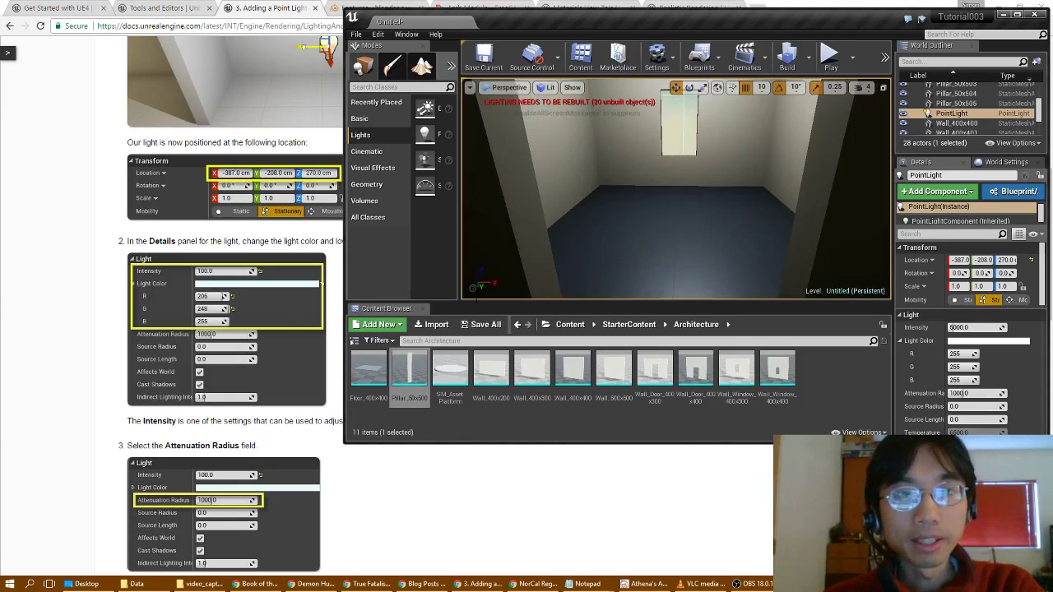
{"action": "left_click", "coordinate": [958, 355]}
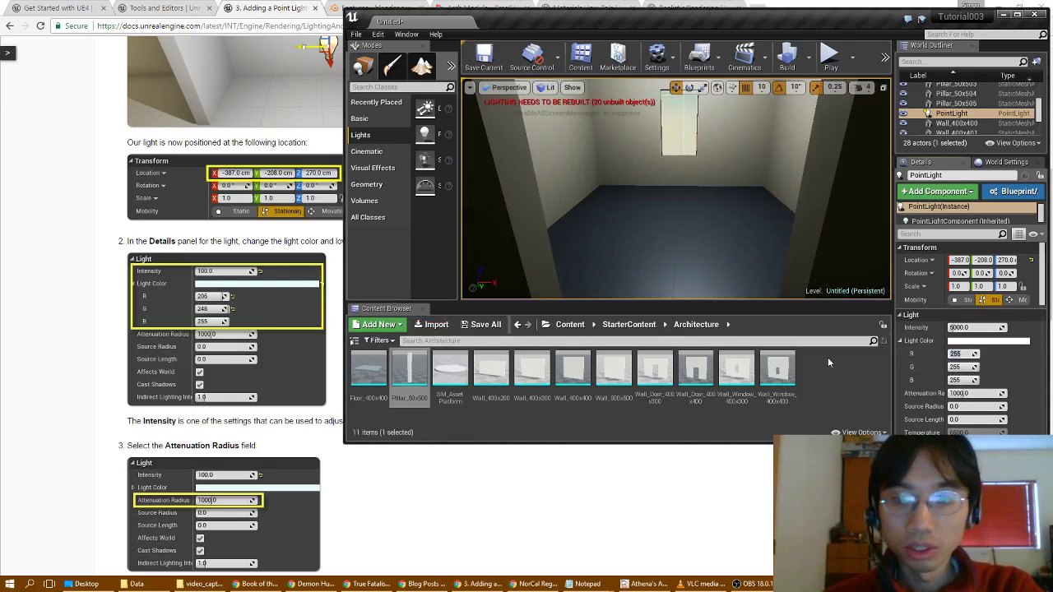
{"action": "type", "text": "206"}
{"action": "key", "text": "Tab"}
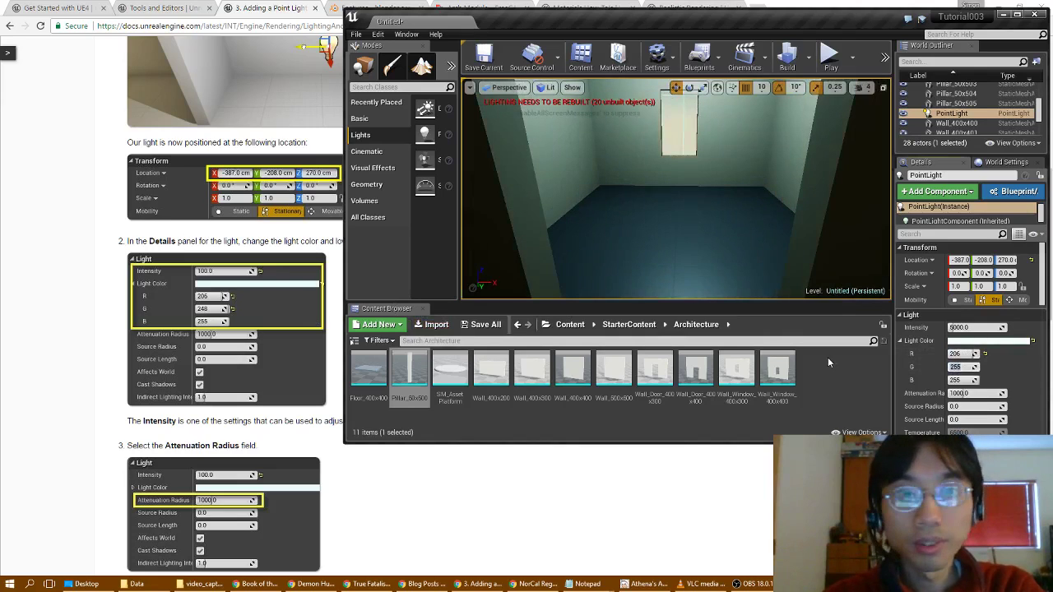
{"action": "type", "text": "248"}
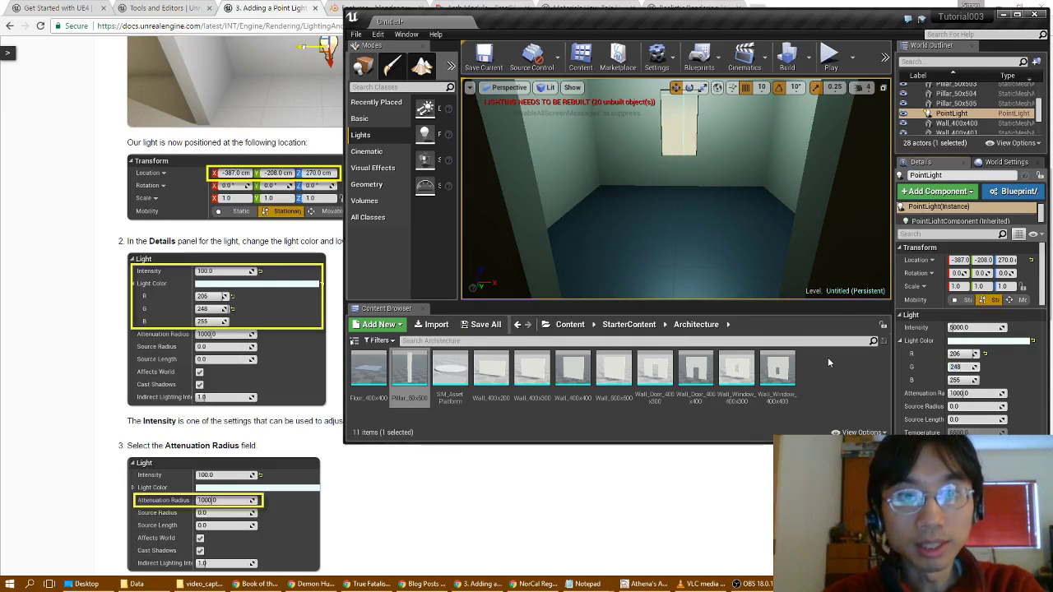
{"action": "key", "text": "Tab"}
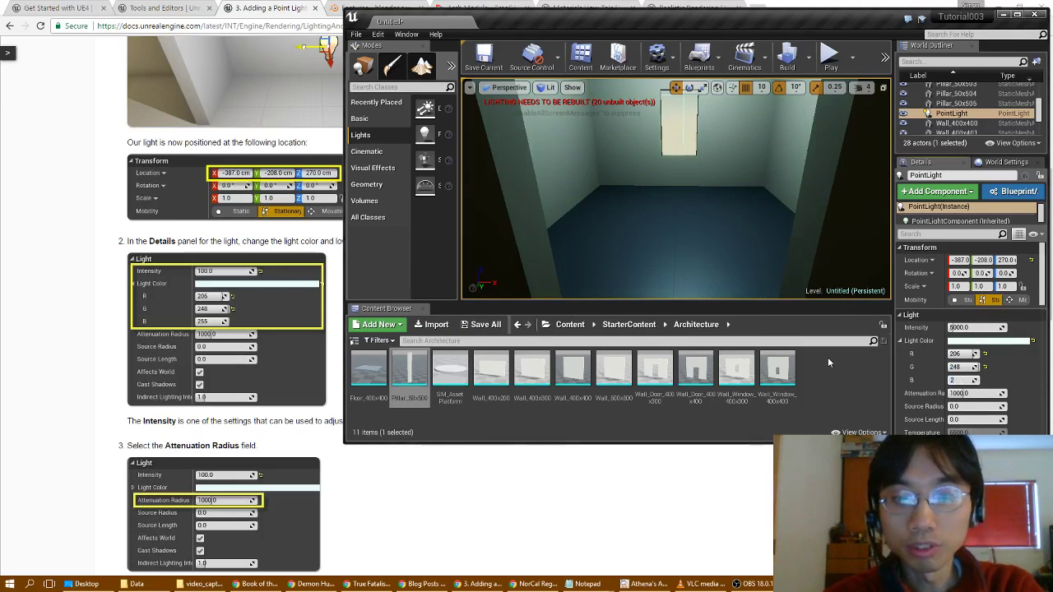
{"action": "key", "text": "Tab"}
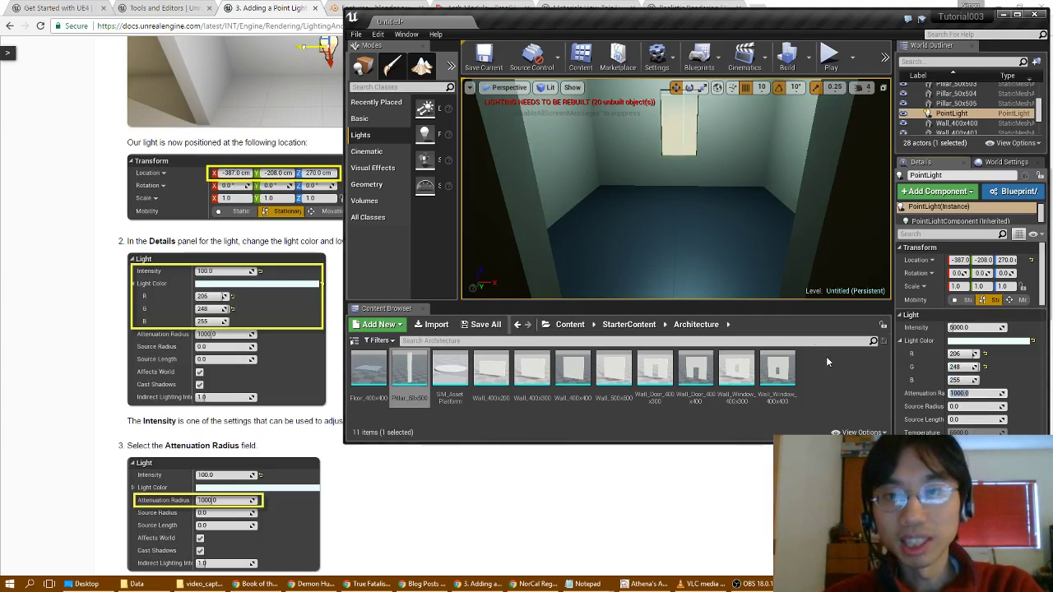
- Read the guide's attenuation radius instructions and examine the Point Light's influence sphere from outside the apartment
{"action": "key", "text": "s"}
{"action": "right_click_drag", "start_coordinate": [677, 189], "coordinate": [625, 242]}
{"action": "key", "text": "w"}
{"action": "key", "text": "s"}
{"action": "key", "text": "w"}
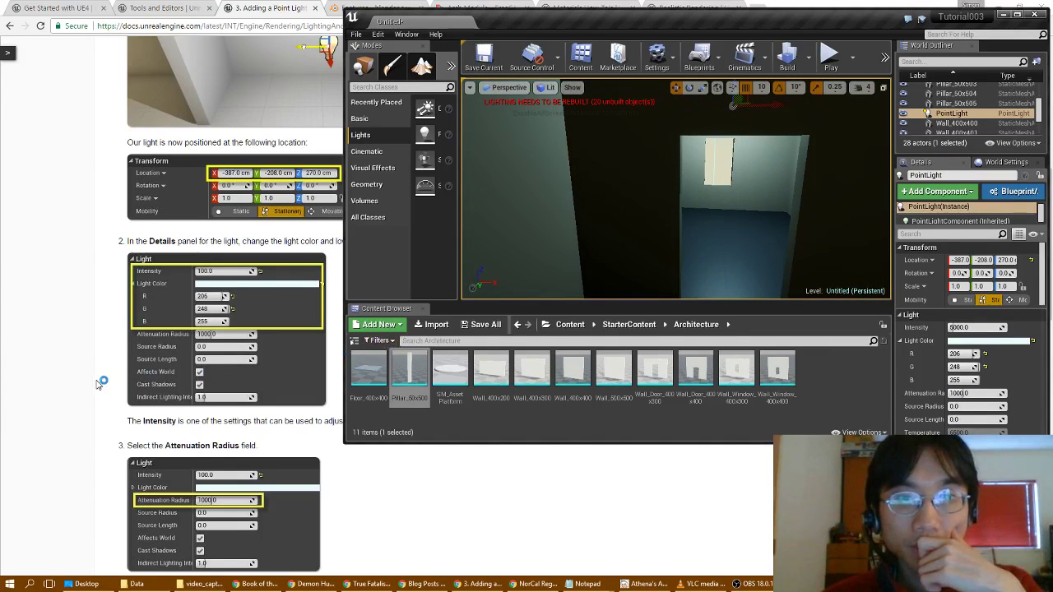
{"action": "scroll", "coordinate": [96, 384], "scroll_direction": "down", "scroll_amount": 1}
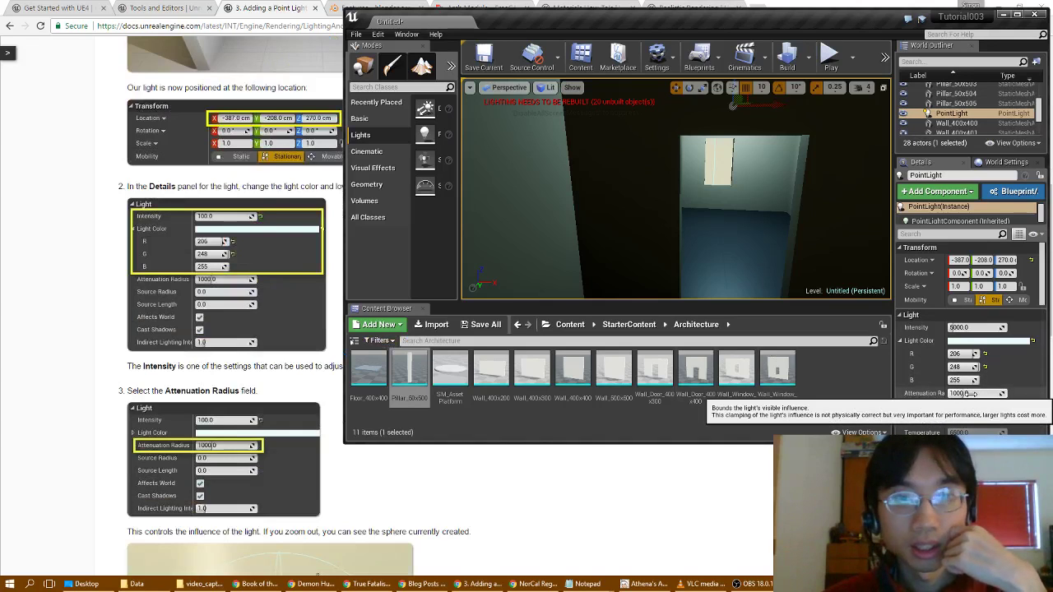
{"action": "scroll", "coordinate": [250, 365], "scroll_direction": "down", "scroll_amount": 3}
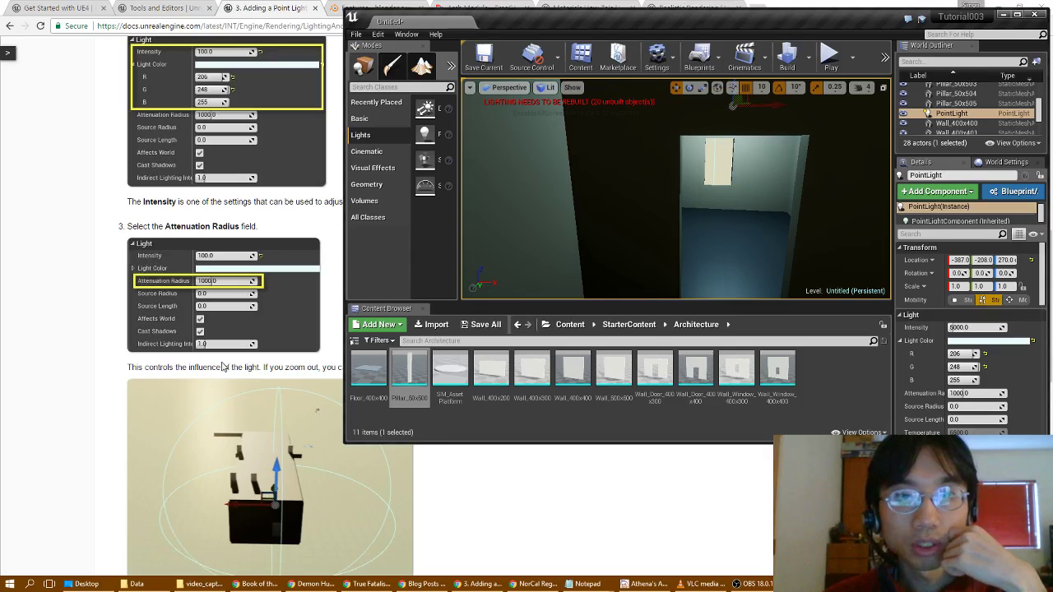
{"action": "scroll", "coordinate": [225, 365], "scroll_direction": "up", "scroll_amount": 2}
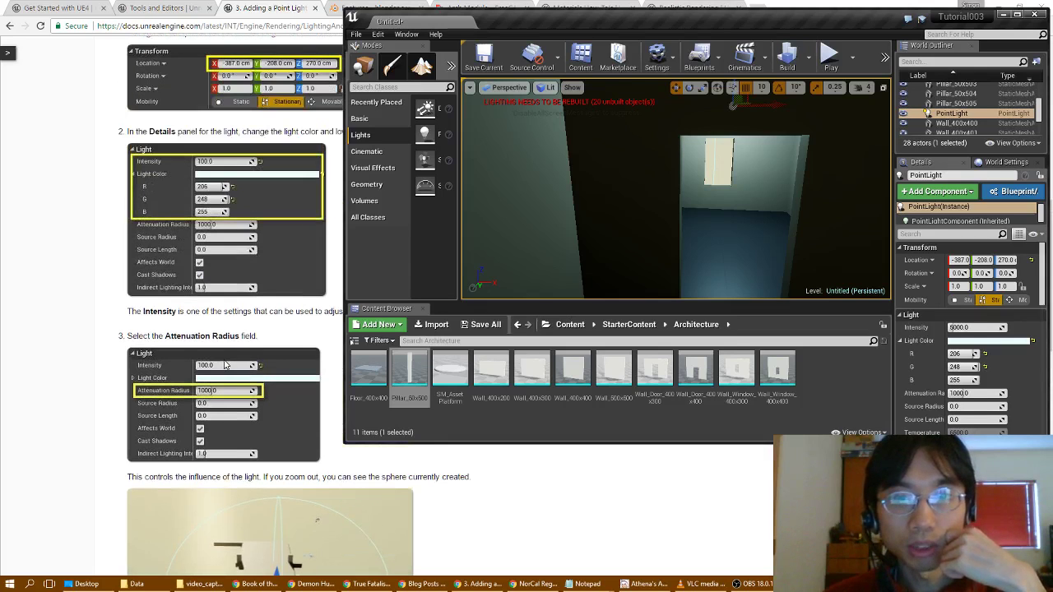
{"action": "scroll", "coordinate": [224, 364], "scroll_direction": "down", "scroll_amount": 3}
{"action": "mouse_move", "coordinate": [683, 221]}
{"action": "right_mouse_down"}
{"action": "mouse_move", "coordinate": [686, 247]}
{"action": "mouse_move", "coordinate": [683, 220]}
{"action": "right_mouse_up"}
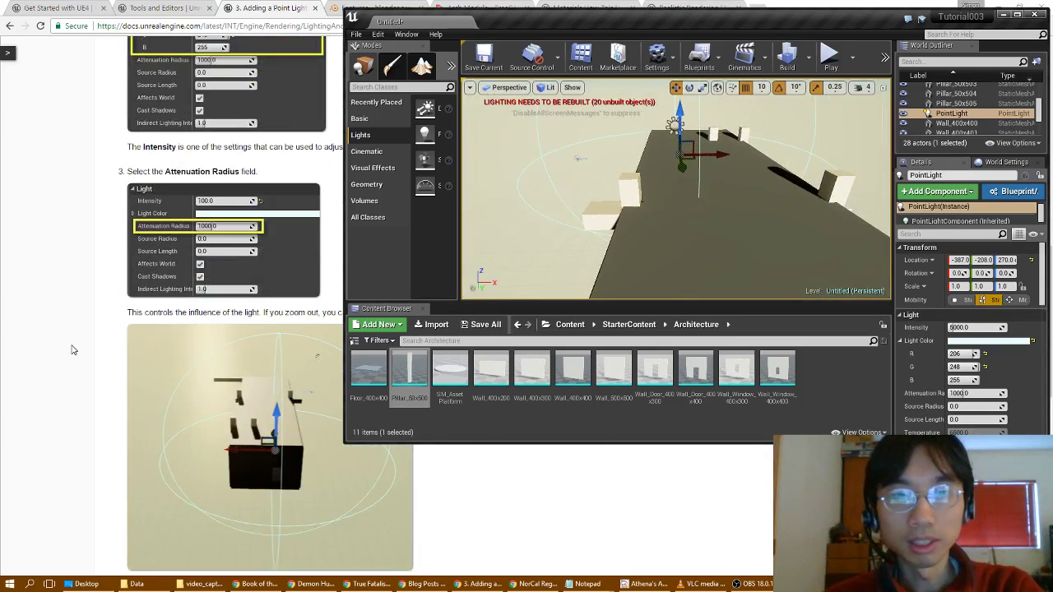
{"action": "scroll", "coordinate": [72, 350], "scroll_direction": "down", "scroll_amount": 3}
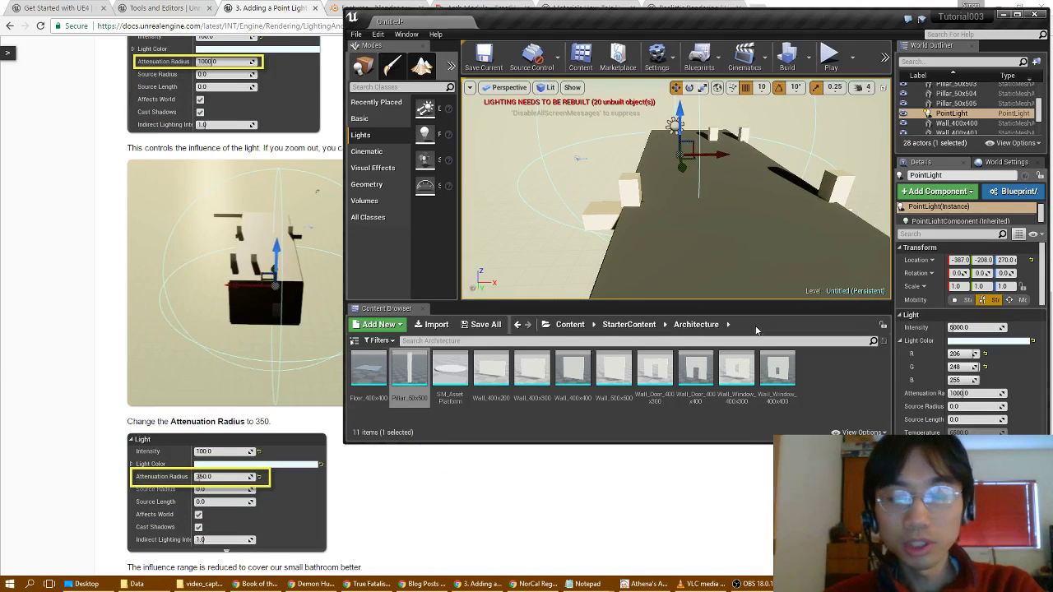
- Set the Point Light's attenuation radius to 350 and view its effect inside the bathroom
{"action": "left_click", "coordinate": [976, 394]}
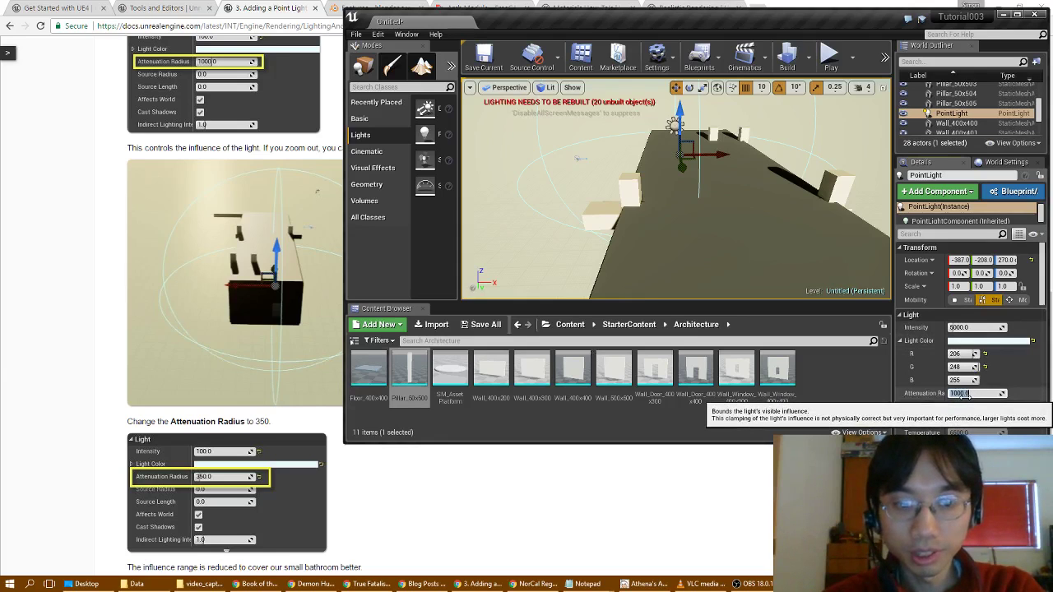
{"action": "type", "text": "350"}
{"action": "key", "text": "Return"}
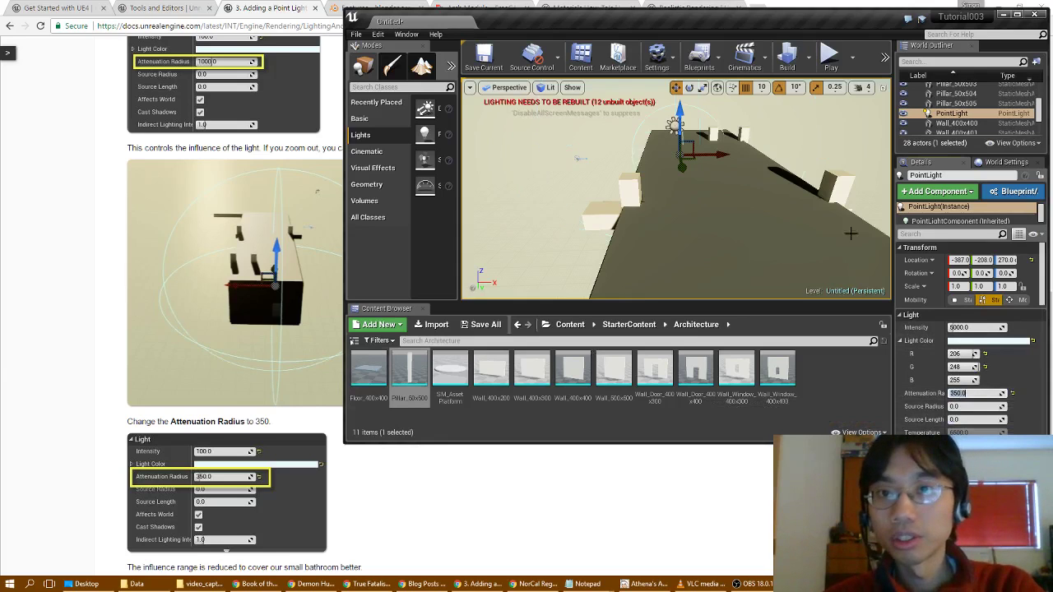
{"action": "mouse_move", "coordinate": [701, 183]}
{"action": "right_mouse_down"}
{"action": "mouse_move", "coordinate": [847, 164]}
{"action": "mouse_move", "coordinate": [806, 176]}
{"action": "mouse_move", "coordinate": [707, 173]}
{"action": "mouse_move", "coordinate": [693, 190]}
{"action": "right_mouse_up"}
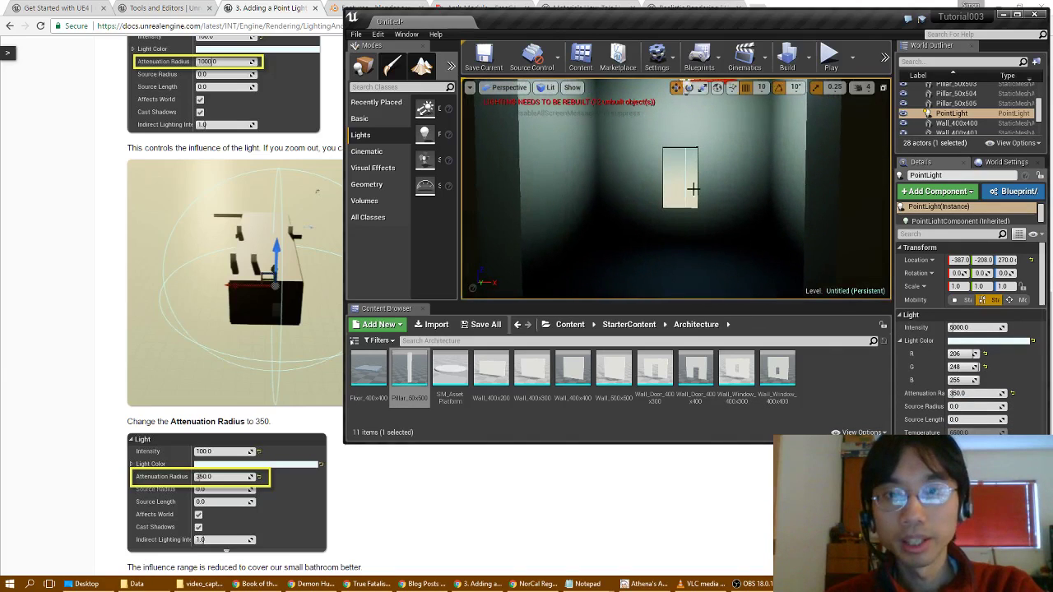
- Read the guide's remaining Point Light instructions, build the level's lighting and close the message log
{"action": "scroll", "coordinate": [257, 295], "scroll_direction": "down", "scroll_amount": 2}
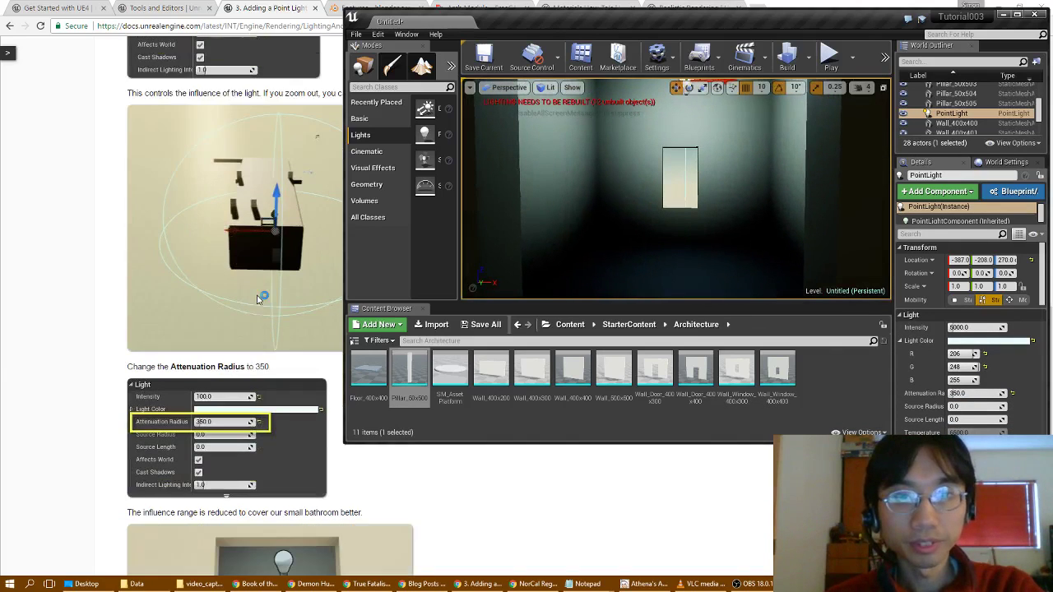
{"action": "scroll", "coordinate": [254, 298], "scroll_direction": "up", "scroll_amount": 1}
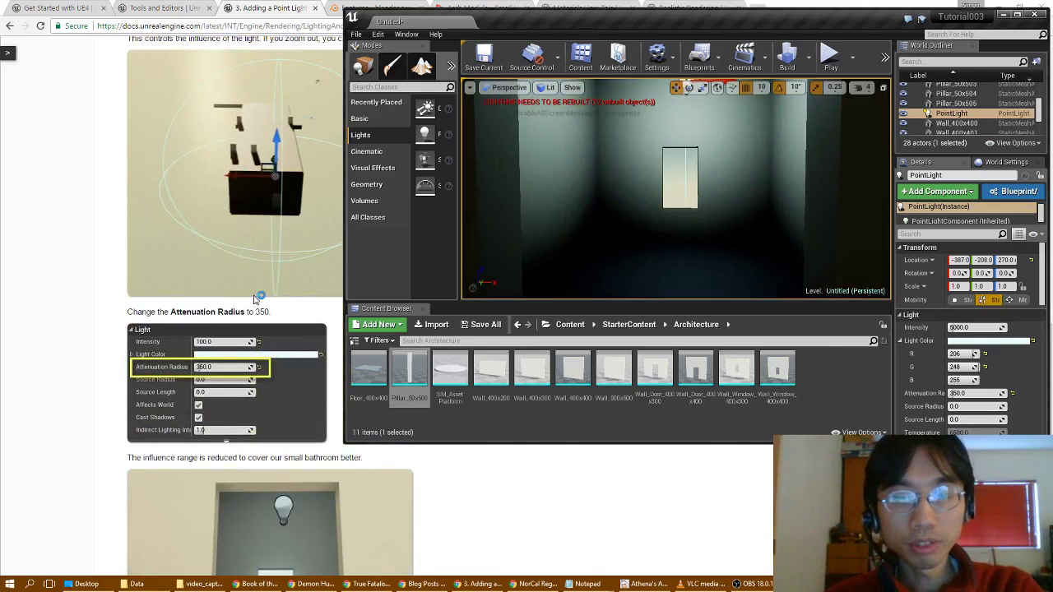
{"action": "scroll", "coordinate": [254, 299], "scroll_direction": "down", "scroll_amount": 3}
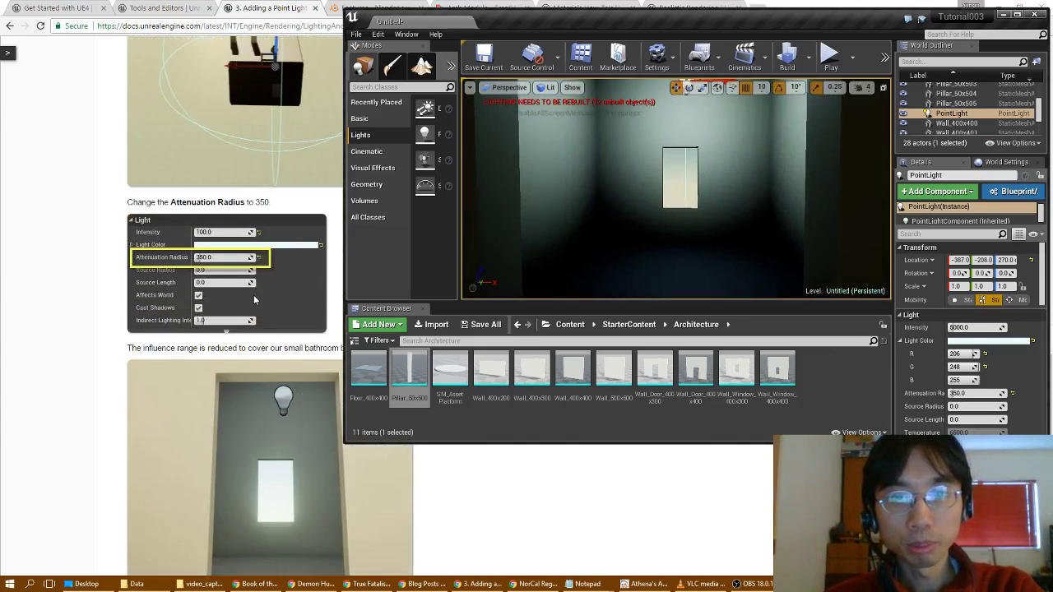
{"action": "scroll", "coordinate": [254, 299], "scroll_direction": "down", "scroll_amount": 1}
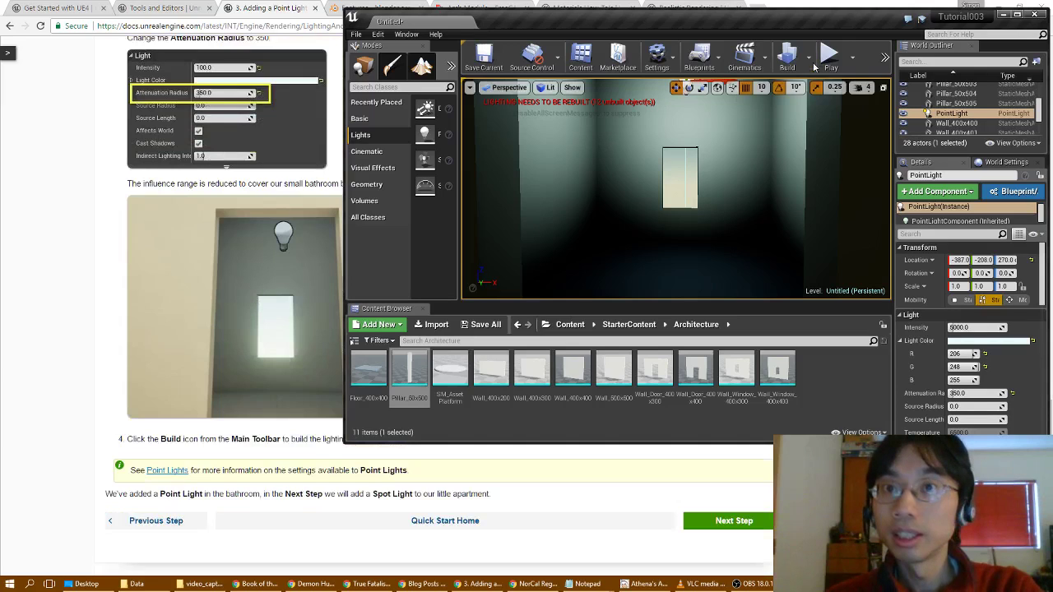
{"action": "left_click", "coordinate": [787, 57]}
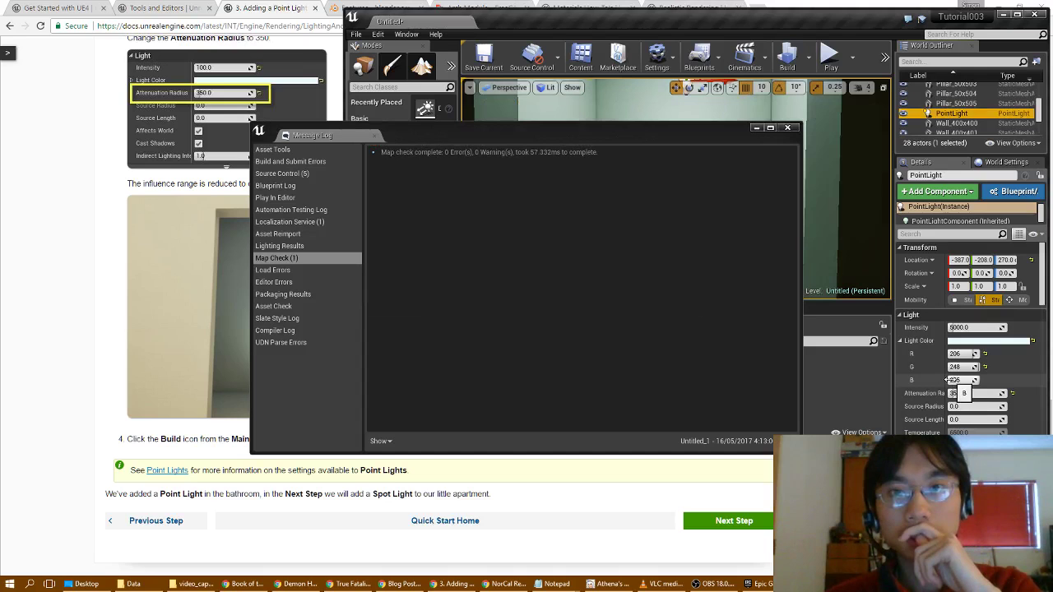
{"action": "left_click", "coordinate": [787, 127]}
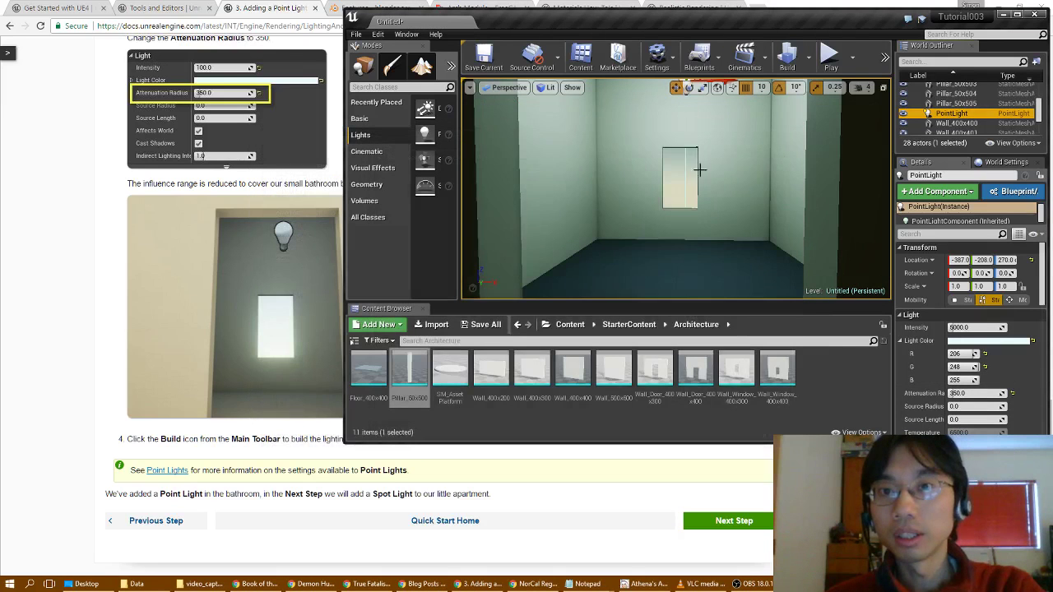
- Fly through the apartment and examine the built bathroom lighting from the doorway and the adjoining room
{"action": "right_click_drag", "start_coordinate": [676, 189], "coordinate": [683, 107]}
{"action": "key", "text": "w"}
{"action": "key", "text": "w"}
{"action": "right_click_drag", "start_coordinate": [633, 164], "coordinate": [481, 198]}
{"action": "key", "text": "w"}
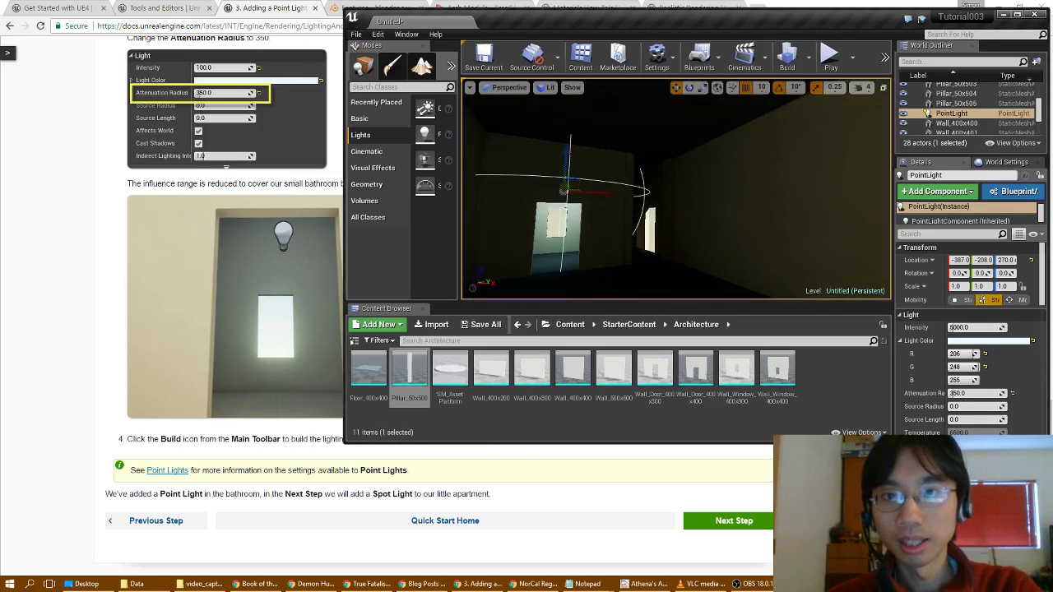
{"action": "right_click_drag", "start_coordinate": [481, 197], "coordinate": [614, 195]}
{"action": "key", "text": "s"}
{"action": "key", "text": "w"}
{"action": "key", "text": "w"}
{"action": "key", "text": "s"}
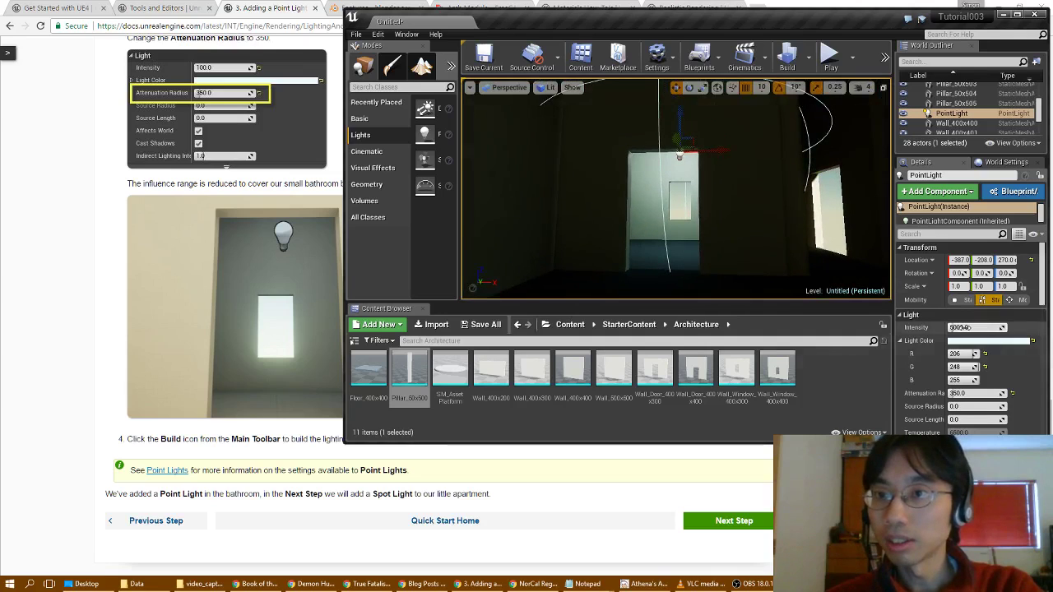
- Check the Directional Light's settings for comparison and set the bathroom Point Light's intensity to 100
{"action": "scroll", "coordinate": [986, 111], "scroll_direction": "up", "scroll_amount": 5}
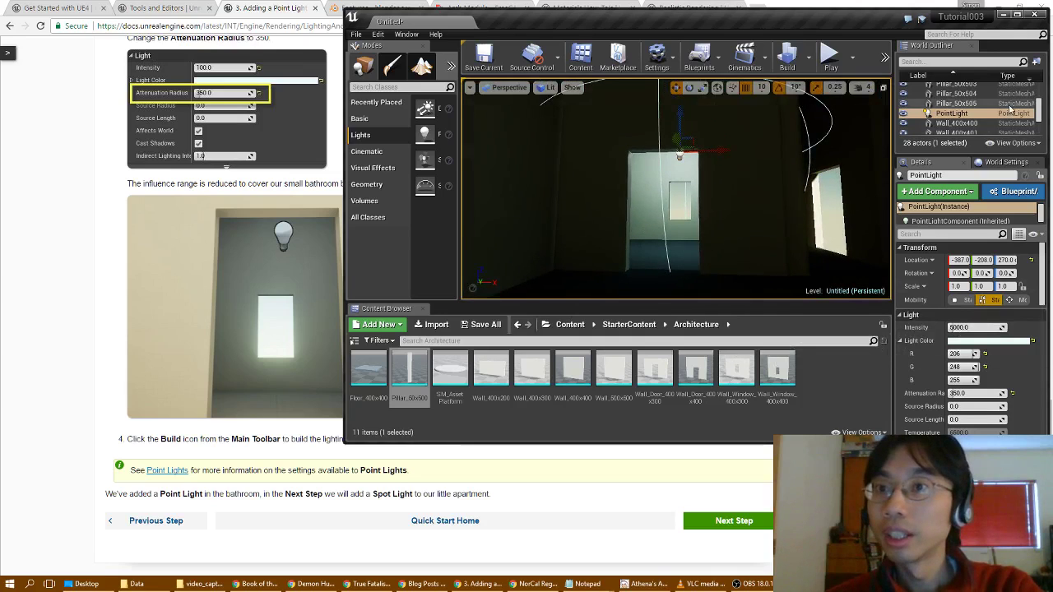
{"action": "scroll", "coordinate": [1011, 109], "scroll_direction": "up", "scroll_amount": 1}
{"action": "left_click", "coordinate": [986, 107]}
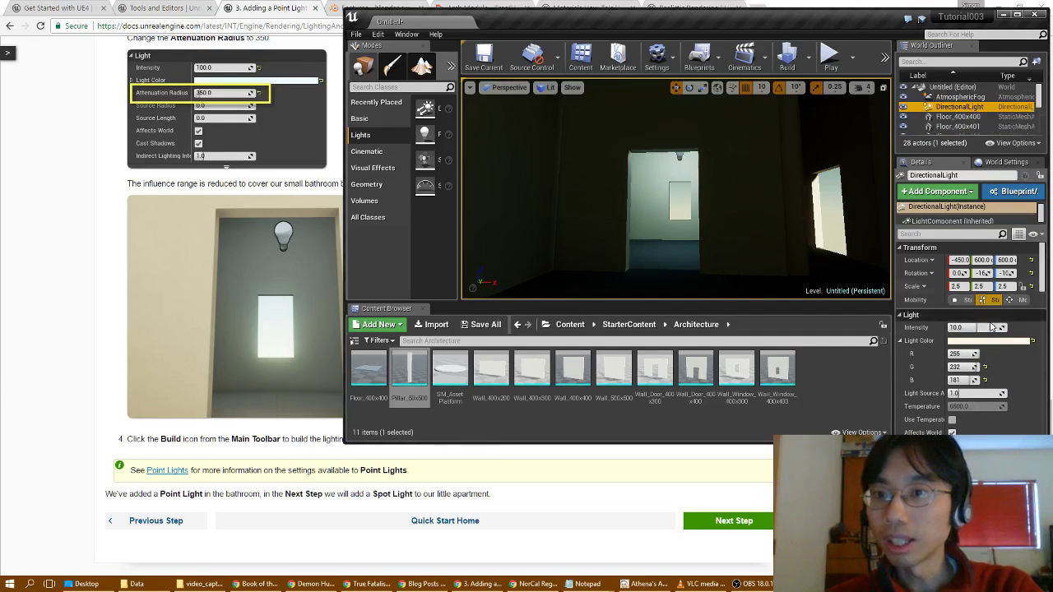
{"action": "scroll", "coordinate": [991, 110], "scroll_direction": "down", "scroll_amount": 4}
{"action": "scroll", "coordinate": [991, 110], "scroll_direction": "down", "scroll_amount": 3}
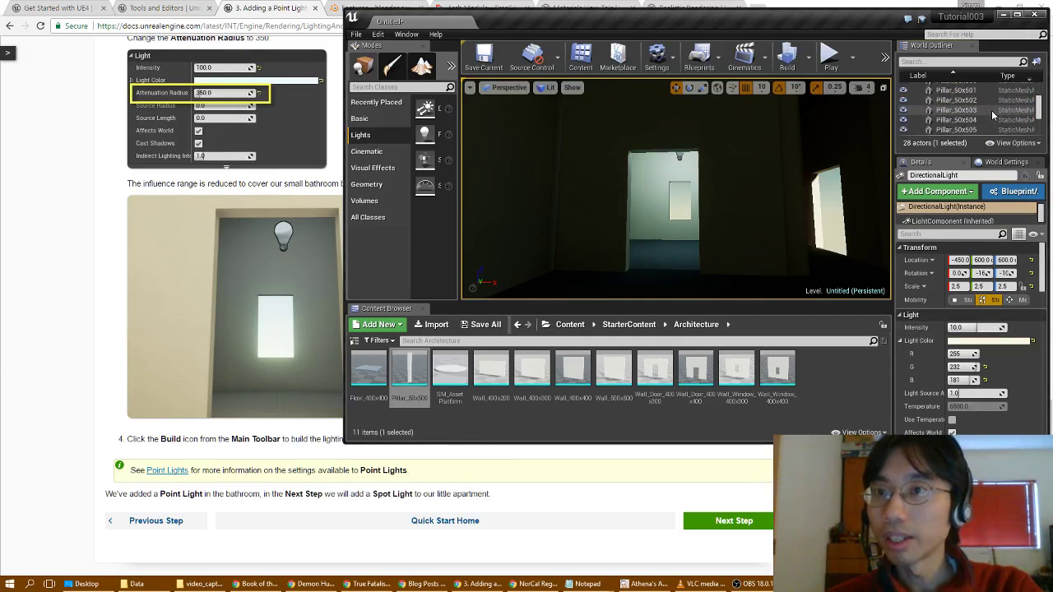
{"action": "left_click", "coordinate": [987, 105]}
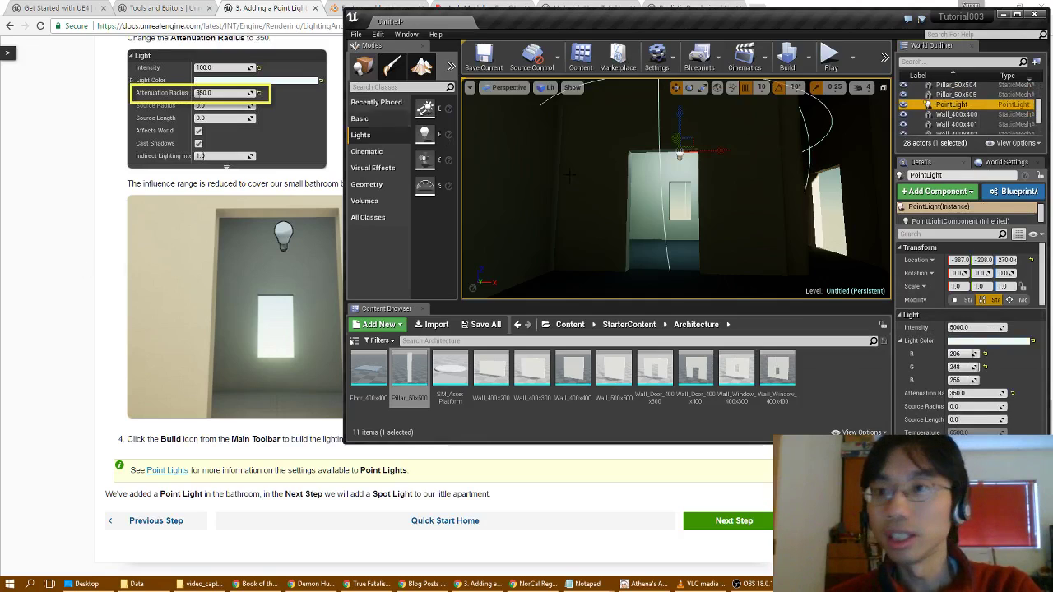
{"action": "left_click", "coordinate": [958, 327]}
{"action": "key", "text": "Return"}
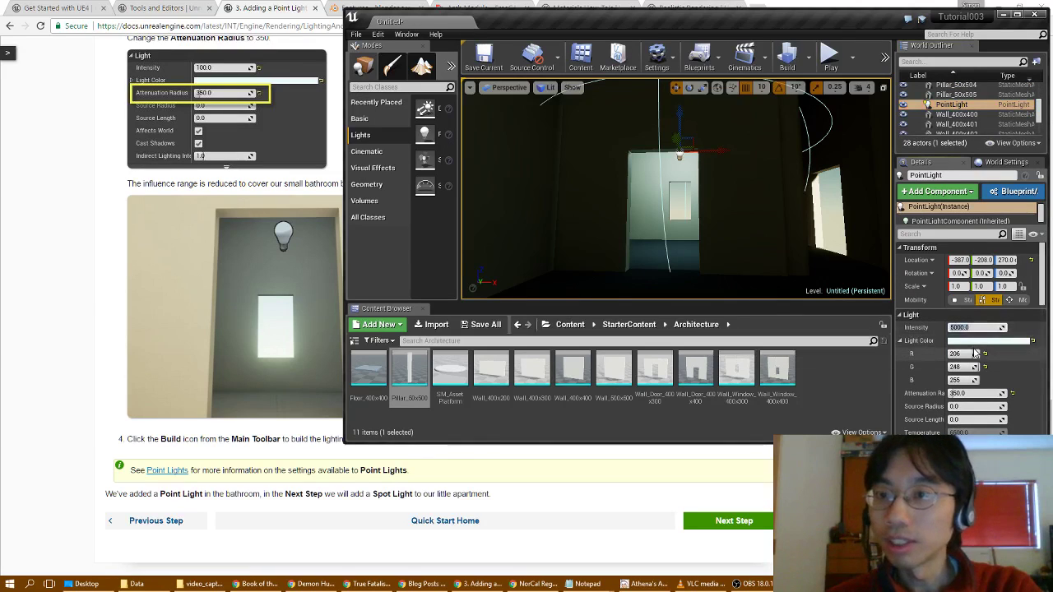
{"action": "type", "text": "100"}
{"action": "key", "text": "Return"}
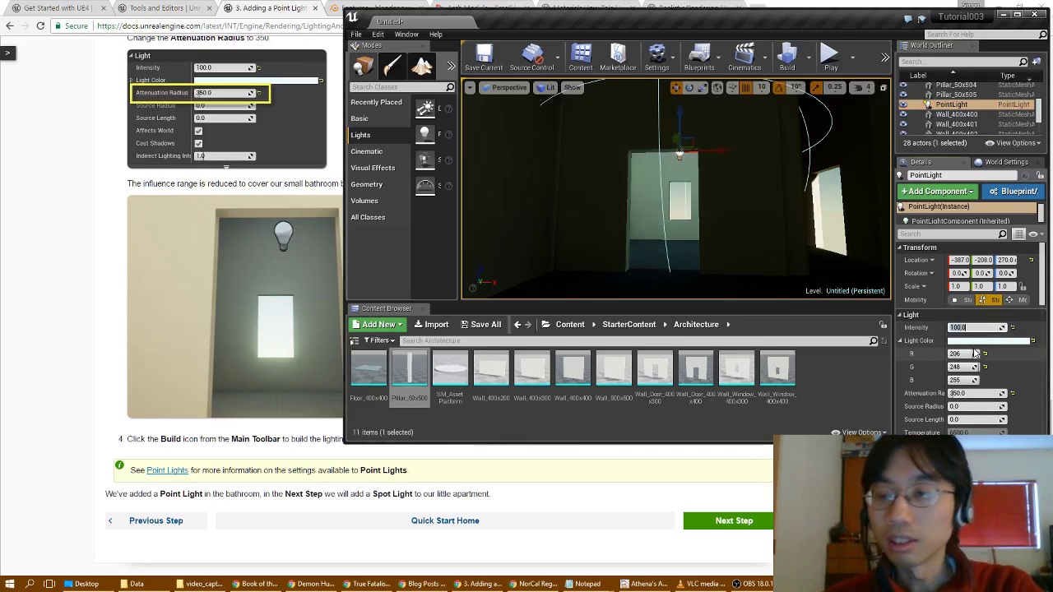
- Recheck the guide's Point Light intensity, color and attenuation radius instructions, then return to the Unreal Editor
{"action": "left_click", "coordinate": [56, 246]}
{"action": "scroll", "coordinate": [82, 259], "scroll_direction": "up", "scroll_amount": 1}
{"action": "scroll", "coordinate": [211, 197], "scroll_direction": "up", "scroll_amount": 2}
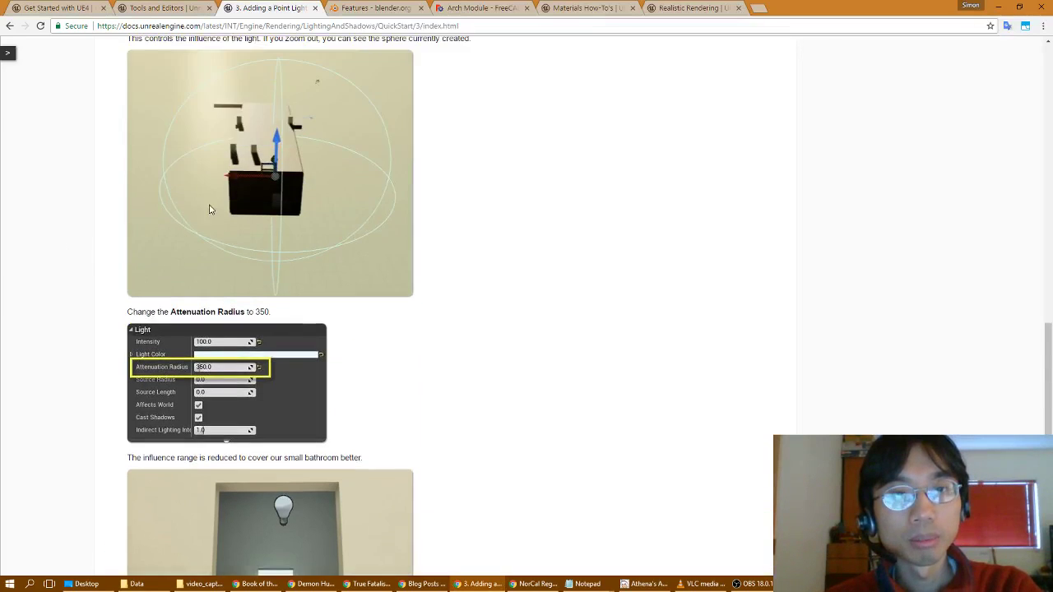
{"action": "scroll", "coordinate": [188, 243], "scroll_direction": "up", "scroll_amount": 4}
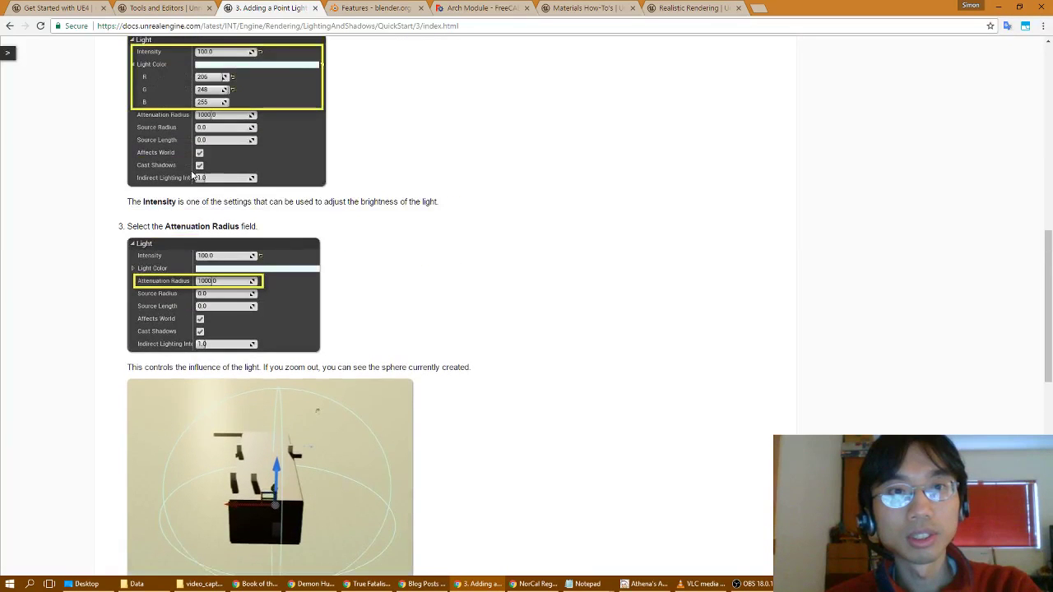
{"action": "scroll", "coordinate": [247, 235], "scroll_direction": "up", "scroll_amount": 3}
{"action": "scroll", "coordinate": [233, 234], "scroll_direction": "down", "scroll_amount": 10}
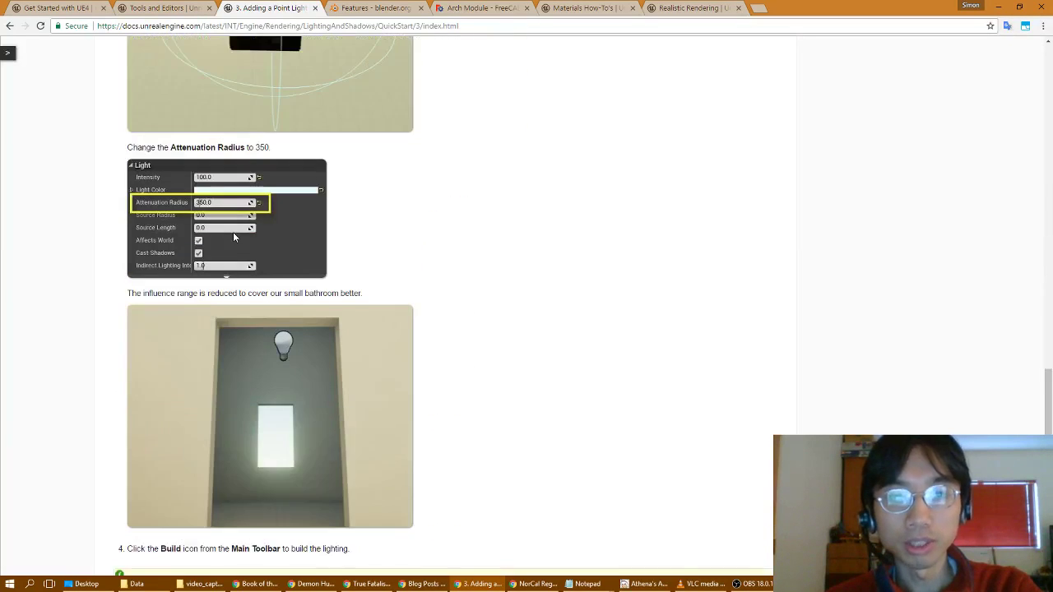
{"action": "key", "text": "alt+Tab"}
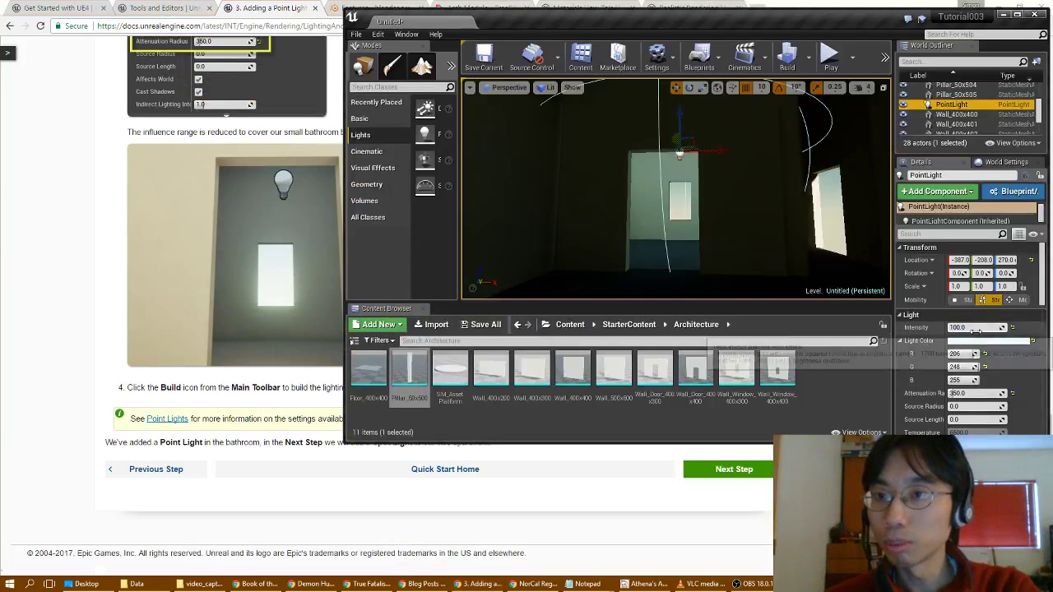
- Save the current level under the name light_tutorial in the Content folder
{"action": "left_click", "coordinate": [483, 63]}
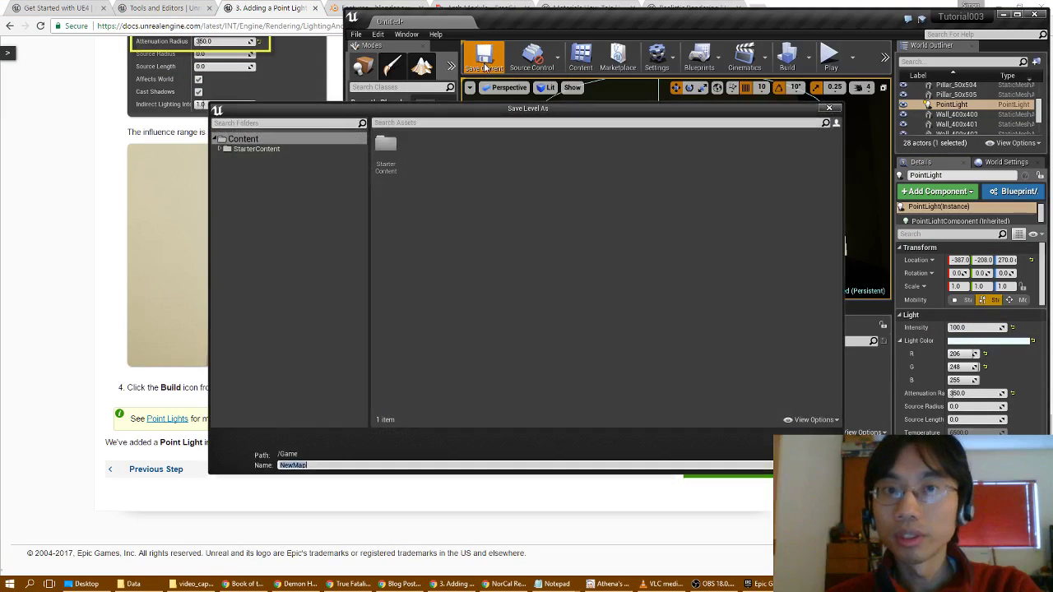
{"action": "left_click", "coordinate": [829, 108]}
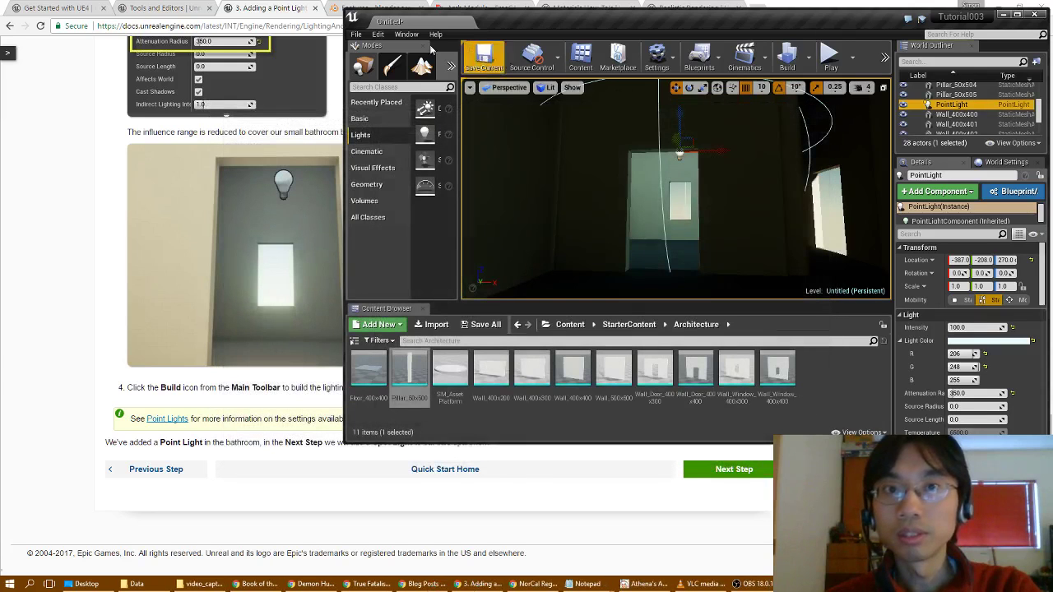
{"action": "left_click", "coordinate": [356, 34]}
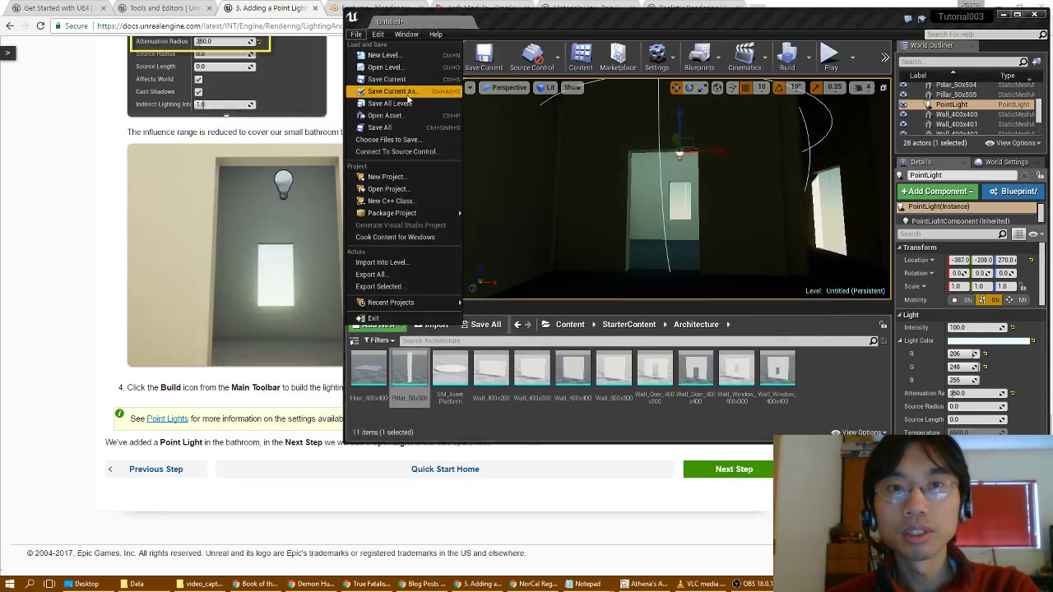
{"action": "left_click", "coordinate": [413, 91]}
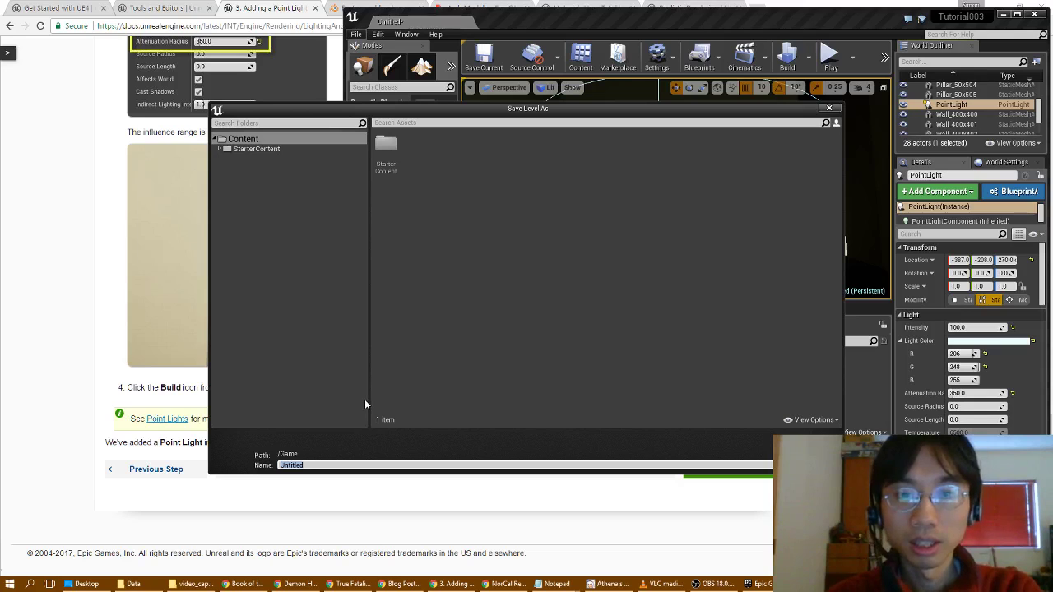
{"action": "type", "text": "light_tut"}
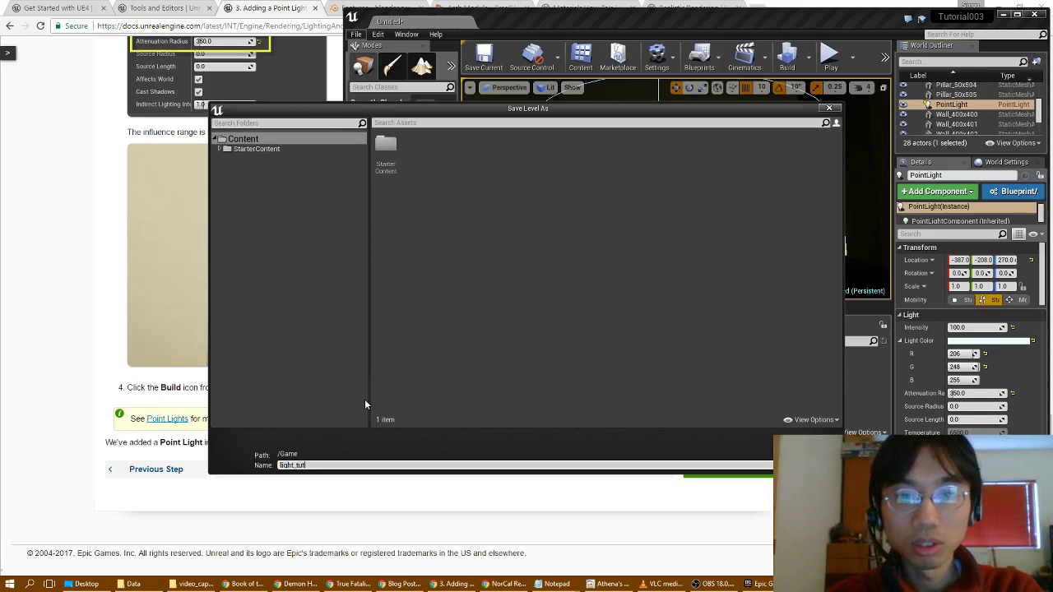
{"action": "type", "text": "orial"}
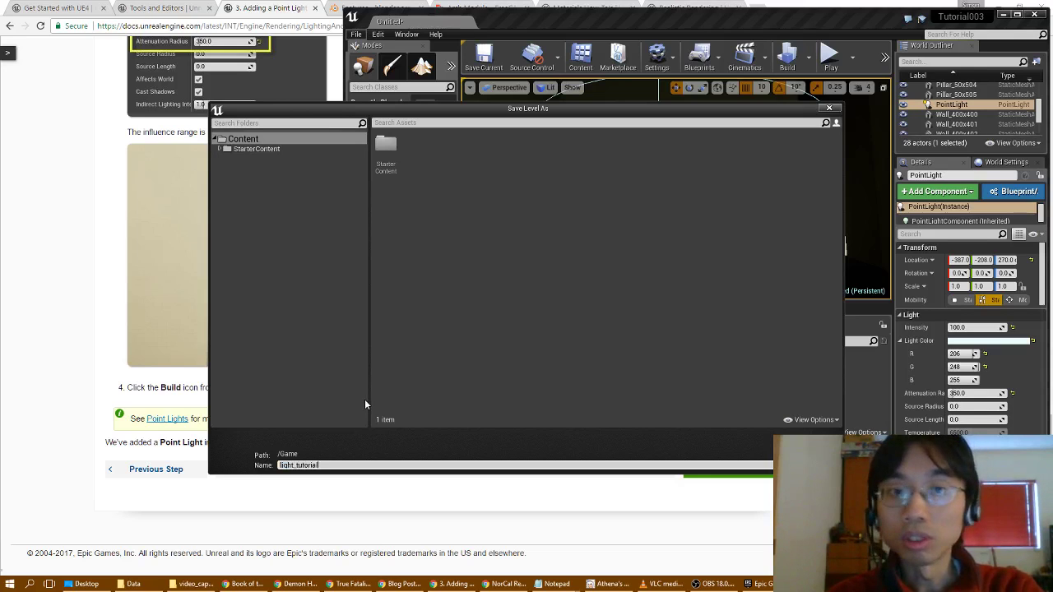
{"action": "key", "text": "Return"}
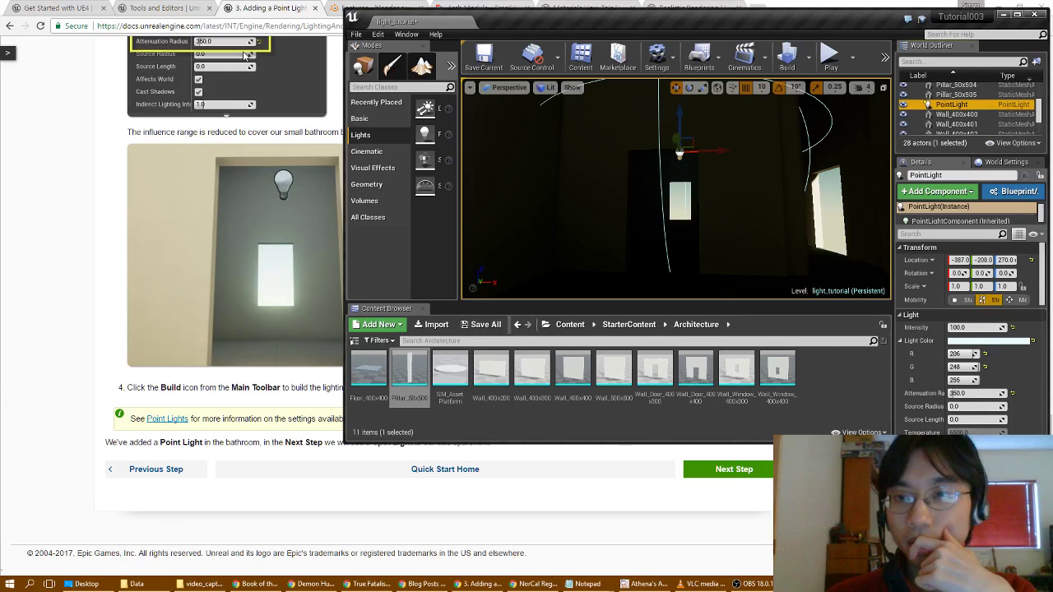
- Fly through the apartment and examine how dark the interior walls and pillars are
{"action": "right_click_drag", "start_coordinate": [576, 189], "coordinate": [822, 189]}
{"action": "key", "text": "w"}
{"action": "right_click_drag", "start_coordinate": [674, 190], "coordinate": [765, 173]}
{"action": "key", "text": "w"}
{"action": "right_click_drag", "start_coordinate": [576, 165], "coordinate": [814, 235]}
{"action": "key", "text": "w"}
{"action": "right_click_drag", "start_coordinate": [674, 189], "coordinate": [559, 193]}
{"action": "right_click_drag", "start_coordinate": [735, 202], "coordinate": [763, 198]}
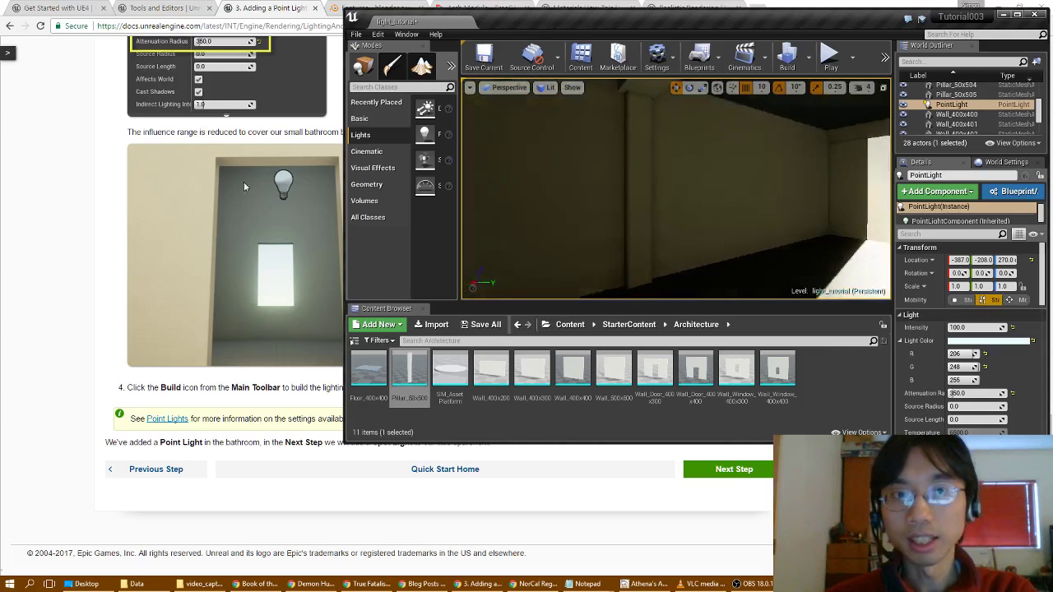
{"action": "right_click", "coordinate": [175, 188]}
{"action": "left_click", "coordinate": [819, 318]}
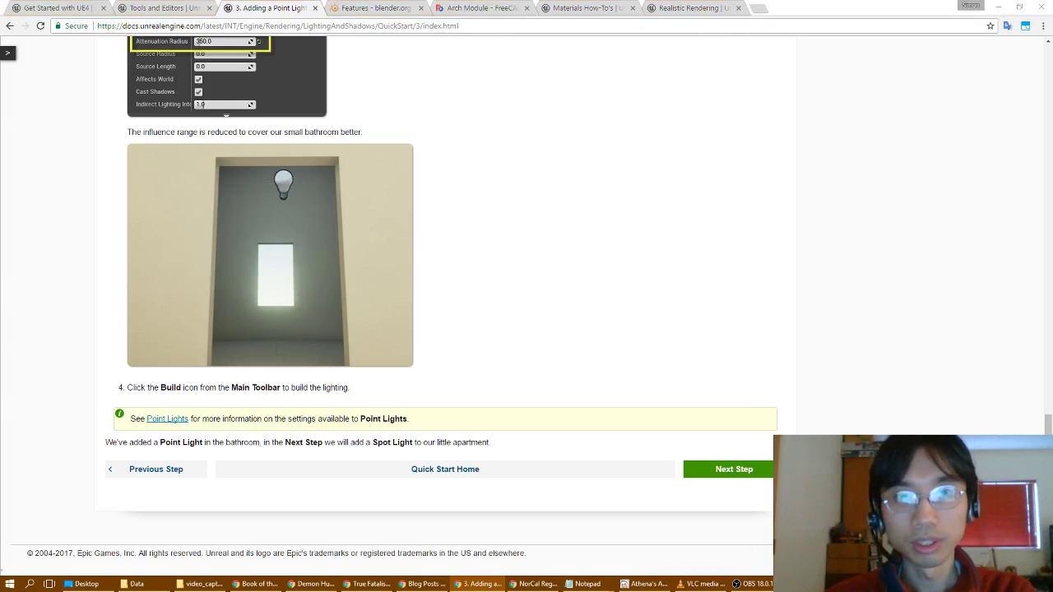
{"action": "key", "text": "alt+Tab"}
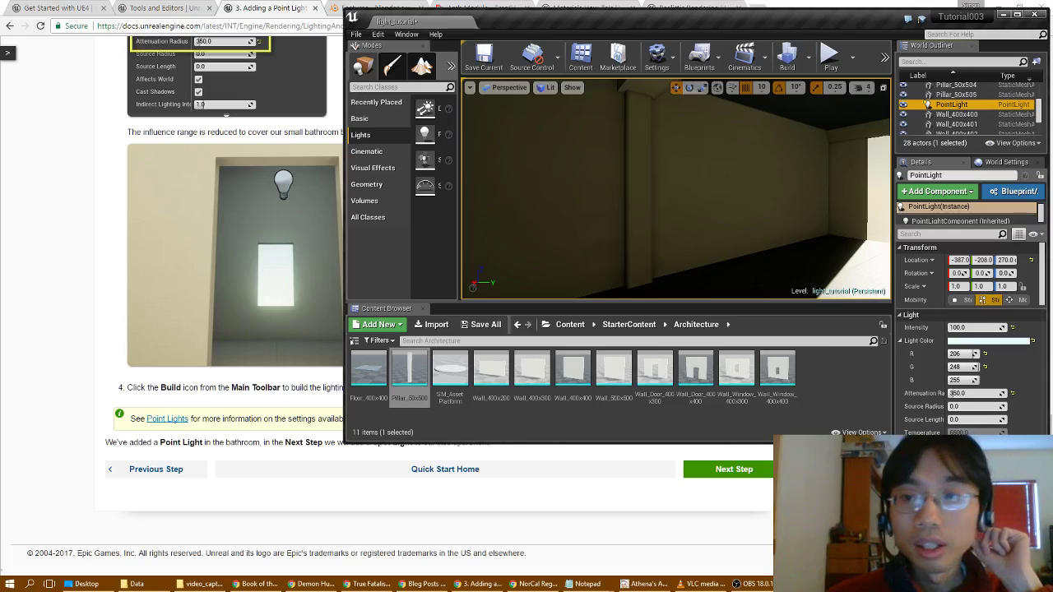
- Set the bathroom Point Light's intensity to 1700 and rebuild the level's lighting
{"action": "left_click_drag", "start_coordinate": [720, 246], "coordinate": [640, 105]}
{"action": "right_click_drag", "start_coordinate": [618, 248], "coordinate": [614, 249]}
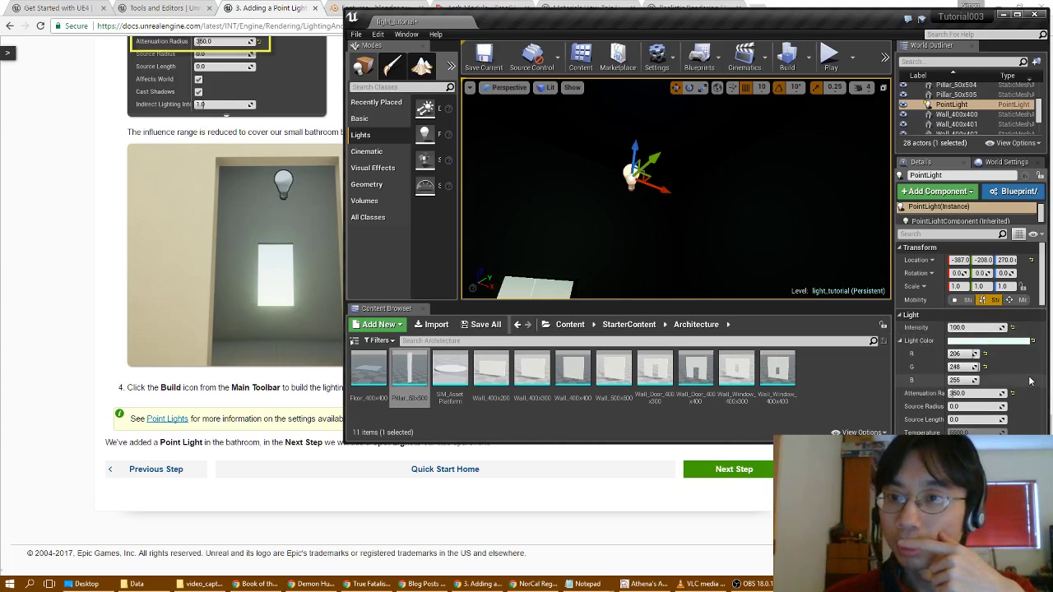
{"action": "scroll", "coordinate": [1030, 380], "scroll_direction": "down", "scroll_amount": 5}
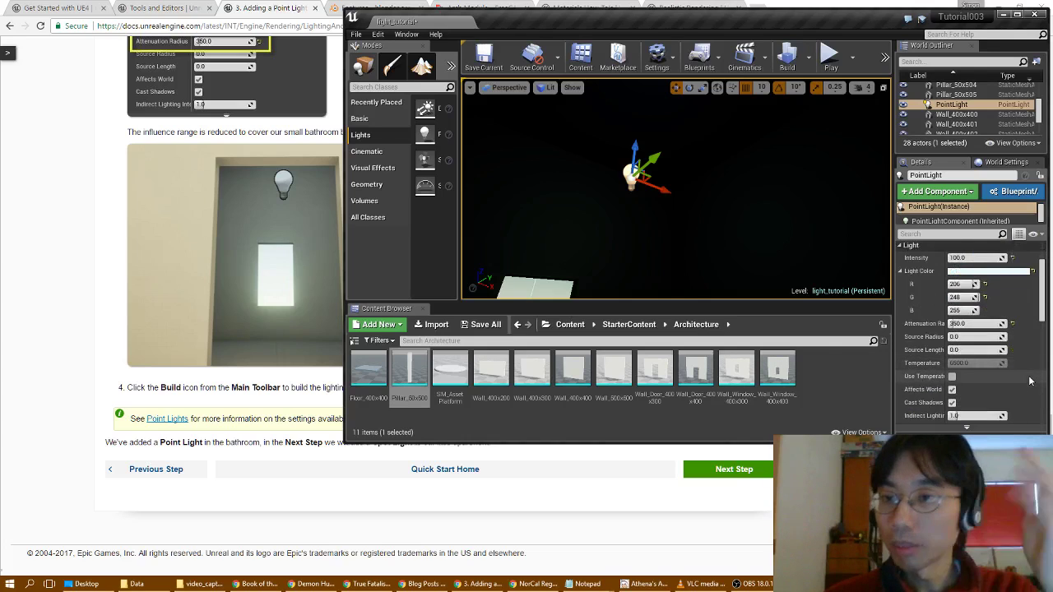
{"action": "scroll", "coordinate": [1030, 380], "scroll_direction": "up", "scroll_amount": 5}
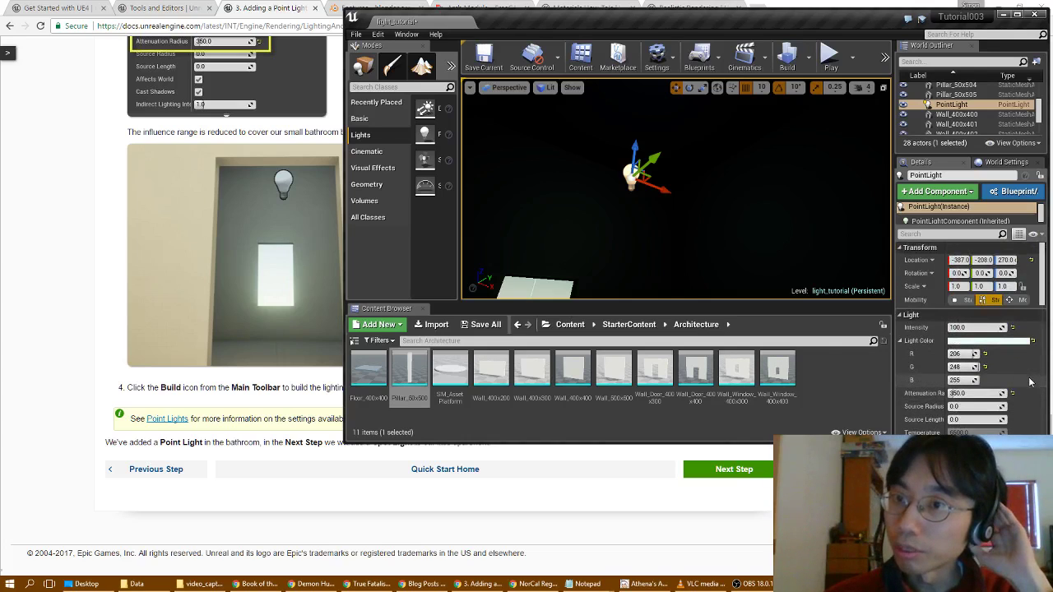
{"action": "scroll", "coordinate": [1029, 380], "scroll_direction": "down", "scroll_amount": 1}
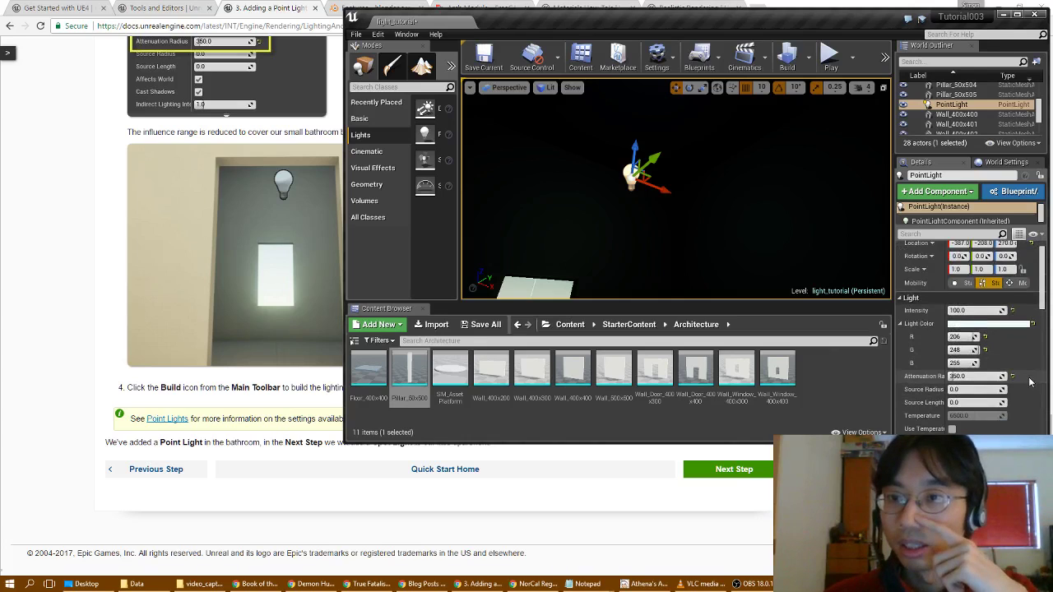
{"action": "scroll", "coordinate": [1030, 380], "scroll_direction": "down", "scroll_amount": 2}
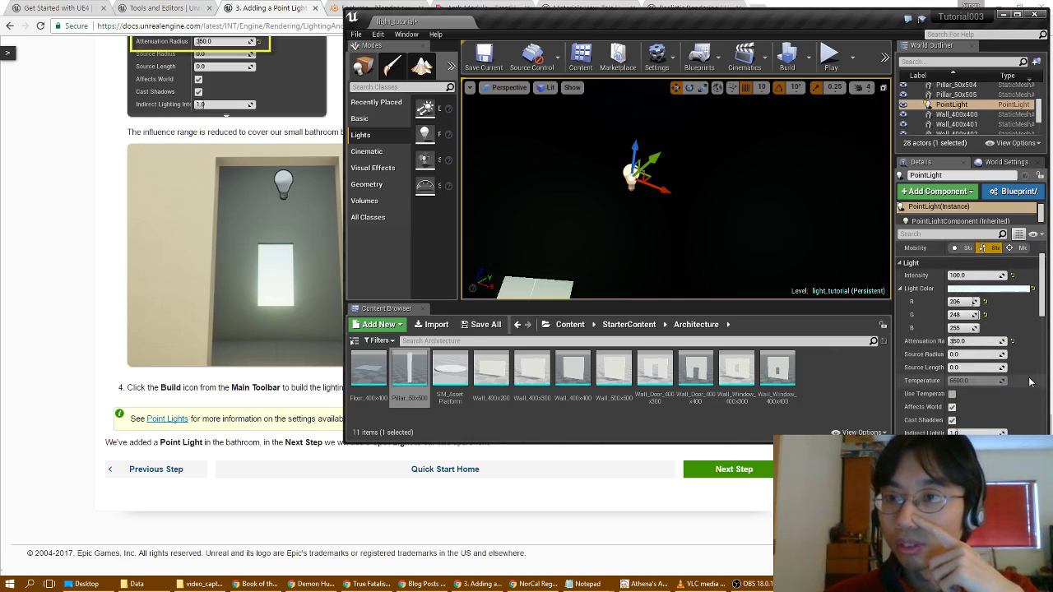
{"action": "scroll", "coordinate": [1030, 380], "scroll_direction": "up", "scroll_amount": 2}
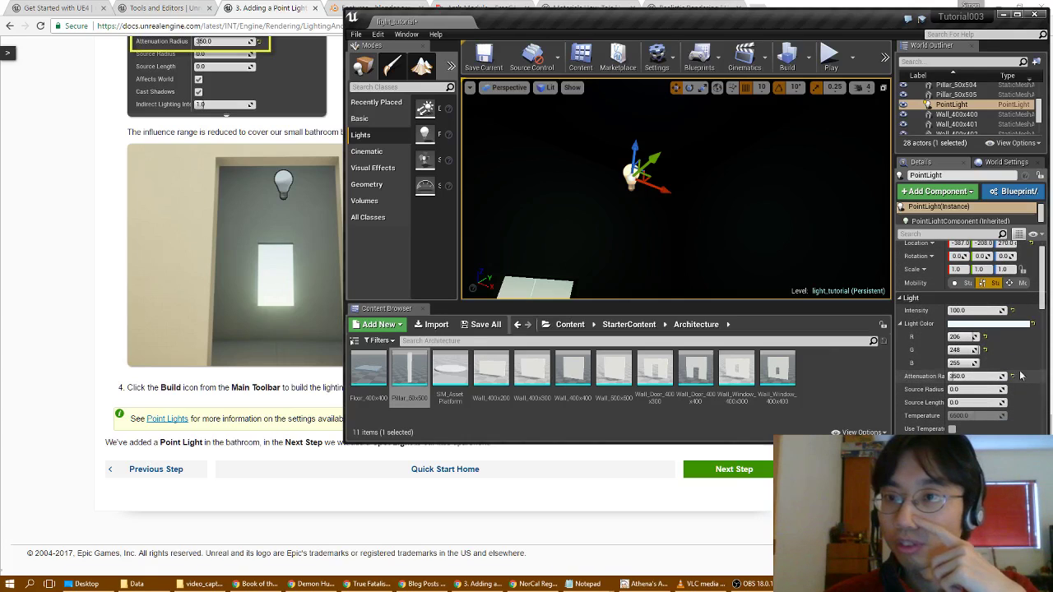
{"action": "left_click", "coordinate": [963, 311]}
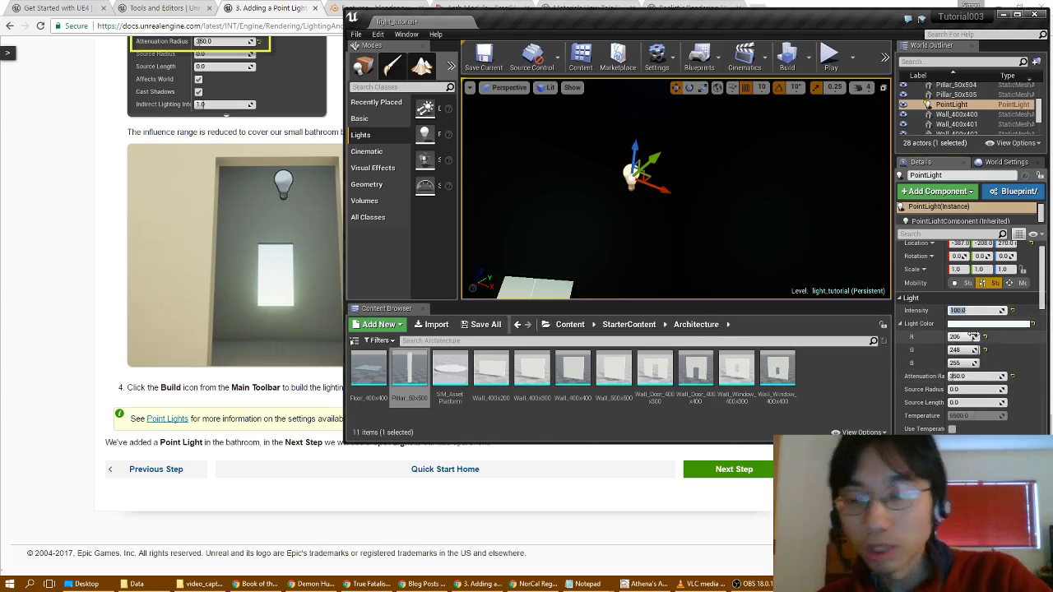
{"action": "type", "text": "1"}
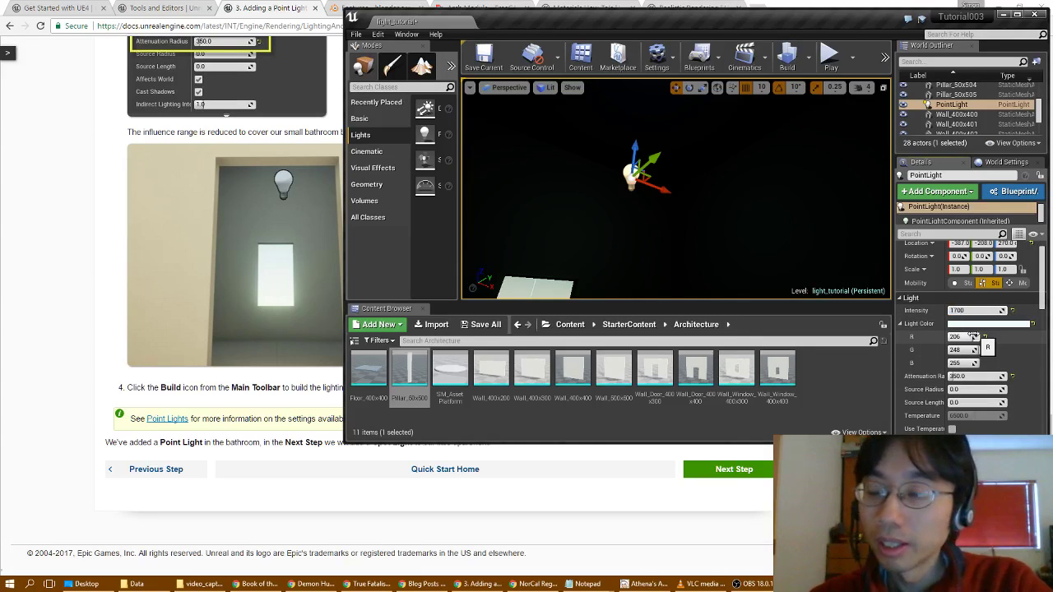
{"action": "type", "text": "700"}
{"action": "key", "text": "Return"}
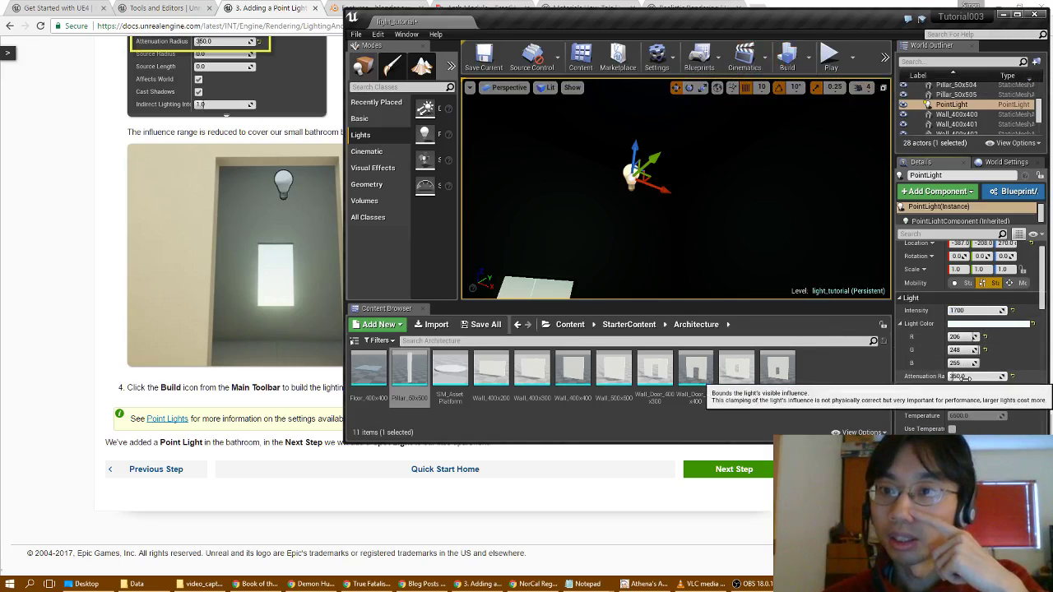
{"action": "left_click", "coordinate": [786, 58]}
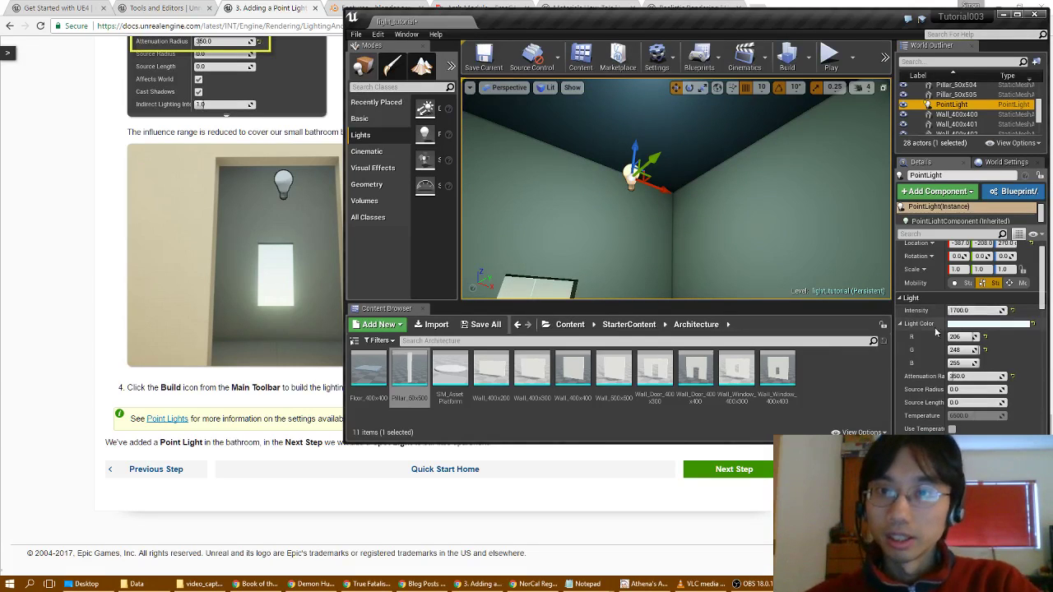
- Examine the sky and the rebuilt bathroom lighting as seen from the apartment's main room
{"action": "right_click_drag", "start_coordinate": [706, 215], "coordinate": [847, 213]}
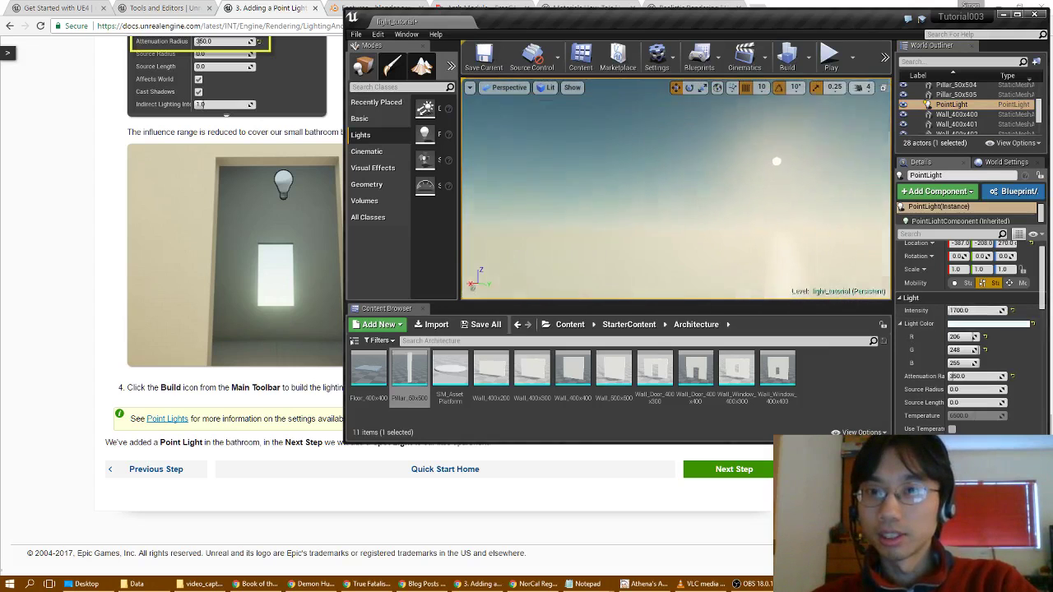
{"action": "mouse_move", "coordinate": [654, 164]}
{"action": "right_mouse_down"}
{"action": "mouse_move", "coordinate": [668, 175]}
{"action": "mouse_move", "coordinate": [653, 176]}
{"action": "right_mouse_up"}
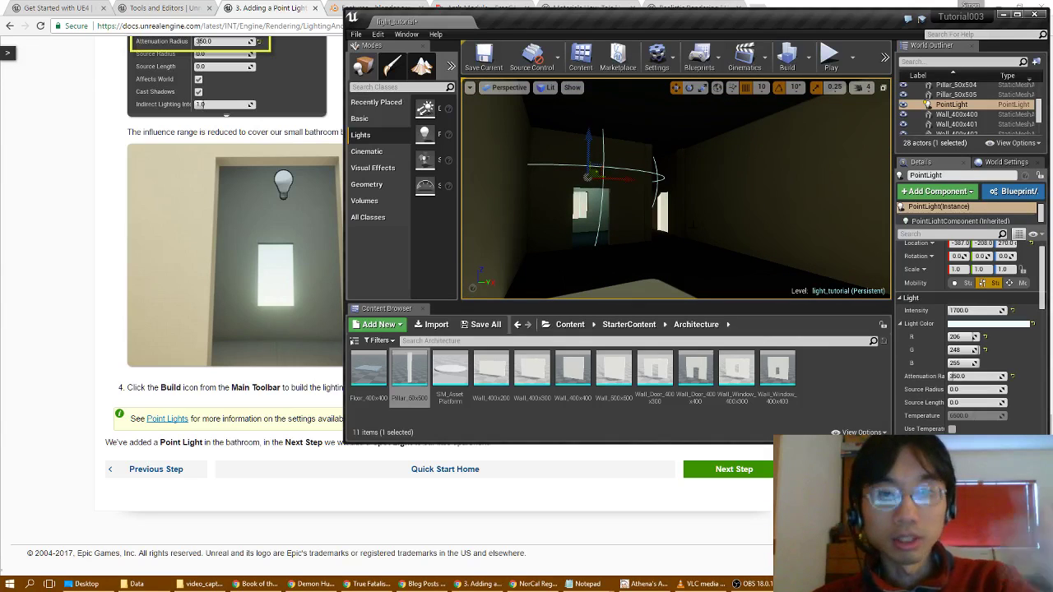
{"action": "left_click", "coordinate": [41, 317]}
{"action": "key", "text": "alt+Tab"}
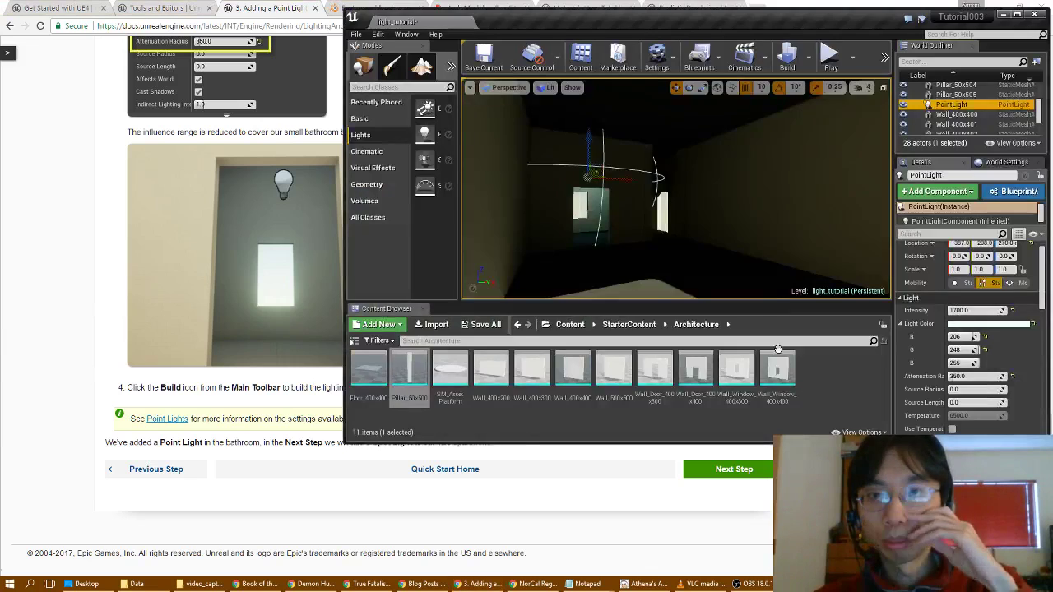
{"action": "right_click_drag", "start_coordinate": [674, 189], "coordinate": [670, 191]}
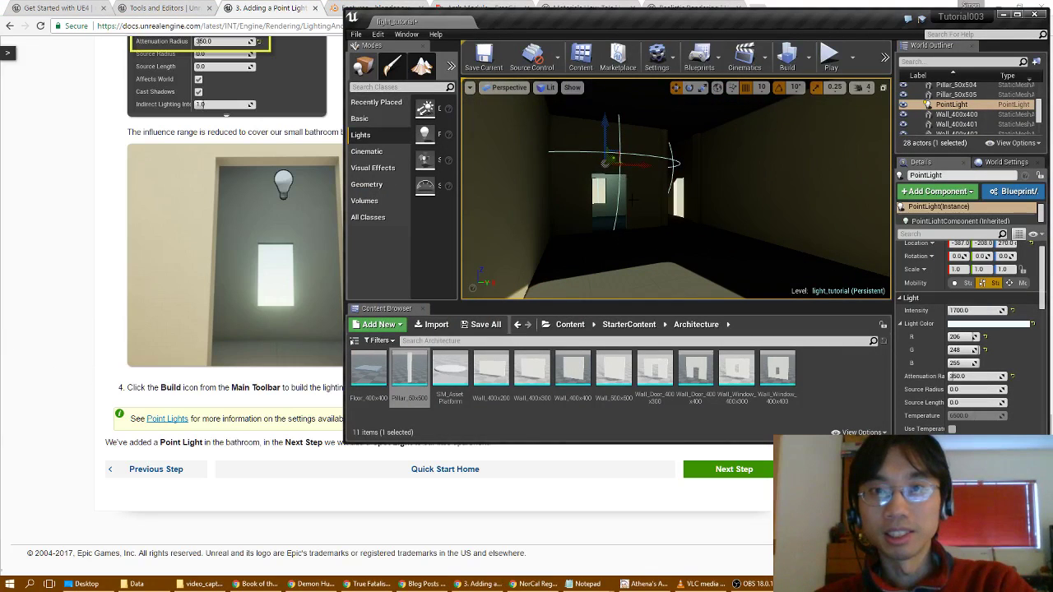
- Compare the result with the guide's Point Light settings and its reference image of the lit bathroom
{"action": "left_click", "coordinate": [100, 294]}
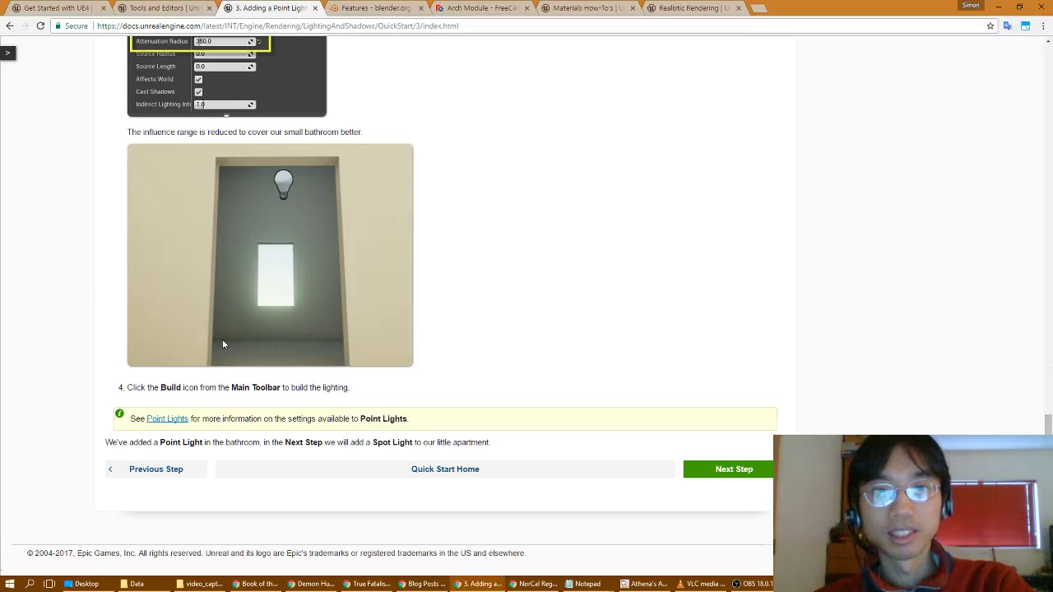
{"action": "scroll", "coordinate": [222, 339], "scroll_direction": "up", "scroll_amount": 6}
{"action": "scroll", "coordinate": [230, 348], "scroll_direction": "up", "scroll_amount": 5}
{"action": "scroll", "coordinate": [230, 348], "scroll_direction": "down", "scroll_amount": 7}
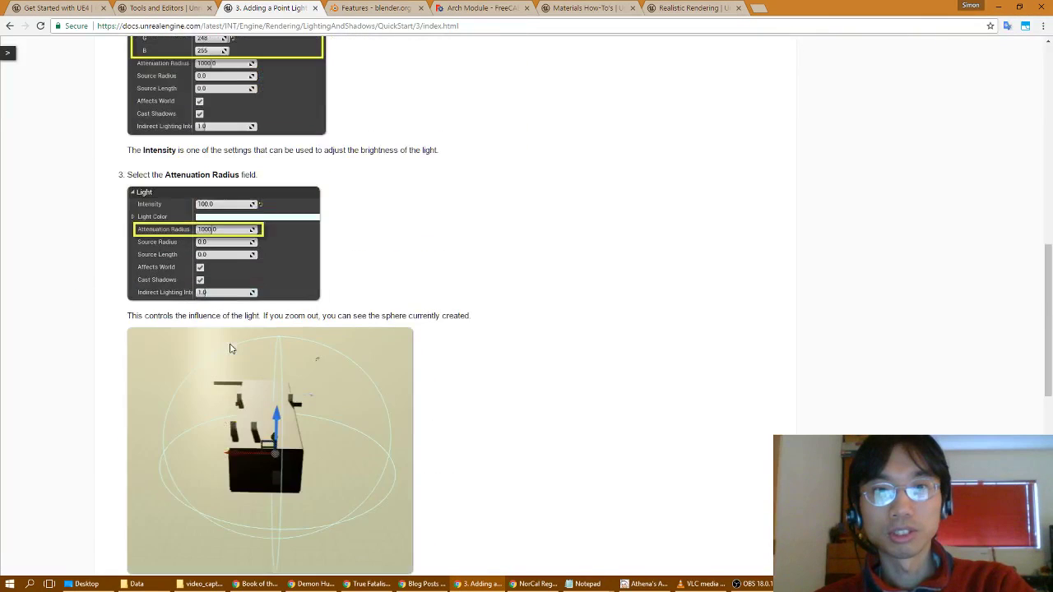
{"action": "scroll", "coordinate": [233, 347], "scroll_direction": "down", "scroll_amount": 3}
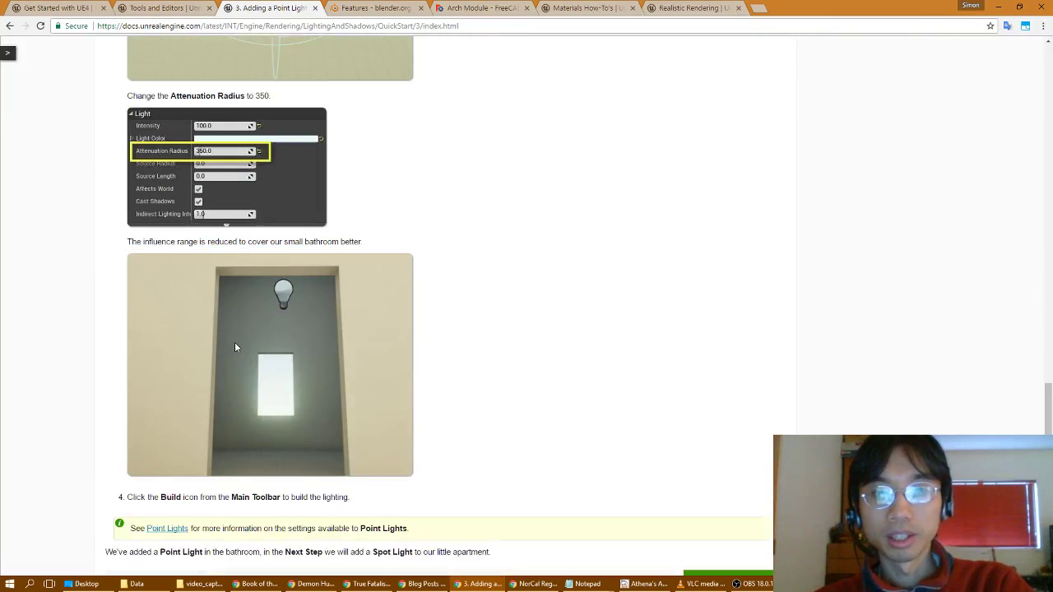
- Return to the Unreal Editor, view the sun in the sky and locate the Directional Light among the level's actors
{"action": "key", "text": "alt+Tab"}
{"action": "right_click_drag", "start_coordinate": [676, 188], "coordinate": [651, 233]}
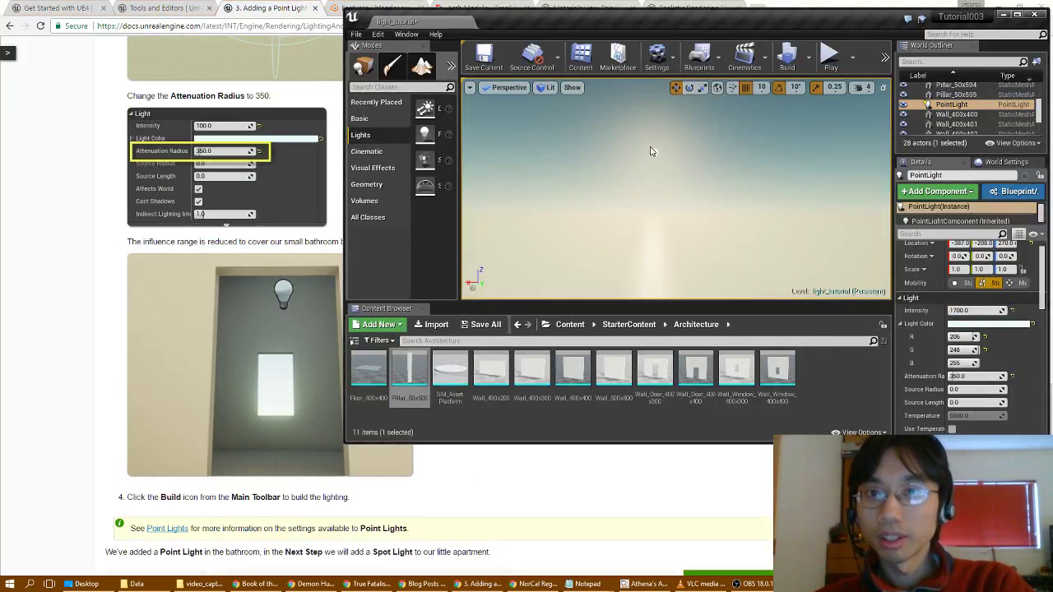
{"action": "left_click", "coordinate": [654, 156]}
{"action": "scroll", "coordinate": [1028, 119], "scroll_direction": "up", "scroll_amount": 3}
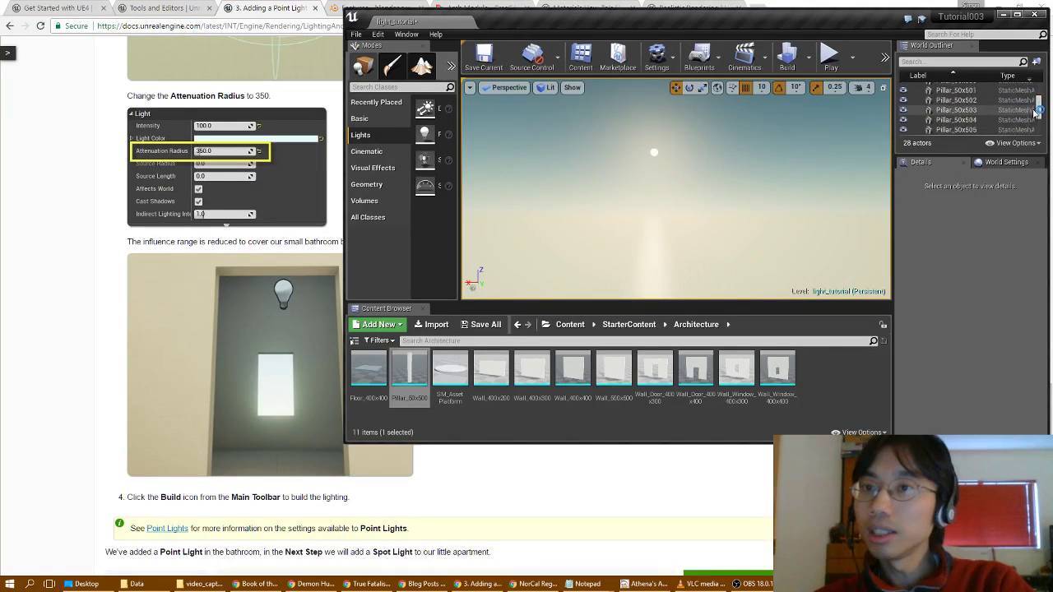
{"action": "scroll", "coordinate": [1028, 119], "scroll_direction": "up", "scroll_amount": 5}
{"action": "left_click", "coordinate": [976, 108]}
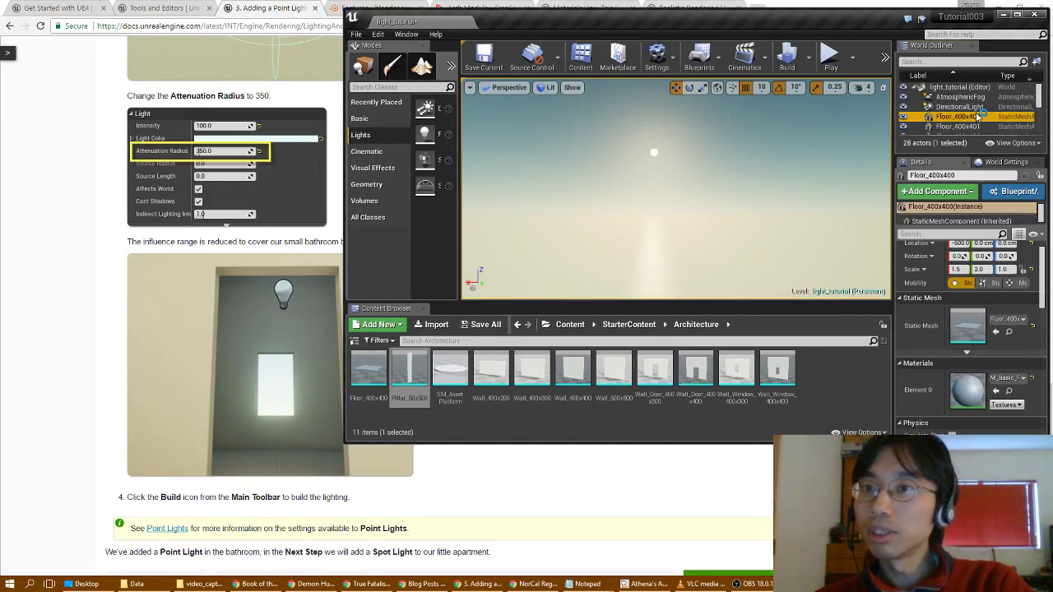
- Go back to the guide's previous page on atmospheric and directional lighting
{"action": "left_click", "coordinate": [98, 264]}
{"action": "scroll", "coordinate": [129, 345], "scroll_direction": "down", "scroll_amount": 2}
{"action": "left_click", "coordinate": [9, 26]}
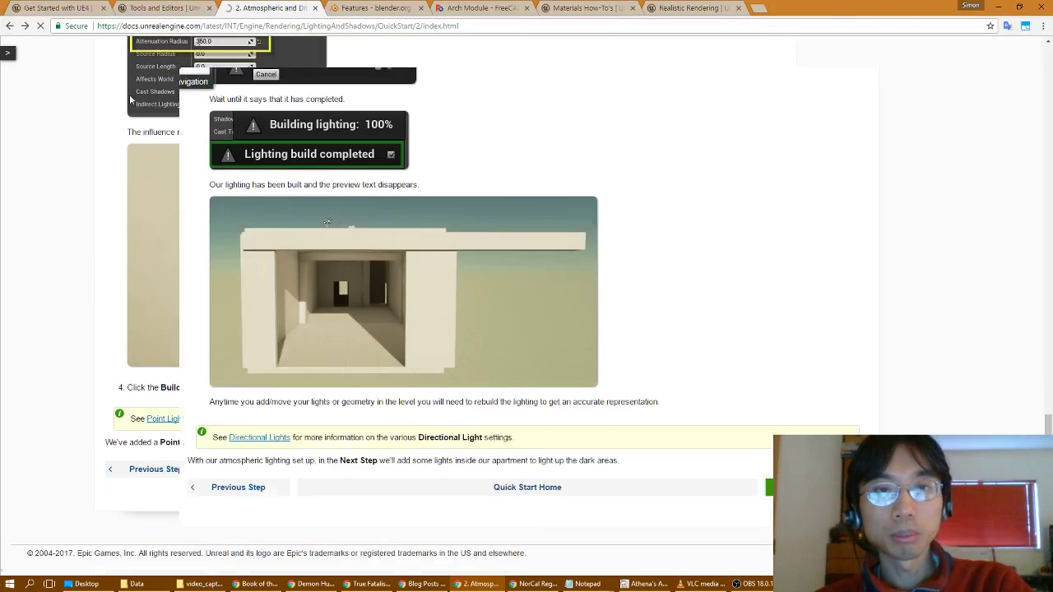
- Review the guide's Directional Light color and build instructions, up to its image of the default lighting
{"action": "scroll", "coordinate": [412, 277], "scroll_direction": "up", "scroll_amount": 5}
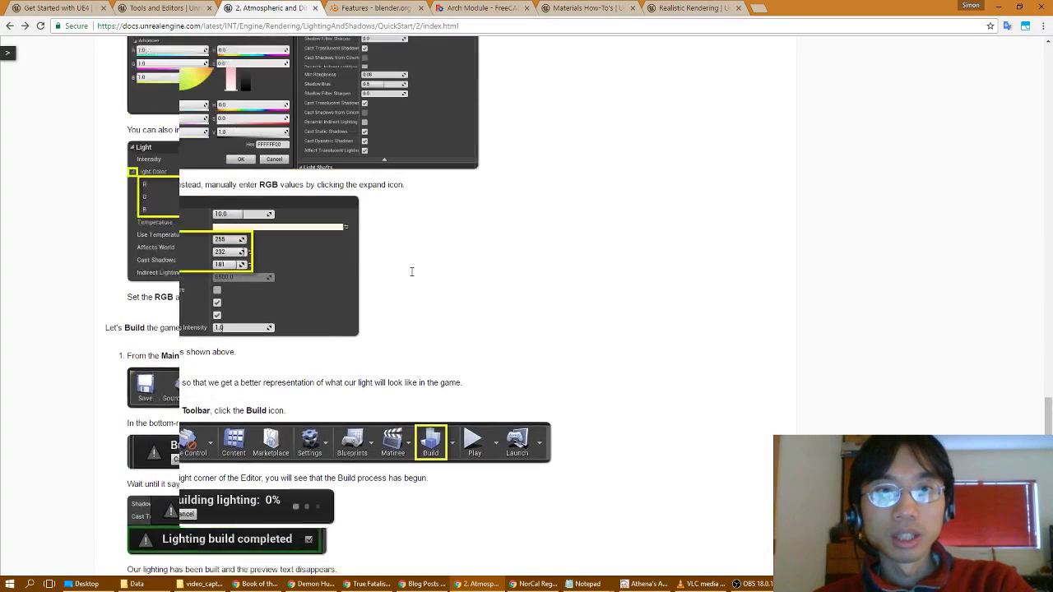
{"action": "scroll", "coordinate": [237, 232], "scroll_direction": "up", "scroll_amount": 5}
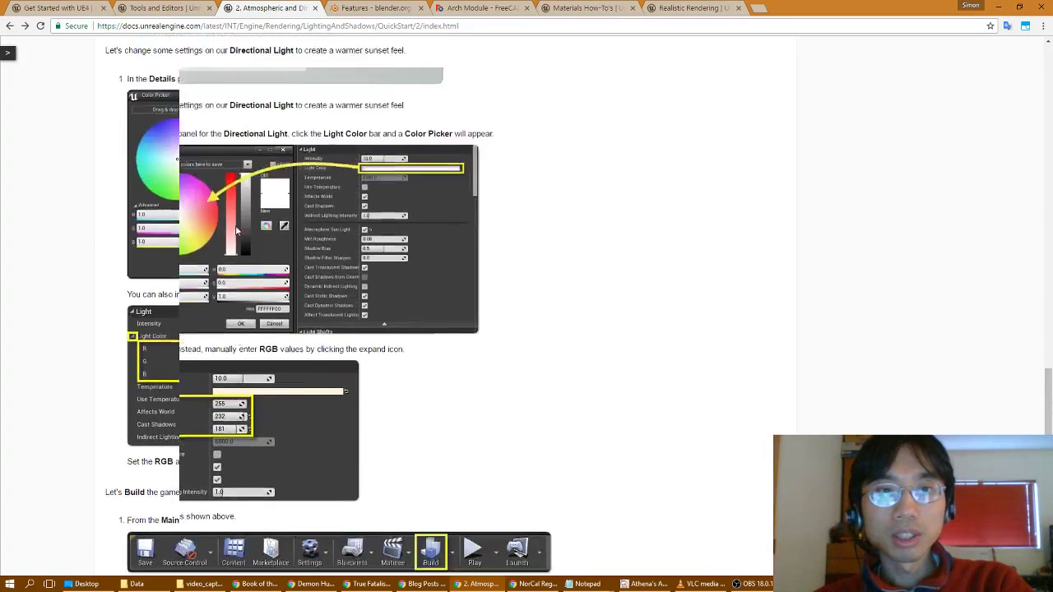
{"action": "scroll", "coordinate": [238, 232], "scroll_direction": "up", "scroll_amount": 1}
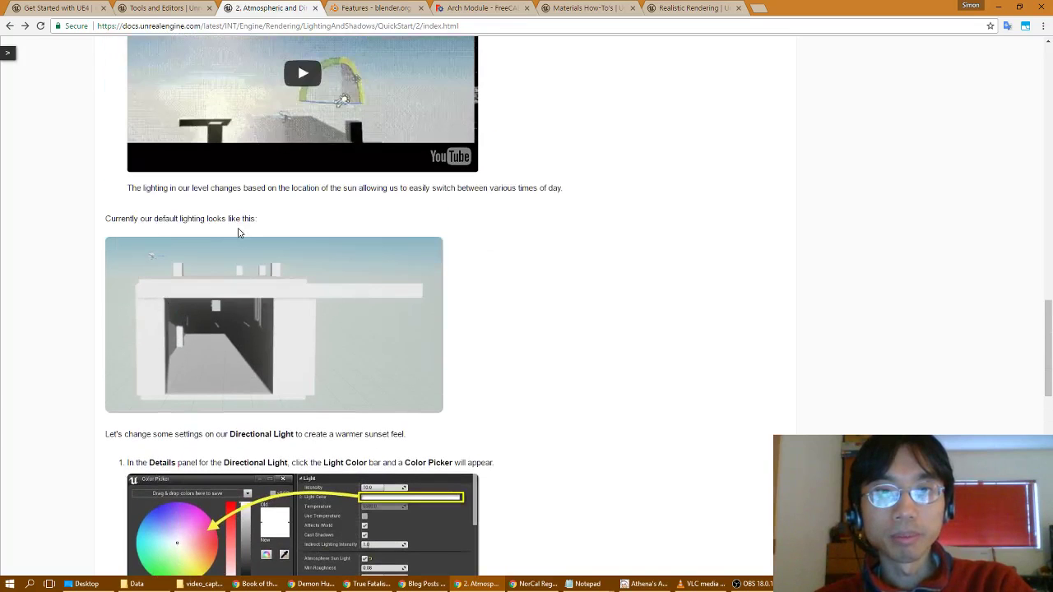
- Advance the guide to the Adding a Spot Light page and read its placement, intensity and color settings
{"action": "left_click", "coordinate": [26, 25]}
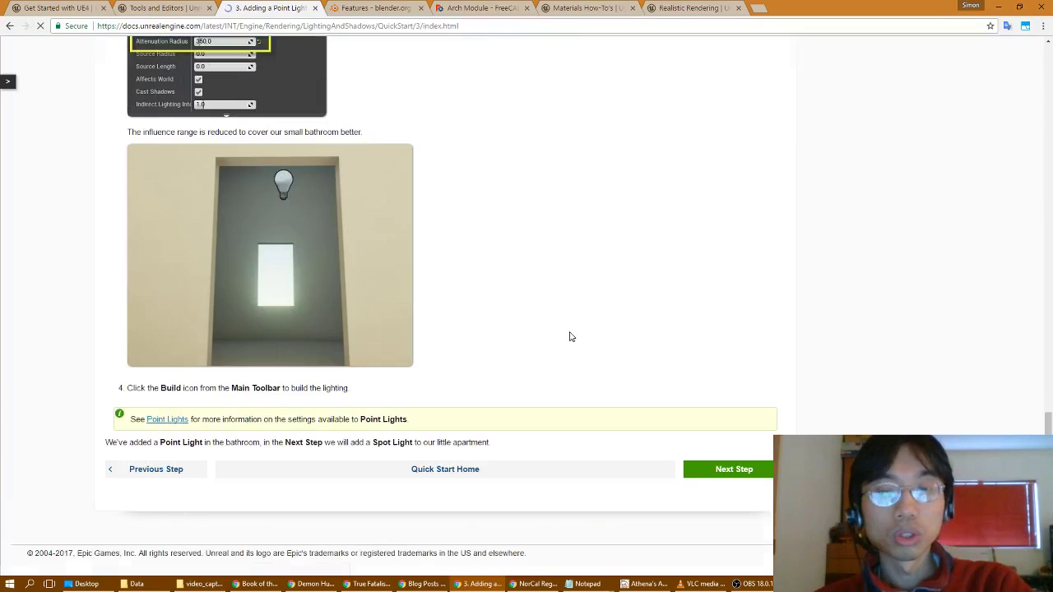
{"action": "left_click", "coordinate": [744, 472]}
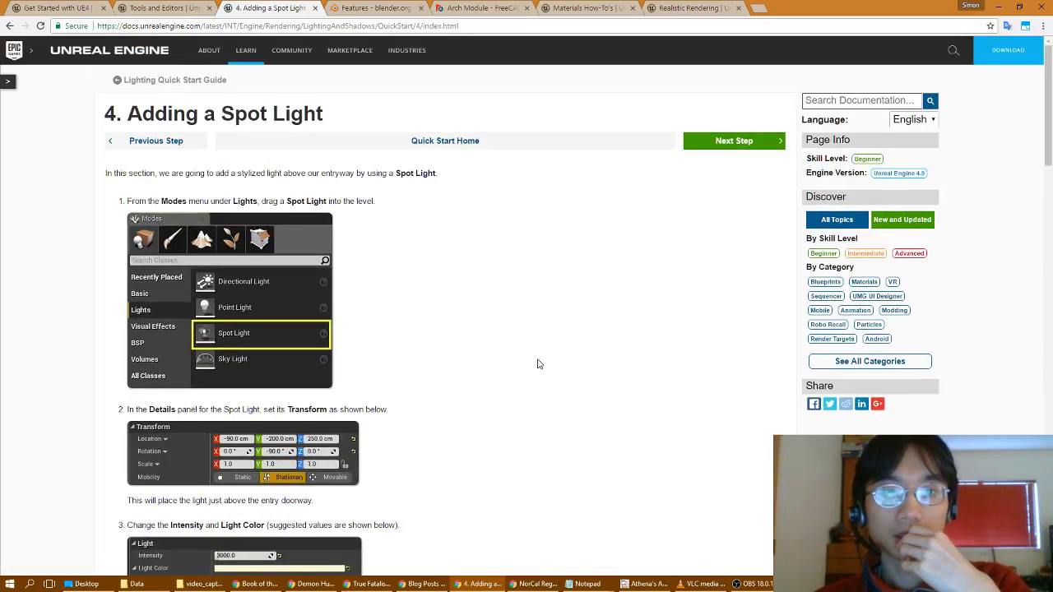
{"action": "scroll", "coordinate": [539, 364], "scroll_direction": "down", "scroll_amount": 2}
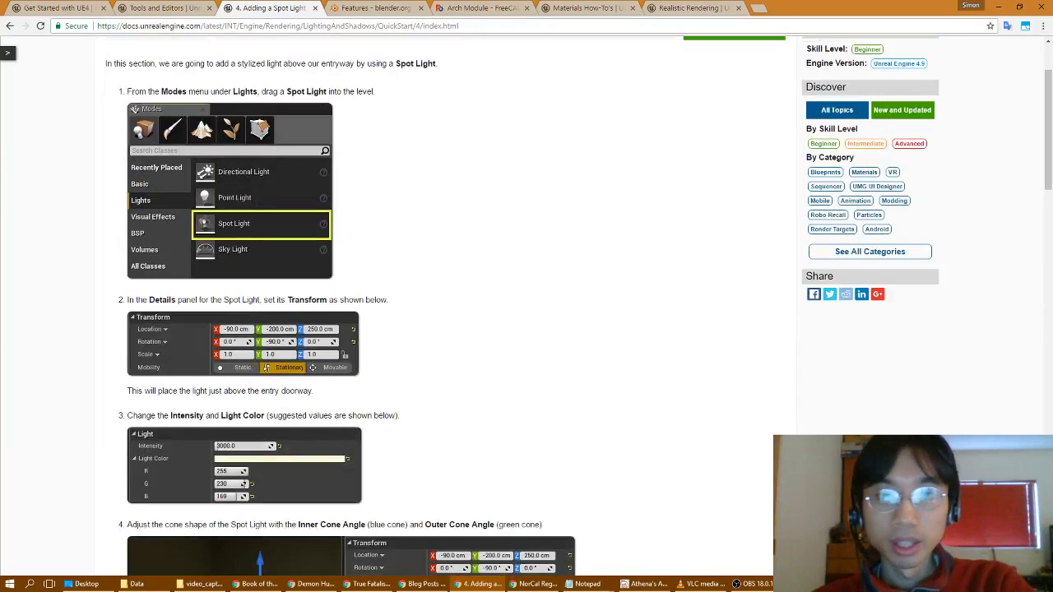
- Switch to the Unreal Editor and place a Spot Light inside the apartment
{"action": "key", "text": "alt+Tab"}
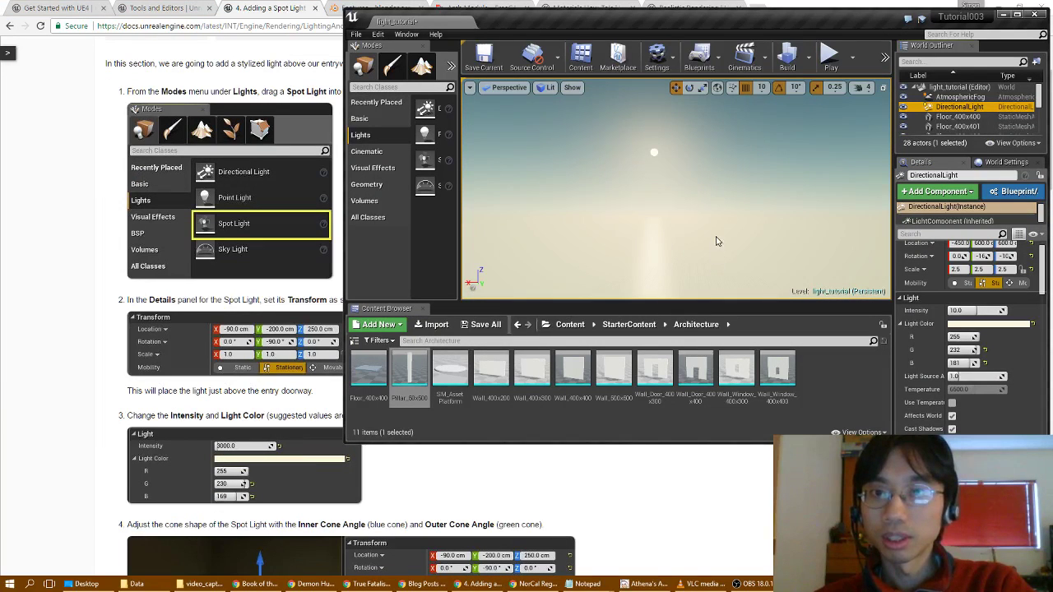
{"action": "mouse_move", "coordinate": [715, 223]}
{"action": "right_mouse_down"}
{"action": "mouse_move", "coordinate": [658, 296]}
{"action": "mouse_move", "coordinate": [674, 338]}
{"action": "mouse_move", "coordinate": [568, 263]}
{"action": "mouse_move", "coordinate": [546, 214]}
{"action": "mouse_move", "coordinate": [713, 205]}
{"action": "right_mouse_up"}
{"action": "left_click_drag", "start_coordinate": [424, 159], "coordinate": [635, 247]}
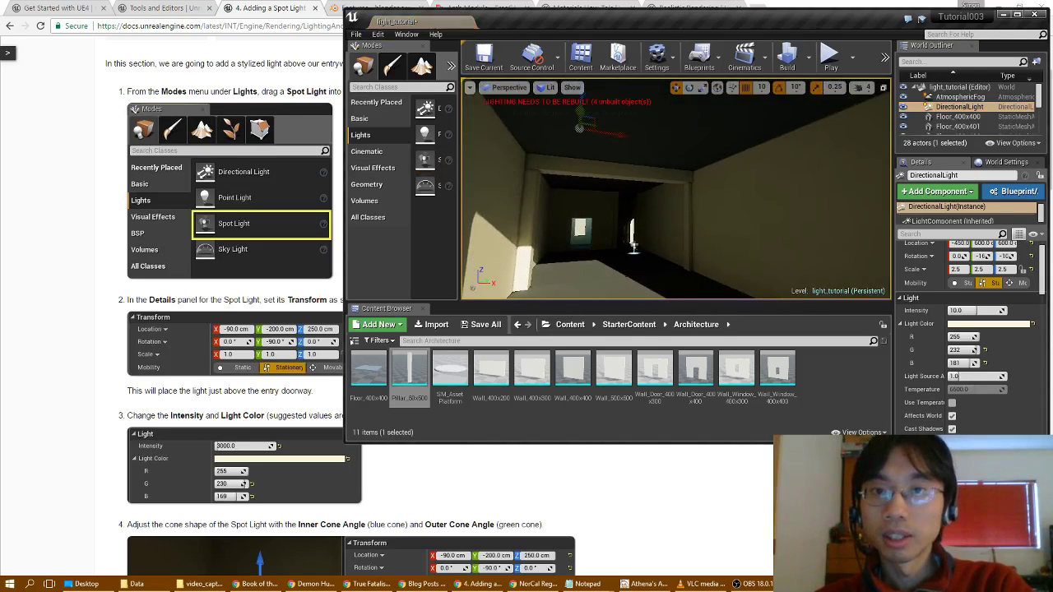
{"action": "scroll", "coordinate": [953, 286], "scroll_direction": "up", "scroll_amount": 1}
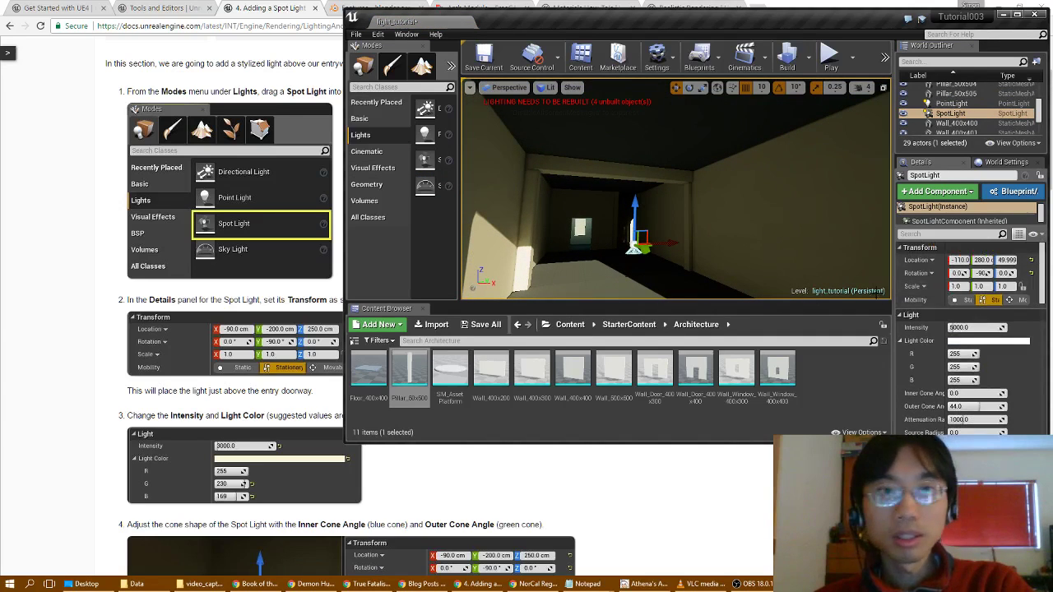
- Set the Spot Light's location to X -90, Y -200 and Z 250 cm
{"action": "left_click", "coordinate": [951, 260]}
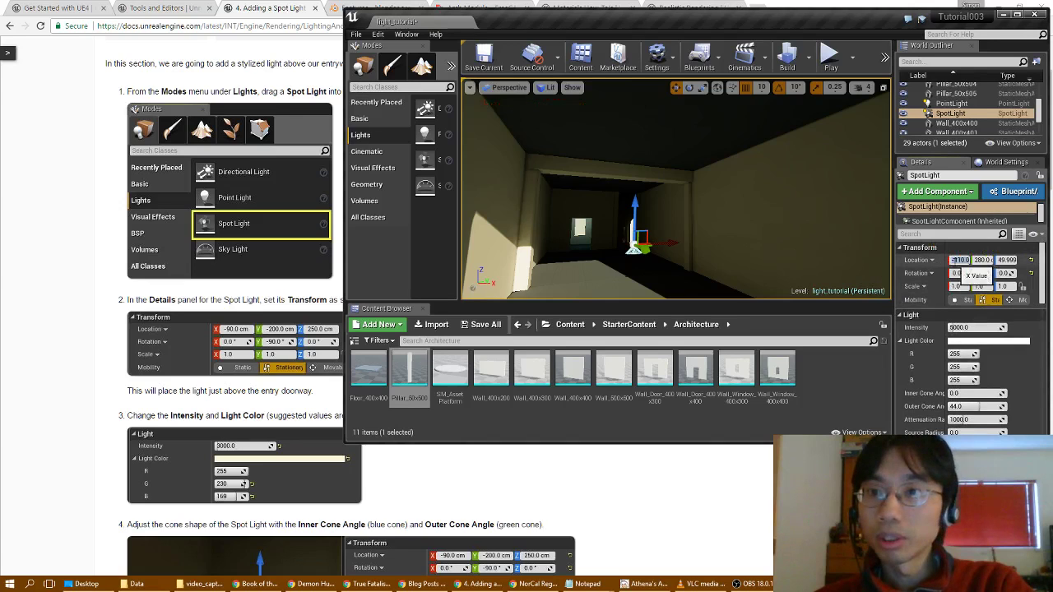
{"action": "type", "text": "-90"}
{"action": "key", "text": "Tab"}
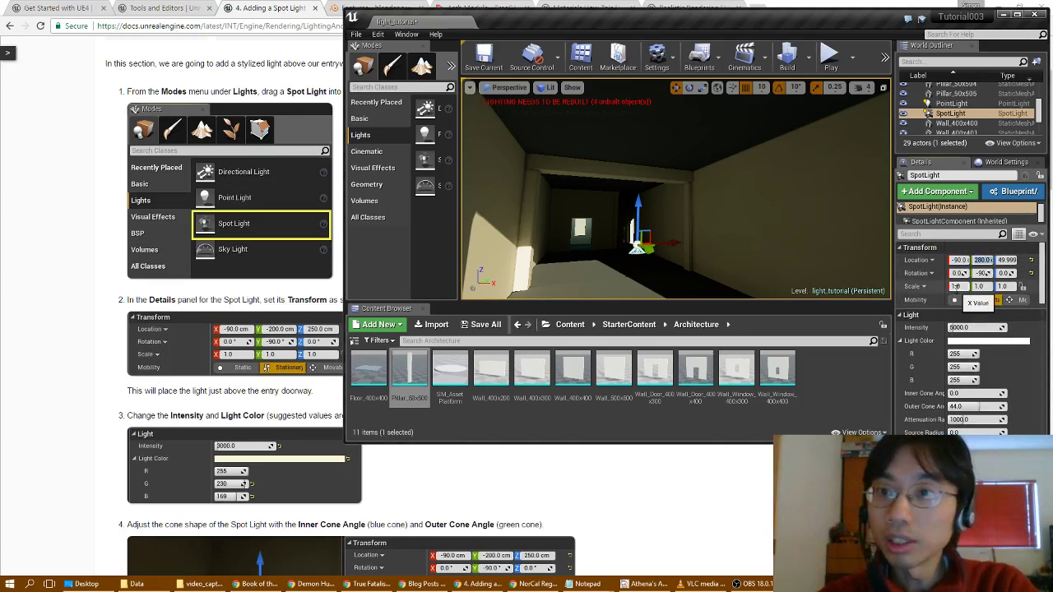
{"action": "type", "text": "-"}
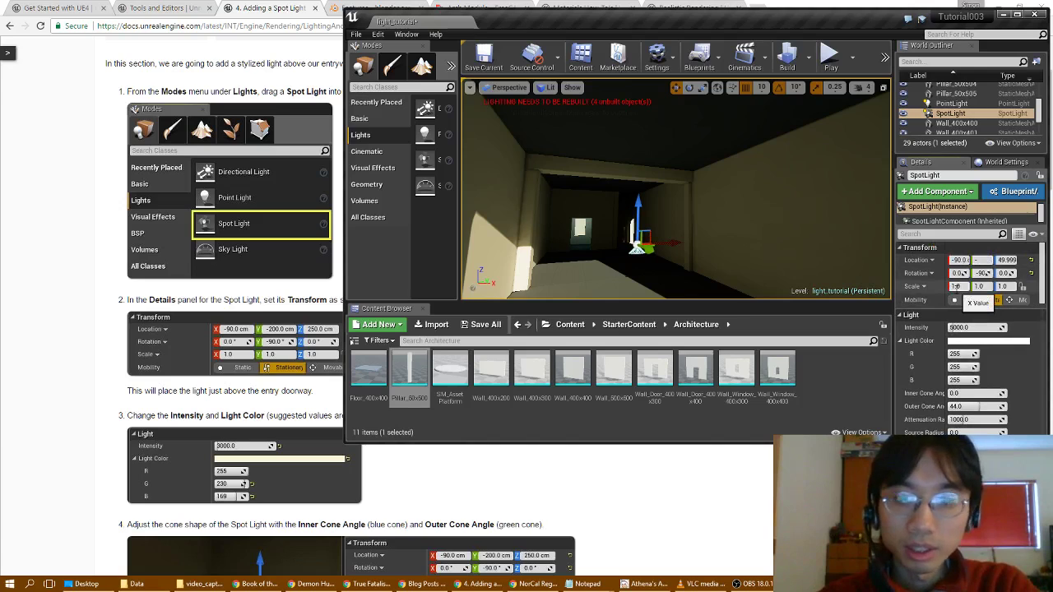
{"action": "type", "text": "200"}
{"action": "key", "text": "Tab"}
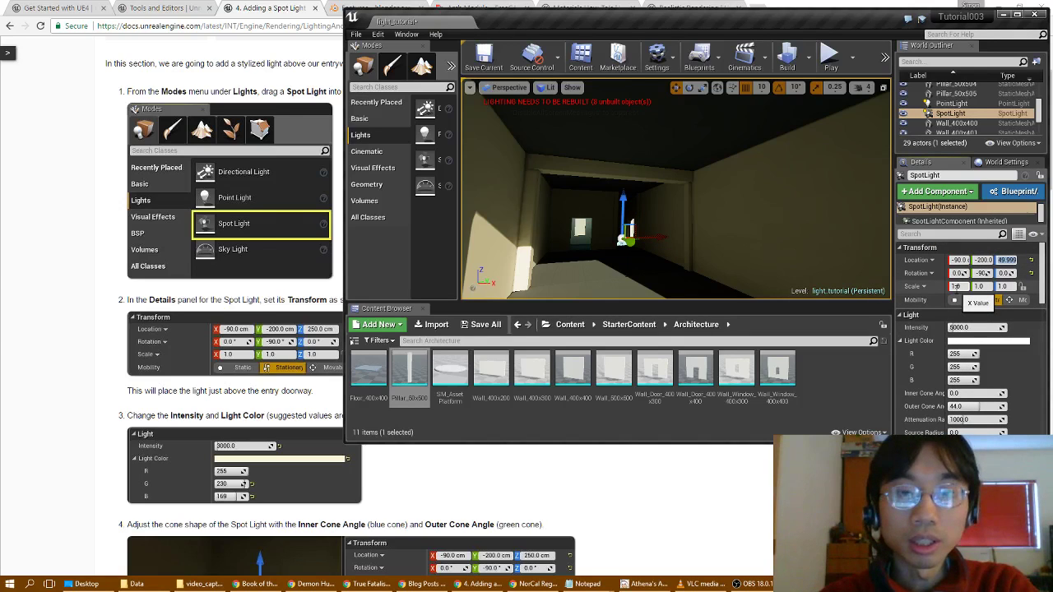
{"action": "type", "text": "25"}
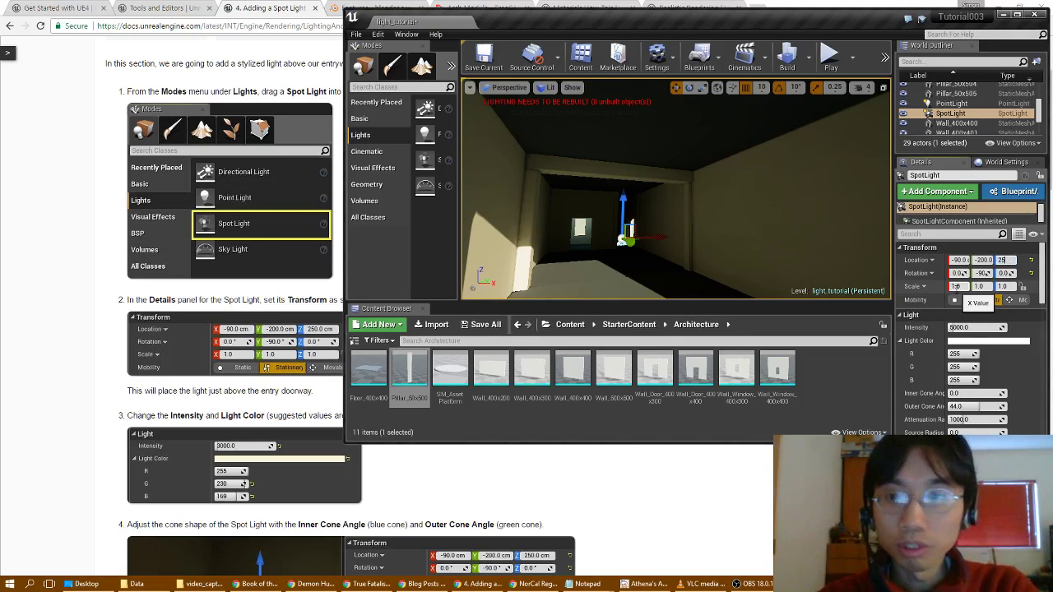
{"action": "type", "text": "0"}
{"action": "key", "text": "Return"}
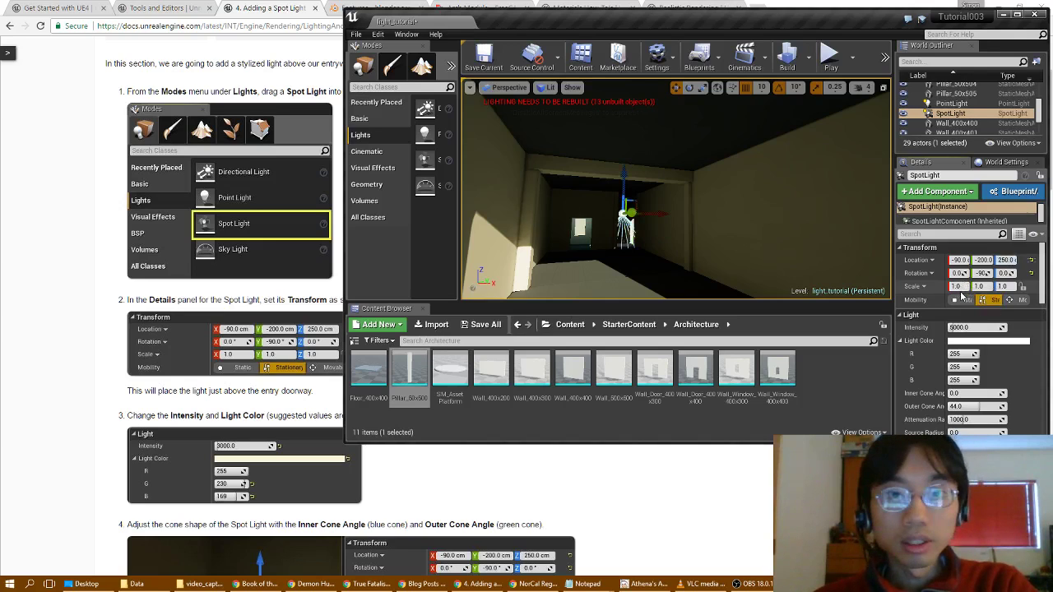
- Set the Spot Light's intensity to 3000 and its light color to green 230 and blue 169, leaving red at 255
{"action": "left_click", "coordinate": [975, 327]}
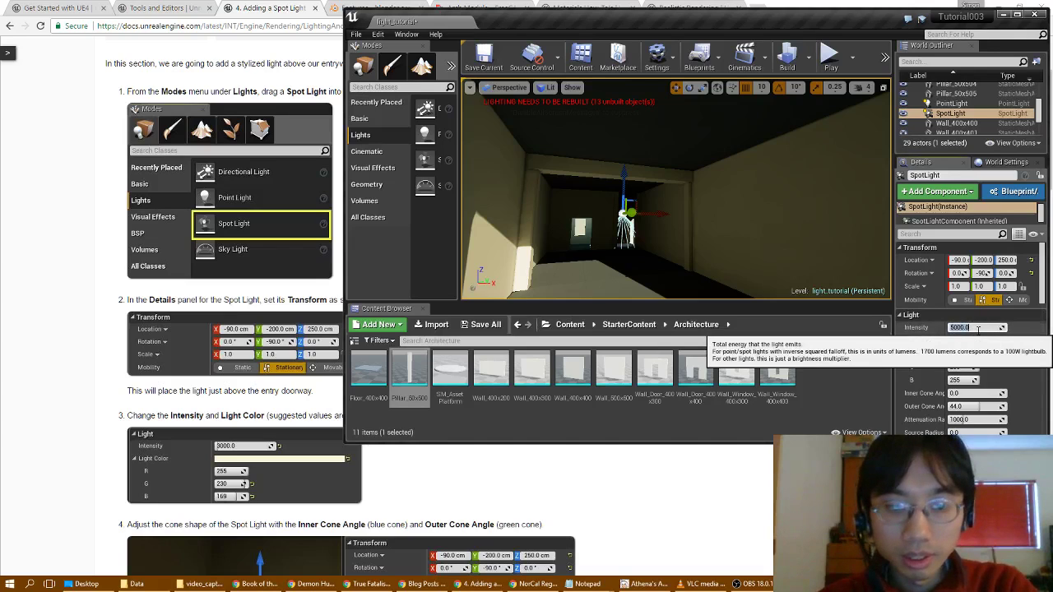
{"action": "type", "text": "3000"}
{"action": "key", "text": "Return"}
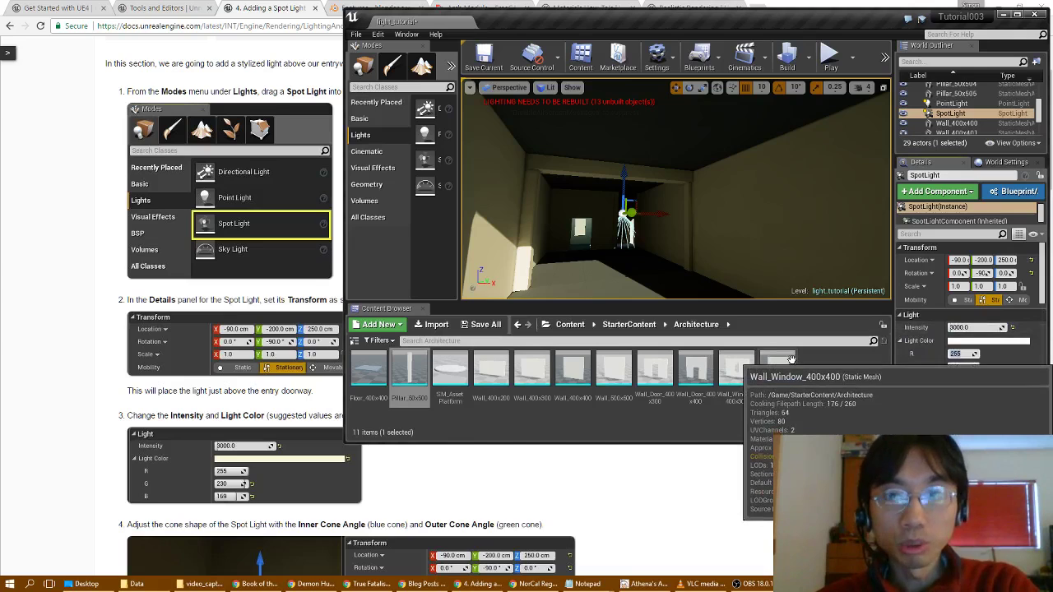
{"action": "key", "text": "Tab"}
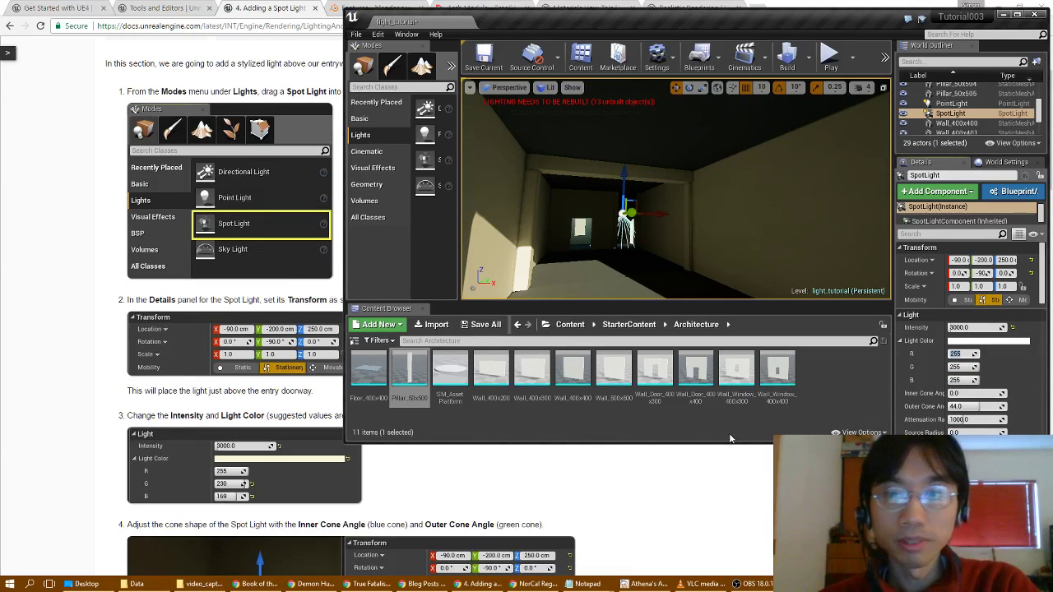
{"action": "left_click", "coordinate": [959, 366]}
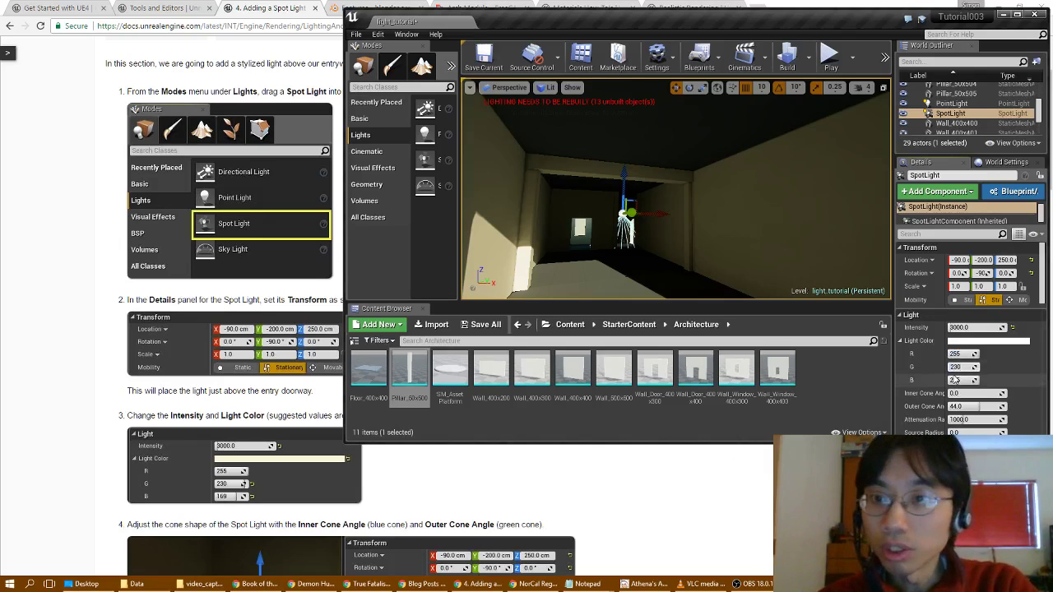
{"action": "left_click", "coordinate": [956, 380]}
{"action": "type", "text": "1"}
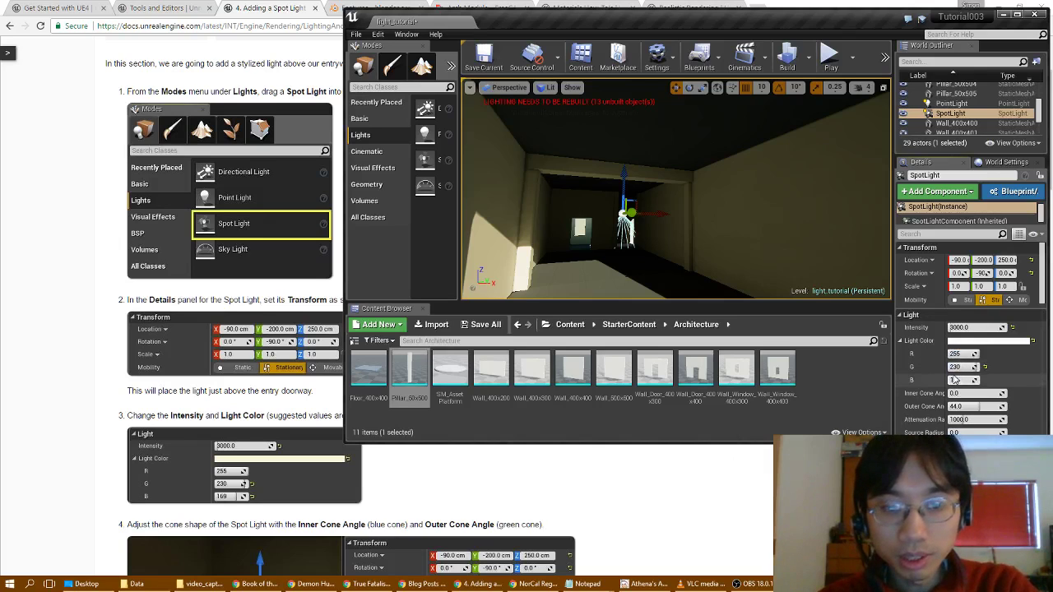
{"action": "type", "text": "69"}
{"action": "key", "text": "Tab"}
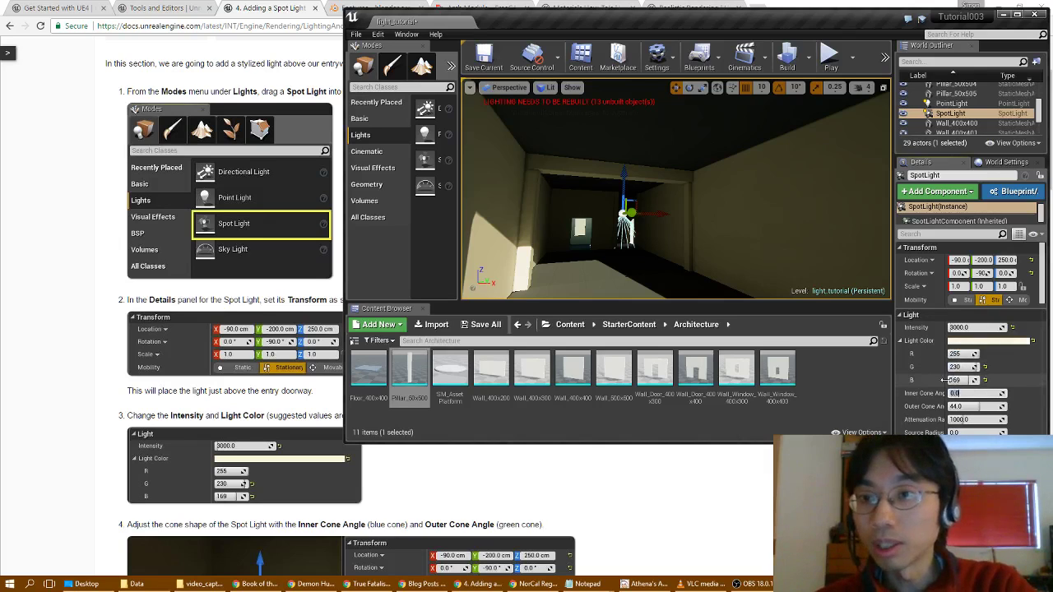
- Following the guide's cone settings, set the Spot Light's Inner Cone Angle to 40 and Outer Cone Angle to 51 degrees
{"action": "scroll", "coordinate": [647, 505], "scroll_direction": "down", "scroll_amount": 1}
{"action": "scroll", "coordinate": [645, 508], "scroll_direction": "up", "scroll_amount": 1}
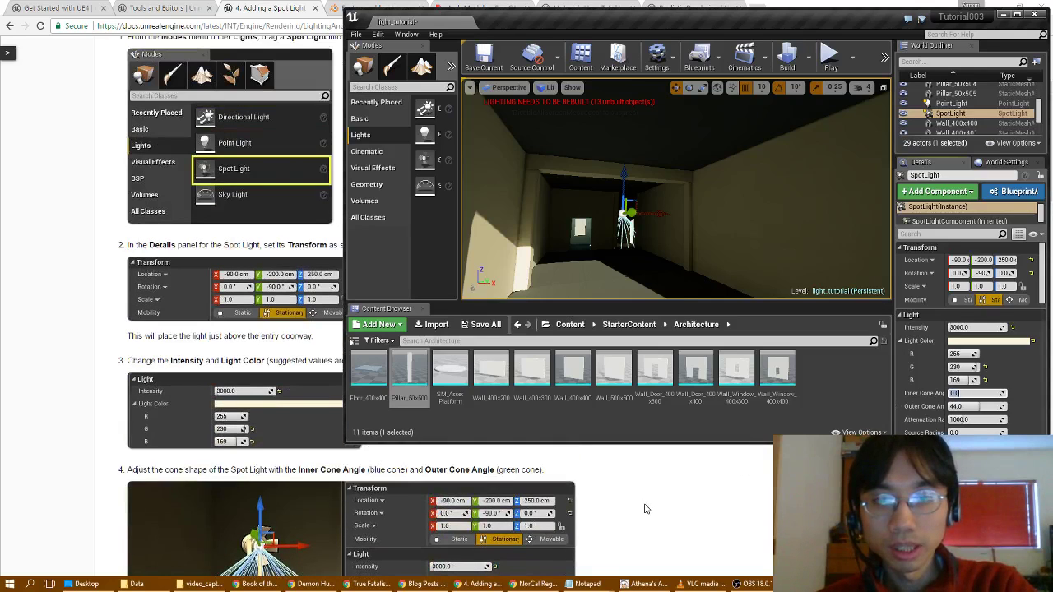
{"action": "scroll", "coordinate": [645, 508], "scroll_direction": "down", "scroll_amount": 2}
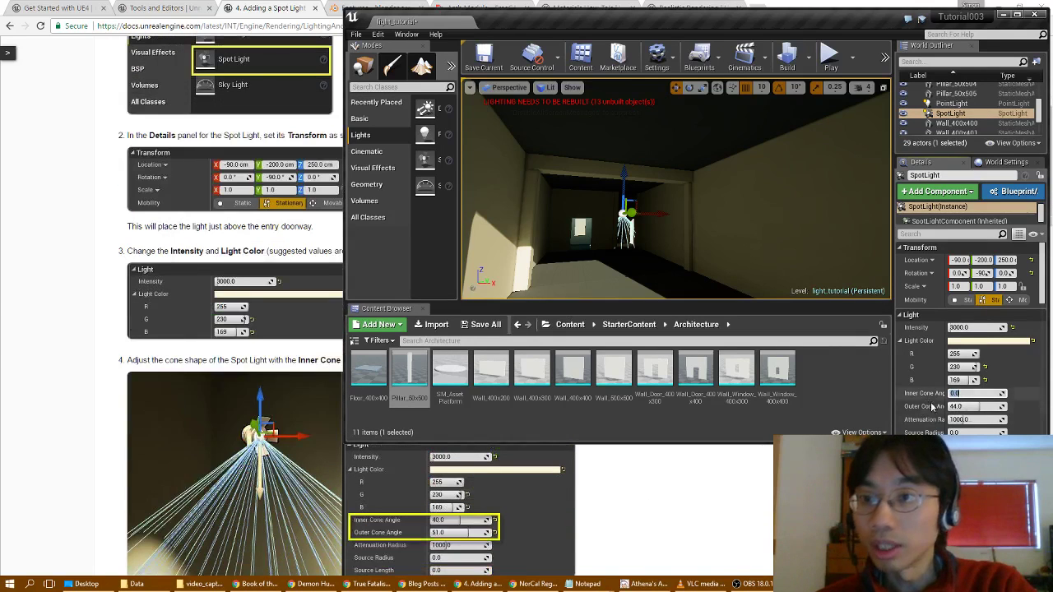
{"action": "left_click", "coordinate": [963, 393]}
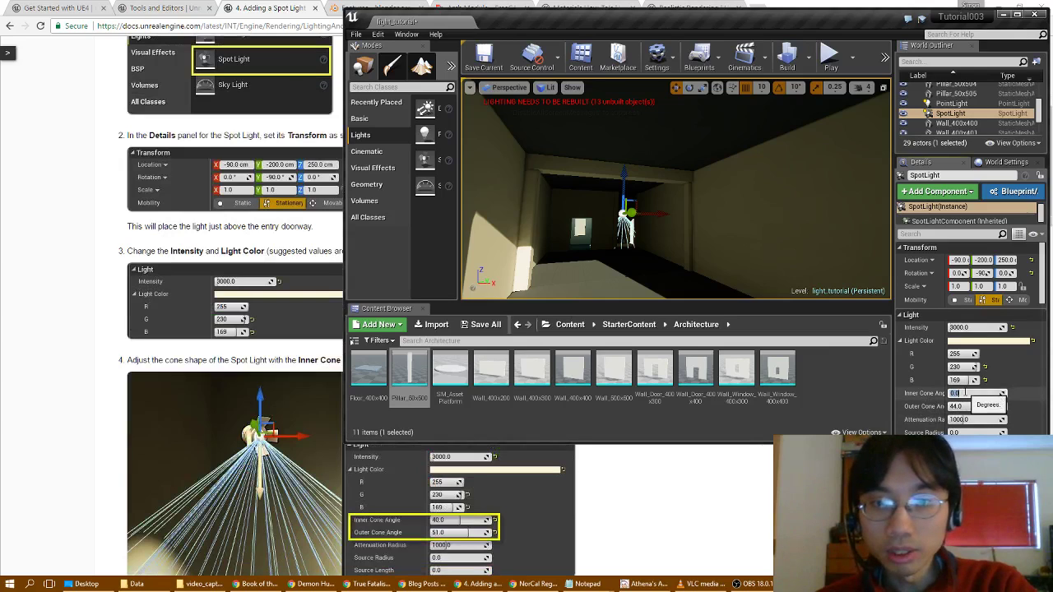
{"action": "type", "text": "40"}
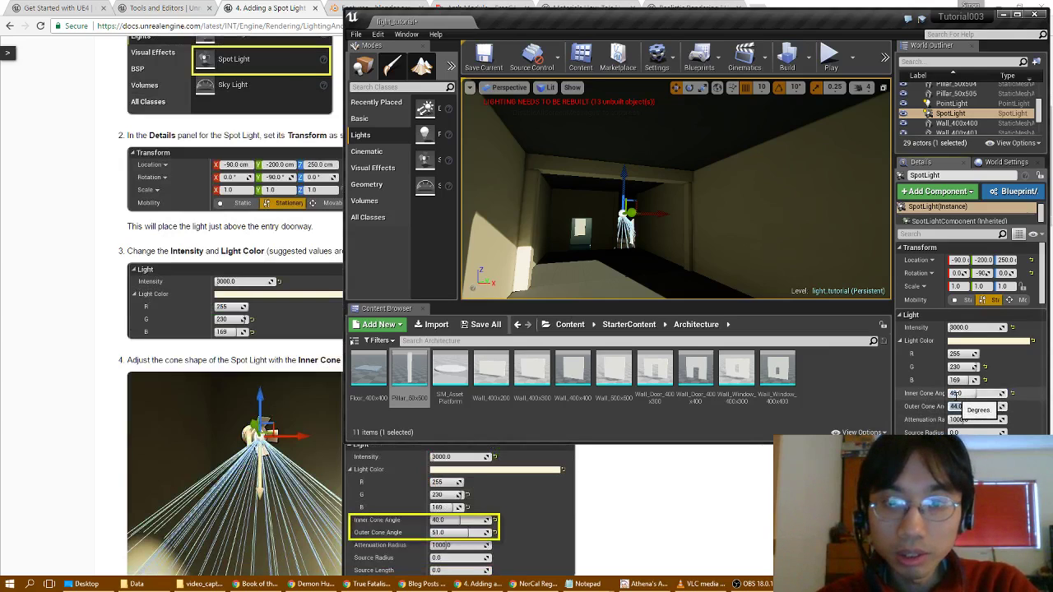
{"action": "type", "text": "51"}
{"action": "key", "text": "Return"}
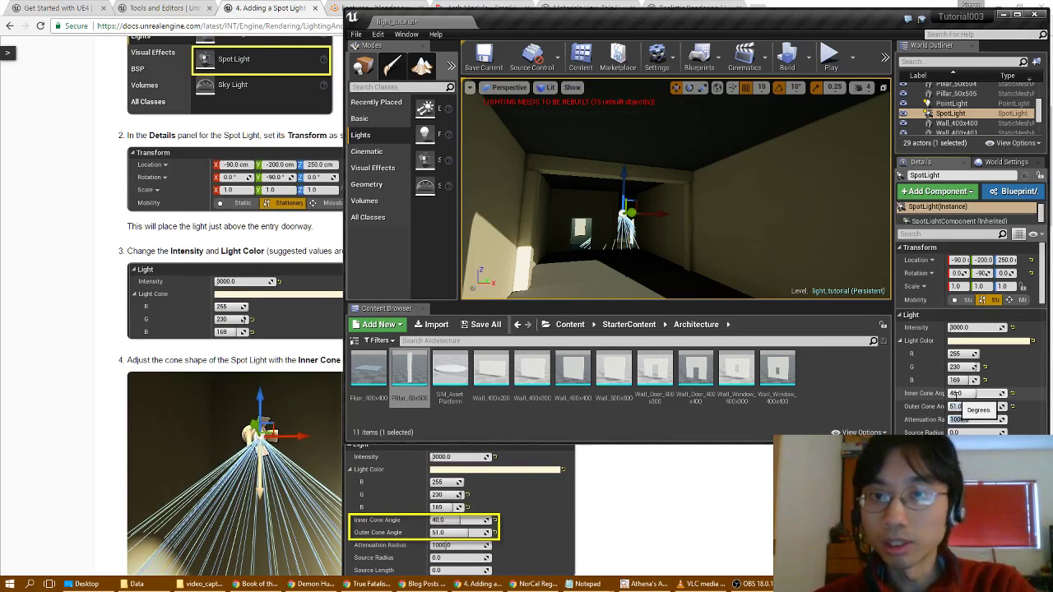
{"action": "key", "text": "Tab"}
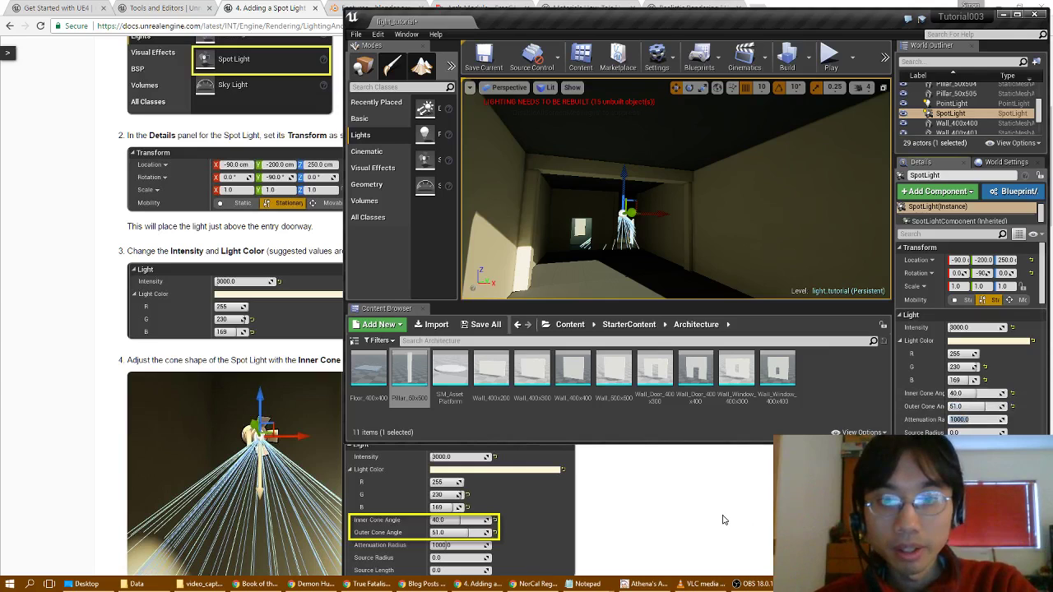
- Look up the guide's Attenuation Radius for the Spot Light and set it to 500 in the Unreal Editor
{"action": "scroll", "coordinate": [723, 520], "scroll_direction": "down", "scroll_amount": 1}
{"action": "left_click", "coordinate": [723, 519]}
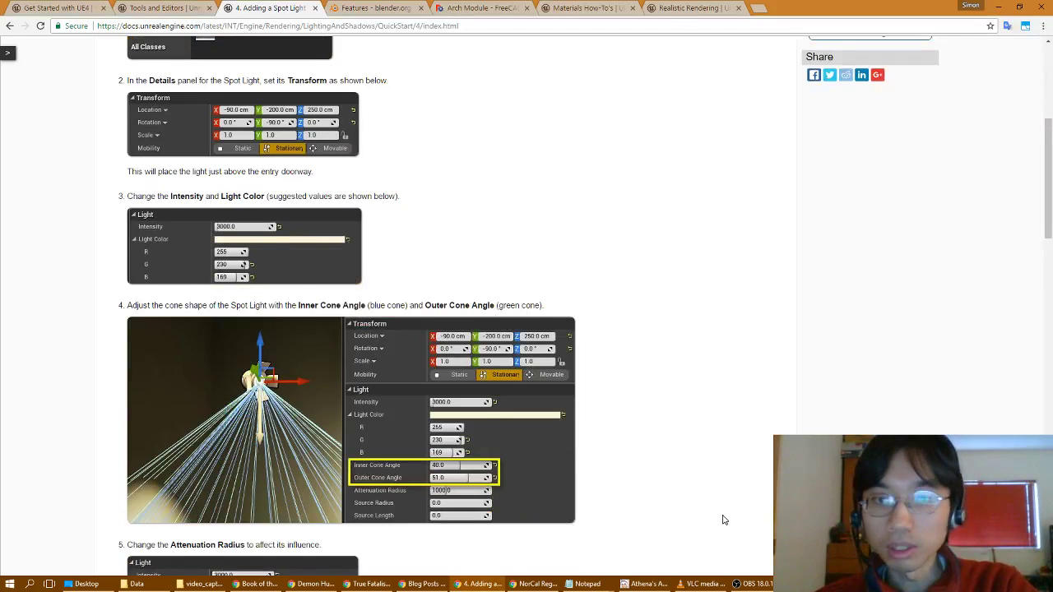
{"action": "scroll", "coordinate": [677, 498], "scroll_direction": "down", "scroll_amount": 4}
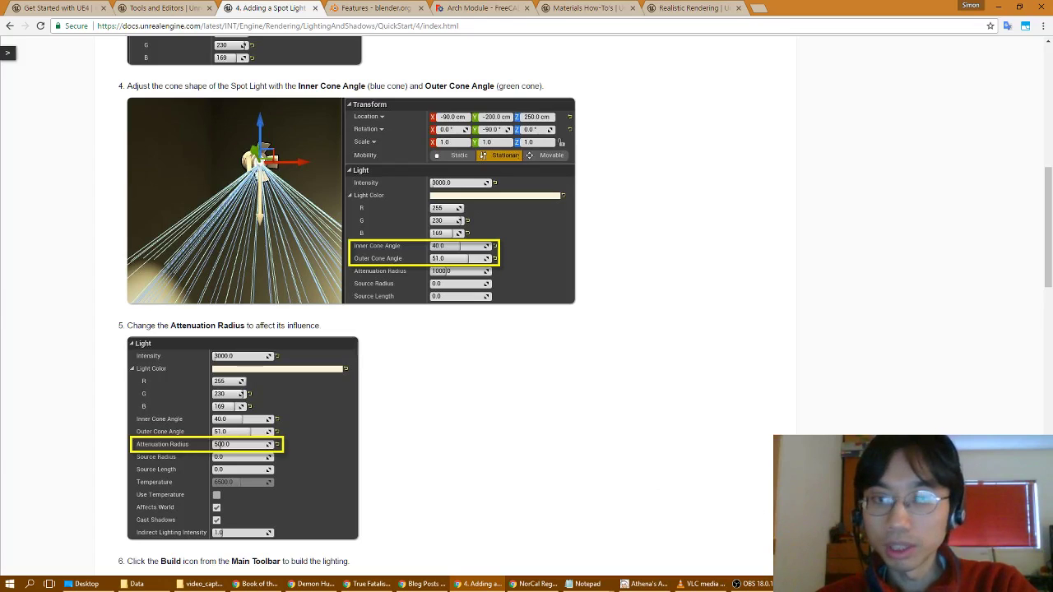
{"action": "key", "text": "alt+Tab"}
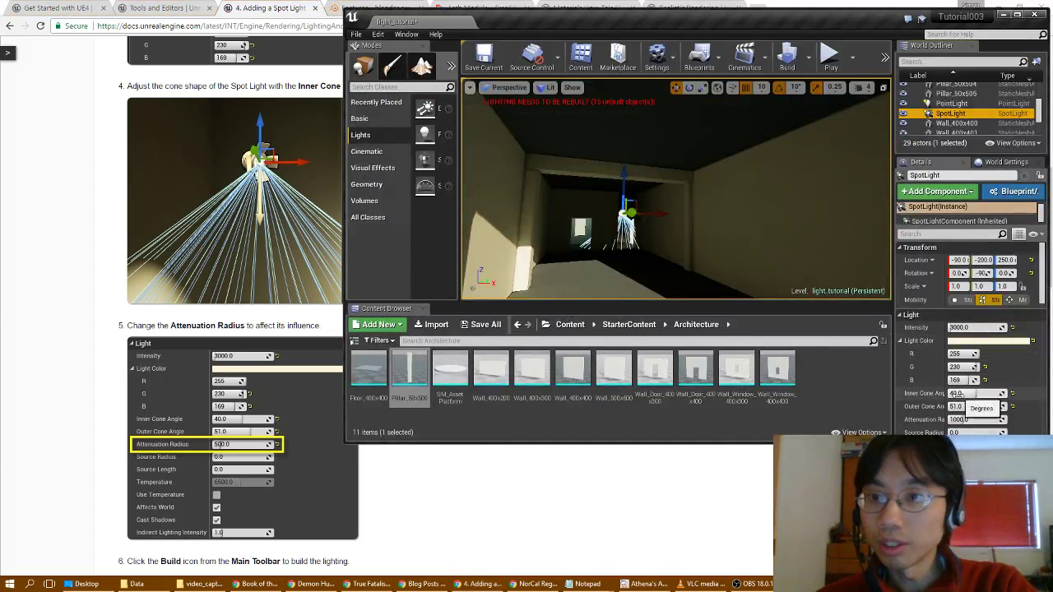
{"action": "left_click", "coordinate": [960, 421]}
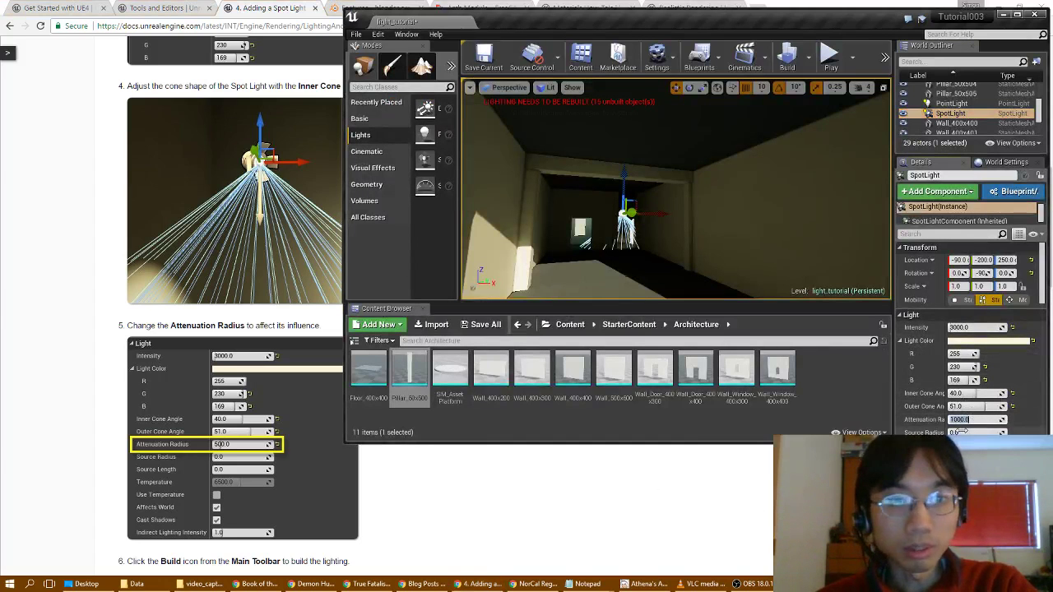
{"action": "type", "text": "5000"}
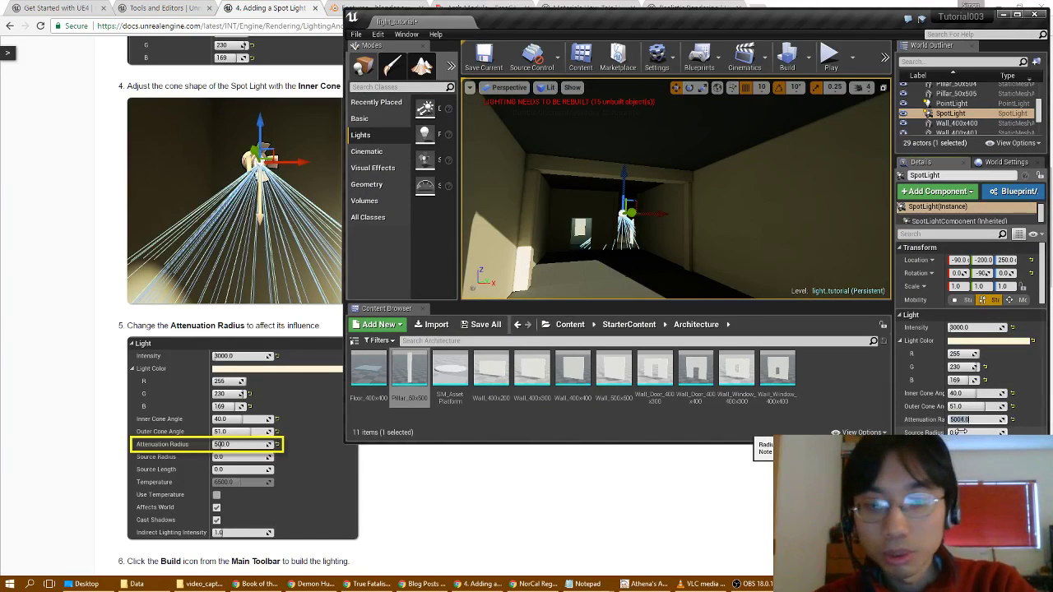
{"action": "key", "text": "BackSpace"}
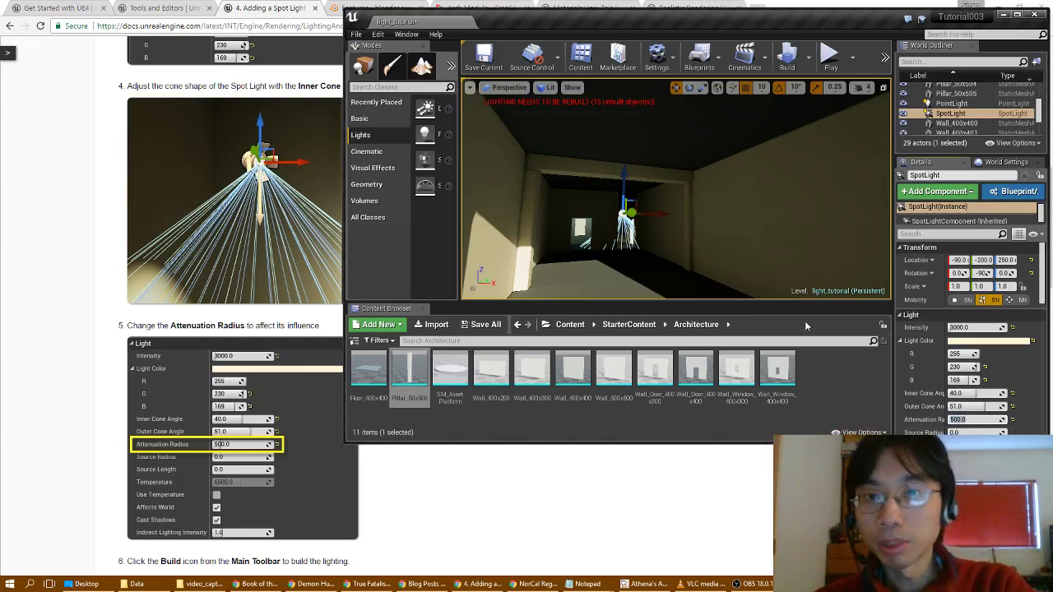
- Examine the Spot Light's position and cones at the entry doorway from outside the apartment
{"action": "mouse_move", "coordinate": [720, 235]}
{"action": "right_mouse_down"}
{"action": "mouse_move", "coordinate": [721, 297]}
{"action": "mouse_move", "coordinate": [714, 254]}
{"action": "right_mouse_up"}
{"action": "right_click_drag", "start_coordinate": [646, 191], "coordinate": [509, 219]}
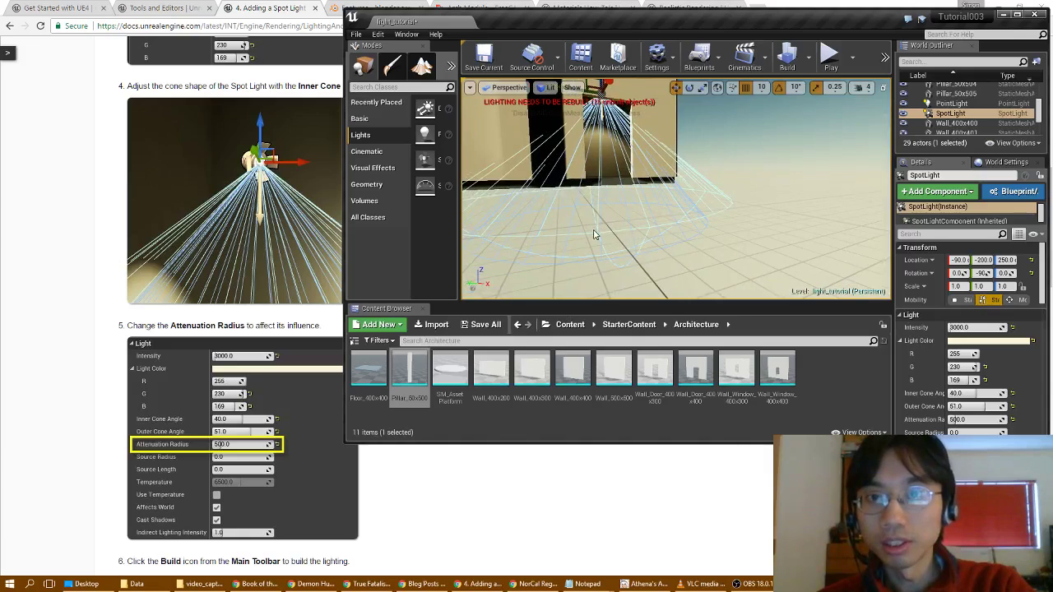
{"action": "right_click_drag", "start_coordinate": [675, 190], "coordinate": [675, 210]}
{"action": "right_click_drag", "start_coordinate": [515, 232], "coordinate": [515, 219]}
{"action": "key", "text": "f"}
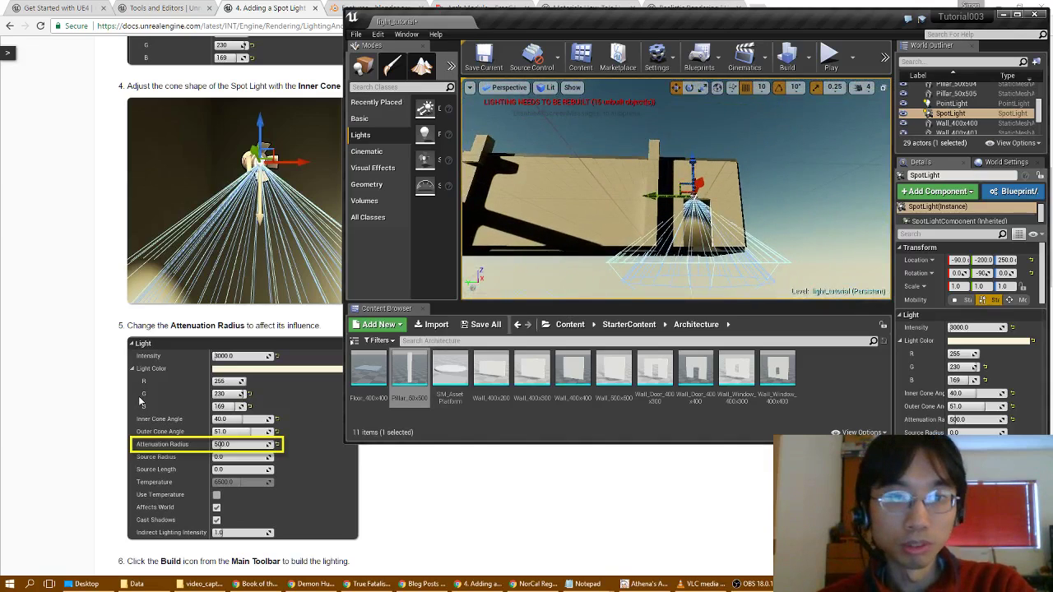
- Check the guide's next instruction after the Attenuation Radius and build the level's lighting in the Unreal Editor
{"action": "scroll", "coordinate": [102, 389], "scroll_direction": "down", "scroll_amount": 3}
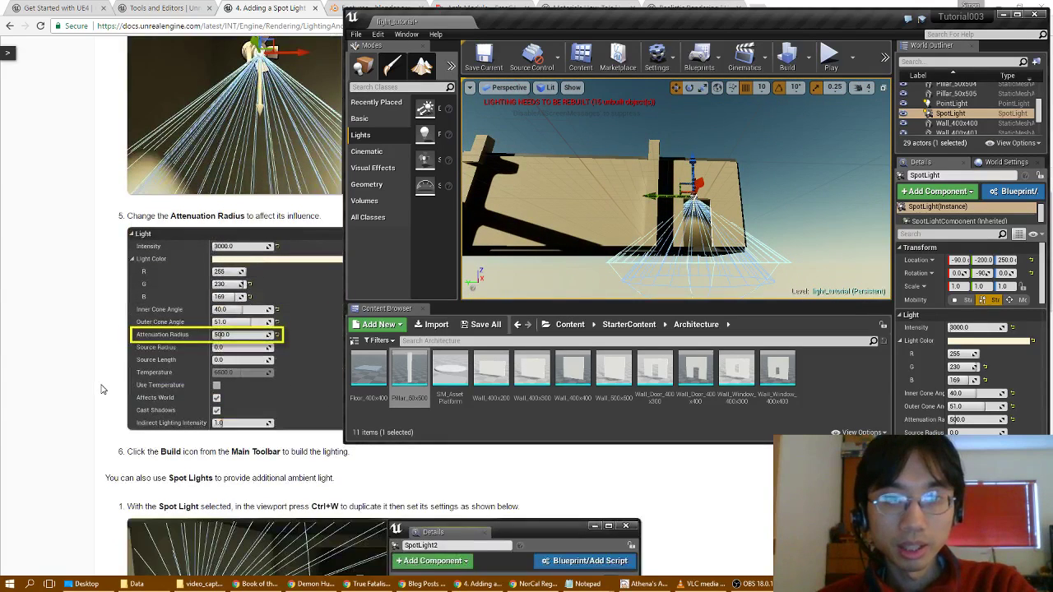
{"action": "scroll", "coordinate": [102, 389], "scroll_direction": "up", "scroll_amount": 1}
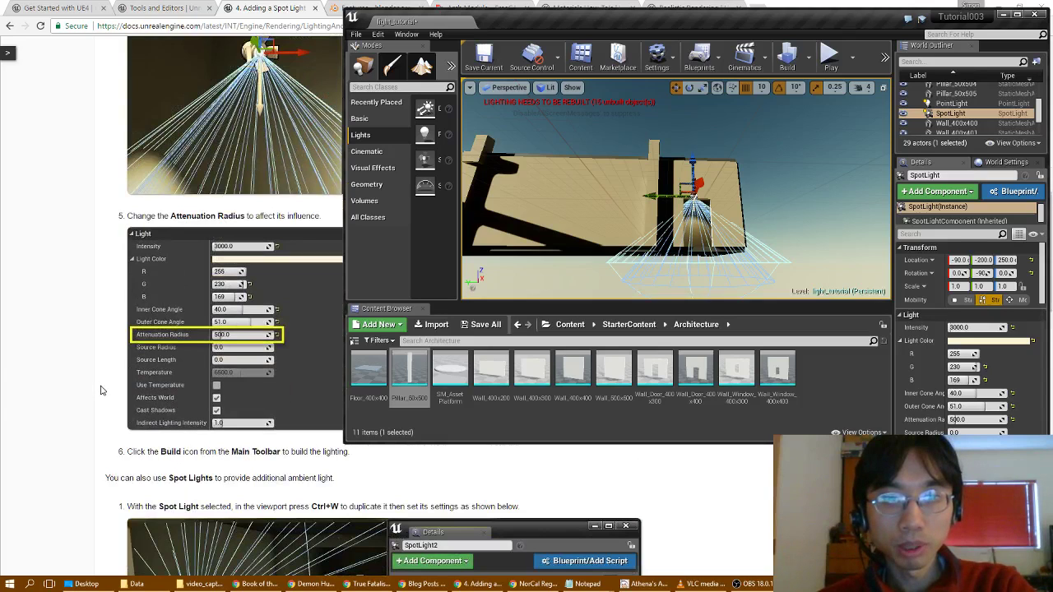
{"action": "scroll", "coordinate": [102, 389], "scroll_direction": "down", "scroll_amount": 1}
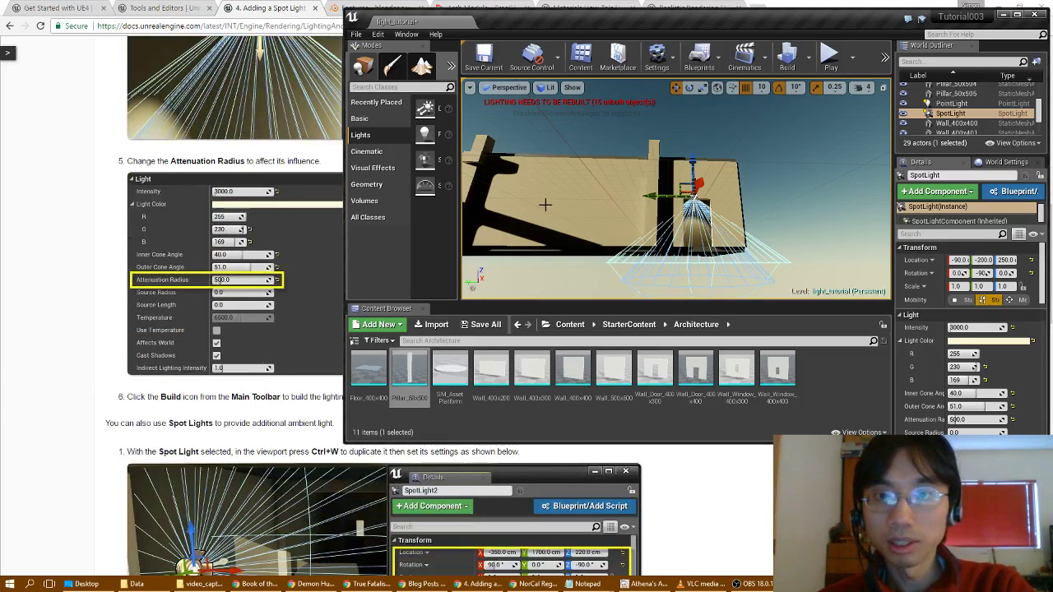
{"action": "left_click_drag", "start_coordinate": [578, 215], "coordinate": [592, 173]}
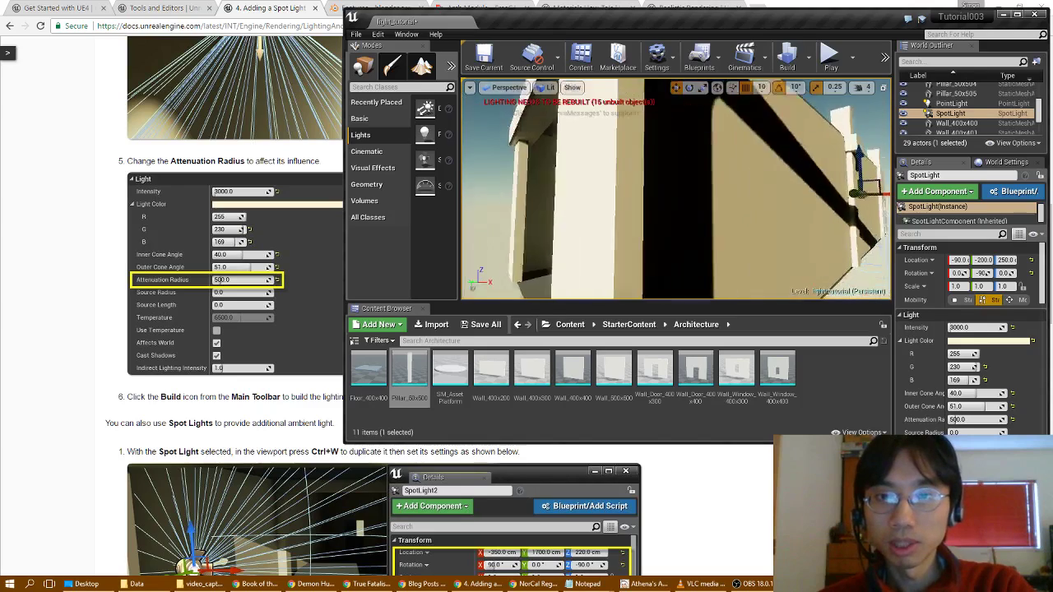
{"action": "mouse_move", "coordinate": [674, 189]}
{"action": "right_mouse_down"}
{"action": "mouse_move", "coordinate": [625, 190]}
{"action": "mouse_move", "coordinate": [649, 189]}
{"action": "mouse_move", "coordinate": [658, 169]}
{"action": "mouse_move", "coordinate": [683, 181]}
{"action": "right_mouse_up"}
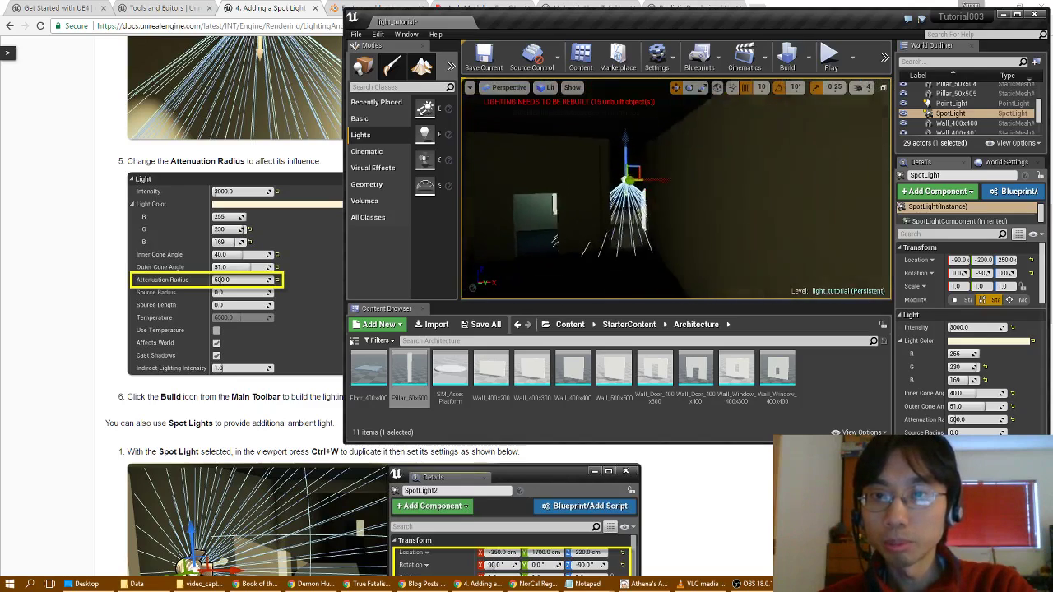
{"action": "right_click_drag", "start_coordinate": [616, 206], "coordinate": [599, 264]}
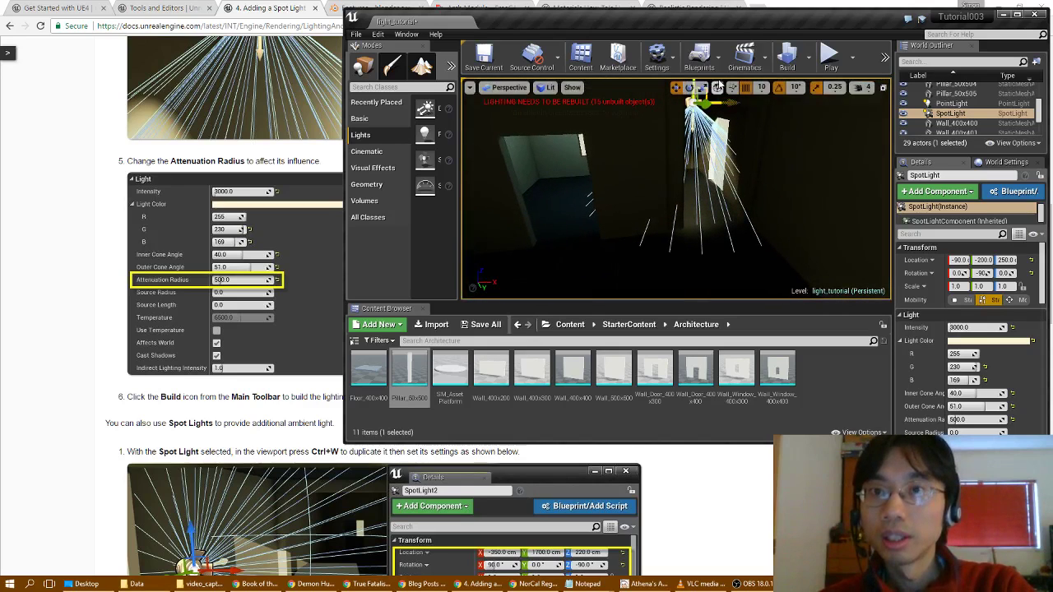
{"action": "left_click", "coordinate": [786, 56]}
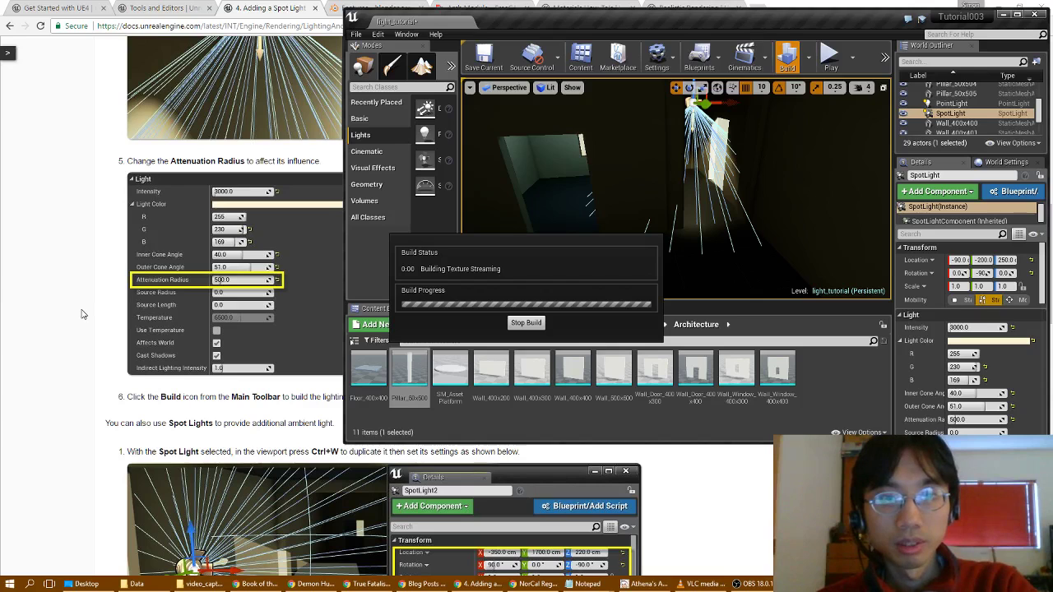
- Switch to the browser and read the guide's instructions for adding a second Spot Light as ambient light
{"action": "left_click", "coordinate": [82, 313]}
{"action": "scroll", "coordinate": [81, 313], "scroll_direction": "down", "scroll_amount": 3}
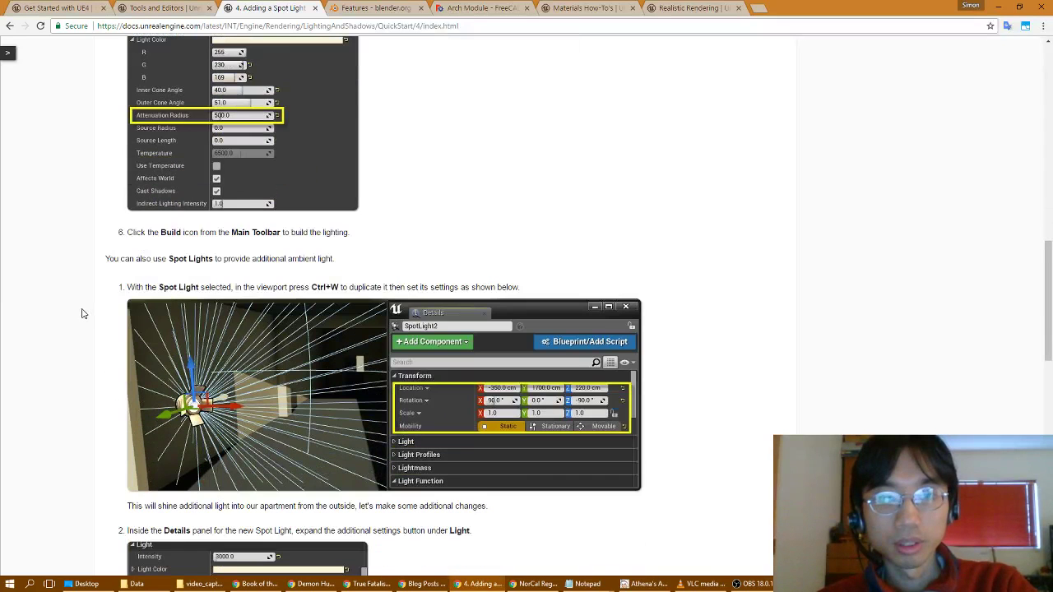
{"action": "scroll", "coordinate": [81, 313], "scroll_direction": "down", "scroll_amount": 3}
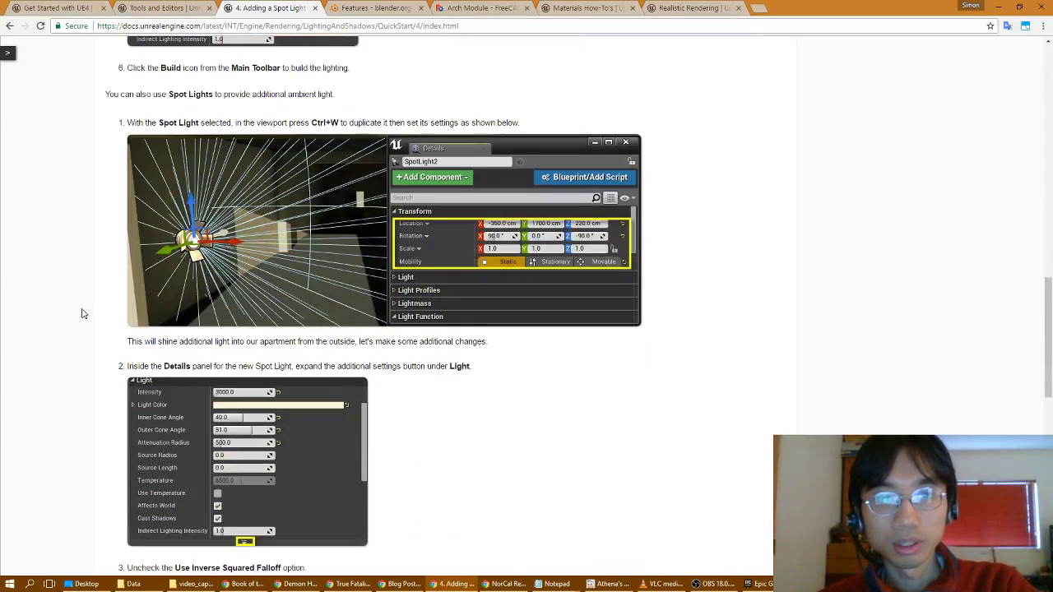
{"action": "scroll", "coordinate": [81, 314], "scroll_direction": "down", "scroll_amount": 4}
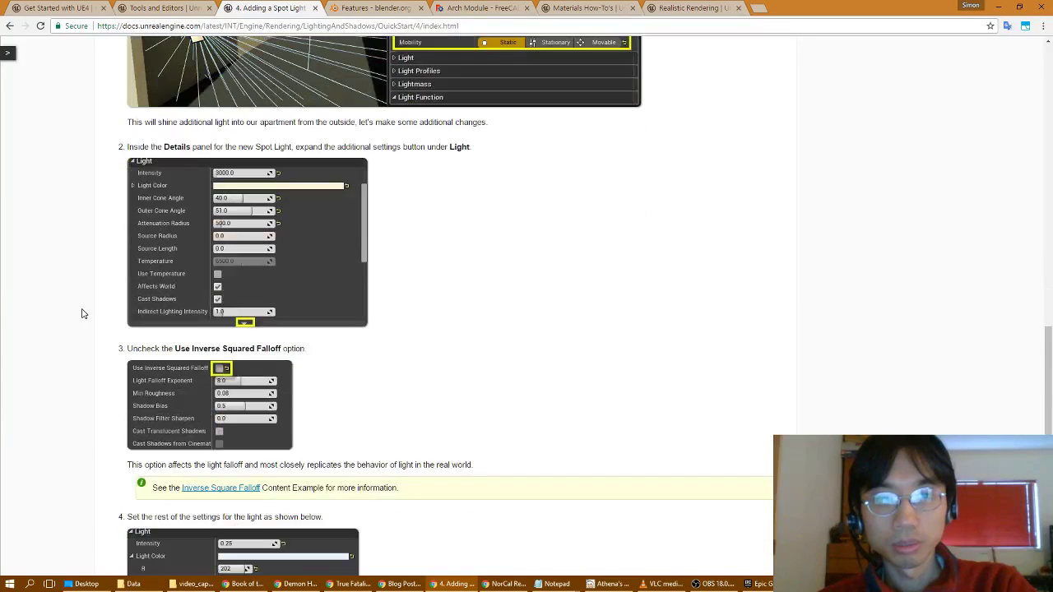
{"action": "scroll", "coordinate": [81, 314], "scroll_direction": "up", "scroll_amount": 6}
{"action": "scroll", "coordinate": [81, 313], "scroll_direction": "up", "scroll_amount": 1}
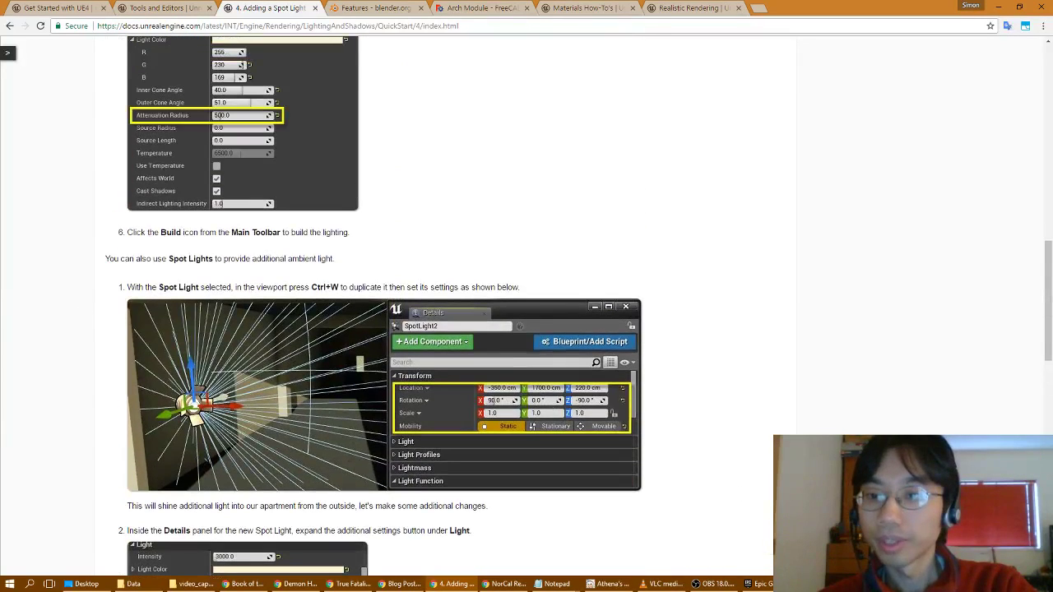
- Return to the Unreal Editor, maximize its window and close the Message Log
{"action": "key", "text": "alt+Tab"}
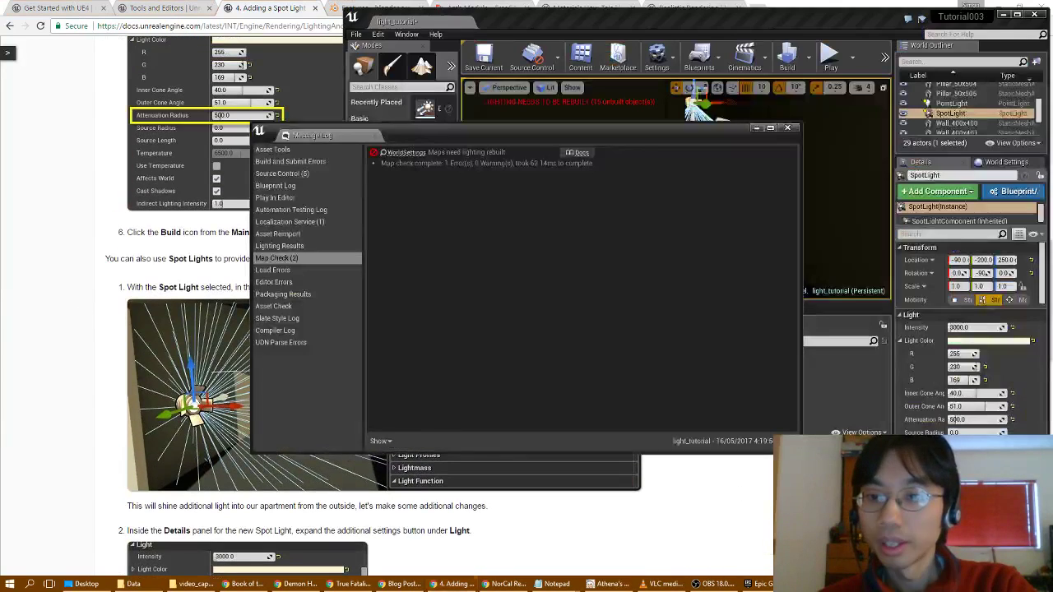
{"action": "double_click", "coordinate": [763, 21]}
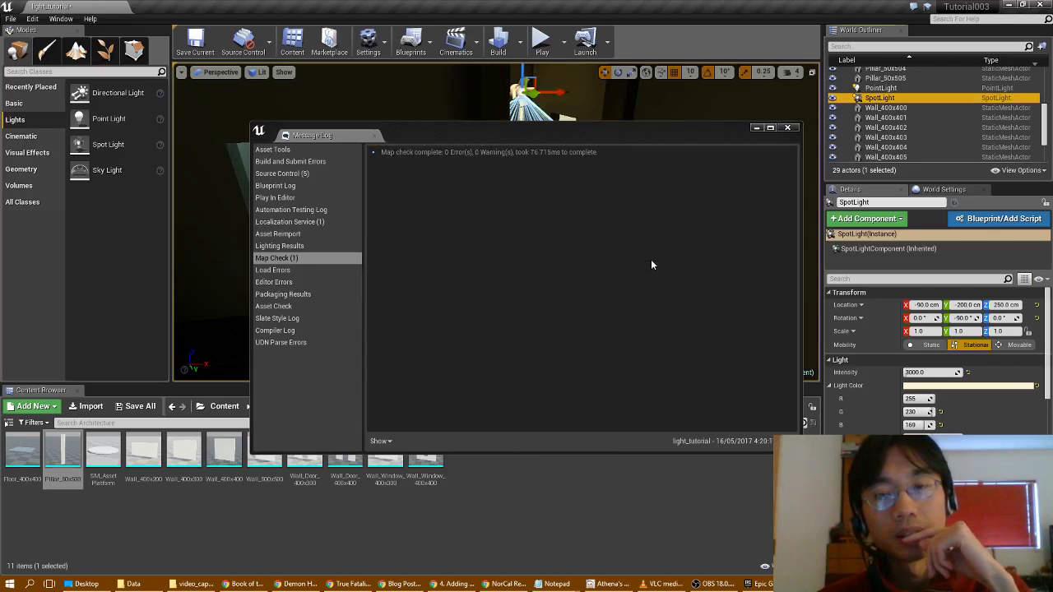
{"action": "left_click", "coordinate": [790, 130]}
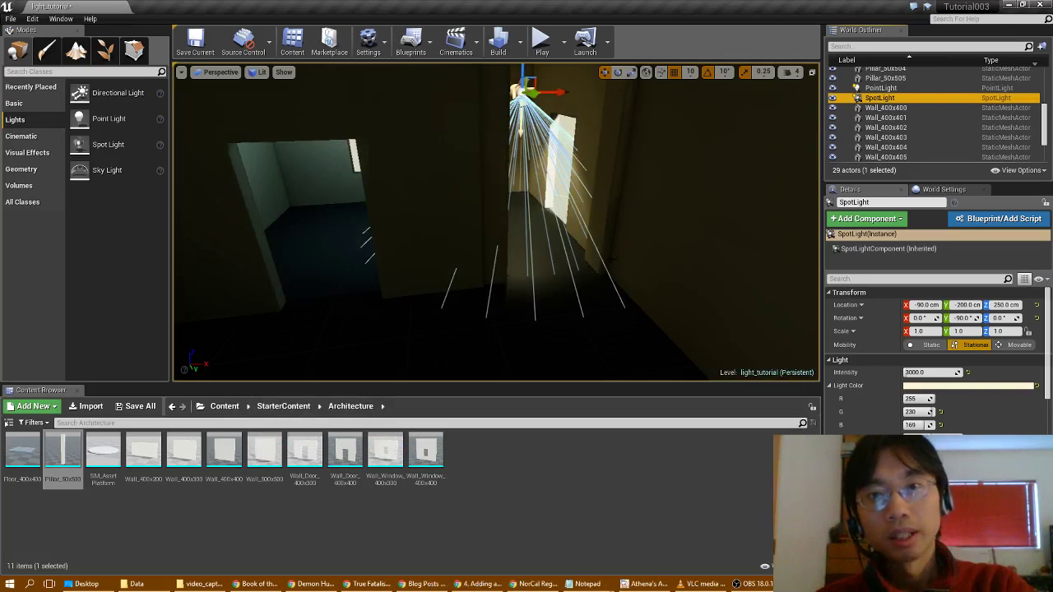
- Examine the built Spot Light's effect on the entry doorway and walls from inside the apartment
{"action": "right_click_drag", "start_coordinate": [496, 257], "coordinate": [579, 259]}
{"action": "key", "text": "w"}
{"action": "right_click_drag", "start_coordinate": [428, 226], "coordinate": [399, 168]}
{"action": "key", "text": "w"}
{"action": "key", "text": "w"}
{"action": "mouse_move", "coordinate": [466, 232]}
{"action": "right_mouse_down"}
{"action": "mouse_move", "coordinate": [469, 292]}
{"action": "mouse_move", "coordinate": [461, 222]}
{"action": "mouse_move", "coordinate": [514, 173]}
{"action": "mouse_move", "coordinate": [481, 227]}
{"action": "mouse_move", "coordinate": [482, 210]}
{"action": "mouse_move", "coordinate": [484, 226]}
{"action": "right_mouse_up"}
{"action": "key", "text": "w"}
{"action": "key", "text": "s"}
{"action": "right_click_drag", "start_coordinate": [509, 267], "coordinate": [450, 310]}
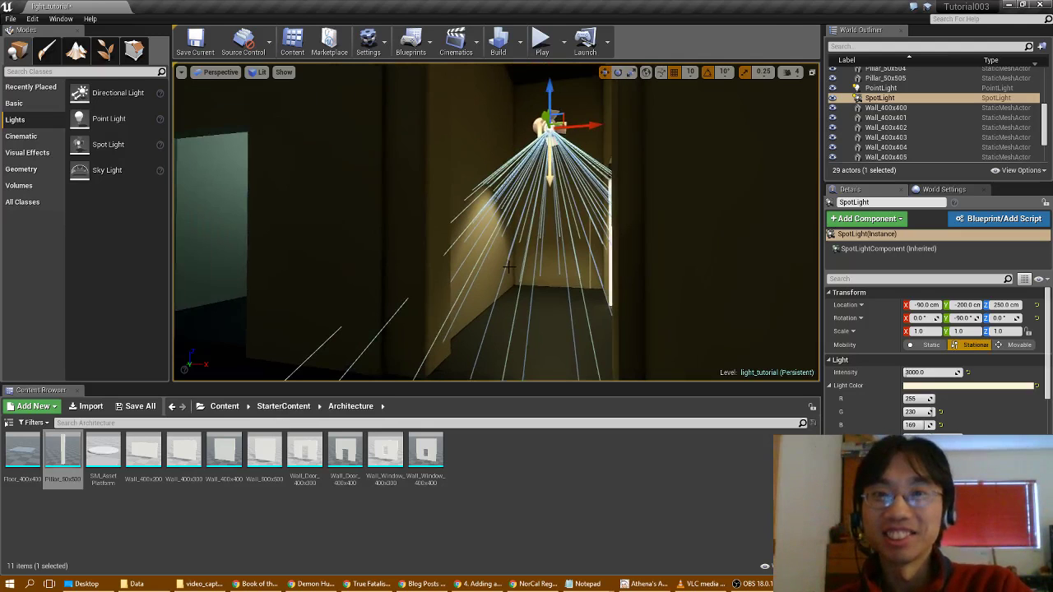
{"action": "right_click_drag", "start_coordinate": [509, 267], "coordinate": [553, 263]}
{"action": "key", "text": "w"}
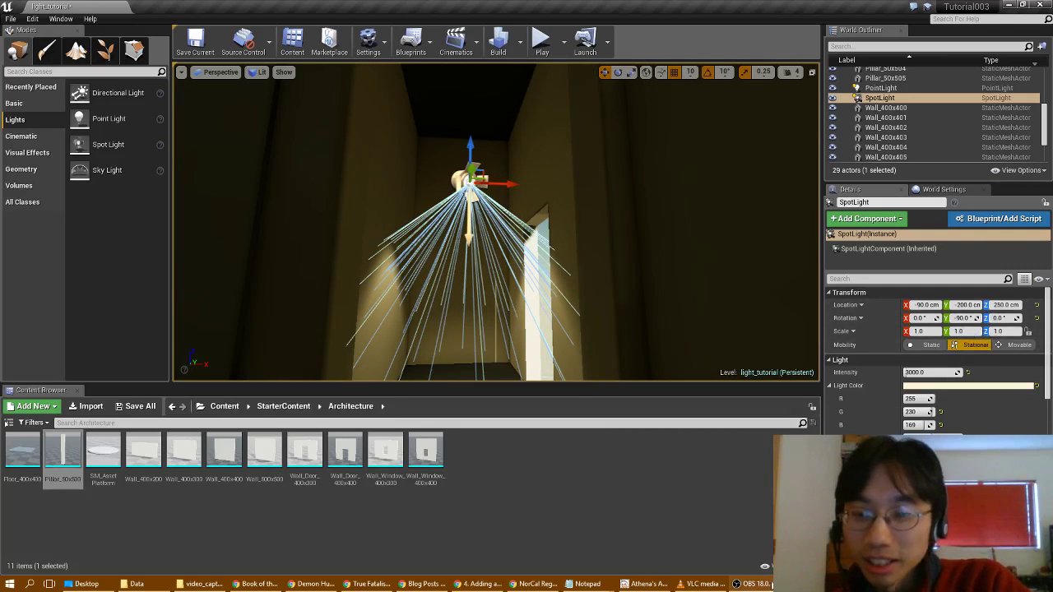
- Review the guide's duplication instructions in the browser, and duplicate the Spot Light in the Unreal Editor
{"action": "left_click", "coordinate": [481, 584]}
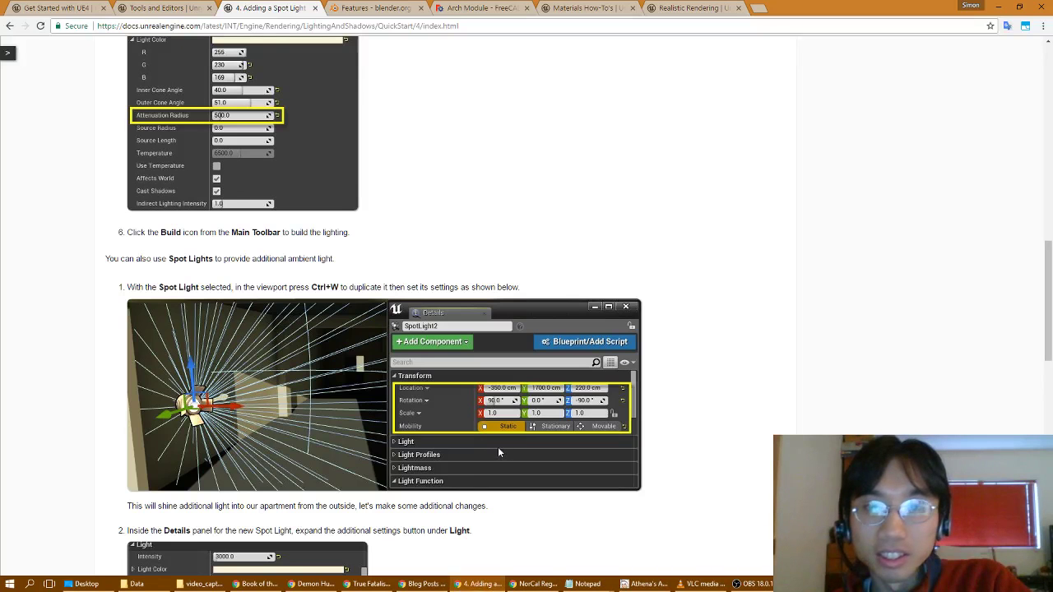
{"action": "scroll", "coordinate": [499, 449], "scroll_direction": "up", "scroll_amount": 5}
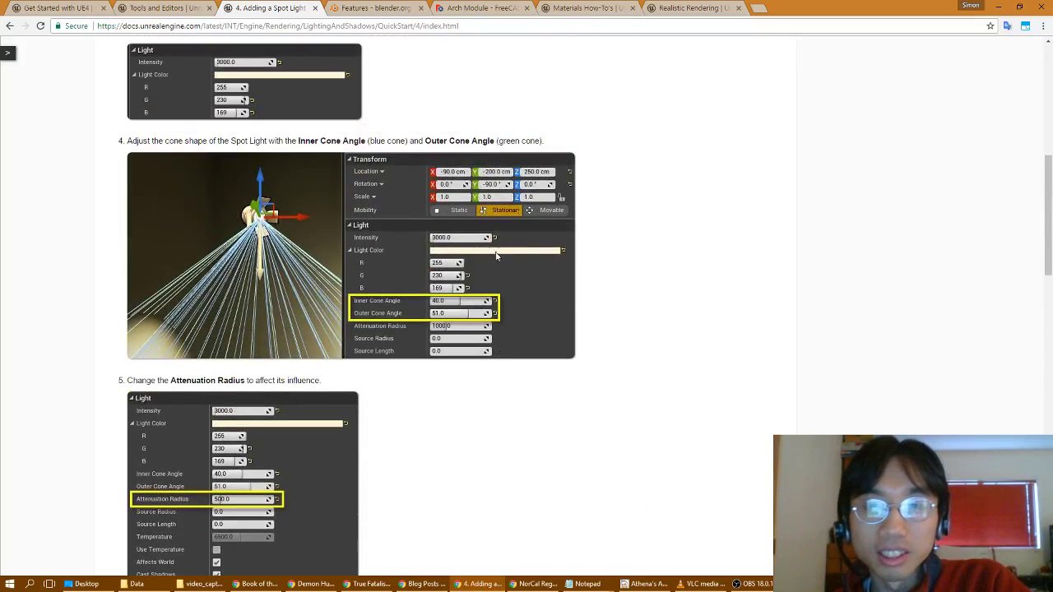
{"action": "scroll", "coordinate": [517, 398], "scroll_direction": "down", "scroll_amount": 5}
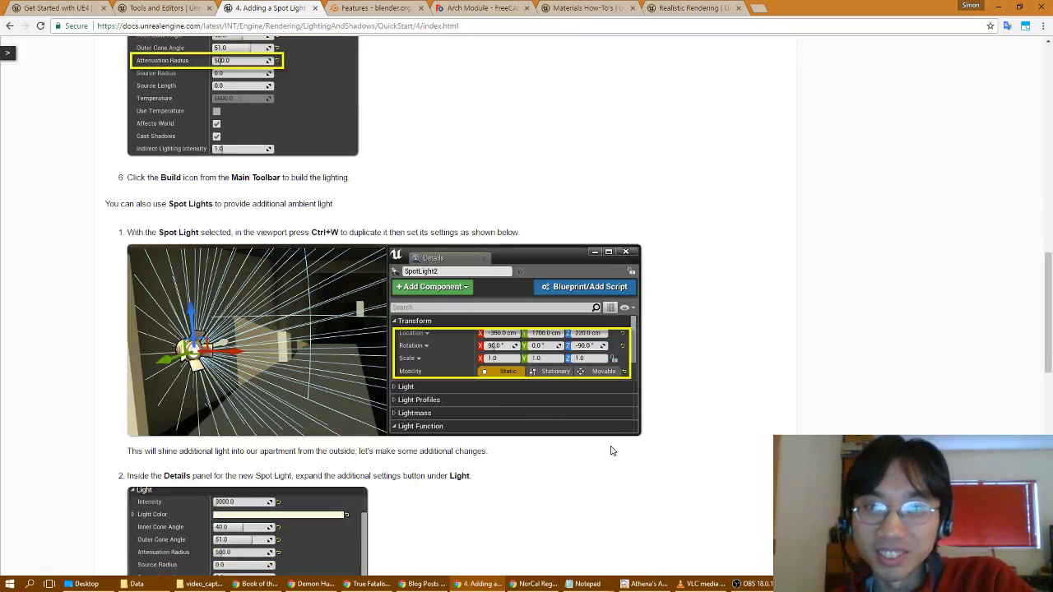
{"action": "scroll", "coordinate": [603, 447], "scroll_direction": "up", "scroll_amount": 5}
{"action": "scroll", "coordinate": [603, 449], "scroll_direction": "down", "scroll_amount": 5}
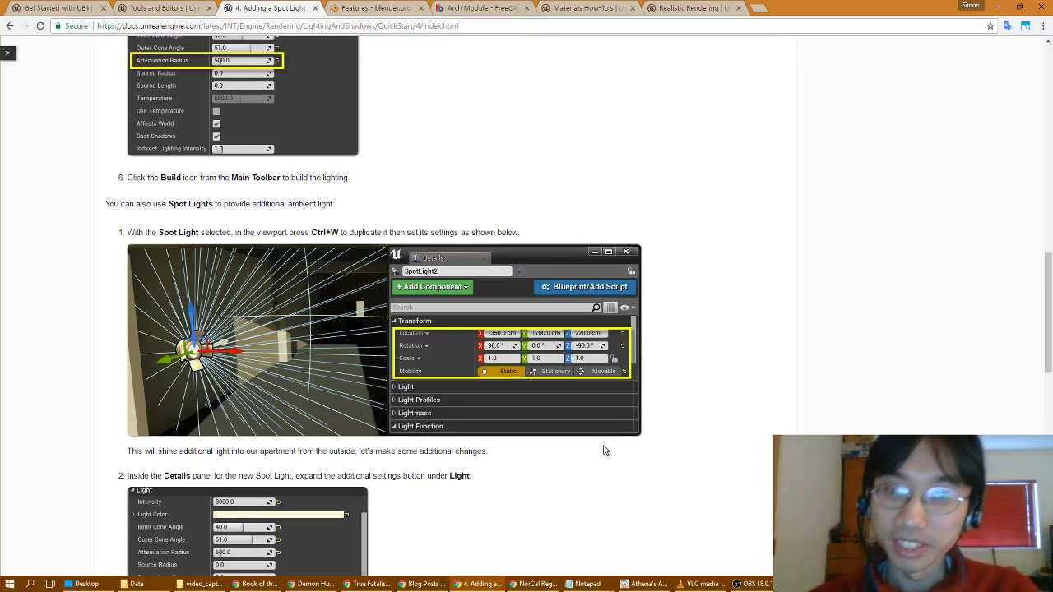
{"action": "key", "text": "alt+Tab"}
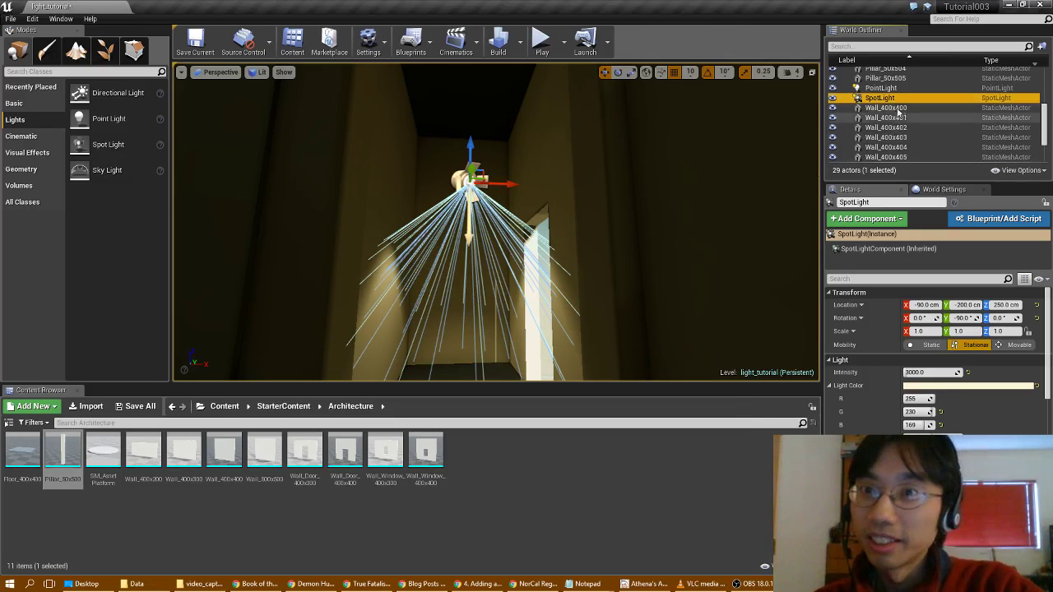
{"action": "key", "text": "F2"}
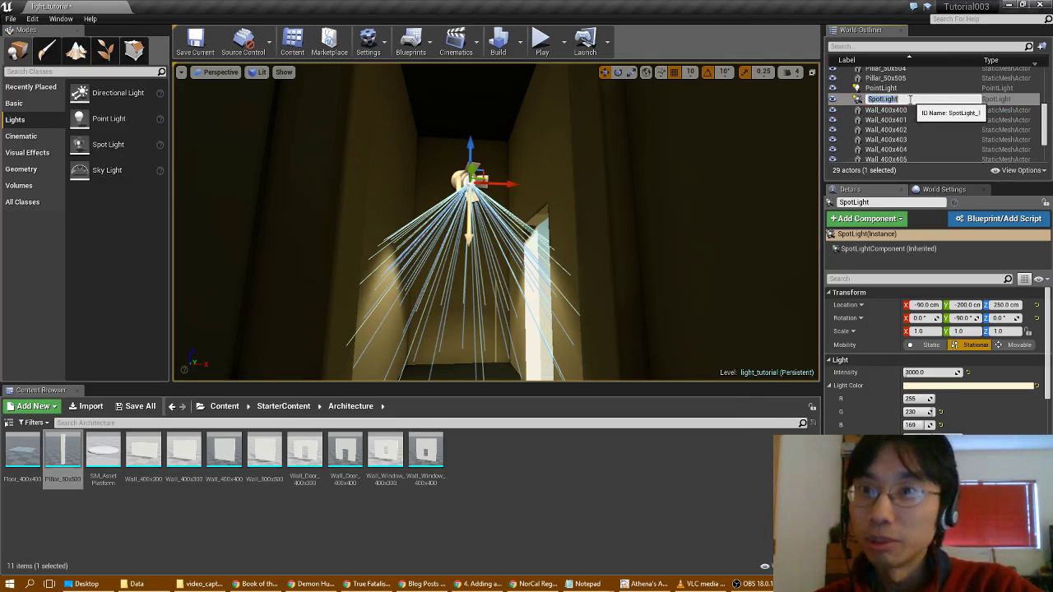
{"action": "key", "text": "Escape"}
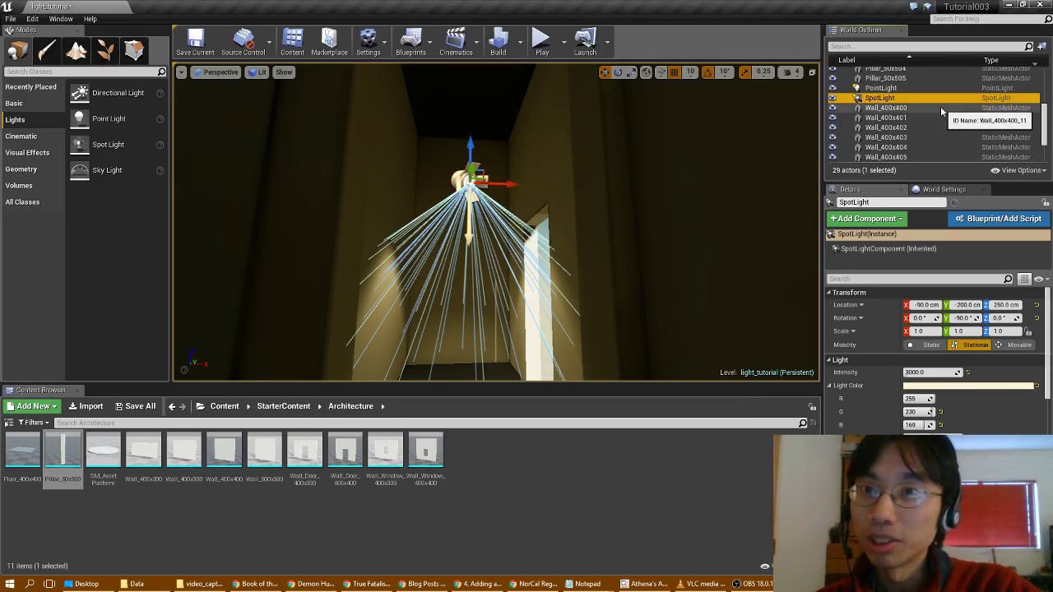
{"action": "key", "text": "ctrl+w"}
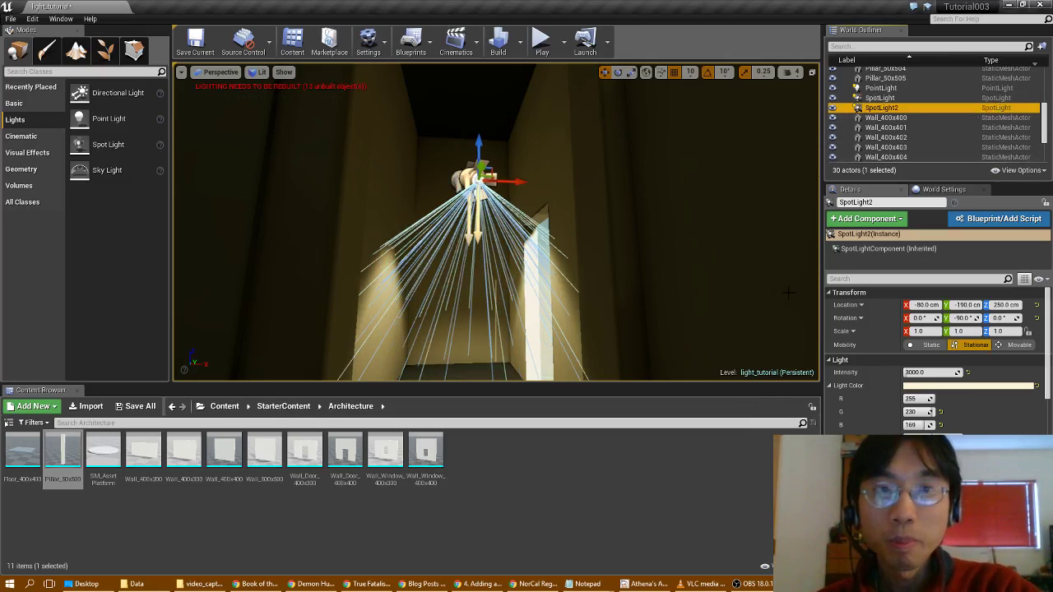
- Restore the Unreal Editor to a smaller window over the browser, keeping the guide's SpotLight2 transform values visible
{"action": "left_click", "coordinate": [479, 584]}
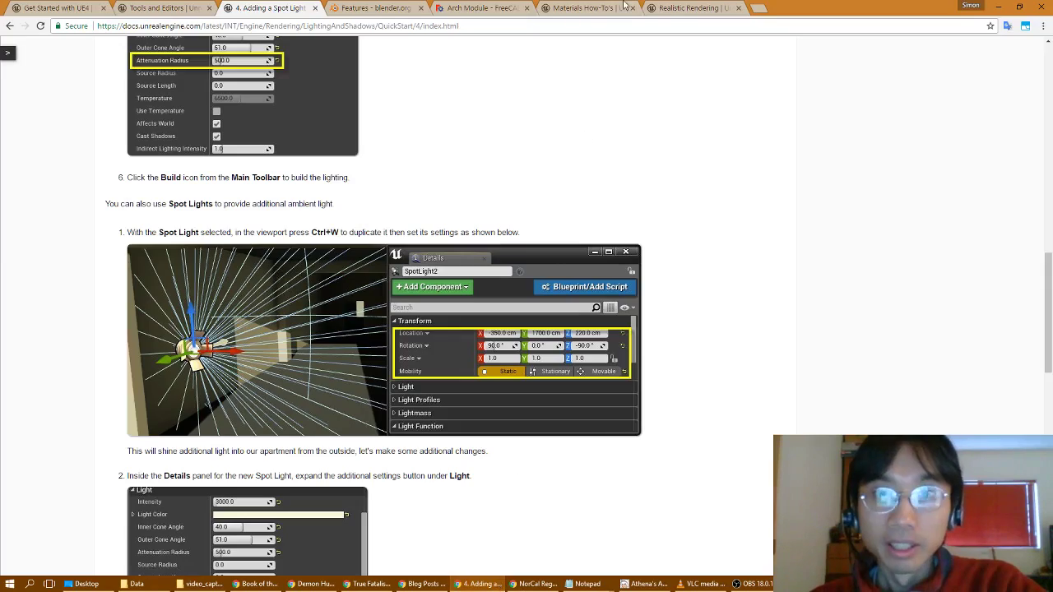
{"action": "key", "text": "alt+Tab"}
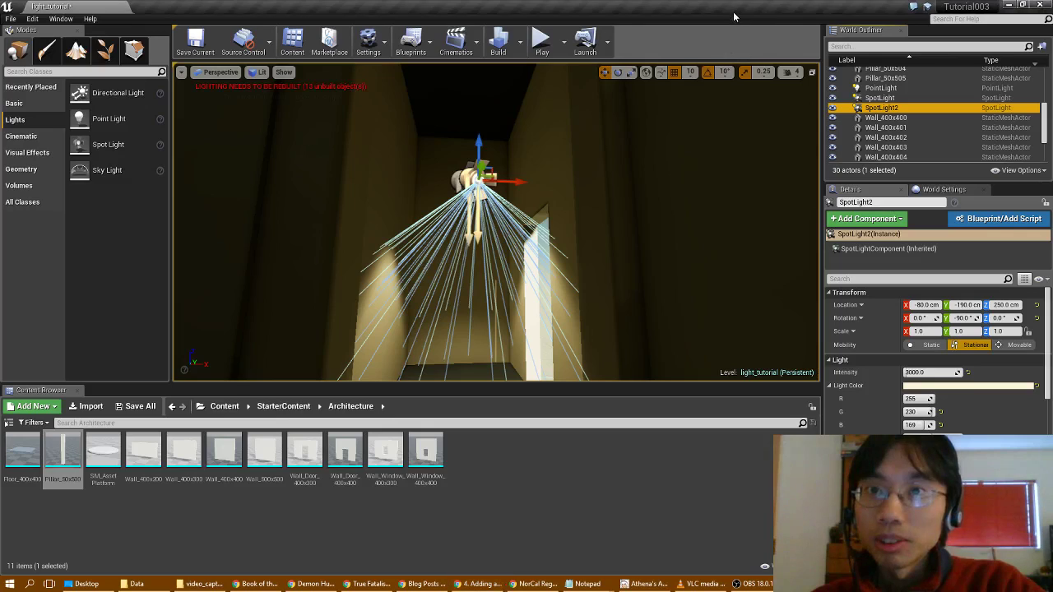
{"action": "double_click", "coordinate": [733, 17]}
{"action": "left_click", "coordinate": [91, 282]}
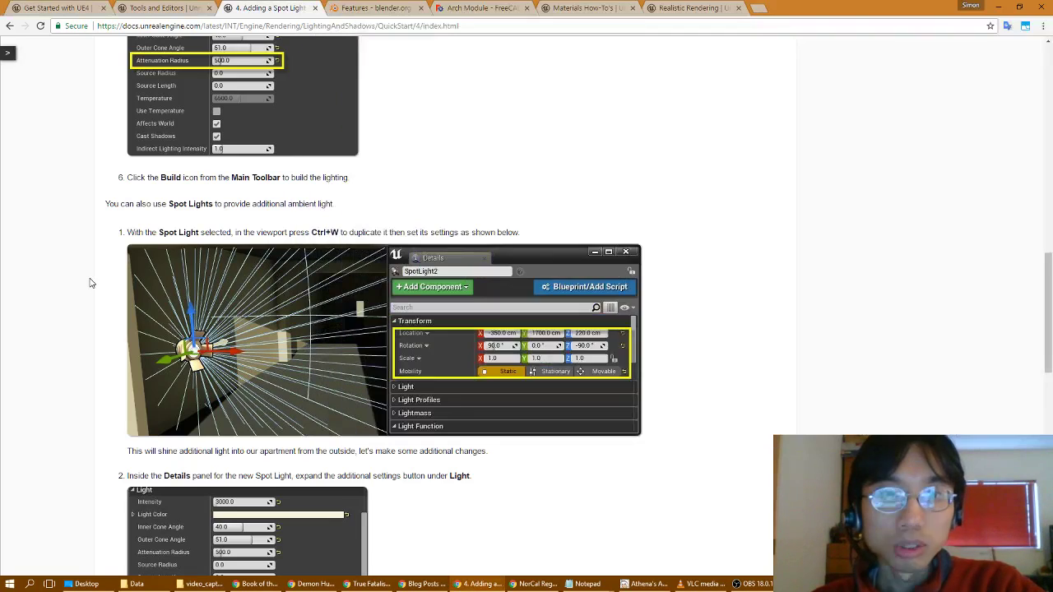
{"action": "scroll", "coordinate": [518, 373], "scroll_direction": "up", "scroll_amount": 3}
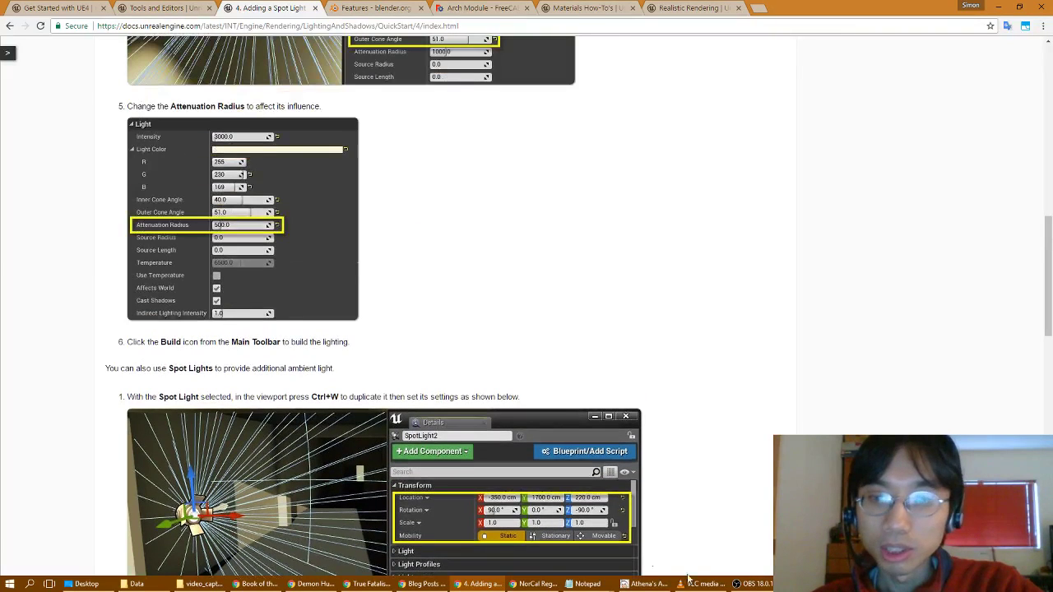
{"action": "left_click", "coordinate": [802, 583]}
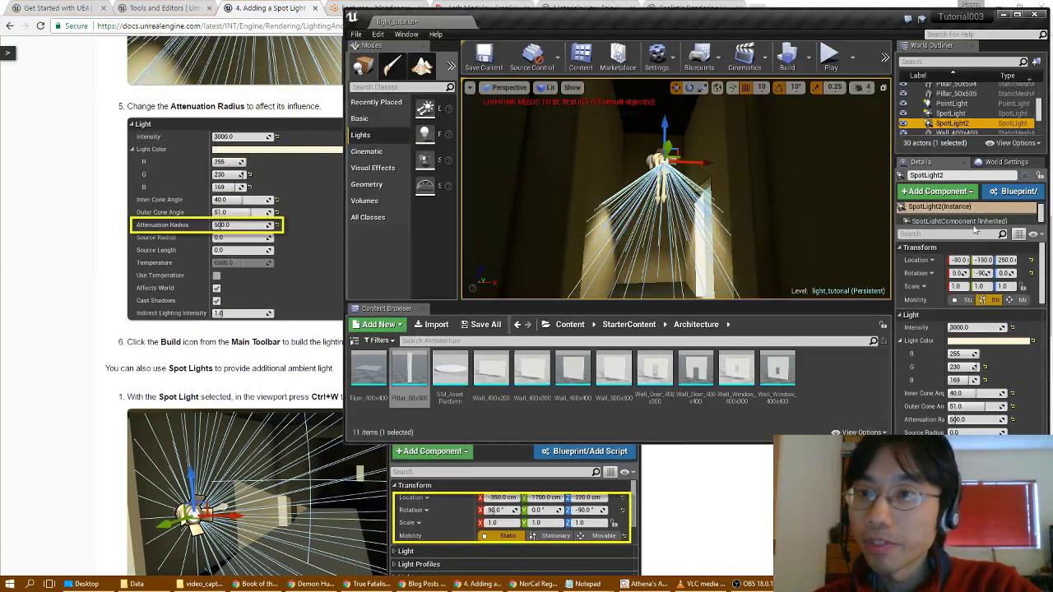
- Set SpotLight2's location to X -350, Y 1700, Z 220 and its rotation to X 90, Y 0, Z -90 degrees
{"action": "left_click", "coordinate": [959, 260]}
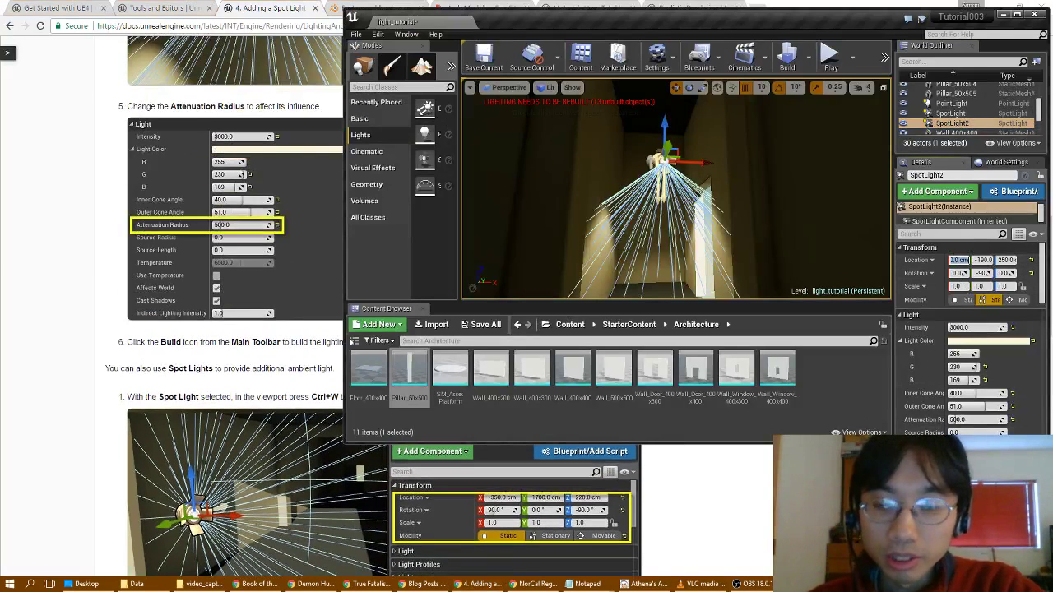
{"action": "type", "text": "-35"}
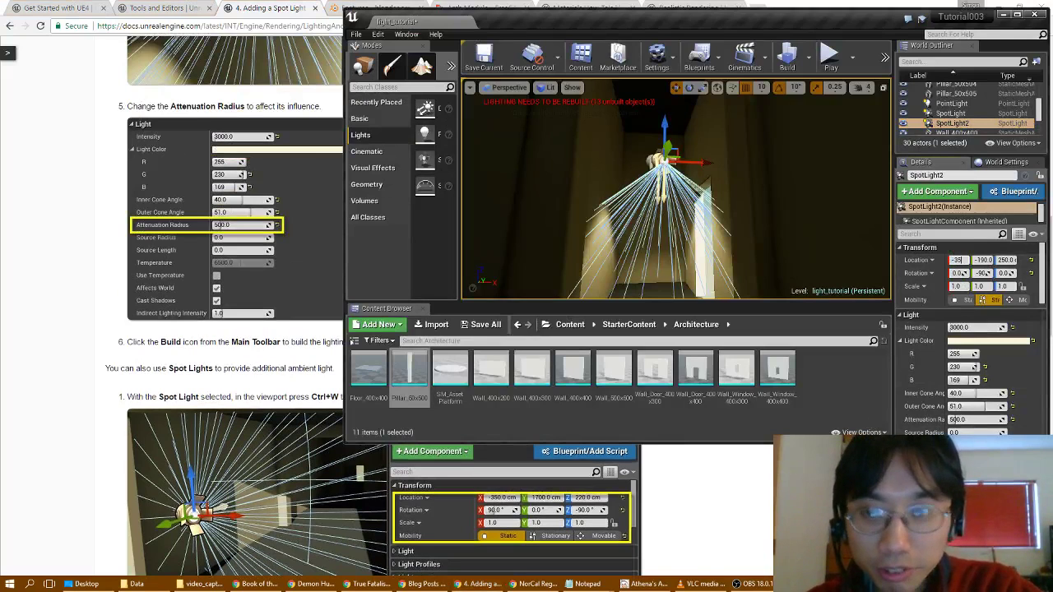
{"action": "type", "text": "0"}
{"action": "key", "text": "Tab"}
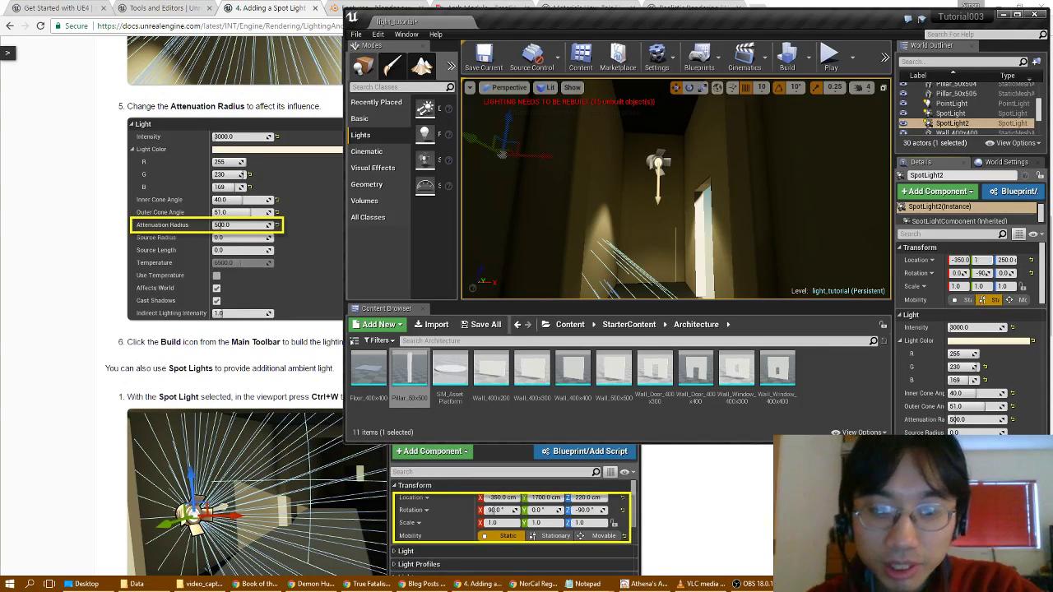
{"action": "type", "text": "1700"}
{"action": "key", "text": "Tab"}
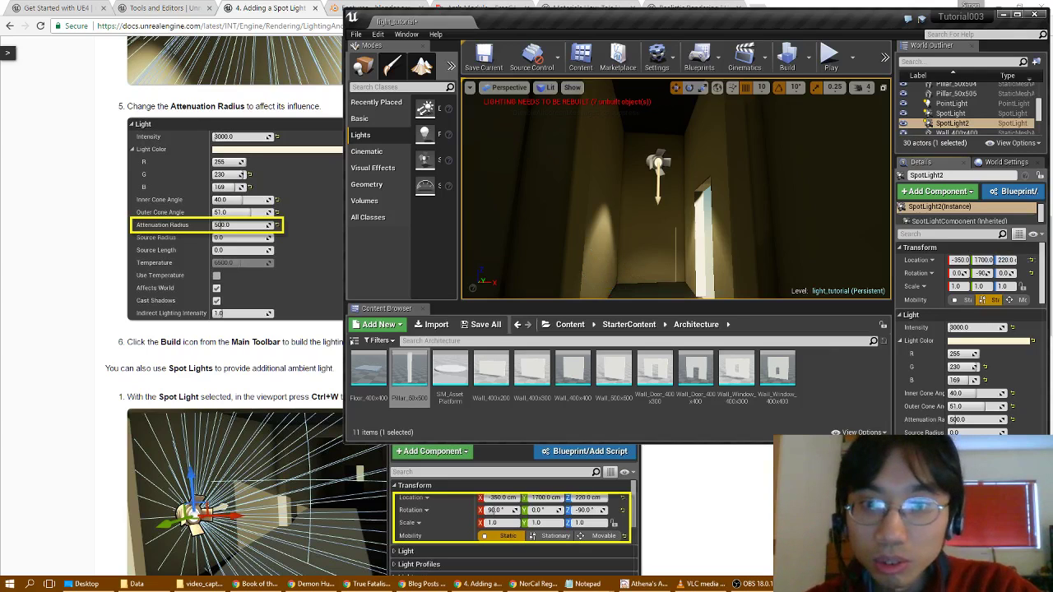
{"action": "key", "text": "Tab"}
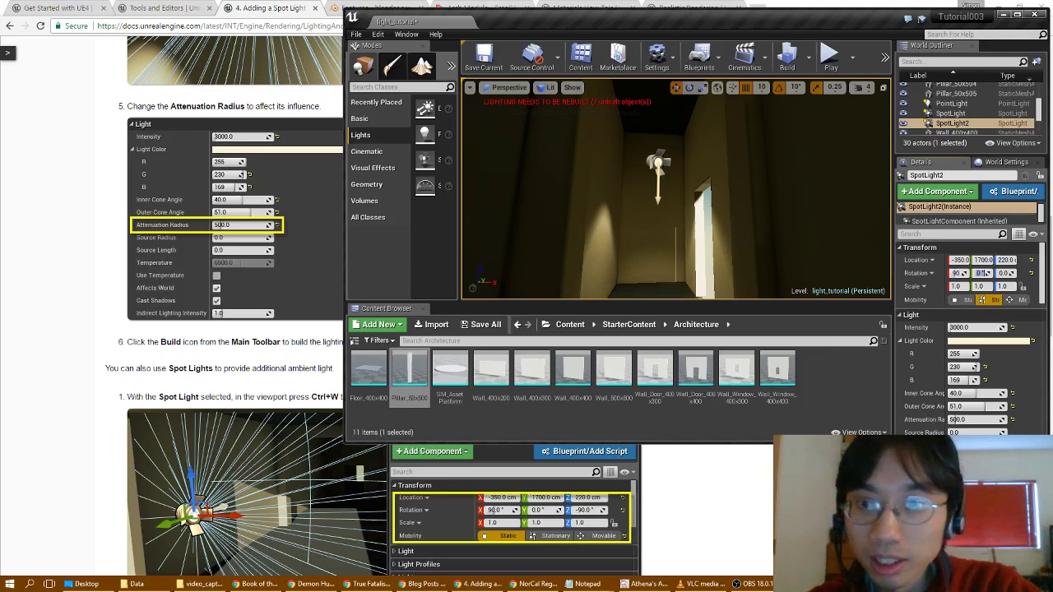
{"action": "key", "text": "Tab"}
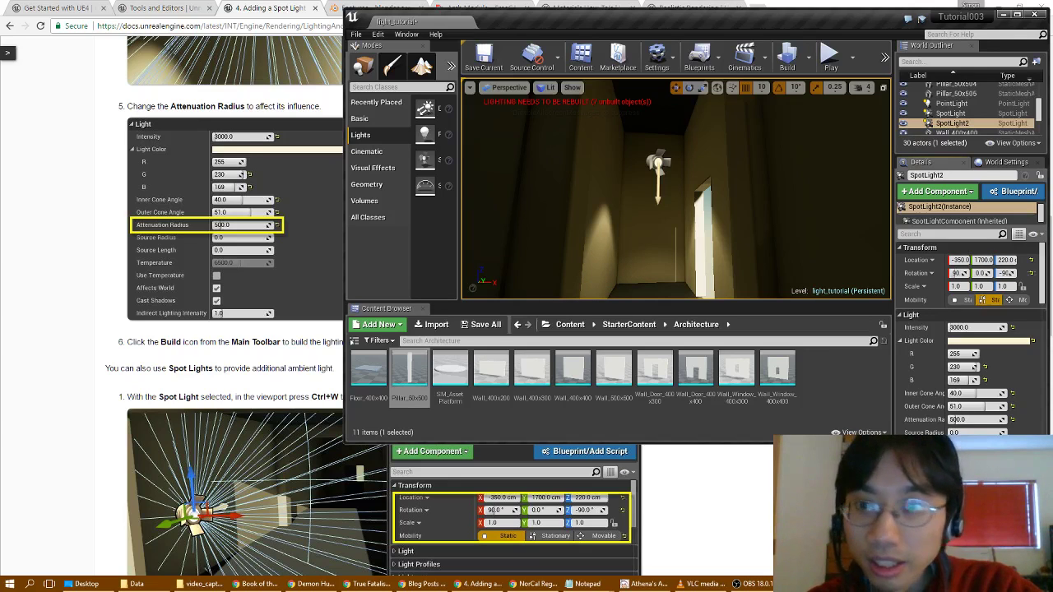
- Focus the viewport on SpotLight2 and examine its placement outside the apartment from an angle matching the guide's picture
{"action": "scroll", "coordinate": [767, 510], "scroll_direction": "down", "scroll_amount": 2}
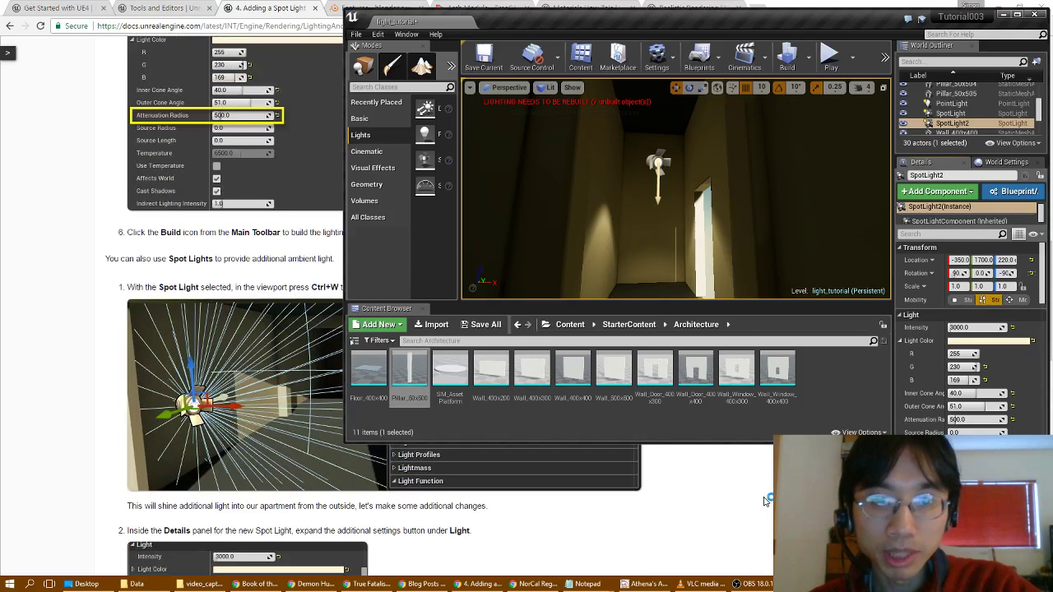
{"action": "key", "text": "f"}
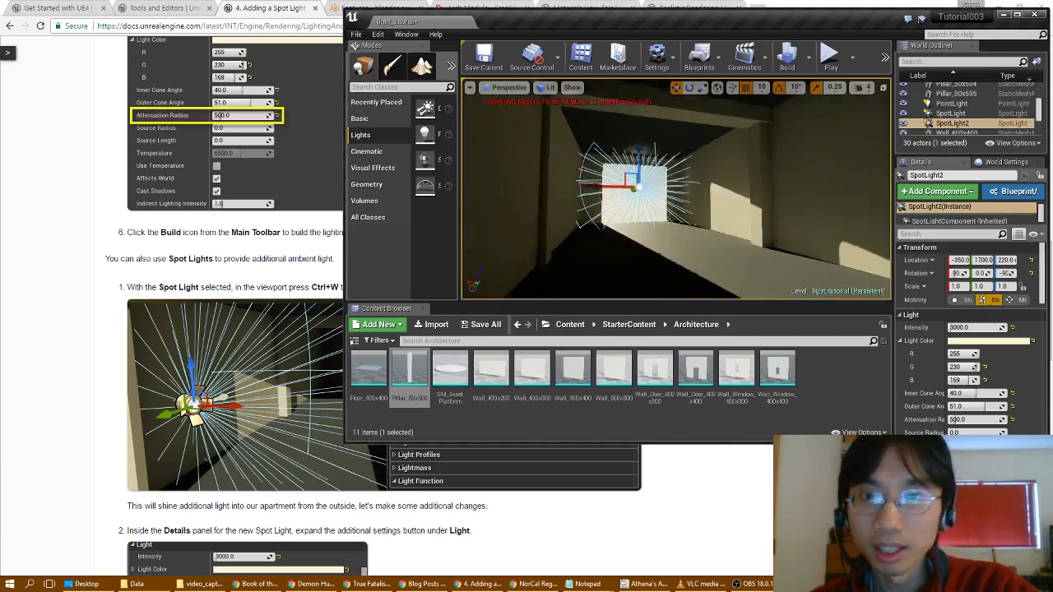
{"action": "right_click_drag", "start_coordinate": [677, 188], "coordinate": [536, 188]}
{"action": "right_click_drag", "start_coordinate": [676, 188], "coordinate": [783, 189]}
{"action": "key", "text": "a"}
{"action": "mouse_move", "coordinate": [621, 191]}
{"action": "right_mouse_down"}
{"action": "mouse_move", "coordinate": [592, 191]}
{"action": "mouse_move", "coordinate": [683, 191]}
{"action": "mouse_move", "coordinate": [635, 191]}
{"action": "right_mouse_up"}
{"action": "key", "text": "w"}
{"action": "key", "text": "w"}
{"action": "key", "text": "s"}
{"action": "key", "text": "w"}
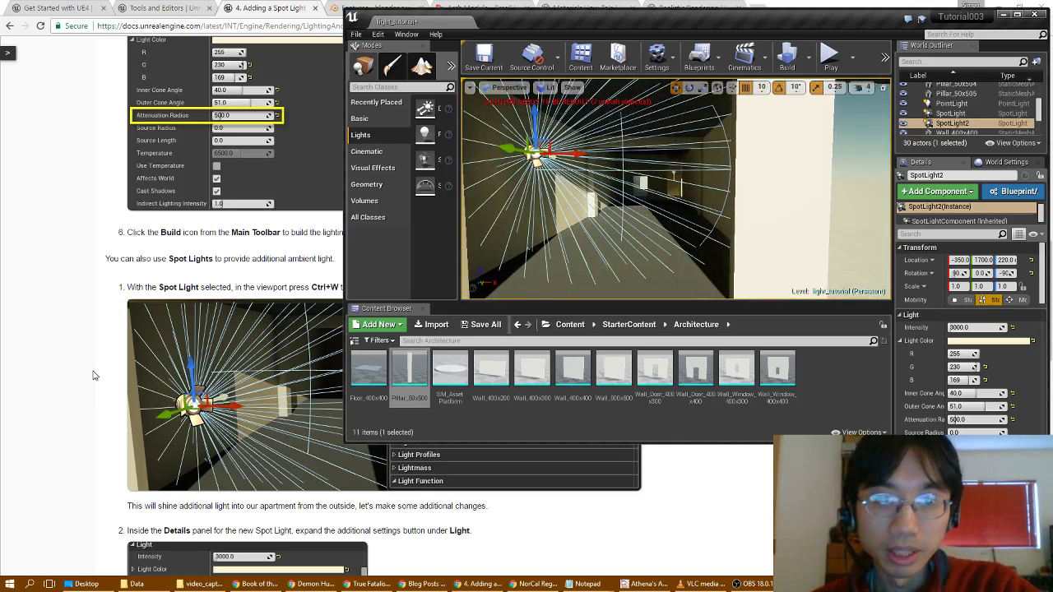
{"action": "scroll", "coordinate": [93, 375], "scroll_direction": "down", "scroll_amount": 2}
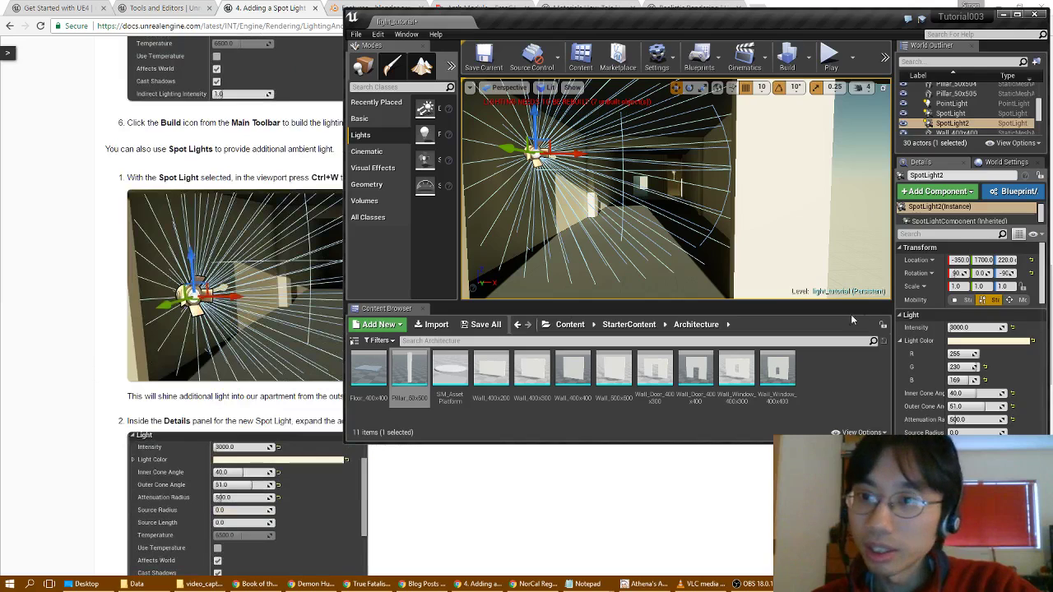
{"action": "left_click", "coordinate": [962, 354]}
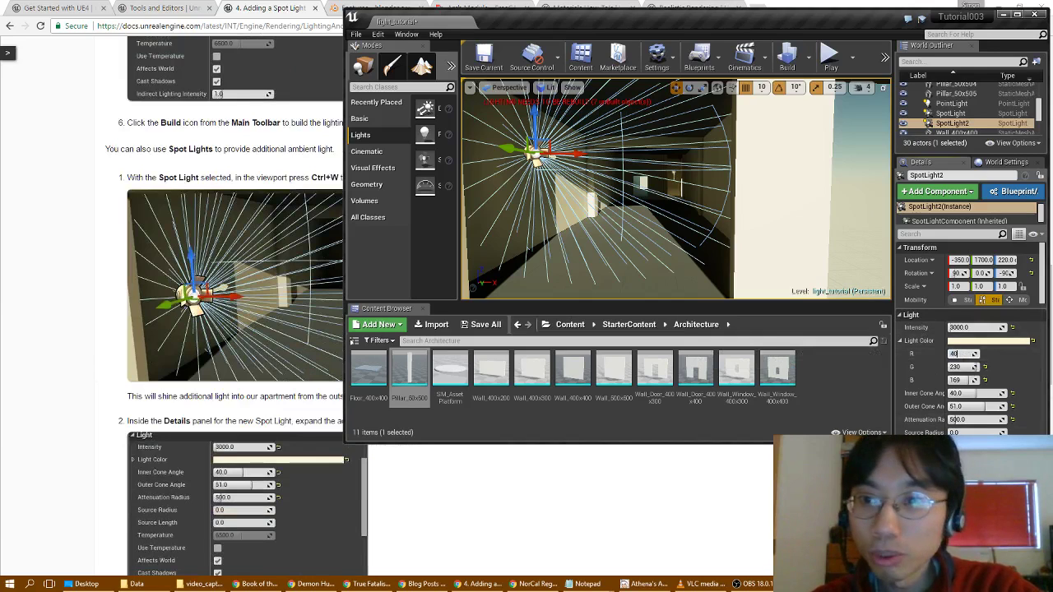
{"action": "type", "text": "40"}
{"action": "key", "text": "Tab"}
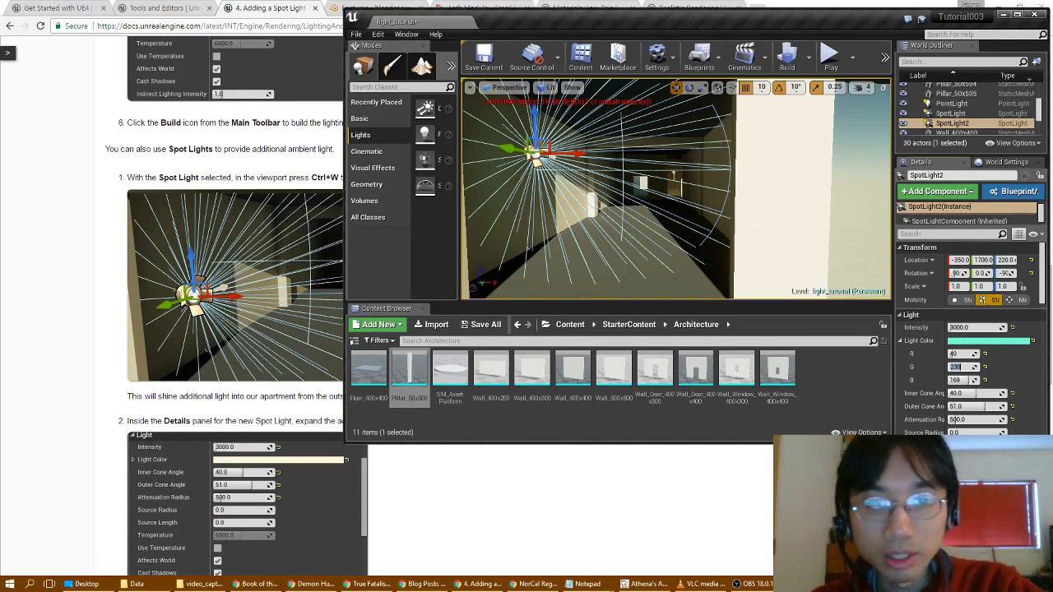
{"action": "key", "text": "ctrl+z"}
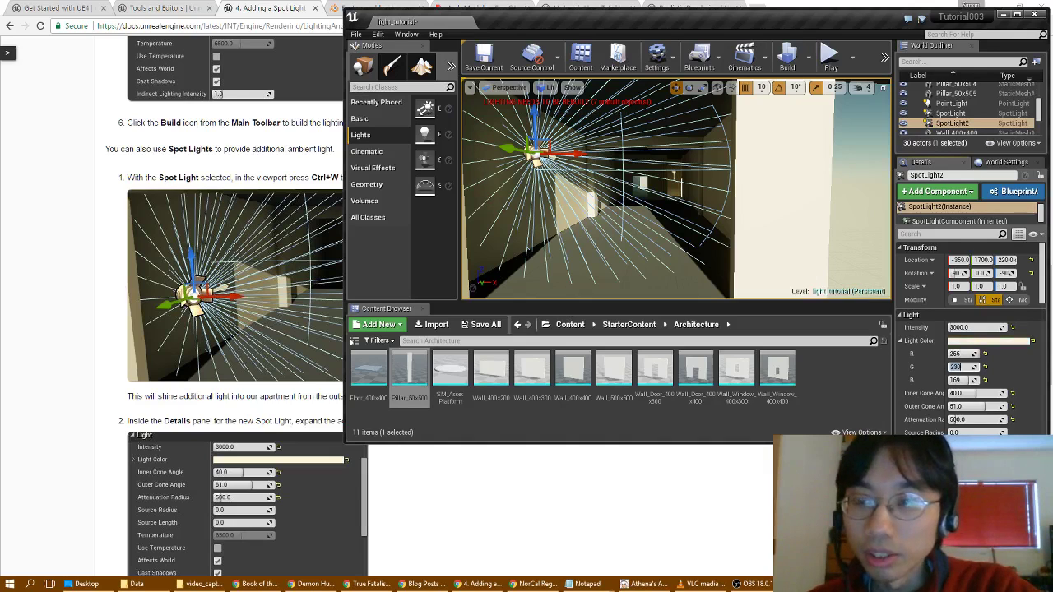
- Check SpotLight2's inner cone angle, outer cone angle and attenuation radius against the values in the guide
{"action": "left_click", "coordinate": [967, 393]}
{"action": "left_click", "coordinate": [975, 407]}
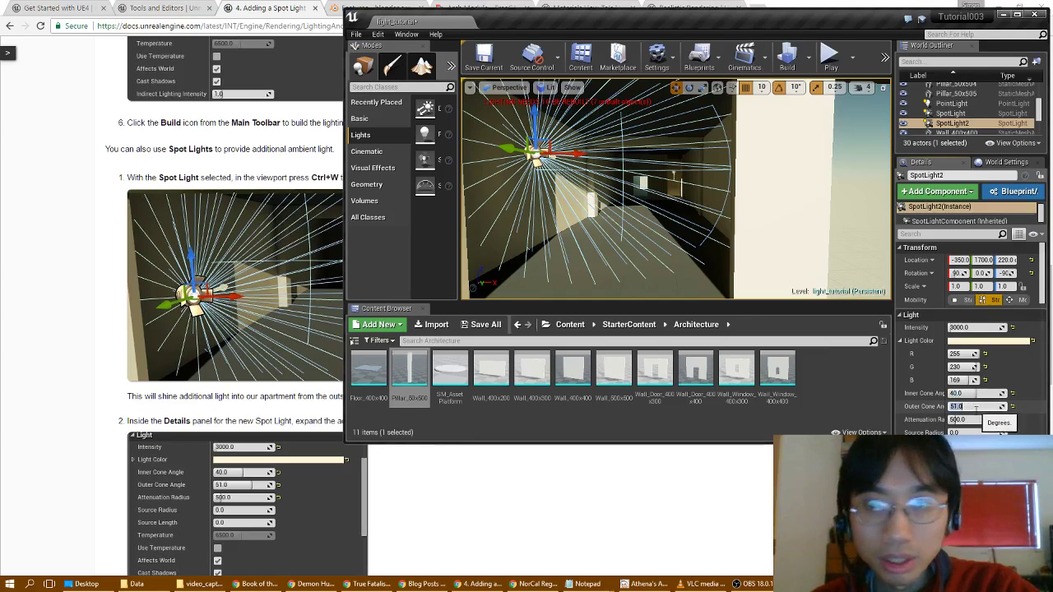
{"action": "left_click", "coordinate": [974, 419]}
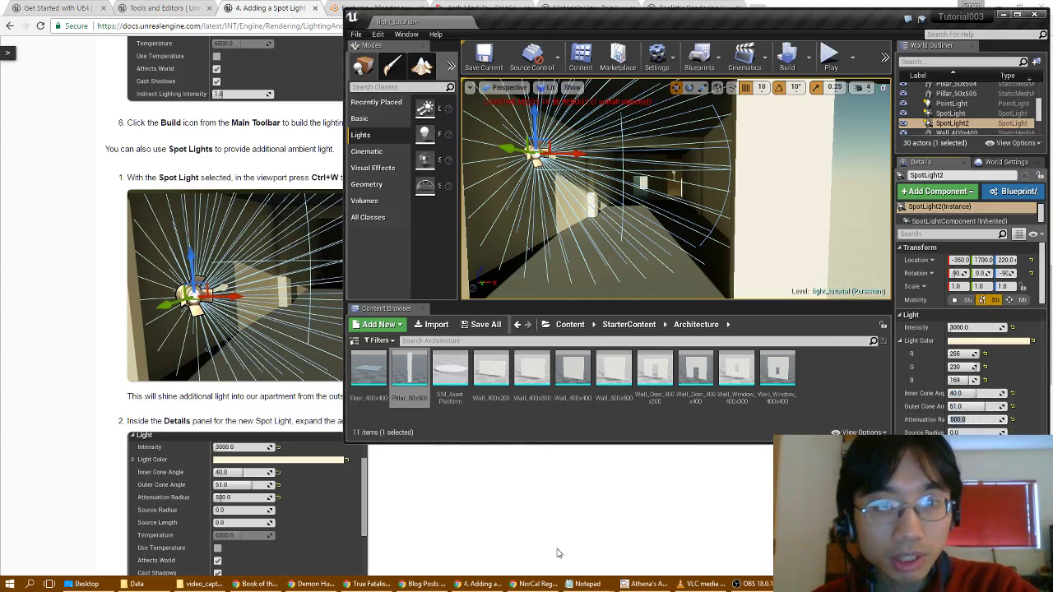
{"action": "scroll", "coordinate": [553, 555], "scroll_direction": "up", "scroll_amount": 1}
{"action": "key", "text": "Return"}
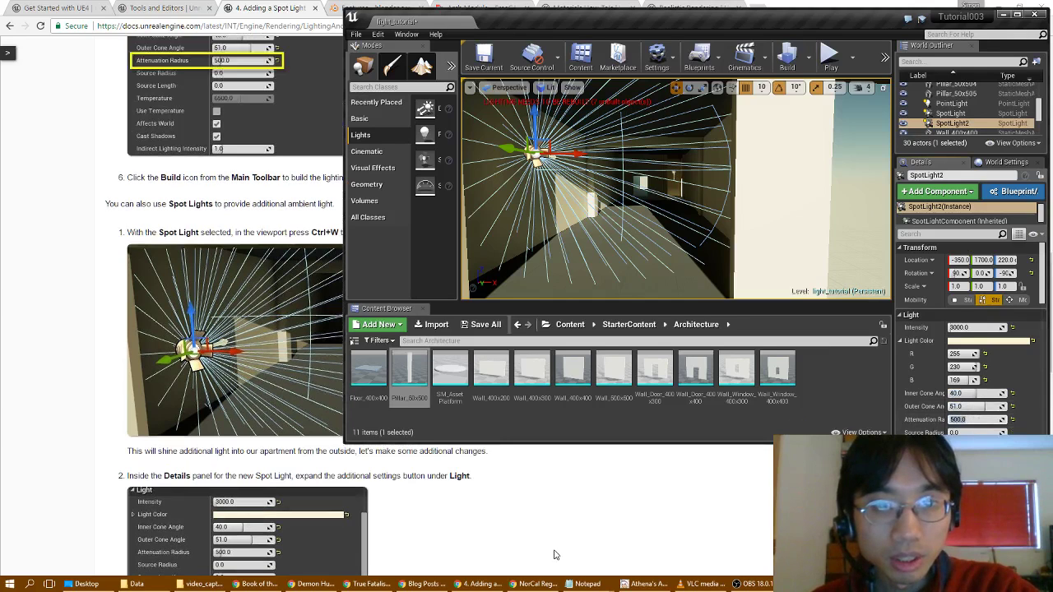
- Expand SpotLight2's advanced light settings and disable its Use Inverse Squared Falloff option
{"action": "scroll", "coordinate": [554, 555], "scroll_direction": "down", "scroll_amount": 3}
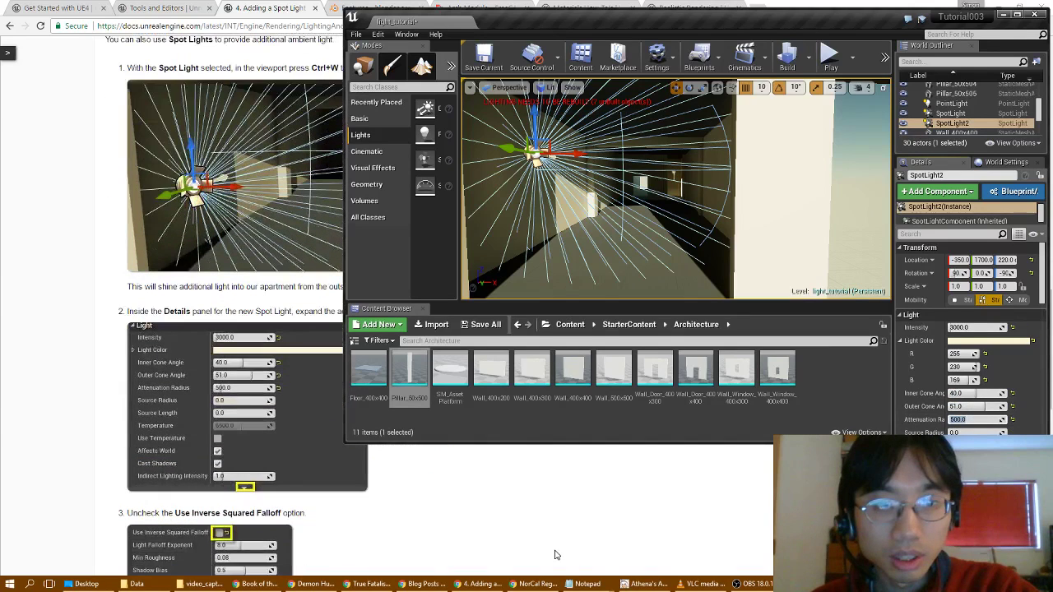
{"action": "scroll", "coordinate": [987, 415], "scroll_direction": "down", "scroll_amount": 3}
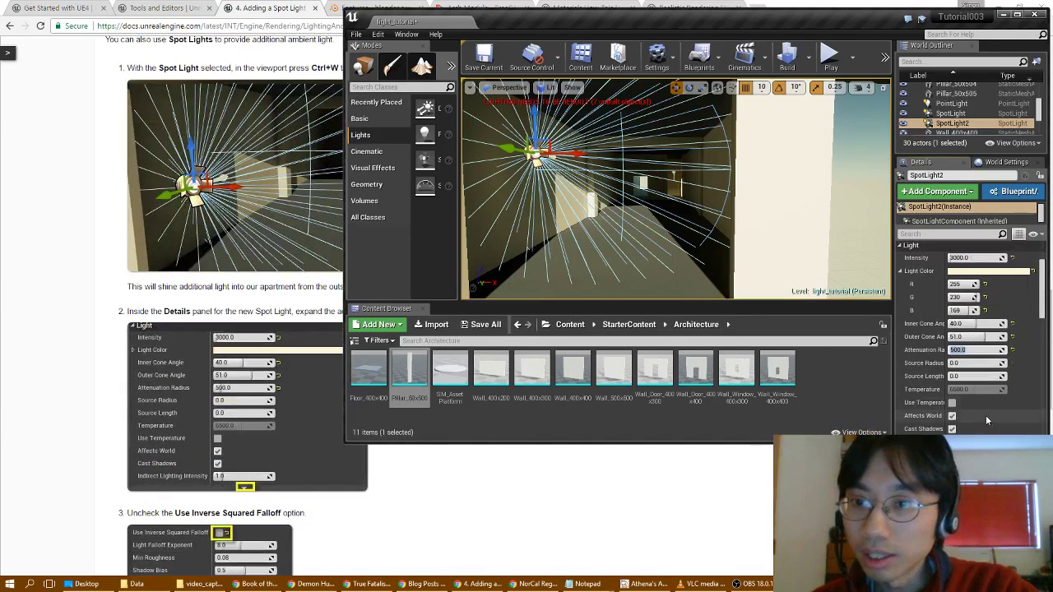
{"action": "left_click", "coordinate": [991, 417]}
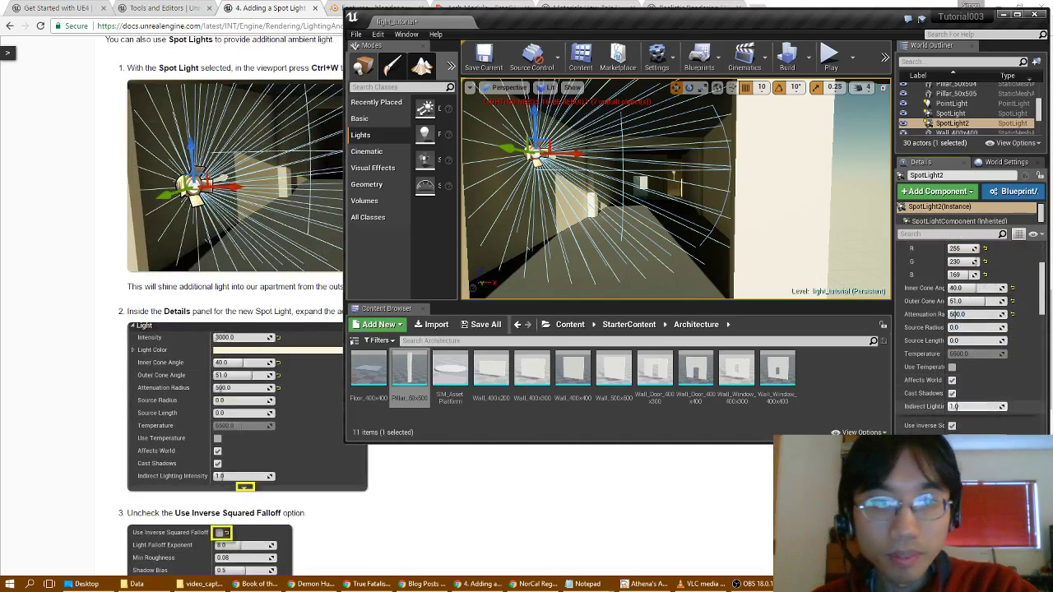
{"action": "scroll", "coordinate": [574, 533], "scroll_direction": "down", "scroll_amount": 1}
{"action": "scroll", "coordinate": [573, 533], "scroll_direction": "down", "scroll_amount": 1}
{"action": "scroll", "coordinate": [994, 378], "scroll_direction": "down", "scroll_amount": 1}
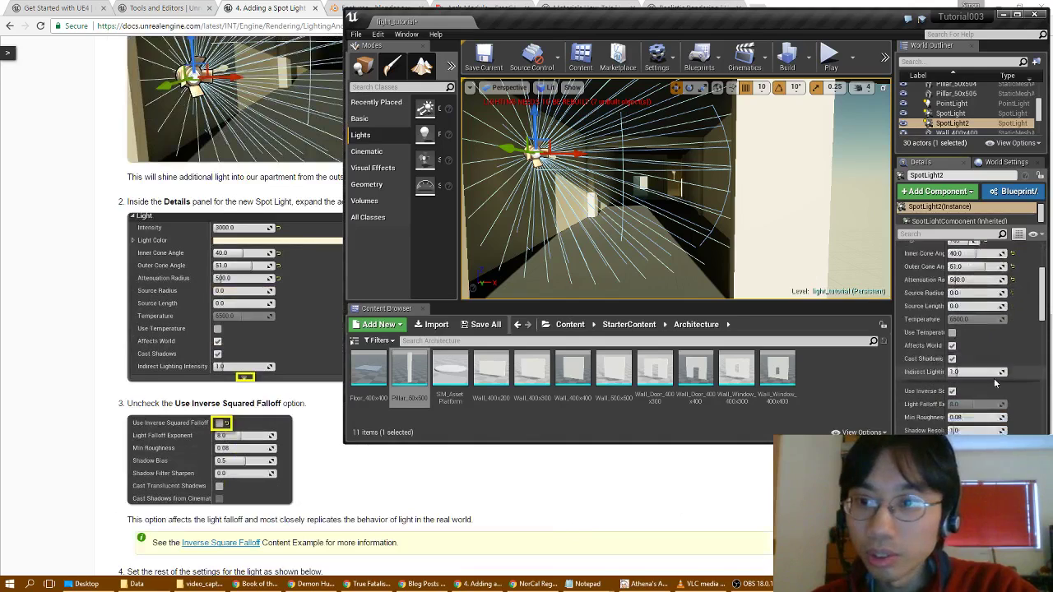
{"action": "left_click", "coordinate": [952, 392]}
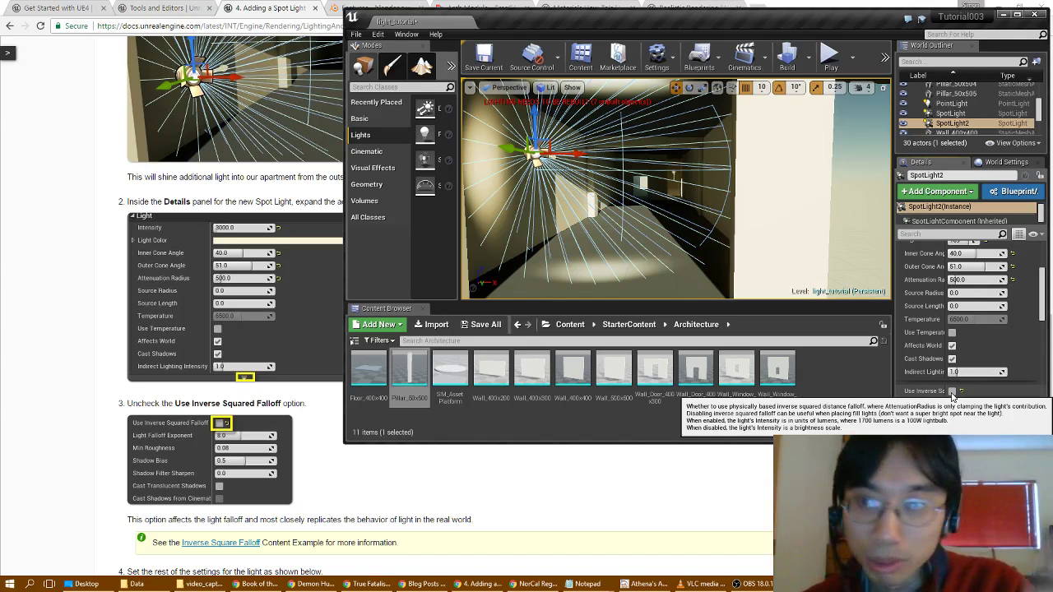
{"action": "scroll", "coordinate": [952, 374], "scroll_direction": "down", "scroll_amount": 1}
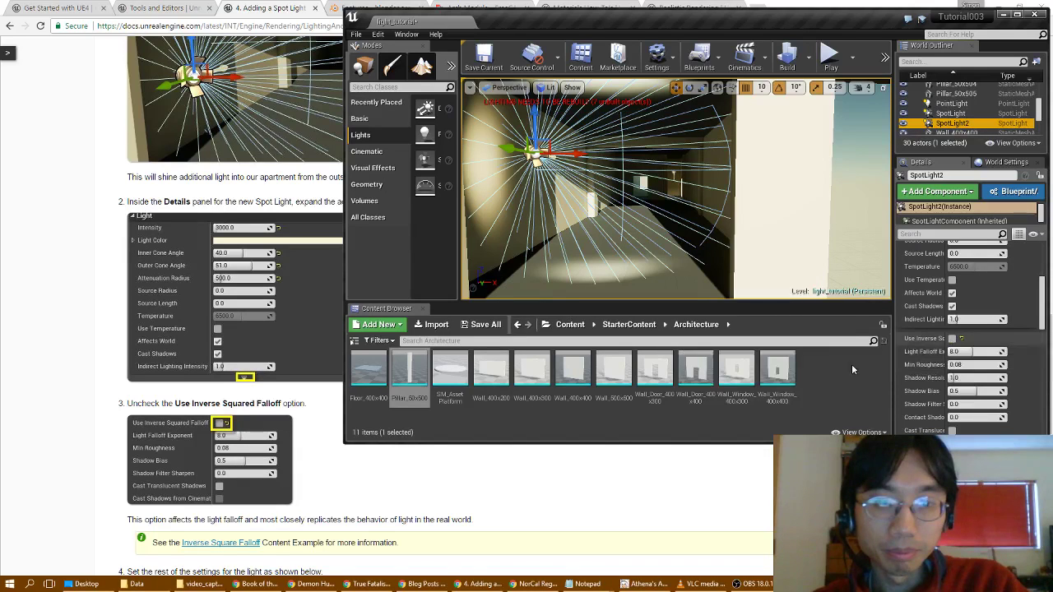
- Review the guide's linked Inverse Square Falloff content example in the browser, and close that page again
{"action": "left_click", "coordinate": [229, 546]}
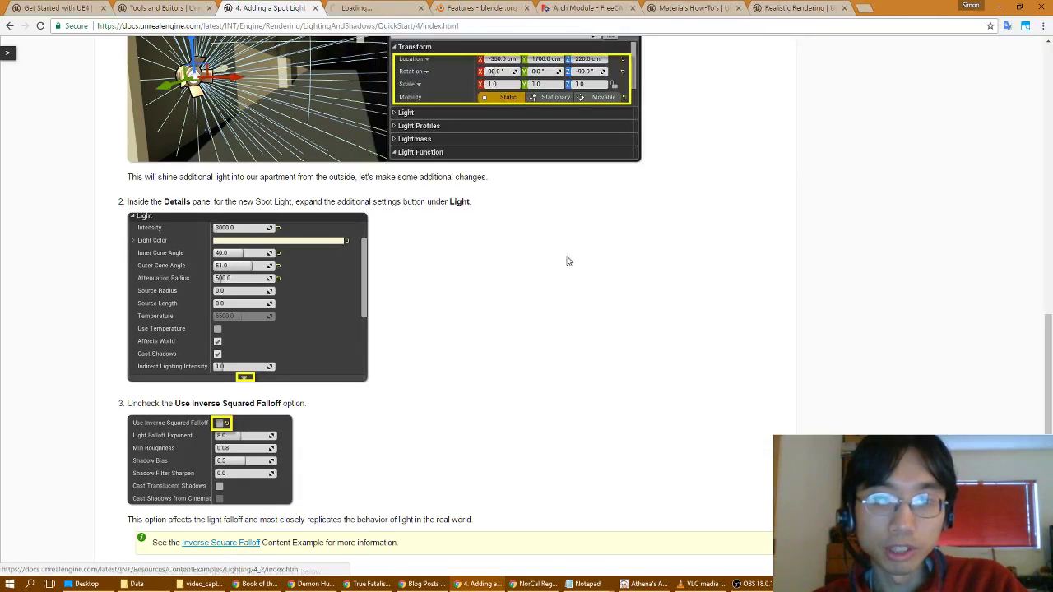
{"action": "left_click", "coordinate": [353, 10]}
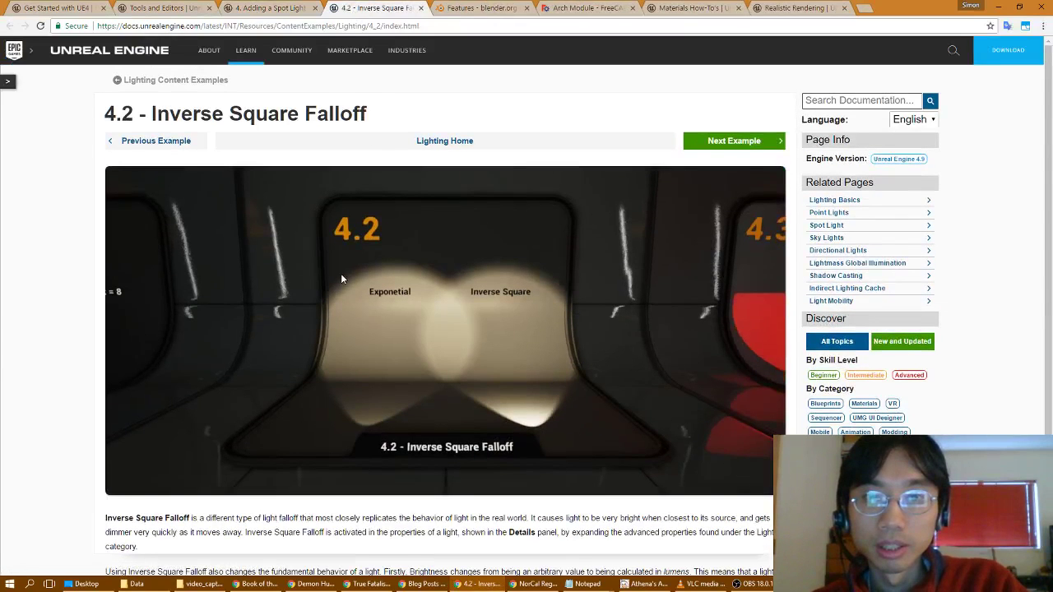
{"action": "scroll", "coordinate": [341, 278], "scroll_direction": "down", "scroll_amount": 1}
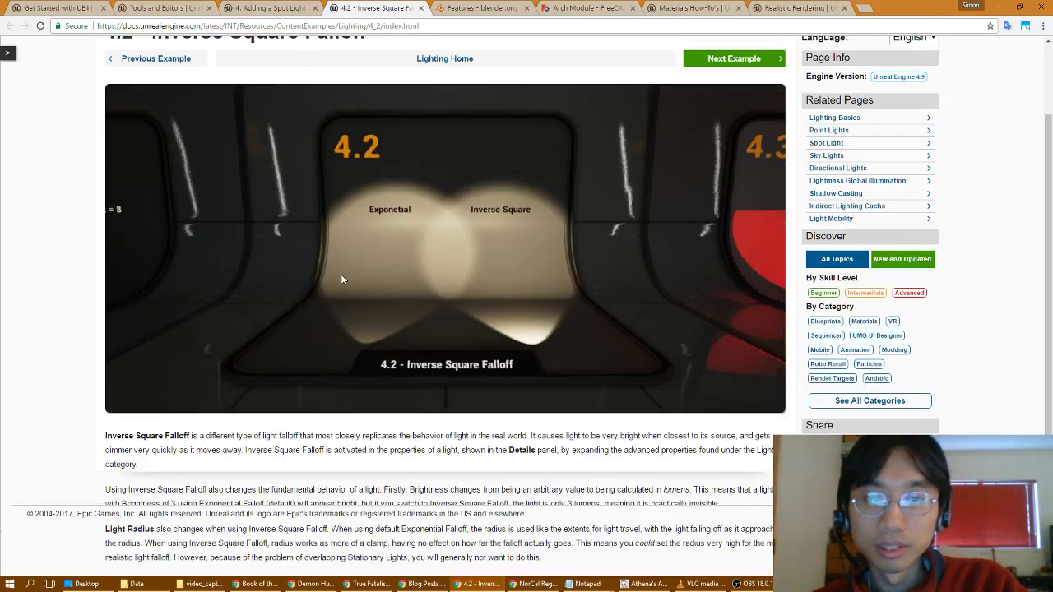
{"action": "scroll", "coordinate": [340, 274], "scroll_direction": "up", "scroll_amount": 1}
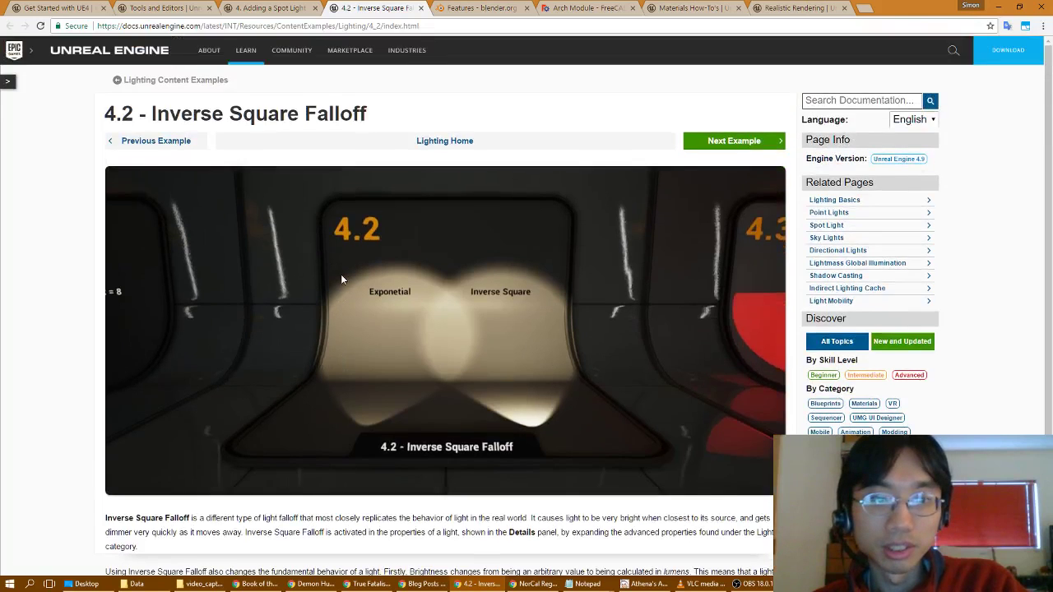
{"action": "scroll", "coordinate": [340, 274], "scroll_direction": "down", "scroll_amount": 1}
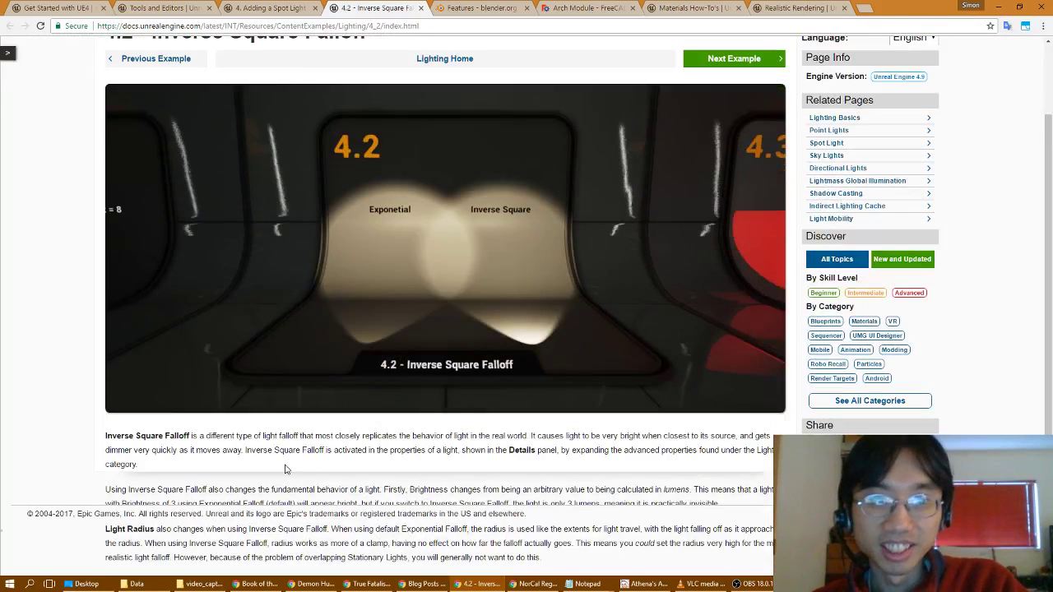
{"action": "left_click", "coordinate": [420, 7]}
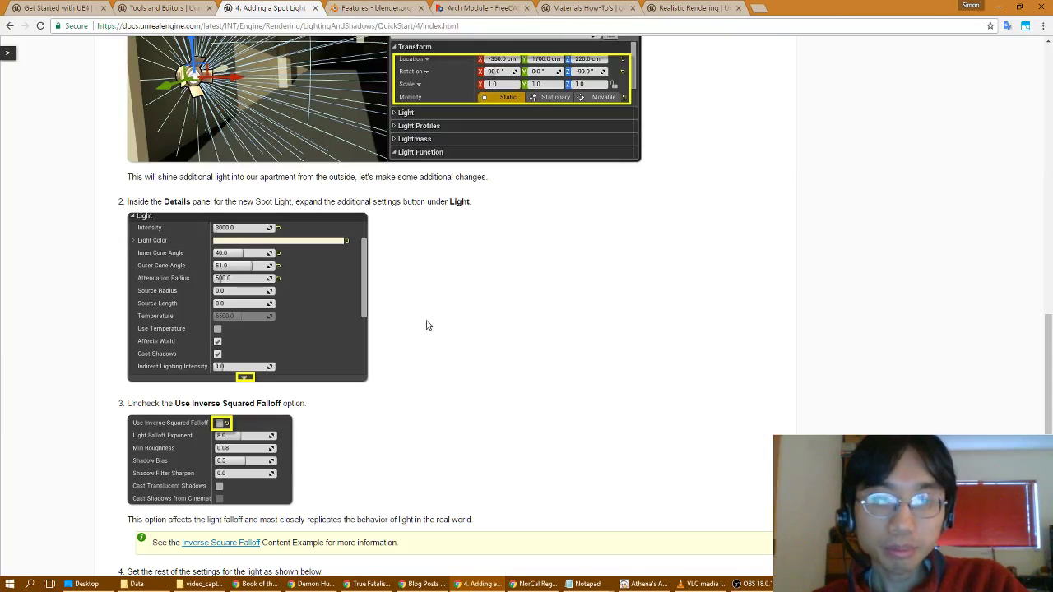
- Read the guide's step 4 light settings, and compare them with SpotLight2's advanced settings in the Unreal Editor
{"action": "scroll", "coordinate": [473, 341], "scroll_direction": "down", "scroll_amount": 4}
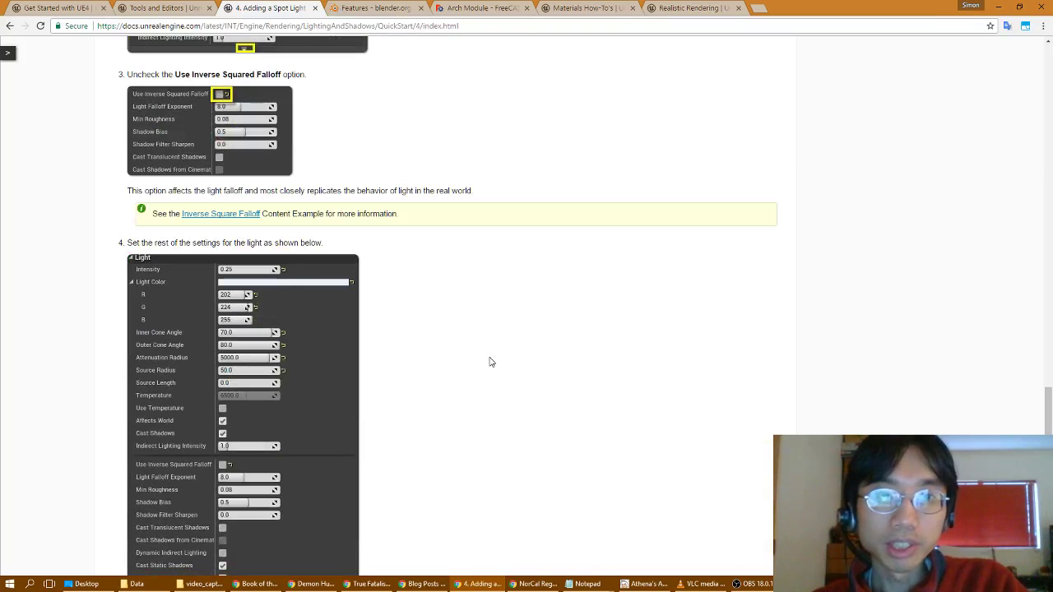
{"action": "scroll", "coordinate": [489, 361], "scroll_direction": "down", "scroll_amount": 1}
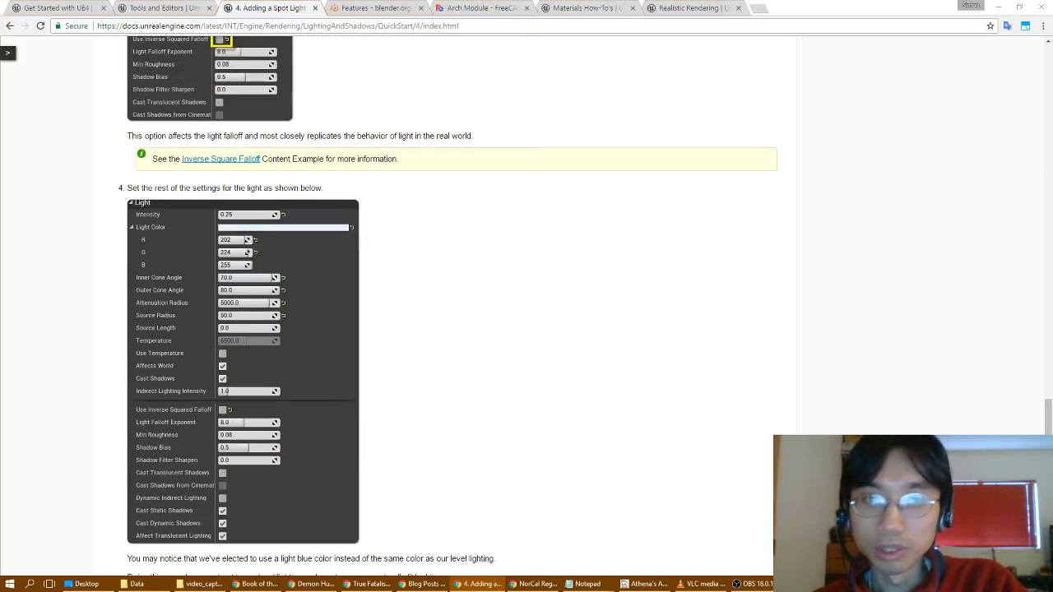
{"action": "key", "text": "alt+Tab"}
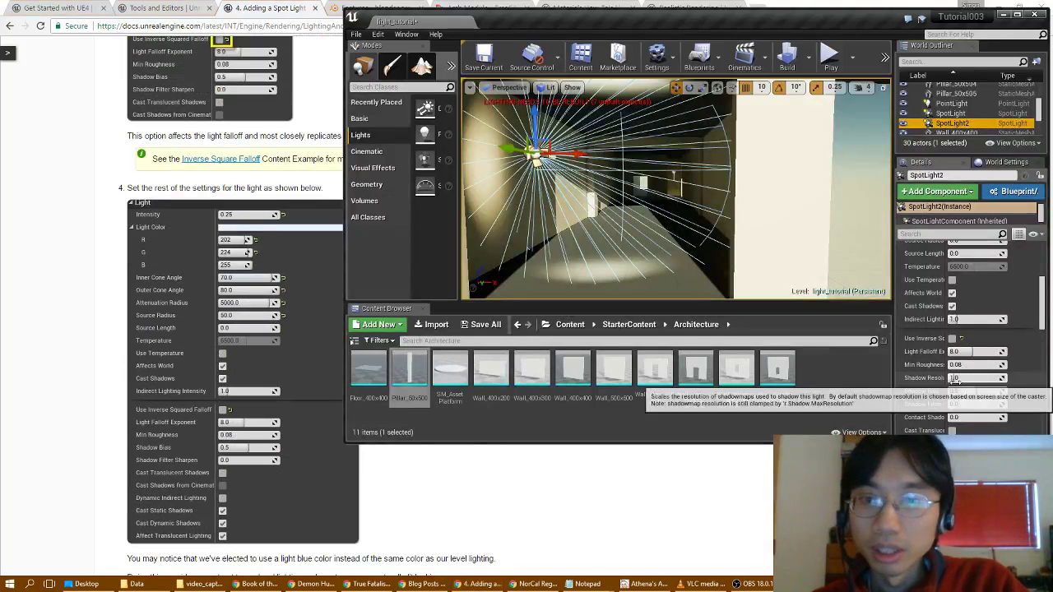
{"action": "scroll", "coordinate": [970, 399], "scroll_direction": "down", "scroll_amount": 1}
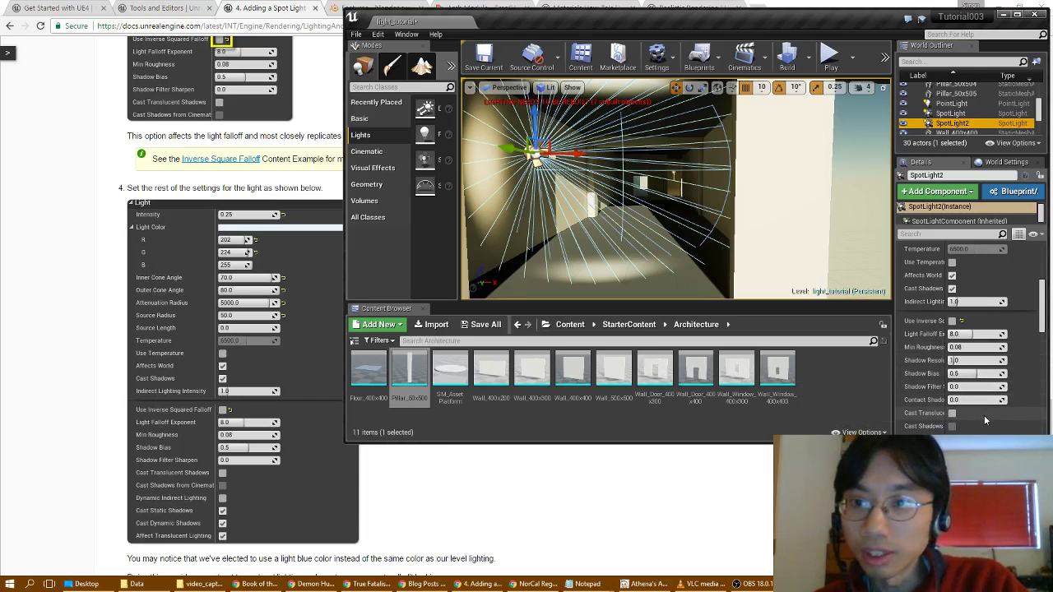
{"action": "scroll", "coordinate": [983, 416], "scroll_direction": "down", "scroll_amount": 5}
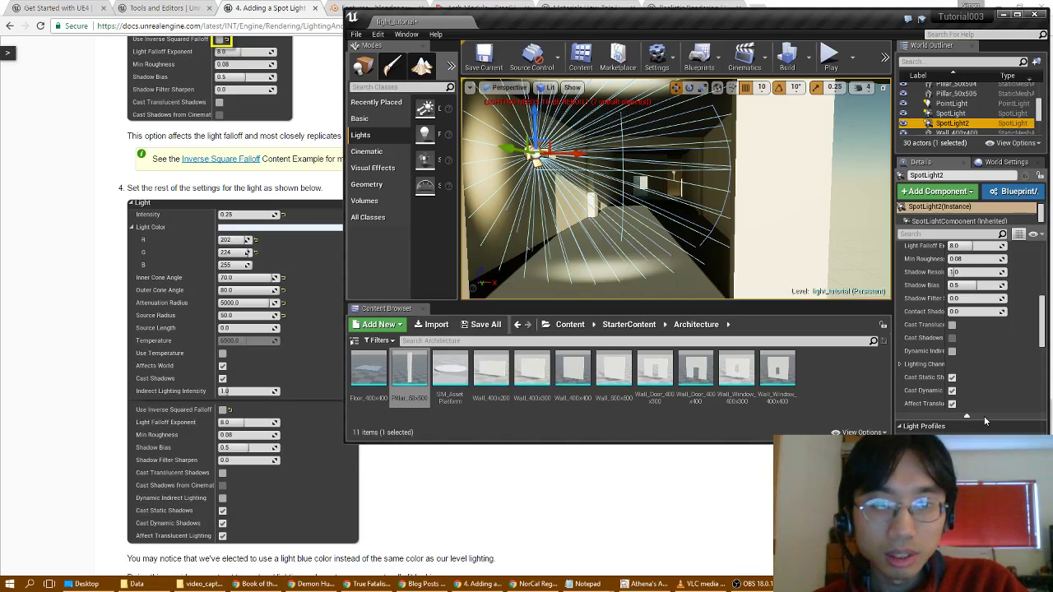
{"action": "scroll", "coordinate": [1004, 375], "scroll_direction": "up", "scroll_amount": 6}
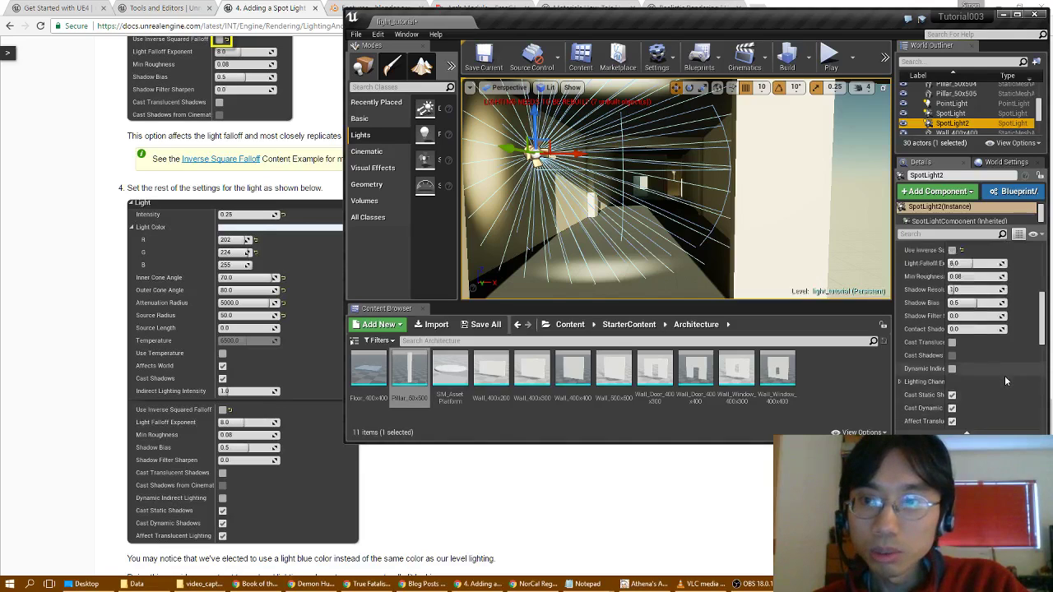
{"action": "scroll", "coordinate": [1004, 377], "scroll_direction": "up", "scroll_amount": 5}
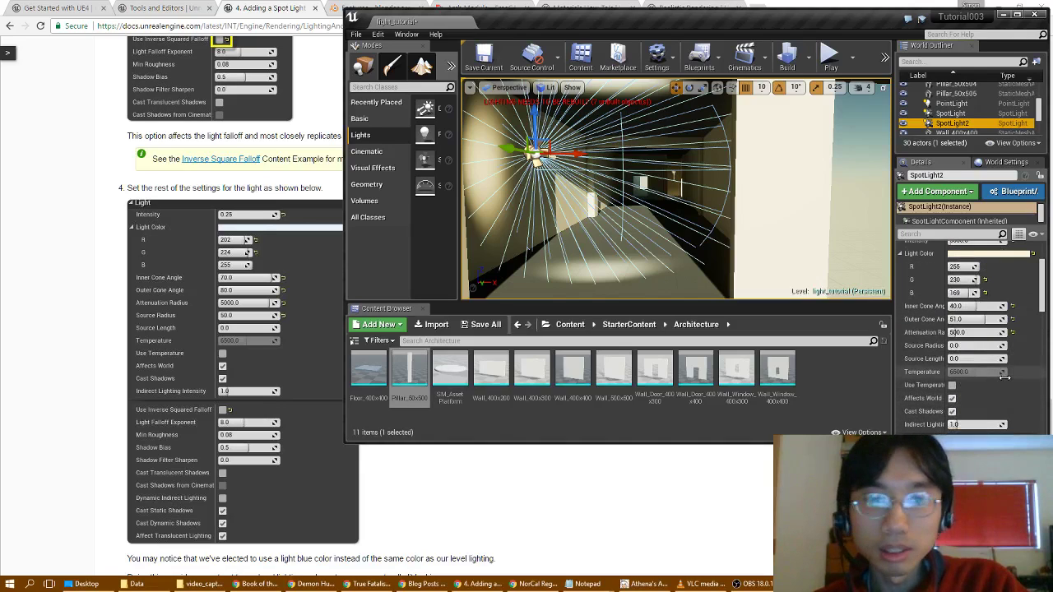
- Set SpotLight2's light intensity to 0.25
{"action": "left_click", "coordinate": [958, 266]}
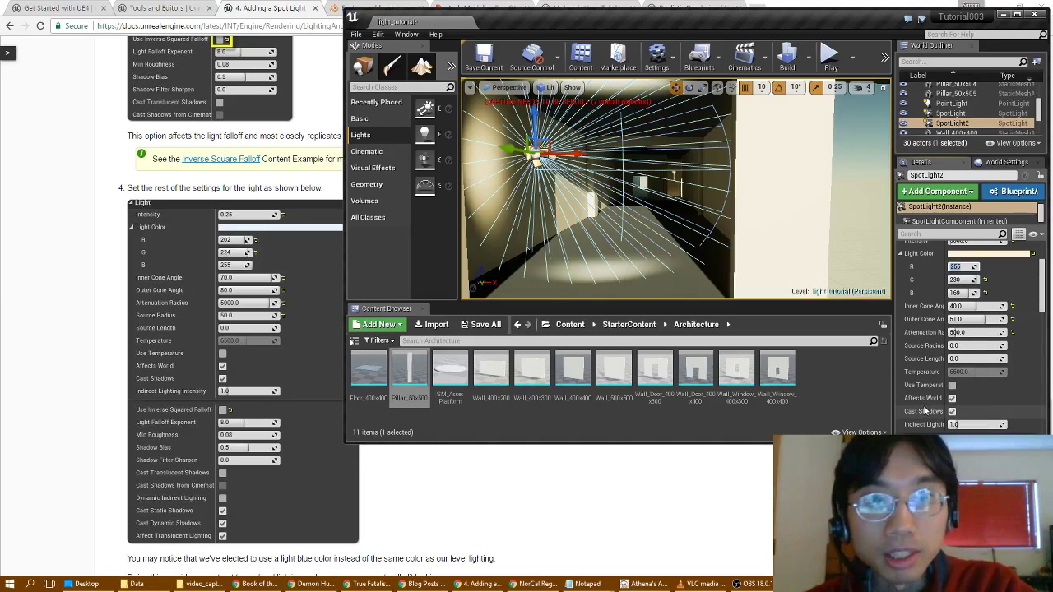
{"action": "scroll", "coordinate": [954, 346], "scroll_direction": "up", "scroll_amount": 1}
{"action": "left_click", "coordinate": [981, 258]}
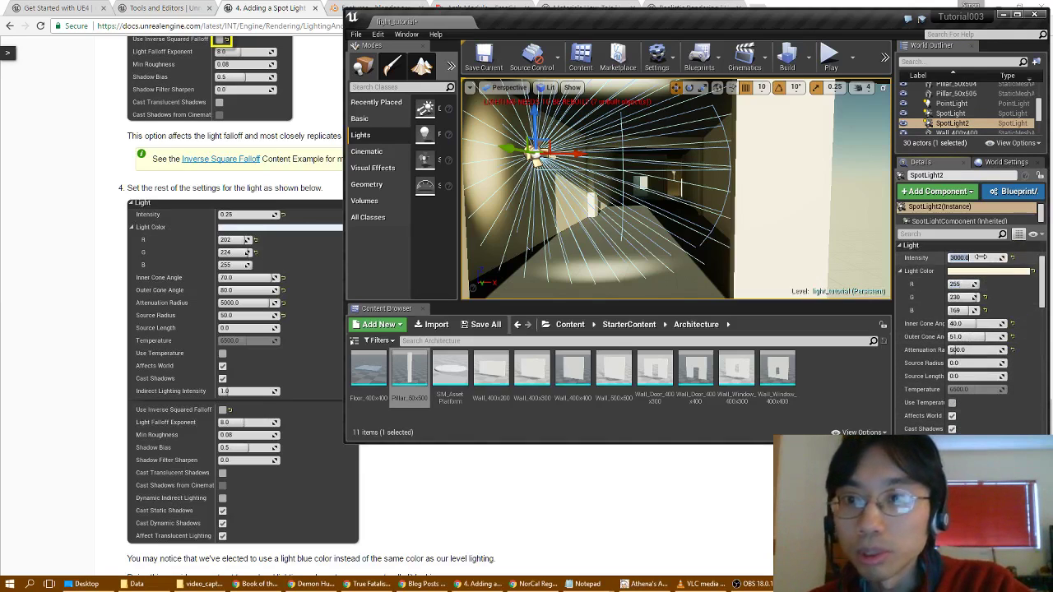
{"action": "type", "text": "2"}
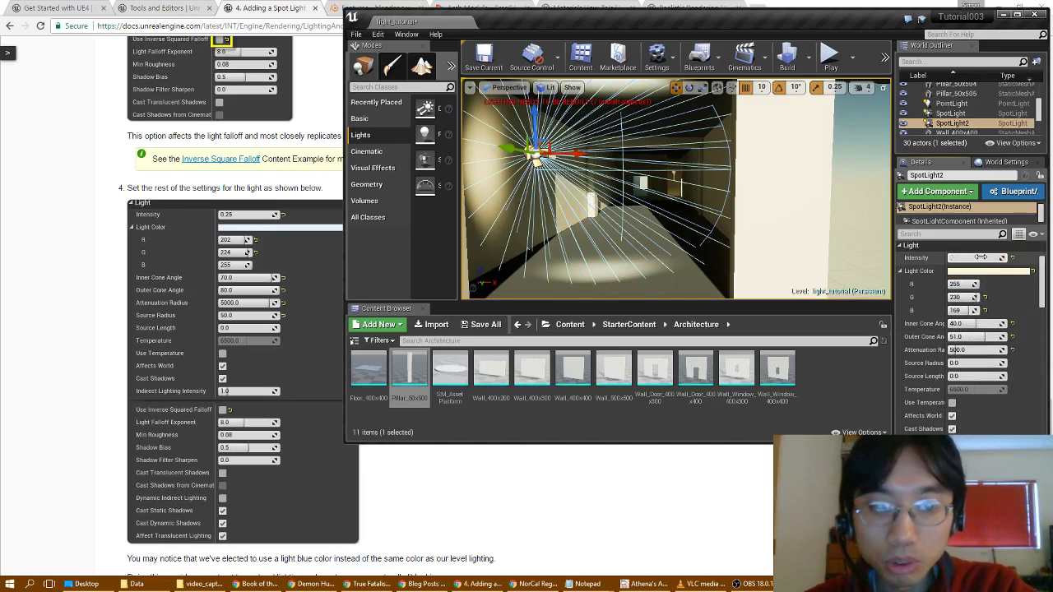
{"action": "type", "text": "5"}
{"action": "key", "text": "Tab"}
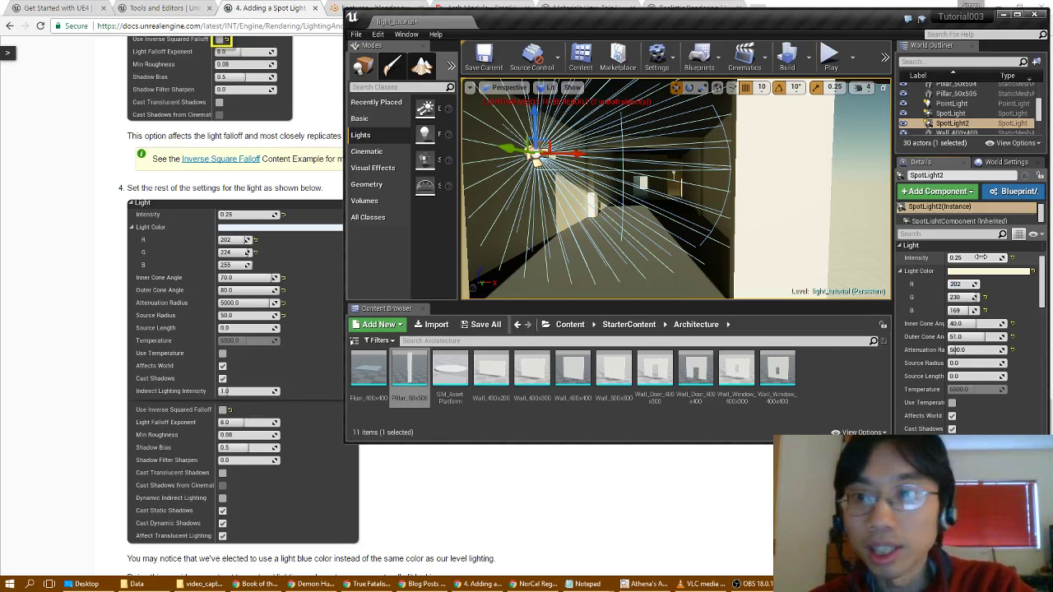
- Set SpotLight2's light colour to R 202, G 224, B 255
{"action": "type", "text": "202"}
{"action": "key", "text": "Tab"}
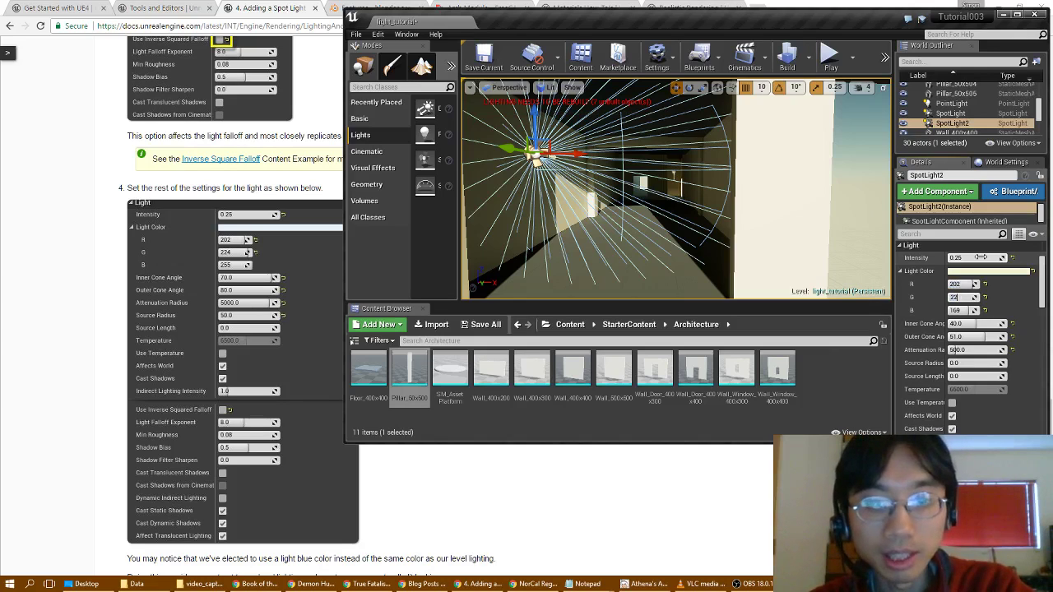
{"action": "type", "text": "224"}
{"action": "key", "text": "Tab"}
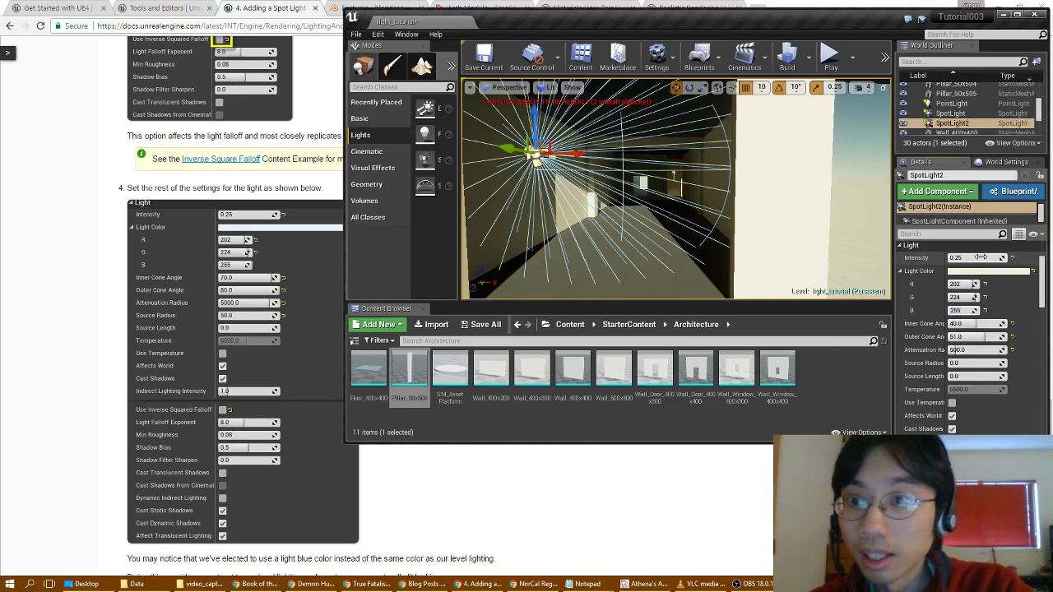
{"action": "key", "text": "Tab"}
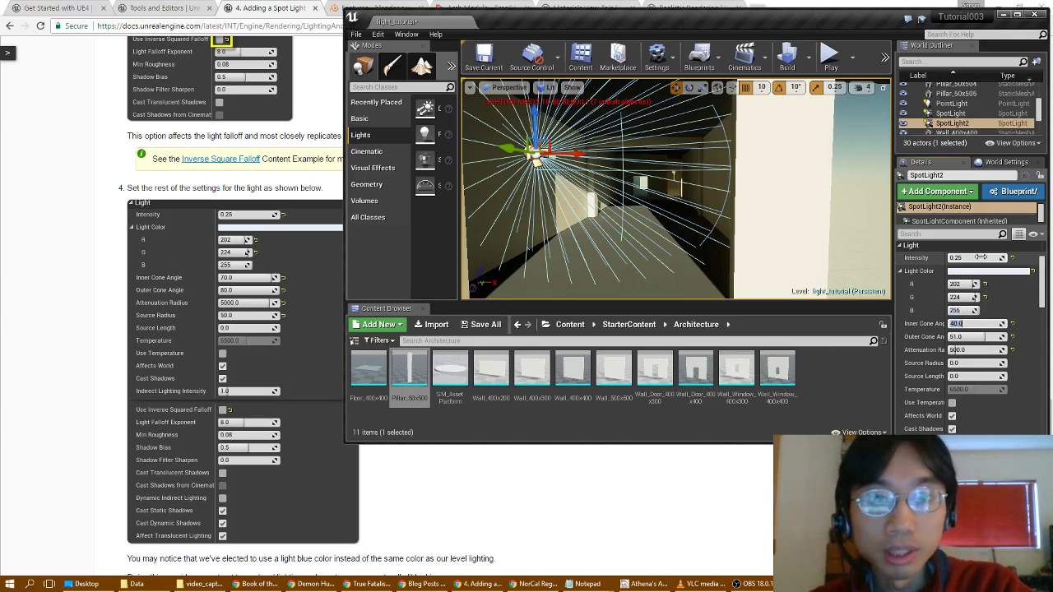
- Set SpotLight2's inner cone angle to 70, outer cone angle to 80, attenuation radius to 5000 and source radius to 50
{"action": "type", "text": "70"}
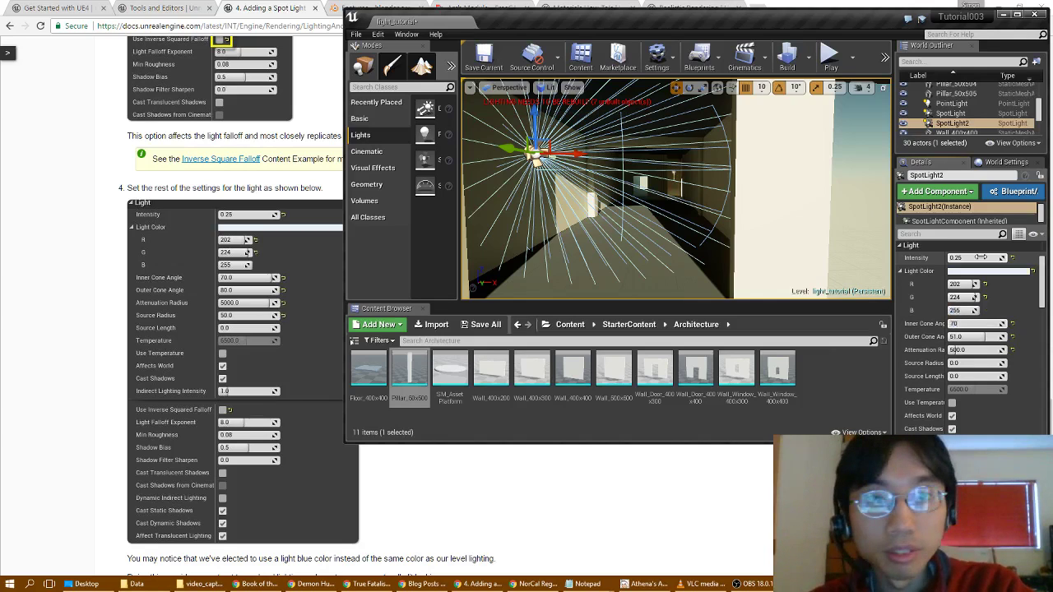
{"action": "key", "text": "Tab"}
{"action": "type", "text": "80"}
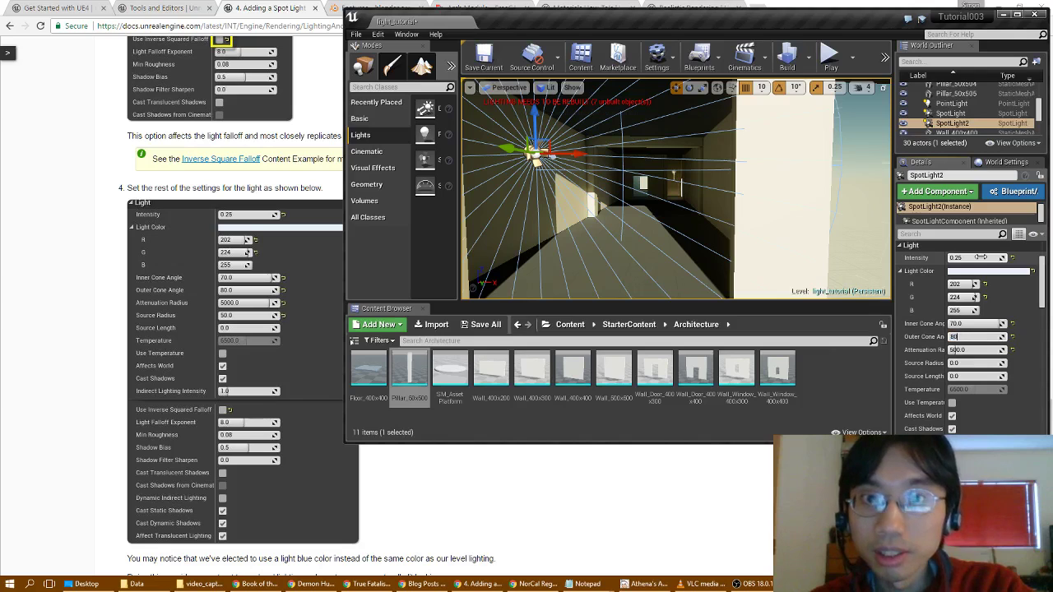
{"action": "key", "text": "Tab"}
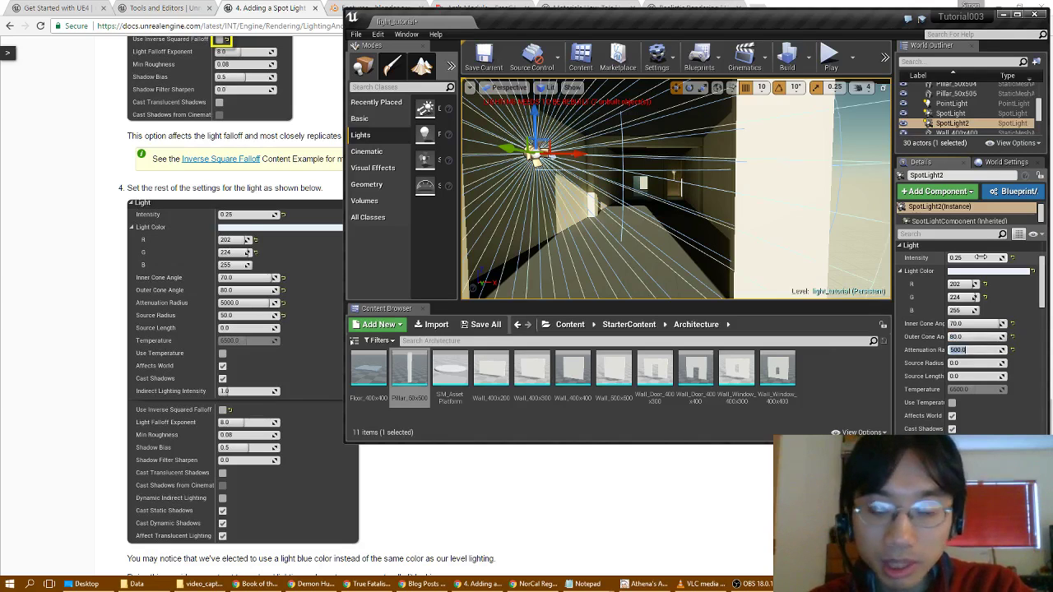
{"action": "type", "text": "5000"}
{"action": "key", "text": "Tab"}
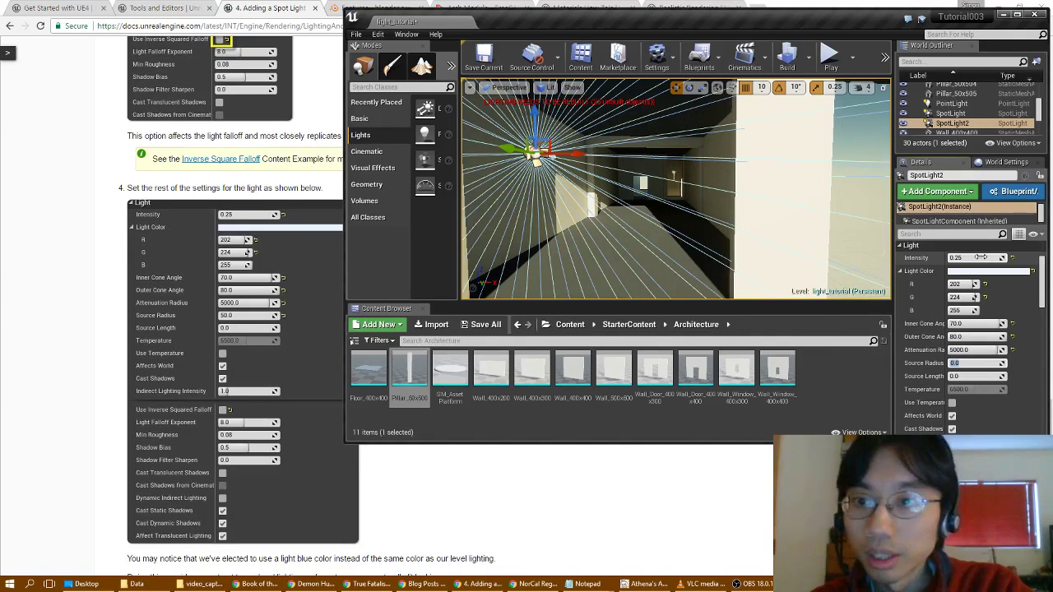
{"action": "type", "text": "50"}
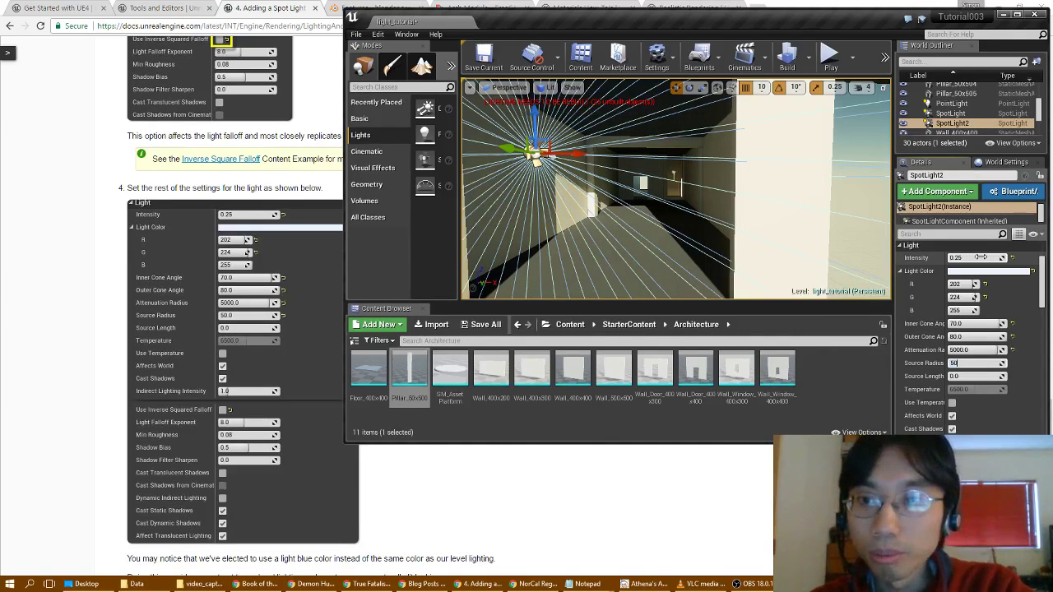
{"action": "key", "text": "Tab"}
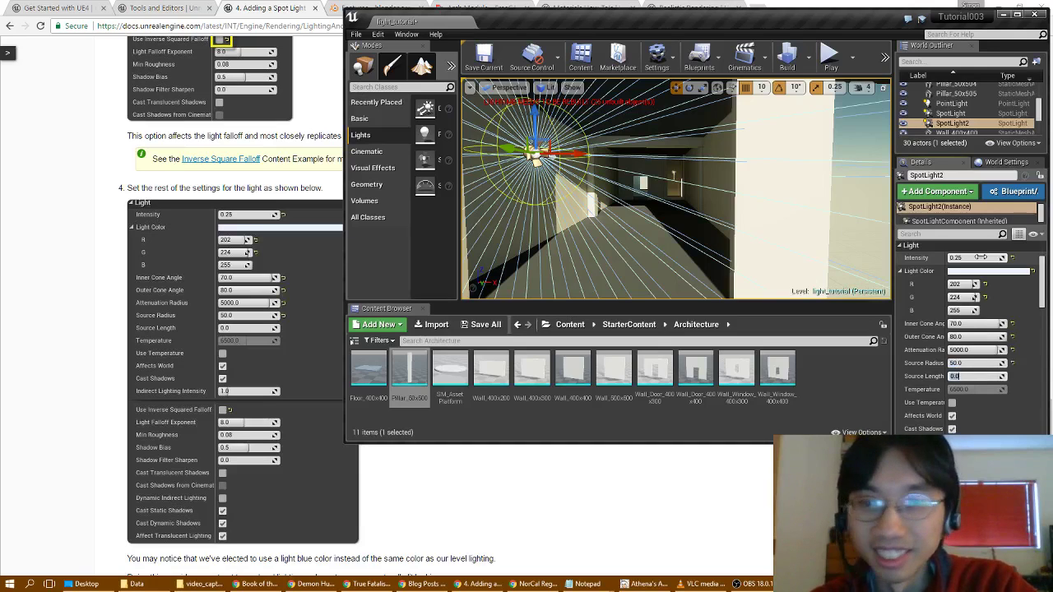
- Read the guide's closing notes on ambient spot lighting, and open its next page, Light Quality and Reflections
{"action": "scroll", "coordinate": [1002, 342], "scroll_direction": "down", "scroll_amount": 1}
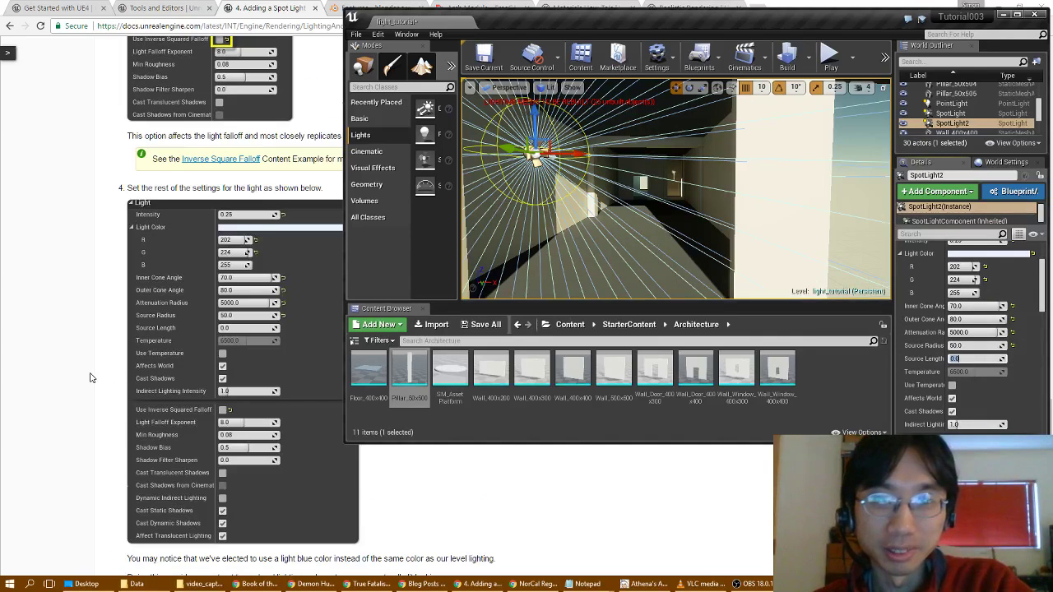
{"action": "scroll", "coordinate": [92, 378], "scroll_direction": "down", "scroll_amount": 2}
{"action": "scroll", "coordinate": [91, 377], "scroll_direction": "up", "scroll_amount": 1}
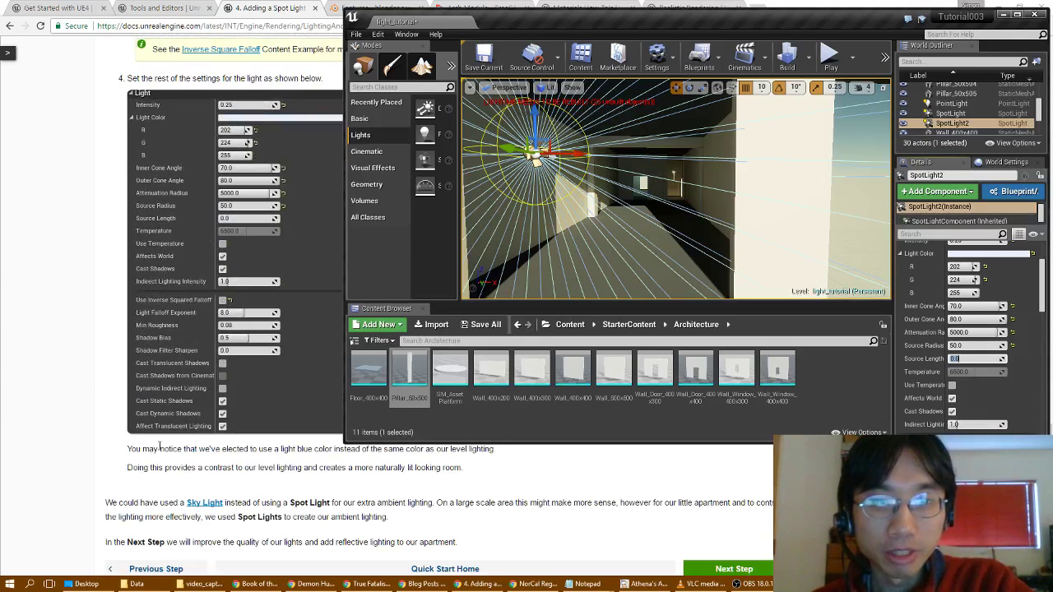
{"action": "scroll", "coordinate": [177, 462], "scroll_direction": "up", "scroll_amount": 1}
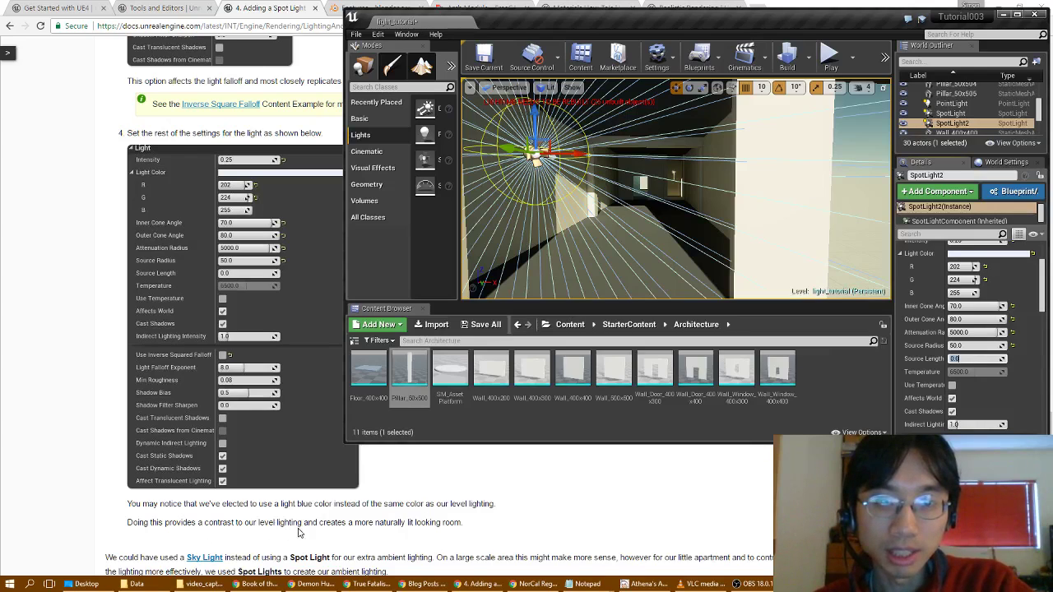
{"action": "scroll", "coordinate": [334, 527], "scroll_direction": "down", "scroll_amount": 1}
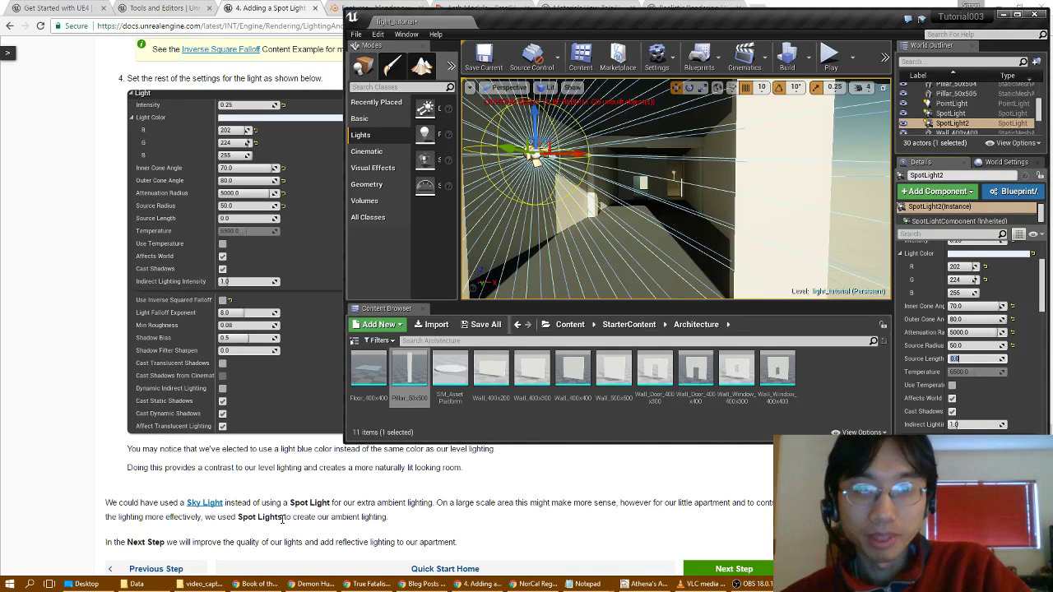
{"action": "scroll", "coordinate": [284, 518], "scroll_direction": "down", "scroll_amount": 1}
{"action": "left_click", "coordinate": [726, 516]}
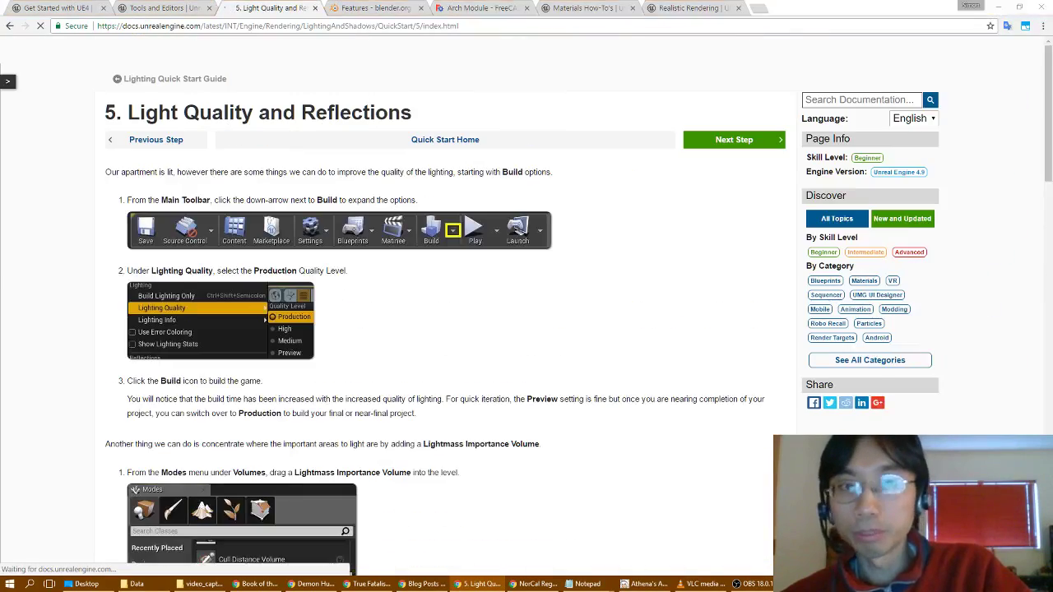
- Return to the maximized Unreal Editor, build the level with SpotLight2's new settings, and close the message log
{"action": "key", "text": "alt+Tab"}
{"action": "double_click", "coordinate": [750, 19]}
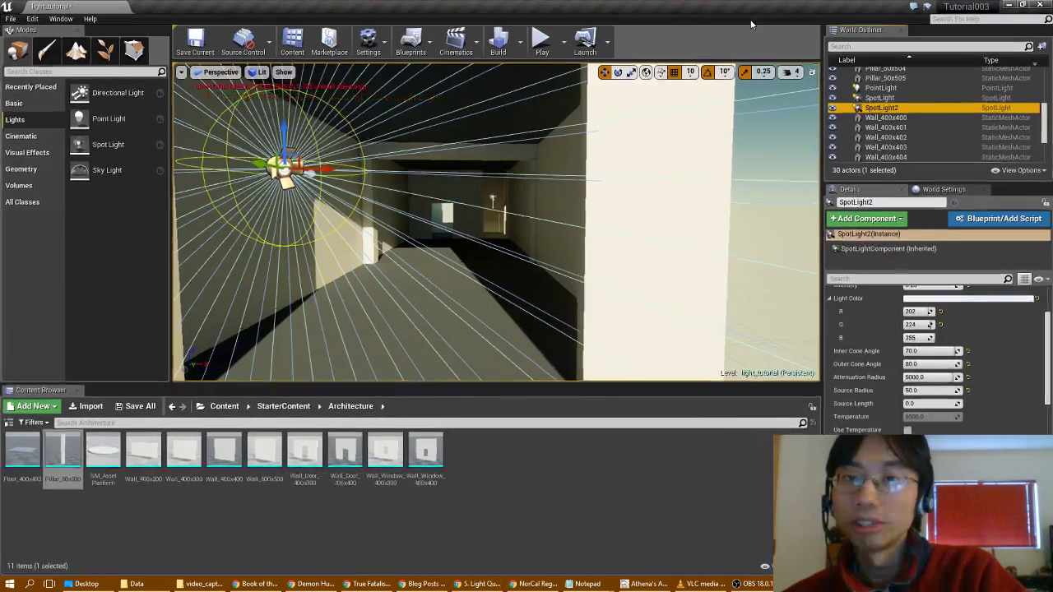
{"action": "left_click", "coordinate": [498, 42]}
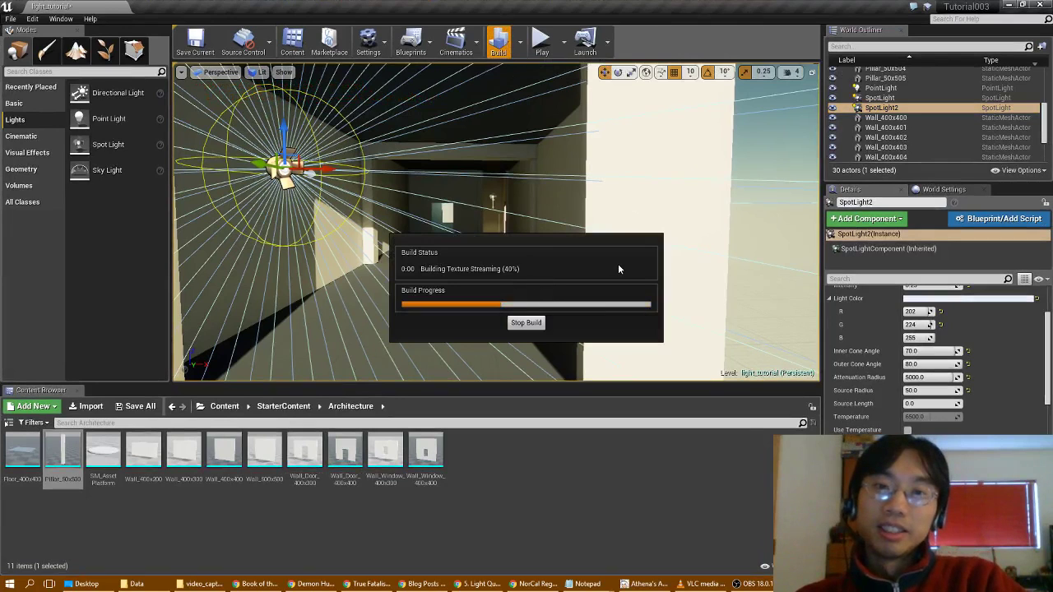
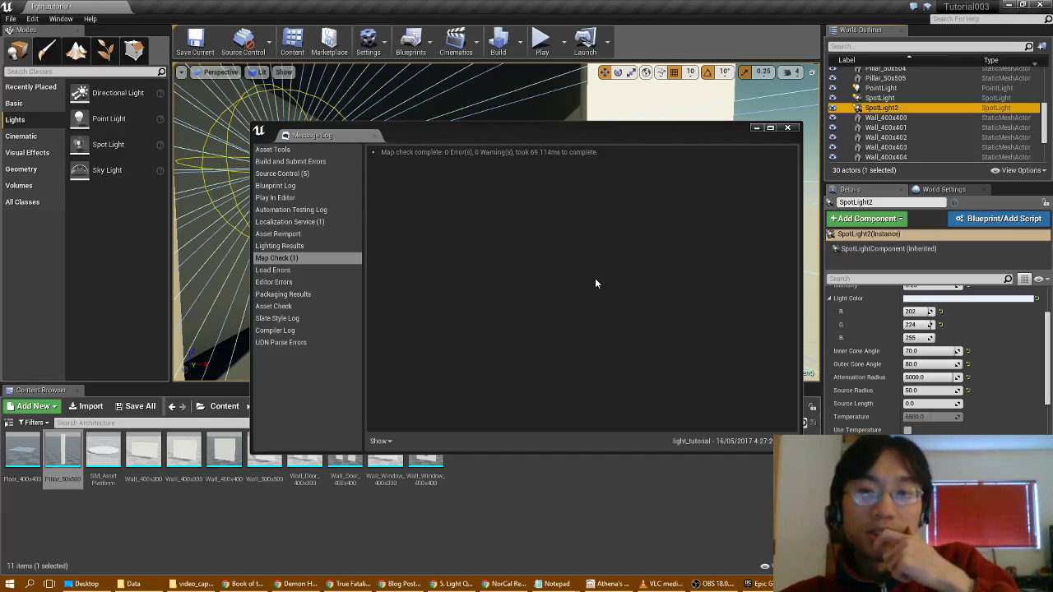
{"action": "left_click", "coordinate": [784, 129]}
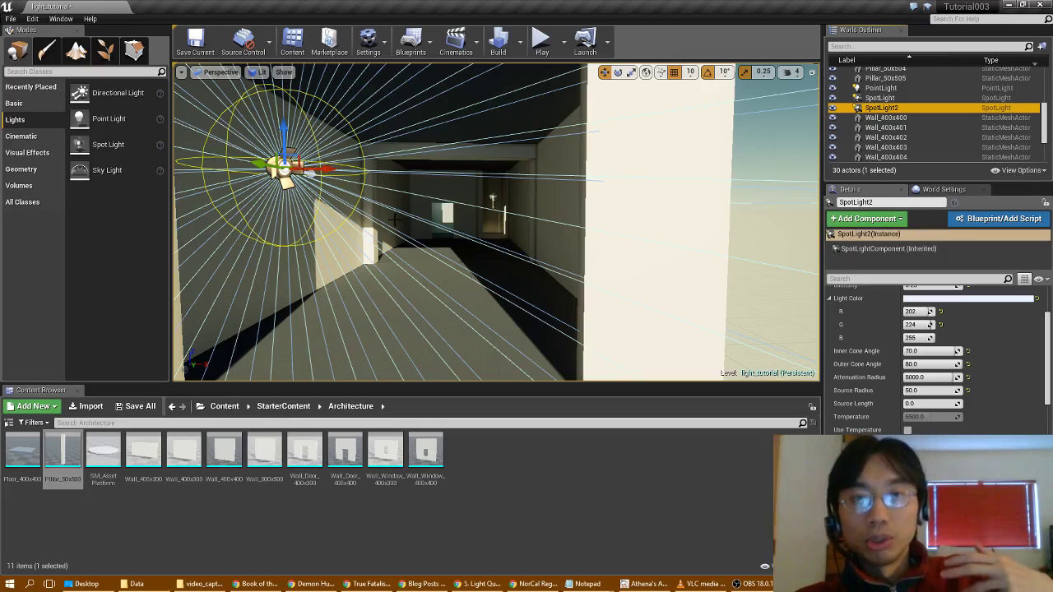
- Inspect the rebuilt lighting in the apartment's main room and around the small room's window, from inside and outside
{"action": "right_click_drag", "start_coordinate": [404, 229], "coordinate": [214, 240]}
{"action": "key", "text": "w"}
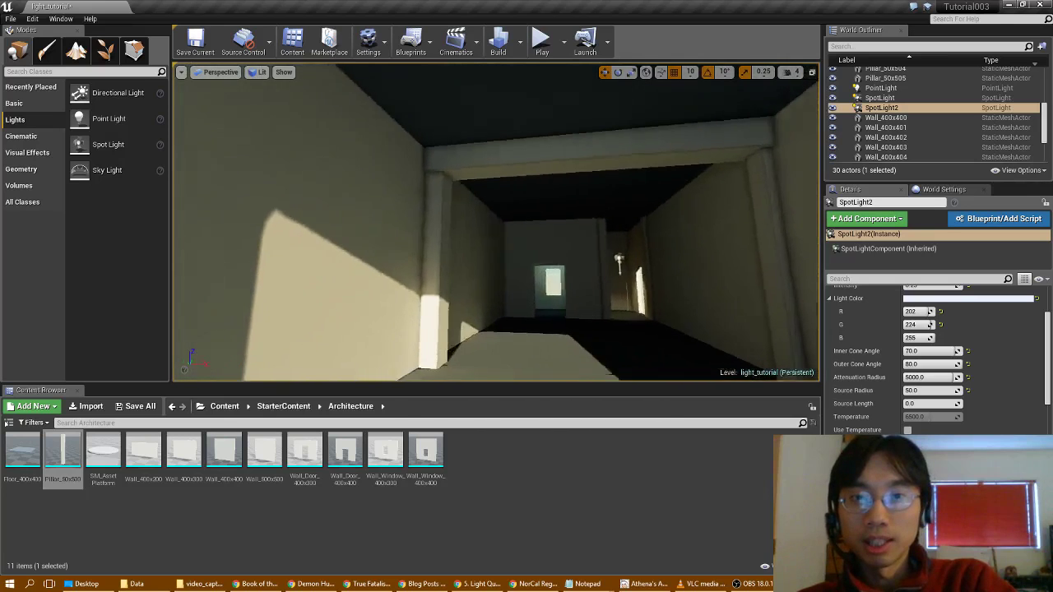
{"action": "right_click_drag", "start_coordinate": [510, 235], "coordinate": [335, 301]}
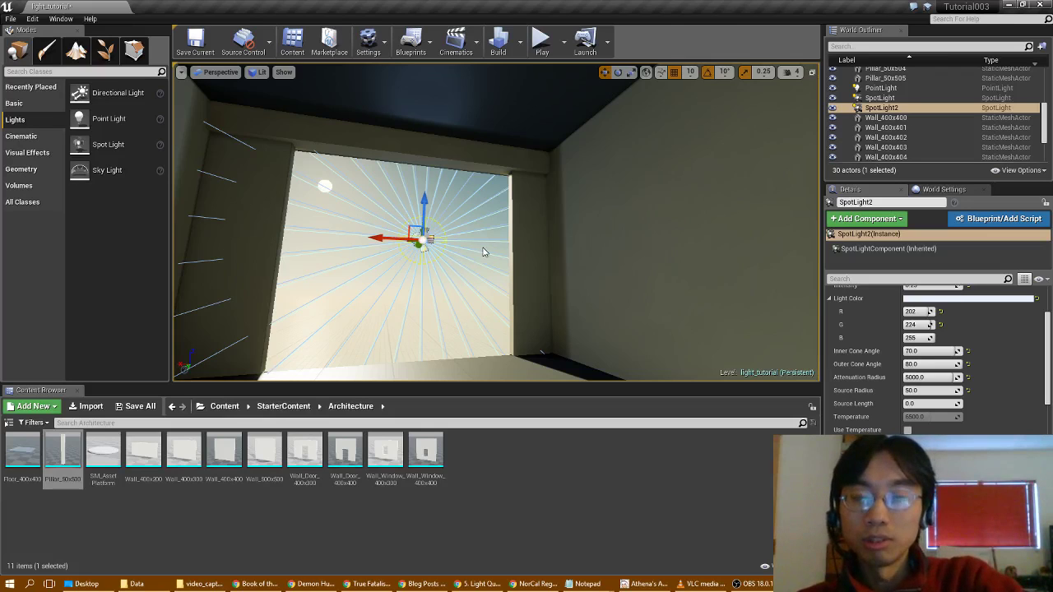
{"action": "right_click_drag", "start_coordinate": [481, 252], "coordinate": [715, 245]}
{"action": "key", "text": "w"}
{"action": "left_click_drag", "start_coordinate": [583, 240], "coordinate": [582, 167]}
{"action": "right_click_drag", "start_coordinate": [581, 167], "coordinate": [247, 148]}
{"action": "right_click", "coordinate": [485, 257]}
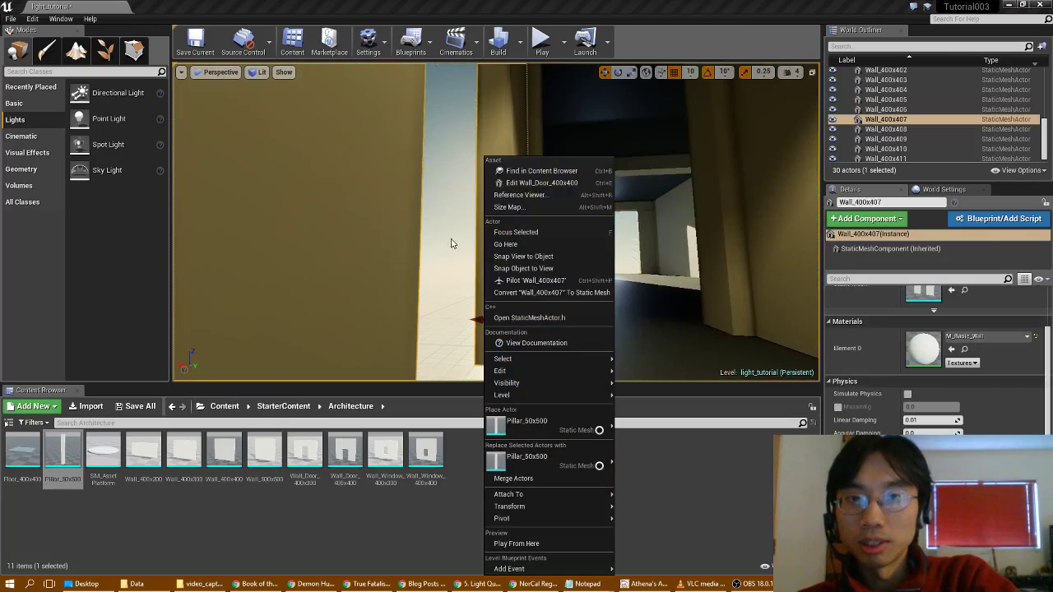
{"action": "left_click", "coordinate": [450, 243]}
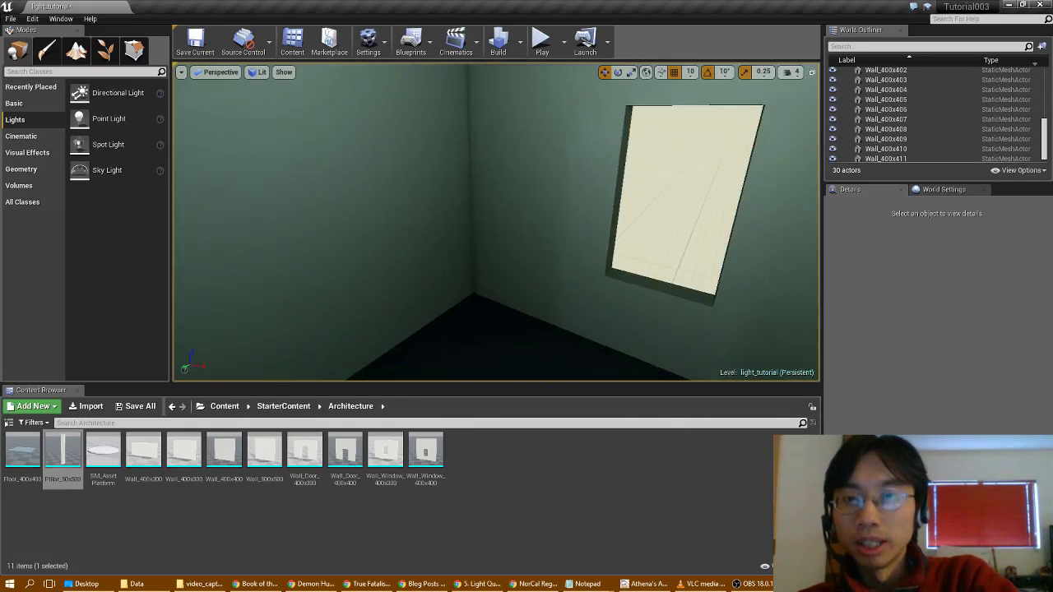
{"action": "right_click_drag", "start_coordinate": [496, 165], "coordinate": [386, 136]}
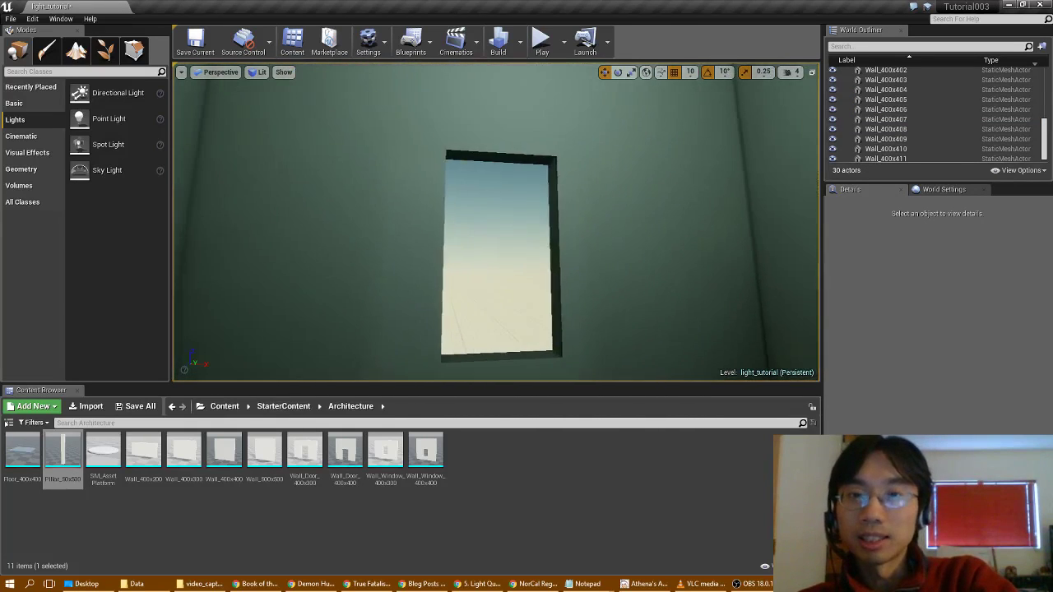
{"action": "right_click_drag", "start_coordinate": [496, 221], "coordinate": [345, 222]}
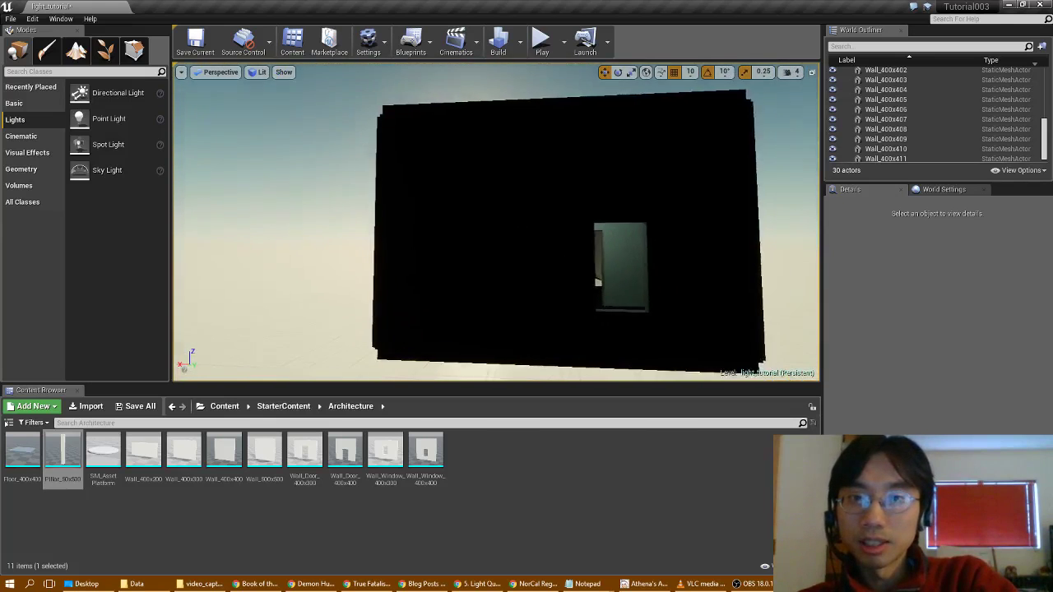
{"action": "right_click_drag", "start_coordinate": [496, 221], "coordinate": [603, 92]}
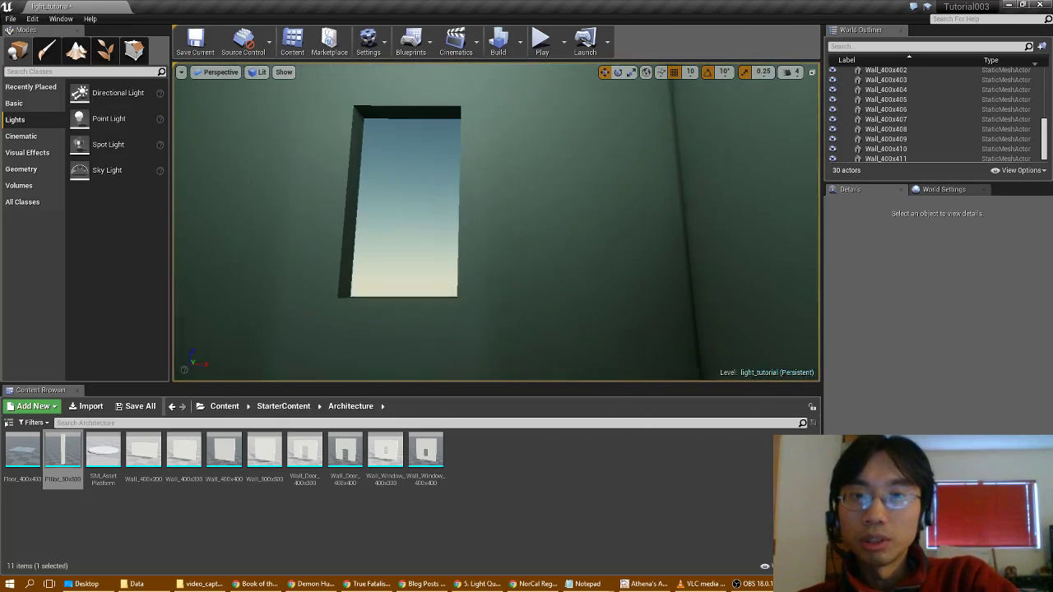
{"action": "right_click_drag", "start_coordinate": [496, 222], "coordinate": [247, 234]}
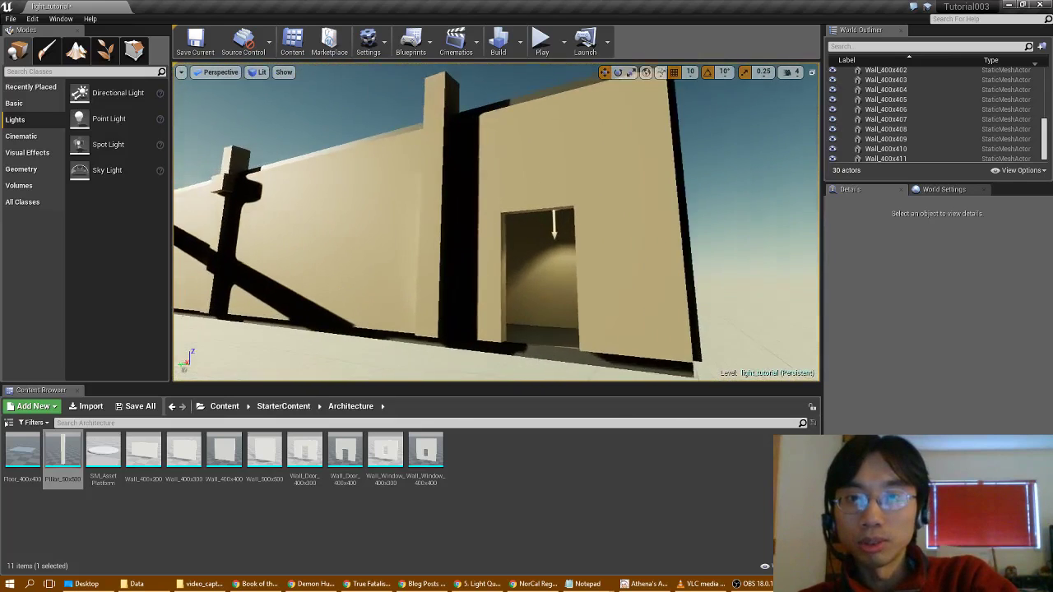
- Move from the apartment's exterior back into the main room, and examine how light falls on its walls and floor
{"action": "right_click_drag", "start_coordinate": [496, 221], "coordinate": [723, 247]}
{"action": "key", "text": "w"}
{"action": "key", "text": "s"}
{"action": "key", "text": "d"}
{"action": "key", "text": "w"}
{"action": "key", "text": "w"}
{"action": "key", "text": "s"}
{"action": "key", "text": "a"}
{"action": "key", "text": "w"}
{"action": "key", "text": "w"}
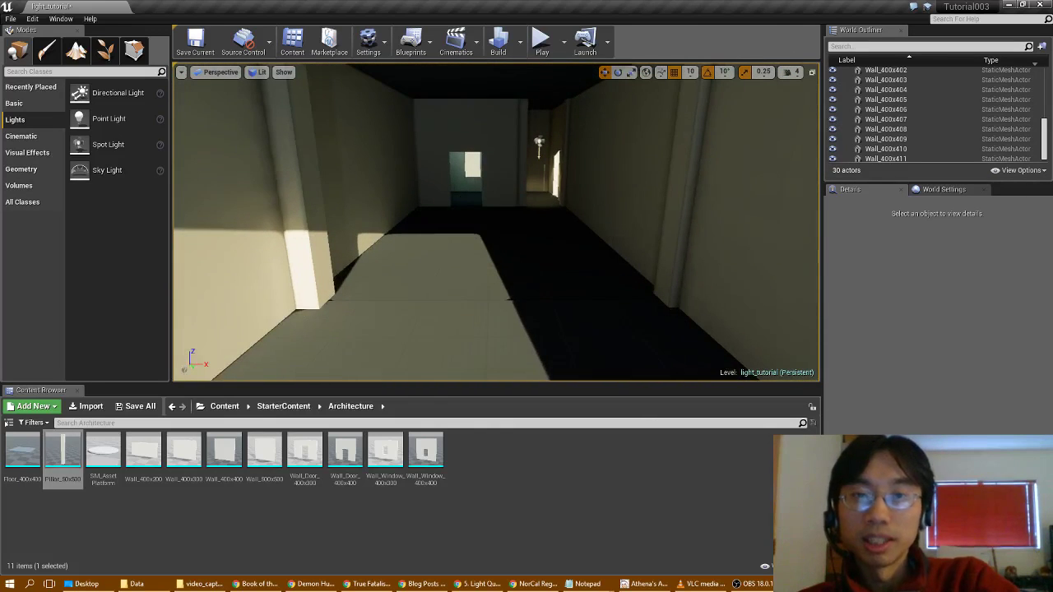
- Check the guide's build quality instructions, and set the editor's Lighting Quality to Production
{"action": "left_click", "coordinate": [480, 584]}
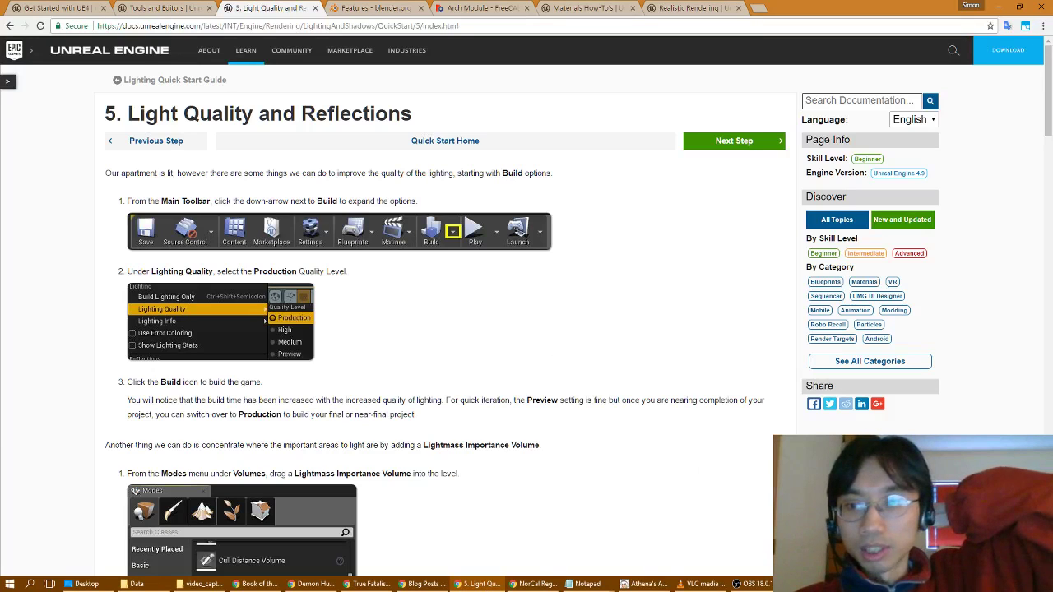
{"action": "key", "text": "alt+Tab"}
{"action": "left_click", "coordinate": [520, 46]}
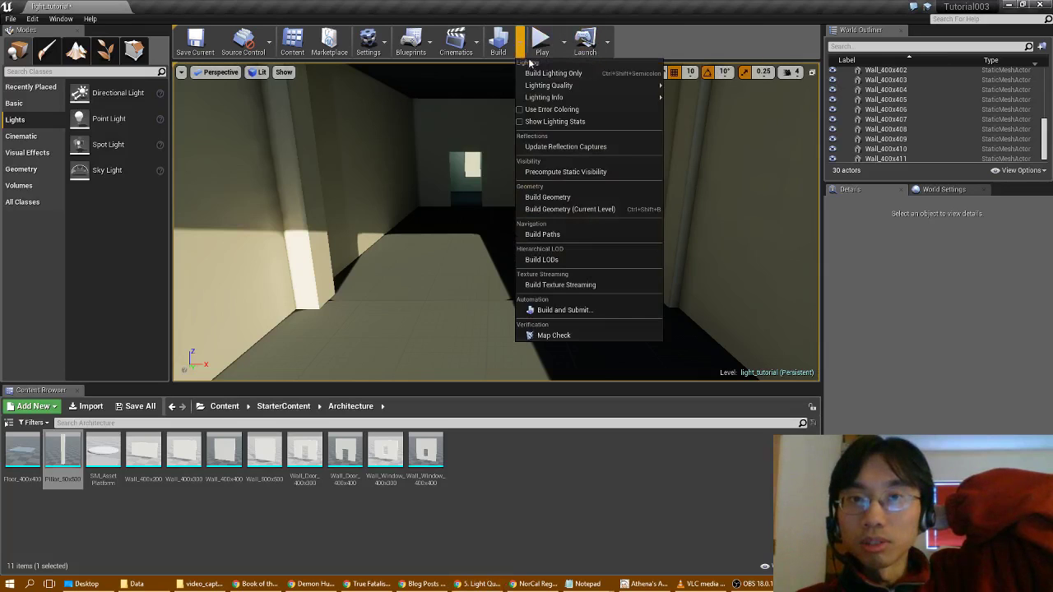
{"action": "mouse_move", "coordinate": [575, 86]}
{"action": "left_click", "coordinate": [679, 93]}
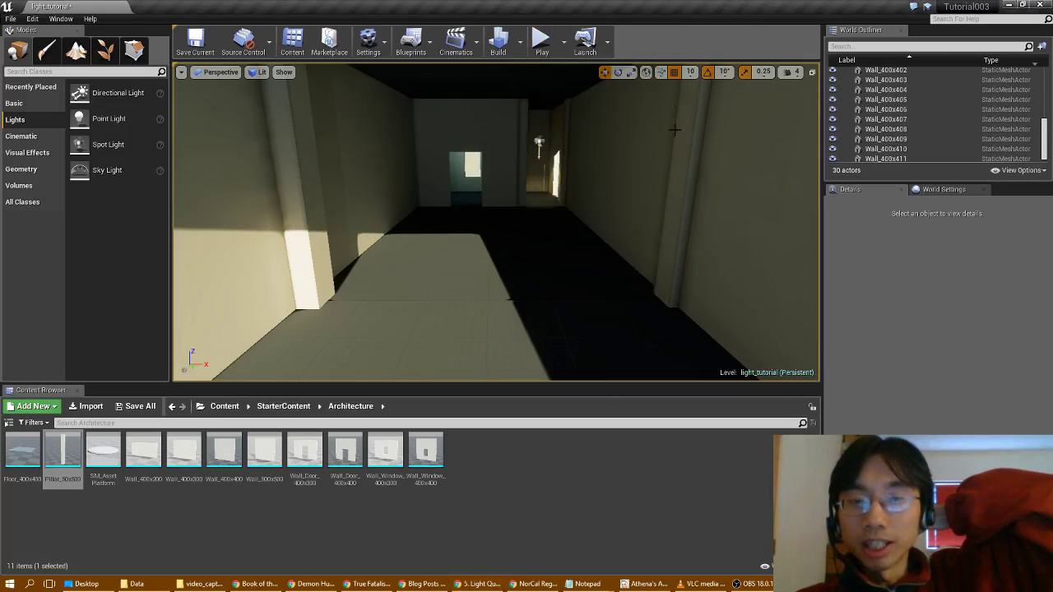
- Build the level at Production lighting quality, and read on to the guide's Lightmass Importance Volume instructions
{"action": "left_click", "coordinate": [477, 584]}
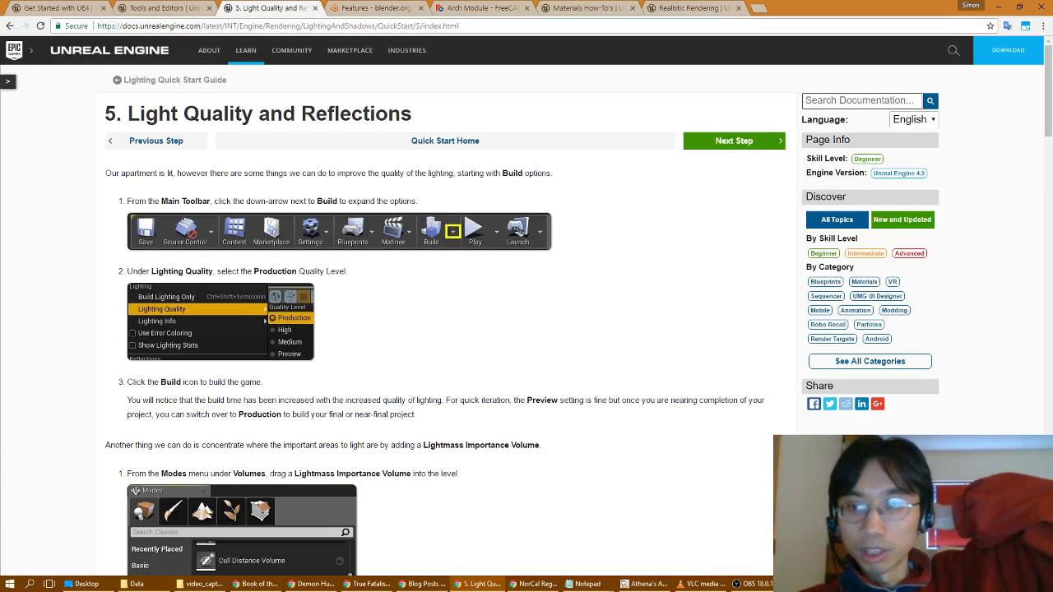
{"action": "key", "text": "alt+Tab"}
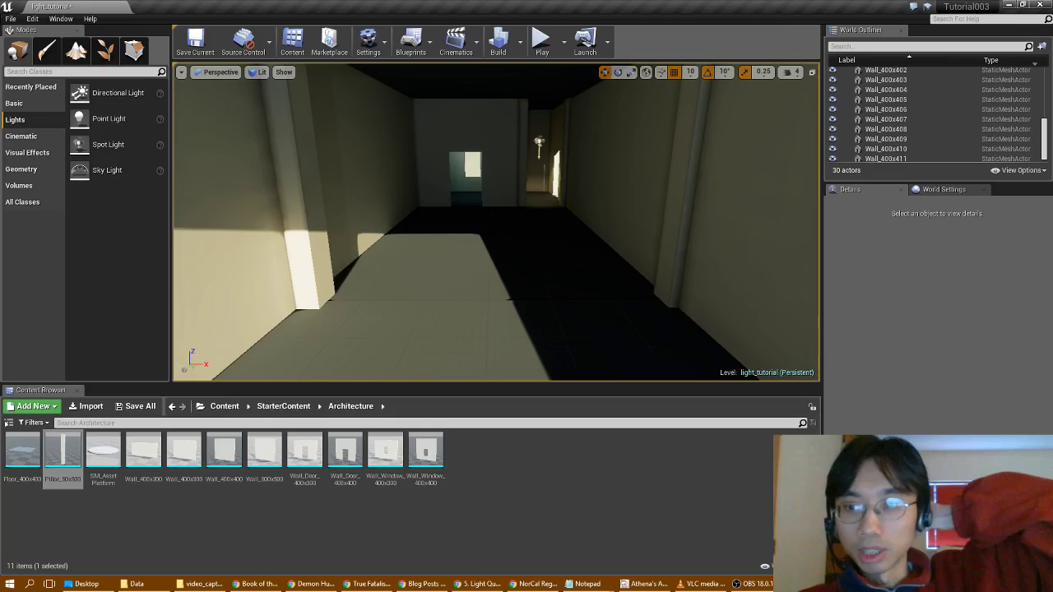
{"action": "left_click", "coordinate": [498, 43]}
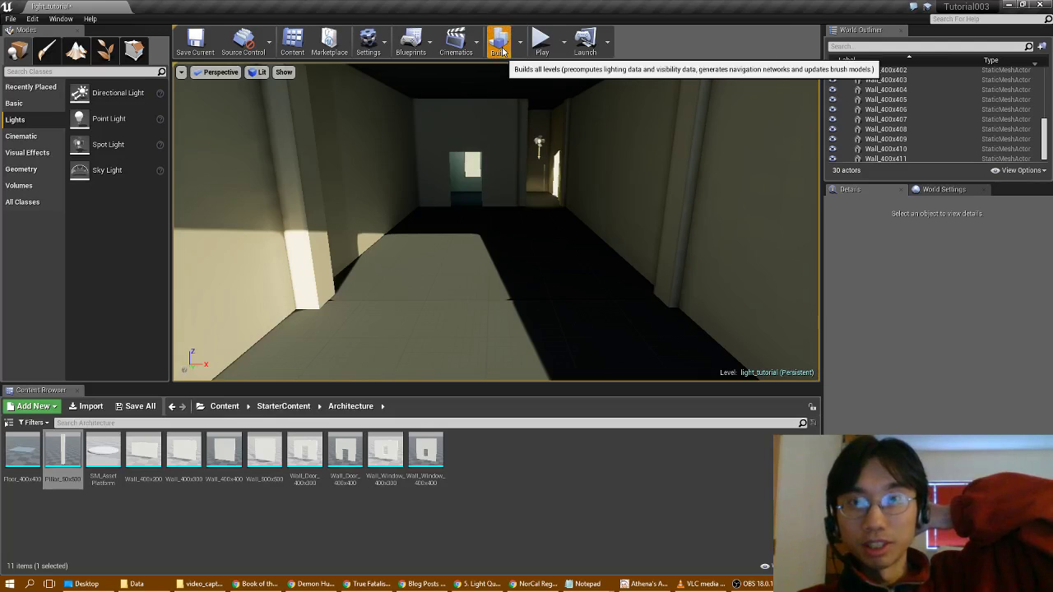
{"action": "left_click", "coordinate": [499, 580]}
{"action": "scroll", "coordinate": [496, 431], "scroll_direction": "down", "scroll_amount": 2}
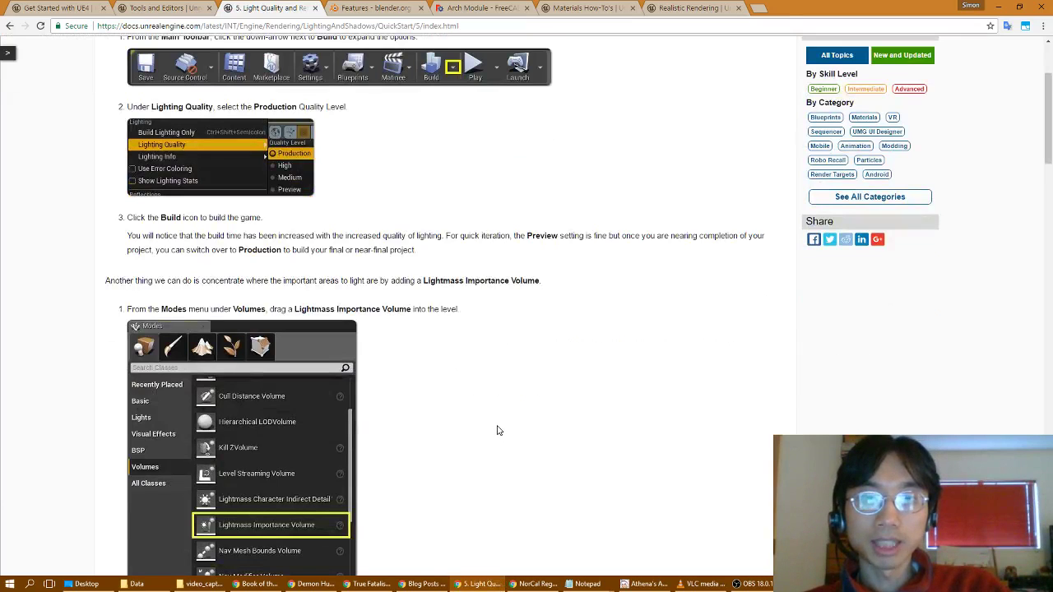
- Read the Lightmass Importance Volume instructions in the documentation and switch to the Unreal Editor
{"action": "scroll", "coordinate": [497, 430], "scroll_direction": "down", "scroll_amount": 2}
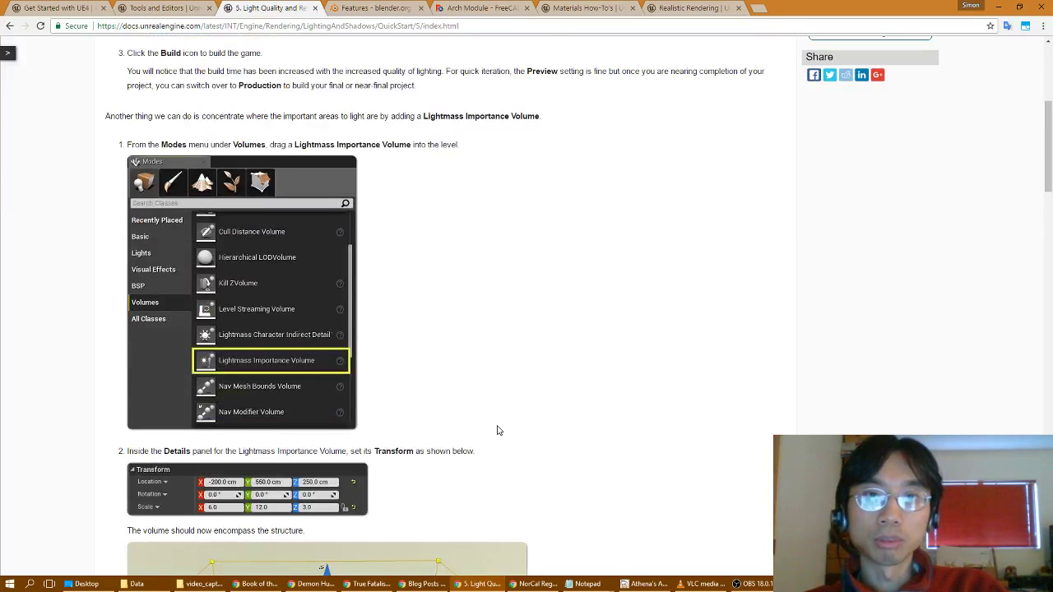
{"action": "scroll", "coordinate": [497, 430], "scroll_direction": "down", "scroll_amount": 1}
{"action": "key", "text": "alt+Tab"}
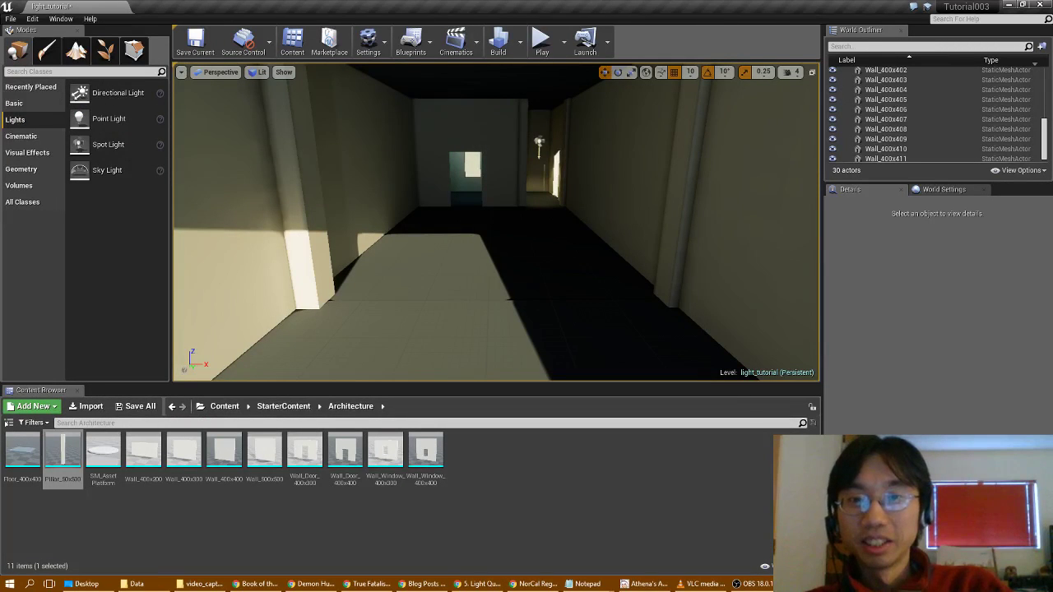
- Examine the shadow edge at the seam between the floor pieces inside the apartment from several angles
{"action": "right_click_drag", "start_coordinate": [496, 222], "coordinate": [641, 313]}
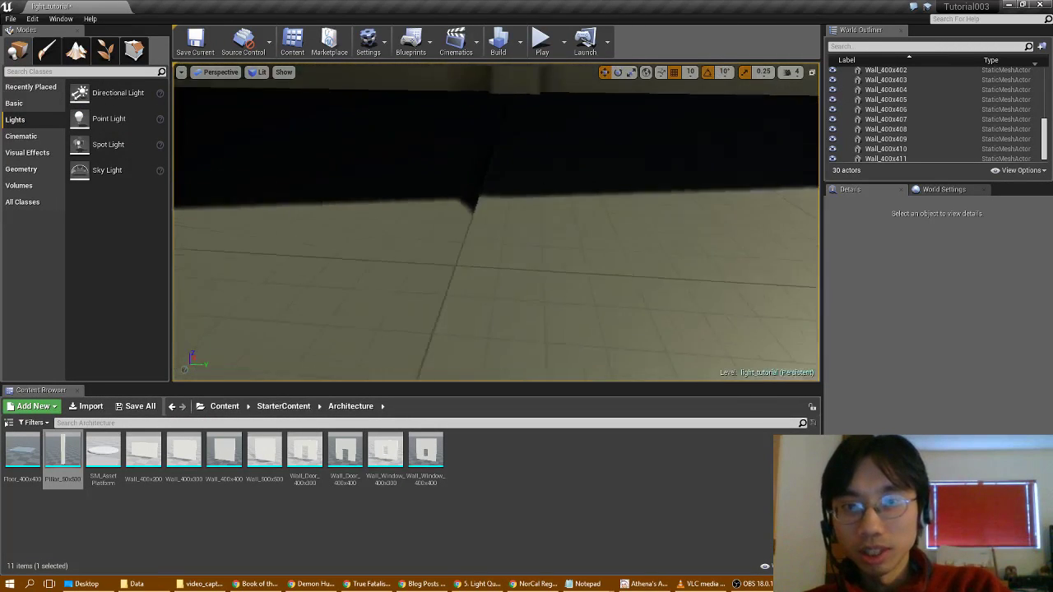
{"action": "right_click_drag", "start_coordinate": [485, 296], "coordinate": [469, 212]}
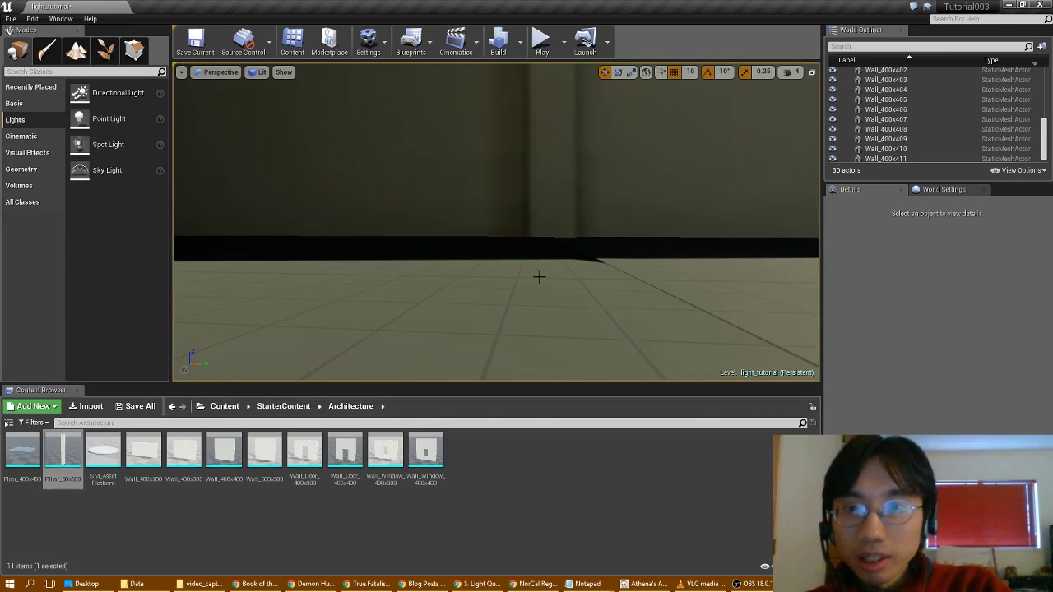
{"action": "right_click_drag", "start_coordinate": [597, 267], "coordinate": [658, 366]}
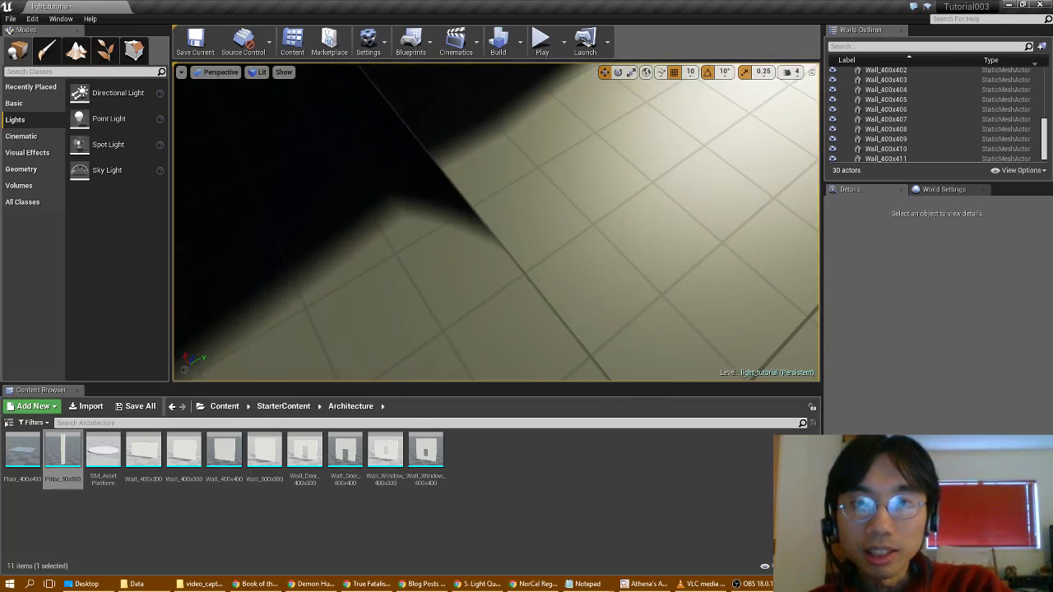
{"action": "right_click_drag", "start_coordinate": [445, 207], "coordinate": [625, 98]}
{"action": "mouse_move", "coordinate": [496, 222]}
{"action": "right_mouse_down"}
{"action": "mouse_move", "coordinate": [496, 195]}
{"action": "mouse_move", "coordinate": [477, 196]}
{"action": "mouse_move", "coordinate": [504, 226]}
{"action": "mouse_move", "coordinate": [576, 226]}
{"action": "mouse_move", "coordinate": [516, 226]}
{"action": "right_mouse_up"}
{"action": "right_click_drag", "start_coordinate": [517, 273], "coordinate": [725, 108]}
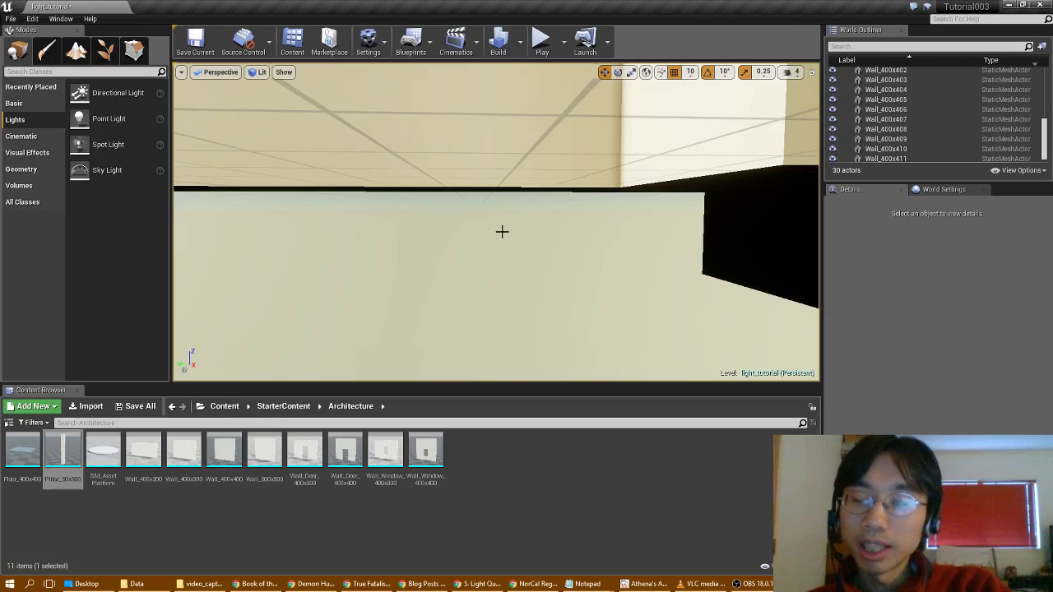
{"action": "right_click_drag", "start_coordinate": [425, 243], "coordinate": [425, 124]}
{"action": "right_click", "coordinate": [420, 247]}
{"action": "right_click_drag", "start_coordinate": [420, 223], "coordinate": [420, 223]}
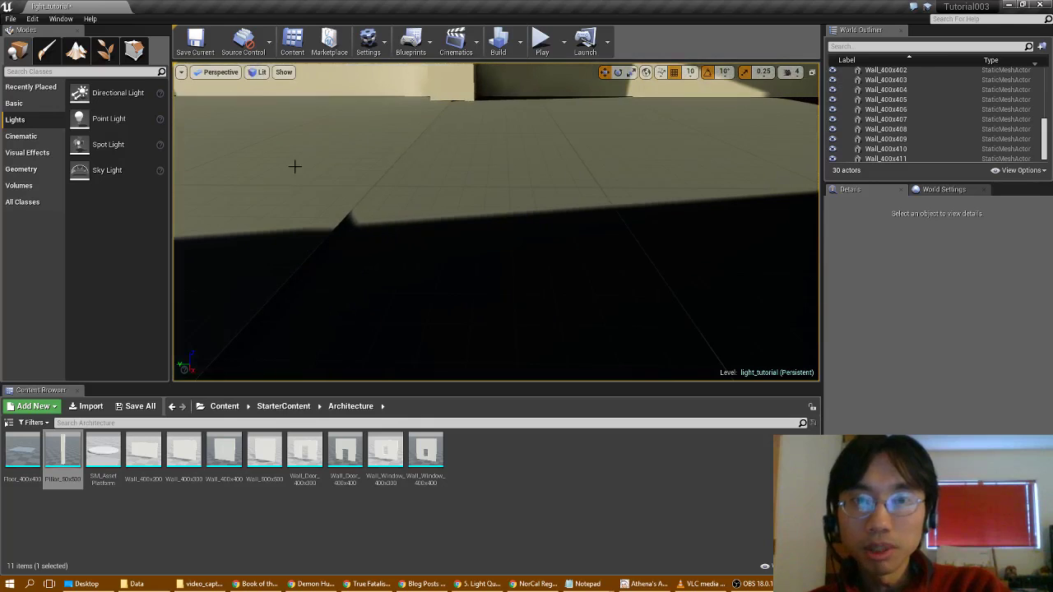
- Select the two adjoining floor pieces in turn to compare their transforms and inspect the shadow at their seam
{"action": "left_click", "coordinate": [425, 187]}
{"action": "scroll", "coordinate": [886, 362], "scroll_direction": "up", "scroll_amount": 3}
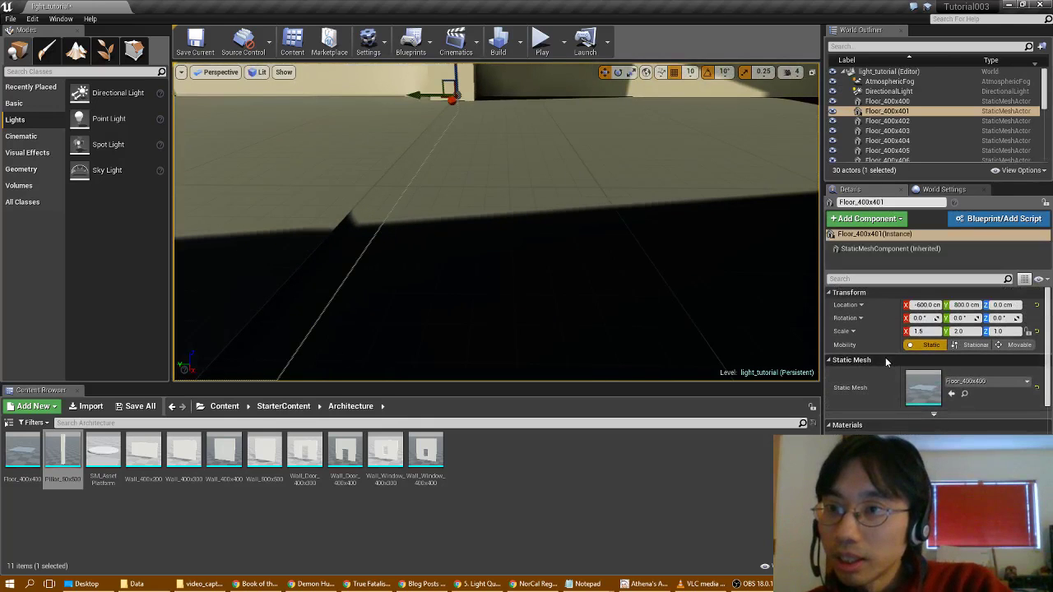
{"action": "left_click", "coordinate": [526, 205]}
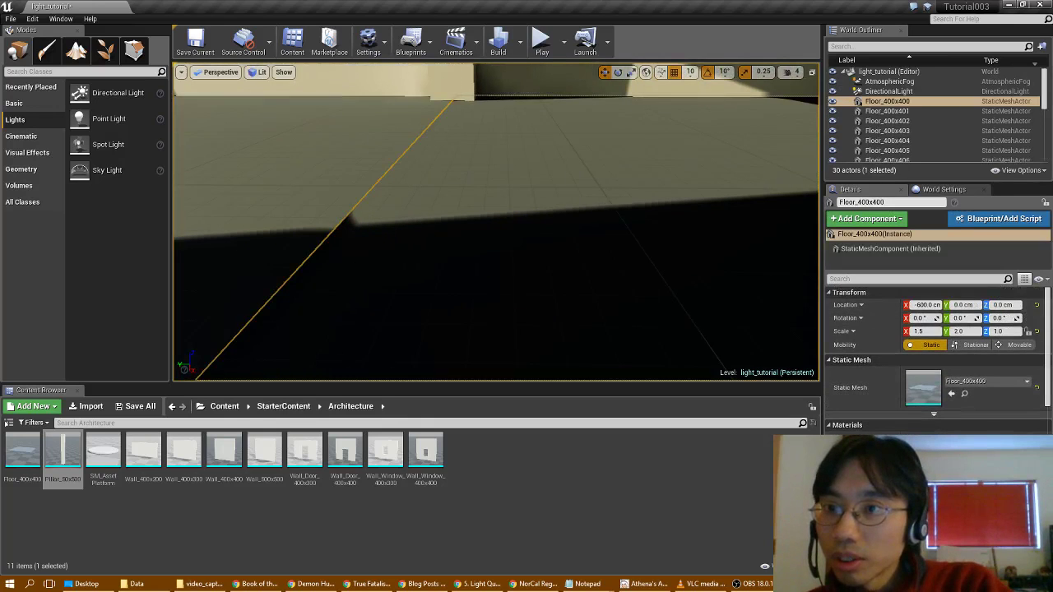
{"action": "left_click", "coordinate": [362, 173]}
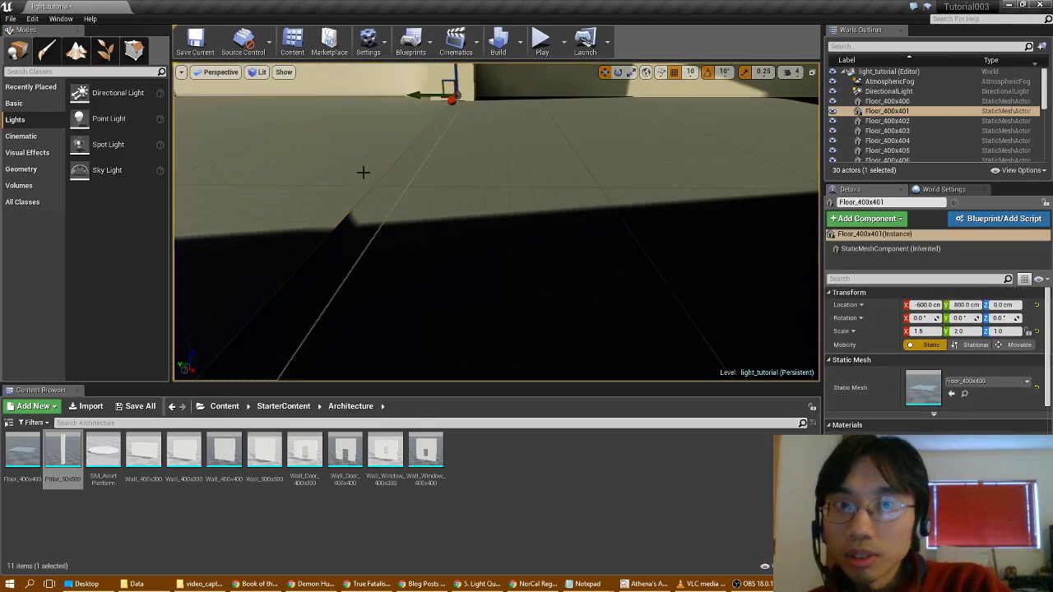
{"action": "left_click", "coordinate": [429, 185]}
{"action": "right_click_drag", "start_coordinate": [435, 188], "coordinate": [498, 205]}
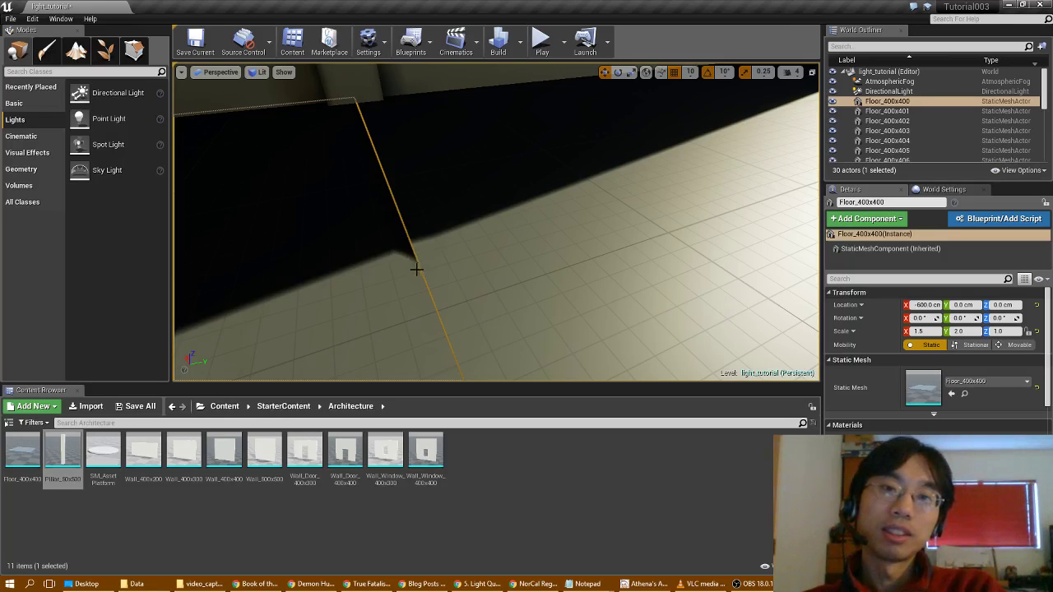
- Place a Lightmass Importance Volume in the level beside the front of the apartment
{"action": "right_click_drag", "start_coordinate": [418, 249], "coordinate": [609, 255]}
{"action": "right_click_drag", "start_coordinate": [436, 226], "coordinate": [408, 245]}
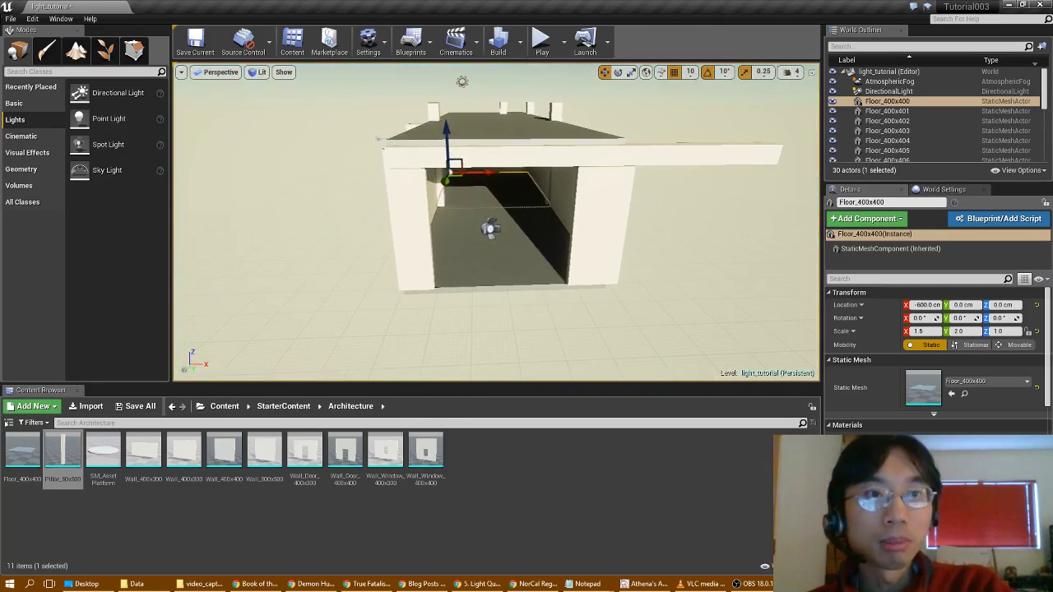
{"action": "left_click", "coordinate": [31, 153]}
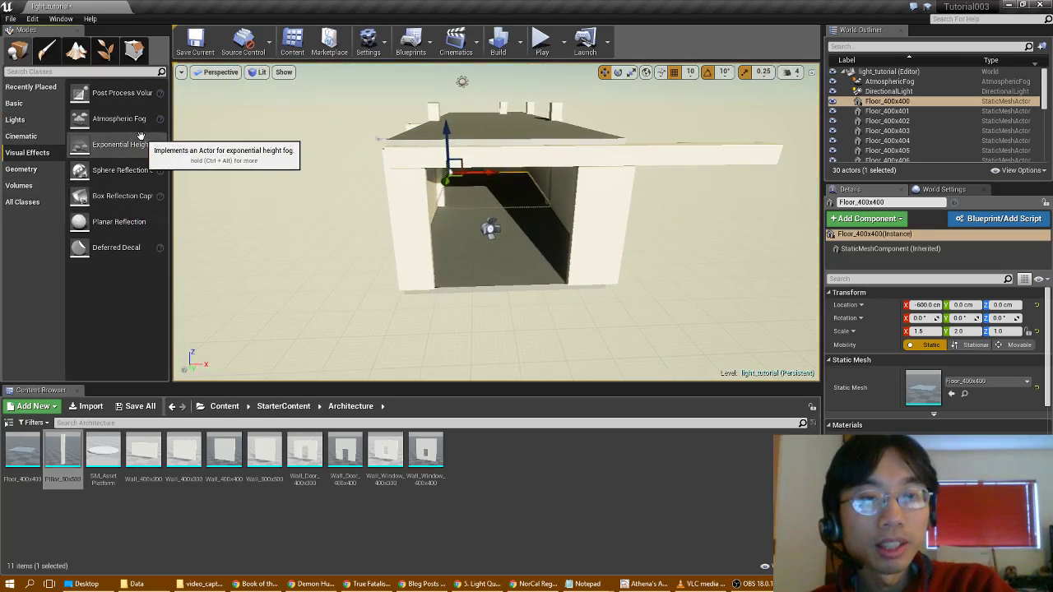
{"action": "left_click", "coordinate": [44, 174]}
{"action": "left_click", "coordinate": [38, 155]}
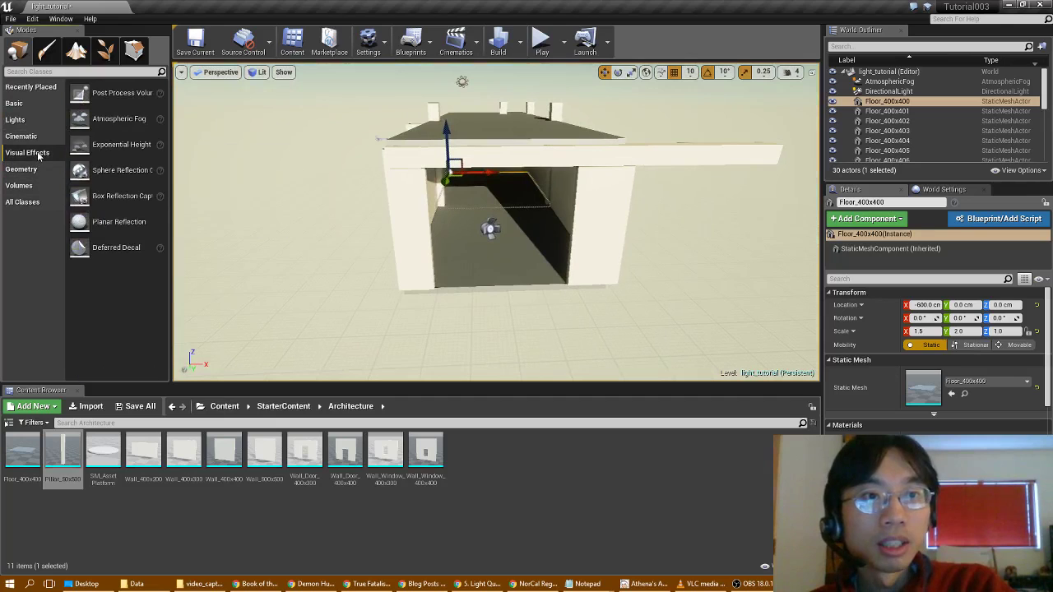
{"action": "left_click", "coordinate": [37, 138]}
{"action": "left_click", "coordinate": [36, 121]}
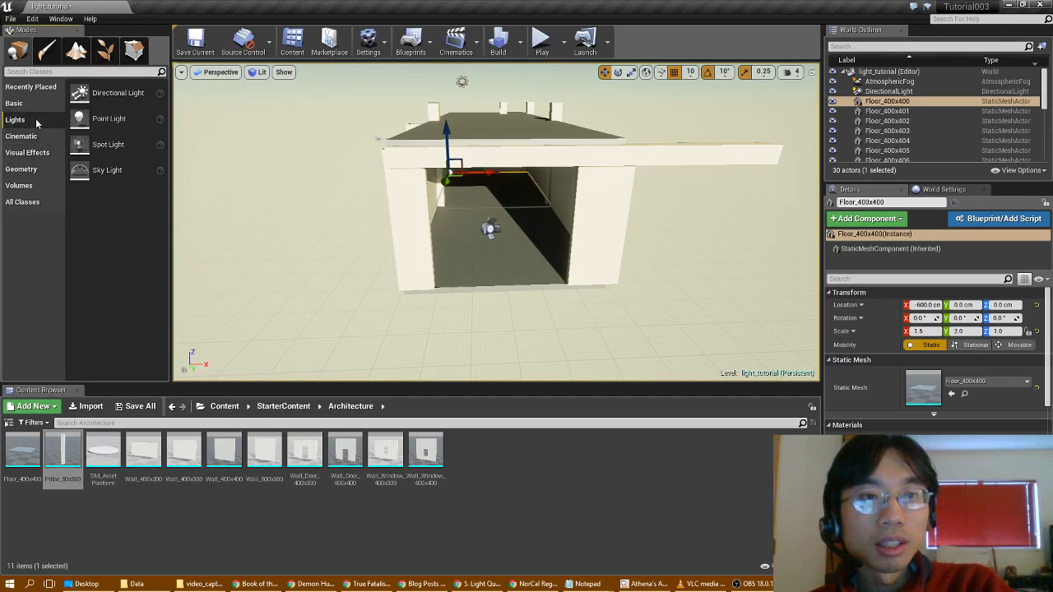
{"action": "left_click", "coordinate": [33, 104]}
{"action": "left_click", "coordinate": [36, 186]}
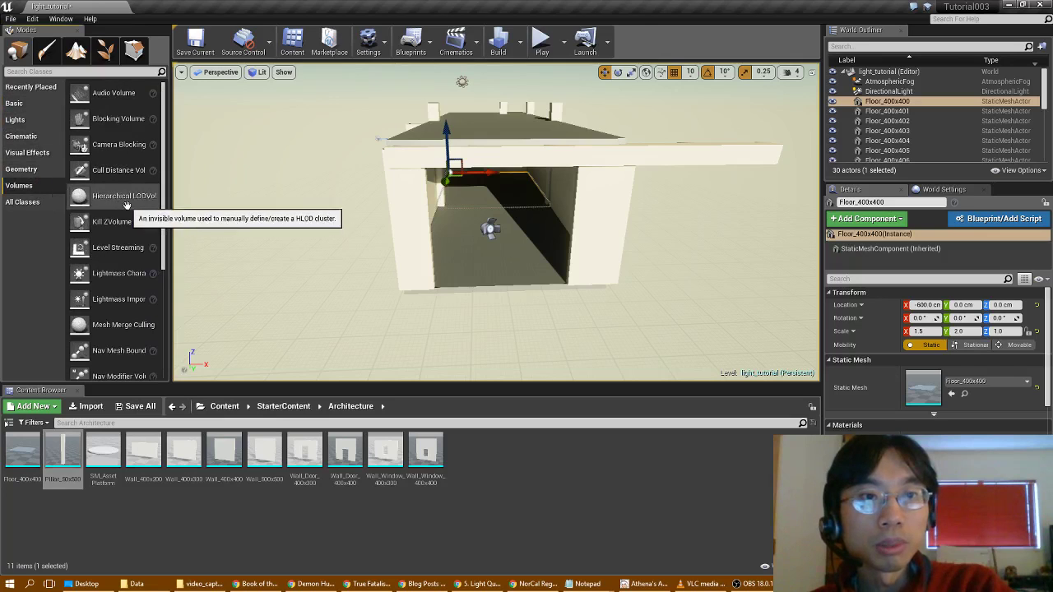
{"action": "left_click_drag", "start_coordinate": [120, 299], "coordinate": [346, 241]}
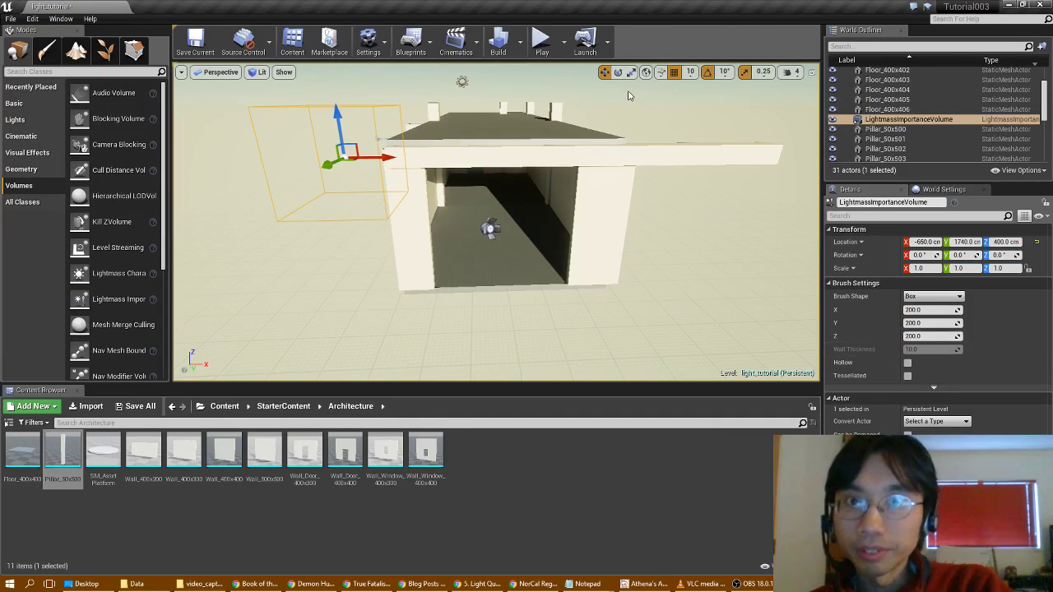
- Shrink the editor window to reveal the documentation and set the volume's location to X -200, Y 550, Z 250 cm
{"action": "double_click", "coordinate": [649, 8]}
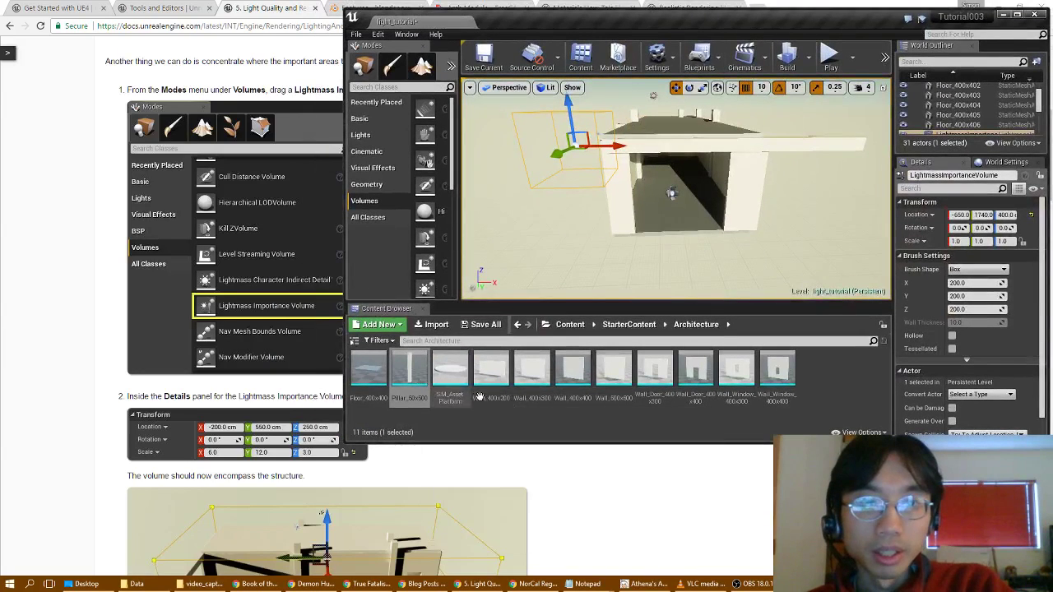
{"action": "left_click", "coordinate": [961, 215]}
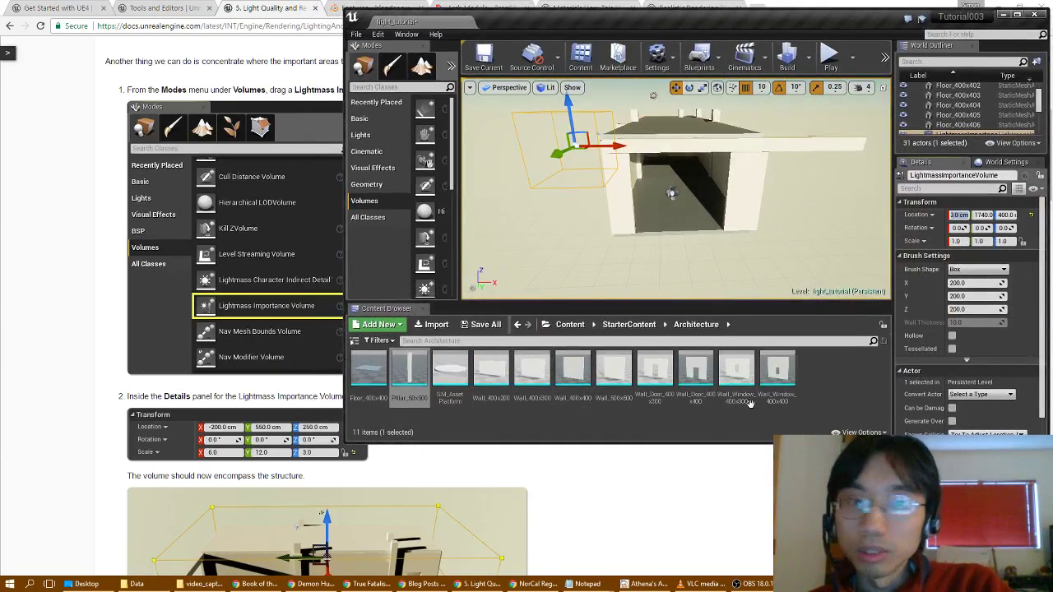
{"action": "type", "text": "-2"}
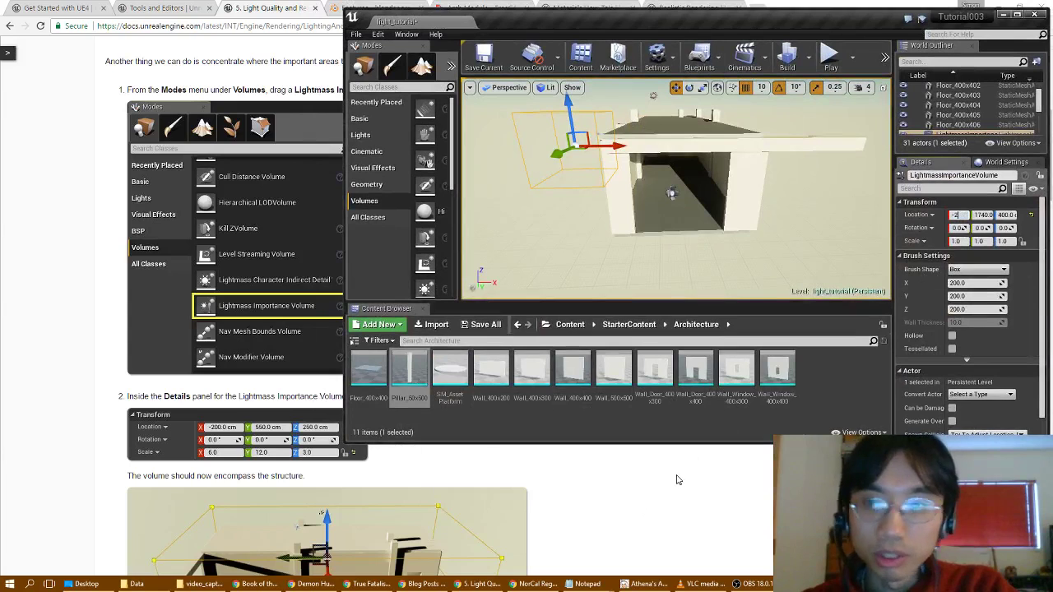
{"action": "type", "text": "00"}
{"action": "key", "text": "Tab"}
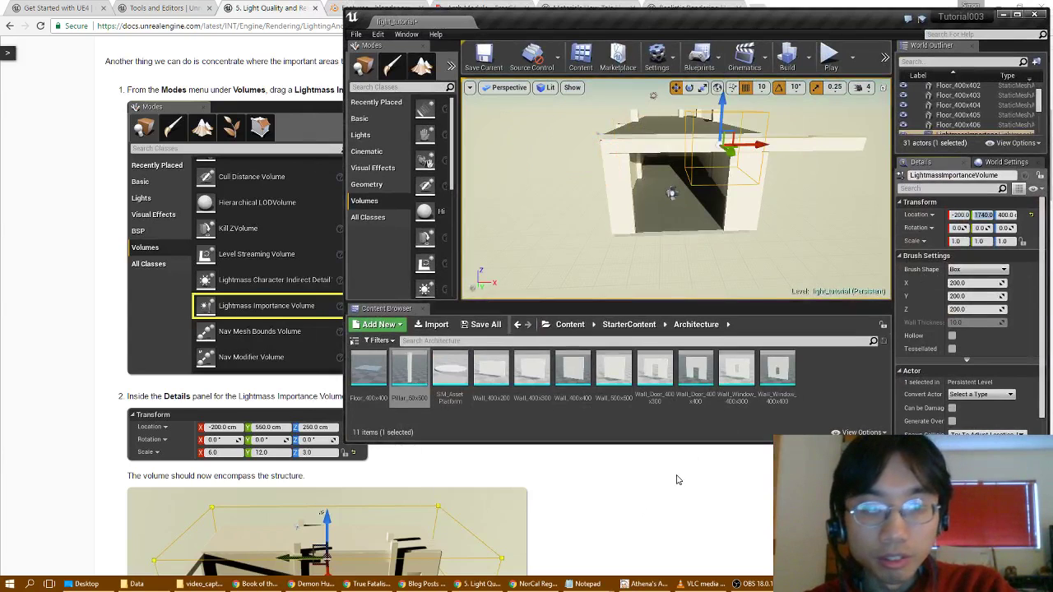
{"action": "key", "text": "Tab"}
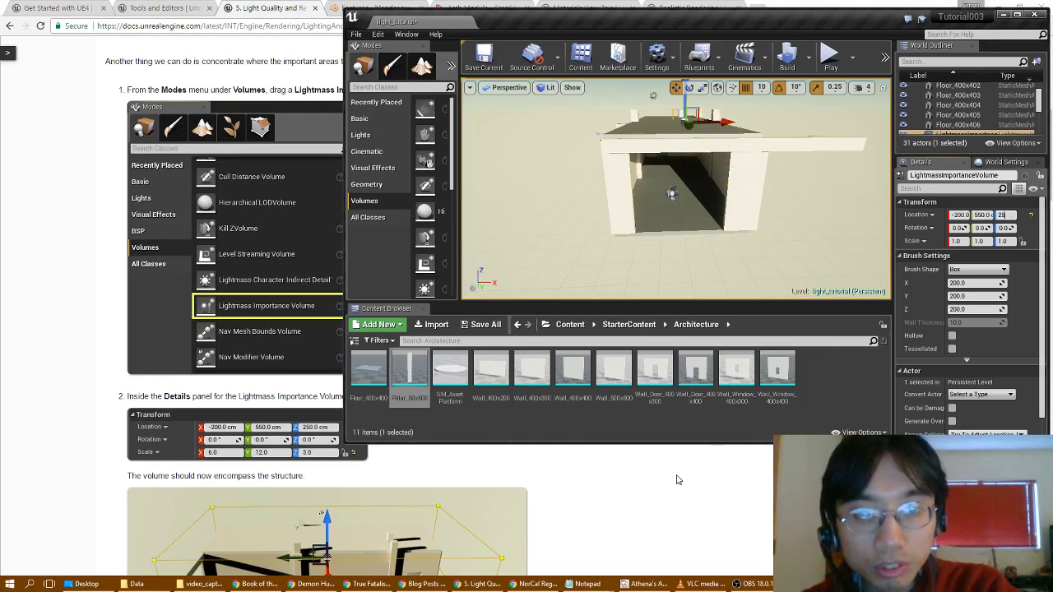
{"action": "key", "text": "Return"}
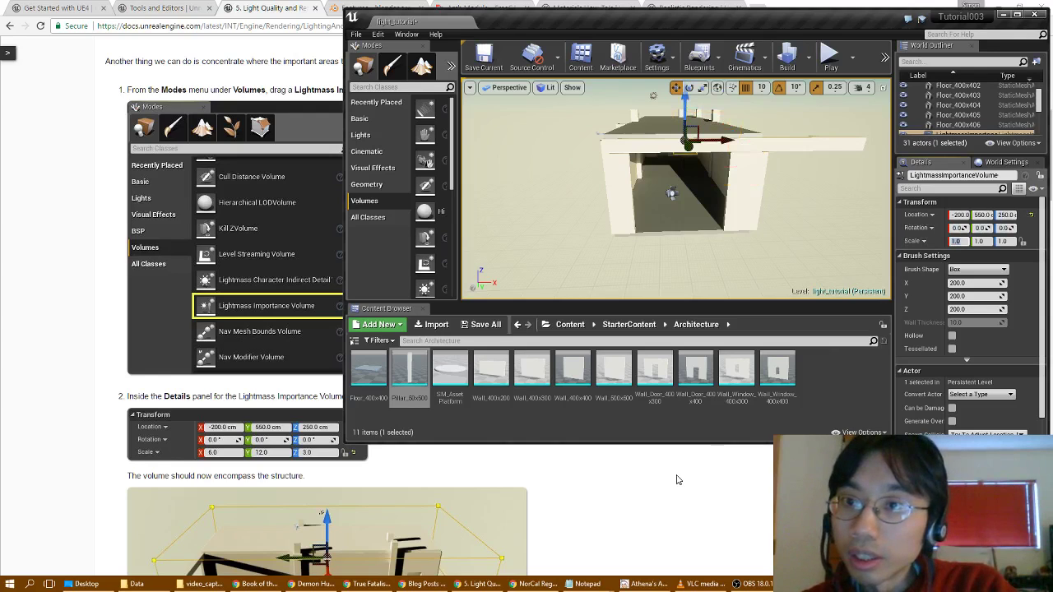
- Set the Lightmass Importance Volume's scale to X 6, Y 12, Z 3
{"action": "type", "text": "1"}
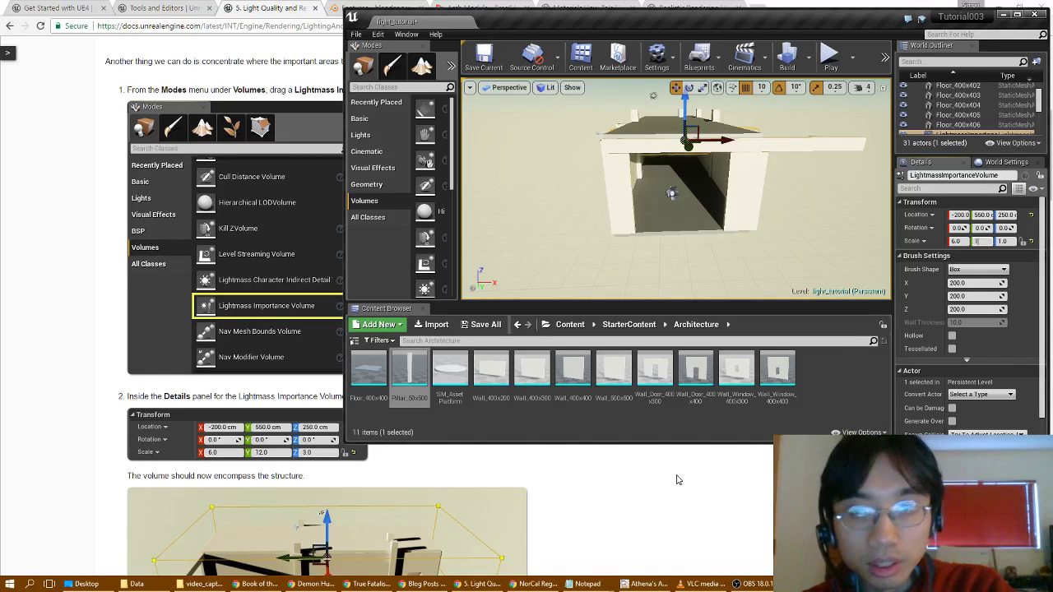
{"action": "type", "text": "2"}
{"action": "key", "text": "Tab"}
{"action": "type", "text": "3"}
{"action": "key", "text": "Return"}
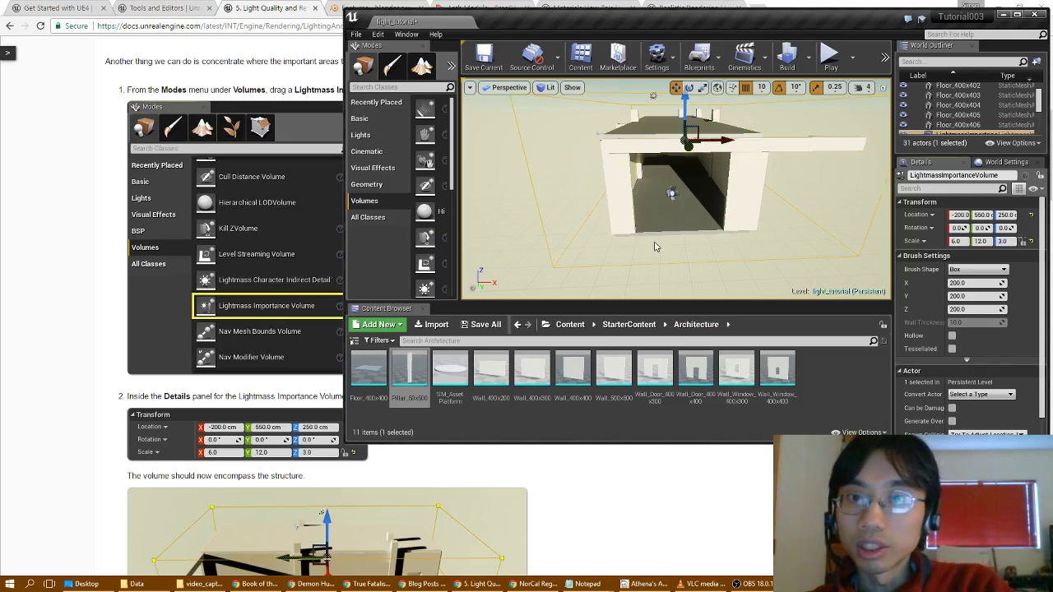
- Check that the volume encloses the apartment and read the documentation's instructions for adding materials
{"action": "right_click_drag", "start_coordinate": [656, 247], "coordinate": [469, 213]}
{"action": "key", "text": "d"}
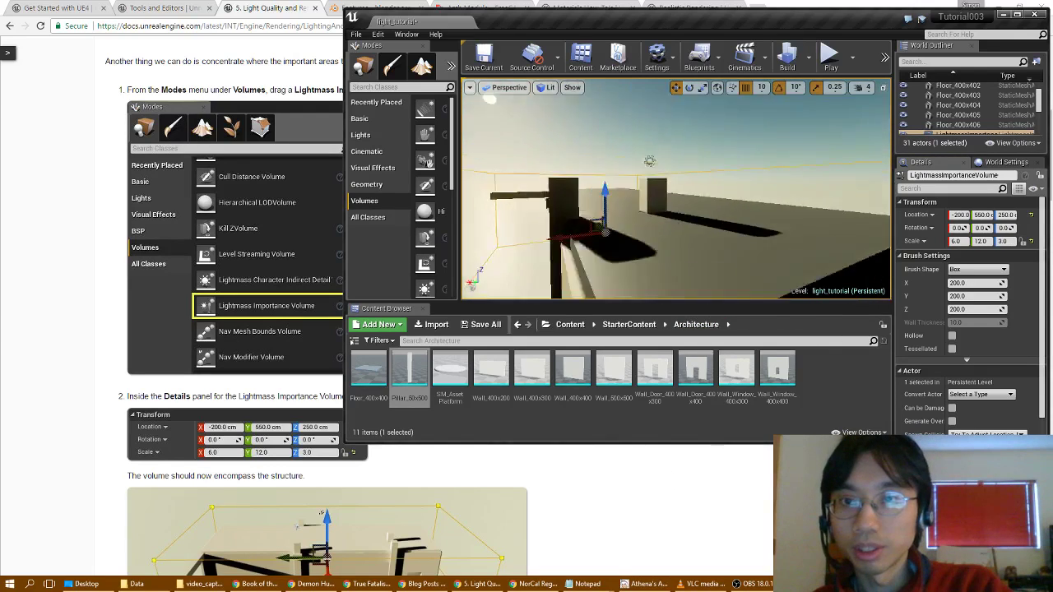
{"action": "right_click_drag", "start_coordinate": [551, 240], "coordinate": [650, 245]}
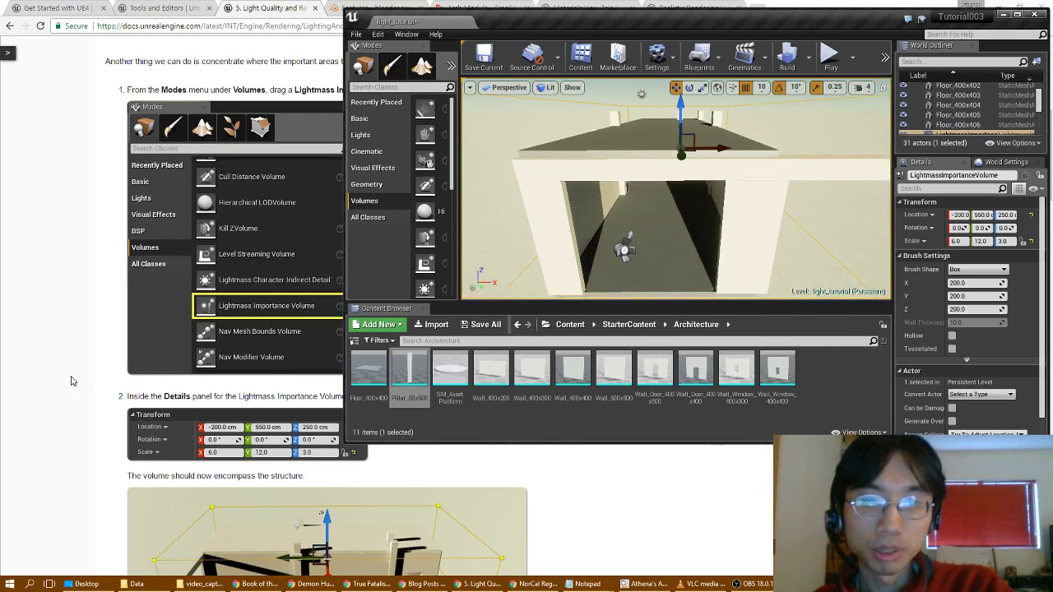
{"action": "scroll", "coordinate": [71, 381], "scroll_direction": "down", "scroll_amount": 4}
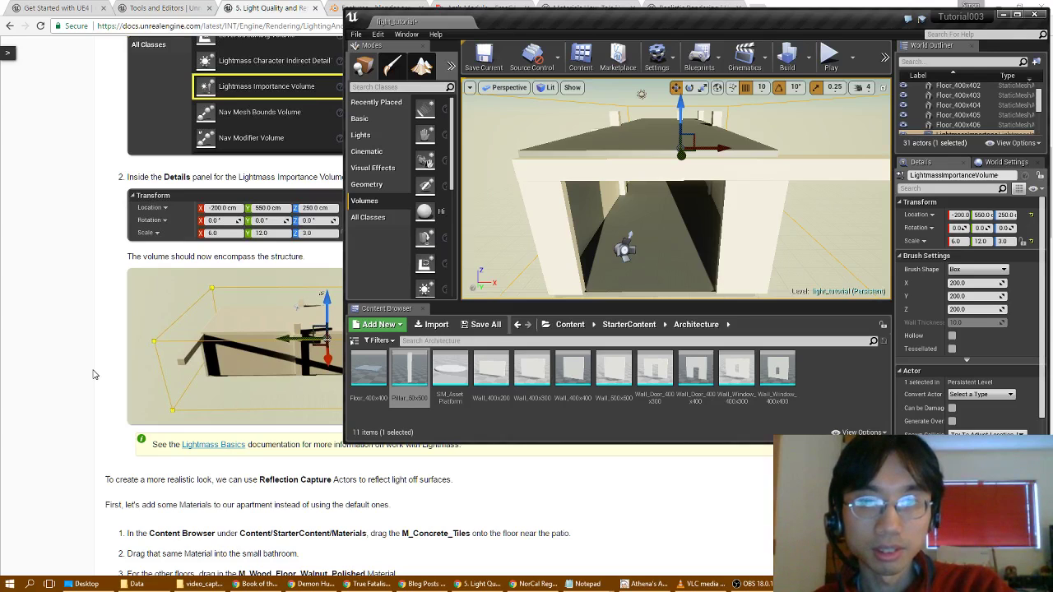
{"action": "scroll", "coordinate": [92, 375], "scroll_direction": "down", "scroll_amount": 1}
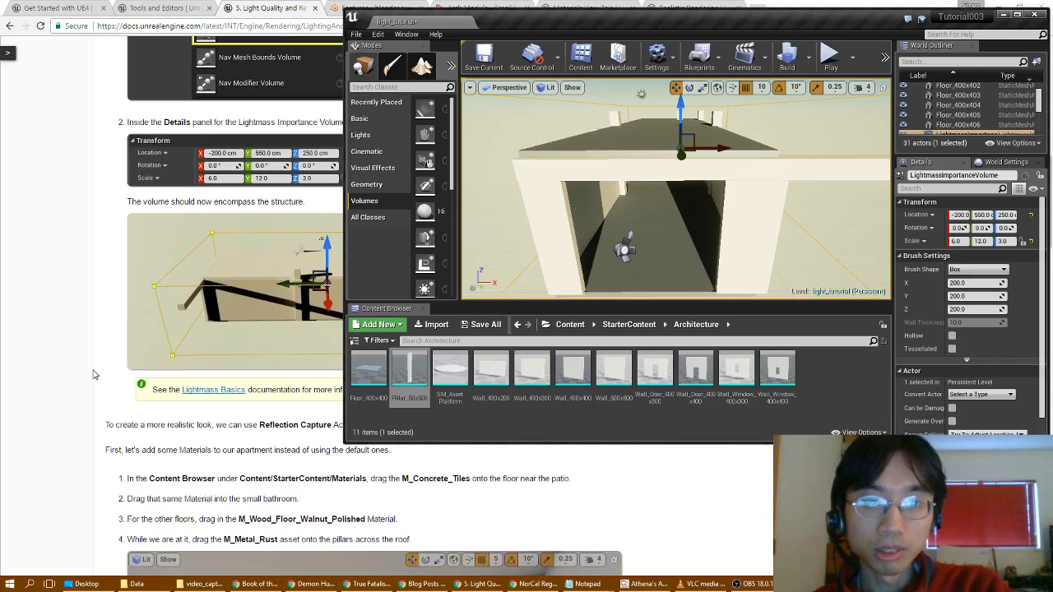
{"action": "scroll", "coordinate": [93, 374], "scroll_direction": "down", "scroll_amount": 1}
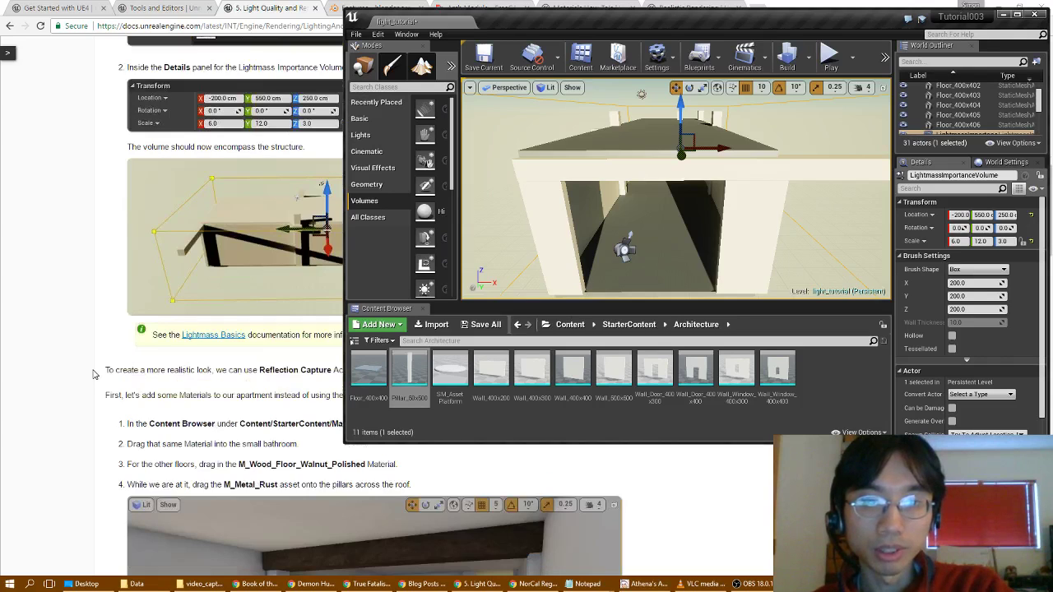
{"action": "scroll", "coordinate": [93, 374], "scroll_direction": "up", "scroll_amount": 1}
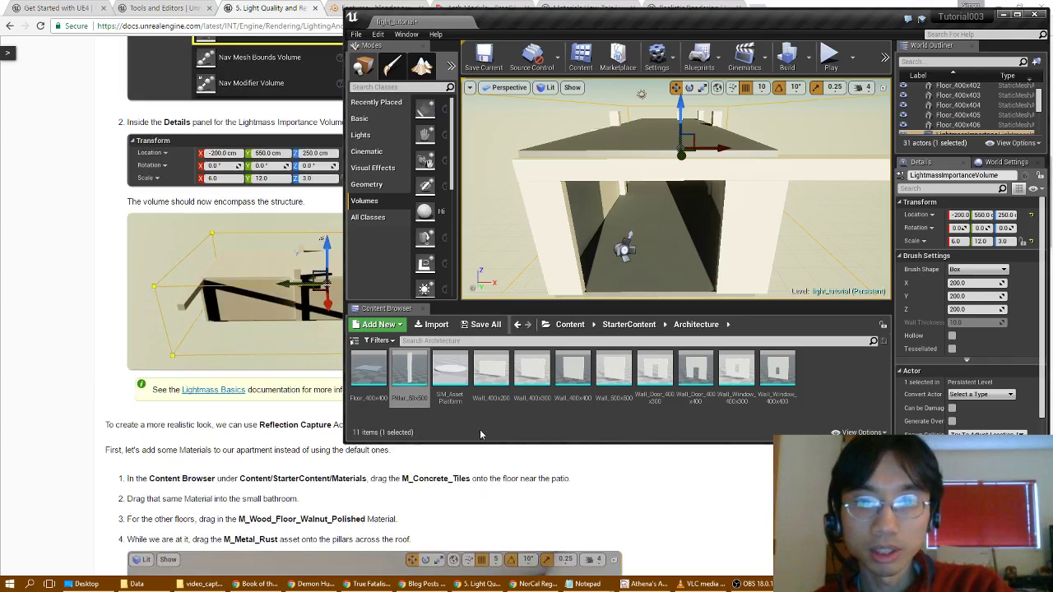
- Apply the M_Concrete_Tiles material from StarterContent/Materials to the floors of the small bathroom and the adjoining hallway
{"action": "left_click", "coordinate": [629, 324]}
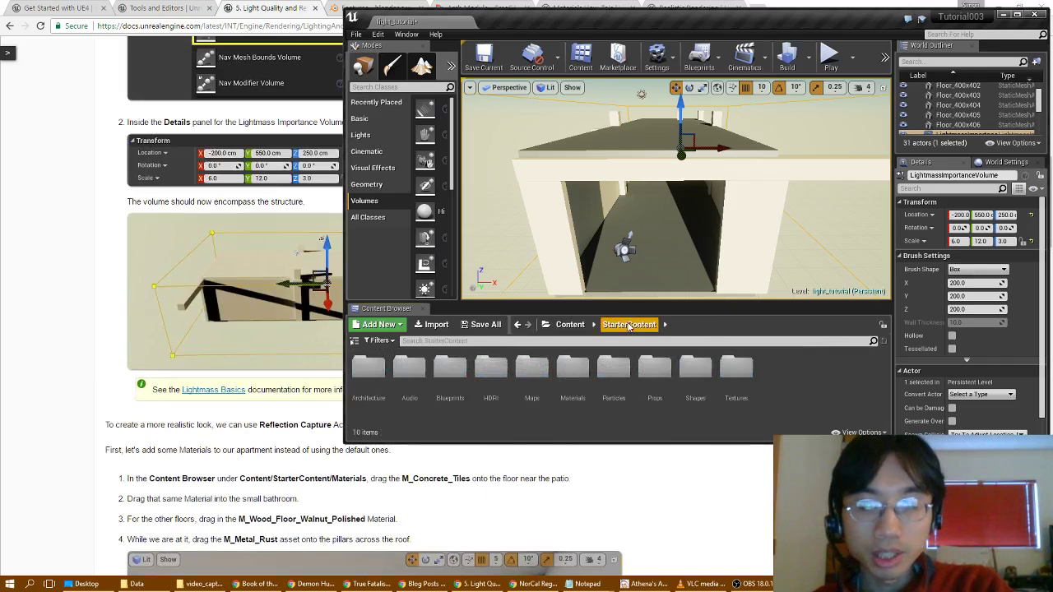
{"action": "double_click", "coordinate": [574, 372]}
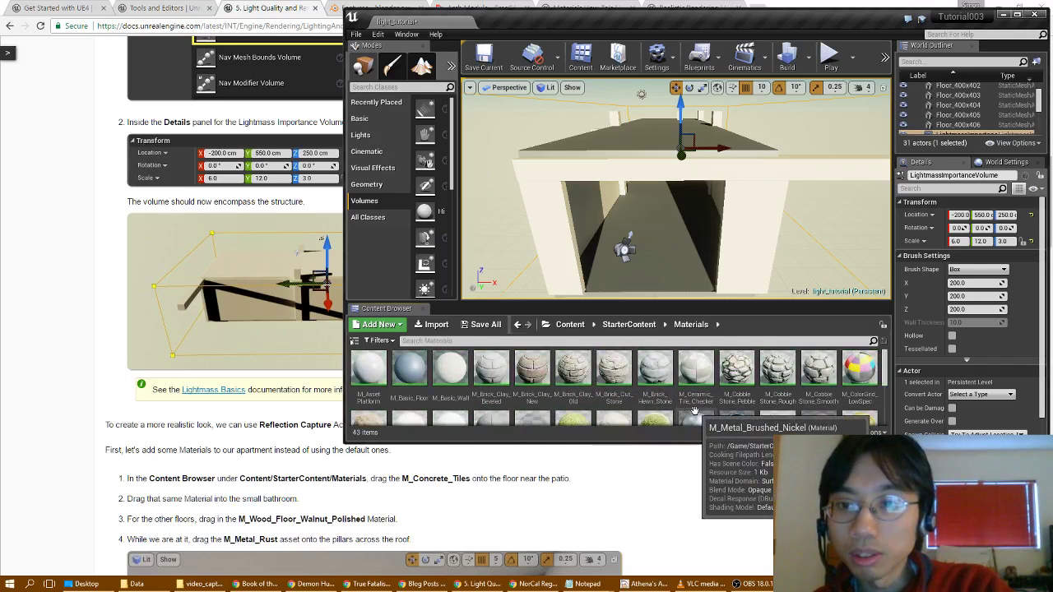
{"action": "scroll", "coordinate": [695, 409], "scroll_direction": "down", "scroll_amount": 2}
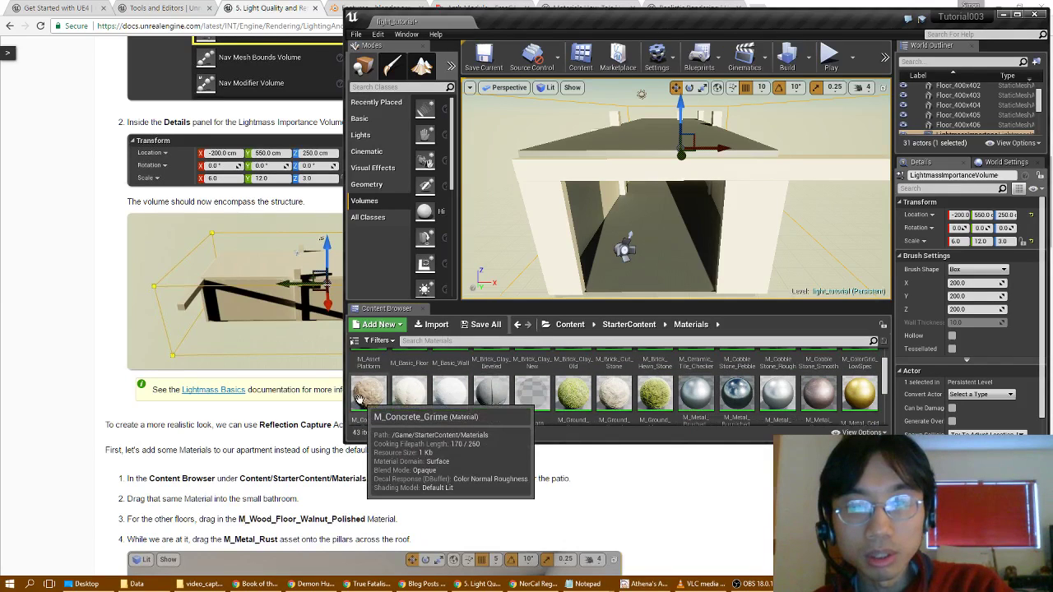
{"action": "scroll", "coordinate": [403, 403], "scroll_direction": "down", "scroll_amount": 1}
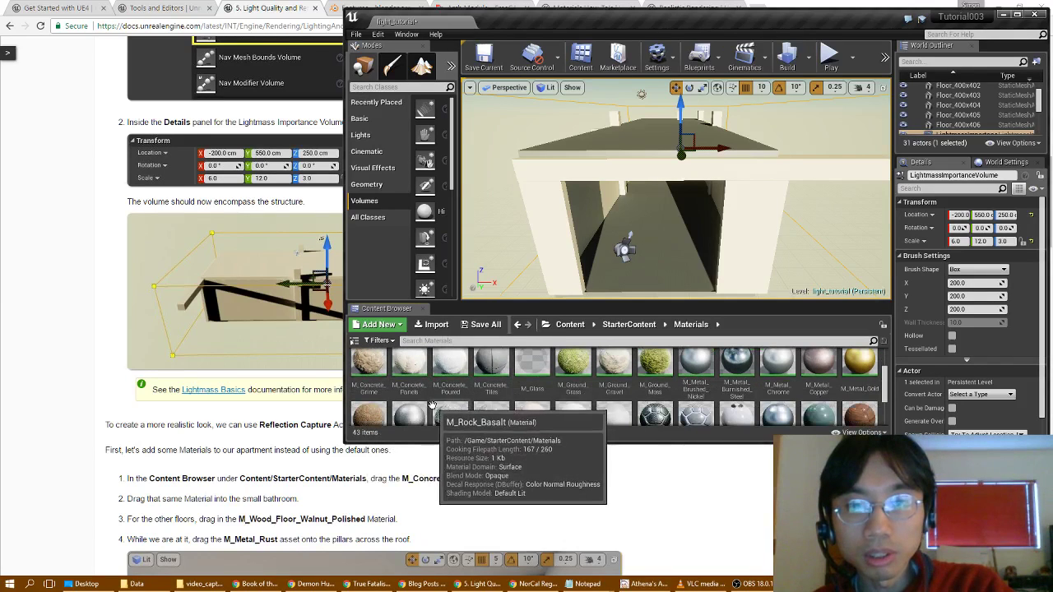
{"action": "left_click", "coordinate": [491, 366]}
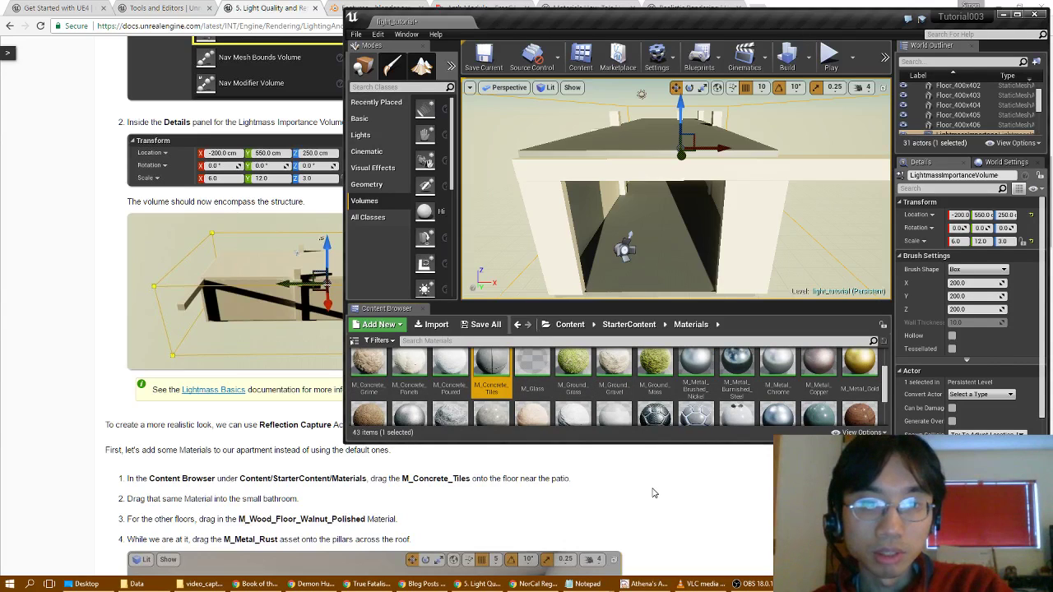
{"action": "key", "text": "w"}
{"action": "right_click_drag", "start_coordinate": [637, 232], "coordinate": [675, 194]}
{"action": "key", "text": "w"}
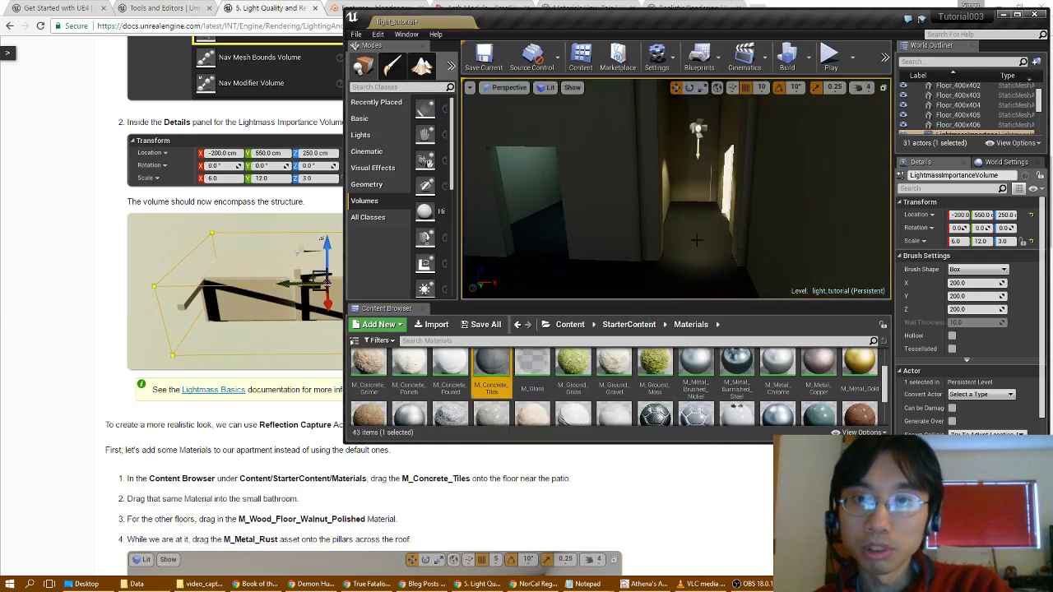
{"action": "left_click_drag", "start_coordinate": [494, 362], "coordinate": [530, 239]}
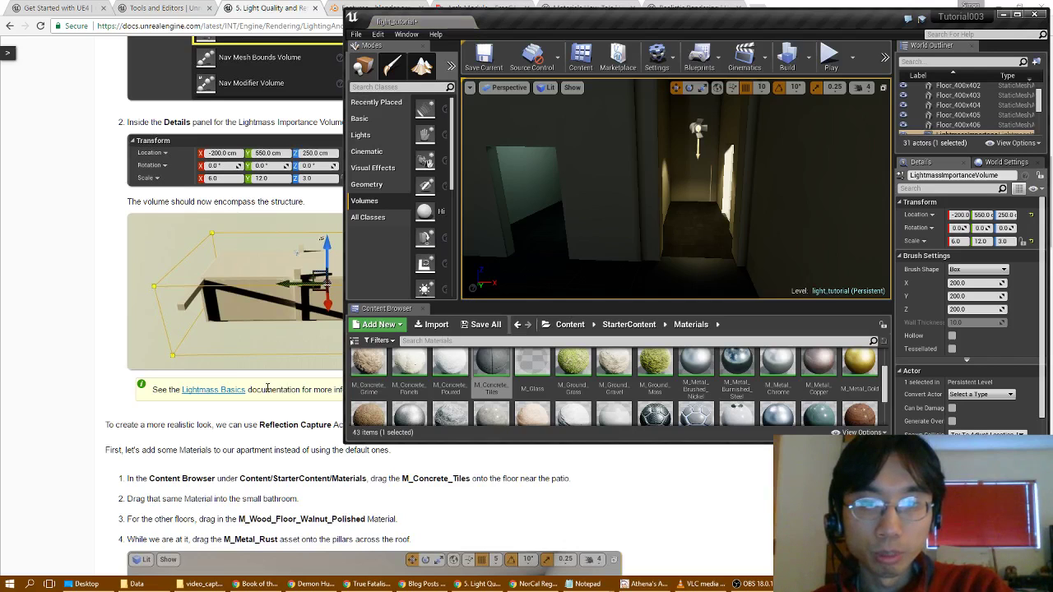
- Apply the M_Wood_Floor_Walnut_Polished material to the other floors of the apartment
{"action": "scroll", "coordinate": [633, 394], "scroll_direction": "down", "scroll_amount": 2}
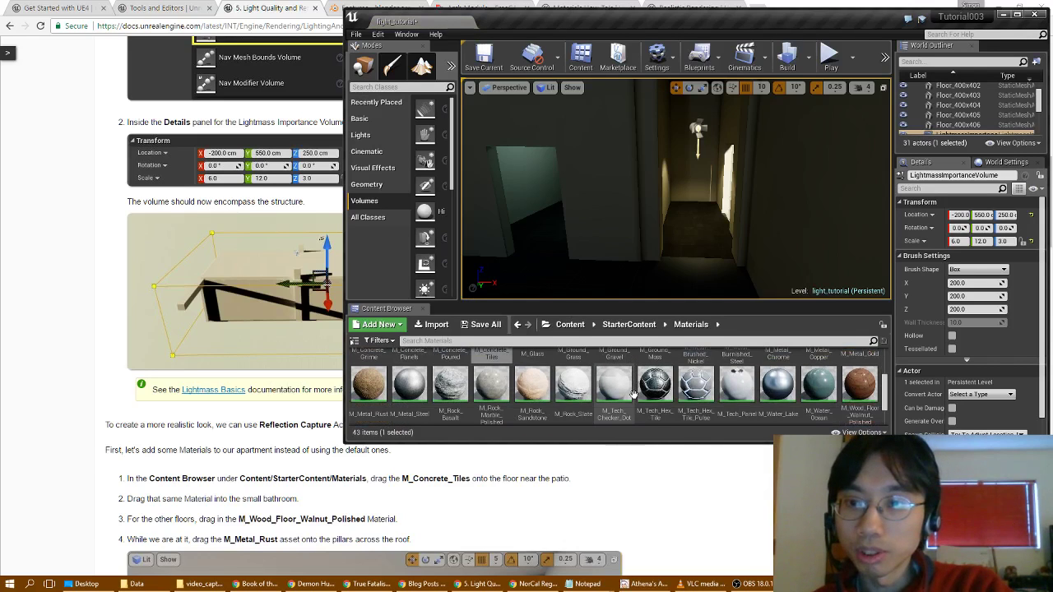
{"action": "left_click_drag", "start_coordinate": [859, 385], "coordinate": [621, 254]}
{"action": "right_click_drag", "start_coordinate": [621, 253], "coordinate": [476, 239]}
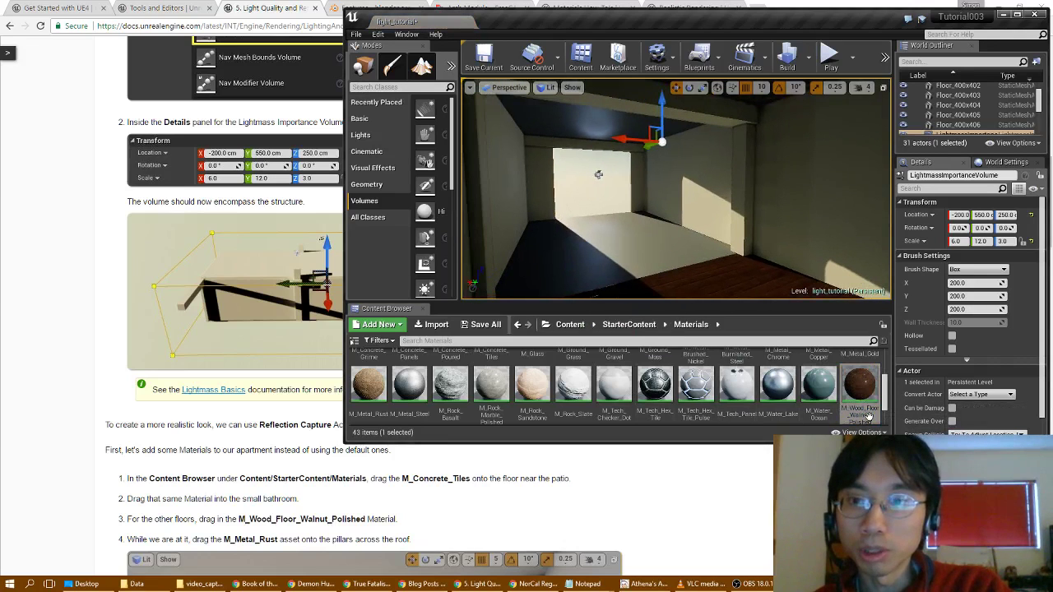
{"action": "left_click_drag", "start_coordinate": [864, 395], "coordinate": [646, 288]}
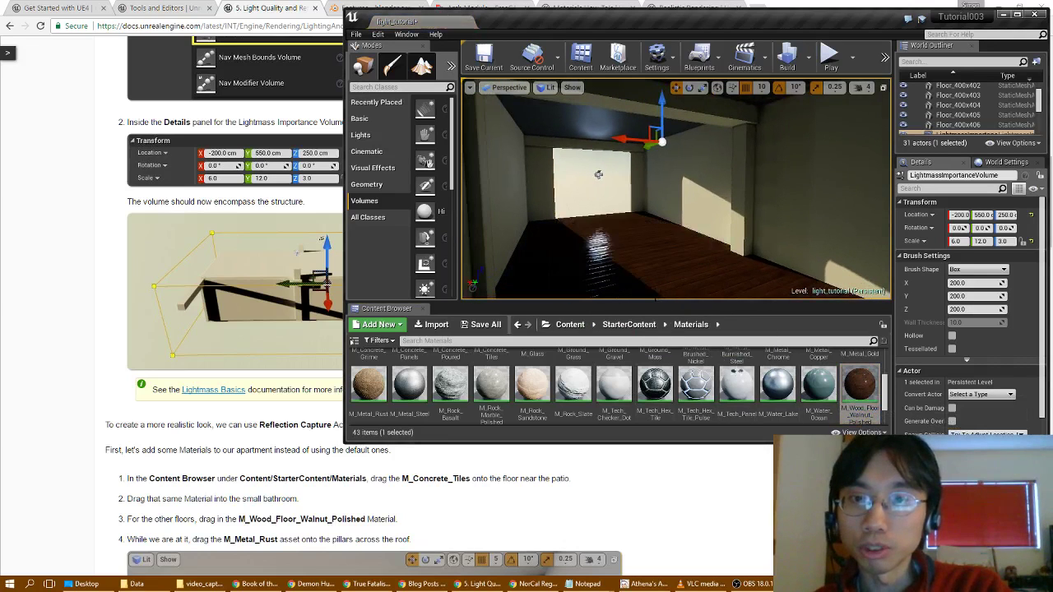
- Apply the M_Metal_Rust material to the nearest pillar running across the roof
{"action": "scroll", "coordinate": [172, 413], "scroll_direction": "down", "scroll_amount": 1}
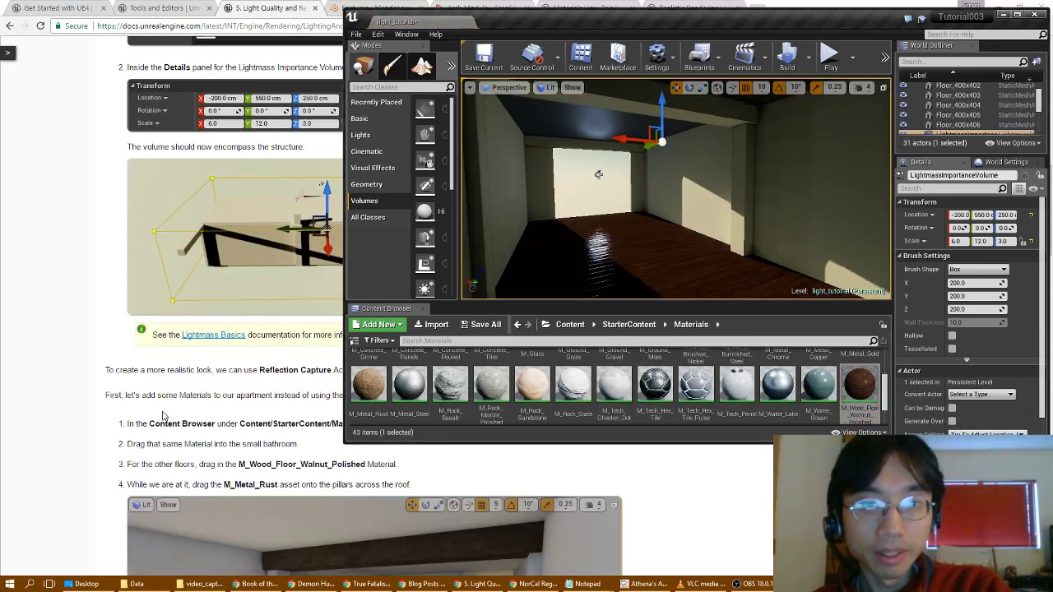
{"action": "scroll", "coordinate": [164, 415], "scroll_direction": "down", "scroll_amount": 1}
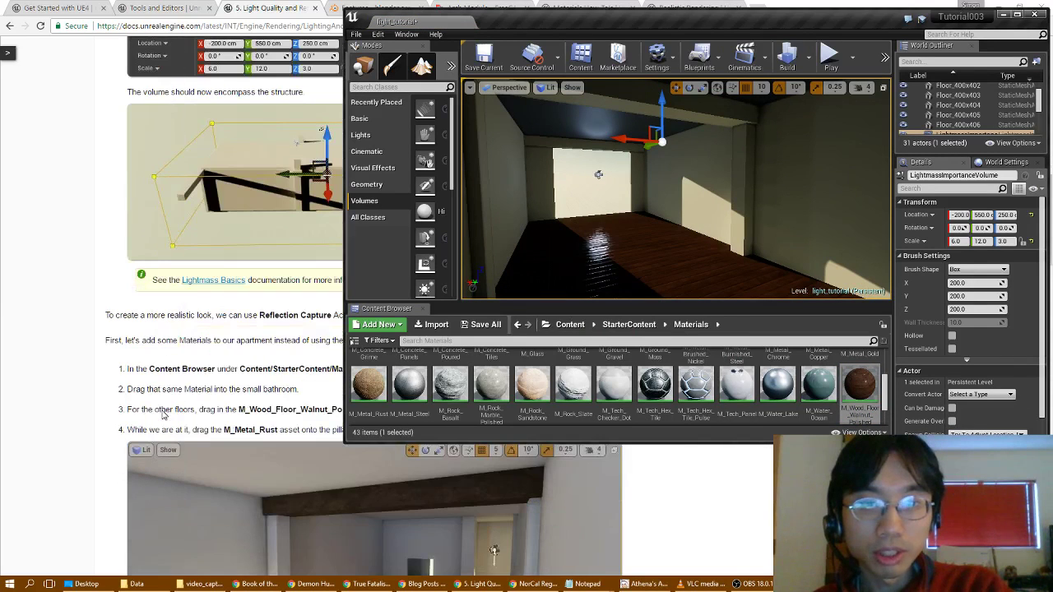
{"action": "scroll", "coordinate": [325, 405], "scroll_direction": "up", "scroll_amount": 1}
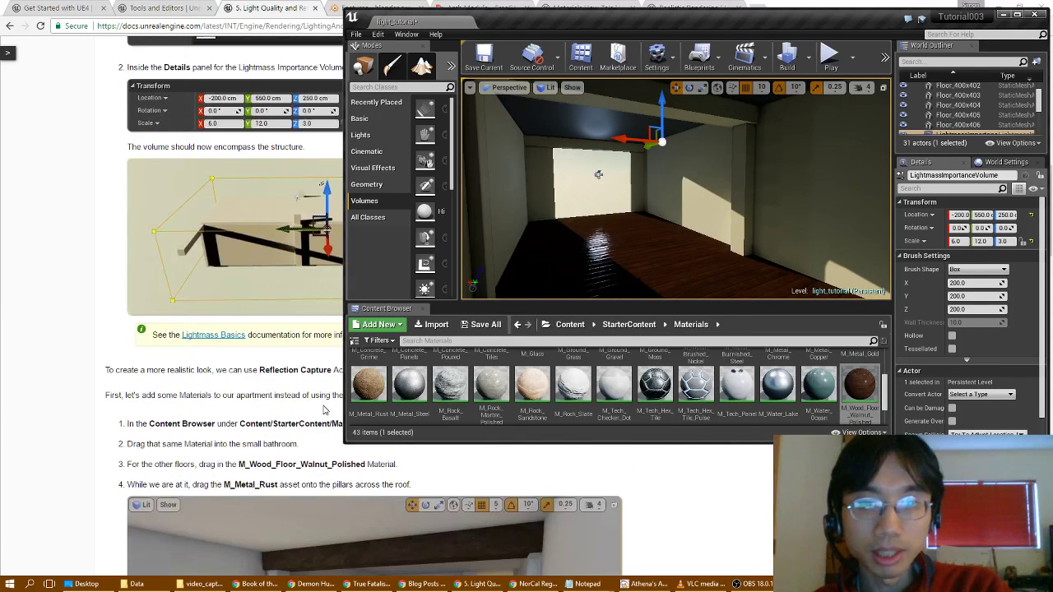
{"action": "scroll", "coordinate": [578, 396], "scroll_direction": "down", "scroll_amount": 1}
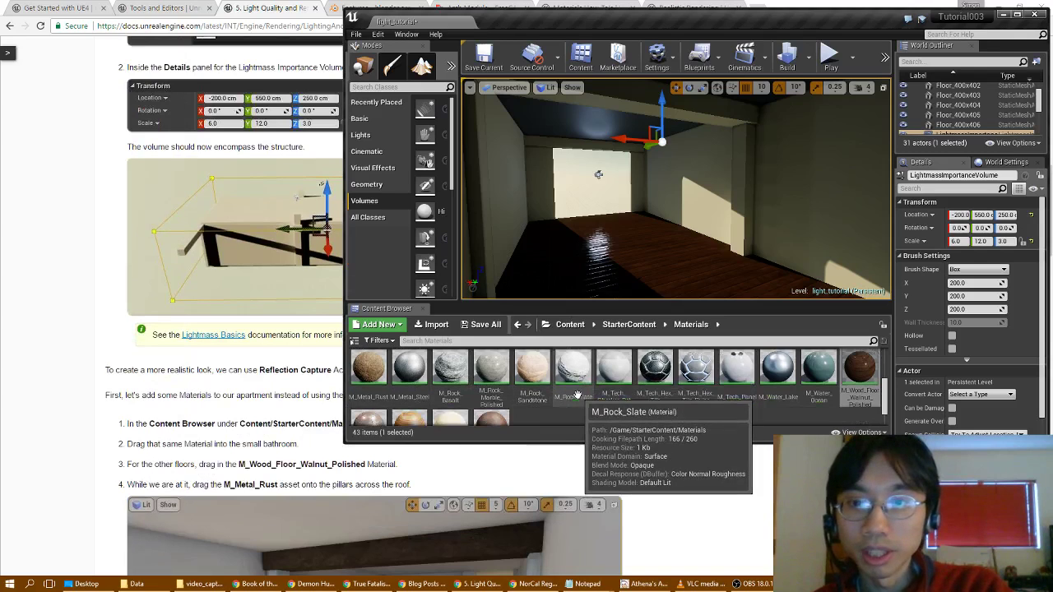
{"action": "scroll", "coordinate": [578, 397], "scroll_direction": "down", "scroll_amount": 1}
{"action": "scroll", "coordinate": [587, 404], "scroll_direction": "up", "scroll_amount": 1}
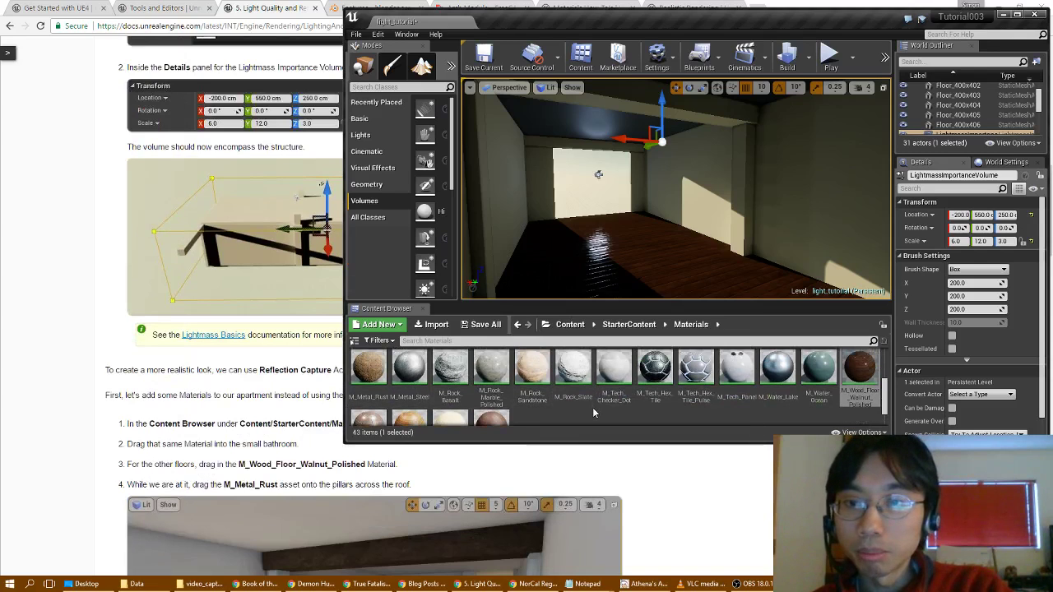
{"action": "scroll", "coordinate": [593, 407], "scroll_direction": "up", "scroll_amount": 1}
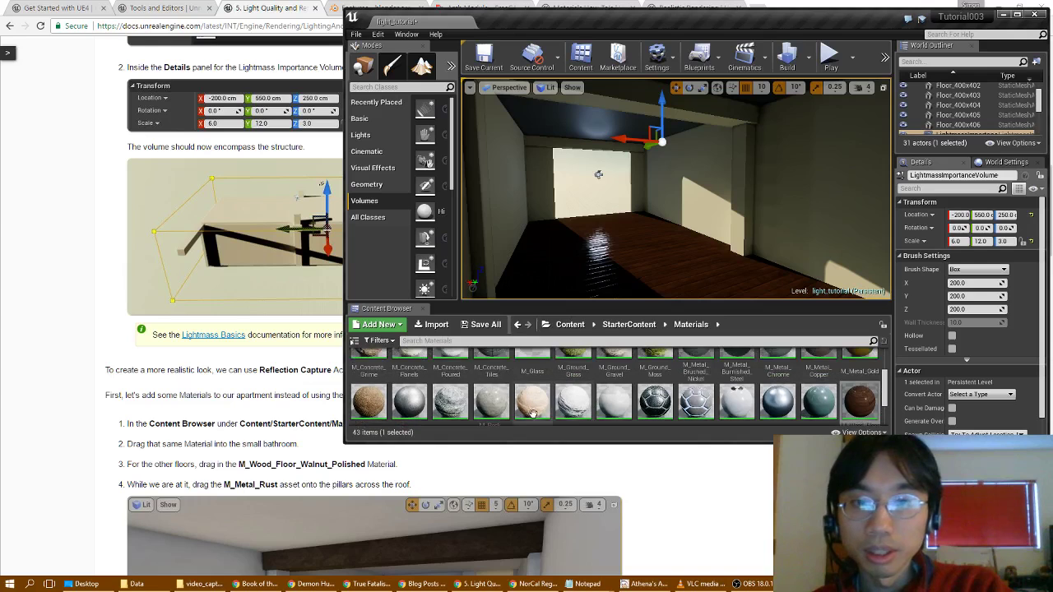
{"action": "left_click", "coordinate": [374, 397]}
{"action": "right_click_drag", "start_coordinate": [560, 272], "coordinate": [559, 173]}
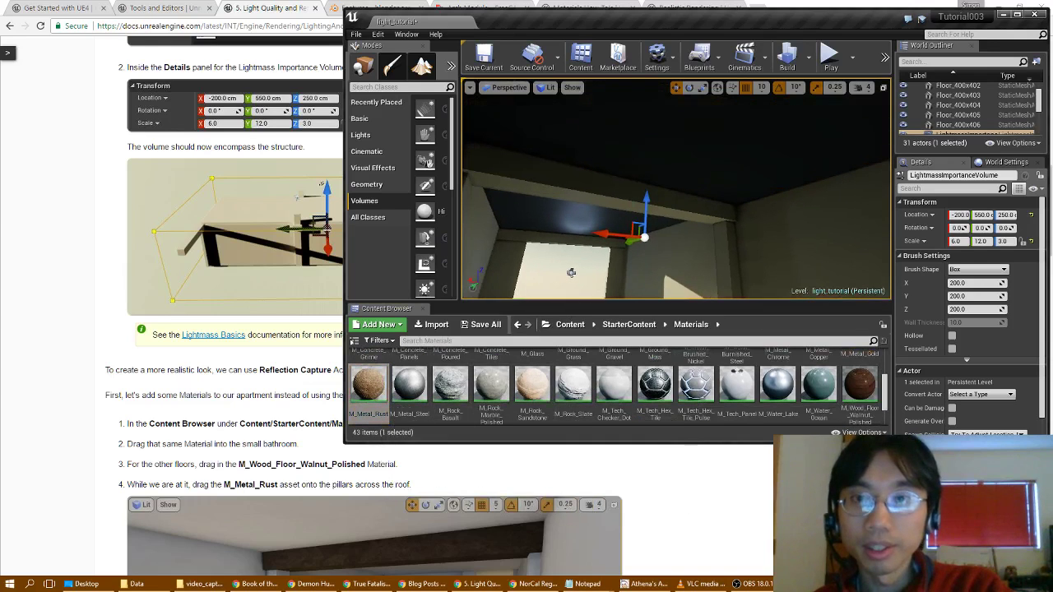
{"action": "left_click_drag", "start_coordinate": [378, 392], "coordinate": [567, 182]}
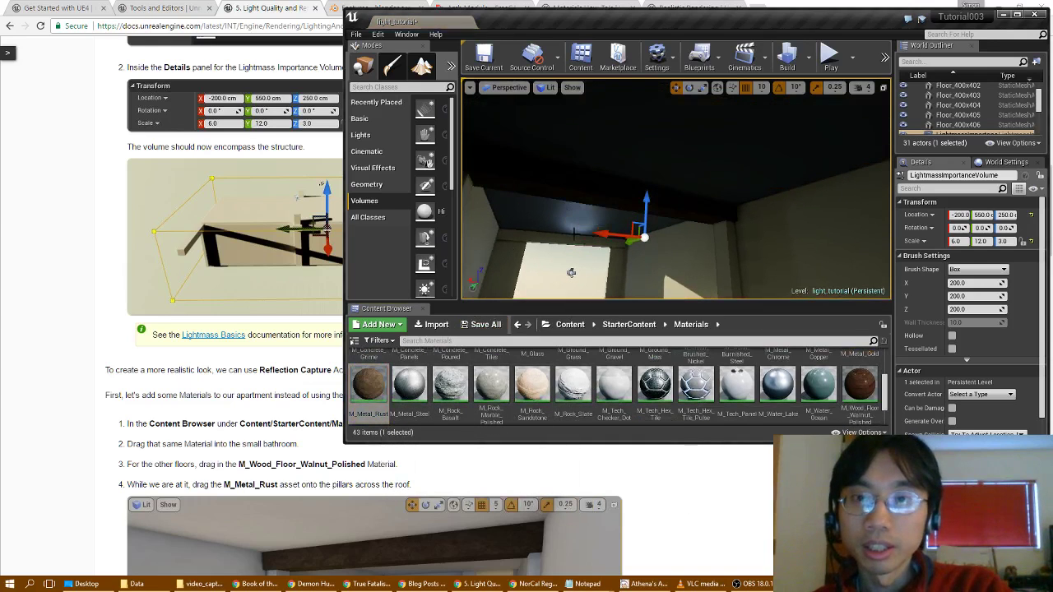
- Apply M_Metal_Rust to the roof pillar above the bright opening as well and check the materials around the apartment
{"action": "right_click_drag", "start_coordinate": [573, 231], "coordinate": [607, 222]}
{"action": "key", "text": "w"}
{"action": "scroll", "coordinate": [243, 464], "scroll_direction": "down", "scroll_amount": 5}
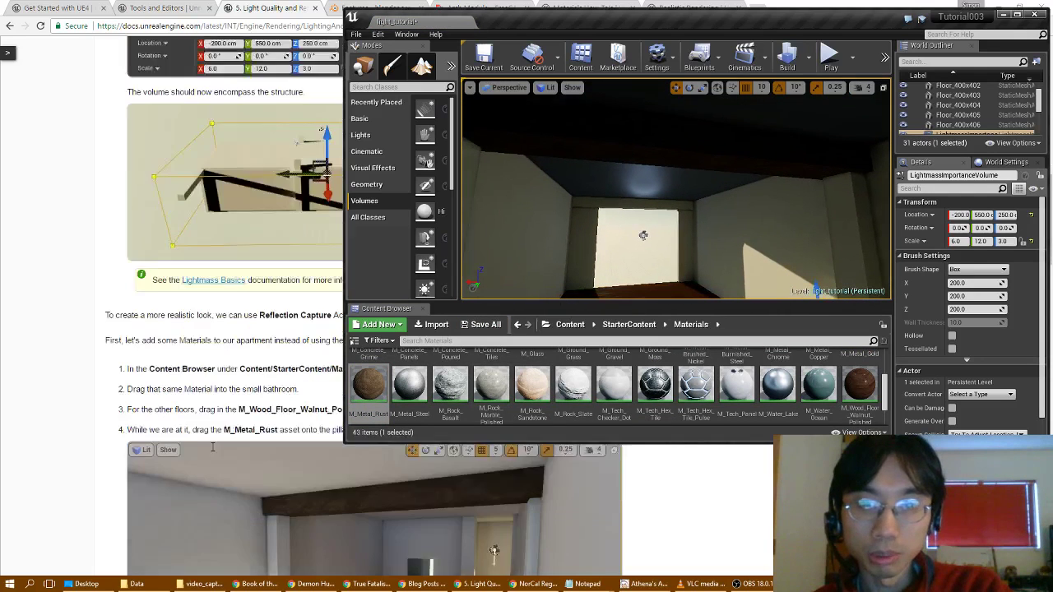
{"action": "scroll", "coordinate": [216, 450], "scroll_direction": "up", "scroll_amount": 3}
{"action": "scroll", "coordinate": [216, 451], "scroll_direction": "up", "scroll_amount": 2}
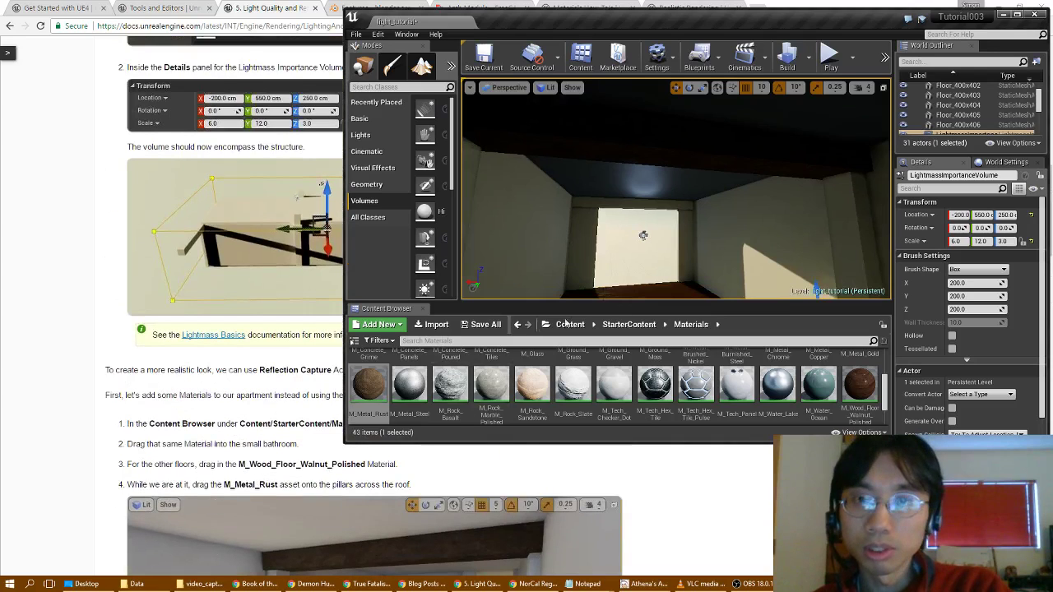
{"action": "left_click_drag", "start_coordinate": [368, 385], "coordinate": [641, 234]}
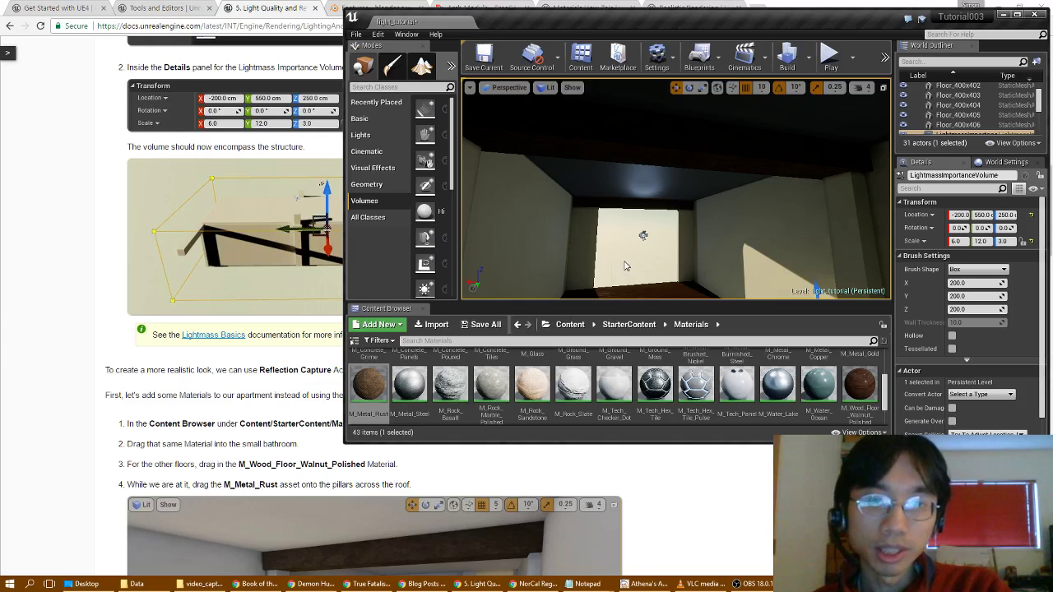
{"action": "right_click_drag", "start_coordinate": [625, 266], "coordinate": [823, 266]}
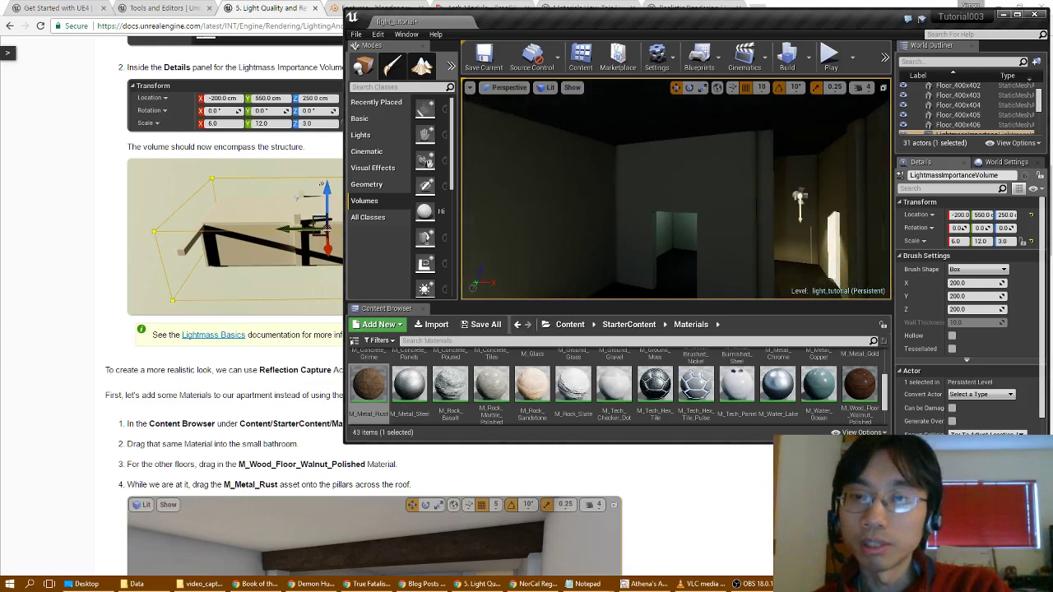
{"action": "left_click_drag", "start_coordinate": [741, 247], "coordinate": [592, 165]}
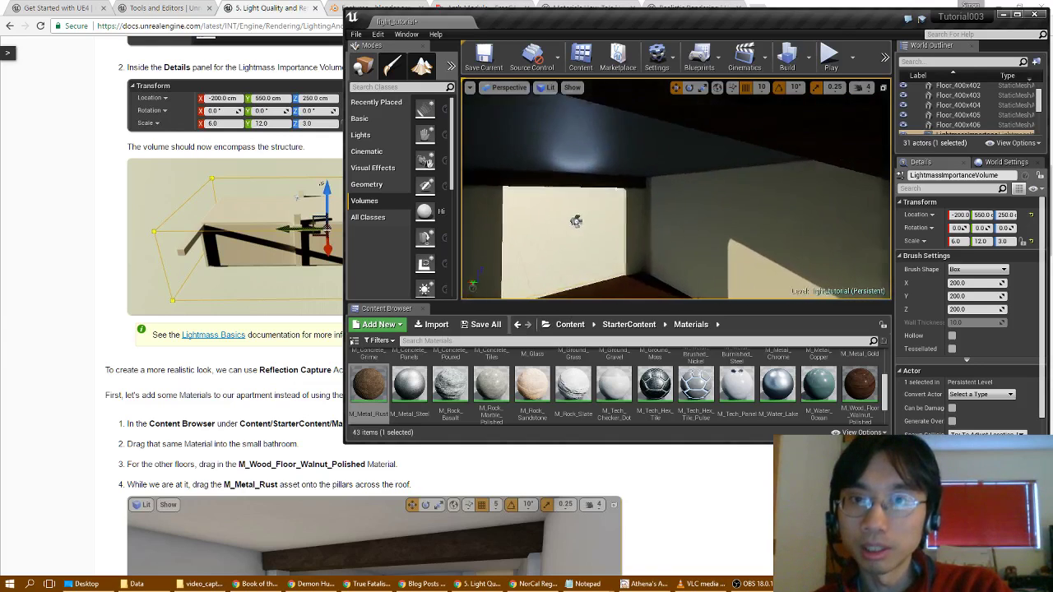
{"action": "right_click_drag", "start_coordinate": [724, 265], "coordinate": [720, 294]}
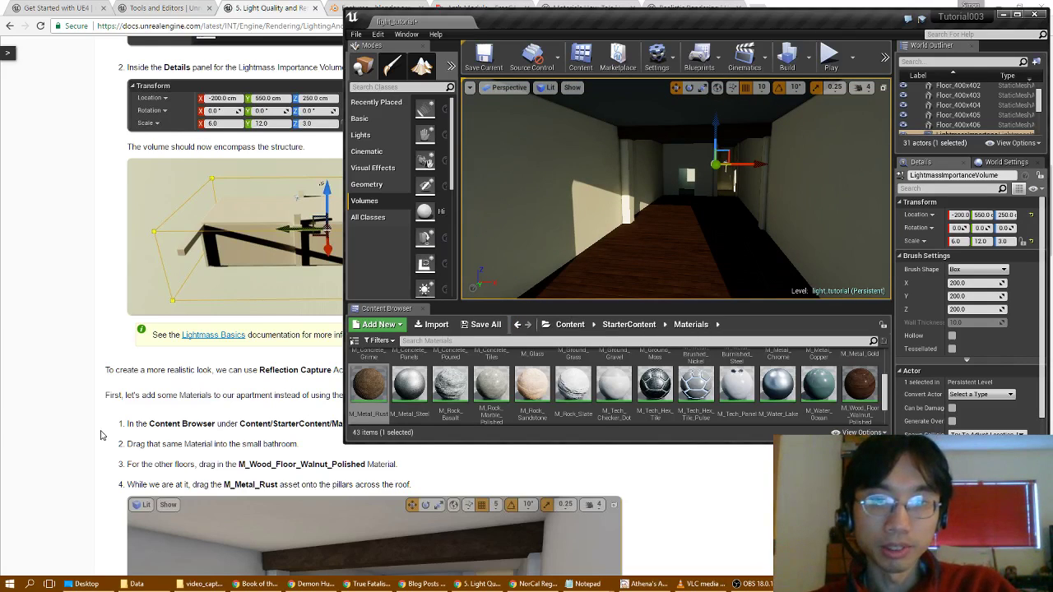
- Read the documentation's reflection instructions and place a Box Reflection Capture on the walnut floor of the main room
{"action": "scroll", "coordinate": [103, 435], "scroll_direction": "down", "scroll_amount": 1}
{"action": "scroll", "coordinate": [98, 437], "scroll_direction": "down", "scroll_amount": 4}
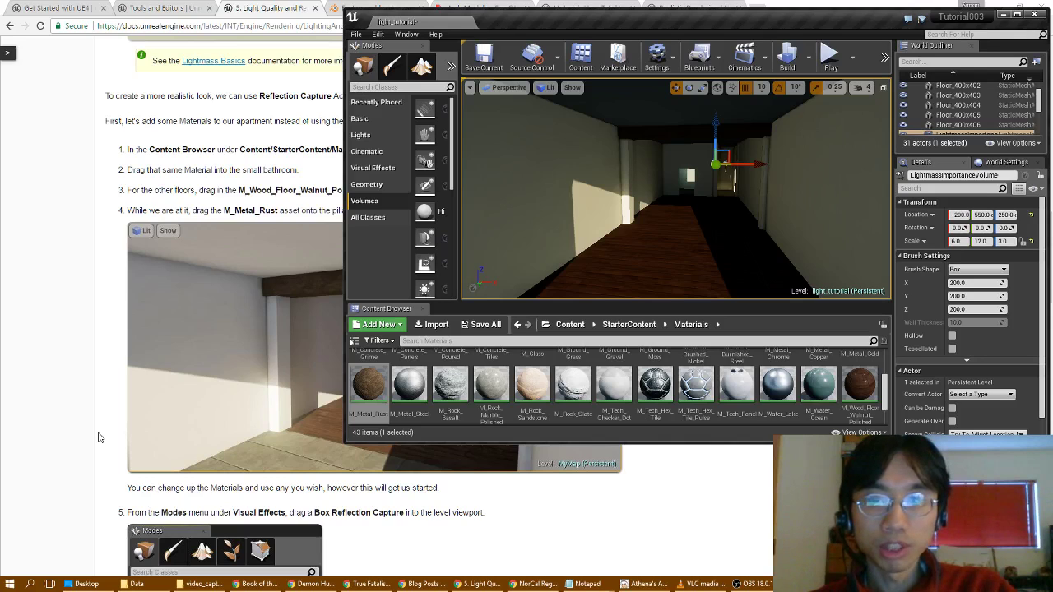
{"action": "scroll", "coordinate": [98, 438], "scroll_direction": "down", "scroll_amount": 3}
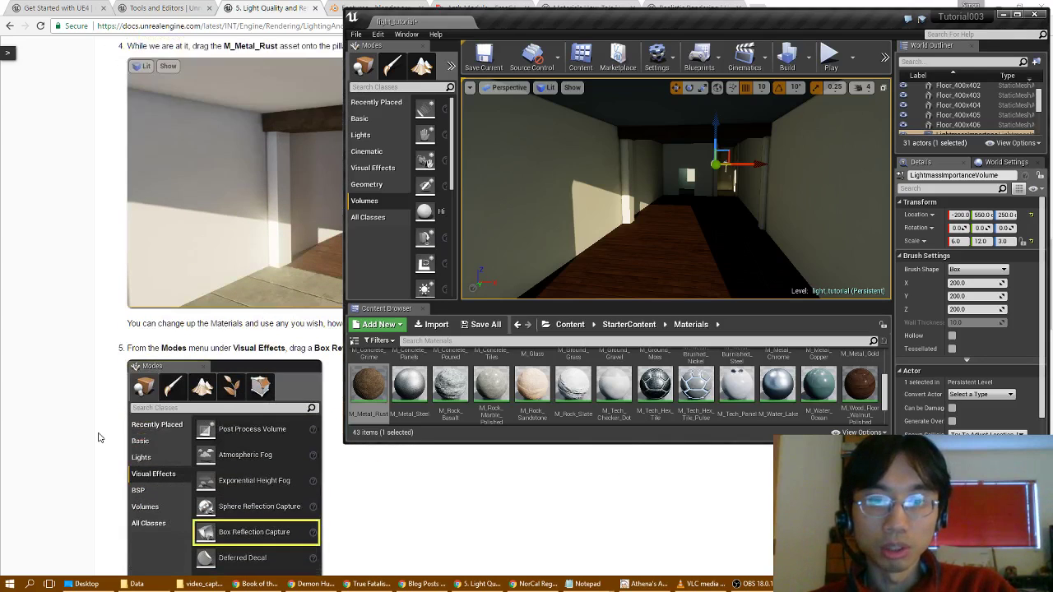
{"action": "scroll", "coordinate": [98, 437], "scroll_direction": "down", "scroll_amount": 2}
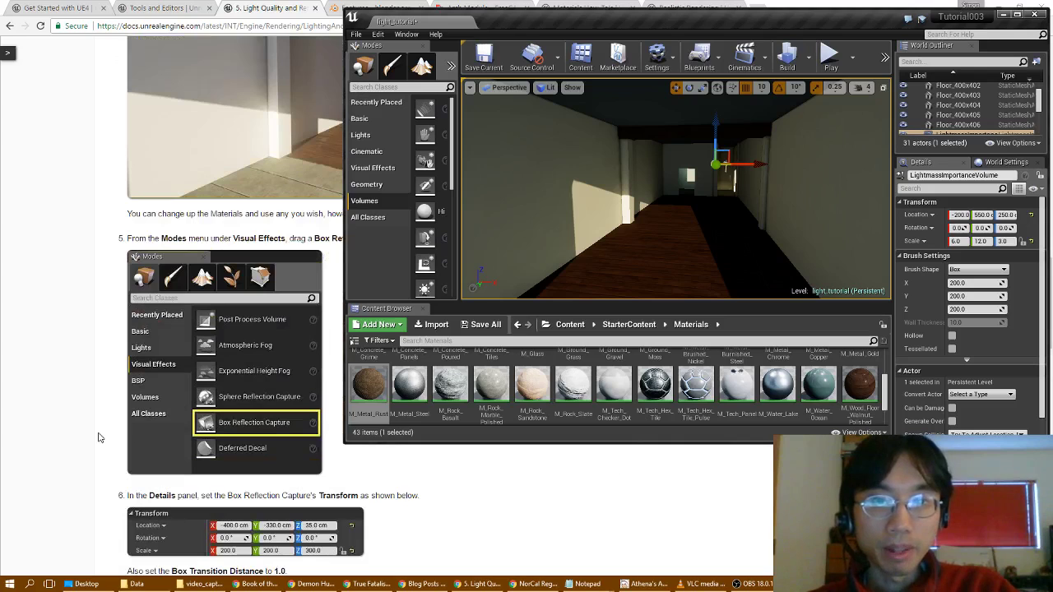
{"action": "left_click", "coordinate": [380, 168]}
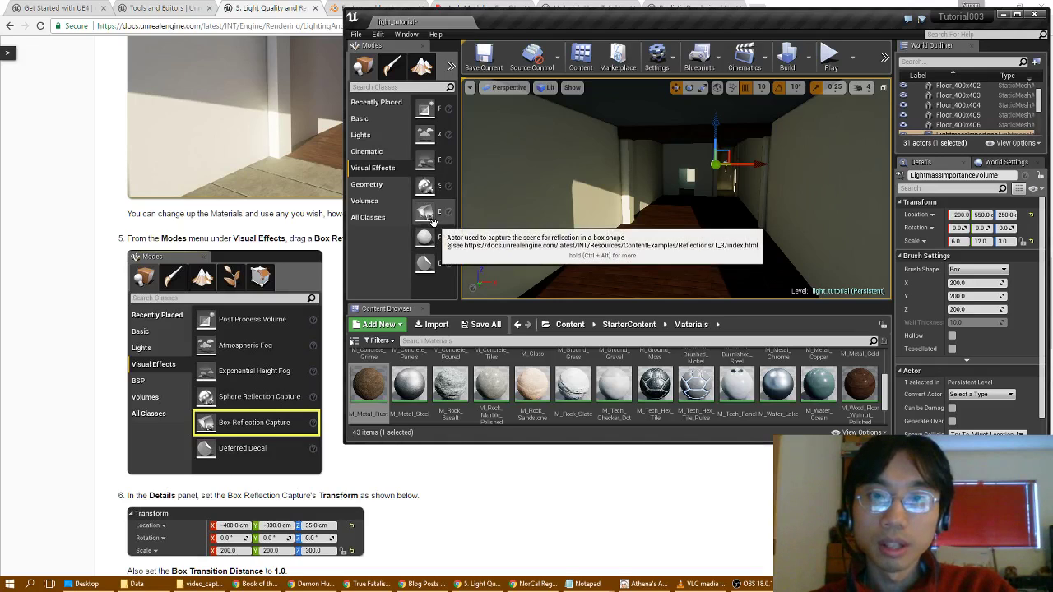
{"action": "left_click_drag", "start_coordinate": [434, 221], "coordinate": [667, 253]}
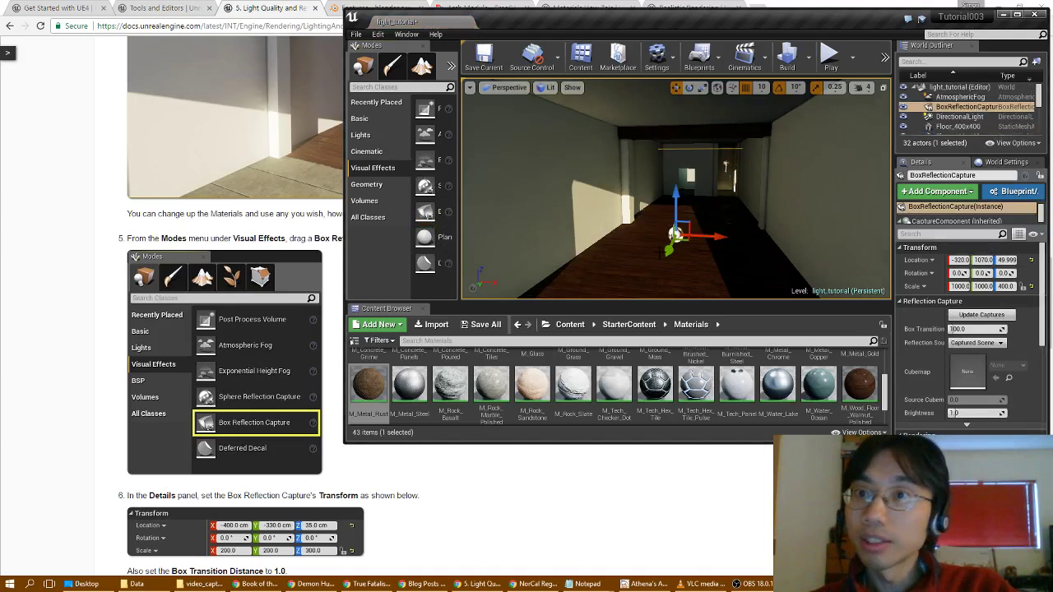
- Set the Box Reflection Capture's location to X -400, Y -300 and Z 35 cm
{"action": "scroll", "coordinate": [169, 390], "scroll_direction": "down", "scroll_amount": 2}
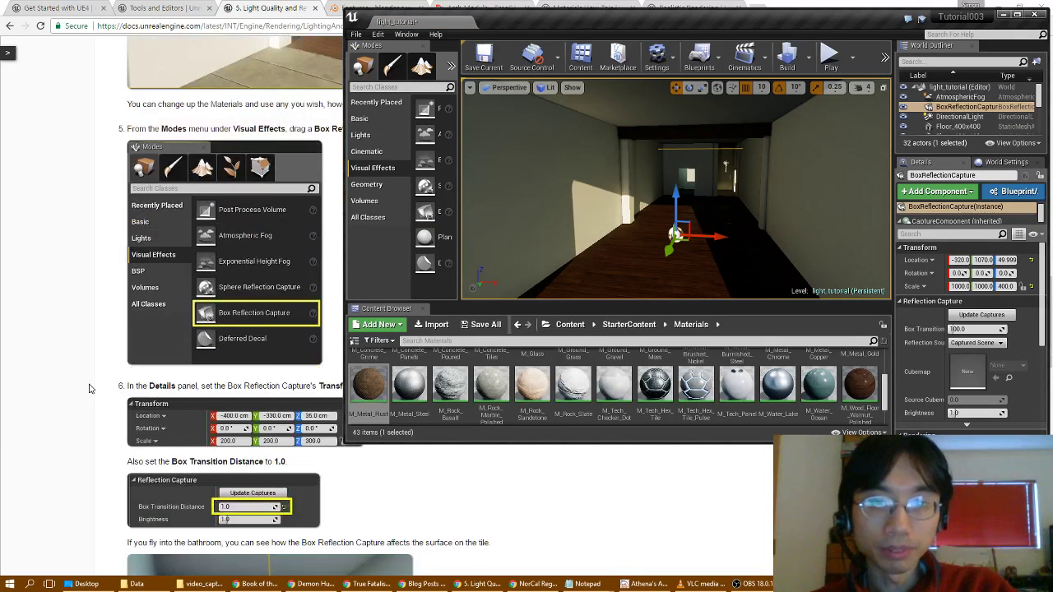
{"action": "scroll", "coordinate": [165, 386], "scroll_direction": "up", "scroll_amount": 1}
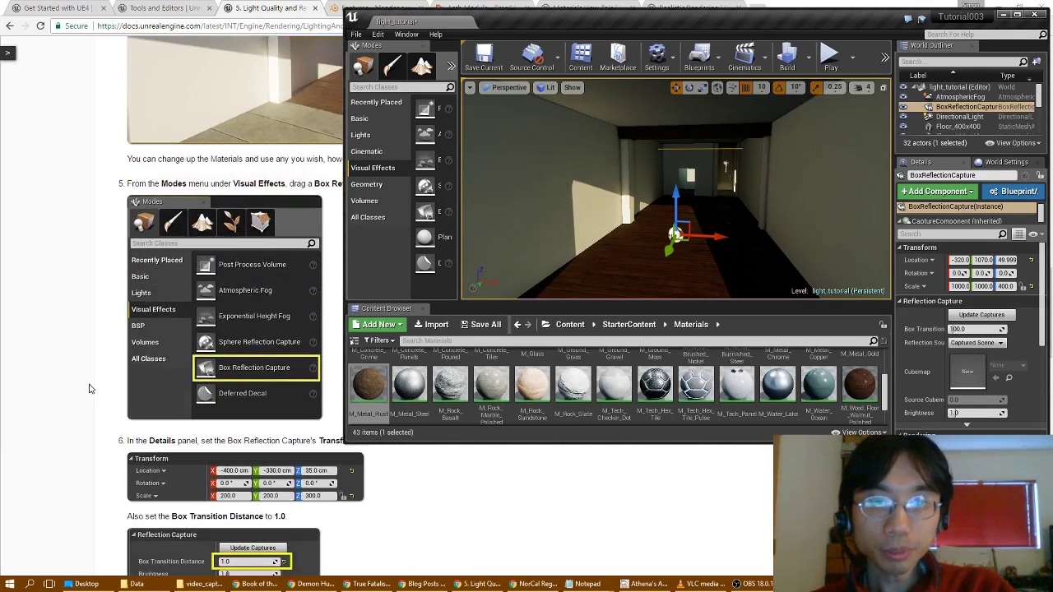
{"action": "left_click", "coordinate": [960, 260]}
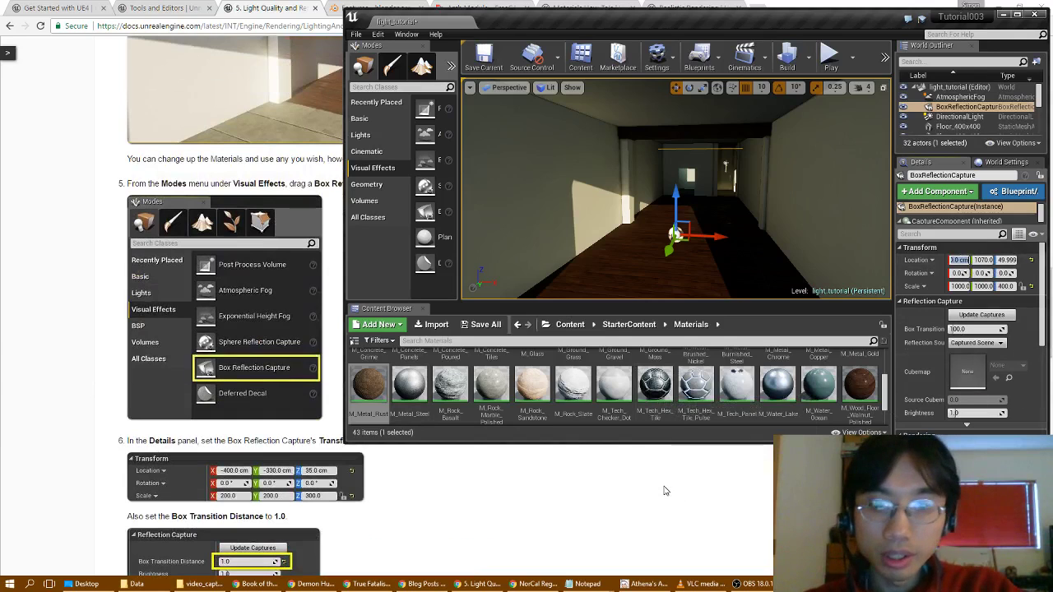
{"action": "type", "text": "-400"}
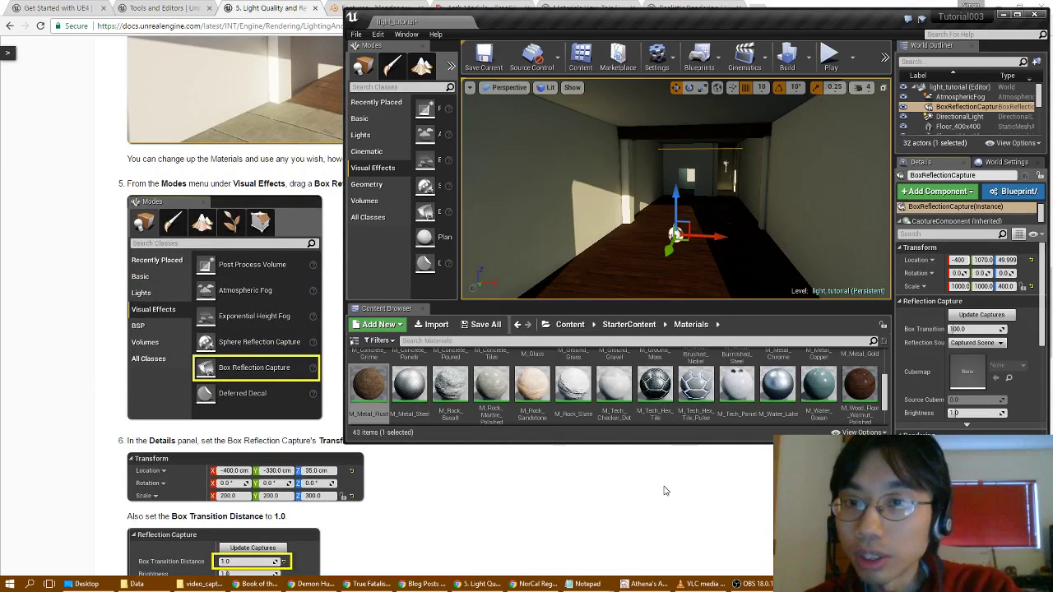
{"action": "key", "text": "Tab"}
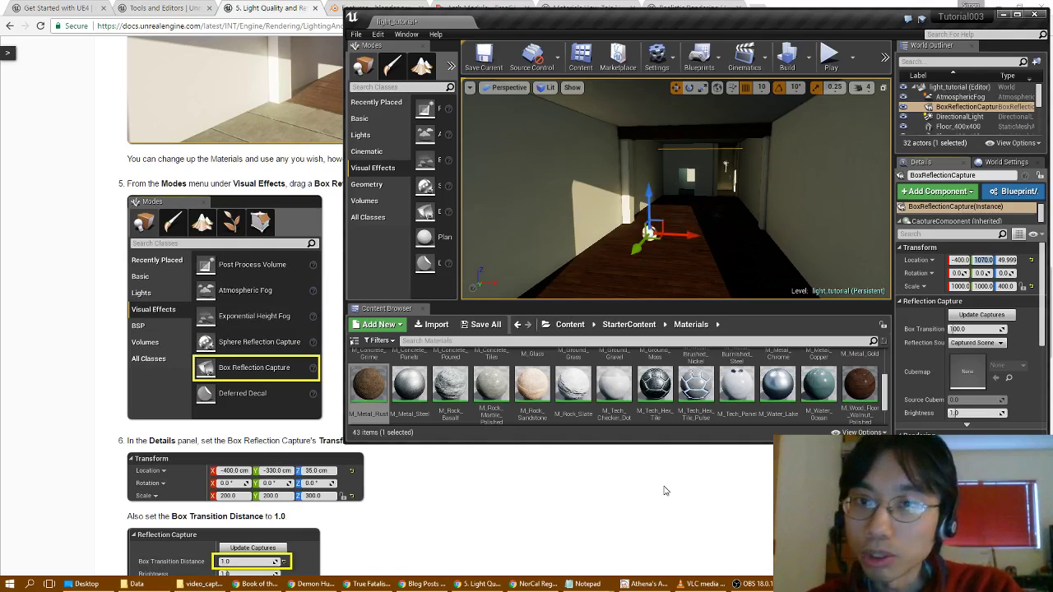
{"action": "type", "text": "-30"}
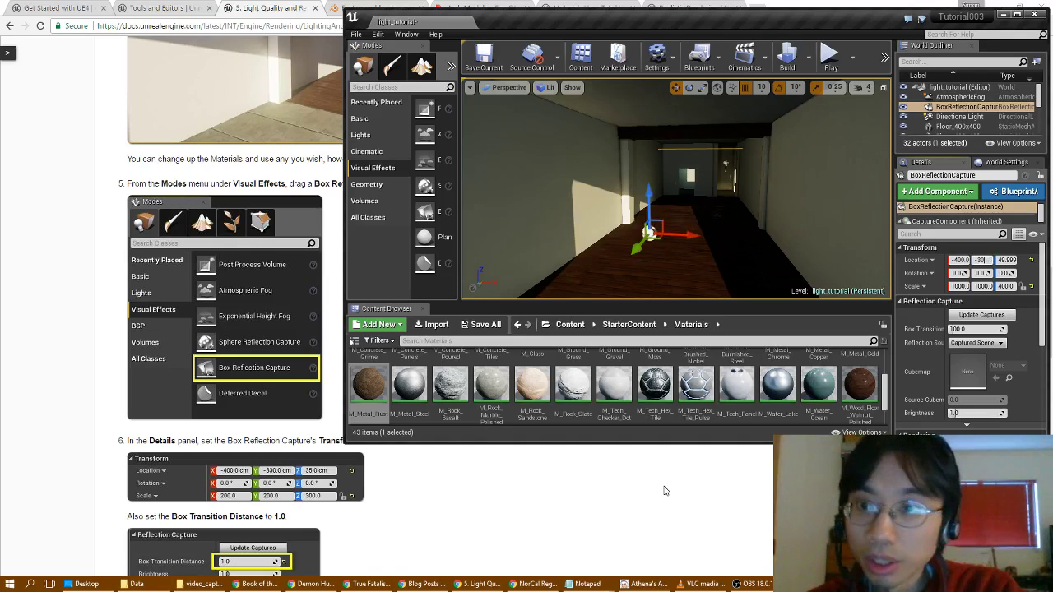
{"action": "type", "text": "0"}
{"action": "key", "text": "Tab"}
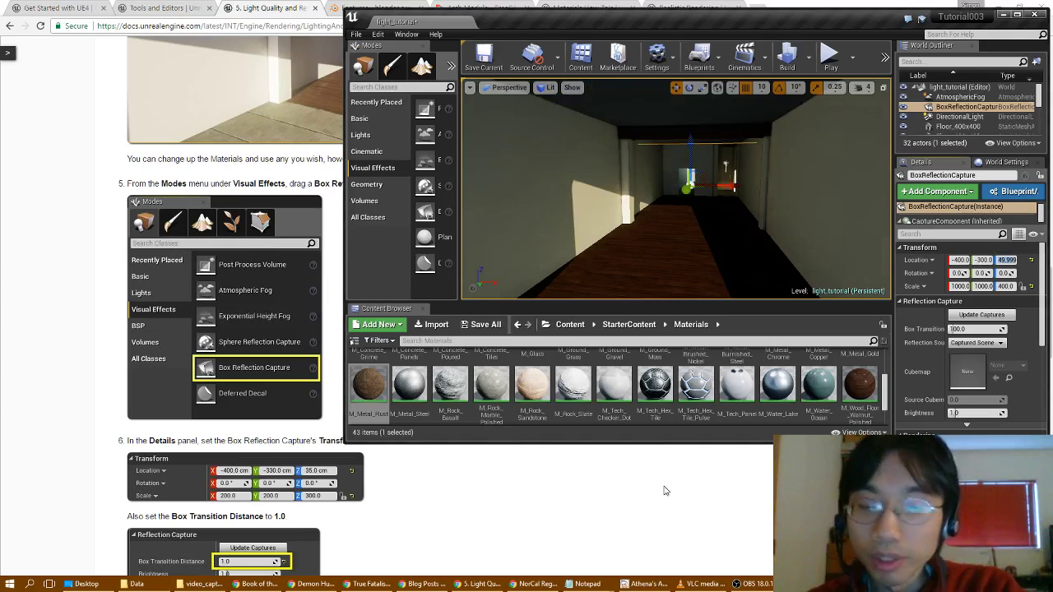
{"action": "type", "text": "35"}
{"action": "key", "text": "Return"}
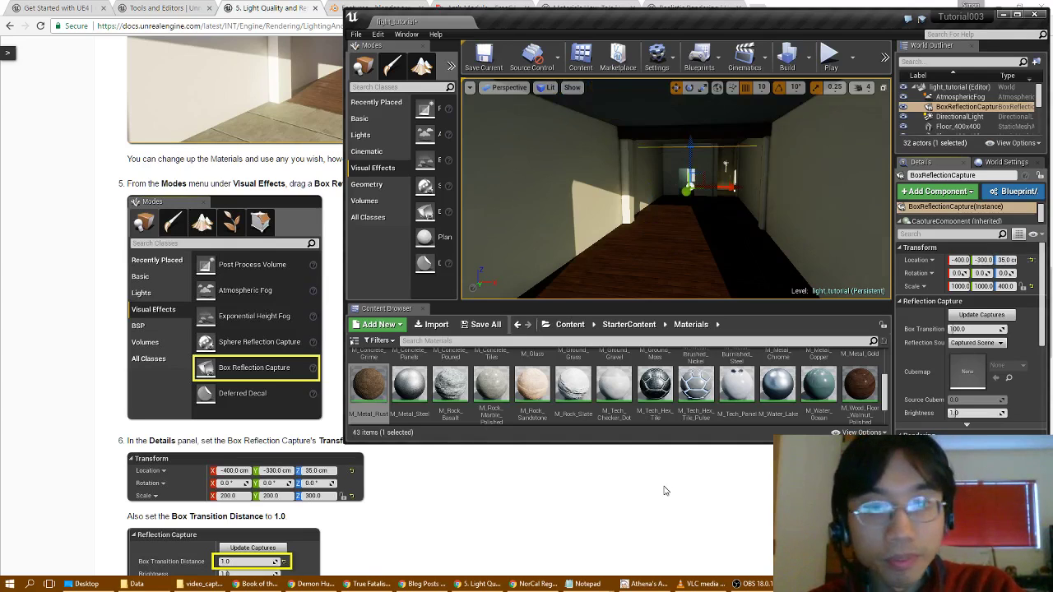
- Set the Box Reflection Capture's scale to 200 on the X, Y and Z axes
{"action": "key", "text": "Tab"}
{"action": "key", "text": "Tab"}
{"action": "key", "text": "Tab"}
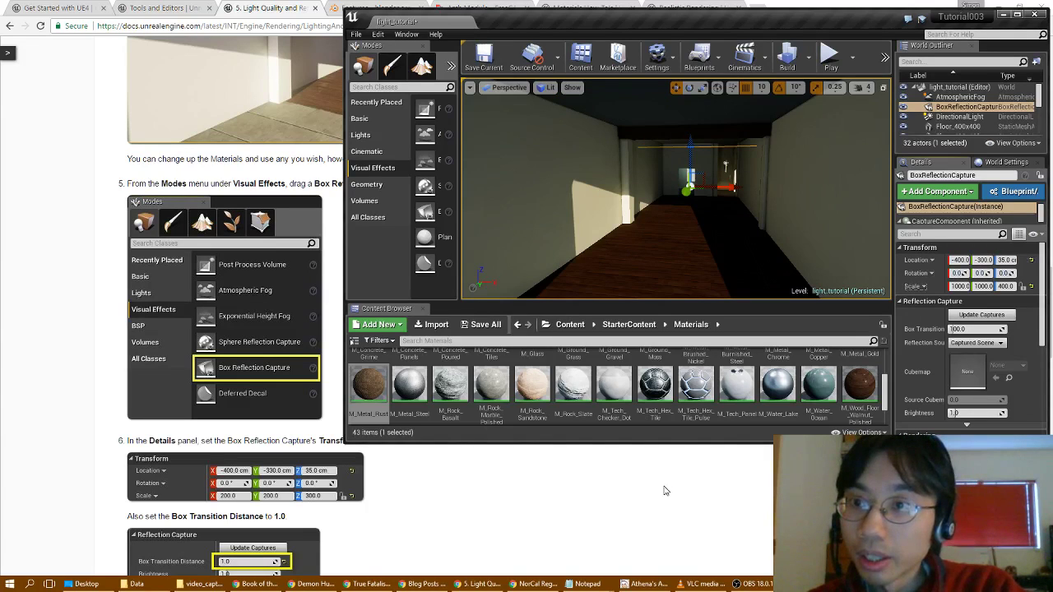
{"action": "type", "text": "200"}
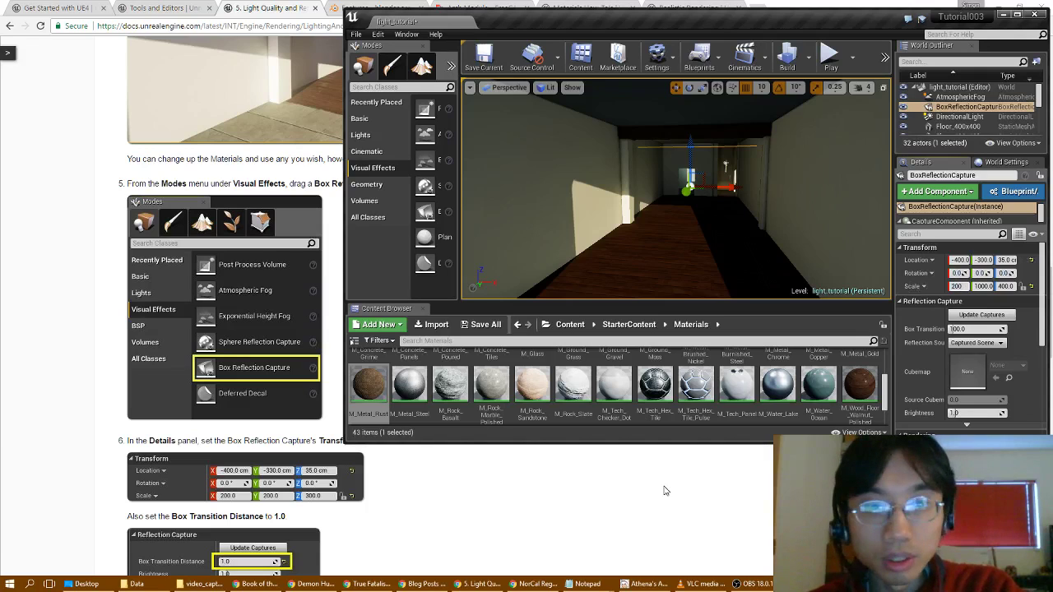
{"action": "key", "text": "Tab"}
{"action": "type", "text": "2"}
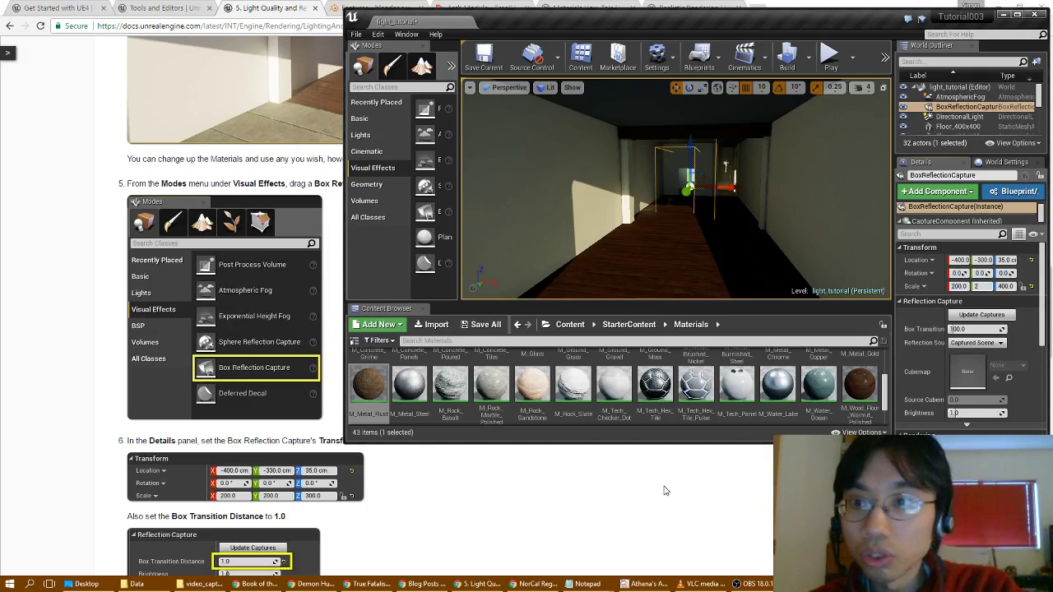
{"action": "type", "text": "00"}
{"action": "key", "text": "Tab"}
{"action": "type", "text": "2"}
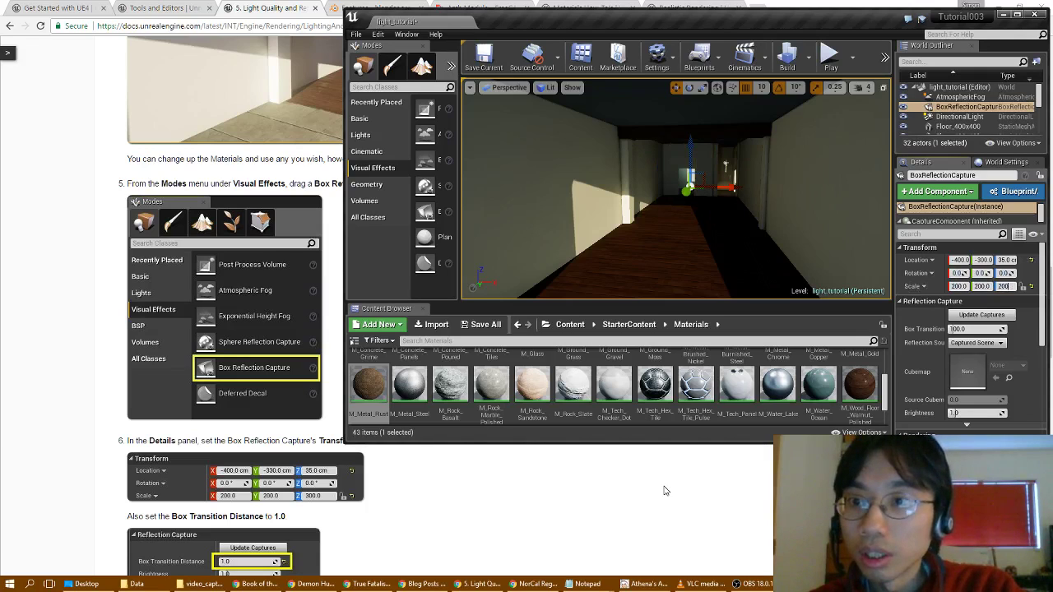
{"action": "type", "text": "00"}
{"action": "key", "text": "Return"}
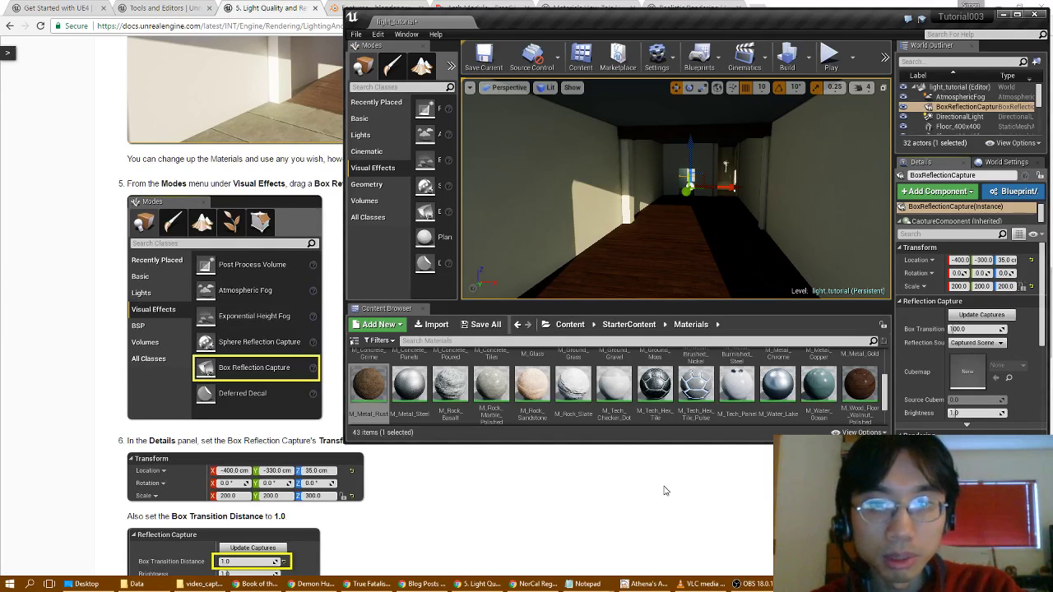
- Set the Box Reflection Capture's Box Transition Distance to 1.0
{"action": "key", "text": "w"}
{"action": "right_click_drag", "start_coordinate": [614, 271], "coordinate": [1011, 279]}
{"action": "key", "text": "w"}
{"action": "key", "text": "w"}
{"action": "key", "text": "s"}
{"action": "key", "text": "w"}
{"action": "key", "text": "w"}
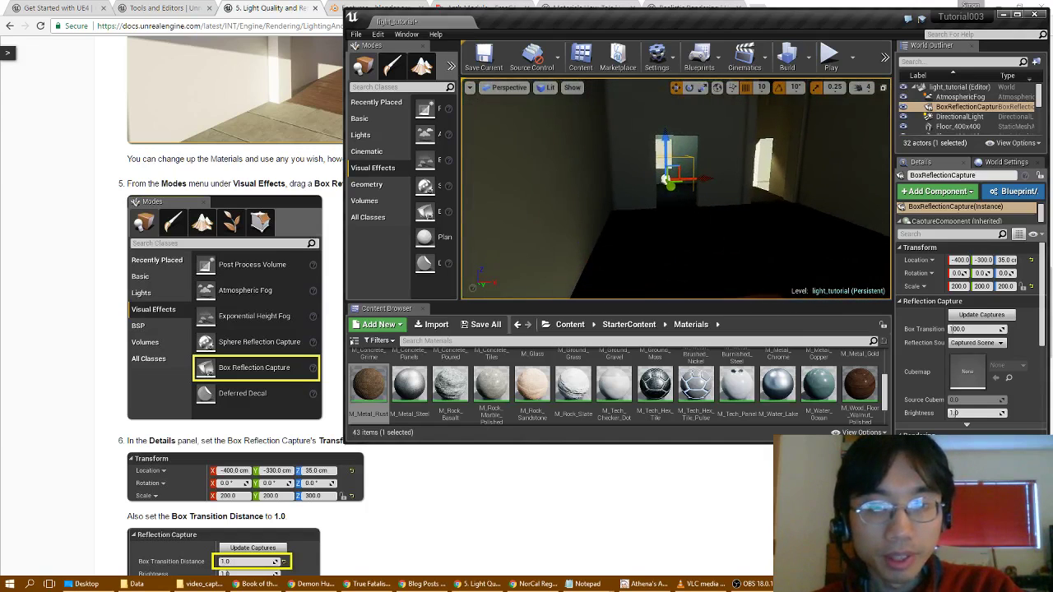
{"action": "scroll", "coordinate": [253, 427], "scroll_direction": "down", "scroll_amount": 1}
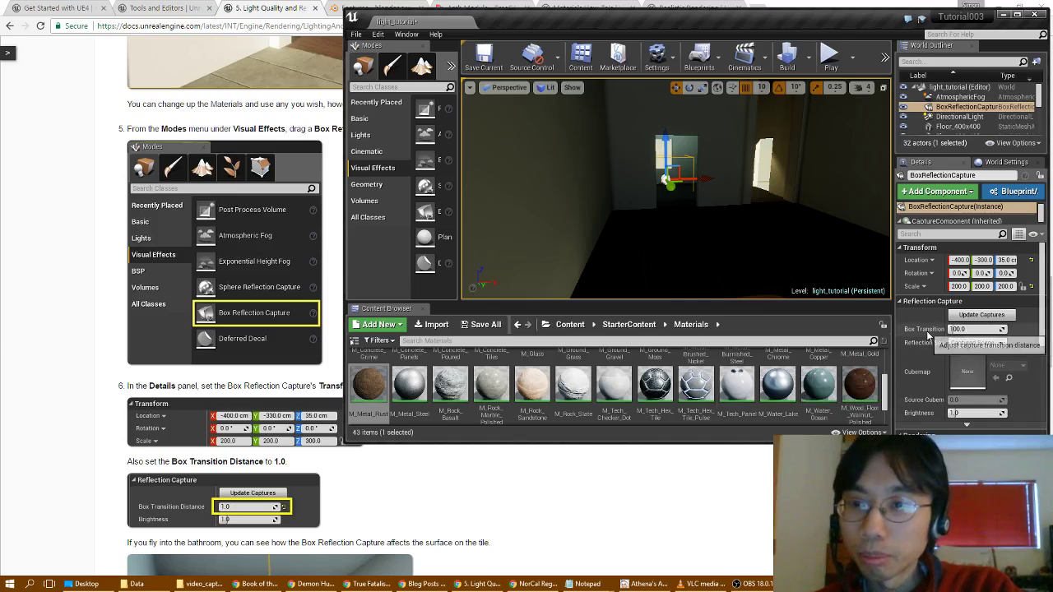
{"action": "left_click", "coordinate": [968, 329]}
{"action": "type", "text": "1.0"}
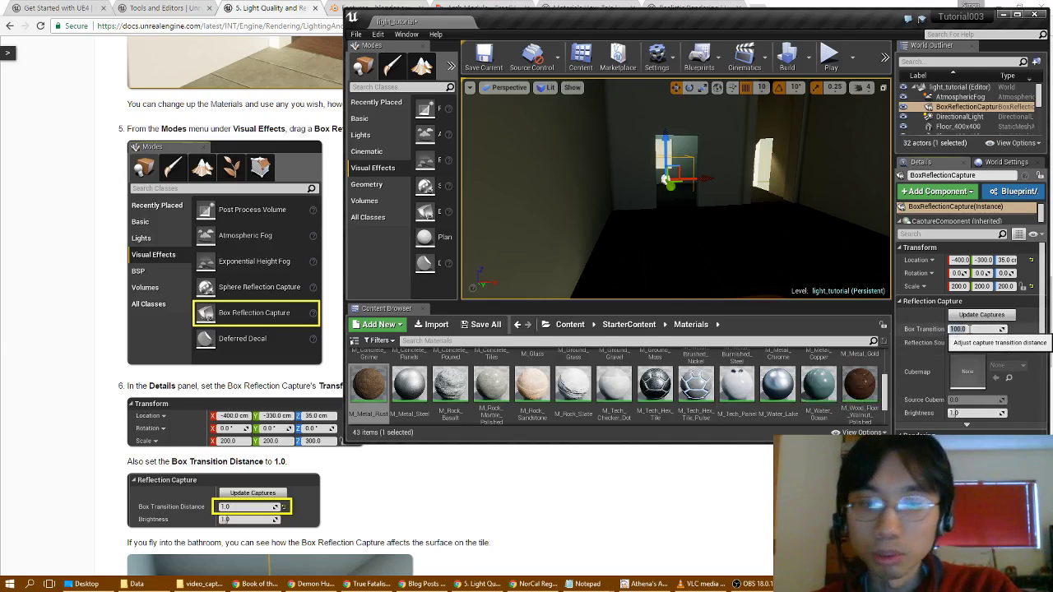
{"action": "key", "text": "Return"}
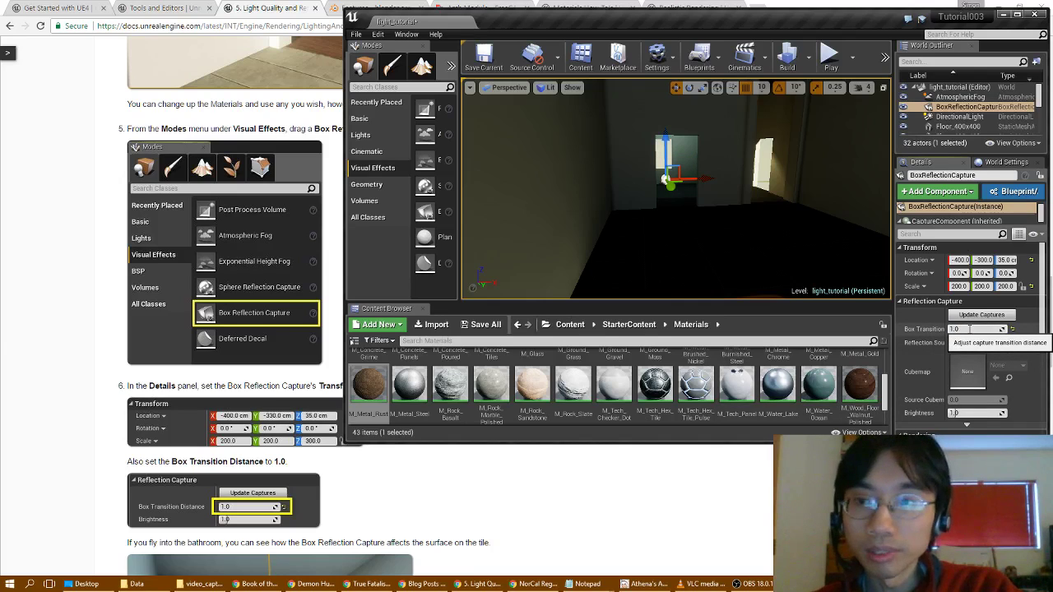
- Read the documentation's note on the bathroom tile reflections and fly into the bathroom to examine the floor around the capture
{"action": "scroll", "coordinate": [195, 391], "scroll_direction": "down", "scroll_amount": 3}
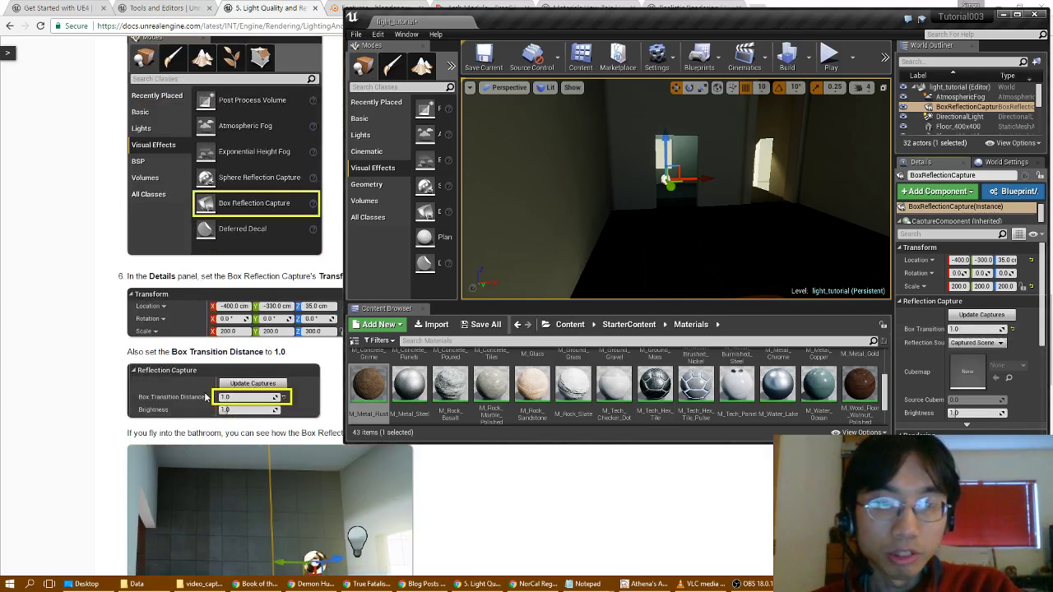
{"action": "scroll", "coordinate": [204, 397], "scroll_direction": "down", "scroll_amount": 2}
{"action": "scroll", "coordinate": [204, 397], "scroll_direction": "up", "scroll_amount": 3}
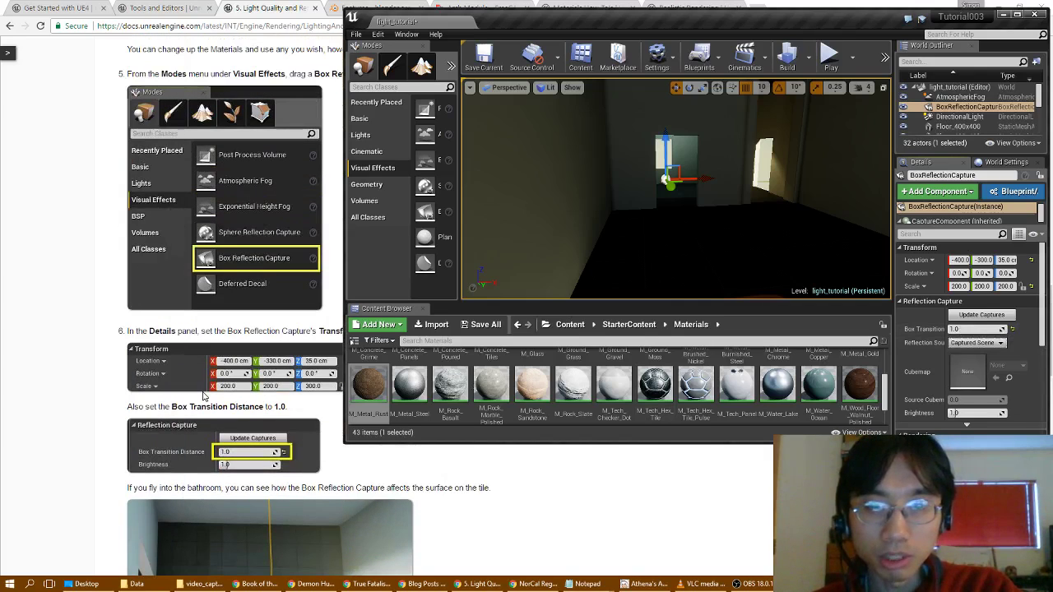
{"action": "scroll", "coordinate": [204, 396], "scroll_direction": "down", "scroll_amount": 3}
{"action": "scroll", "coordinate": [204, 396], "scroll_direction": "up", "scroll_amount": 3}
{"action": "scroll", "coordinate": [204, 396], "scroll_direction": "down", "scroll_amount": 2}
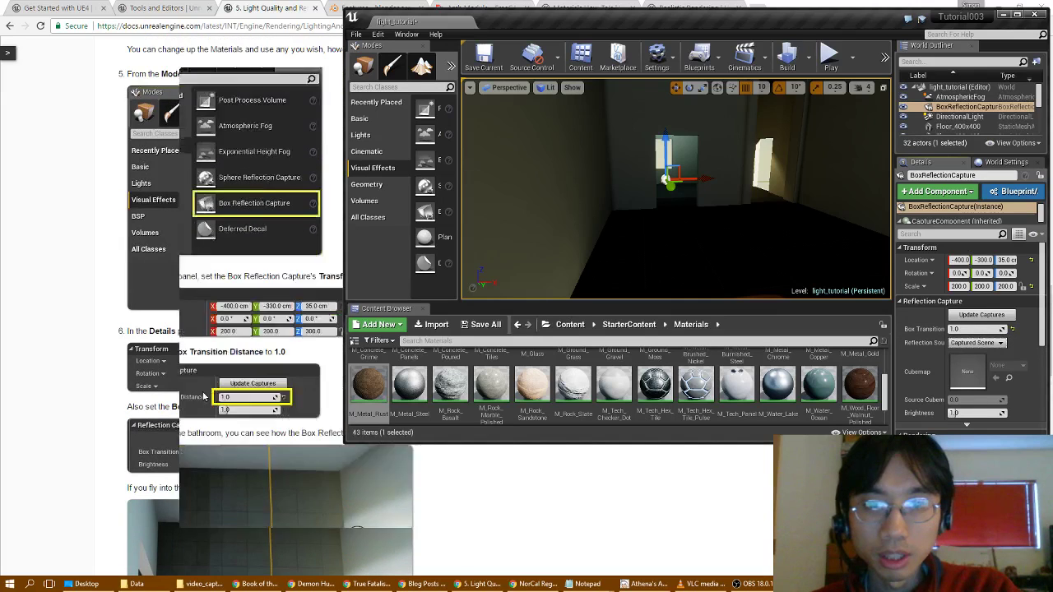
{"action": "key", "text": "w"}
{"action": "right_click_drag", "start_coordinate": [710, 178], "coordinate": [781, 198]}
{"action": "key", "text": "w"}
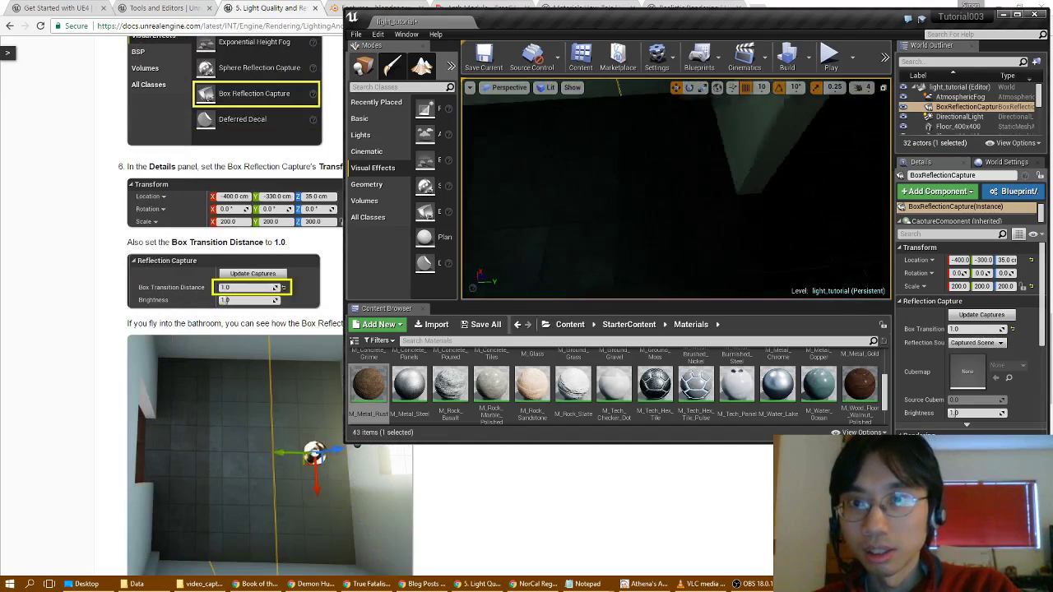
{"action": "right_click_drag", "start_coordinate": [675, 184], "coordinate": [543, 97]}
- Examine the bathroom surfaces around the capture in the Reflections view mode and return the viewport to Lit
{"action": "left_click", "coordinate": [547, 87]}
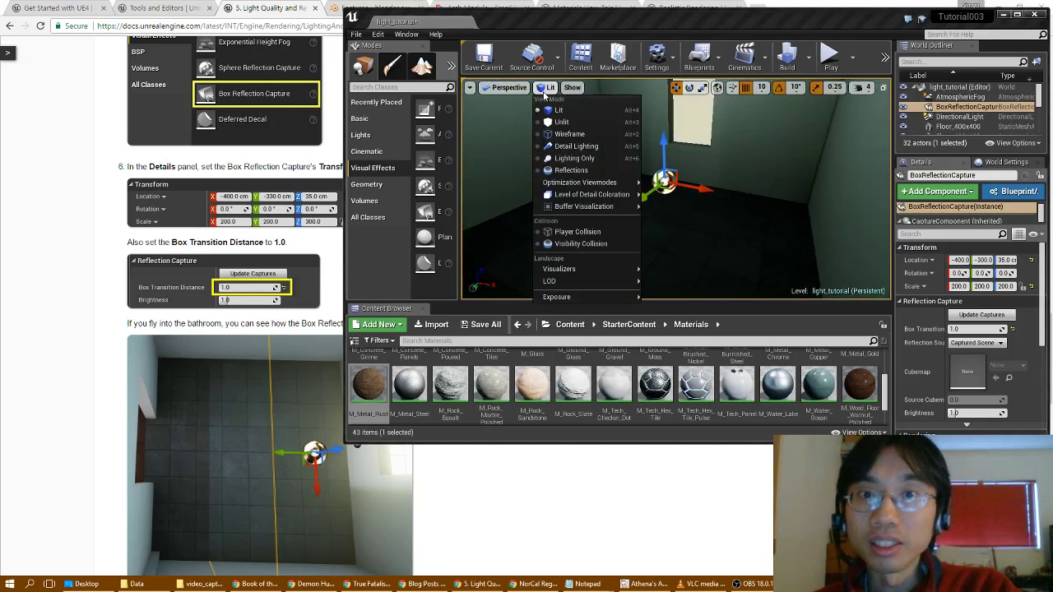
{"action": "left_click", "coordinate": [582, 170]}
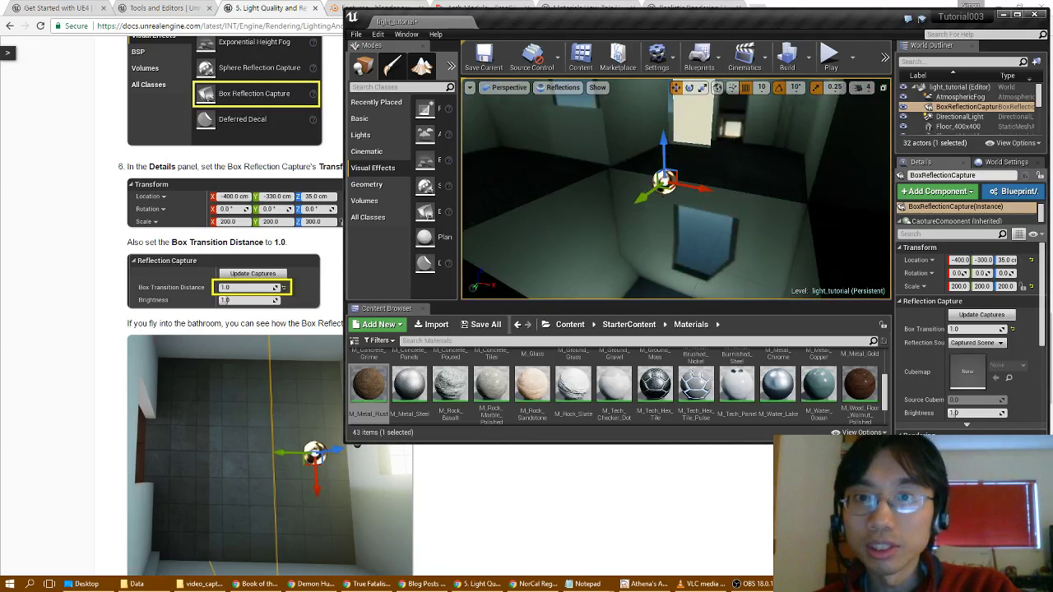
{"action": "right_click_drag", "start_coordinate": [583, 170], "coordinate": [716, 181]}
{"action": "right_click_drag", "start_coordinate": [530, 220], "coordinate": [547, 223]}
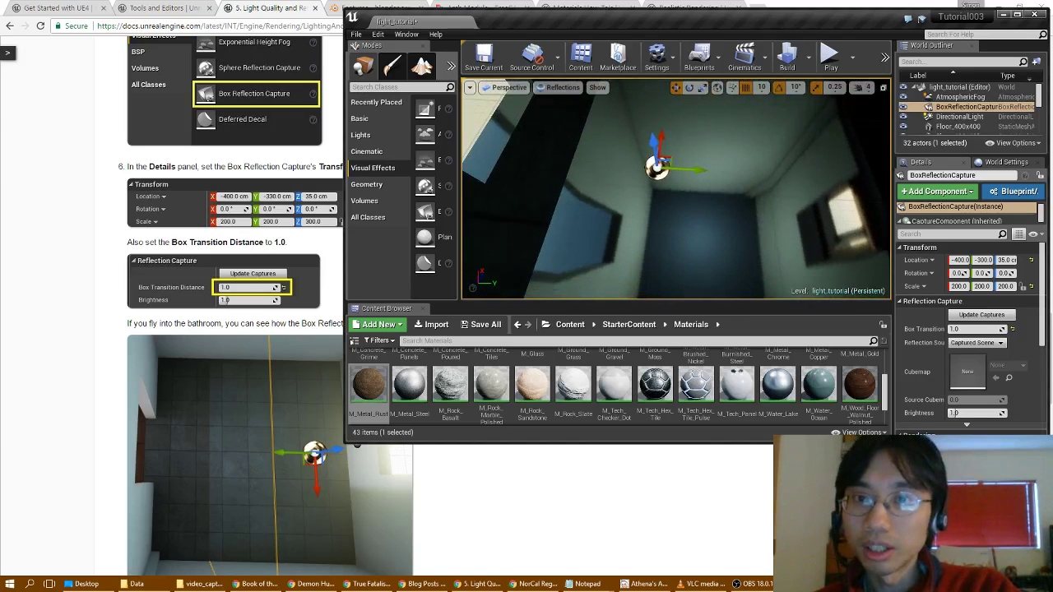
{"action": "left_click_drag", "start_coordinate": [704, 170], "coordinate": [753, 189]}
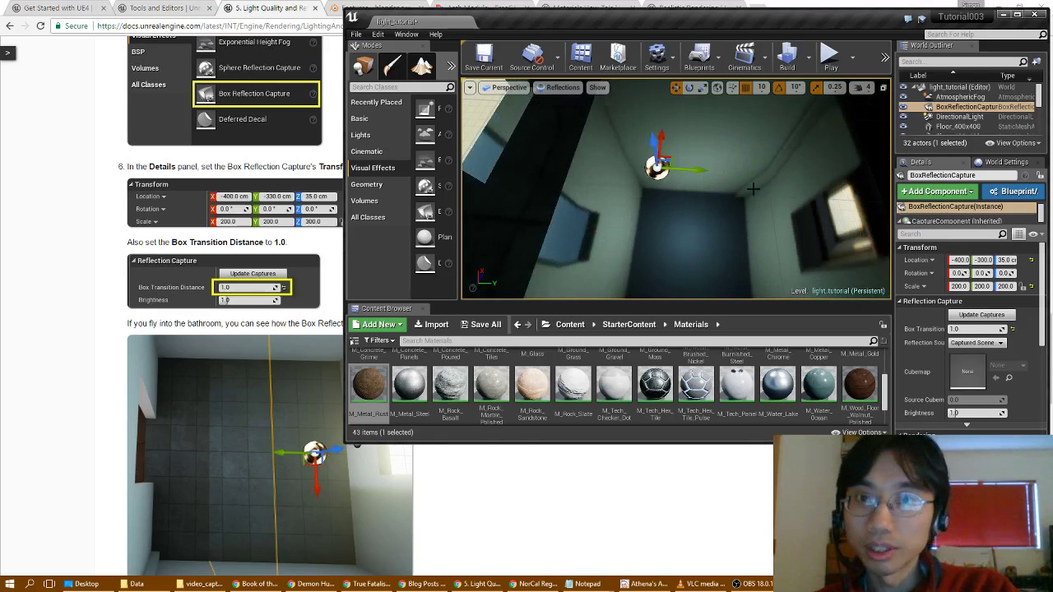
{"action": "mouse_move", "coordinate": [698, 224]}
{"action": "right_mouse_down"}
{"action": "mouse_move", "coordinate": [698, 148]}
{"action": "mouse_move", "coordinate": [633, 206]}
{"action": "mouse_move", "coordinate": [625, 238]}
{"action": "mouse_move", "coordinate": [560, 230]}
{"action": "mouse_move", "coordinate": [699, 222]}
{"action": "right_mouse_up"}
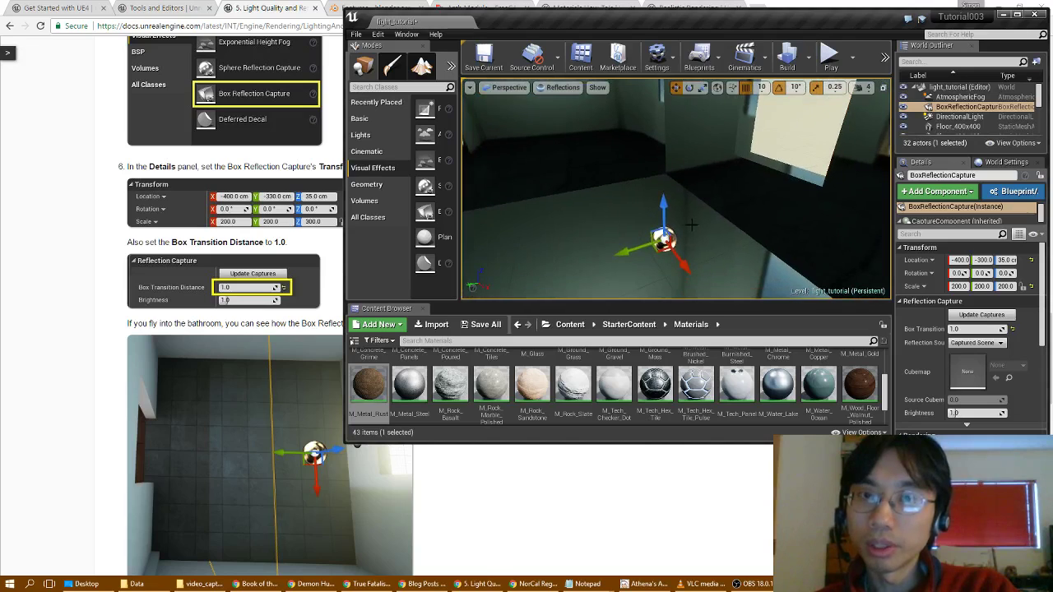
{"action": "left_click", "coordinate": [558, 87]}
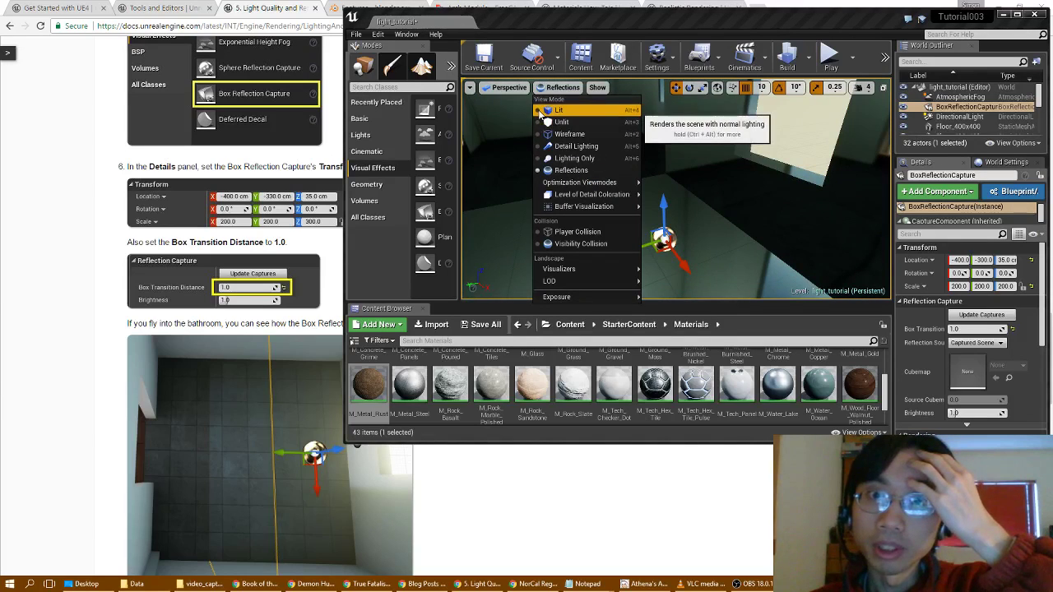
{"action": "left_click", "coordinate": [544, 109]}
- Check the documentation's suggested transform and set the Box Reflection Capture's location to X -395, Y -200 and Z 210 cm
{"action": "left_click", "coordinate": [67, 376]}
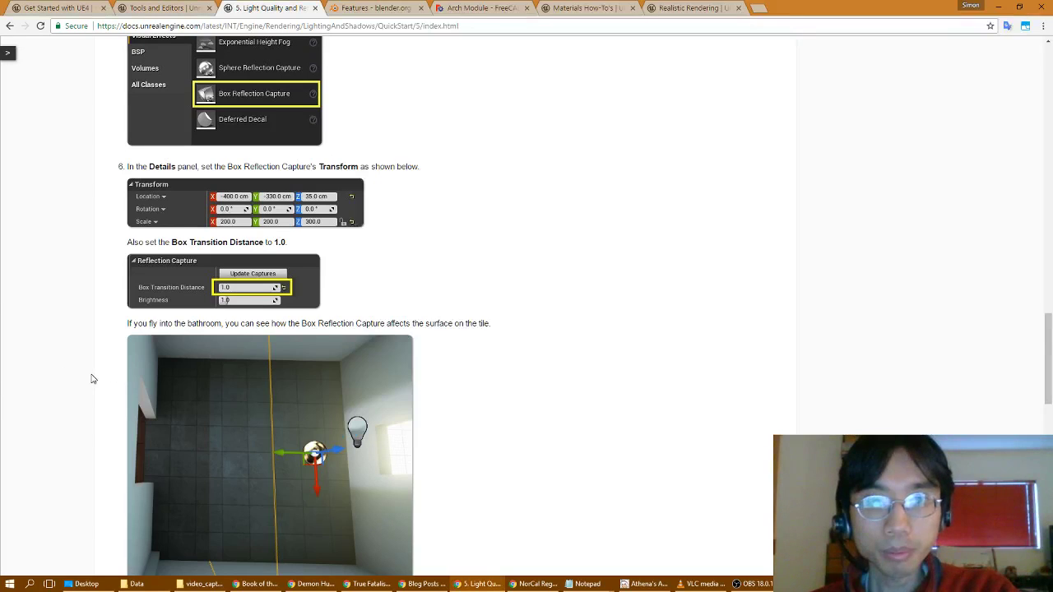
{"action": "scroll", "coordinate": [93, 378], "scroll_direction": "down", "scroll_amount": 2}
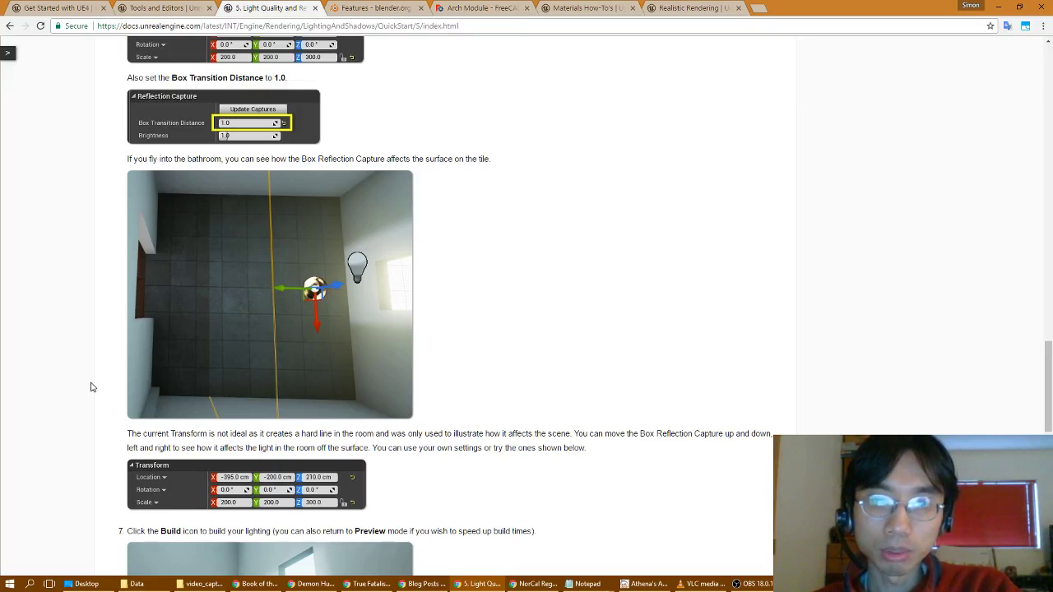
{"action": "scroll", "coordinate": [92, 387], "scroll_direction": "down", "scroll_amount": 3}
{"action": "scroll", "coordinate": [89, 391], "scroll_direction": "up", "scroll_amount": 2}
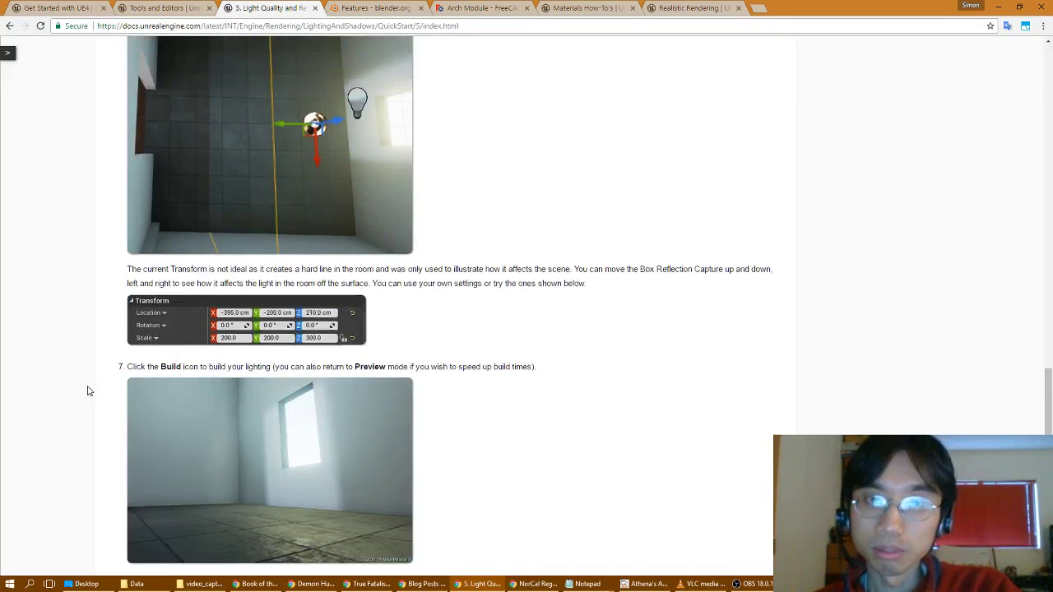
{"action": "key", "text": "alt+Tab"}
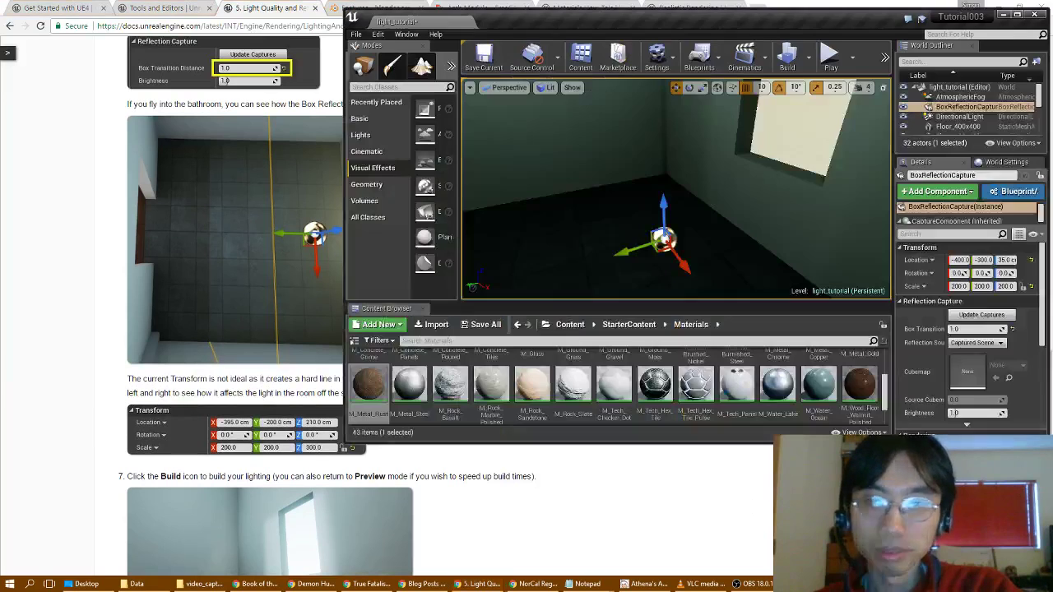
{"action": "left_click", "coordinate": [959, 260]}
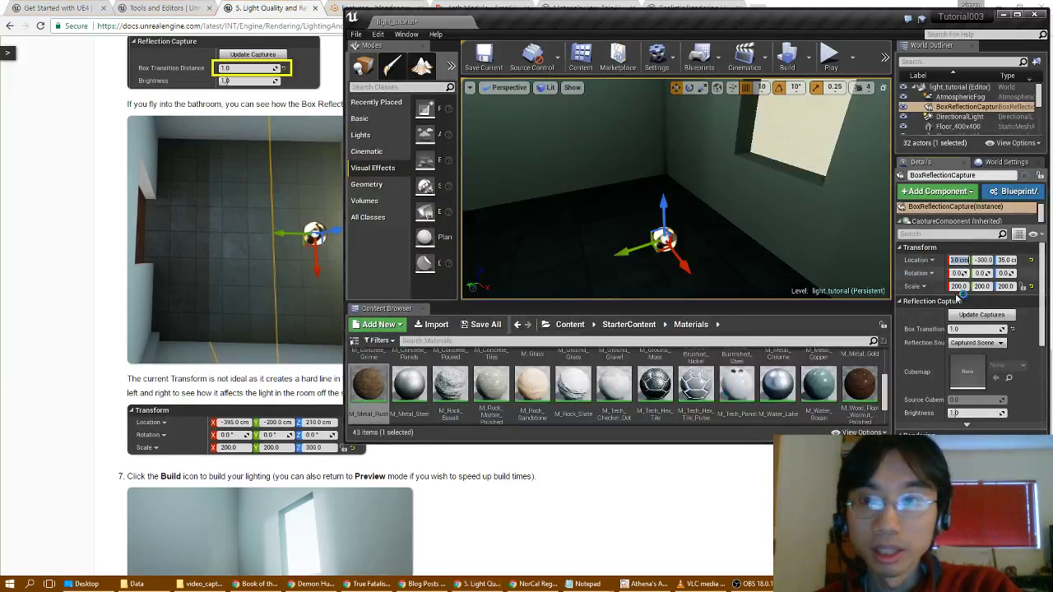
{"action": "type", "text": "-"}
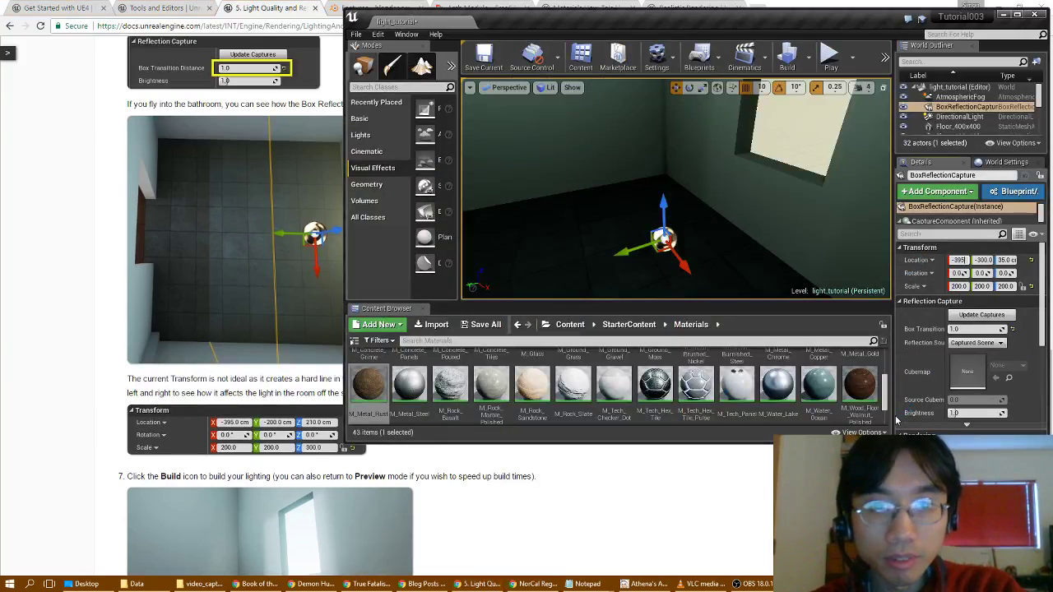
{"action": "type", "text": "395"}
{"action": "key", "text": "Tab"}
{"action": "type", "text": "-"}
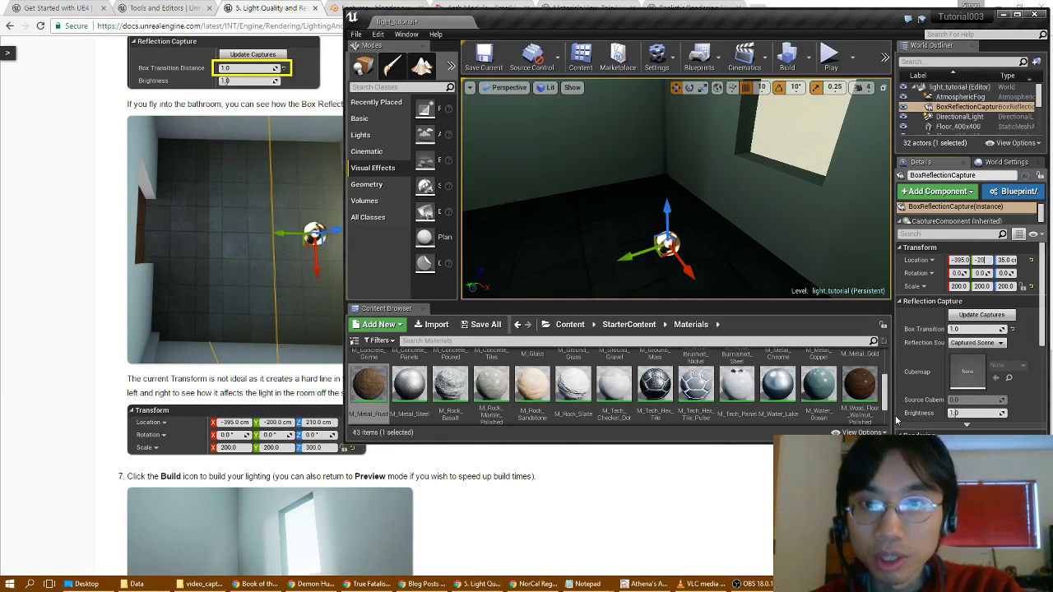
{"action": "type", "text": "200"}
{"action": "key", "text": "Tab"}
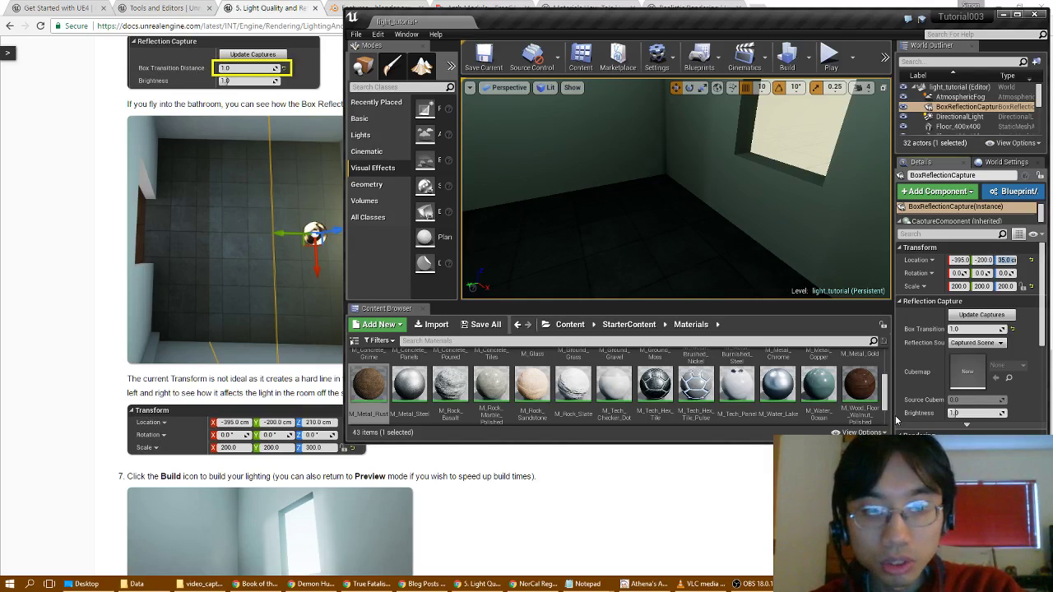
{"action": "type", "text": "210"}
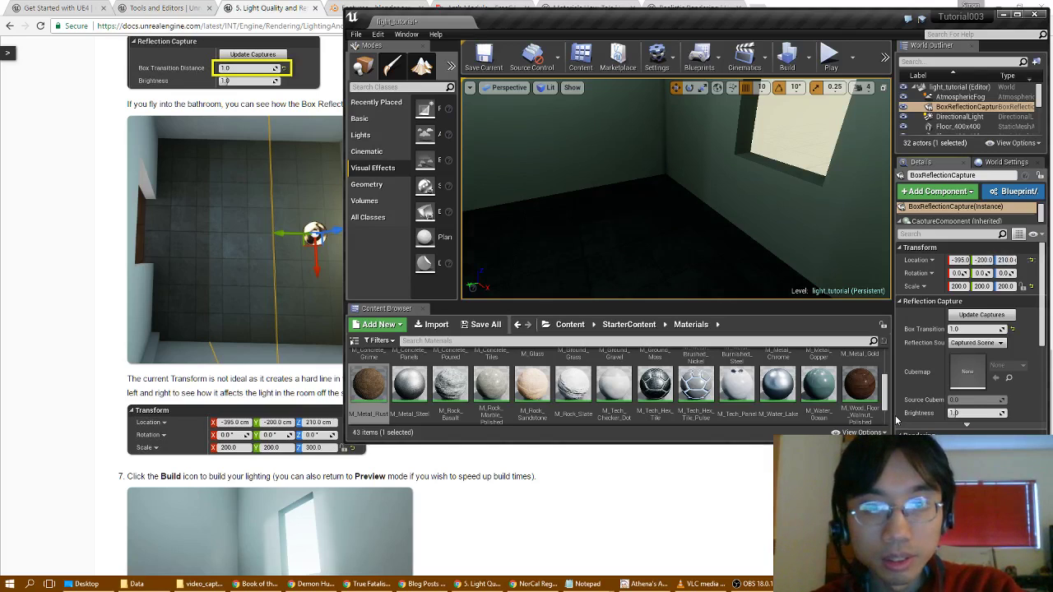
{"action": "key", "text": "Tab"}
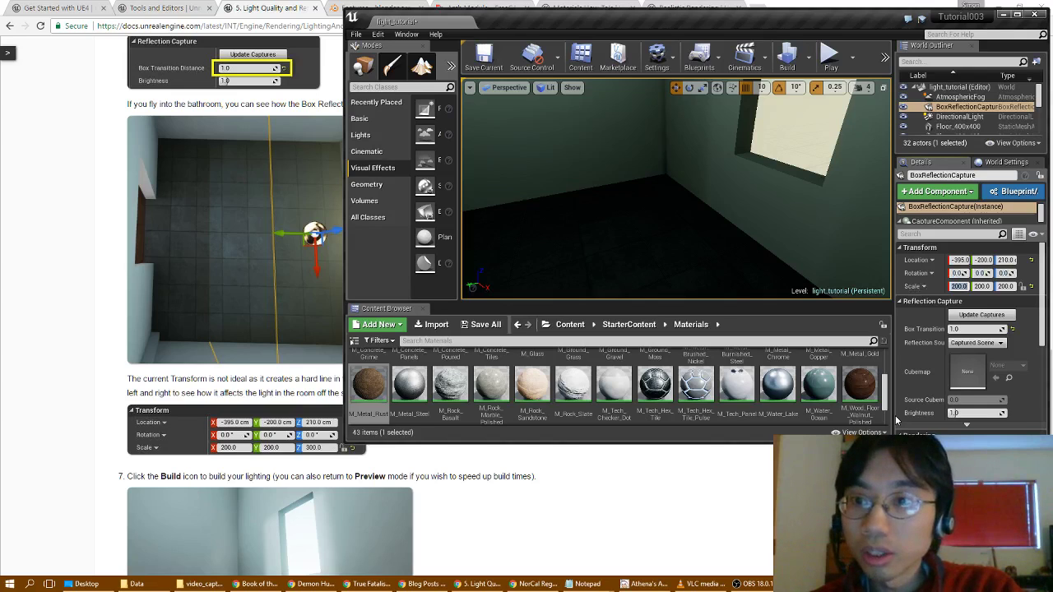
- Set the Box Reflection Capture's Z scale to 300
{"action": "key", "text": "Tab"}
{"action": "key", "text": "Tab"}
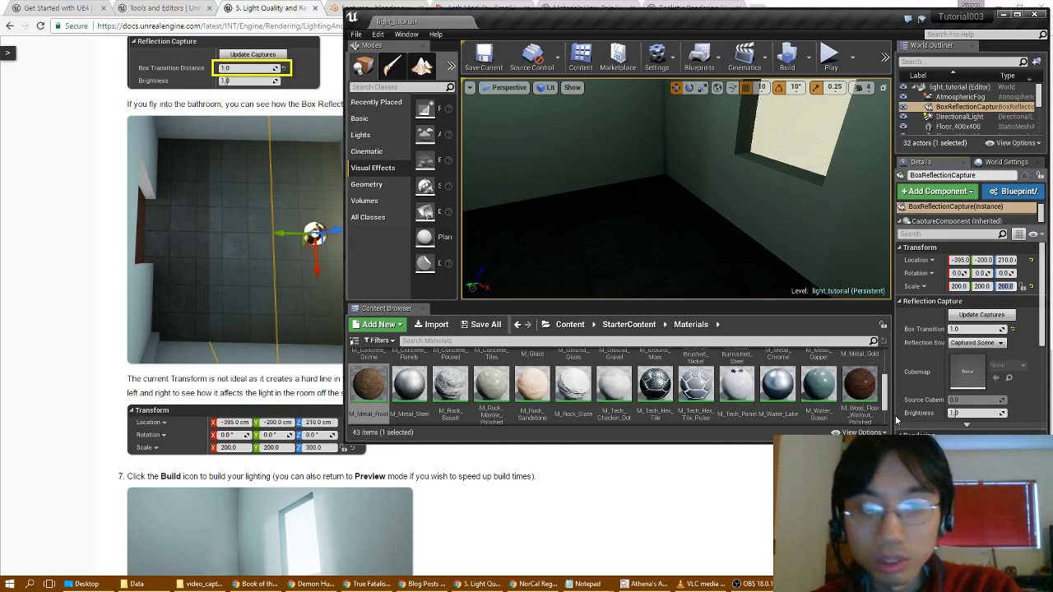
{"action": "key", "text": "Return"}
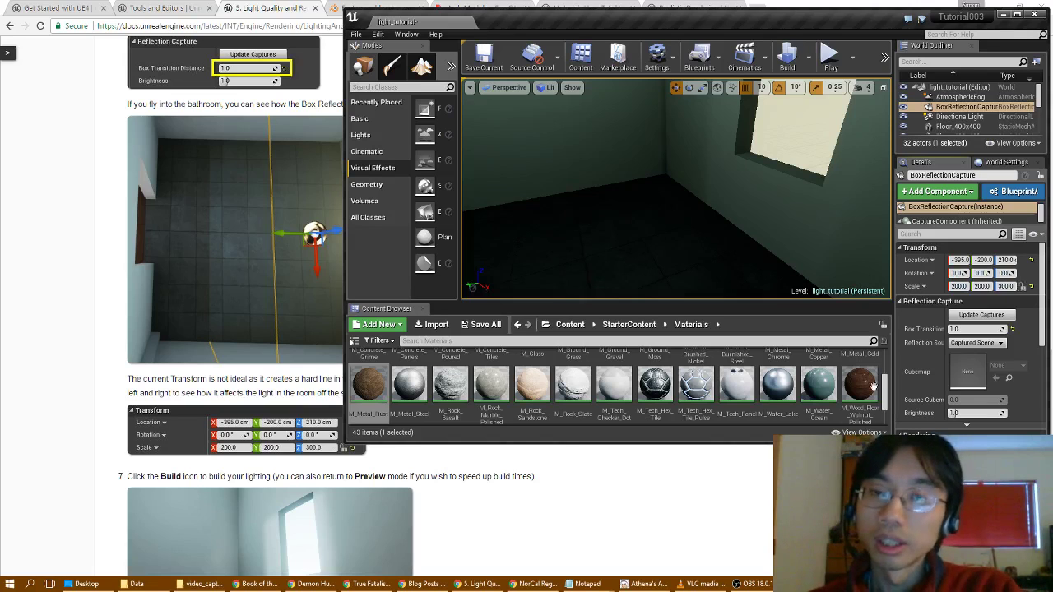
- Examine the bathroom floor with the repositioned capture and compare it with the documentation's reference image
{"action": "right_click_drag", "start_coordinate": [740, 230], "coordinate": [526, 288]}
{"action": "right_click_drag", "start_coordinate": [674, 246], "coordinate": [534, 156]}
{"action": "right_click_drag", "start_coordinate": [674, 189], "coordinate": [683, 231]}
{"action": "right_click_drag", "start_coordinate": [608, 187], "coordinate": [633, 189]}
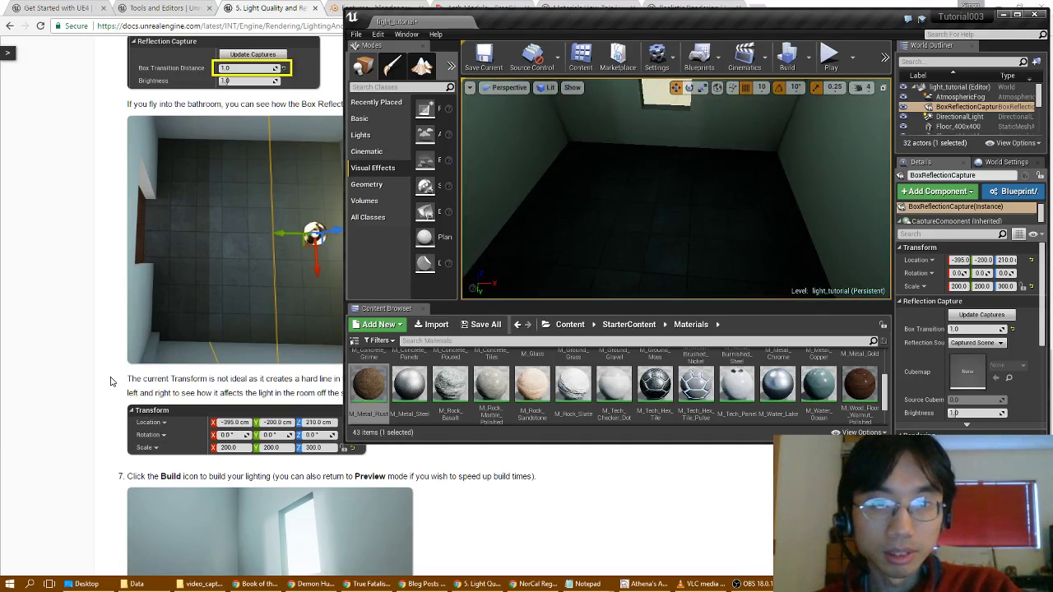
{"action": "scroll", "coordinate": [109, 383], "scroll_direction": "up", "scroll_amount": 1}
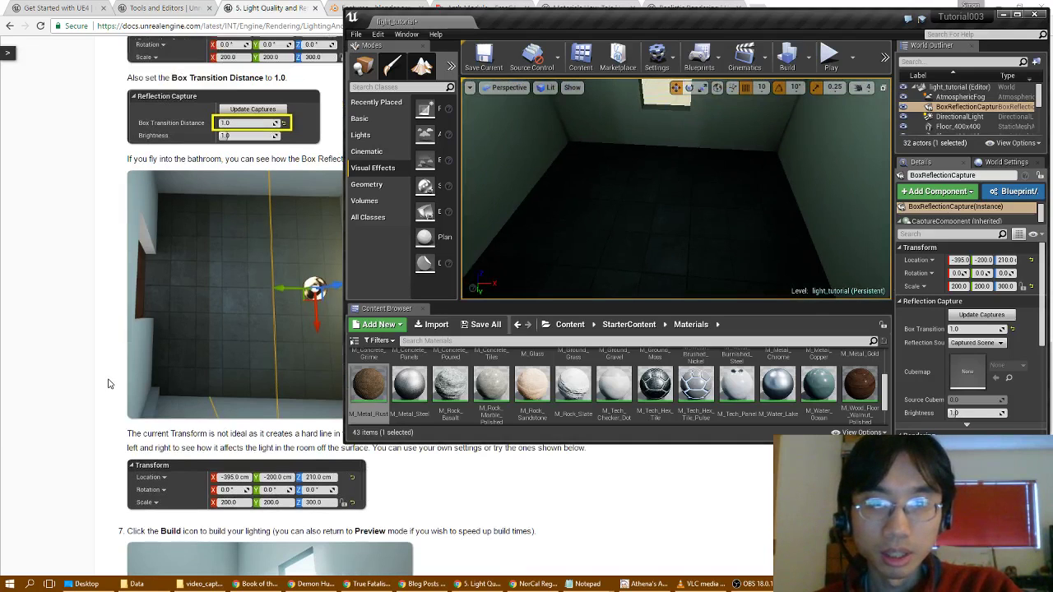
{"action": "scroll", "coordinate": [108, 383], "scroll_direction": "down", "scroll_amount": 2}
{"action": "scroll", "coordinate": [108, 384], "scroll_direction": "up", "scroll_amount": 1}
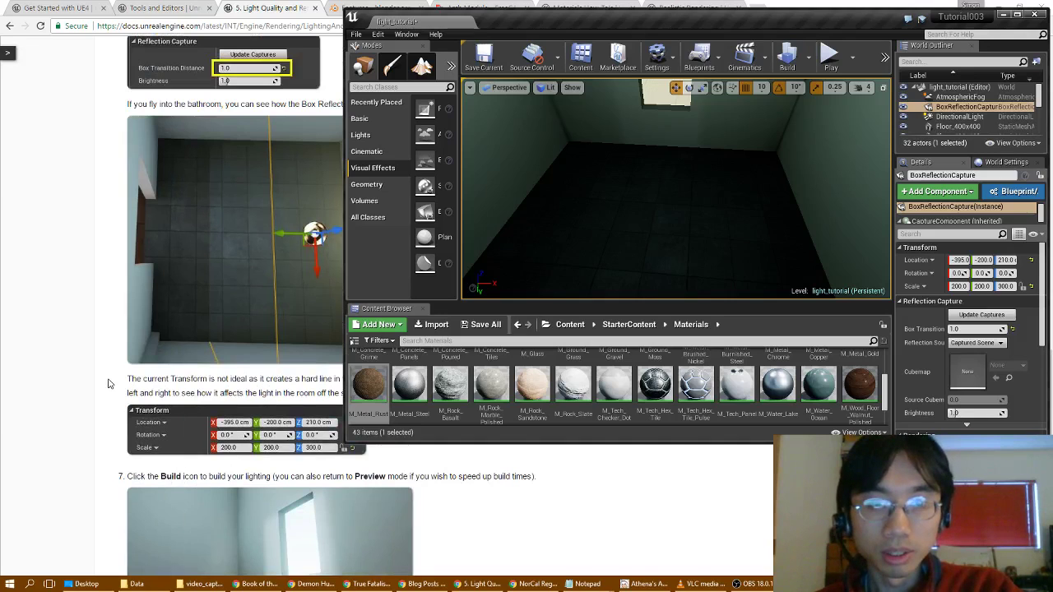
- Follow step 7 of the documentation and build the level's lighting with the editor window maximized
{"action": "scroll", "coordinate": [108, 383], "scroll_direction": "down", "scroll_amount": 3}
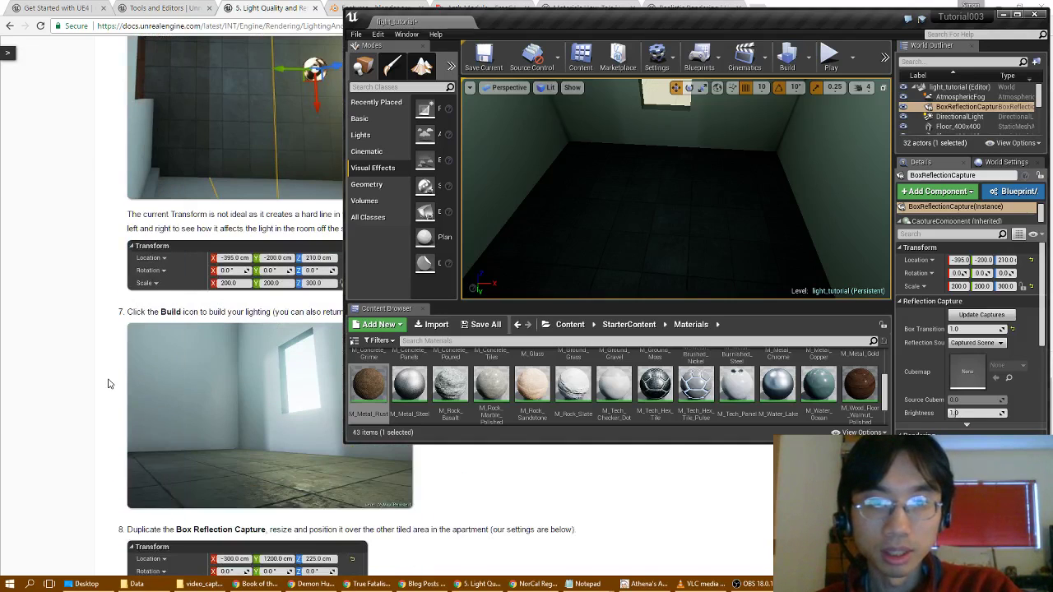
{"action": "scroll", "coordinate": [108, 384], "scroll_direction": "down", "scroll_amount": 1}
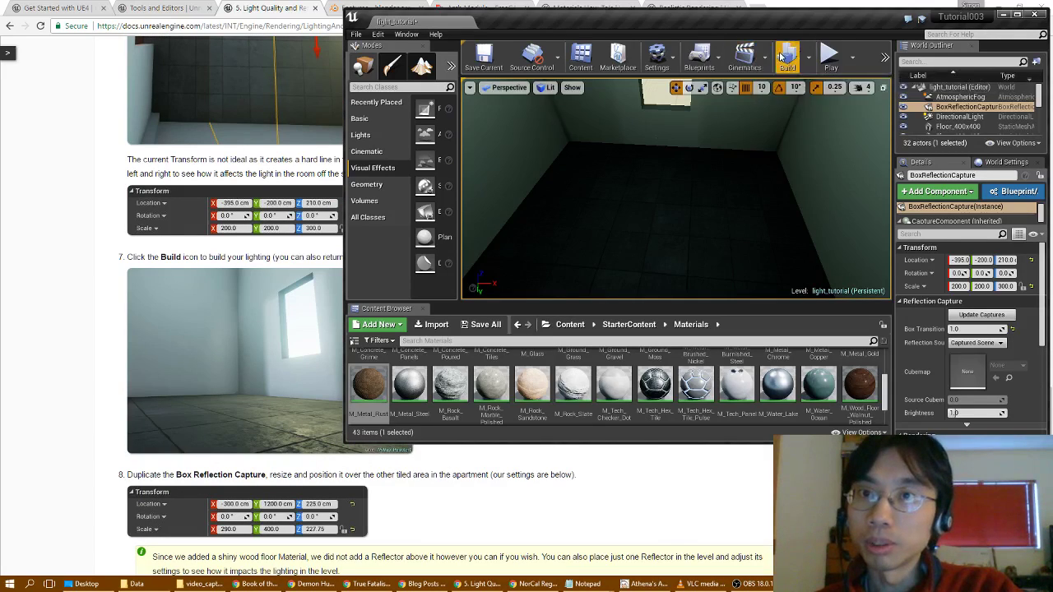
{"action": "double_click", "coordinate": [793, 23]}
{"action": "left_click", "coordinate": [497, 41]}
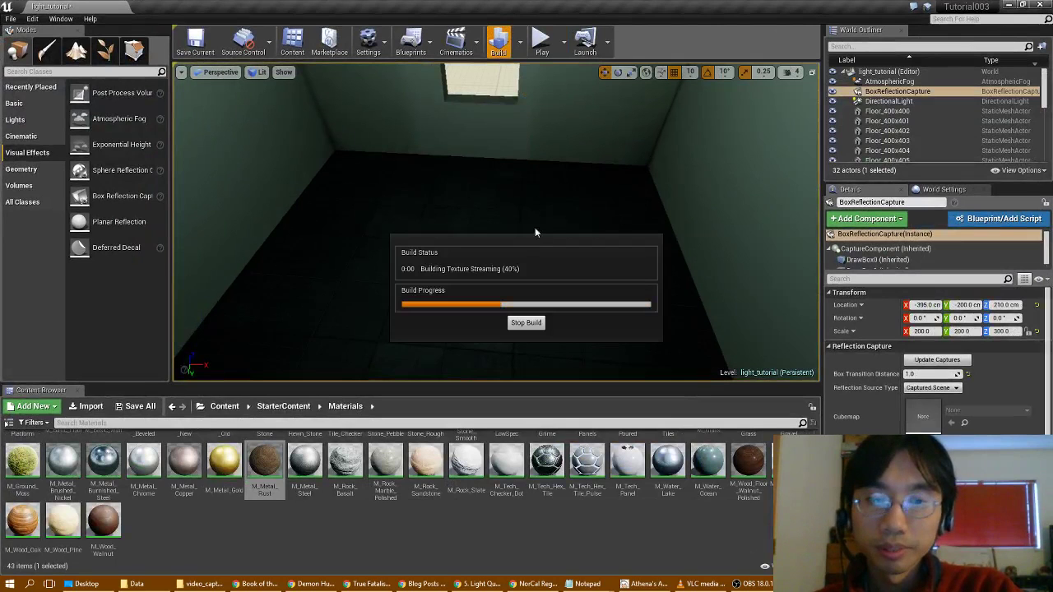
- Read the documentation's steps on duplicating the Box Reflection Capture over the other tiled area and rebuilding the lighting
{"action": "key", "text": "alt+Tab"}
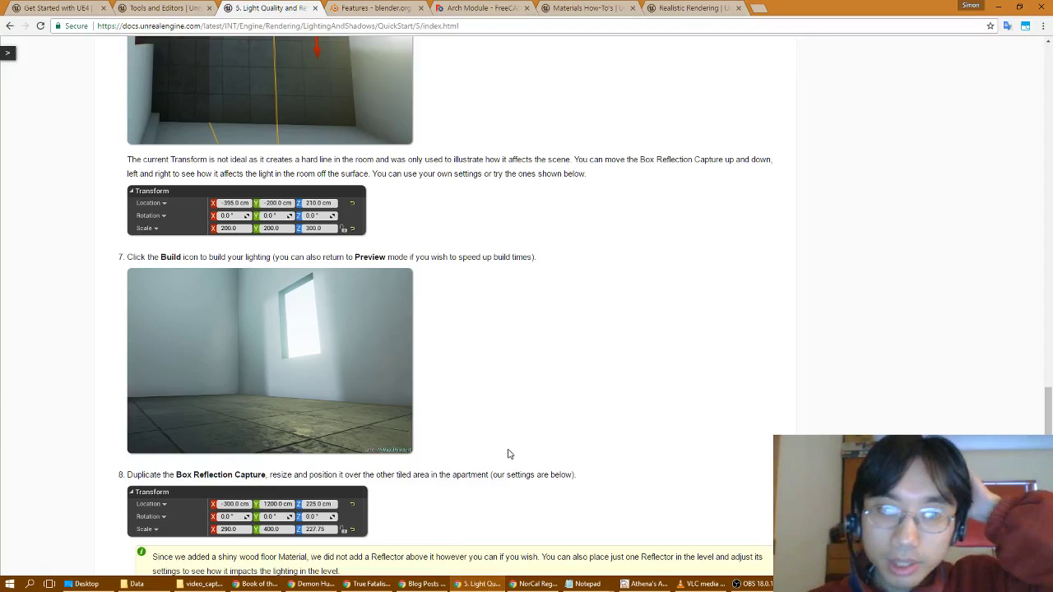
{"action": "scroll", "coordinate": [507, 454], "scroll_direction": "down", "scroll_amount": 2}
{"action": "scroll", "coordinate": [679, 378], "scroll_direction": "down", "scroll_amount": 3}
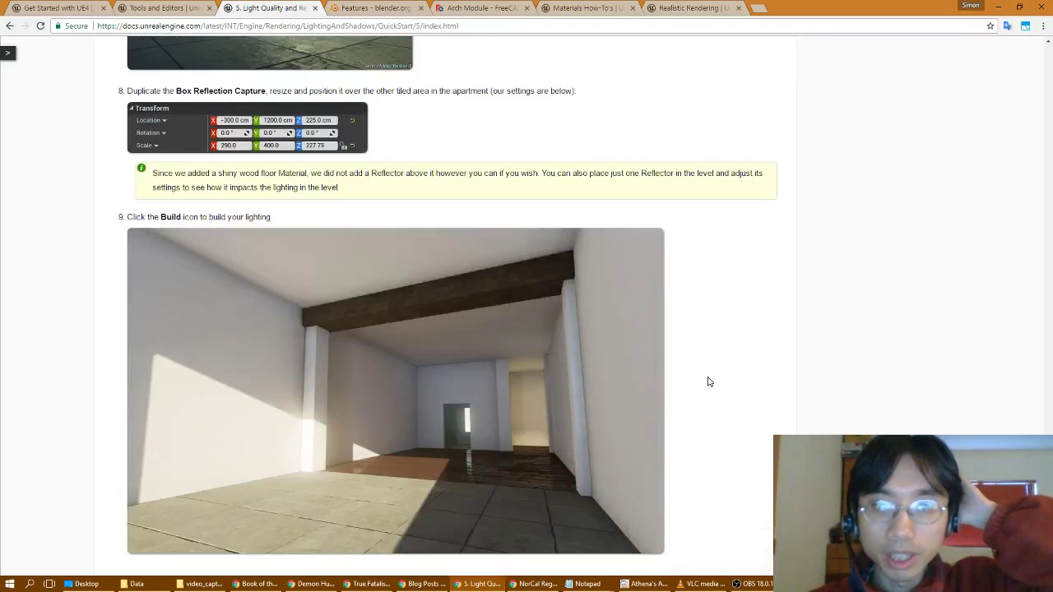
{"action": "scroll", "coordinate": [710, 382], "scroll_direction": "up", "scroll_amount": 1}
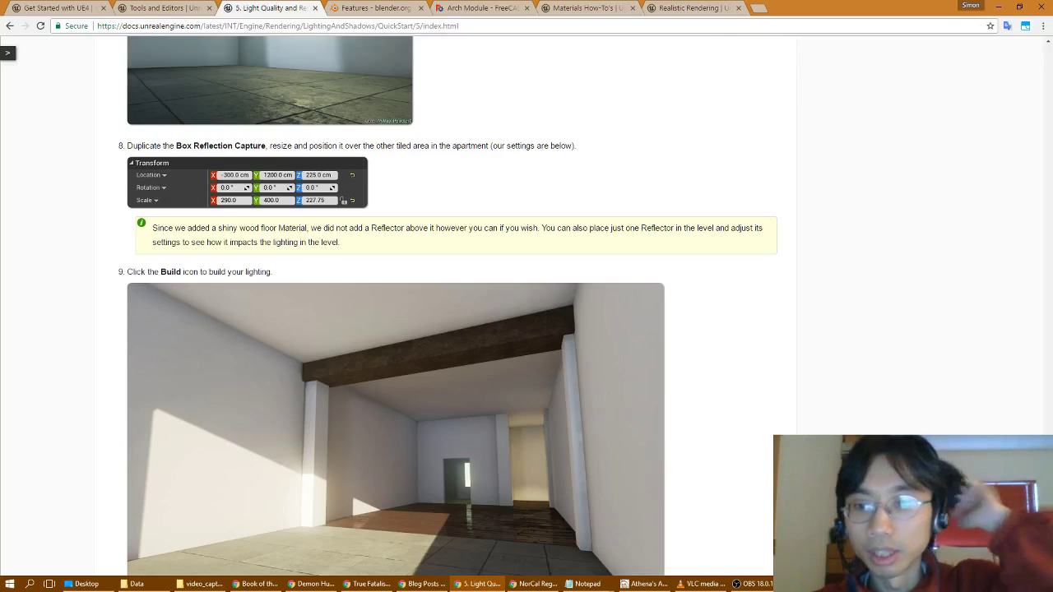
- Inspect the capture through the bathroom doorway after the build and compare the apartment with the documentation's final image
{"action": "key", "text": "alt+Tab"}
{"action": "right_click_drag", "start_coordinate": [496, 222], "coordinate": [658, 300]}
{"action": "key", "text": "w"}
{"action": "right_click_drag", "start_coordinate": [496, 222], "coordinate": [496, 222]}
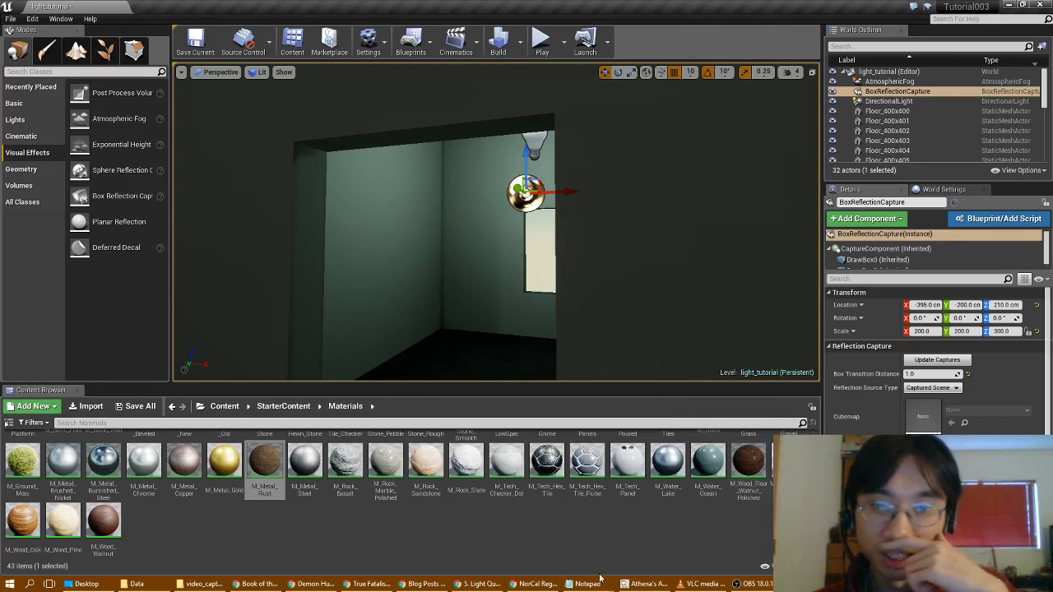
{"action": "left_click", "coordinate": [479, 584]}
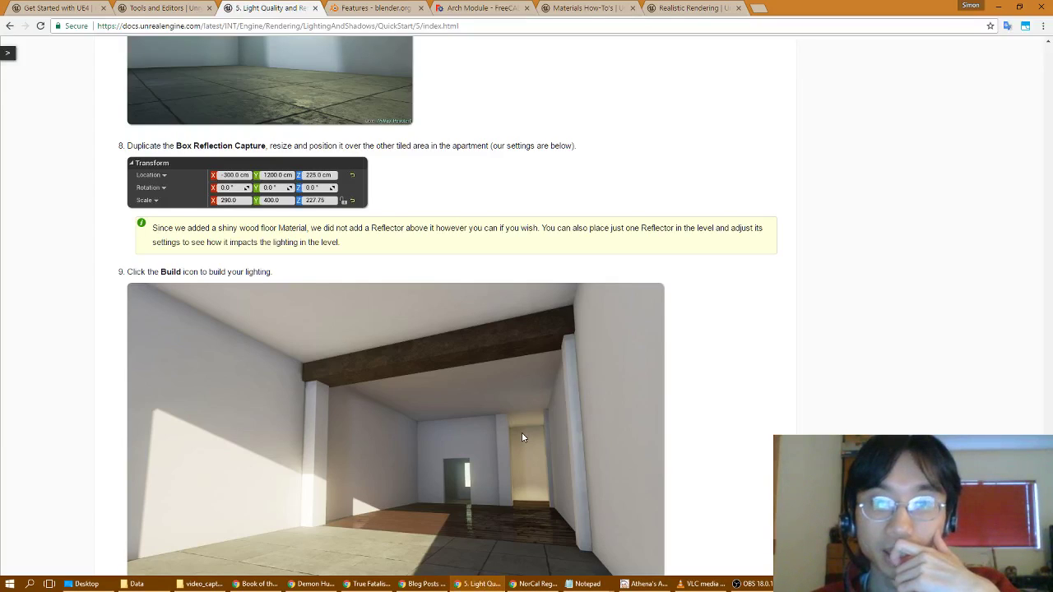
{"action": "scroll", "coordinate": [522, 437], "scroll_direction": "up", "scroll_amount": 1}
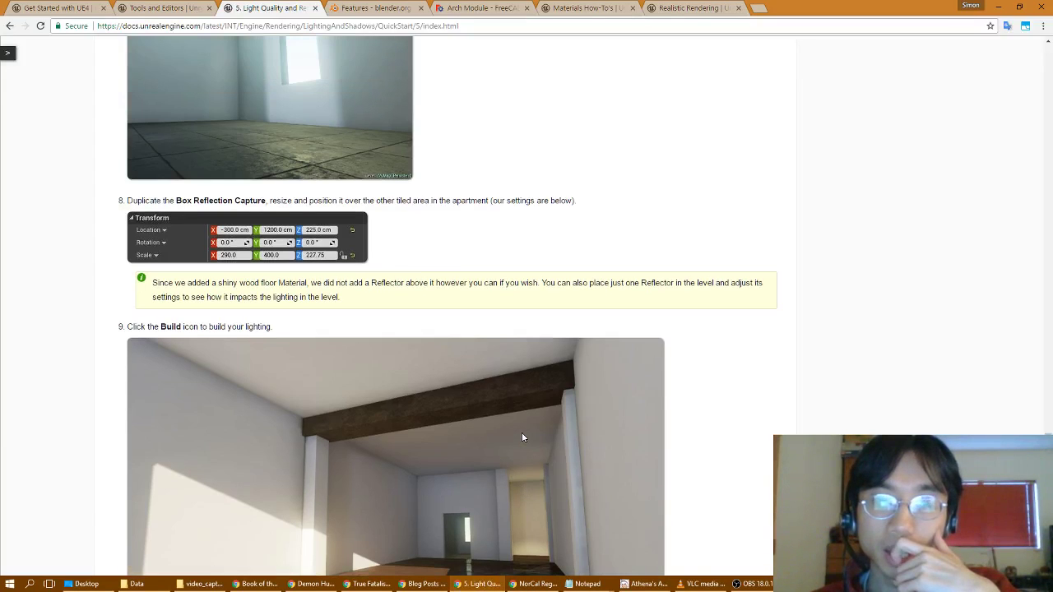
{"action": "scroll", "coordinate": [521, 437], "scroll_direction": "down", "scroll_amount": 1}
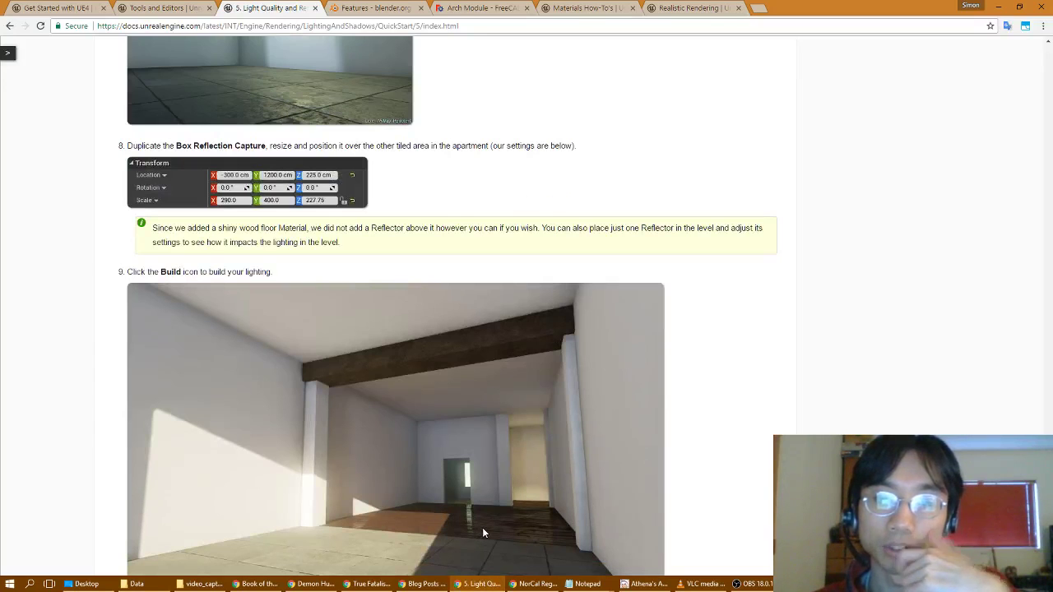
- Fly through the bathroom door and examine the lighting in the adjoining hallway
{"action": "key", "text": "alt+Tab"}
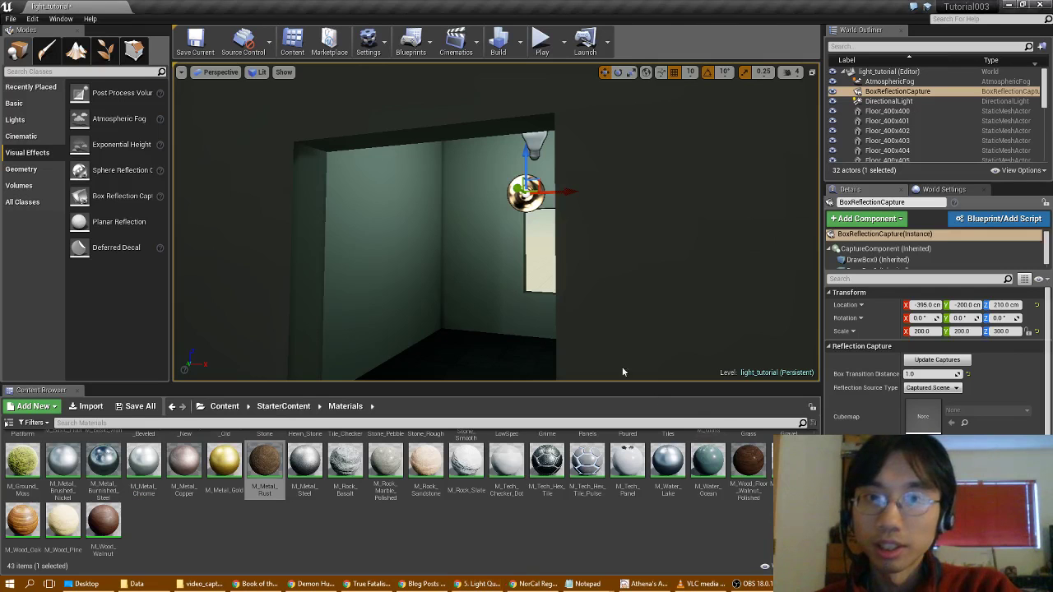
{"action": "mouse_move", "coordinate": [543, 269]}
{"action": "right_mouse_down"}
{"action": "mouse_move", "coordinate": [543, 293]}
{"action": "mouse_move", "coordinate": [547, 197]}
{"action": "mouse_move", "coordinate": [580, 189]}
{"action": "mouse_move", "coordinate": [650, 280]}
{"action": "mouse_move", "coordinate": [654, 317]}
{"action": "mouse_move", "coordinate": [679, 350]}
{"action": "mouse_move", "coordinate": [728, 352]}
{"action": "mouse_move", "coordinate": [707, 189]}
{"action": "mouse_move", "coordinate": [657, 271]}
{"action": "mouse_move", "coordinate": [551, 268]}
{"action": "mouse_move", "coordinate": [543, 251]}
{"action": "mouse_move", "coordinate": [532, 263]}
{"action": "right_mouse_up"}
{"action": "right_click", "coordinate": [491, 201]}
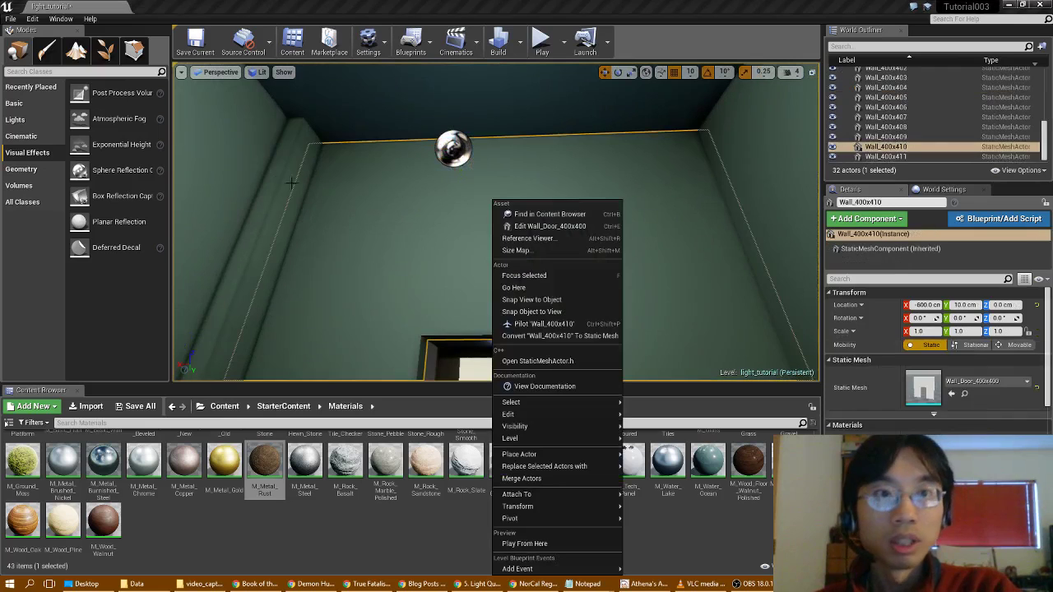
{"action": "left_click", "coordinate": [668, 28]}
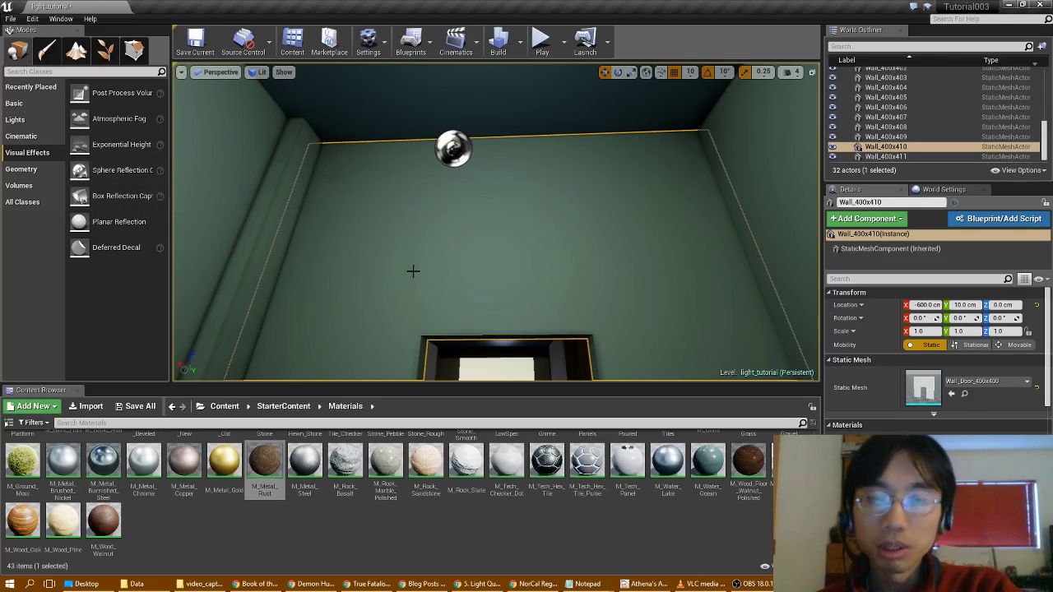
{"action": "right_click_drag", "start_coordinate": [413, 272], "coordinate": [411, 321]}
{"action": "key", "text": "w"}
{"action": "key", "text": "w"}
{"action": "right_click_drag", "start_coordinate": [370, 234], "coordinate": [206, 214]}
{"action": "key", "text": "w"}
{"action": "right_click_drag", "start_coordinate": [333, 214], "coordinate": [419, 280]}
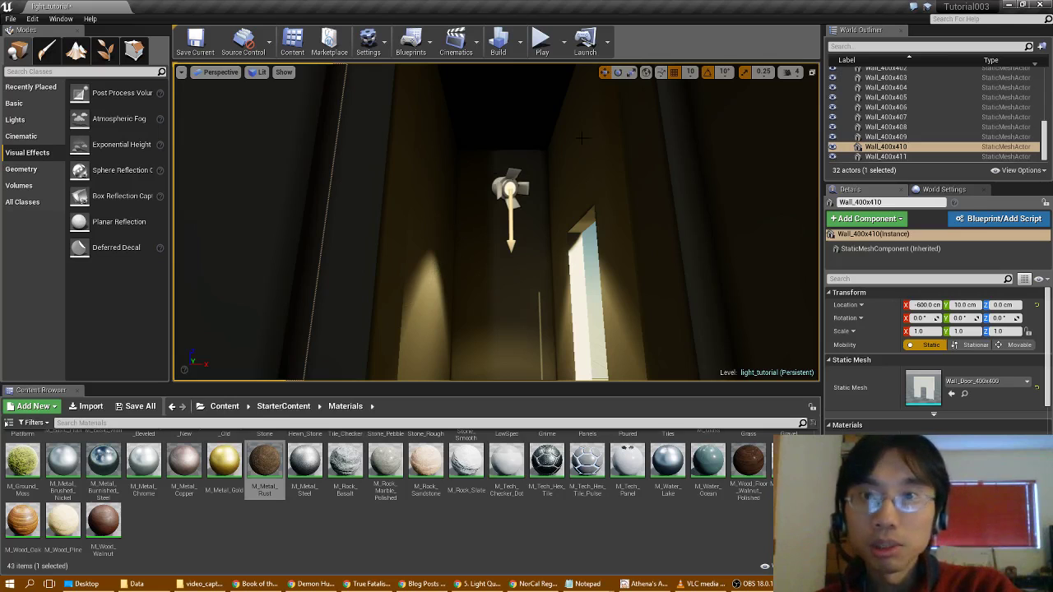
- Place the editor window beside the documentation and duplicate the existing Box Reflection Capture
{"action": "left_click_drag", "start_coordinate": [693, 15], "coordinate": [703, 21]}
{"action": "scroll", "coordinate": [977, 104], "scroll_direction": "up", "scroll_amount": 1}
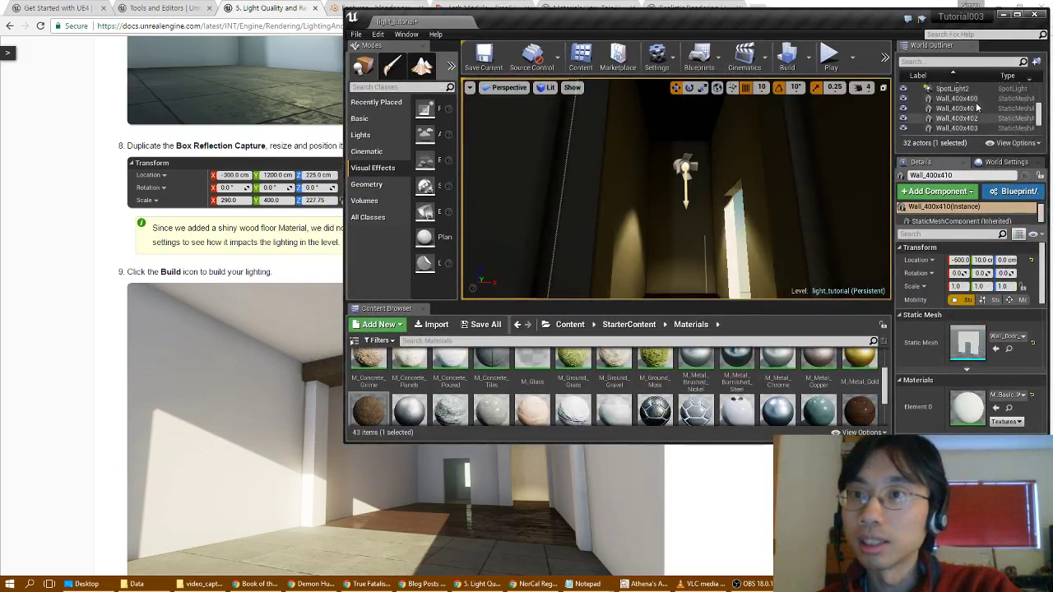
{"action": "scroll", "coordinate": [977, 107], "scroll_direction": "up", "scroll_amount": 6}
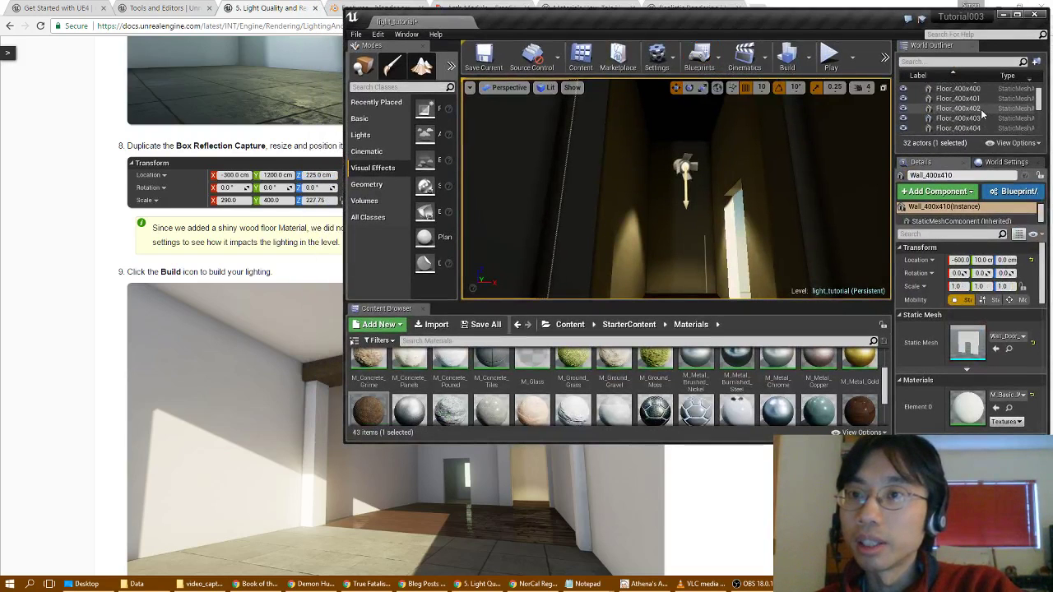
{"action": "scroll", "coordinate": [981, 114], "scroll_direction": "up", "scroll_amount": 5}
{"action": "left_click", "coordinate": [979, 108]}
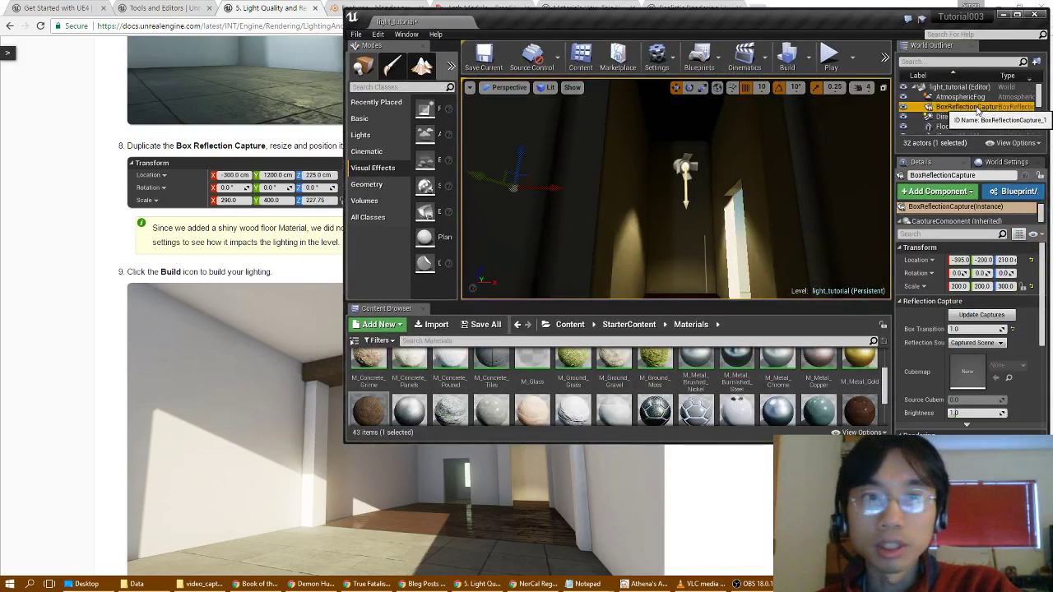
{"action": "scroll", "coordinate": [249, 255], "scroll_direction": "up", "scroll_amount": 3}
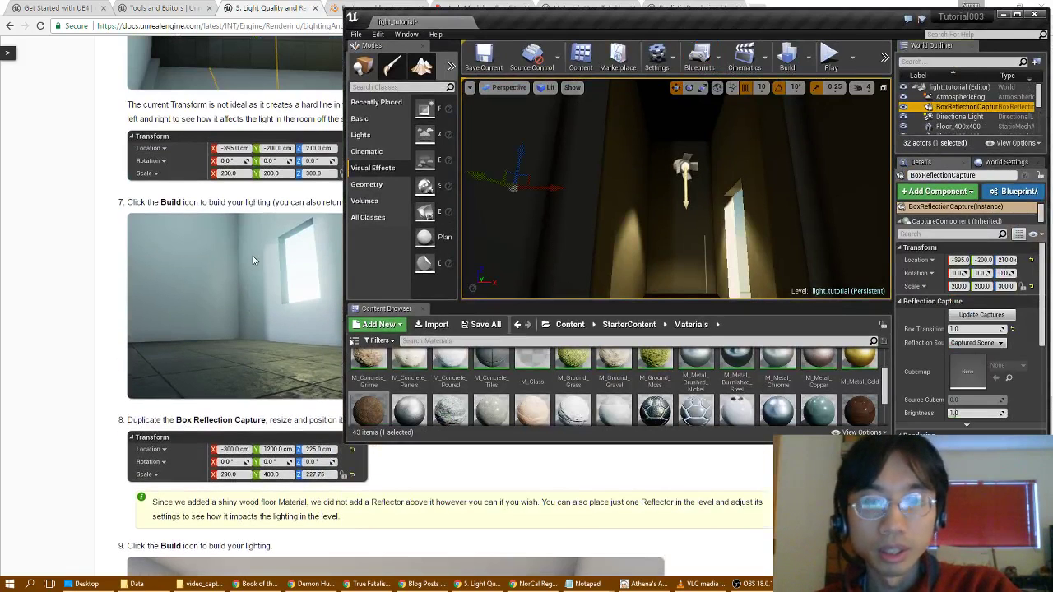
{"action": "key", "text": "ctrl+w"}
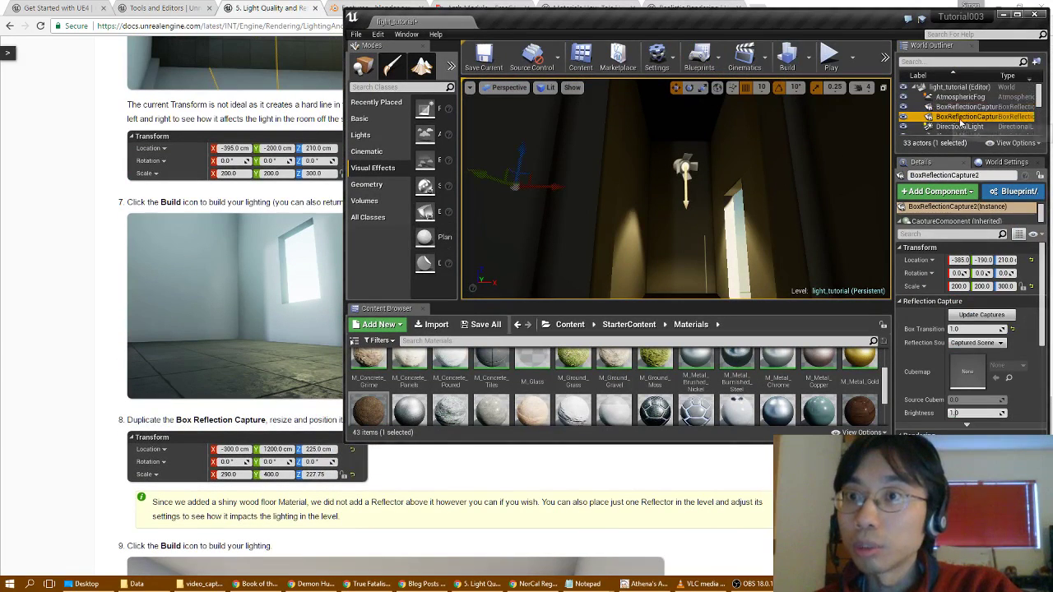
- Set the duplicated Box Reflection Capture's location to X -300, Y 1200 and Z 225 cm
{"action": "left_click", "coordinate": [960, 260]}
{"action": "type", "text": "5"}
{"action": "key", "text": "Return"}
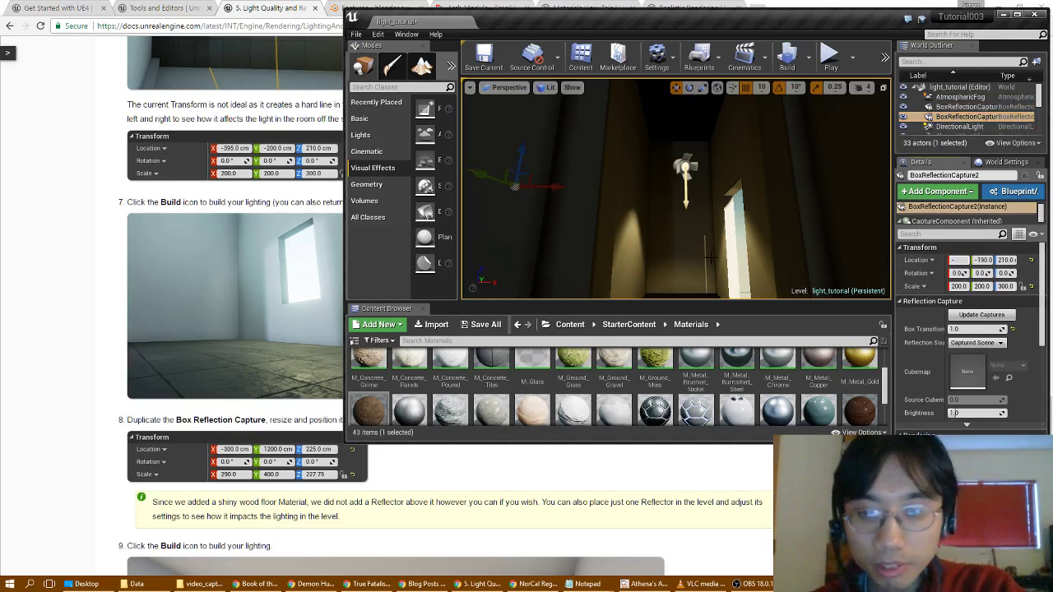
{"action": "type", "text": "-300"}
{"action": "key", "text": "Tab"}
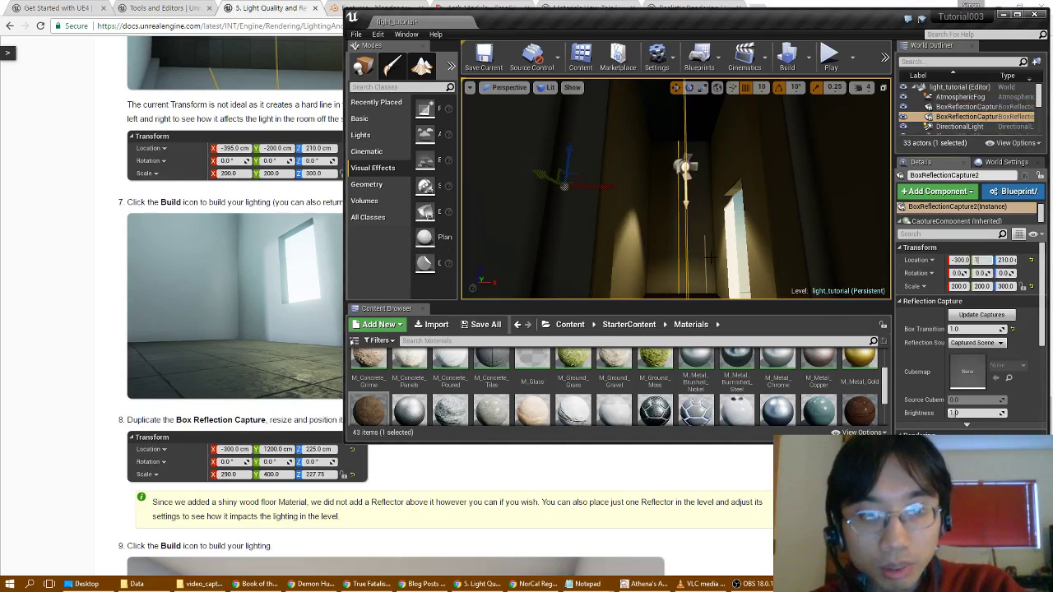
{"action": "key", "text": "Tab"}
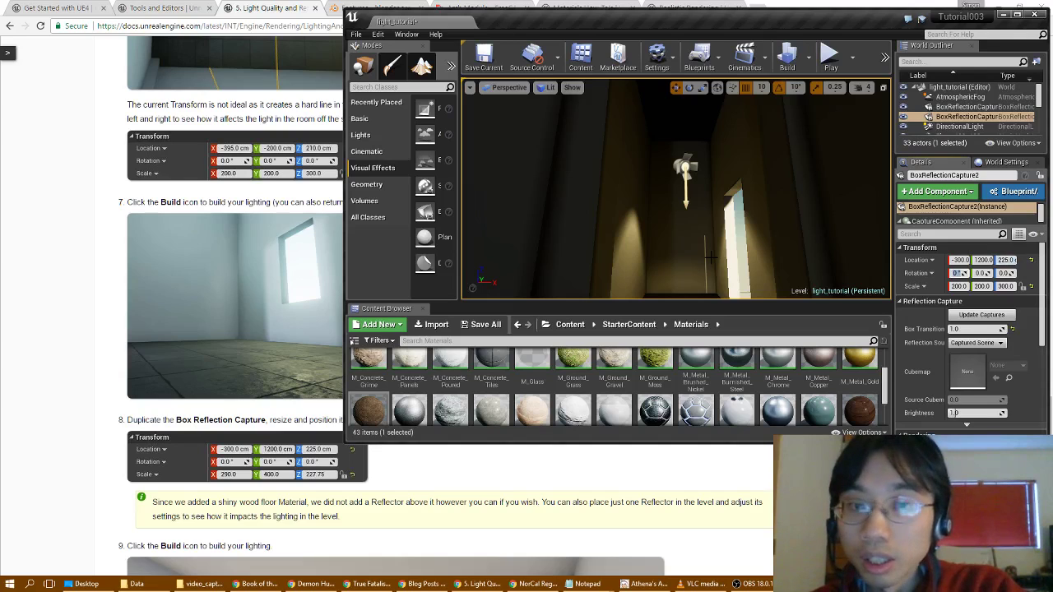
- Set the duplicated Box Reflection Capture's scale to X 290, Y 400 and Z 227.75
{"action": "left_click", "coordinate": [981, 273]}
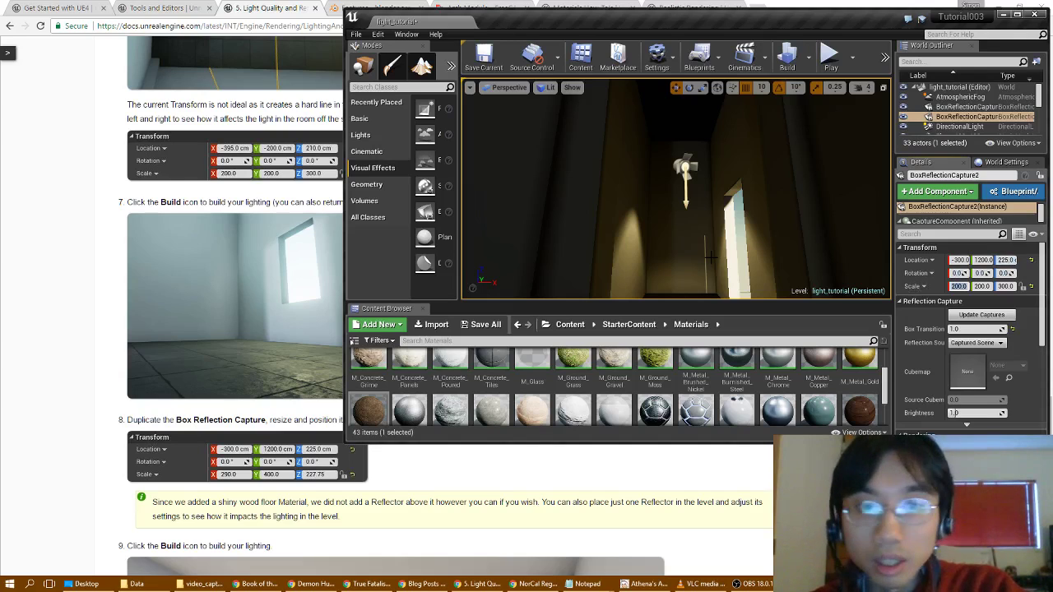
{"action": "type", "text": "290"}
{"action": "key", "text": "Tab"}
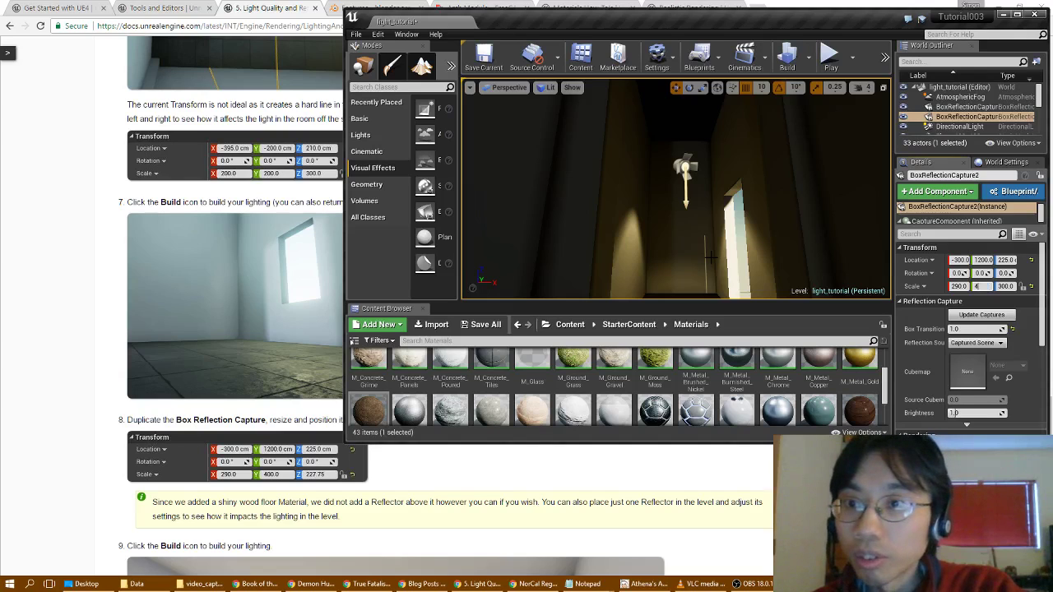
{"action": "type", "text": "400"}
{"action": "key", "text": "Tab"}
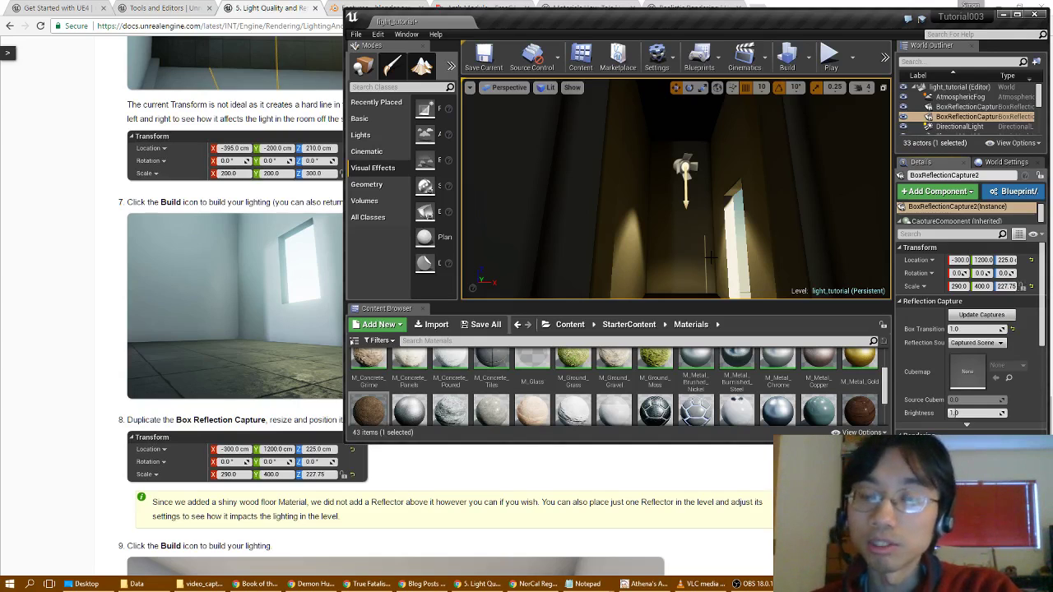
- Fly through the apartment and examine the floors and lighting around the duplicated capture, the bathroom doorway and the hallway
{"action": "right_click_drag", "start_coordinate": [699, 232], "coordinate": [839, 227]}
{"action": "key", "text": "s"}
{"action": "key", "text": "d"}
{"action": "key", "text": "w"}
{"action": "key", "text": "w"}
{"action": "key", "text": "a"}
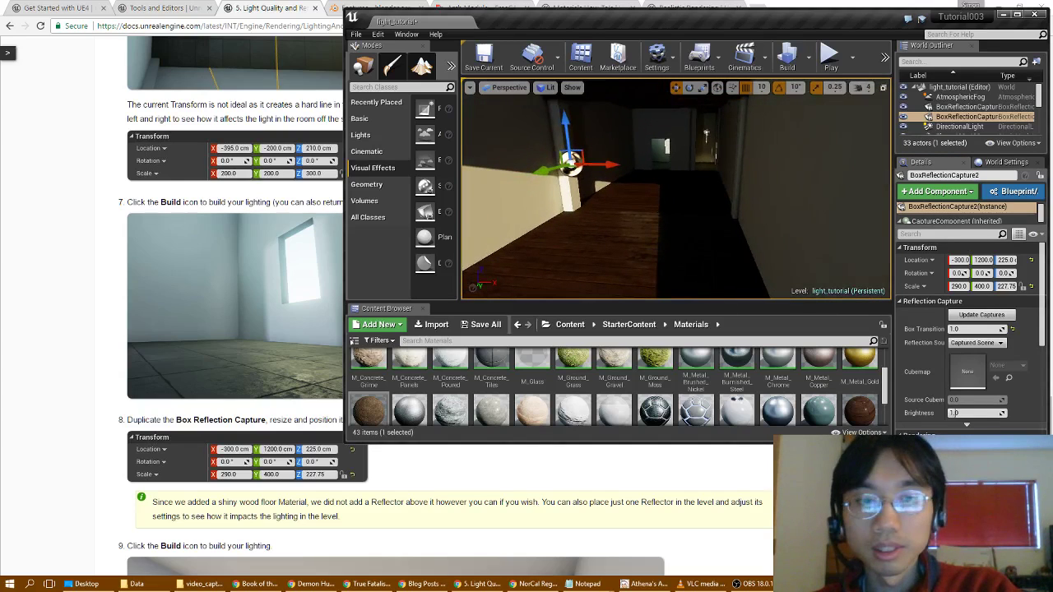
{"action": "key", "text": "w"}
{"action": "right_click_drag", "start_coordinate": [839, 227], "coordinate": [880, 222]}
{"action": "right_click_drag", "start_coordinate": [662, 196], "coordinate": [638, 196]}
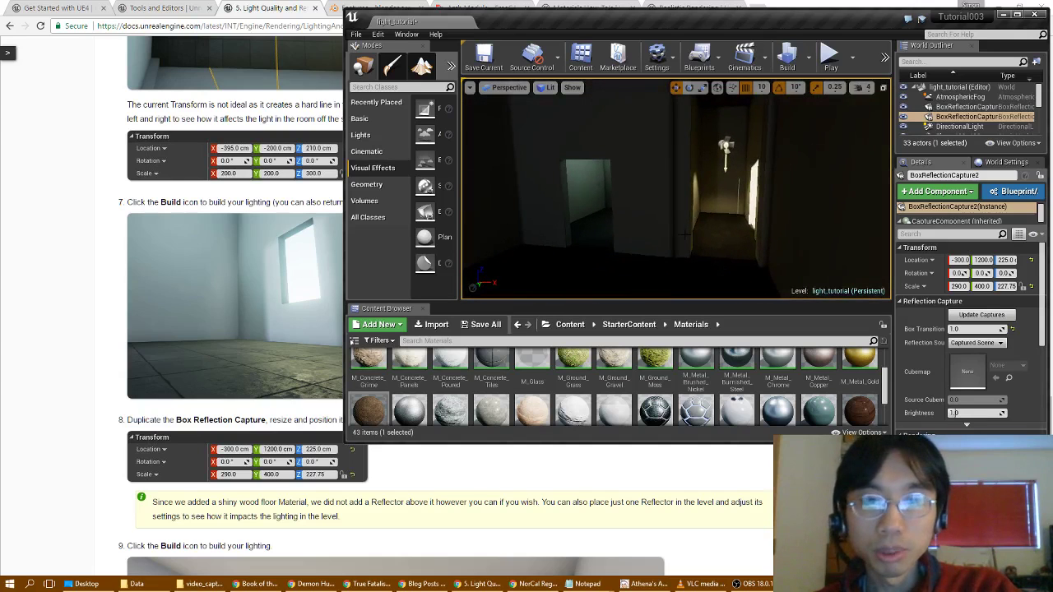
- Check the documentation's floor materials image and apply M_Wood_Floor_Walnut_Polished to the dark floor in front of the hallway
{"action": "left_click", "coordinate": [58, 292]}
{"action": "scroll", "coordinate": [65, 300], "scroll_direction": "up", "scroll_amount": 11}
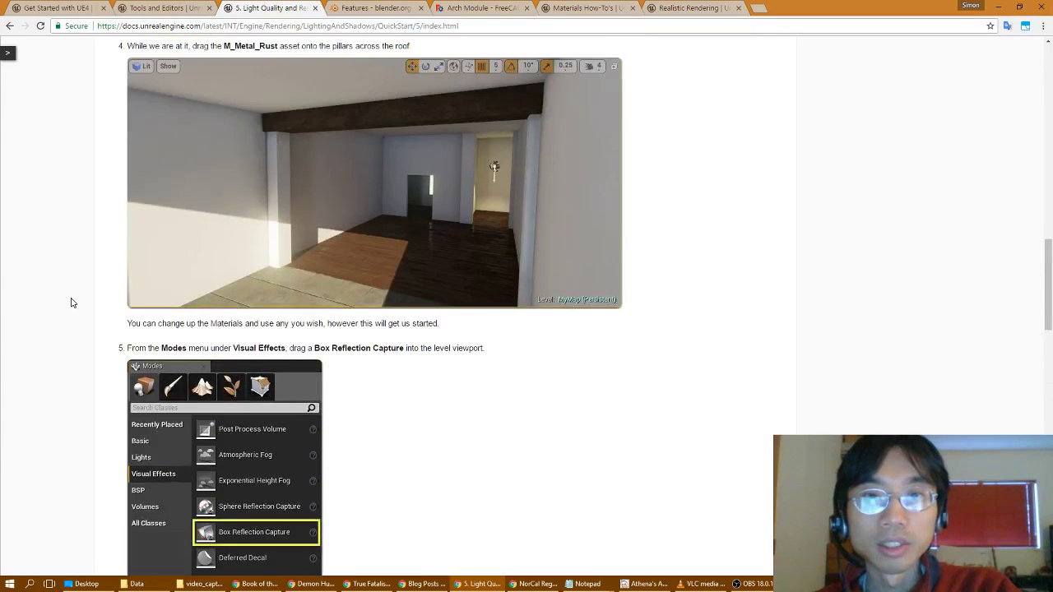
{"action": "key", "text": "alt+Tab"}
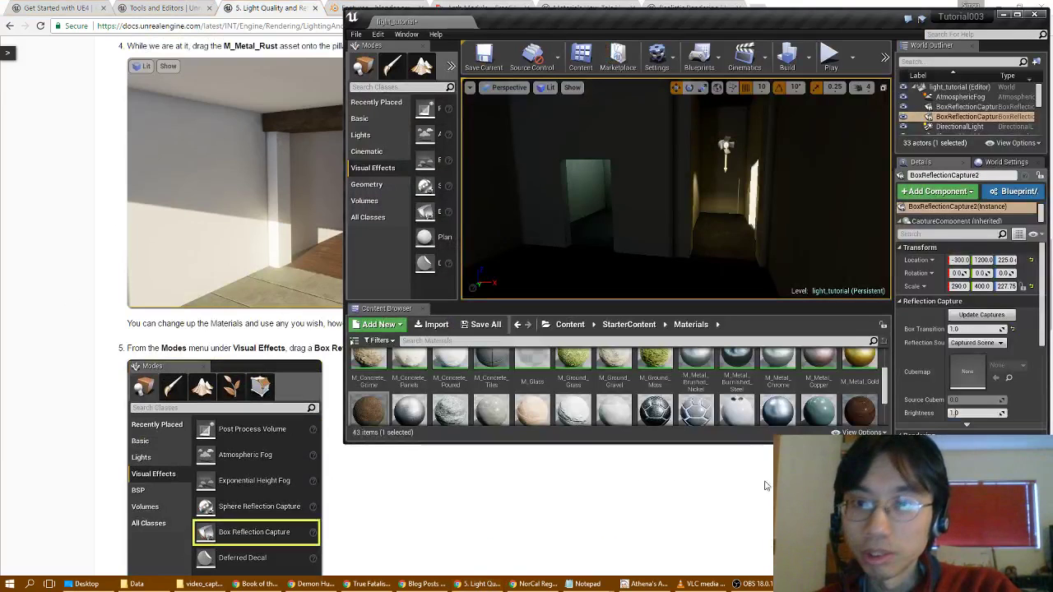
{"action": "scroll", "coordinate": [813, 401], "scroll_direction": "down", "scroll_amount": 1}
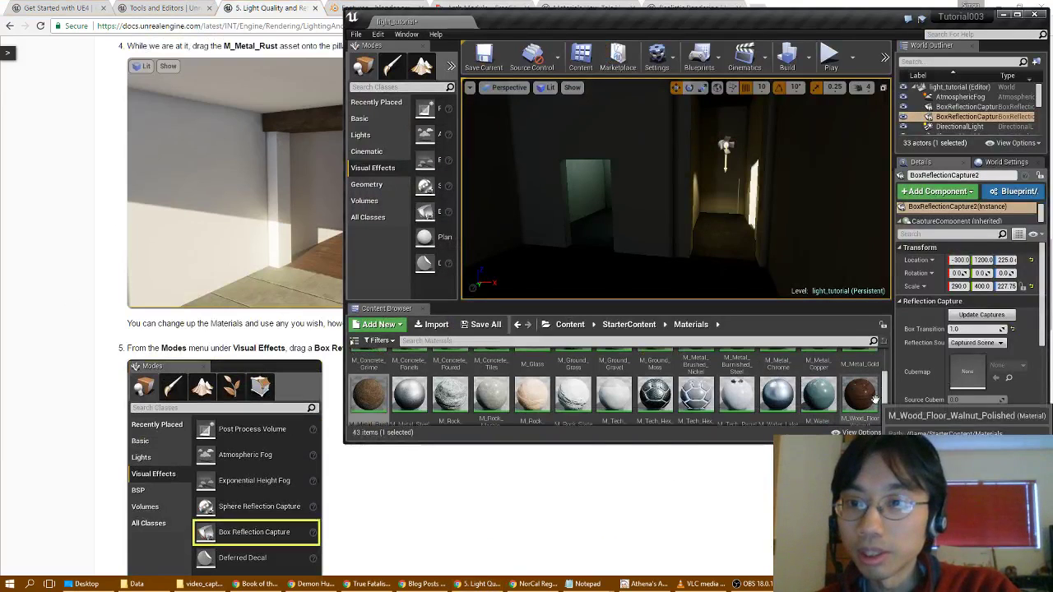
{"action": "left_click_drag", "start_coordinate": [860, 393], "coordinate": [728, 264]}
{"action": "right_click_drag", "start_coordinate": [728, 264], "coordinate": [535, 268]}
- Apply the M_Concrete_Tiles material to the large room's floor and view the tiled area from its open end
{"action": "scroll", "coordinate": [829, 403], "scroll_direction": "up", "scroll_amount": 1}
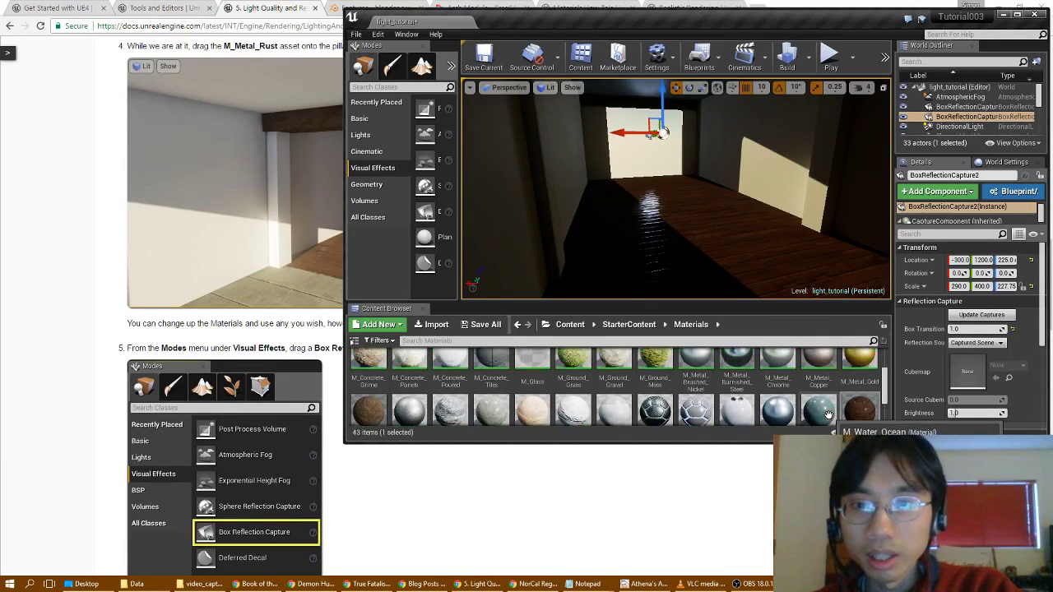
{"action": "left_click_drag", "start_coordinate": [495, 374], "coordinate": [679, 223]}
{"action": "right_click_drag", "start_coordinate": [679, 223], "coordinate": [686, 182]}
{"action": "right_click_drag", "start_coordinate": [724, 141], "coordinate": [684, 110]}
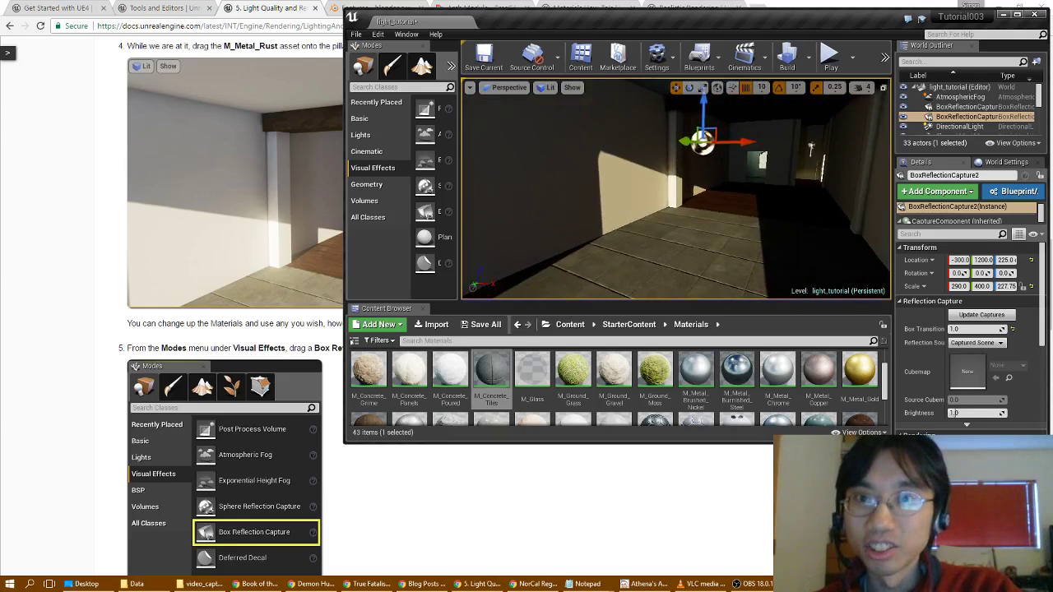
- Move the duplicated Box Reflection Capture along X to -210 cm and undo the move
{"action": "mouse_move", "coordinate": [749, 141]}
{"action": "left_mouse_down"}
{"action": "mouse_move", "coordinate": [790, 152]}
{"action": "mouse_move", "coordinate": [890, 140]}
{"action": "mouse_move", "coordinate": [773, 140]}
{"action": "mouse_move", "coordinate": [747, 192]}
{"action": "mouse_move", "coordinate": [921, 238]}
{"action": "mouse_move", "coordinate": [734, 246]}
{"action": "mouse_move", "coordinate": [497, 218]}
{"action": "mouse_move", "coordinate": [651, 269]}
{"action": "mouse_move", "coordinate": [494, 228]}
{"action": "mouse_move", "coordinate": [791, 311]}
{"action": "mouse_move", "coordinate": [727, 301]}
{"action": "left_mouse_up"}
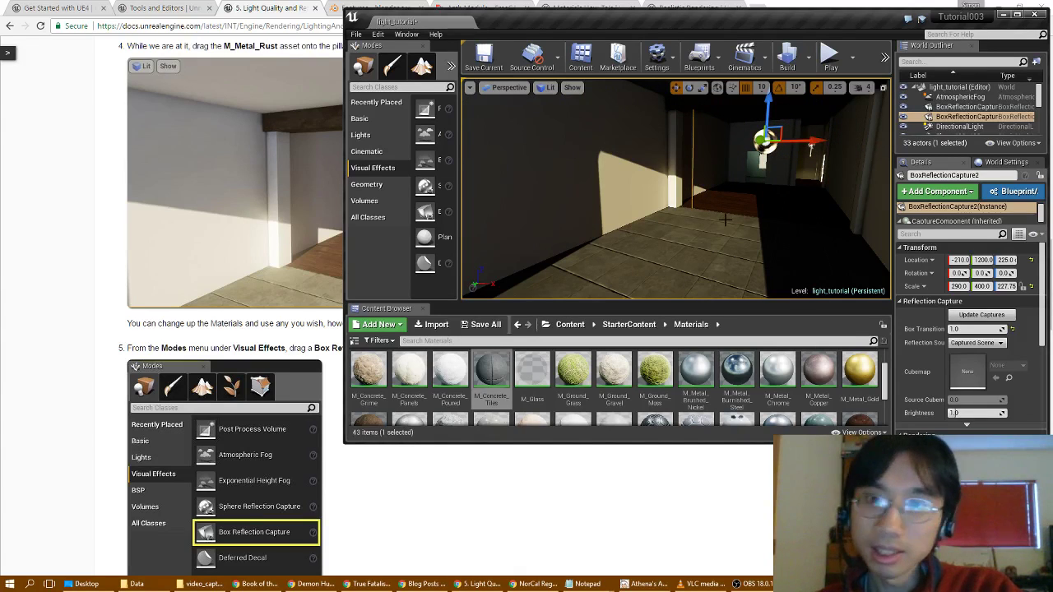
{"action": "key", "text": "ctrl+z"}
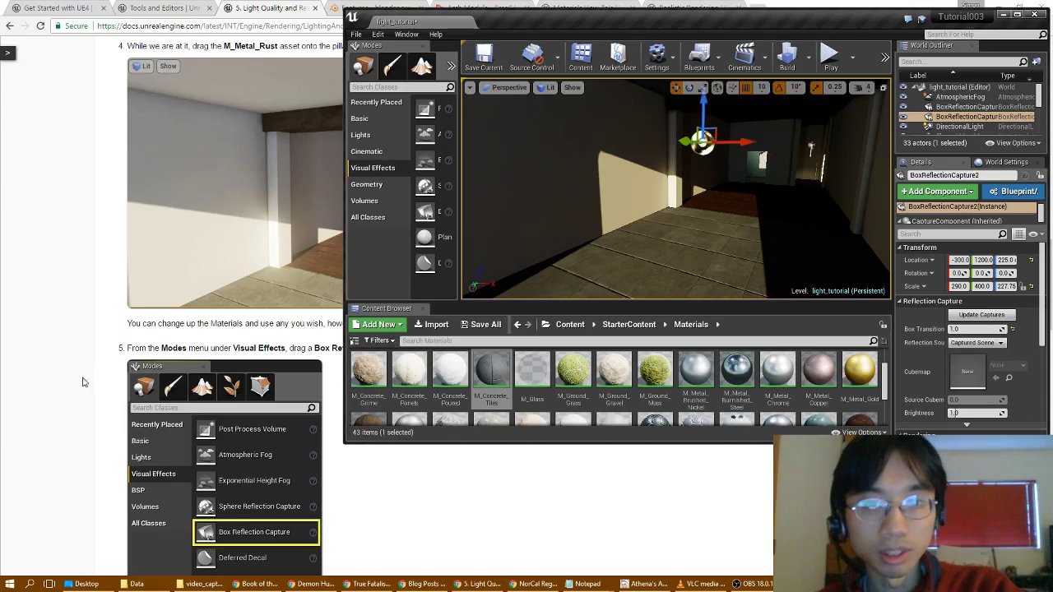
- Compare the tiled floor up close with the documentation's materials image and its final lit apartment image
{"action": "mouse_move", "coordinate": [709, 175]}
{"action": "right_mouse_down"}
{"action": "mouse_move", "coordinate": [710, 98]}
{"action": "mouse_move", "coordinate": [709, 271]}
{"action": "mouse_move", "coordinate": [710, 175]}
{"action": "right_mouse_up"}
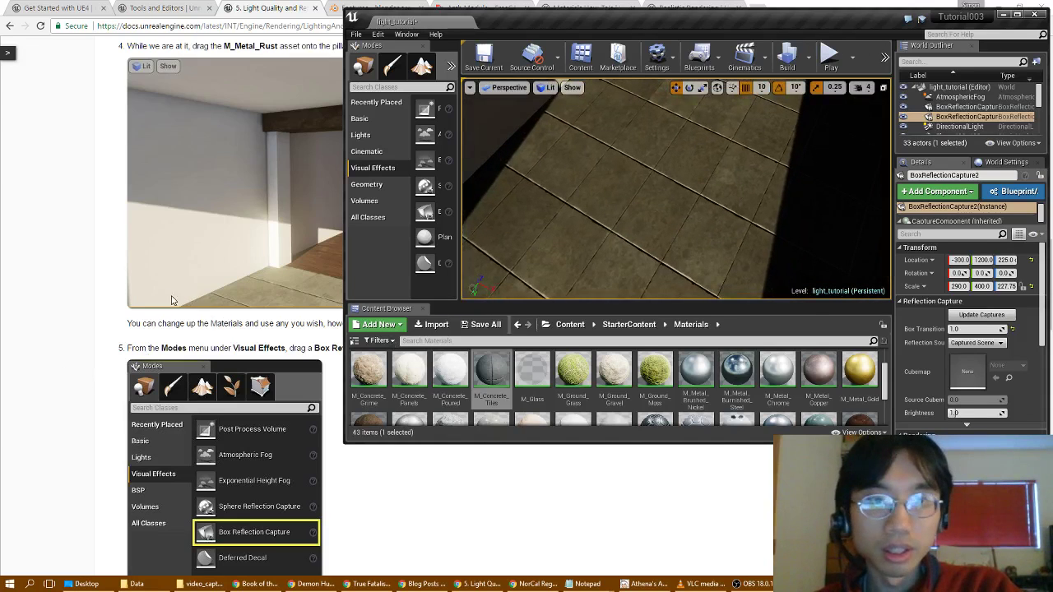
{"action": "scroll", "coordinate": [164, 295], "scroll_direction": "down", "scroll_amount": 2}
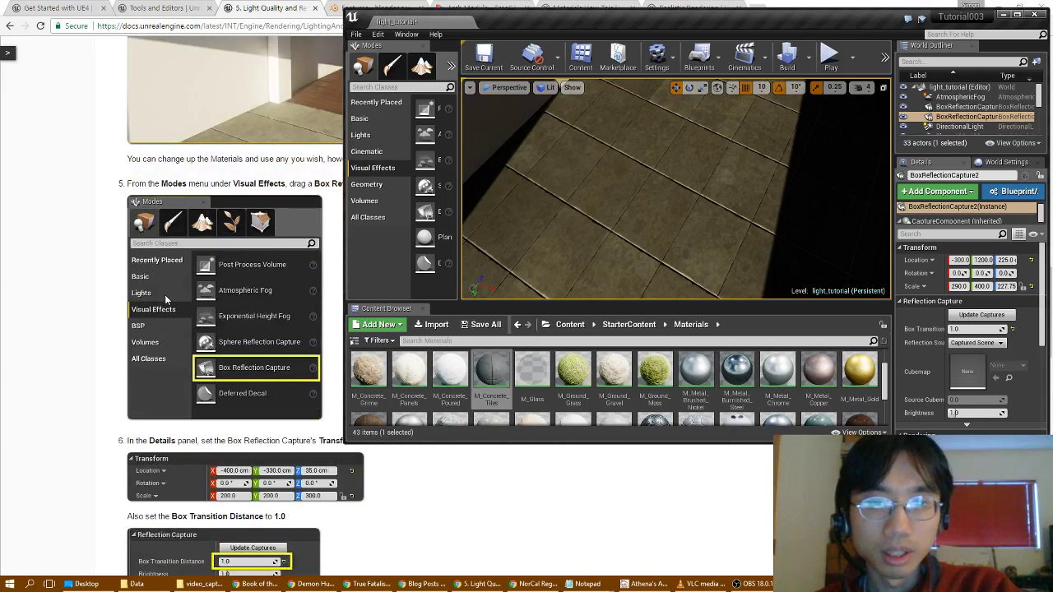
{"action": "scroll", "coordinate": [165, 295], "scroll_direction": "up", "scroll_amount": 4}
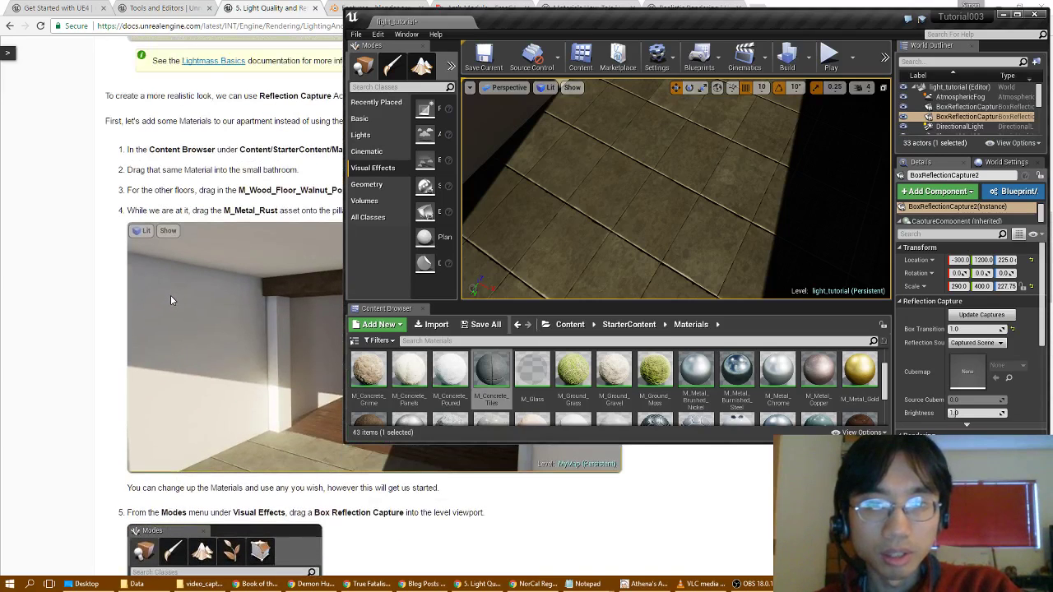
{"action": "scroll", "coordinate": [171, 301], "scroll_direction": "down", "scroll_amount": 2}
{"action": "left_click", "coordinate": [71, 288]}
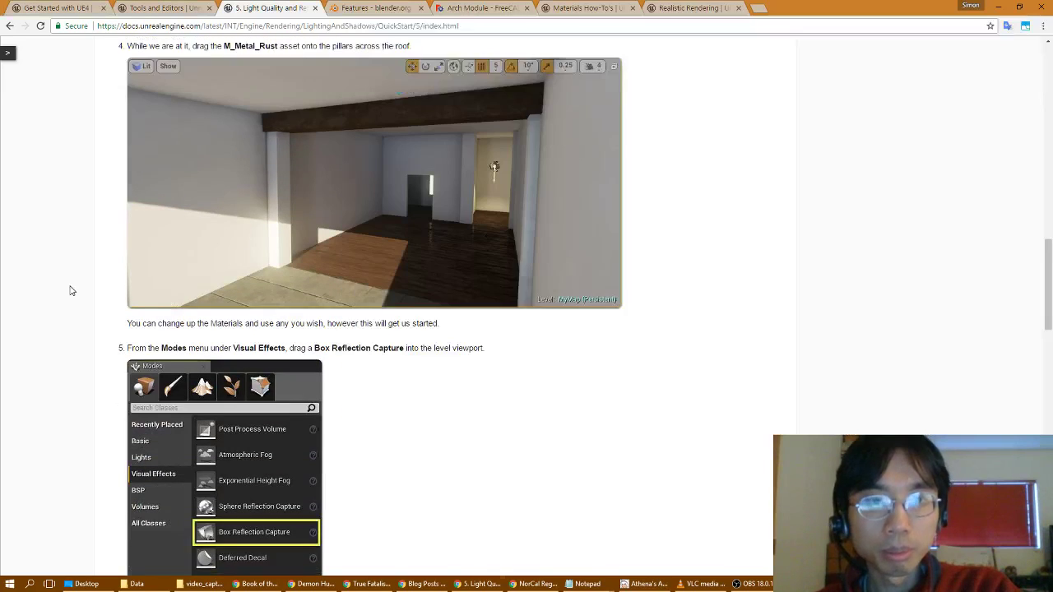
{"action": "scroll", "coordinate": [107, 287], "scroll_direction": "up", "scroll_amount": 2}
{"action": "scroll", "coordinate": [108, 287], "scroll_direction": "down", "scroll_amount": 5}
{"action": "scroll", "coordinate": [111, 289], "scroll_direction": "down", "scroll_amount": 15}
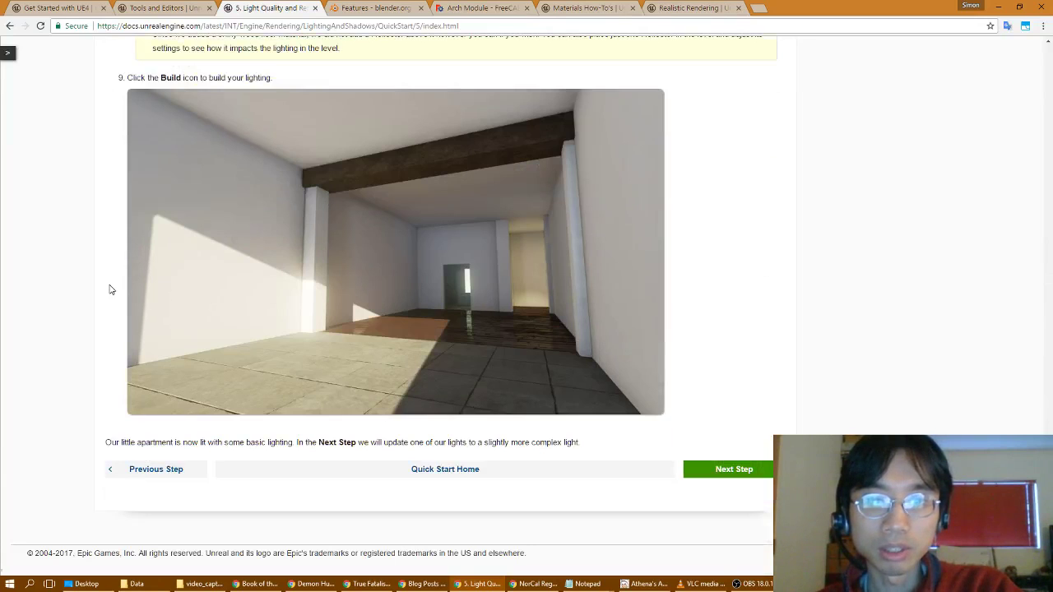
{"action": "scroll", "coordinate": [96, 276], "scroll_direction": "up", "scroll_amount": 1}
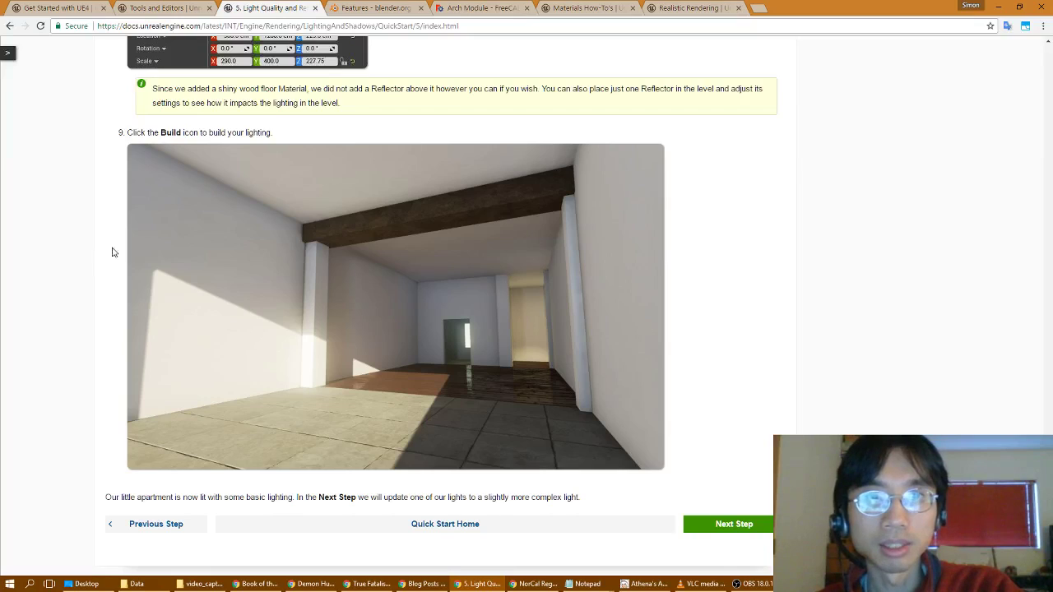
{"action": "key", "text": "alt+Tab"}
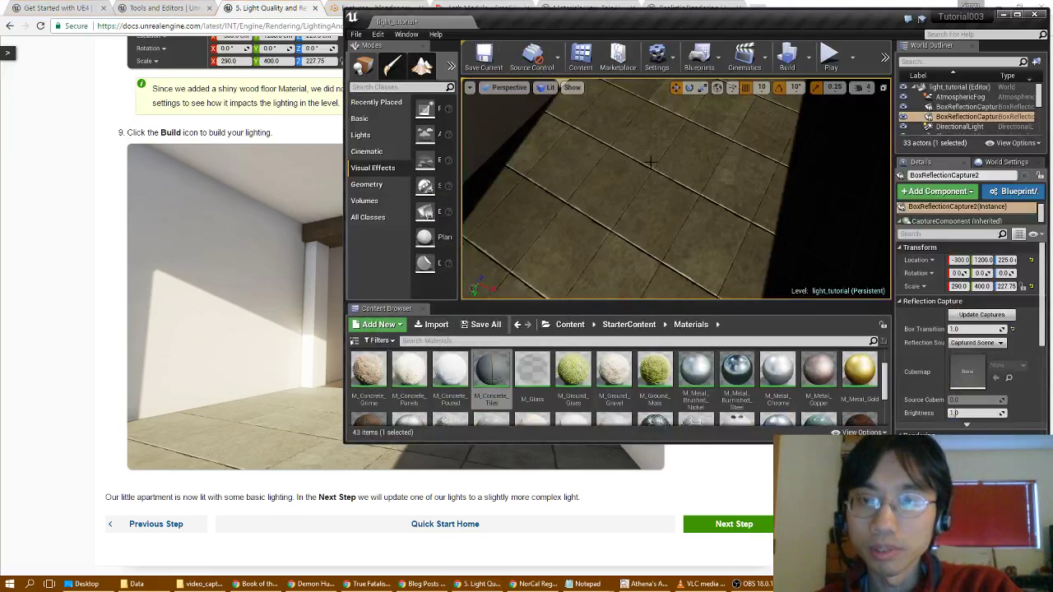
- Maximize the editor window, face the apartment's interior and build the lighting
{"action": "double_click", "coordinate": [699, 18]}
{"action": "right_click_drag", "start_coordinate": [544, 237], "coordinate": [526, 164]}
{"action": "left_click", "coordinate": [498, 41]}
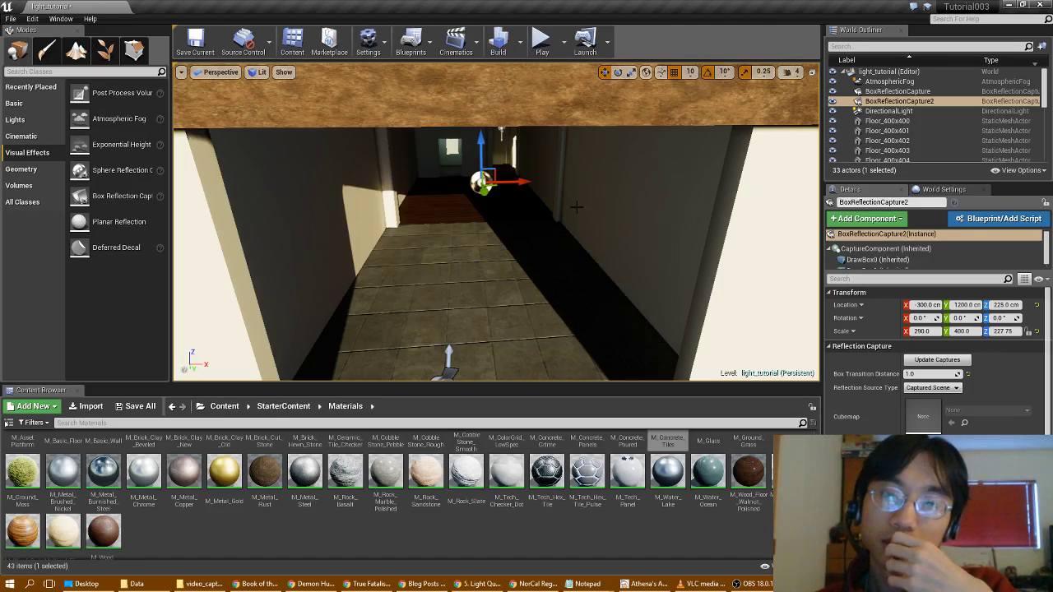
- Review the documentation's final apartment image and advance to the "6. Using a Light Profile" page
{"action": "mouse_move", "coordinate": [460, 585]}
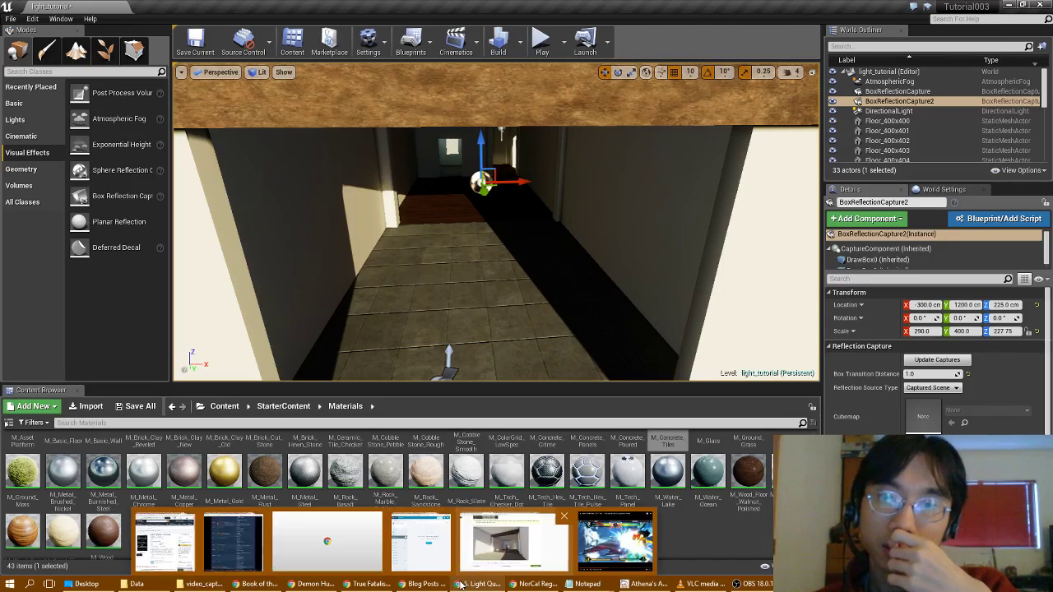
{"action": "left_click", "coordinate": [510, 543]}
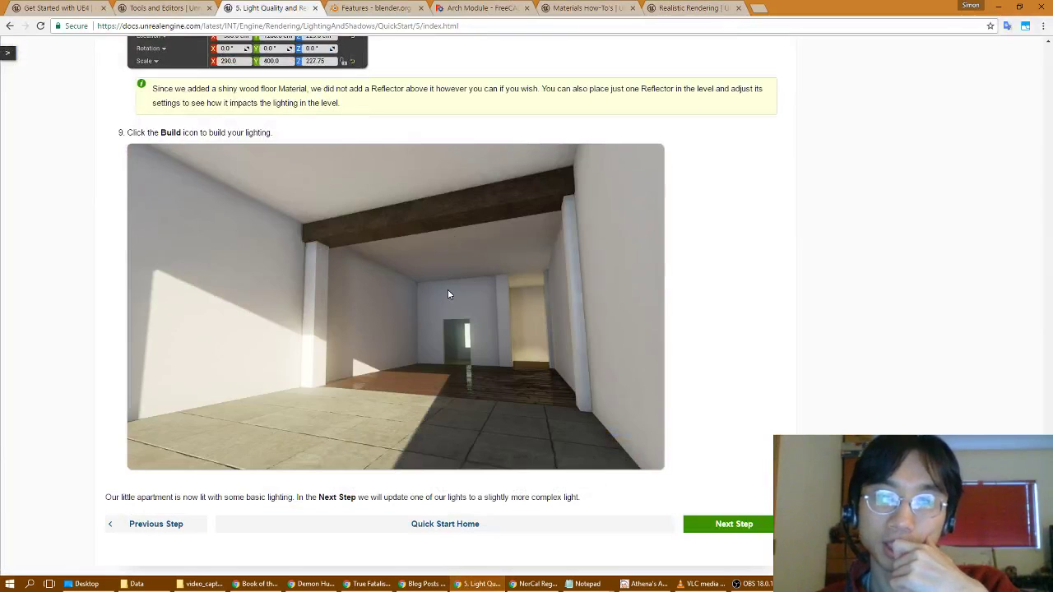
{"action": "left_click", "coordinate": [735, 527]}
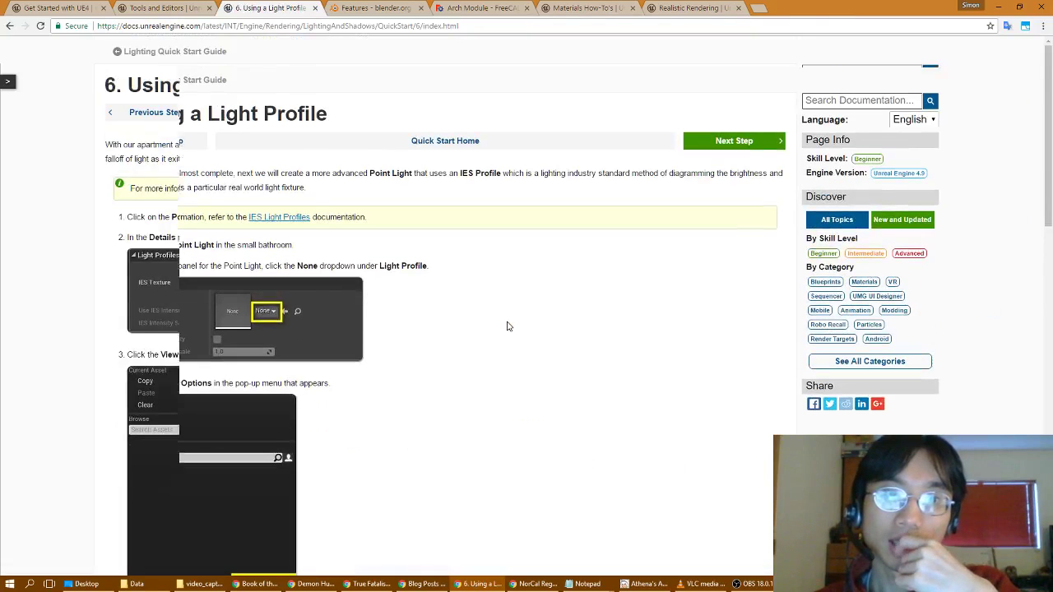
{"action": "scroll", "coordinate": [508, 327], "scroll_direction": "down", "scroll_amount": 5}
{"action": "scroll", "coordinate": [508, 326], "scroll_direction": "up", "scroll_amount": 5}
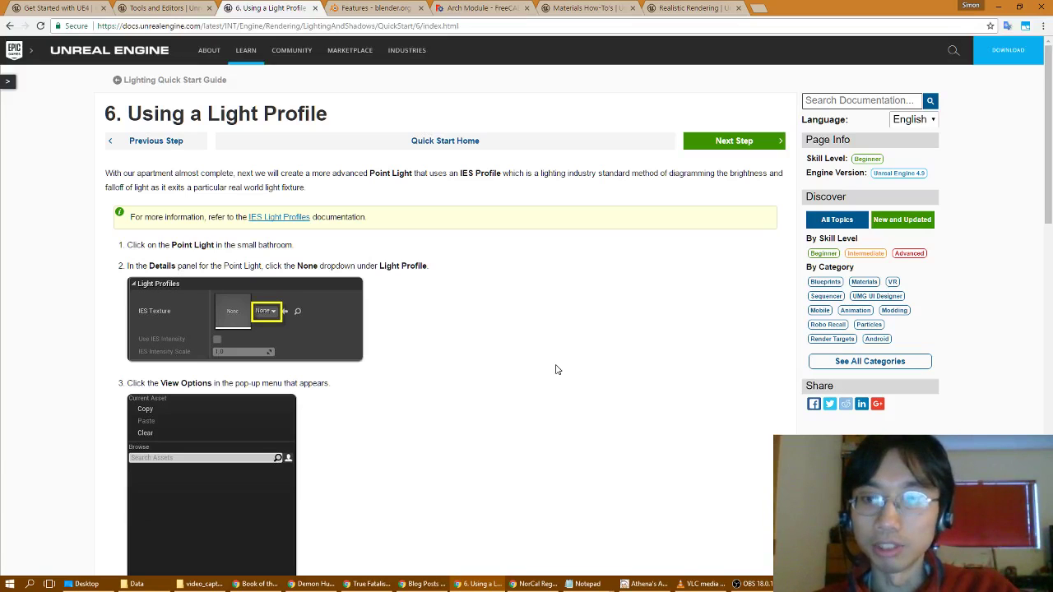
- Inspect the apartment's lighting in the level from outside its open end
{"action": "key", "text": "alt+Tab"}
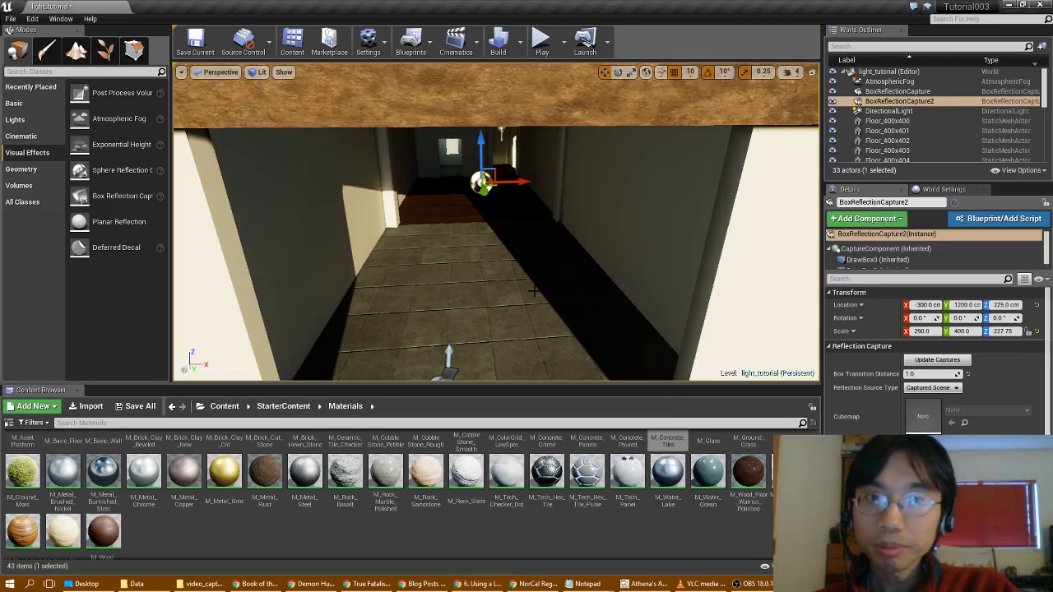
{"action": "right_click_drag", "start_coordinate": [534, 292], "coordinate": [271, 345]}
{"action": "key", "text": "w"}
{"action": "right_click_drag", "start_coordinate": [559, 333], "coordinate": [551, 308]}
{"action": "key", "text": "f"}
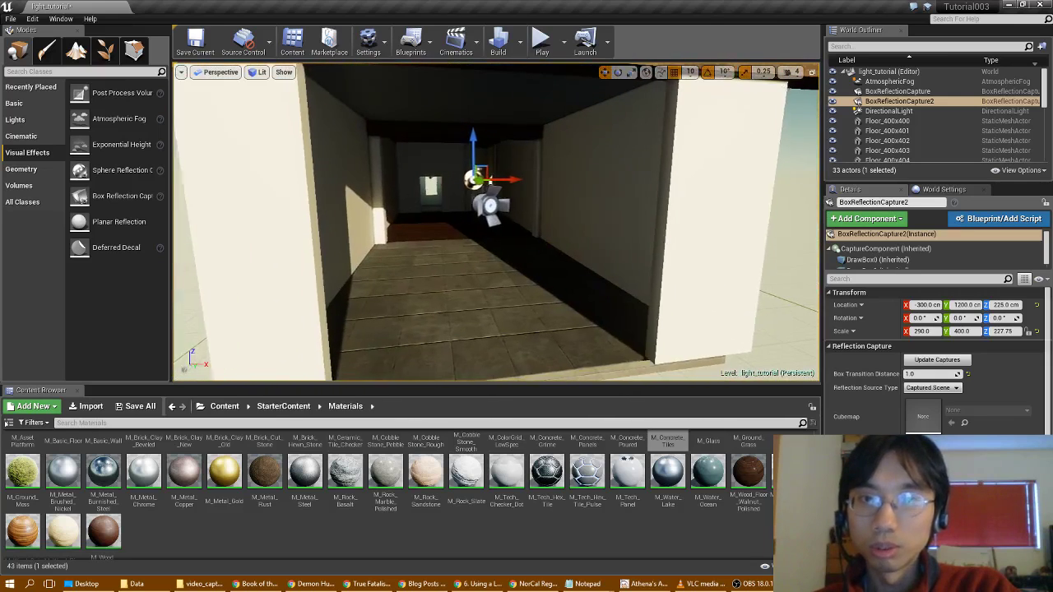
- Read the documentation's Light Profile instructions and select the Point Light in the small bathroom
{"action": "left_click", "coordinate": [480, 584]}
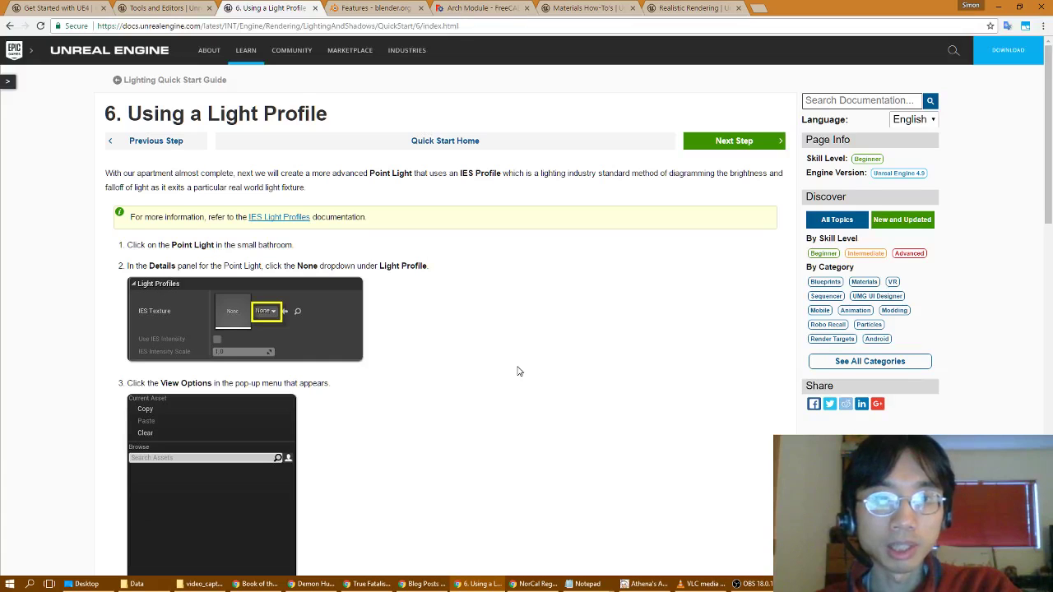
{"action": "scroll", "coordinate": [517, 371], "scroll_direction": "down", "scroll_amount": 1}
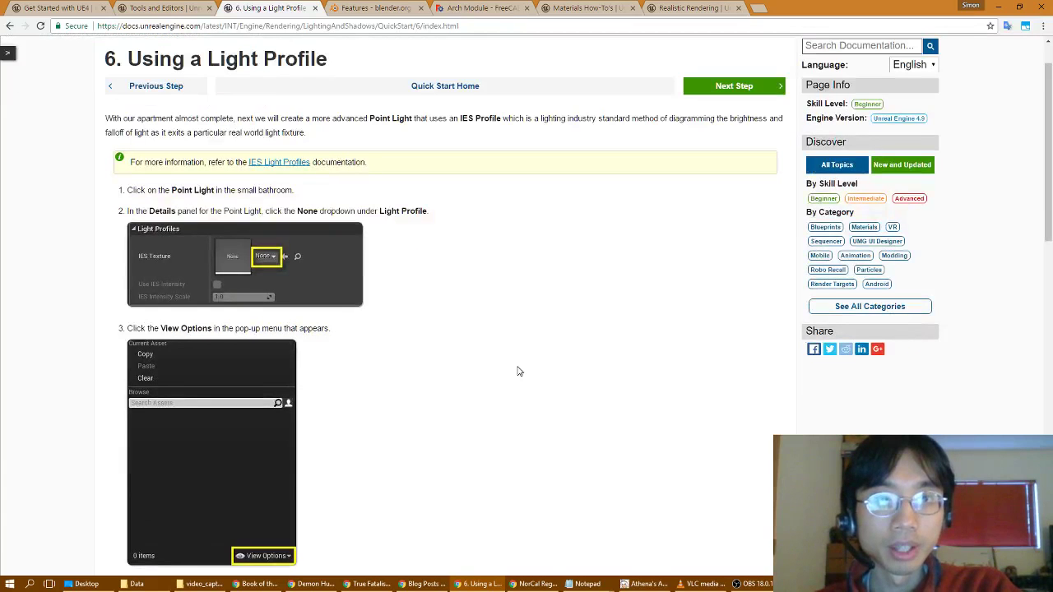
{"action": "key", "text": "alt+Tab"}
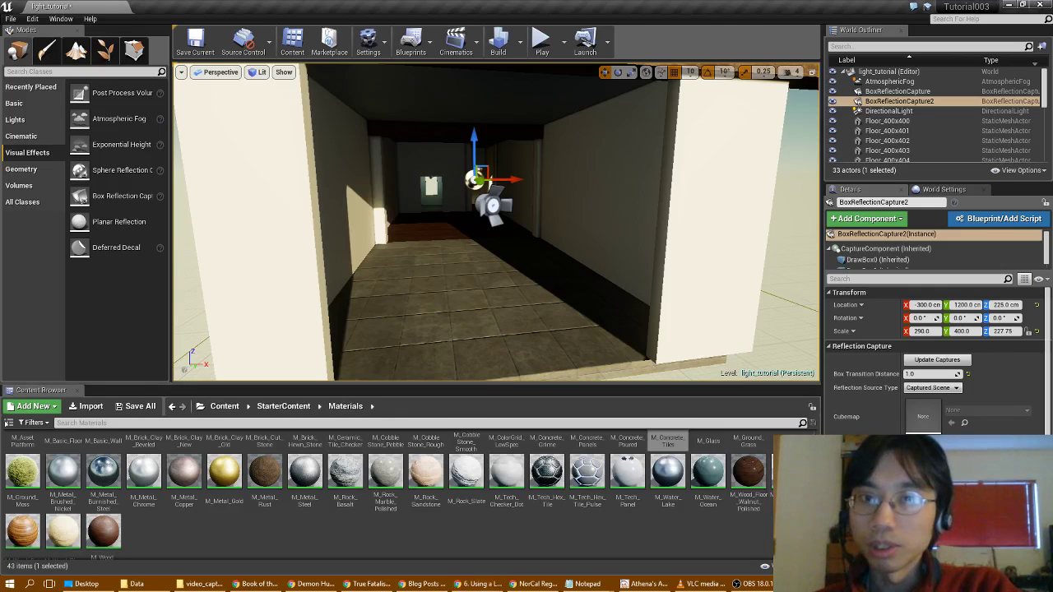
{"action": "key", "text": "s"}
{"action": "right_click_drag", "start_coordinate": [496, 222], "coordinate": [528, 275]}
{"action": "key", "text": "w"}
{"action": "key", "text": "w"}
{"action": "left_click", "coordinate": [525, 275]}
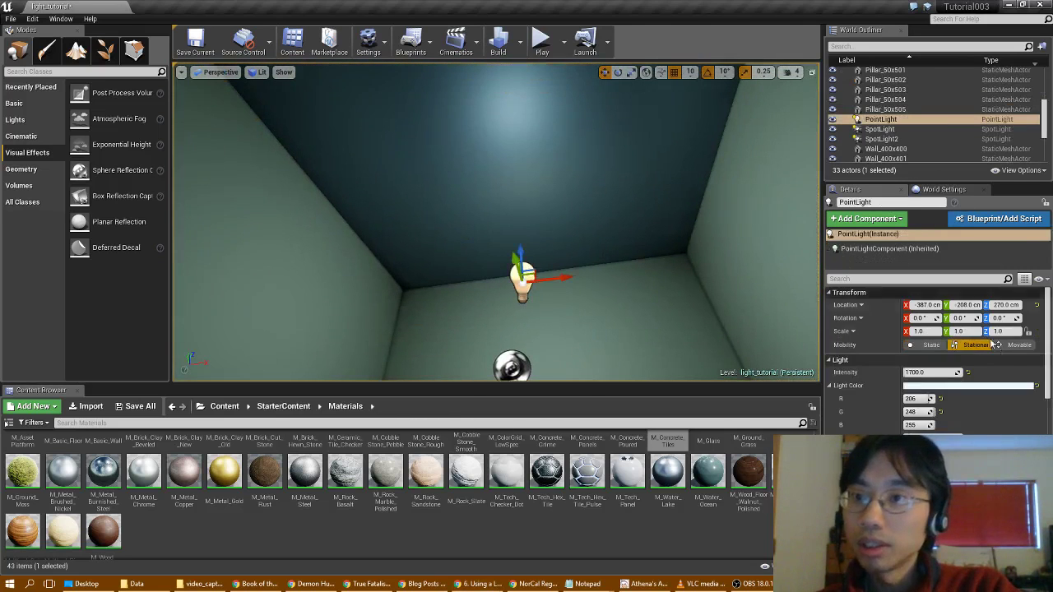
- Find the Point Light's IES texture display options and read the documentation's steps on engine content, the Complex_IES profile and the new Transform
{"action": "scroll", "coordinate": [1011, 426], "scroll_direction": "down", "scroll_amount": 4}
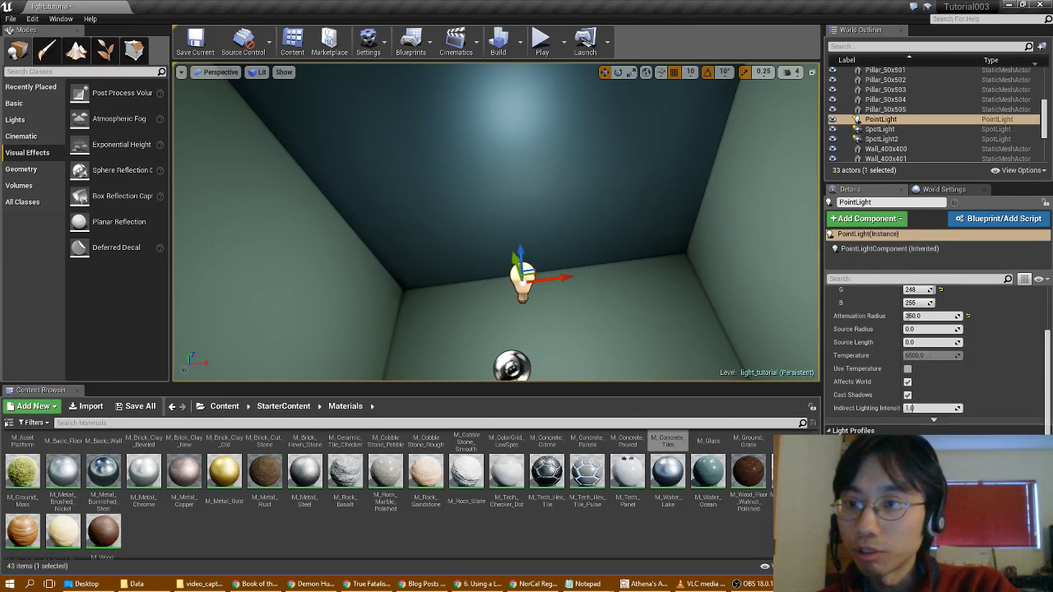
{"action": "left_click", "coordinate": [1000, 446]}
{"action": "left_click", "coordinate": [1019, 436]}
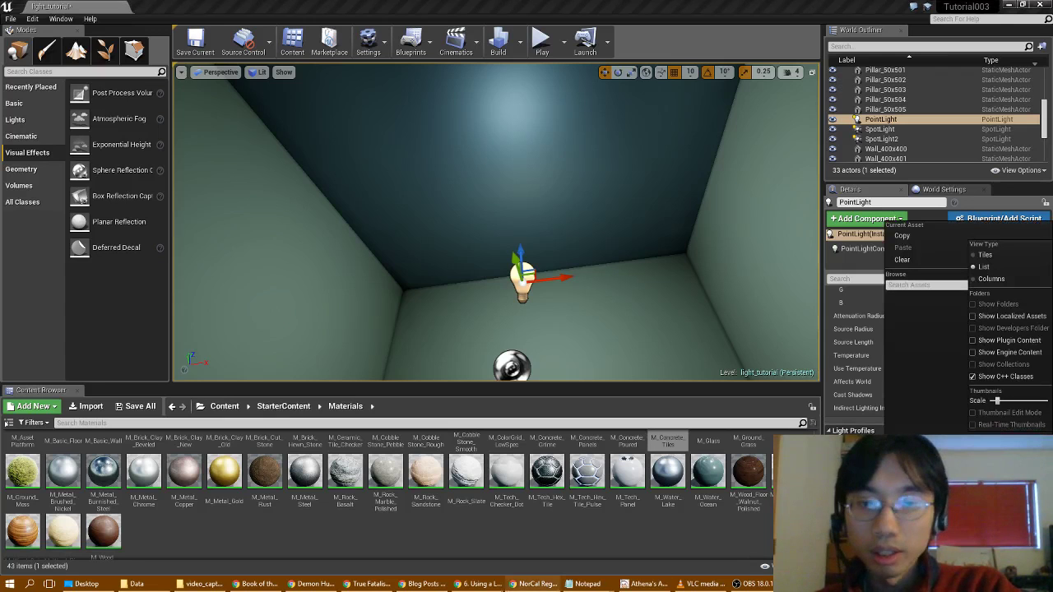
{"action": "left_click", "coordinate": [480, 584]}
{"action": "scroll", "coordinate": [548, 426], "scroll_direction": "down", "scroll_amount": 5}
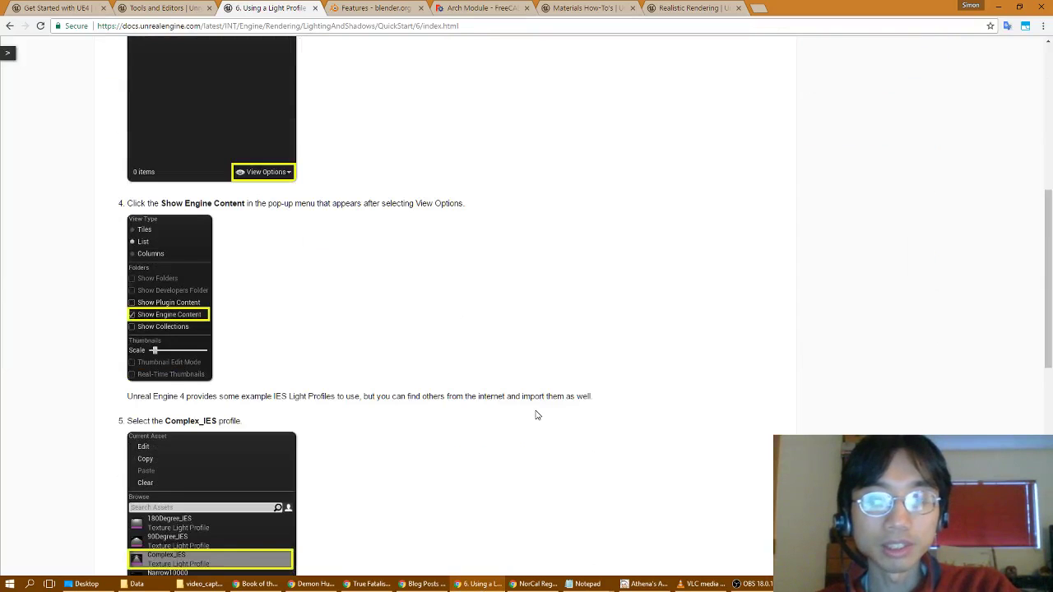
{"action": "scroll", "coordinate": [536, 416], "scroll_direction": "down", "scroll_amount": 1}
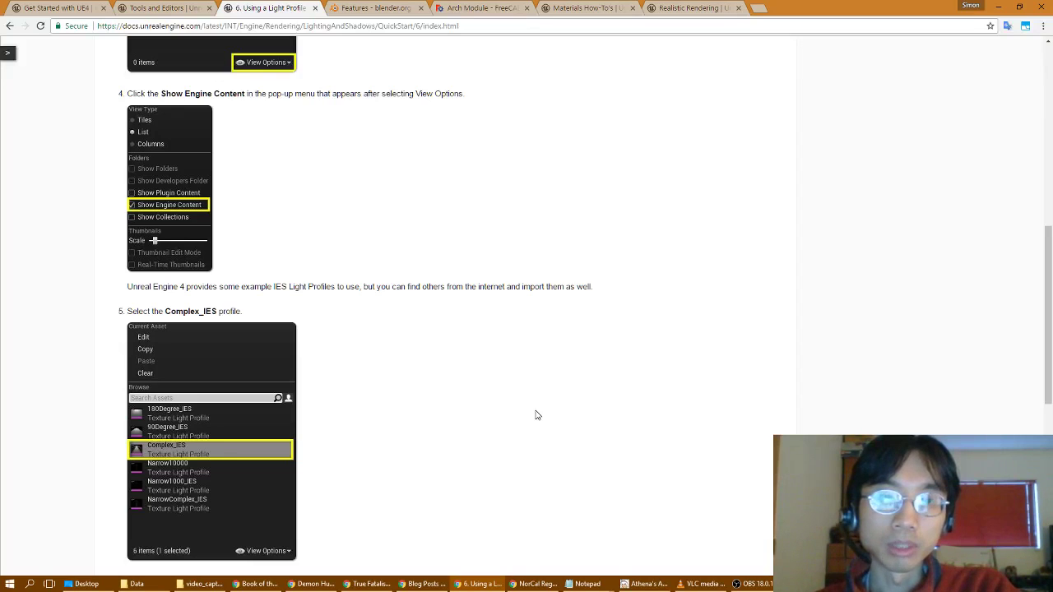
{"action": "scroll", "coordinate": [535, 416], "scroll_direction": "down", "scroll_amount": 3}
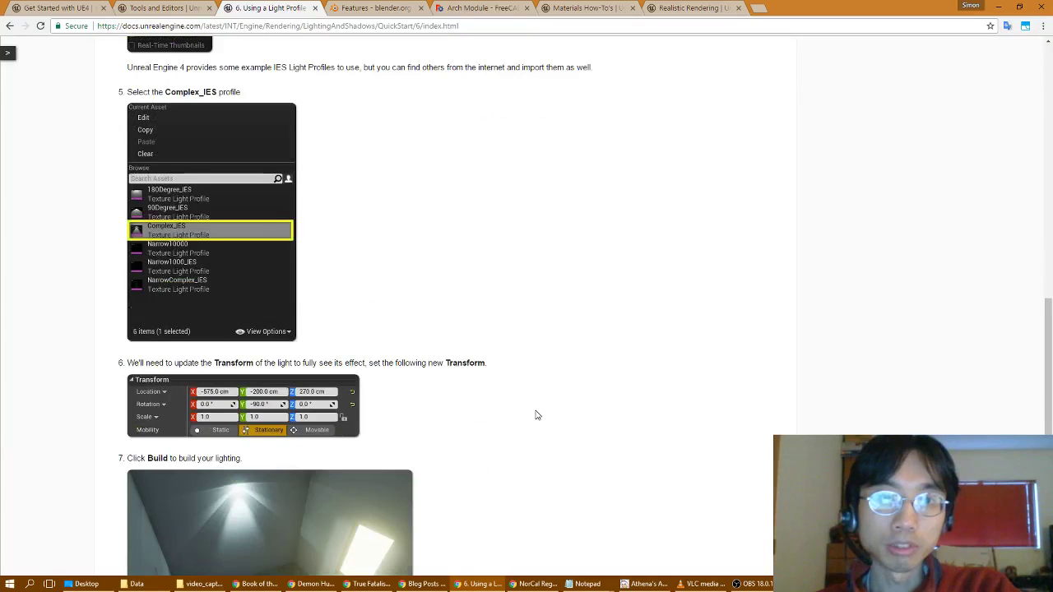
{"action": "key", "text": "alt+Tab"}
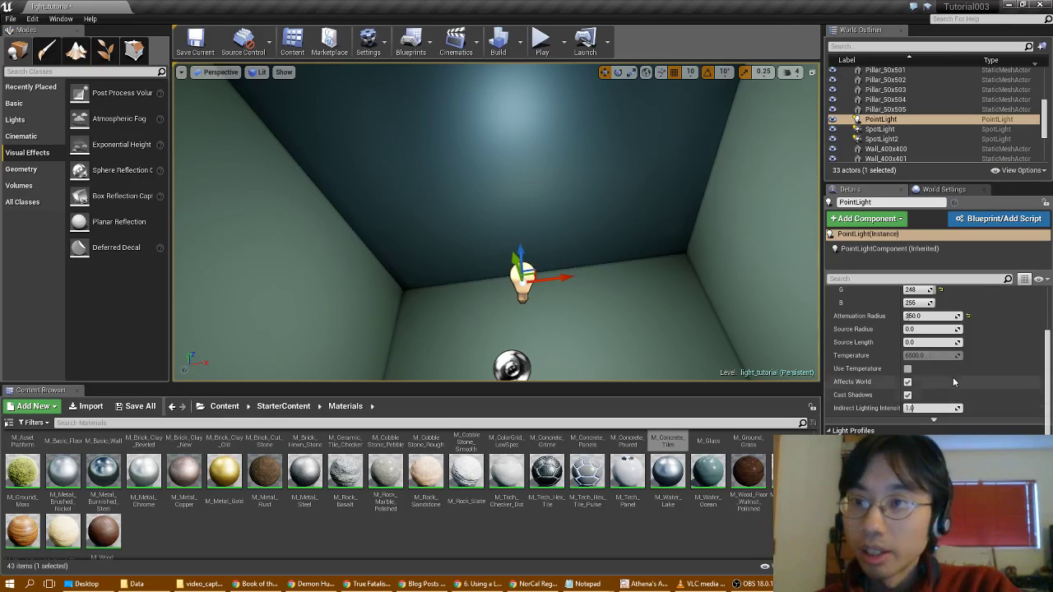
- Show engine content in the Point Light's IES texture picker and assign the Complex_IES profile
{"action": "left_click", "coordinate": [971, 448]}
{"action": "left_click", "coordinate": [1020, 436]}
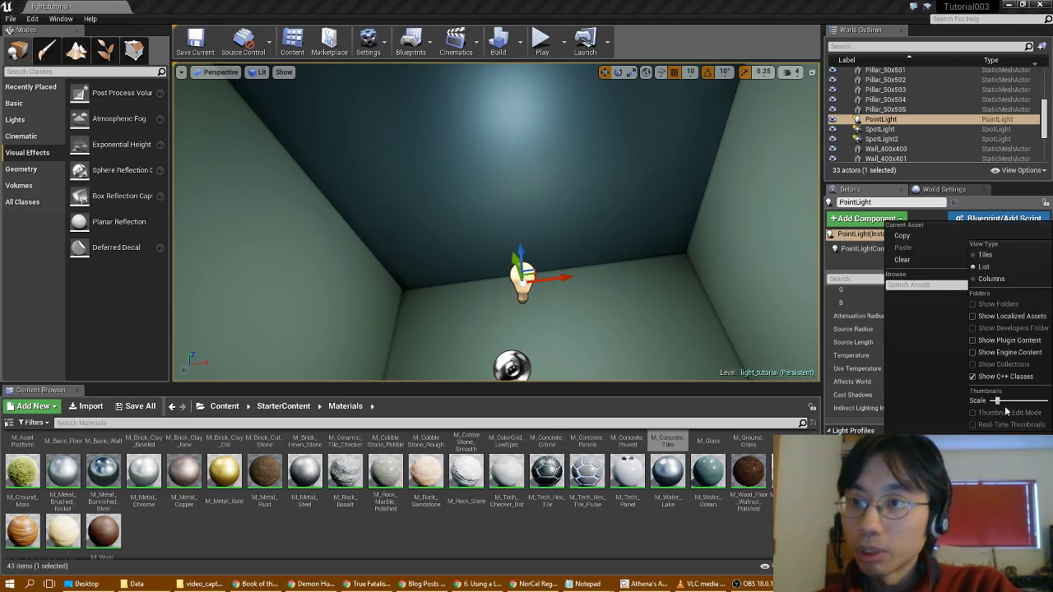
{"action": "left_click", "coordinate": [974, 353]}
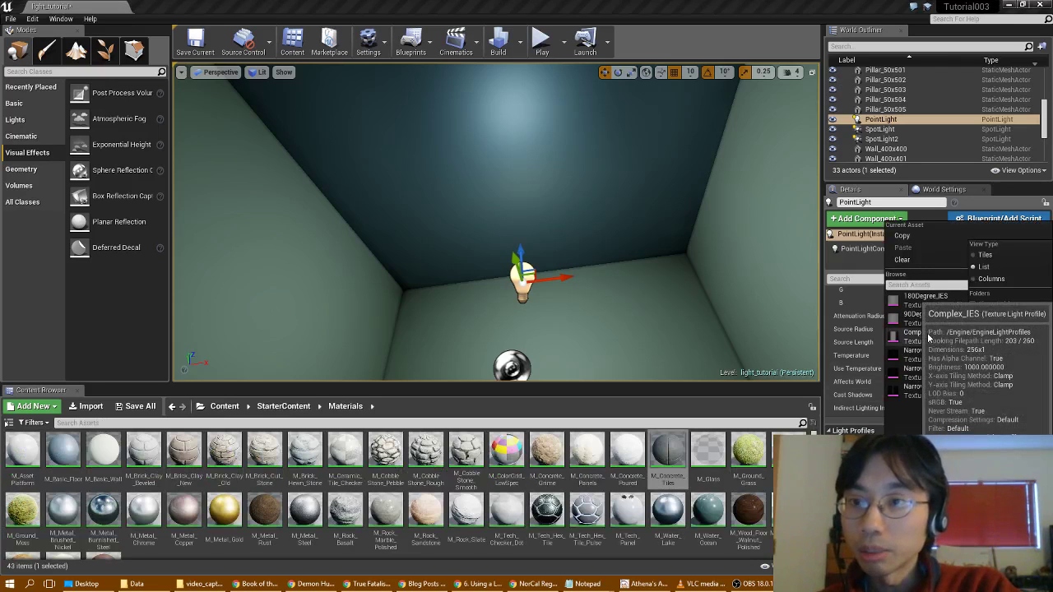
{"action": "left_click", "coordinate": [911, 340]}
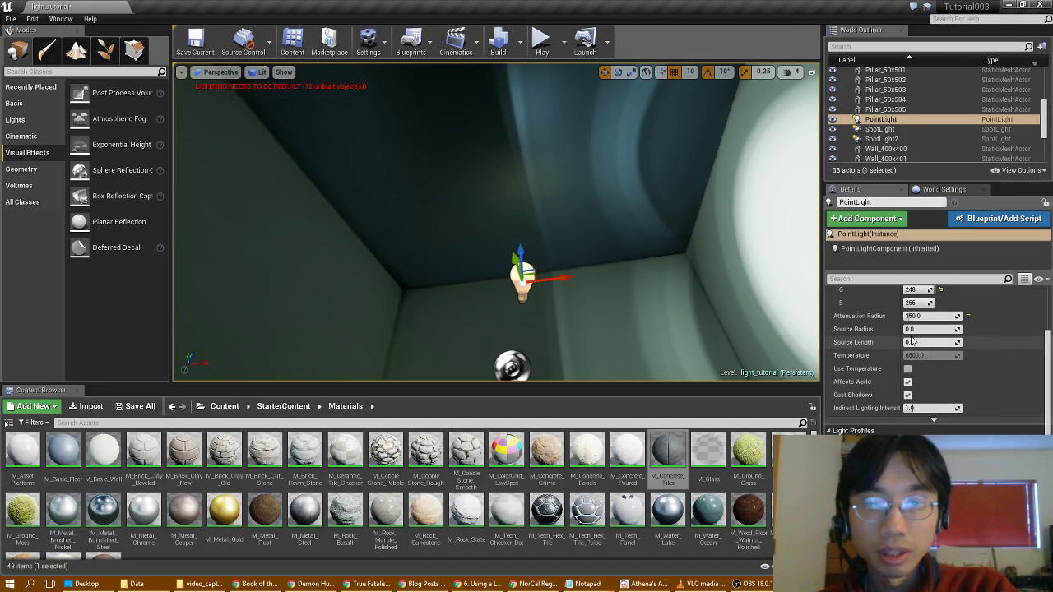
{"action": "right_click_drag", "start_coordinate": [735, 348], "coordinate": [564, 252]}
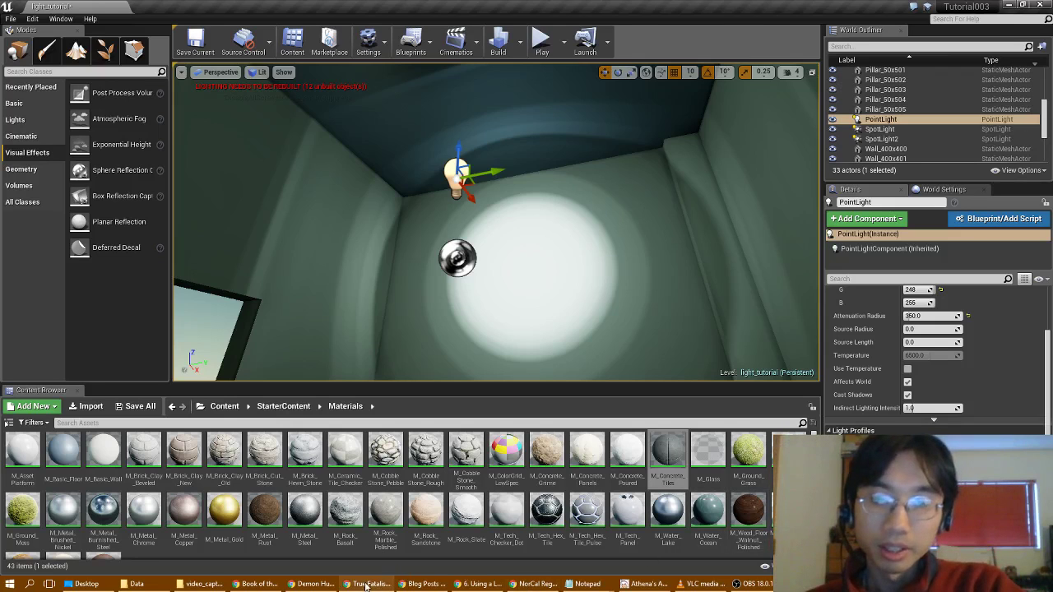
- Review the documentation's Transform values for the light and restore the editor window to a smaller size beside the page
{"action": "mouse_move", "coordinate": [370, 585]}
{"action": "left_click", "coordinate": [514, 539]}
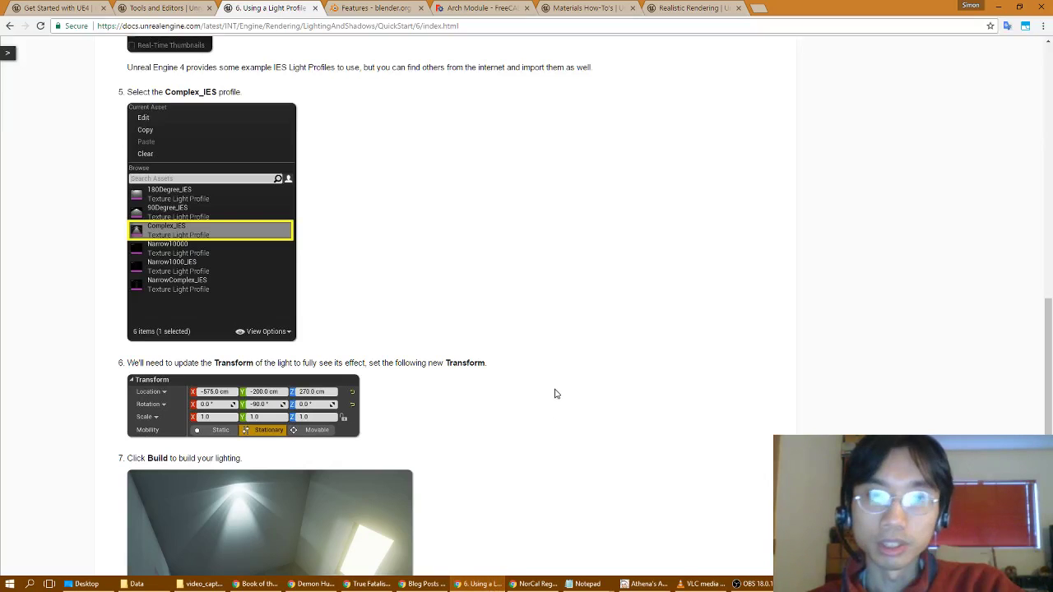
{"action": "scroll", "coordinate": [551, 394], "scroll_direction": "down", "scroll_amount": 2}
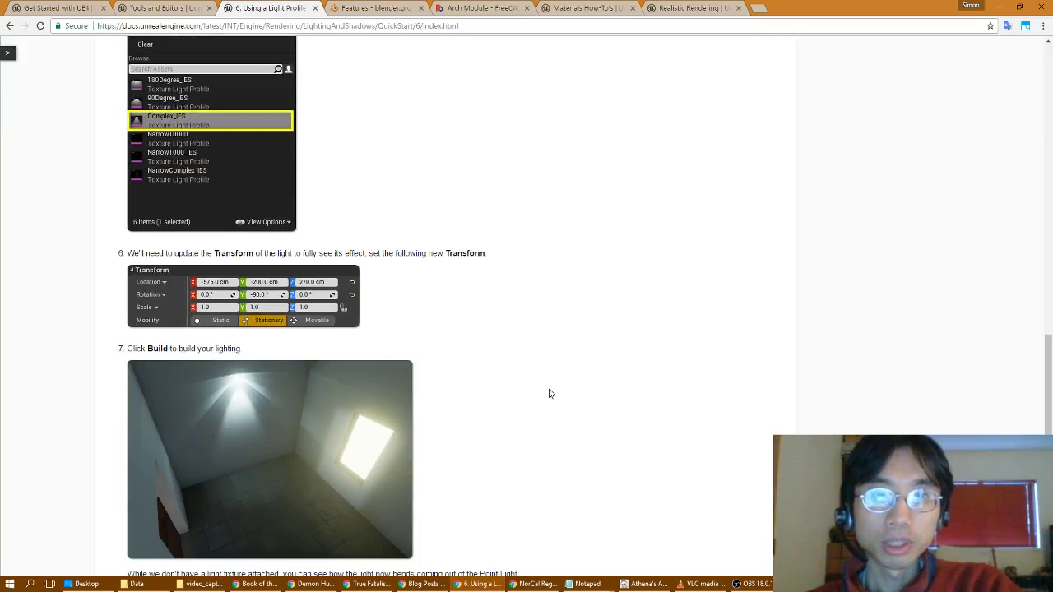
{"action": "scroll", "coordinate": [550, 394], "scroll_direction": "up", "scroll_amount": 3}
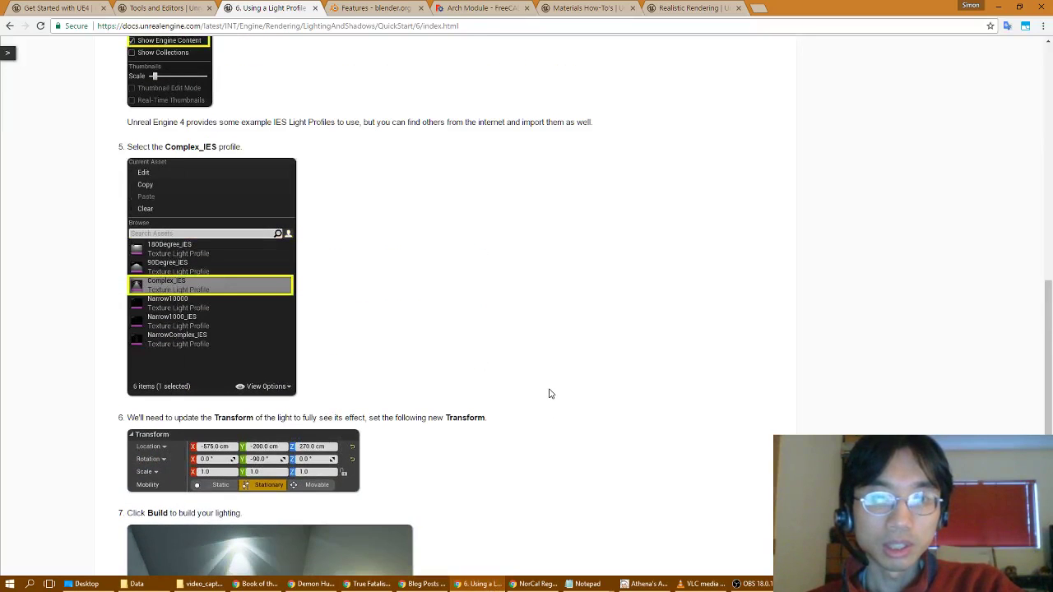
{"action": "left_click", "coordinate": [814, 583]}
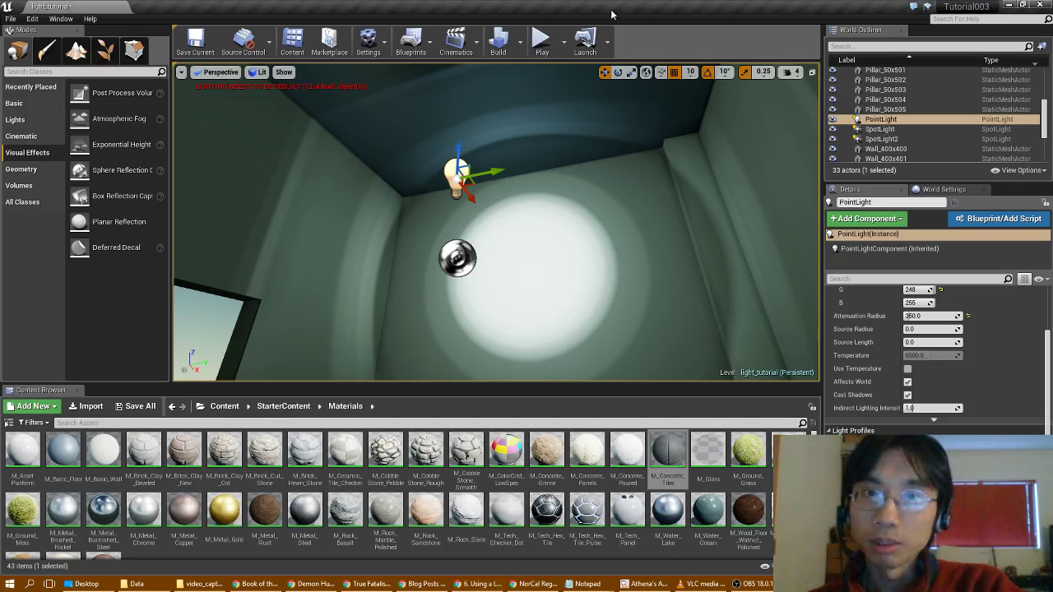
{"action": "double_click", "coordinate": [611, 14]}
- Set the Point Light's location to X -575 and Y -200 cm
{"action": "scroll", "coordinate": [1001, 323], "scroll_direction": "up", "scroll_amount": 4}
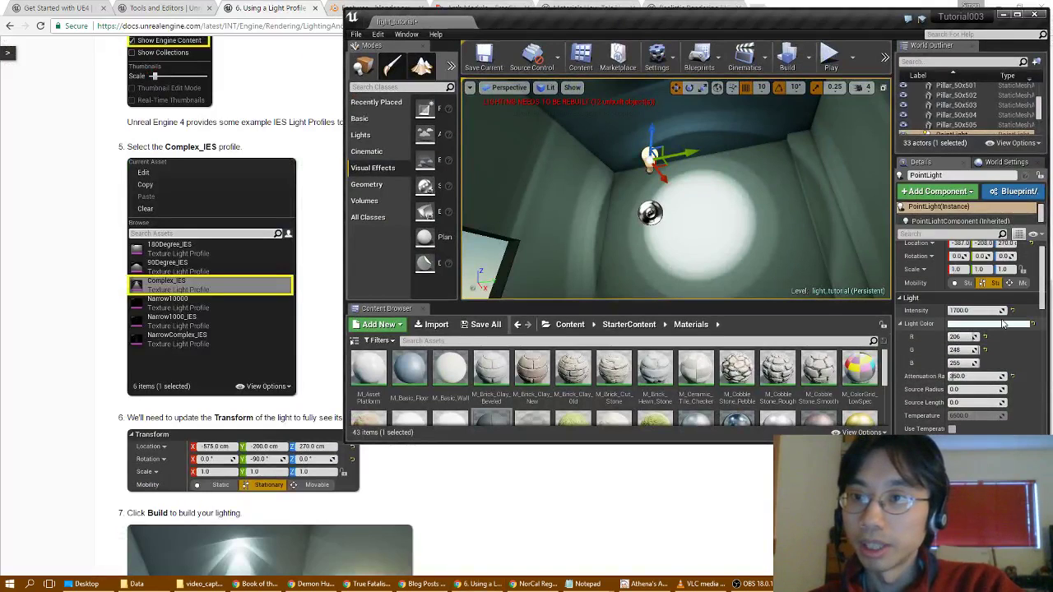
{"action": "scroll", "coordinate": [1001, 323], "scroll_direction": "up", "scroll_amount": 1}
{"action": "left_click", "coordinate": [960, 260]}
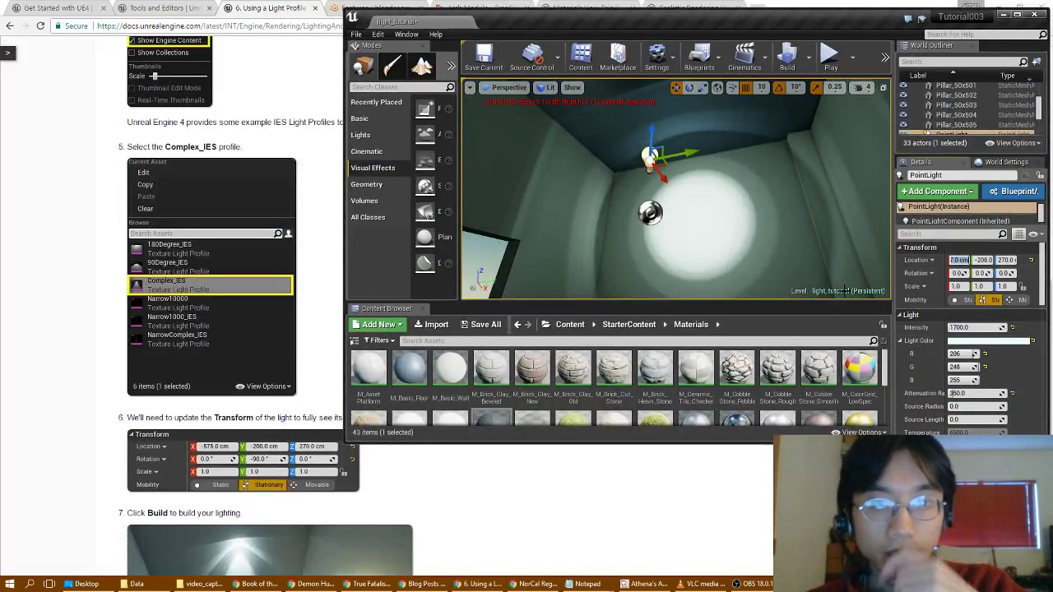
{"action": "type", "text": "-575"}
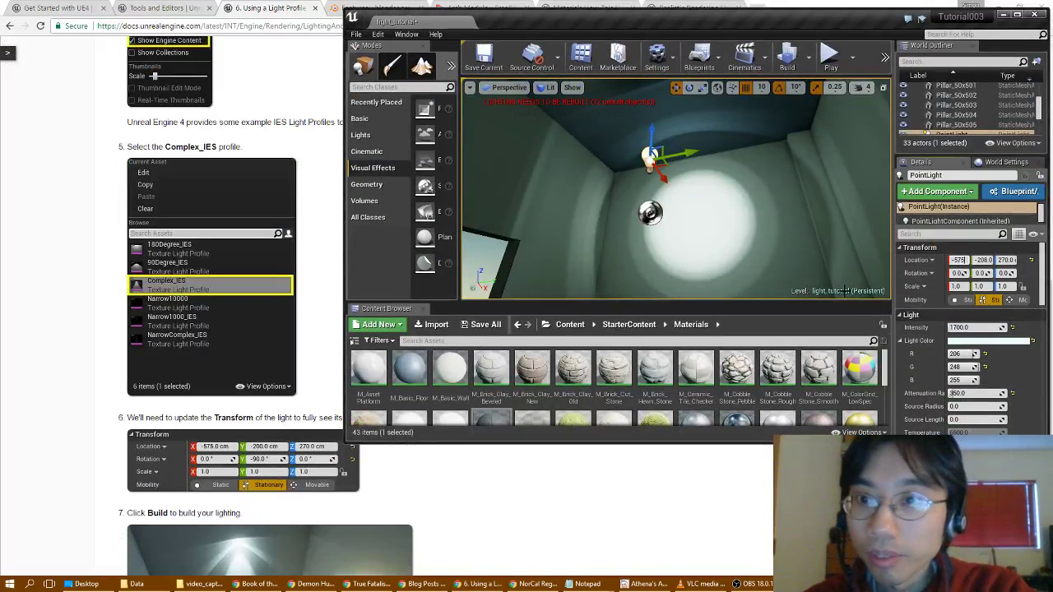
{"action": "key", "text": "Tab"}
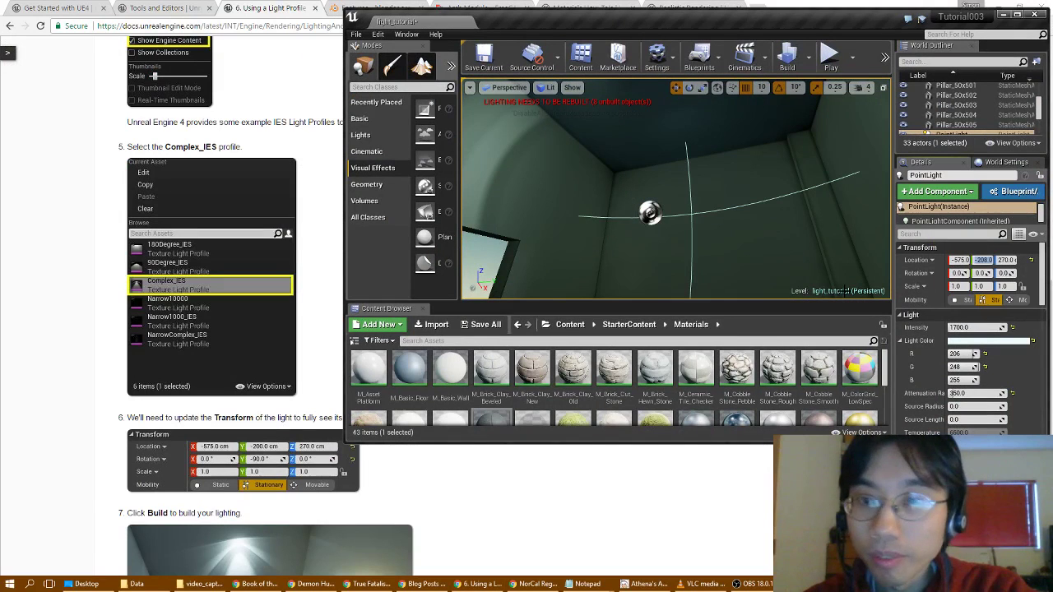
{"action": "type", "text": "-2"}
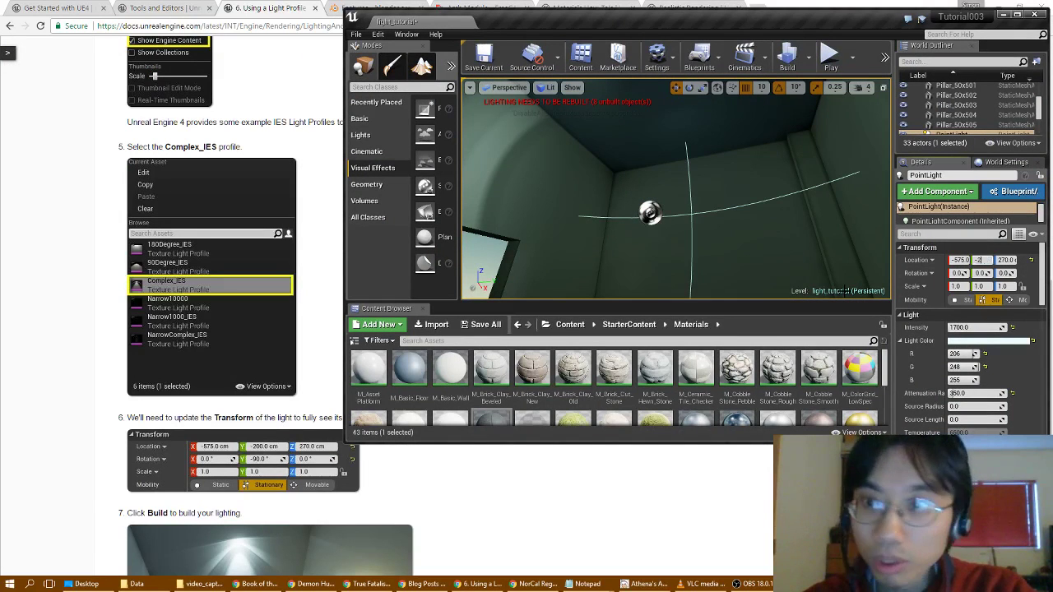
{"action": "type", "text": "00"}
{"action": "key", "text": "Tab"}
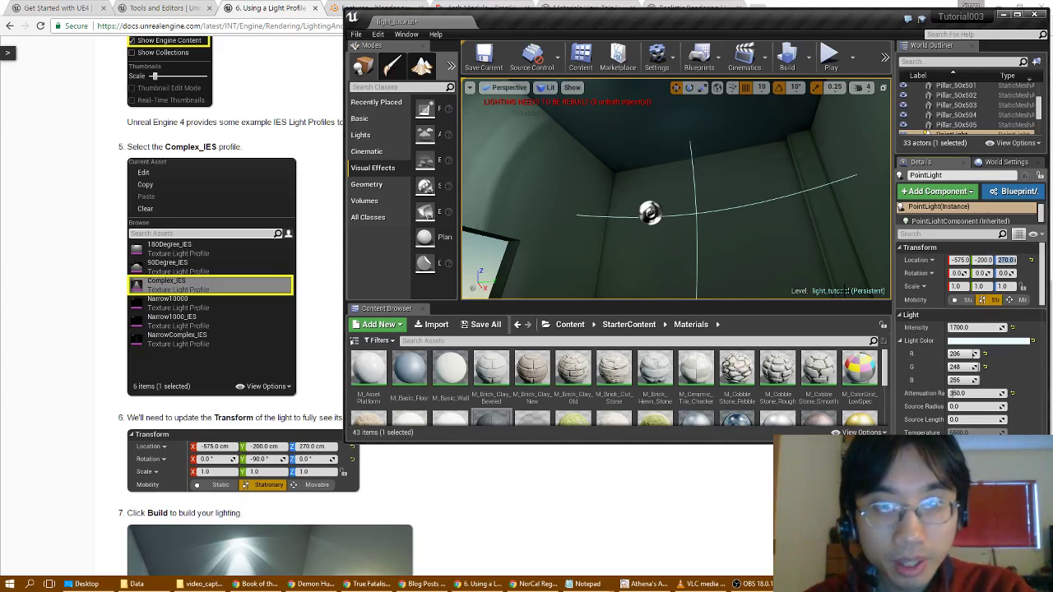
{"action": "key", "text": "Return"}
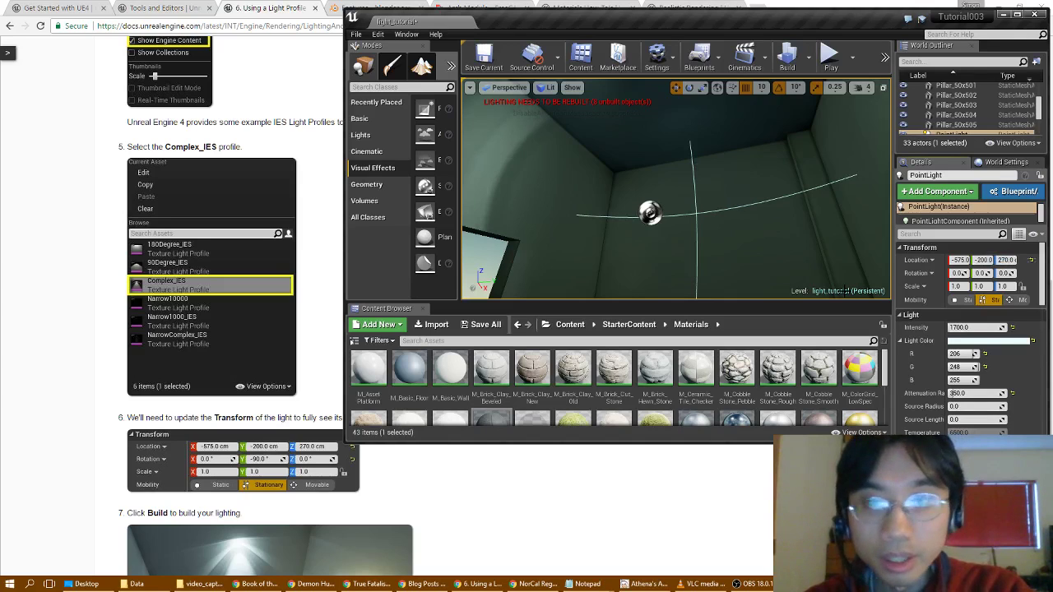
- Set the Point Light's Y rotation to -90°
{"action": "key", "text": "Tab"}
{"action": "type", "text": "-"}
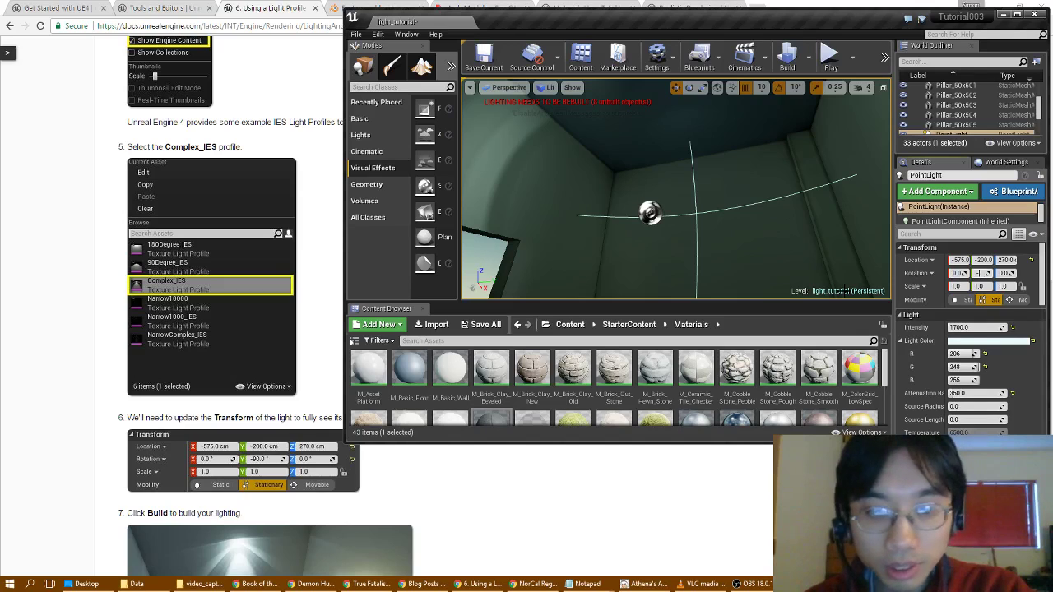
{"action": "type", "text": "90"}
{"action": "key", "text": "Tab"}
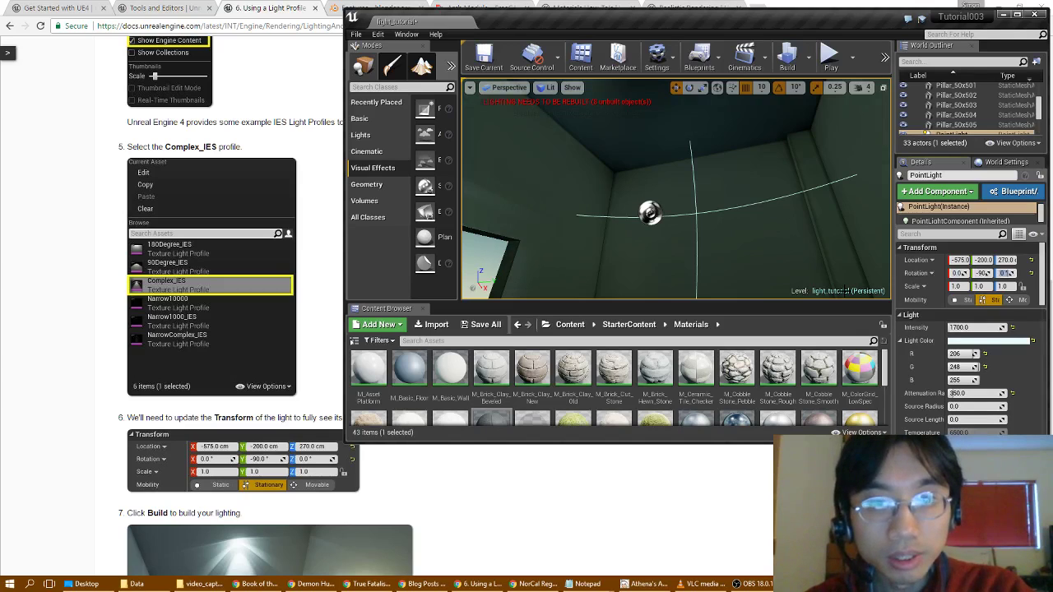
{"action": "key", "text": "Tab"}
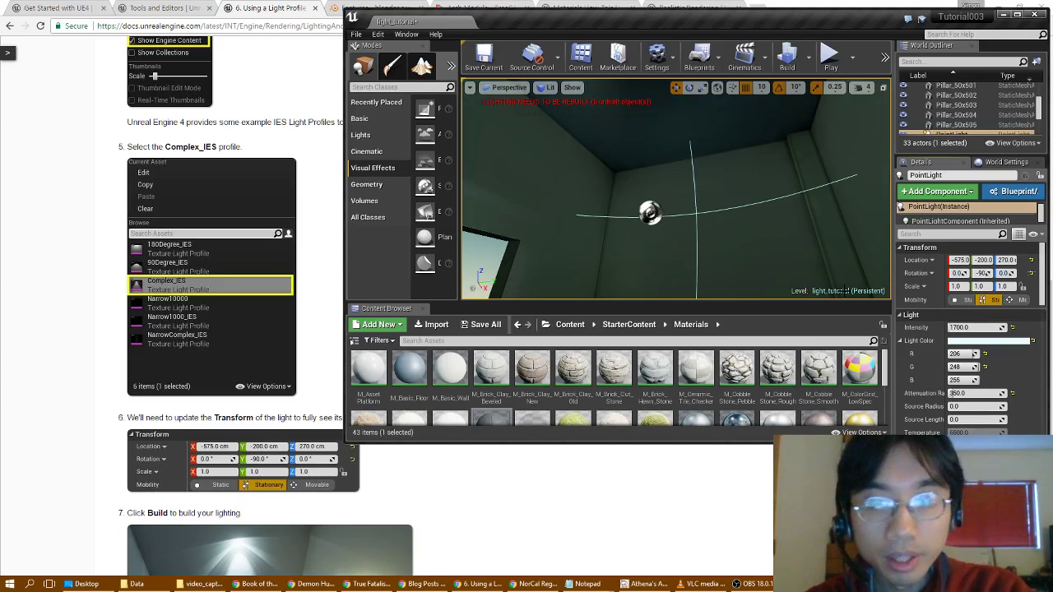
{"action": "right_click_drag", "start_coordinate": [689, 235], "coordinate": [501, 272]}
{"action": "key", "text": "f"}
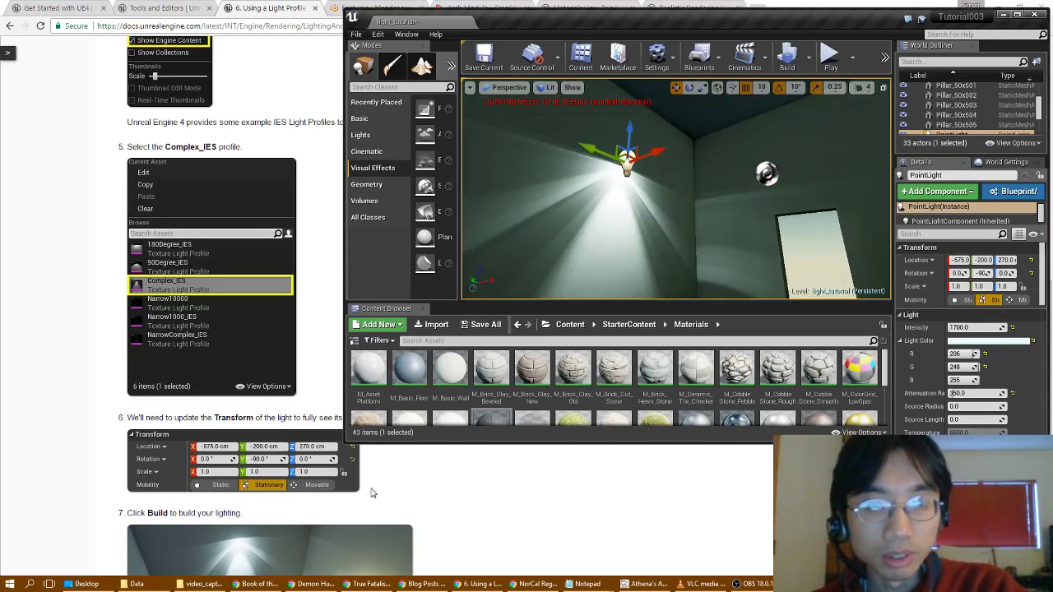
- Compare the bathroom light with the documentation's result image, build the lighting and maximize the editor window
{"action": "scroll", "coordinate": [437, 498], "scroll_direction": "down", "scroll_amount": 3}
{"action": "scroll", "coordinate": [436, 503], "scroll_direction": "down", "scroll_amount": 2}
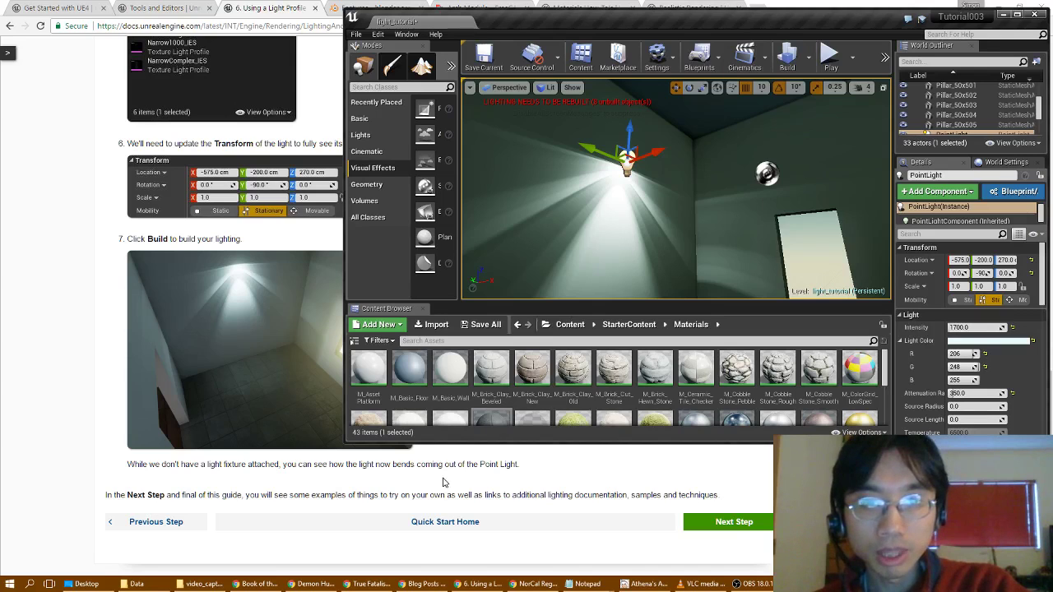
{"action": "right_click_drag", "start_coordinate": [675, 161], "coordinate": [635, 146]}
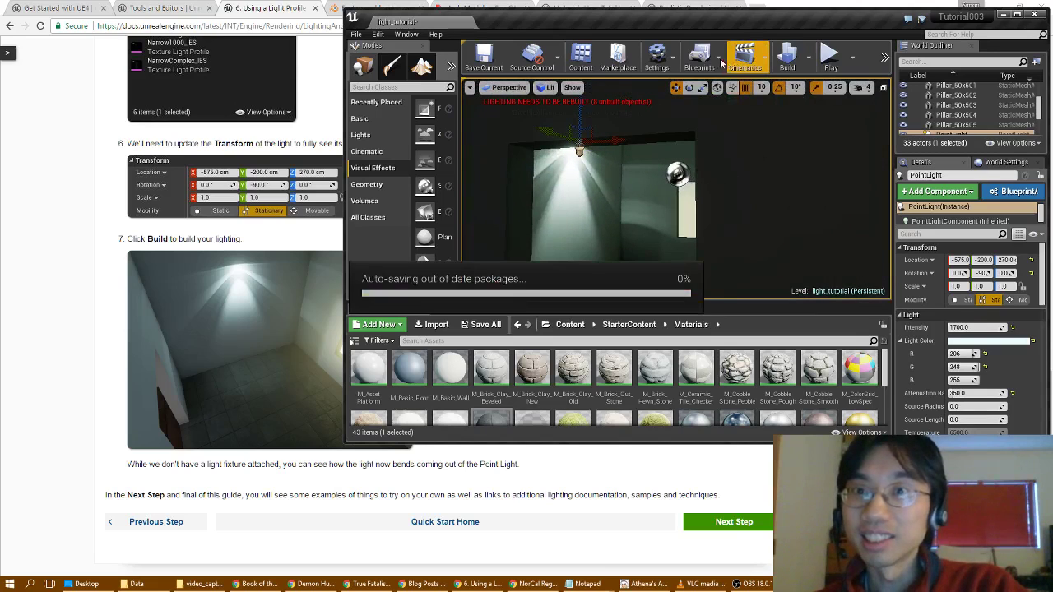
{"action": "left_click", "coordinate": [785, 62]}
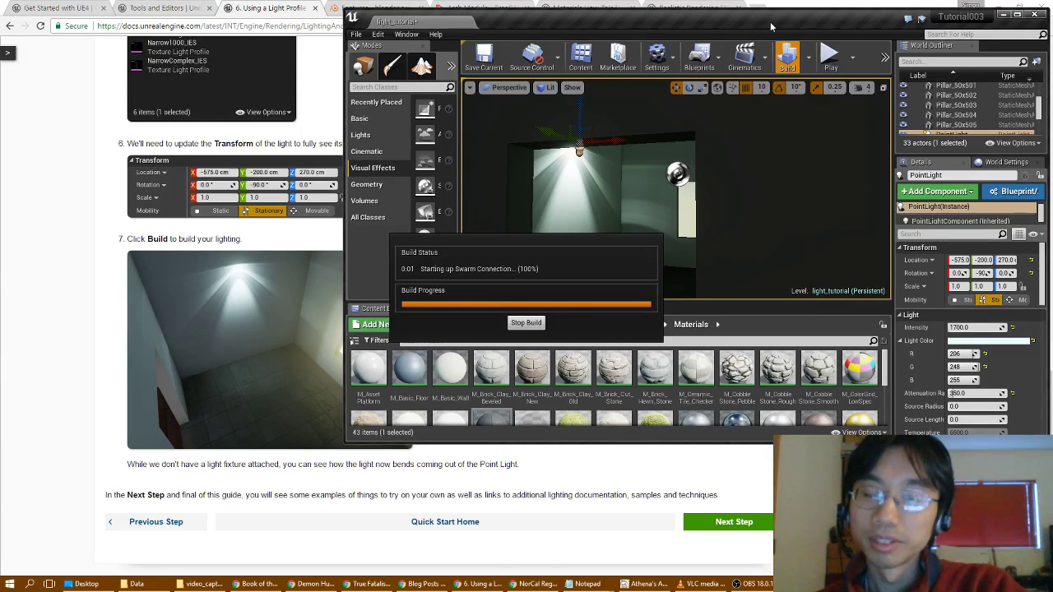
{"action": "double_click", "coordinate": [672, 20]}
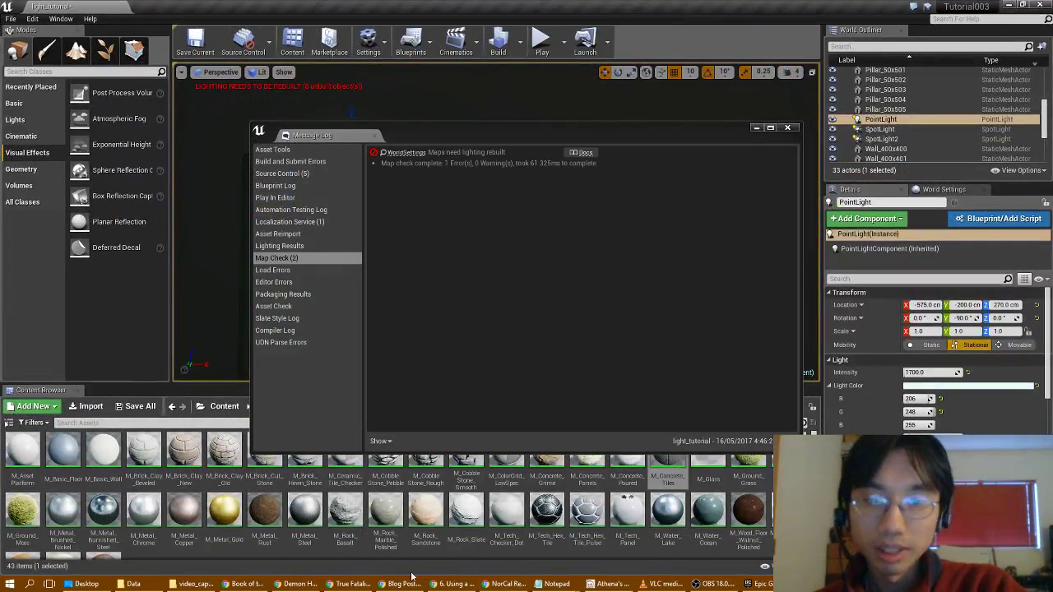
- Advance the documentation to the "7. On Your Own!" page and read its suggested exercises and example images
{"action": "left_click", "coordinate": [465, 584]}
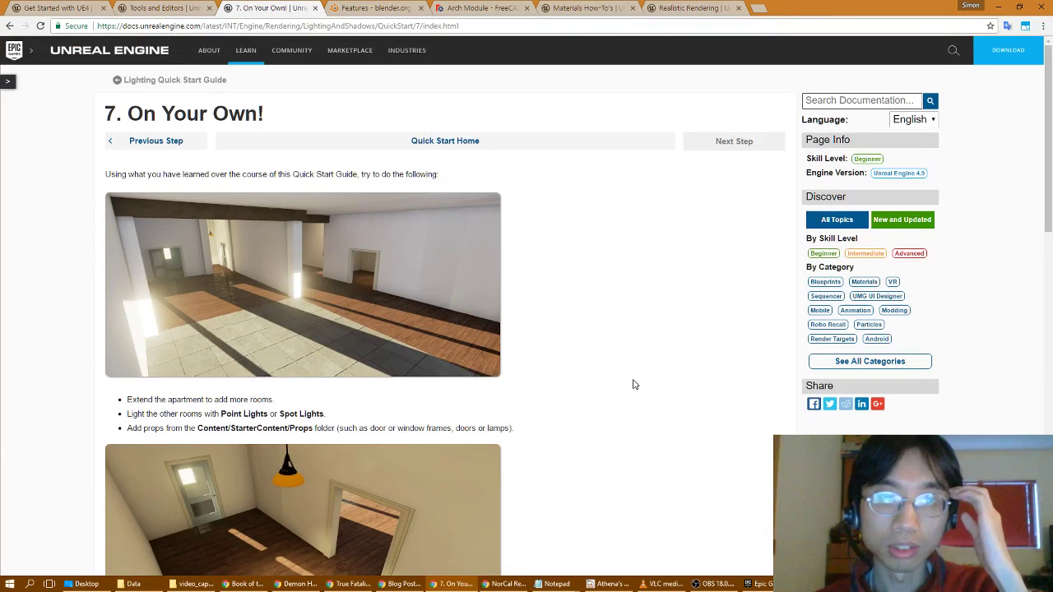
{"action": "scroll", "coordinate": [633, 384], "scroll_direction": "down", "scroll_amount": 1}
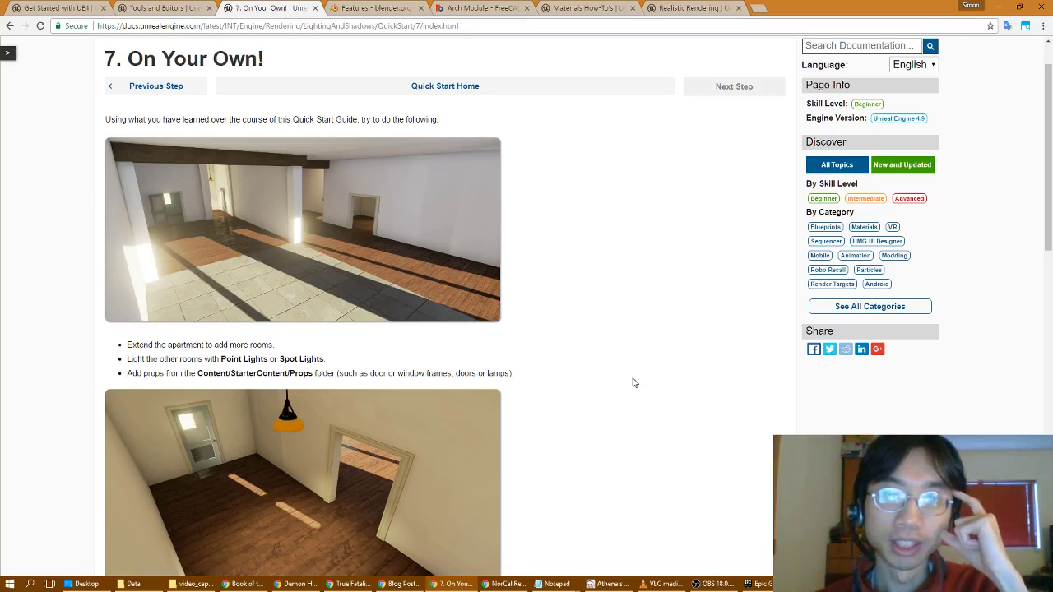
{"action": "scroll", "coordinate": [635, 382], "scroll_direction": "down", "scroll_amount": 3}
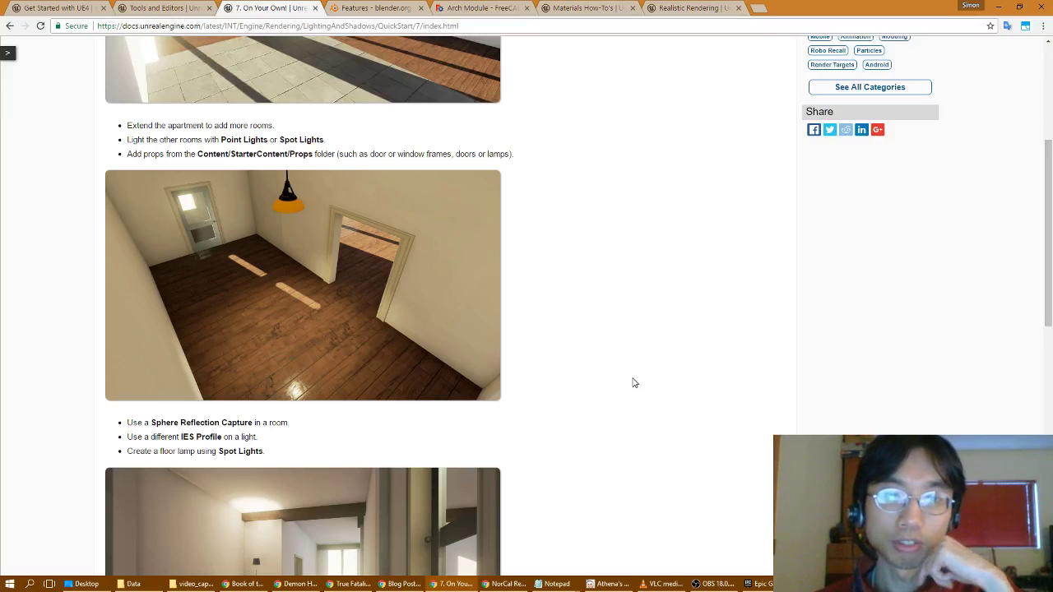
{"action": "scroll", "coordinate": [634, 382], "scroll_direction": "down", "scroll_amount": 3}
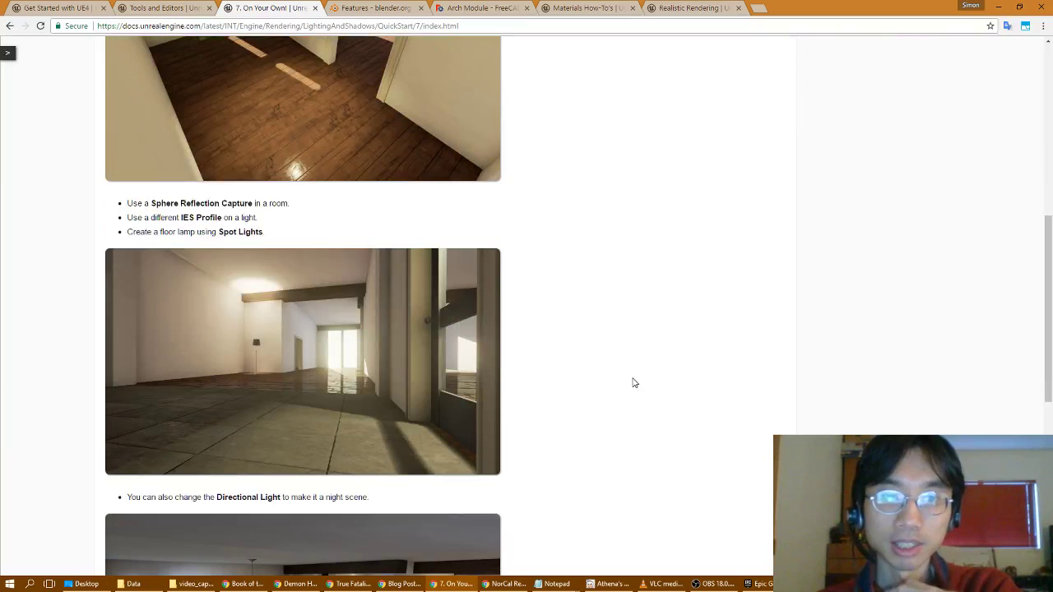
{"action": "scroll", "coordinate": [415, 380], "scroll_direction": "down", "scroll_amount": 1}
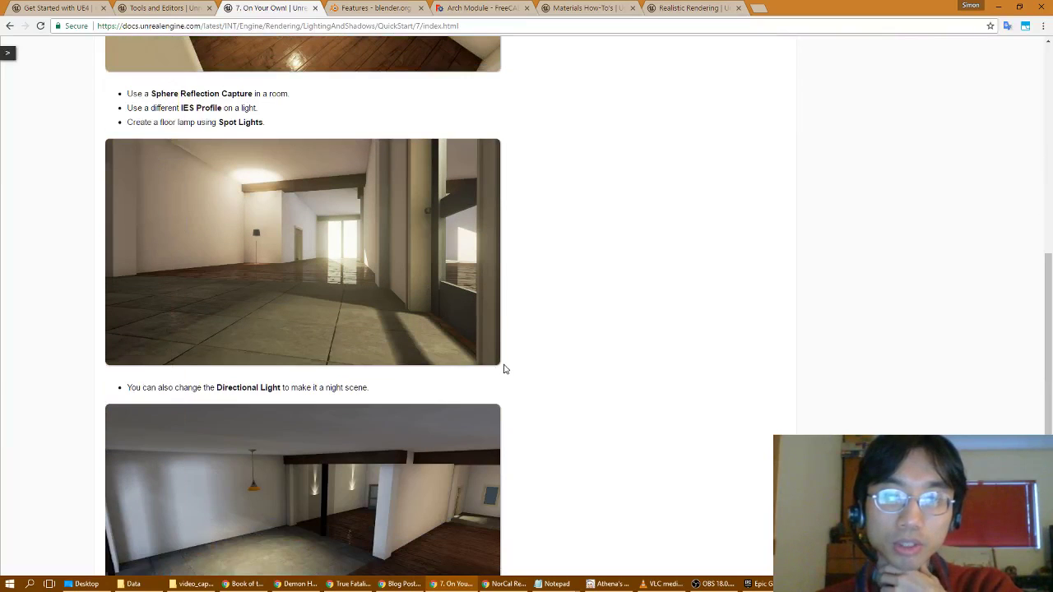
{"action": "scroll", "coordinate": [572, 372], "scroll_direction": "down", "scroll_amount": 2}
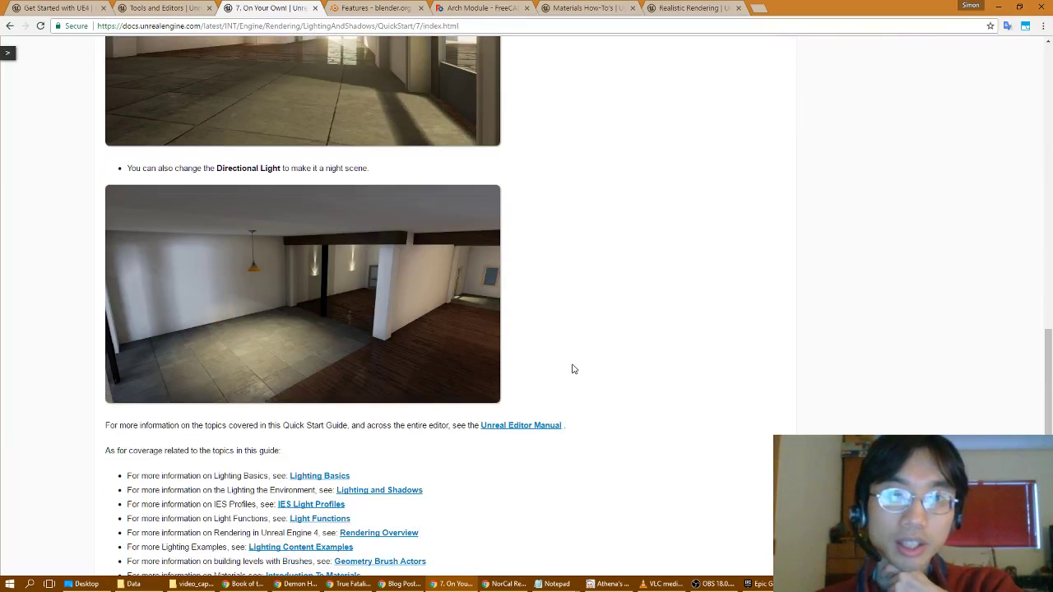
- Review the suggested exercises, example images and related topic links on the "7. On Your Own!" documentation page
{"action": "scroll", "coordinate": [572, 368], "scroll_direction": "up", "scroll_amount": 1}
{"action": "scroll", "coordinate": [573, 370], "scroll_direction": "down", "scroll_amount": 2}
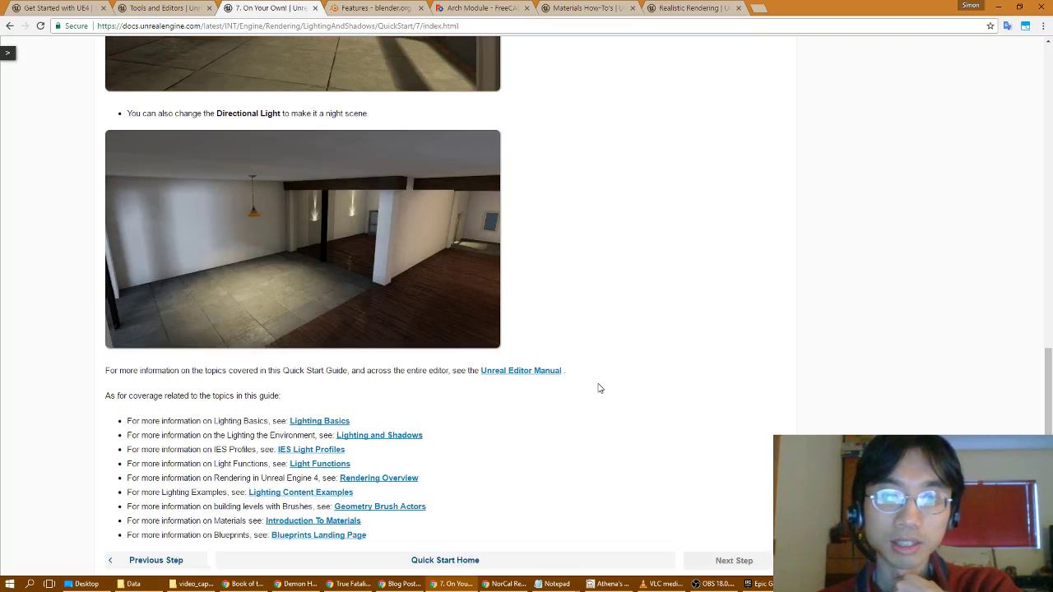
{"action": "scroll", "coordinate": [600, 388], "scroll_direction": "down", "scroll_amount": 1}
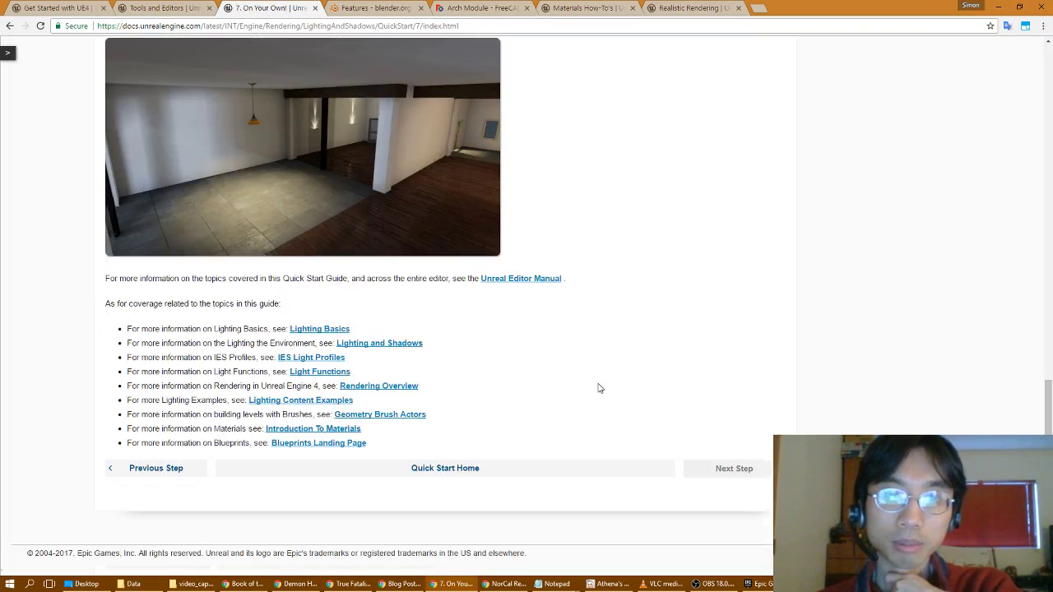
{"action": "scroll", "coordinate": [600, 388], "scroll_direction": "up", "scroll_amount": 2}
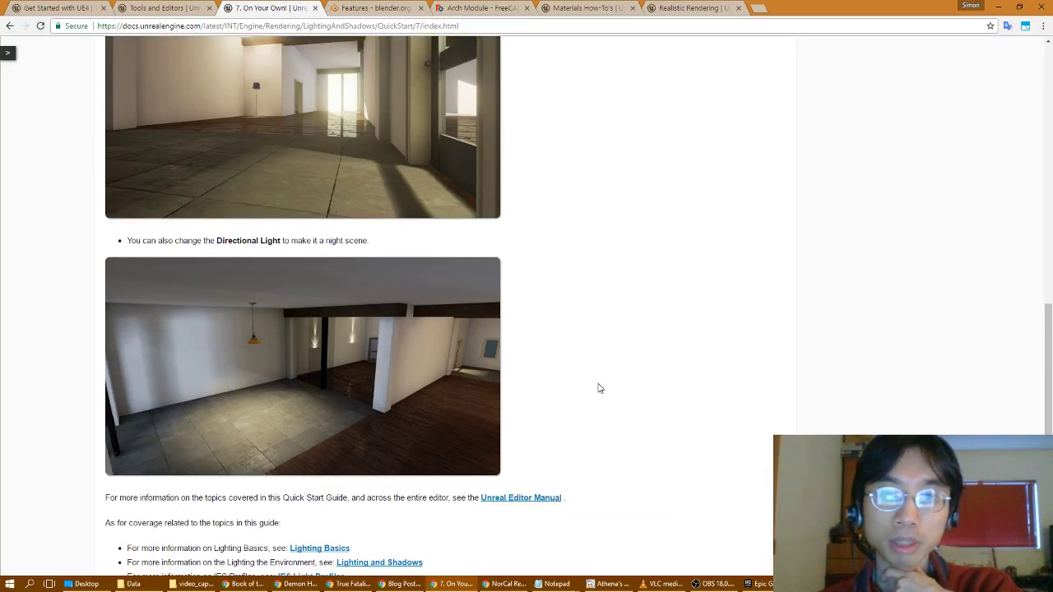
{"action": "scroll", "coordinate": [599, 389], "scroll_direction": "up", "scroll_amount": 1}
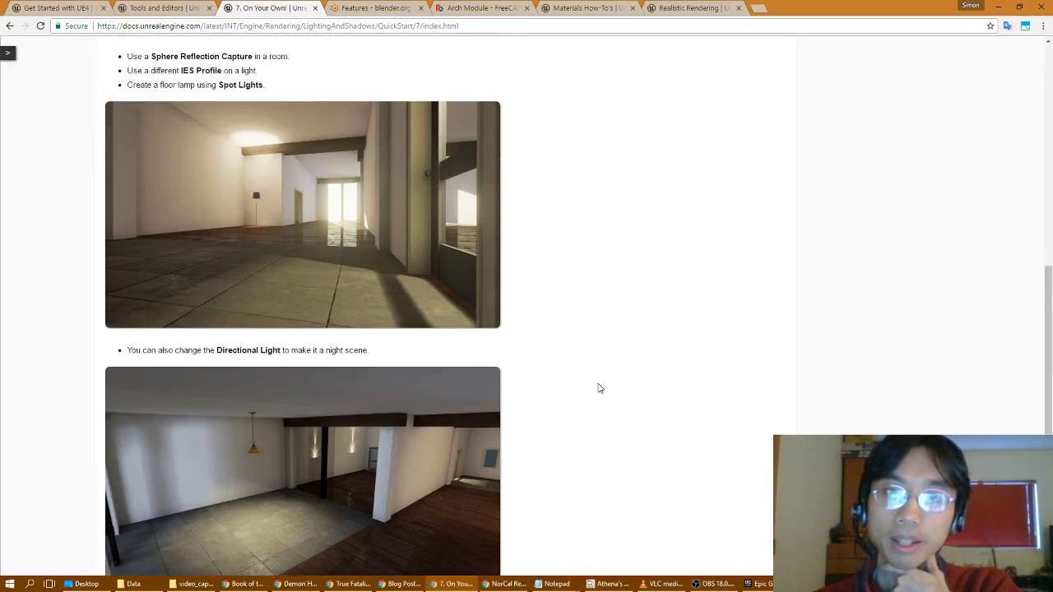
{"action": "scroll", "coordinate": [599, 389], "scroll_direction": "up", "scroll_amount": 1}
{"action": "scroll", "coordinate": [600, 388], "scroll_direction": "down", "scroll_amount": 2}
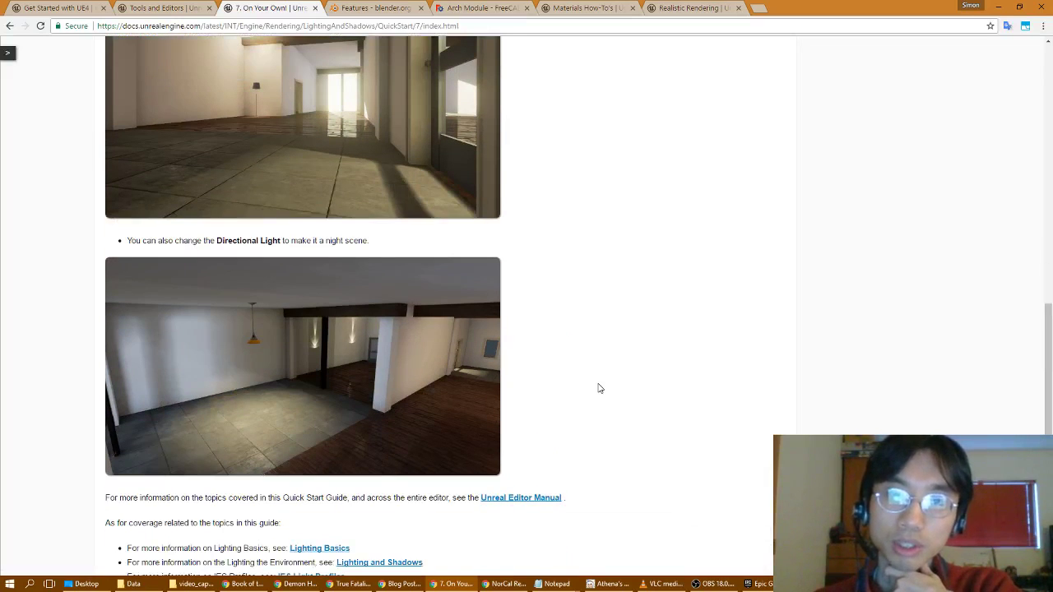
{"action": "scroll", "coordinate": [553, 326], "scroll_direction": "up", "scroll_amount": 2}
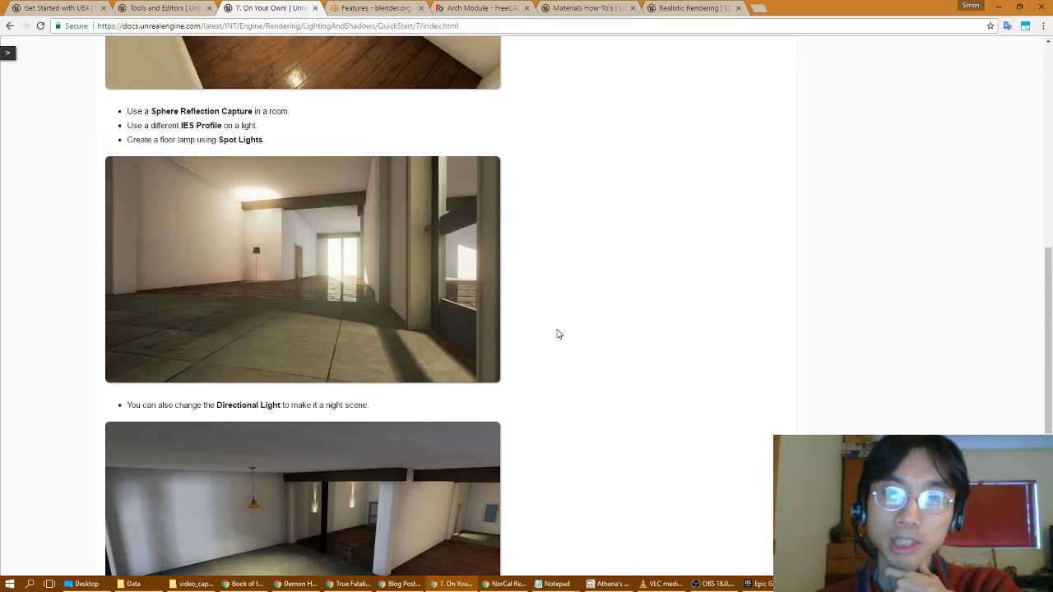
{"action": "scroll", "coordinate": [441, 329], "scroll_direction": "up", "scroll_amount": 2}
{"action": "scroll", "coordinate": [442, 329], "scroll_direction": "down", "scroll_amount": 5}
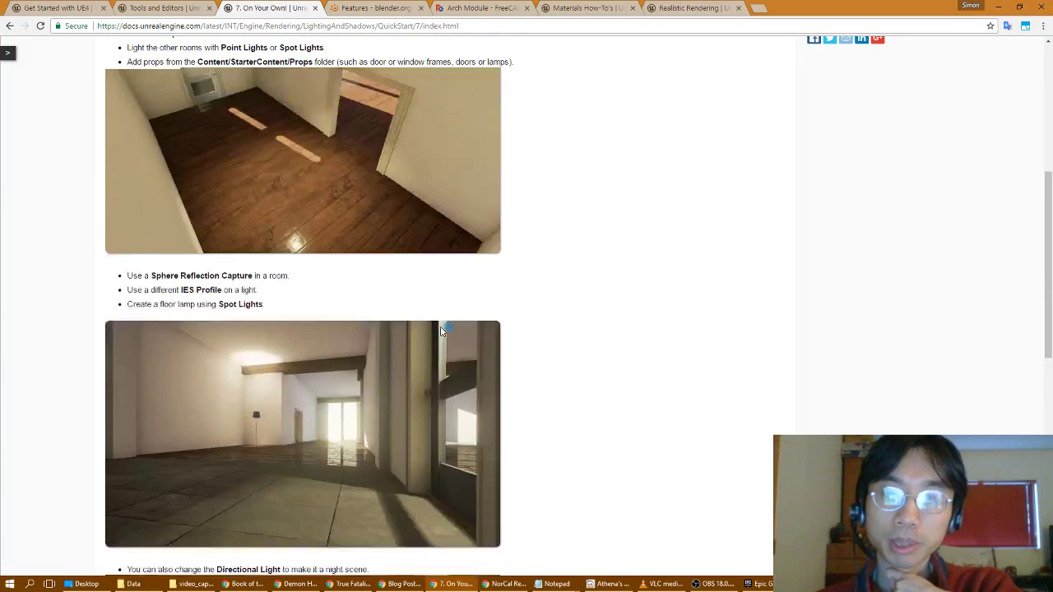
{"action": "scroll", "coordinate": [442, 329], "scroll_direction": "up", "scroll_amount": 5}
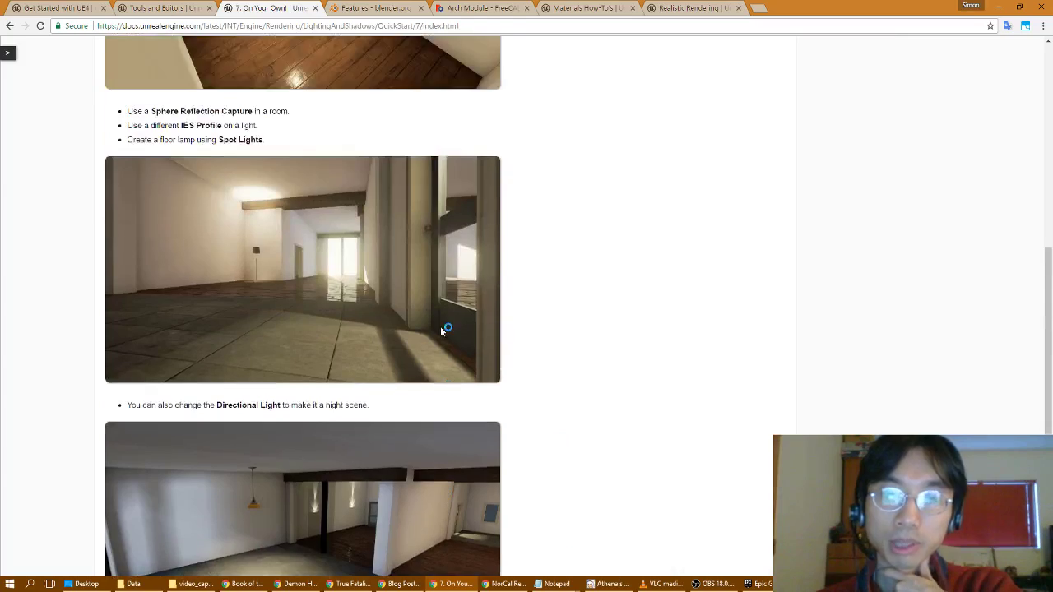
{"action": "scroll", "coordinate": [440, 332], "scroll_direction": "up", "scroll_amount": 4}
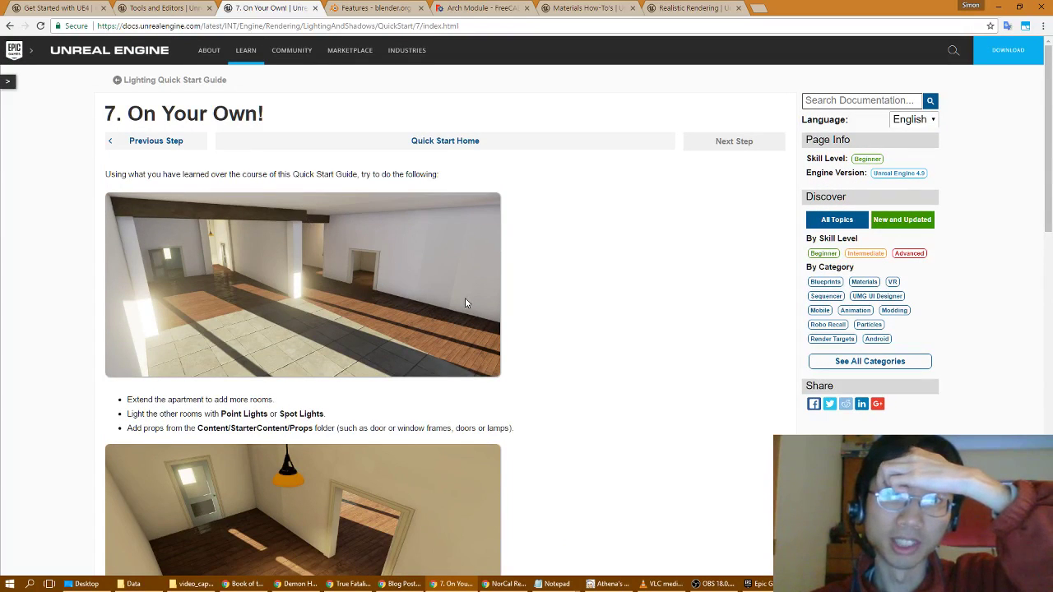
{"action": "scroll", "coordinate": [505, 345], "scroll_direction": "down", "scroll_amount": 1}
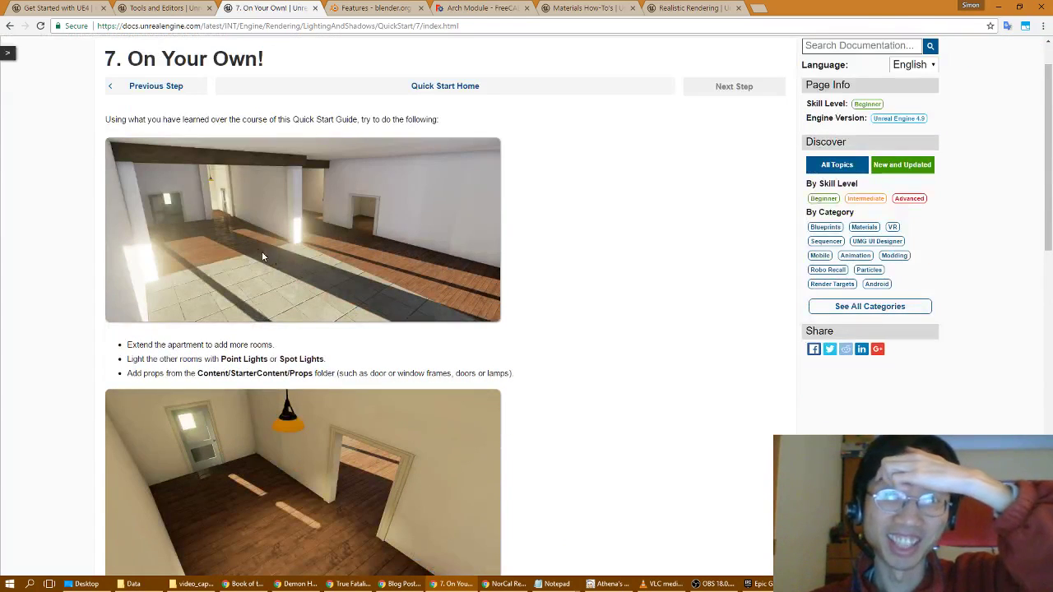
{"action": "scroll", "coordinate": [393, 366], "scroll_direction": "down", "scroll_amount": 3}
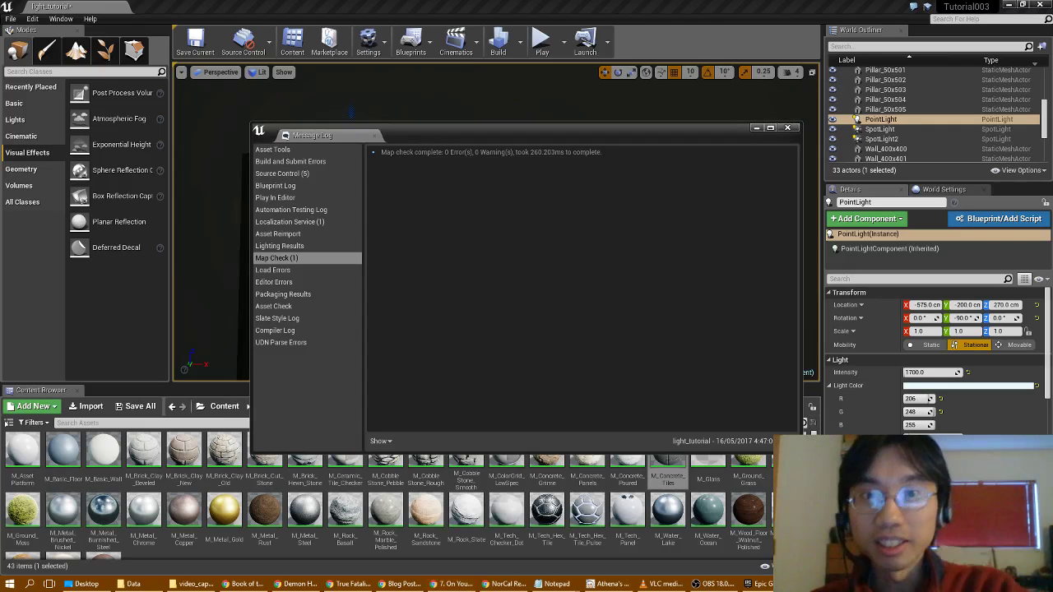
- Close the Message Log in the Unreal Editor and inspect the built lighting in the bathroom and living room
{"action": "left_click", "coordinate": [787, 127]}
{"action": "right_click_drag", "start_coordinate": [463, 242], "coordinate": [716, 358]}
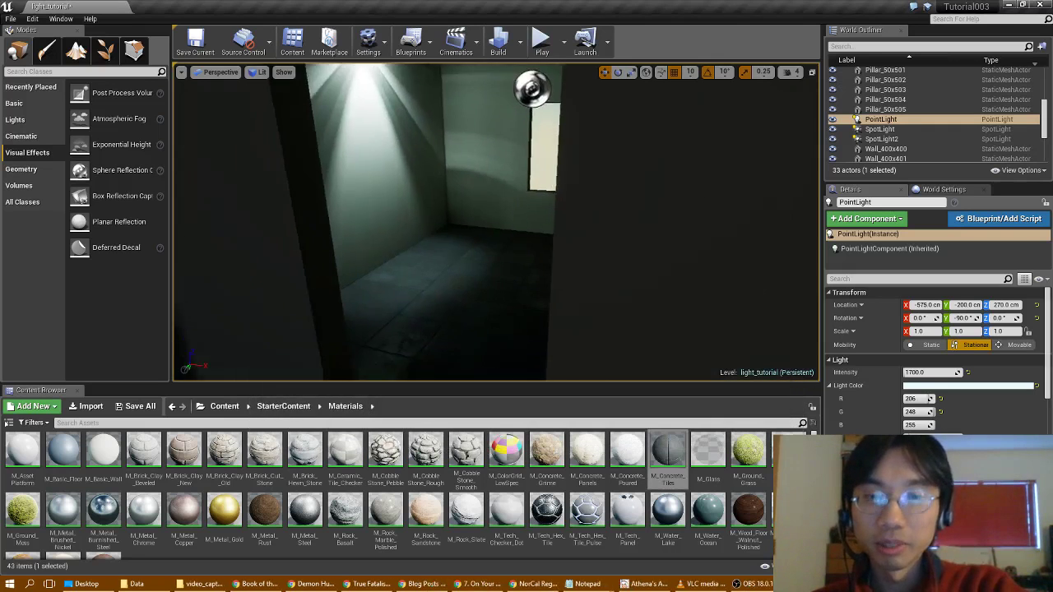
{"action": "key", "text": "w"}
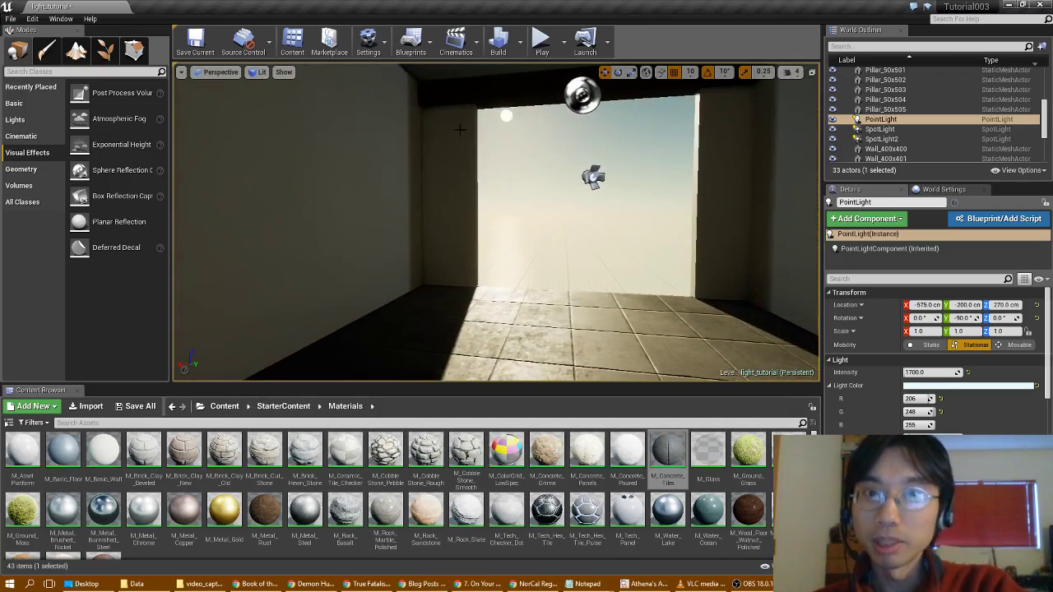
- Launch the game, saving light_tutorial and light_tutorial_BuiltData, and allow UE4Game through Windows Firewall on private networks
{"action": "left_click", "coordinate": [586, 41]}
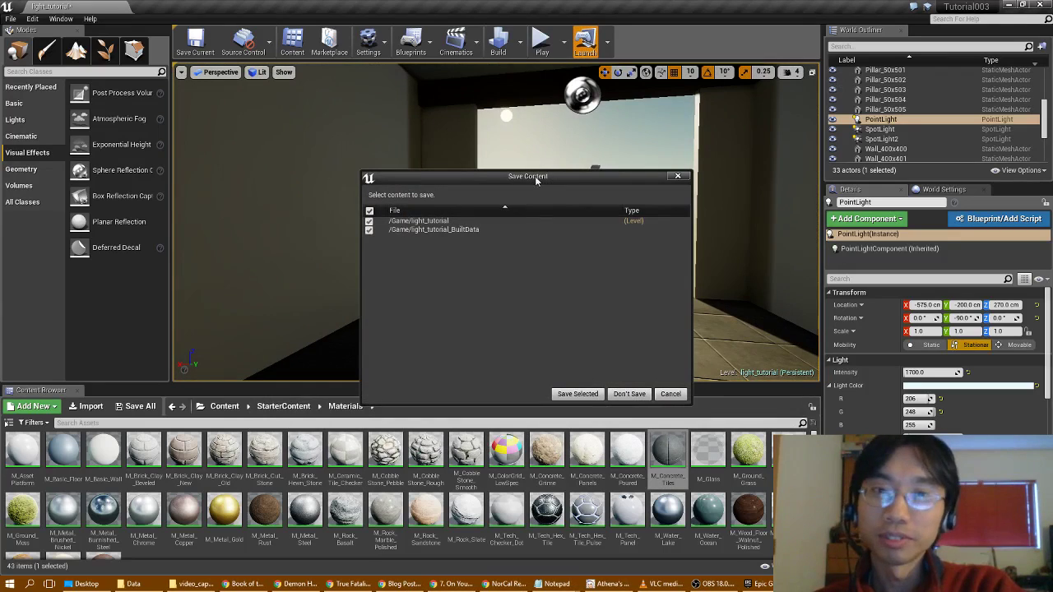
{"action": "left_click", "coordinate": [579, 394]}
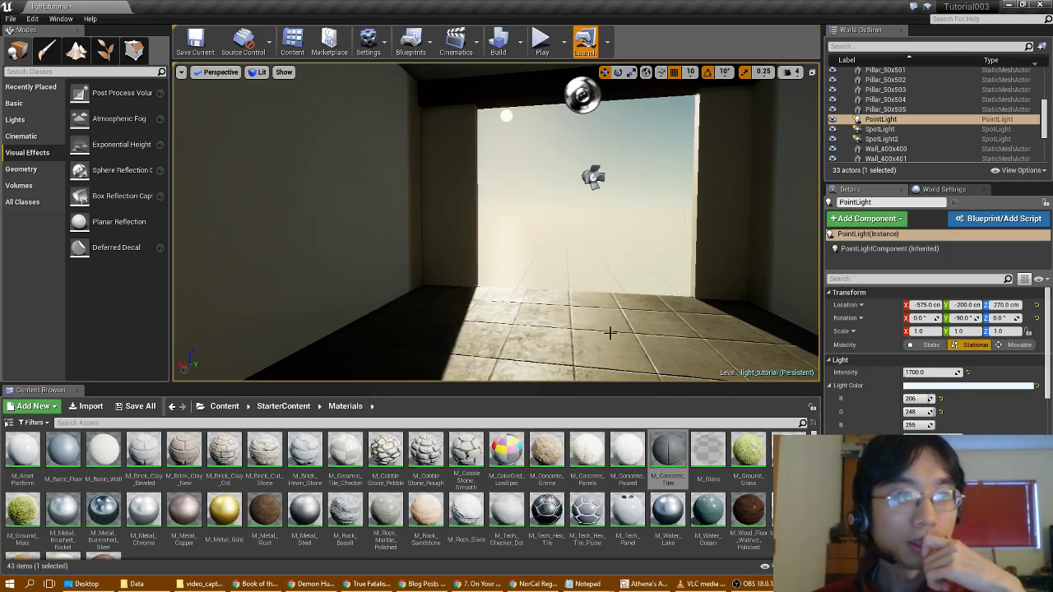
{"action": "left_click", "coordinate": [585, 43]}
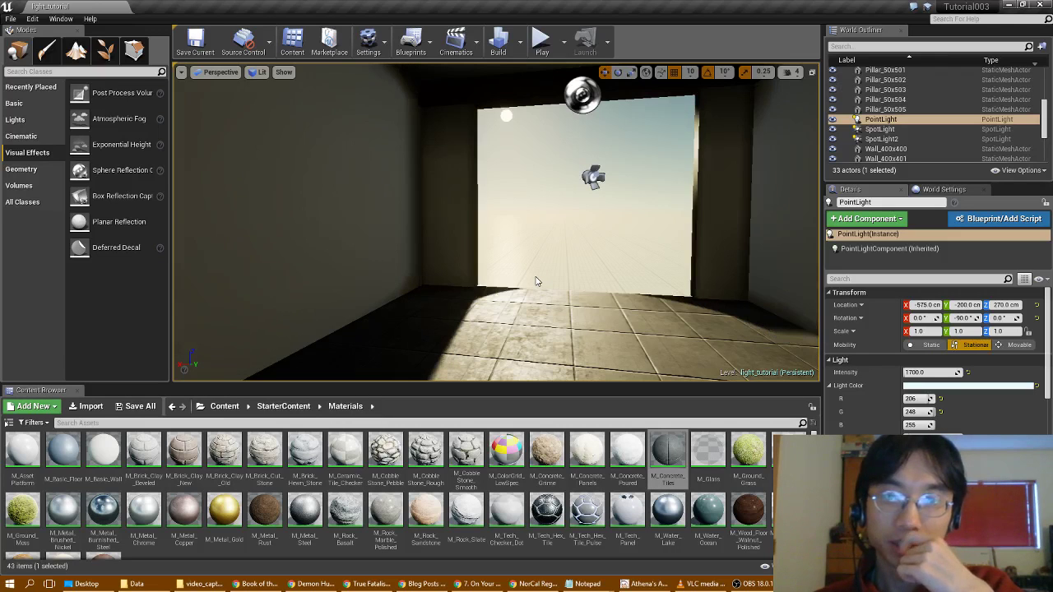
{"action": "right_click_drag", "start_coordinate": [529, 264], "coordinate": [506, 304]}
{"action": "right_click_drag", "start_coordinate": [473, 349], "coordinate": [510, 379]}
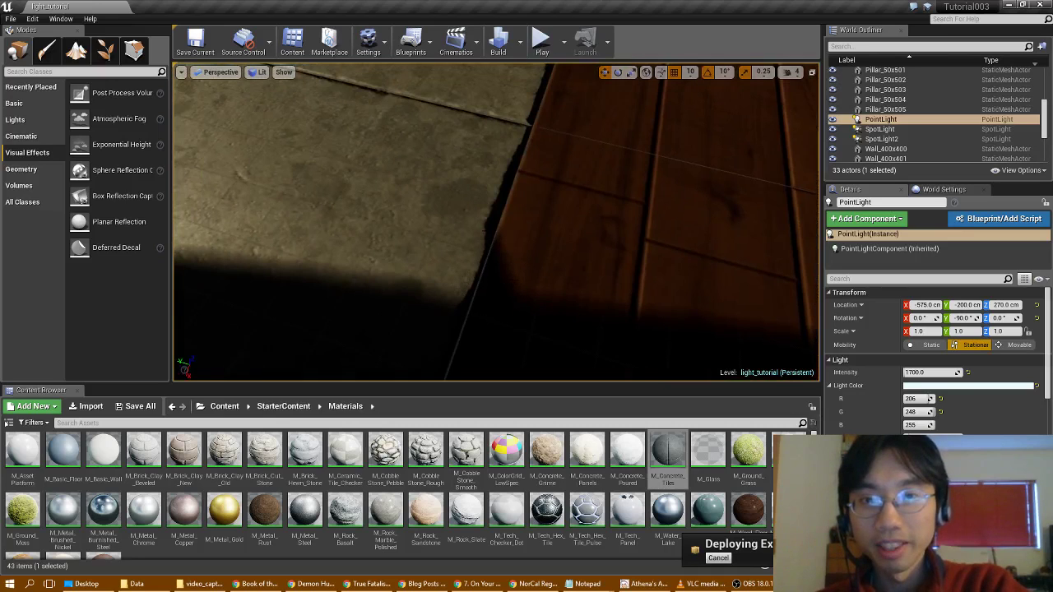
{"action": "right_click_drag", "start_coordinate": [538, 280], "coordinate": [542, 189]}
{"action": "mouse_move", "coordinate": [503, 283]}
{"action": "right_mouse_down"}
{"action": "mouse_move", "coordinate": [522, 280]}
{"action": "mouse_move", "coordinate": [531, 304]}
{"action": "mouse_move", "coordinate": [535, 272]}
{"action": "mouse_move", "coordinate": [526, 292]}
{"action": "mouse_move", "coordinate": [518, 272]}
{"action": "right_mouse_up"}
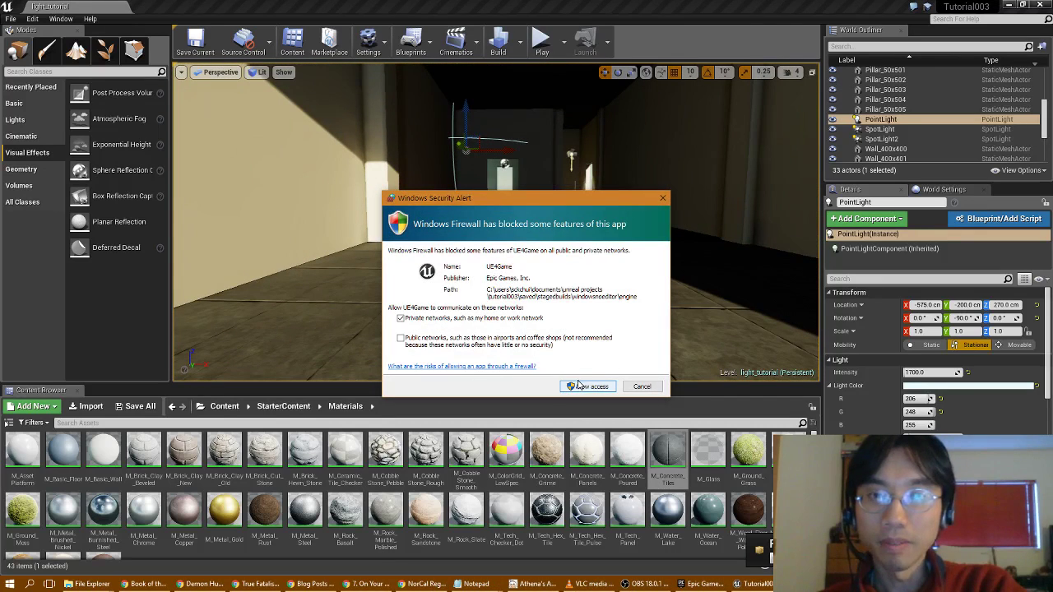
{"action": "left_click", "coordinate": [584, 386]}
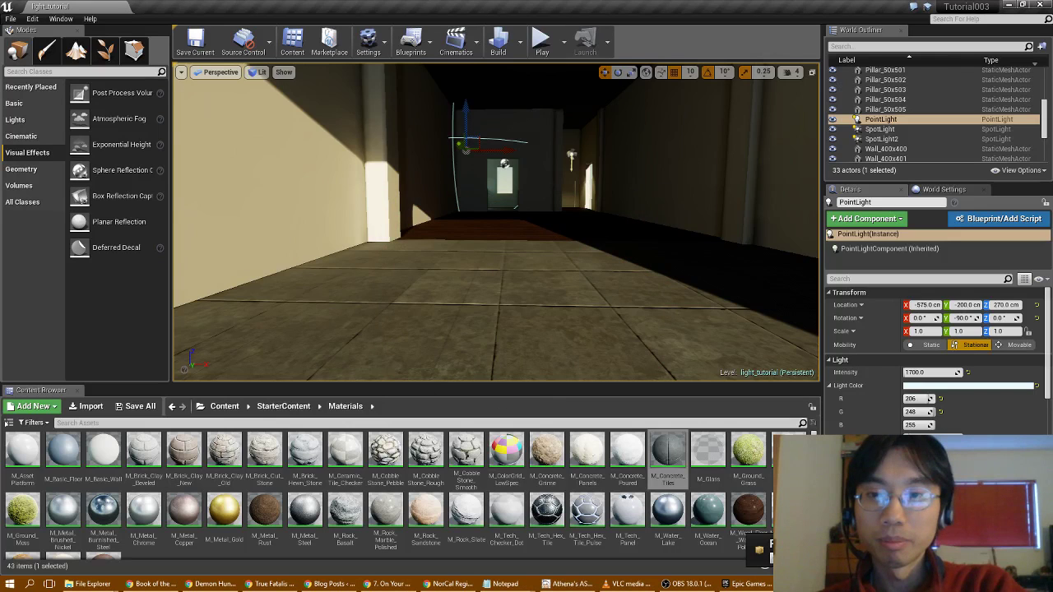
{"action": "right_click_drag", "start_coordinate": [496, 222], "coordinate": [757, 313]}
{"action": "right_click_drag", "start_coordinate": [523, 299], "coordinate": [493, 313]}
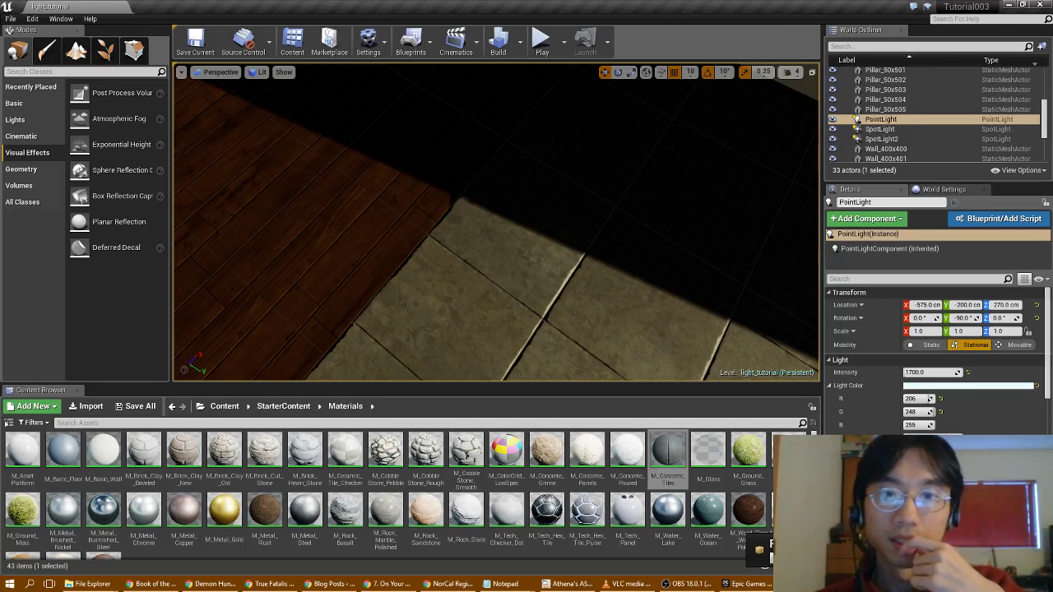
{"action": "right_click_drag", "start_coordinate": [491, 232], "coordinate": [769, 202]}
{"action": "right_click_drag", "start_coordinate": [510, 255], "coordinate": [494, 237]}
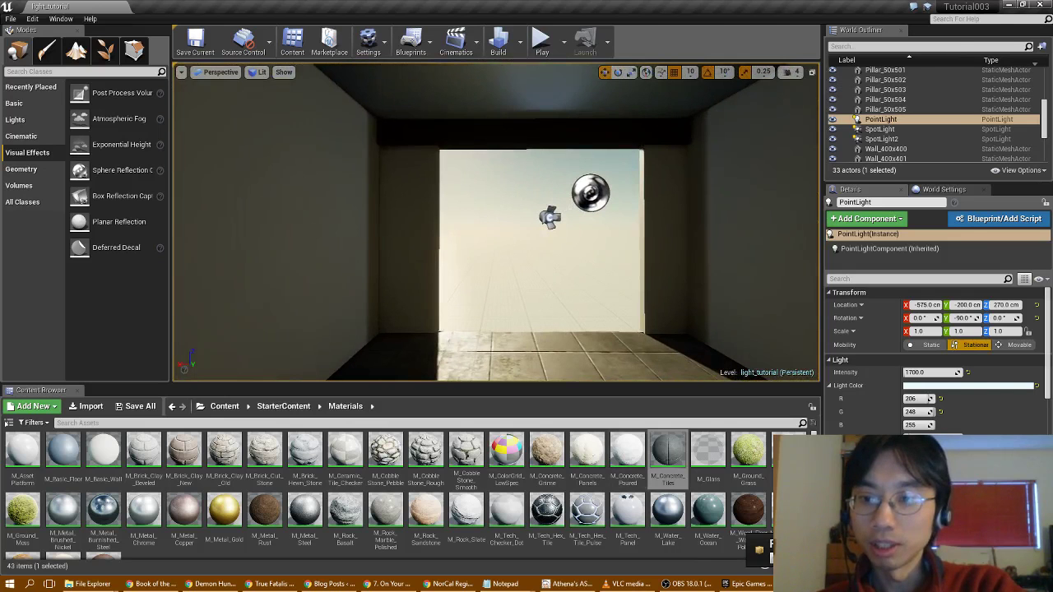
- Look around the apartment in the launched Tutorial003 game and exit back to the editor
{"action": "key", "text": "alt+p"}
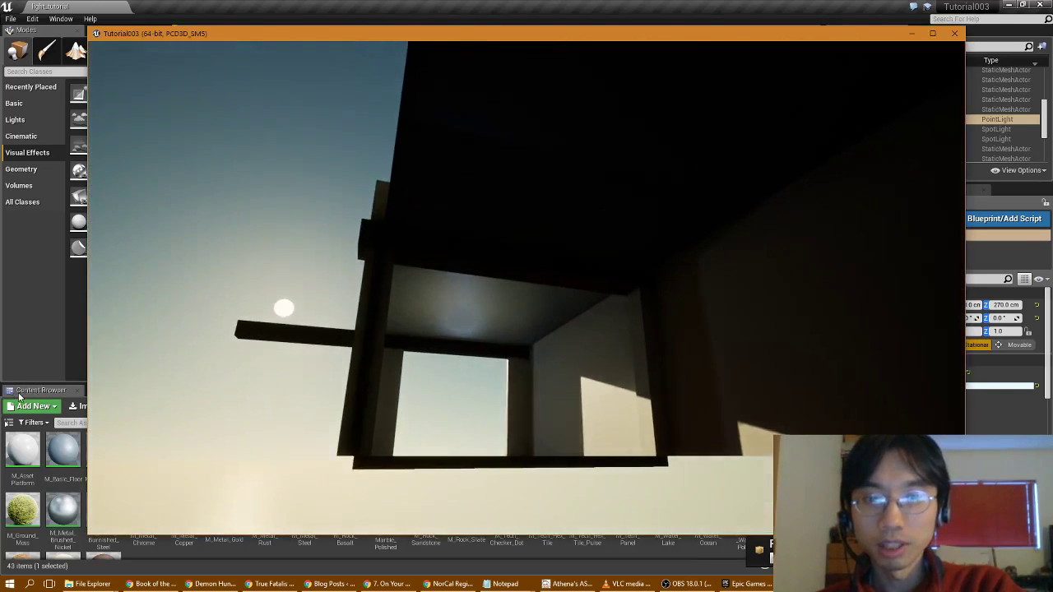
{"action": "key", "text": "Escape"}
{"action": "right_click", "coordinate": [24, 393]}
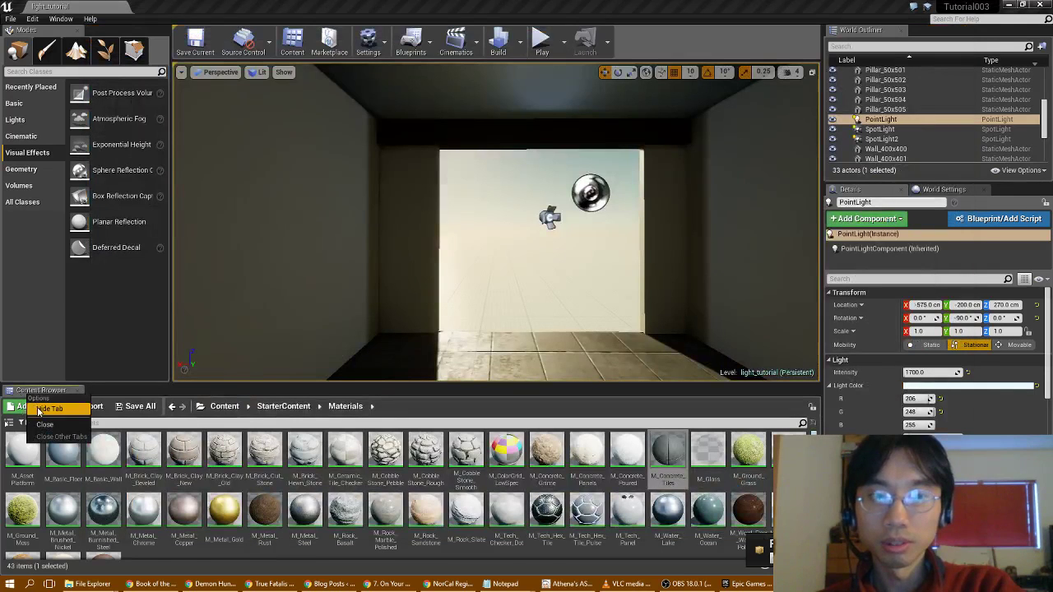
{"action": "left_click", "coordinate": [125, 396]}
{"action": "key", "text": "alt+p"}
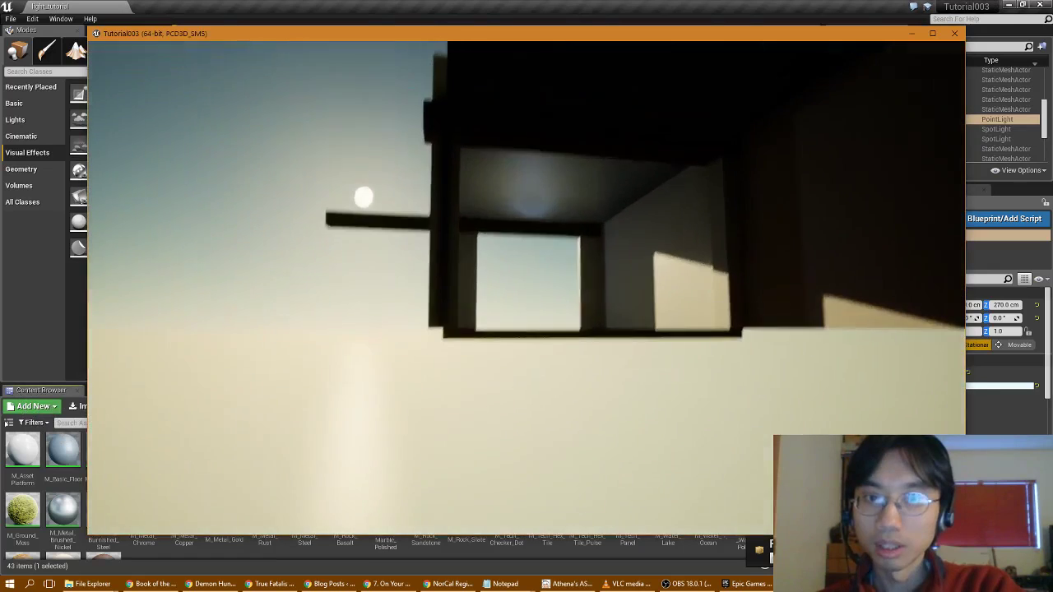
{"action": "key", "text": "w"}
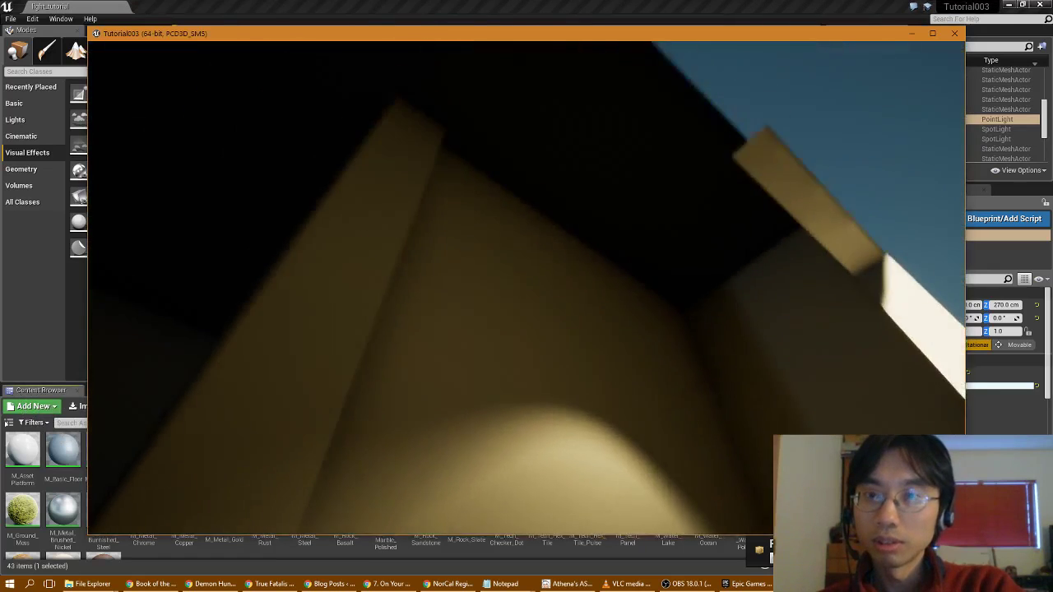
{"action": "key", "text": "s"}
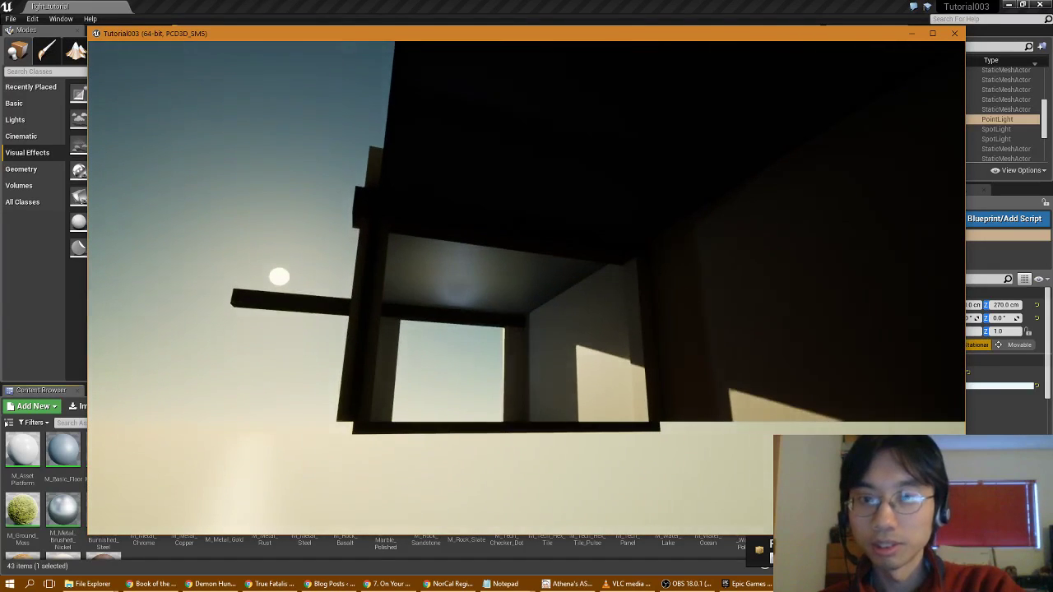
{"action": "key", "text": "Escape"}
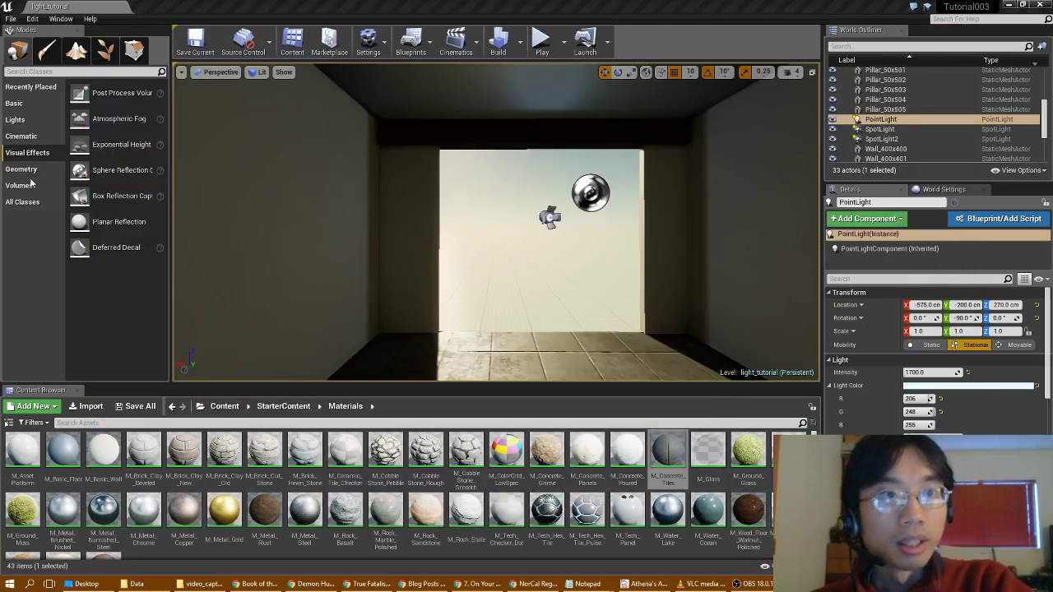
- Place a Player Start on the tiled floor beside the large window opening, at about X -400, Y 1380, Z 92 cm
{"action": "left_click", "coordinate": [36, 104]}
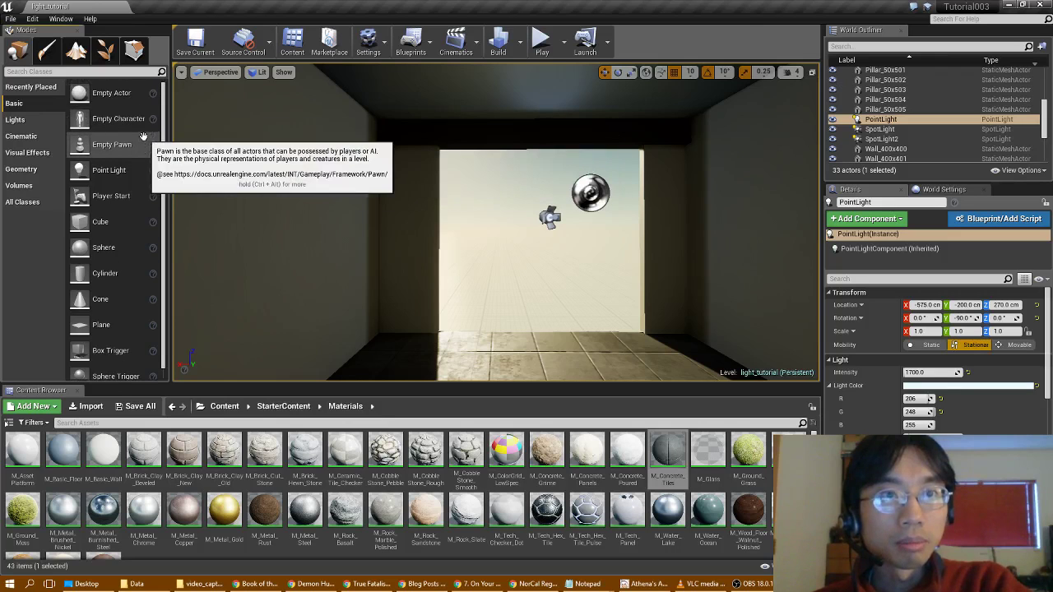
{"action": "scroll", "coordinate": [146, 152], "scroll_direction": "down", "scroll_amount": 1}
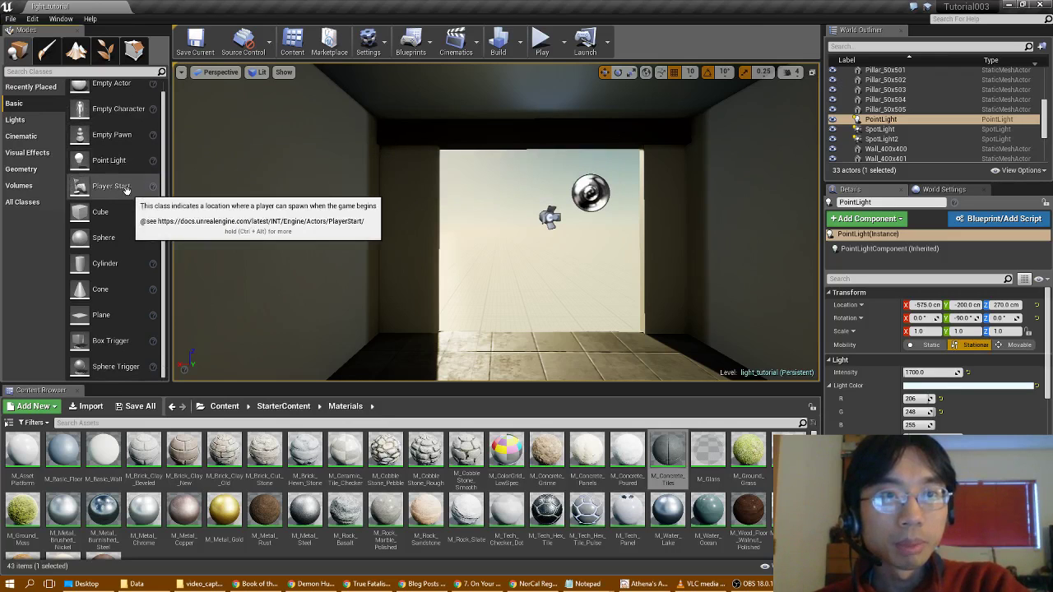
{"action": "right_click_drag", "start_coordinate": [314, 204], "coordinate": [543, 263]}
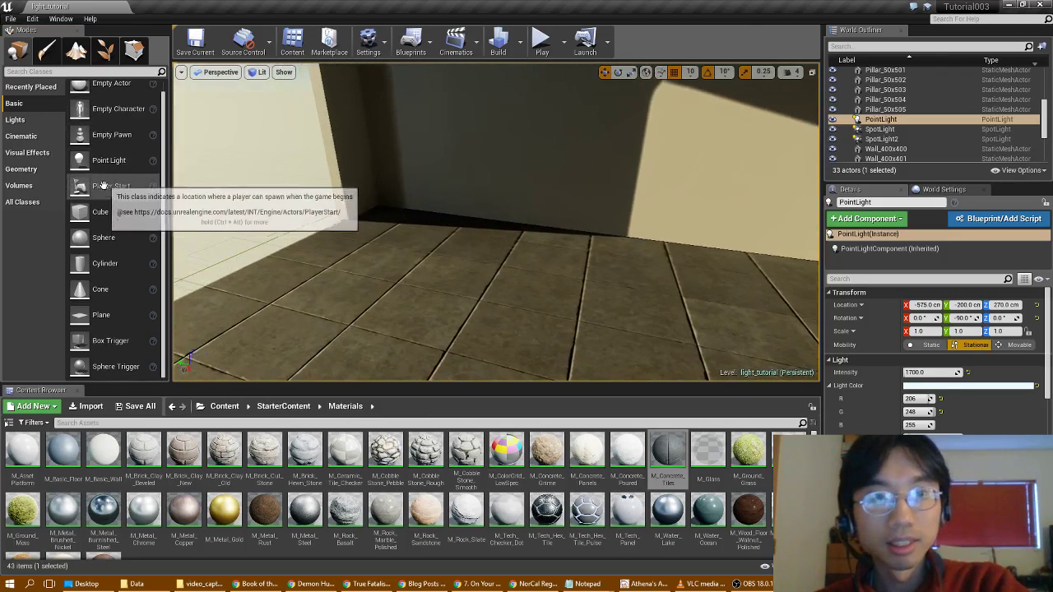
{"action": "left_click_drag", "start_coordinate": [109, 161], "coordinate": [422, 282]}
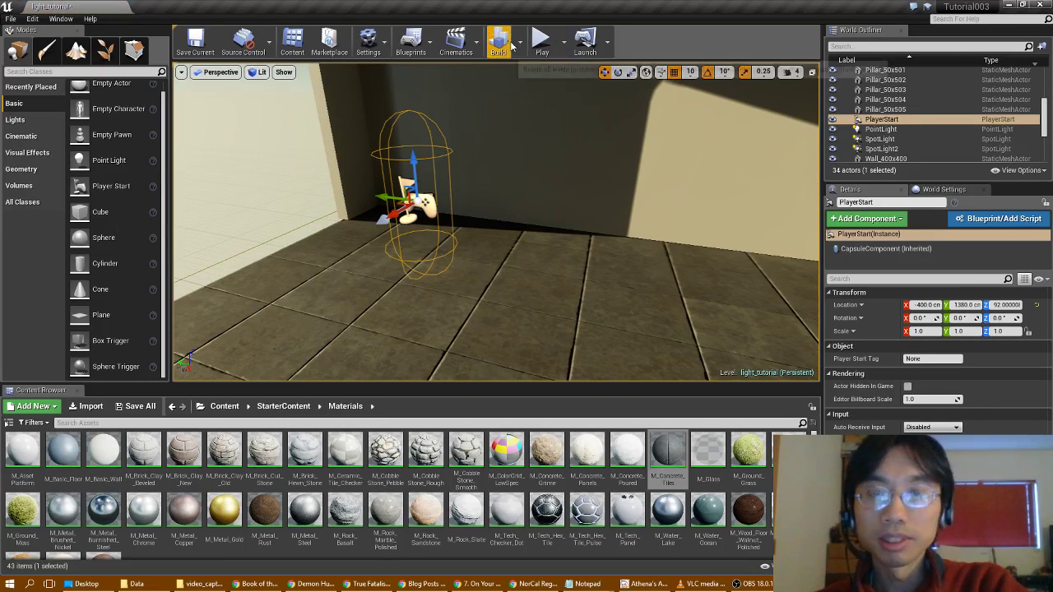
- Launch the game with the new Player Start, saving the light_tutorial level
{"action": "left_click", "coordinate": [580, 43]}
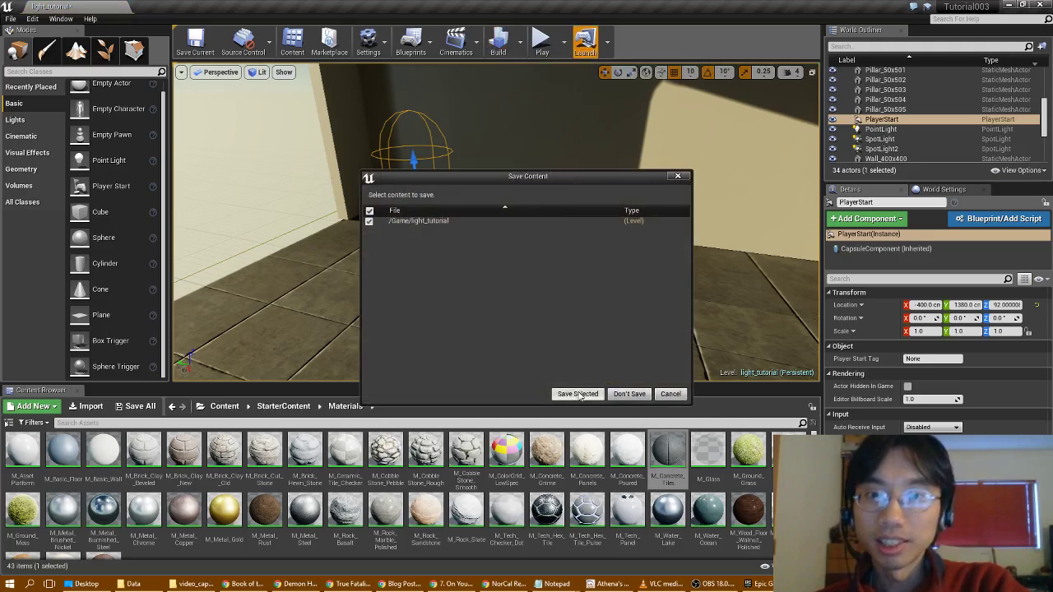
{"action": "left_click", "coordinate": [578, 394]}
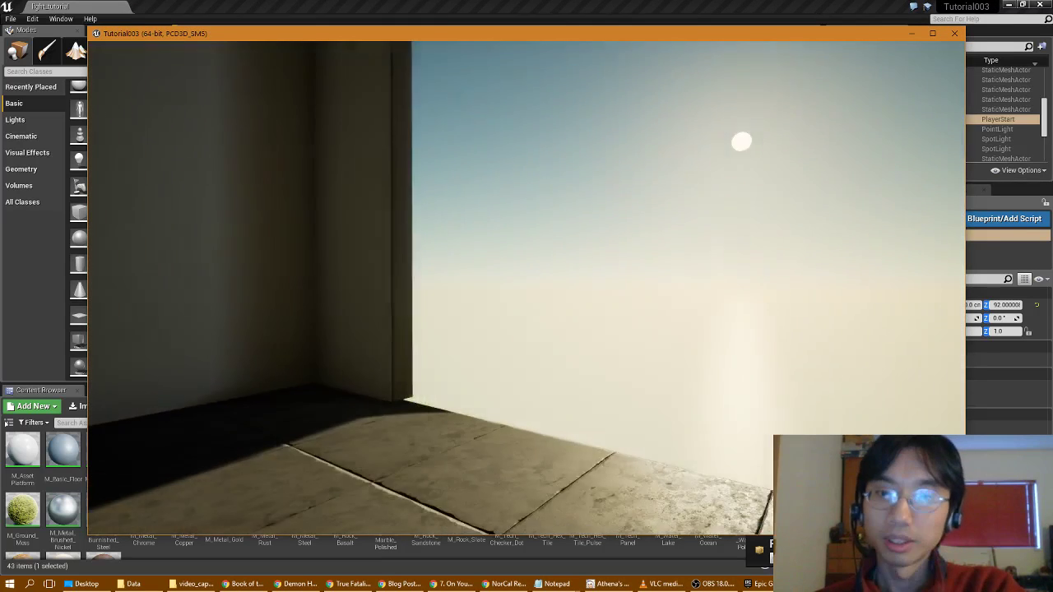
- Walk through the launched apartment from the tiled floor into the green-walled room and back, and exit to the editor
{"action": "key", "text": "w"}
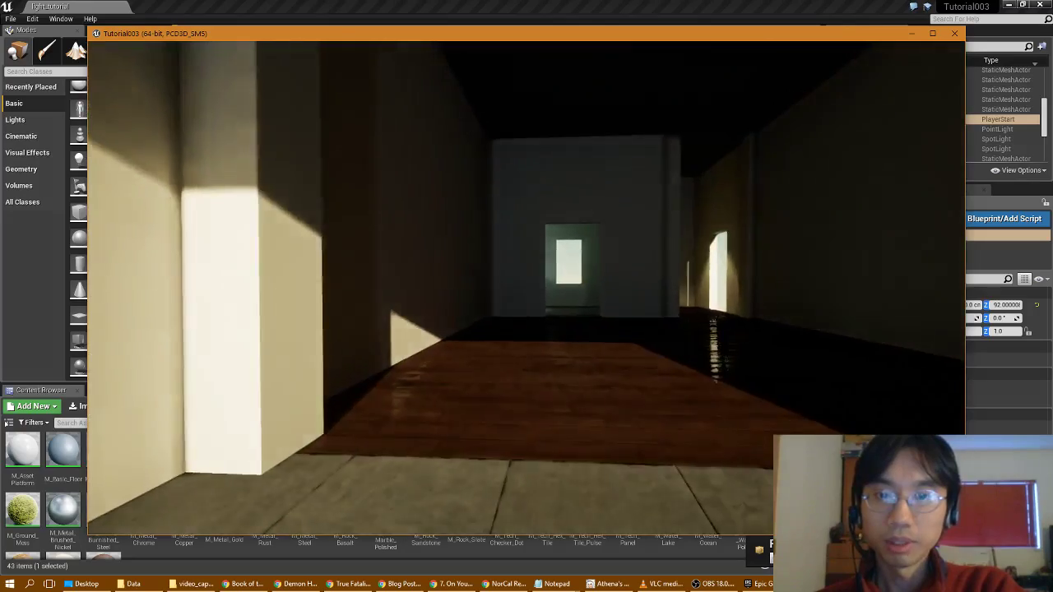
{"action": "key", "text": "w"}
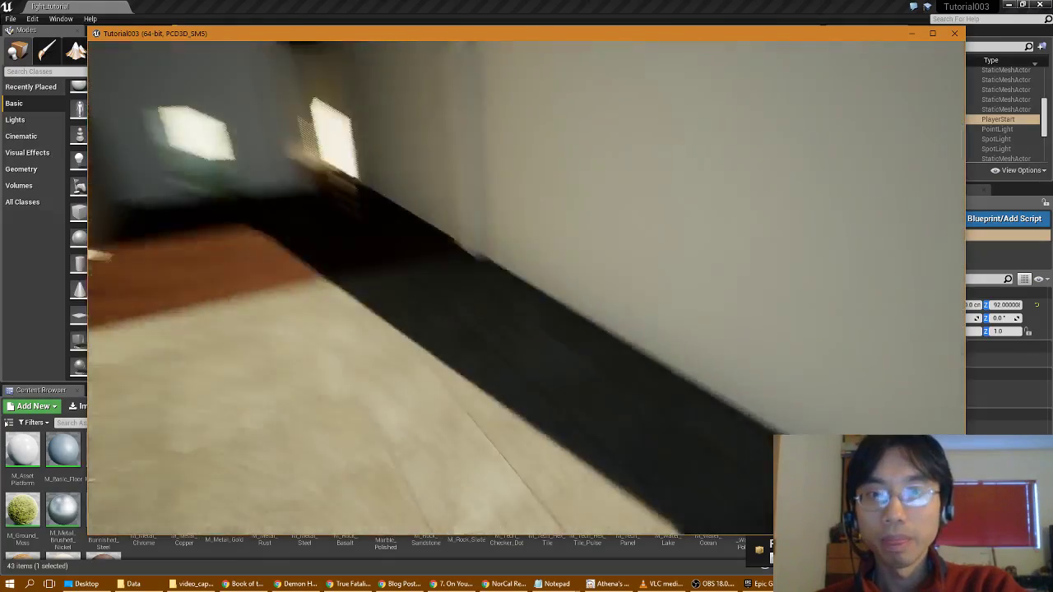
{"action": "key", "text": "w"}
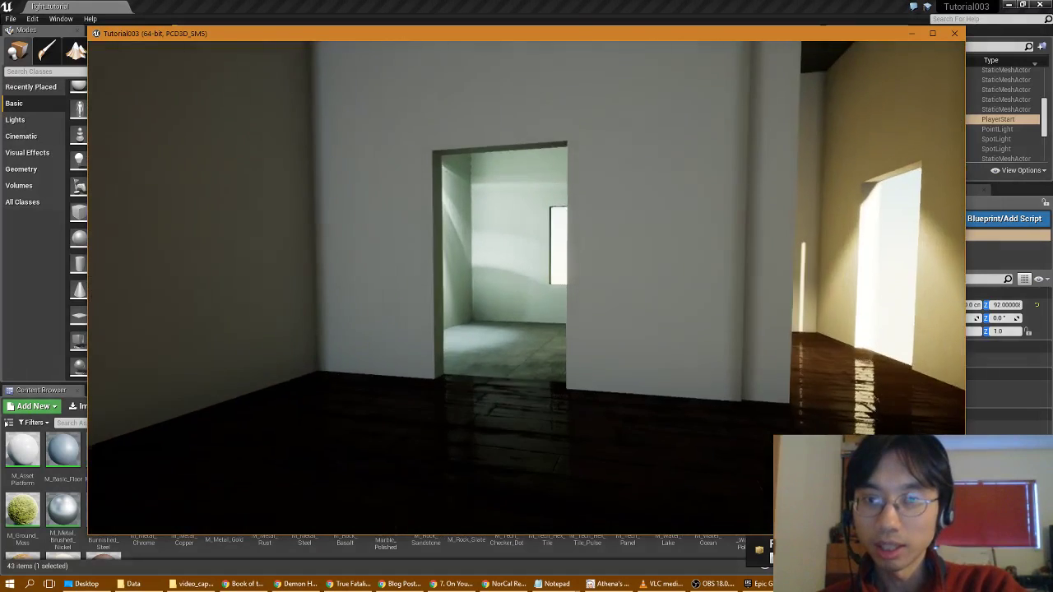
{"action": "key", "text": "w"}
{"action": "key", "text": "w"}
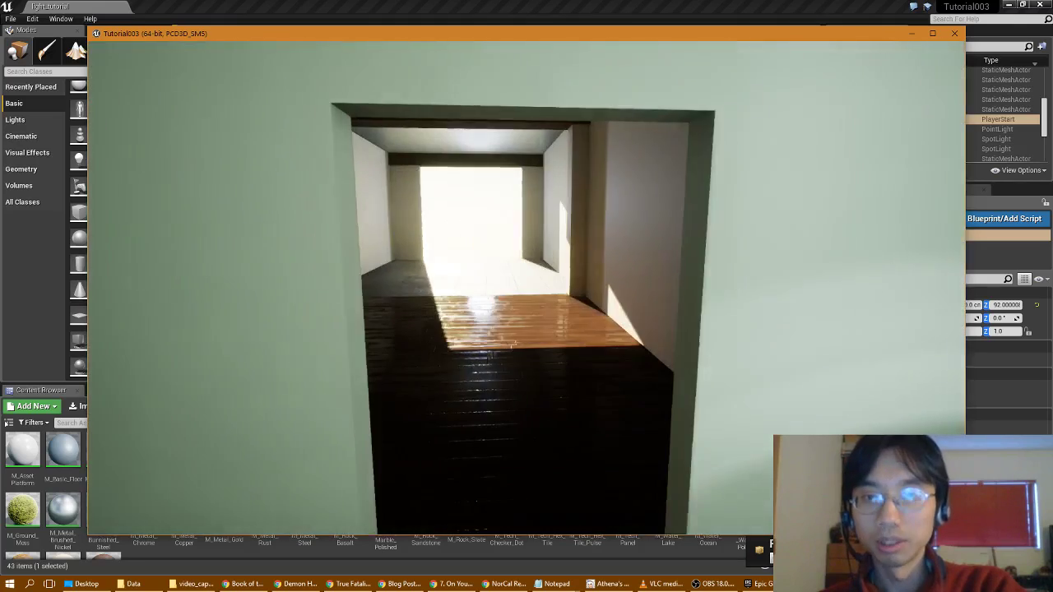
{"action": "key", "text": "w"}
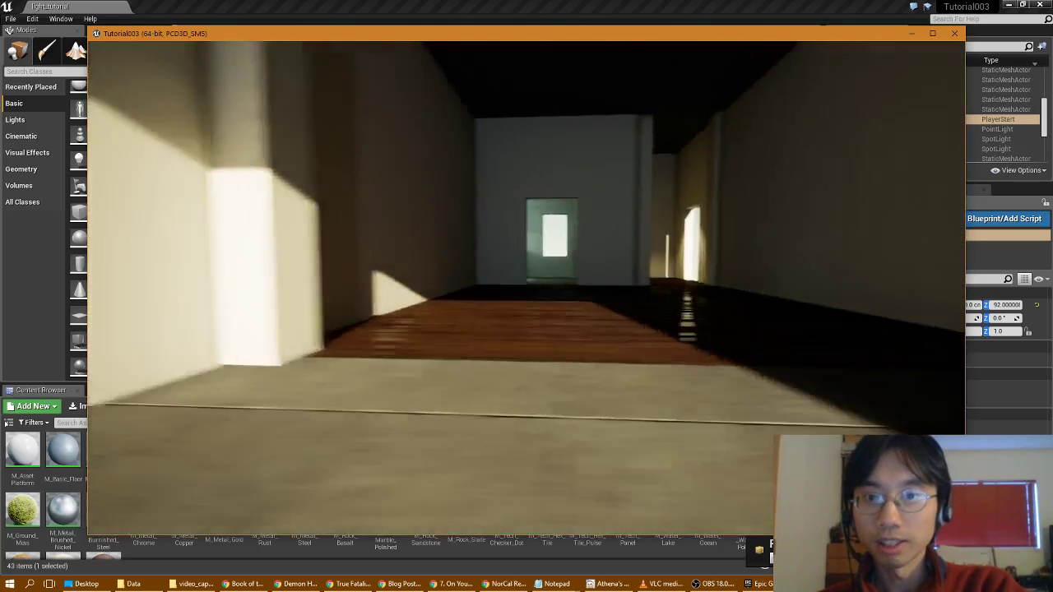
{"action": "key", "text": "w"}
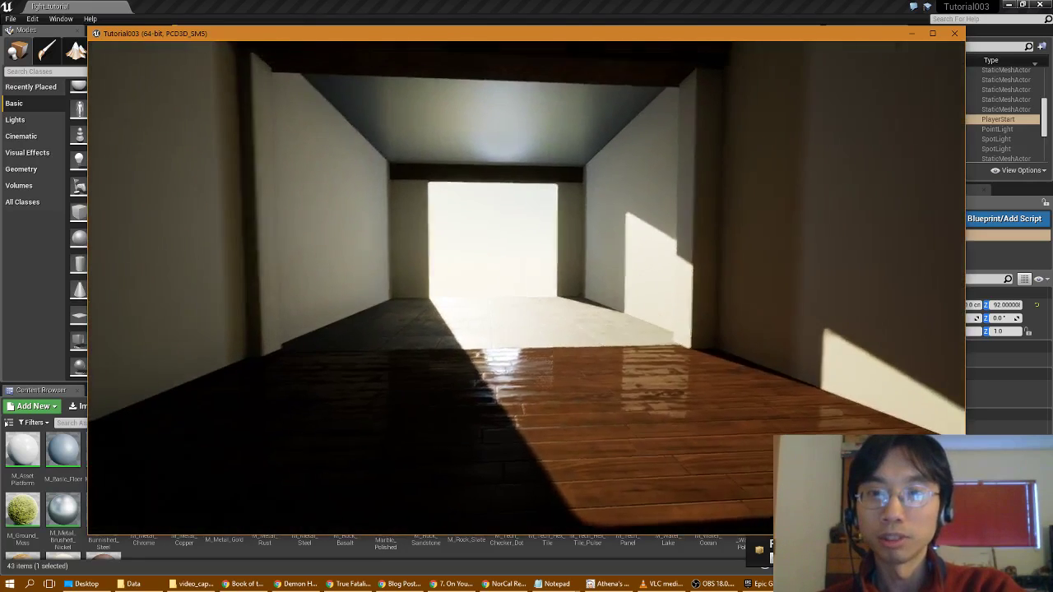
{"action": "key", "text": "w"}
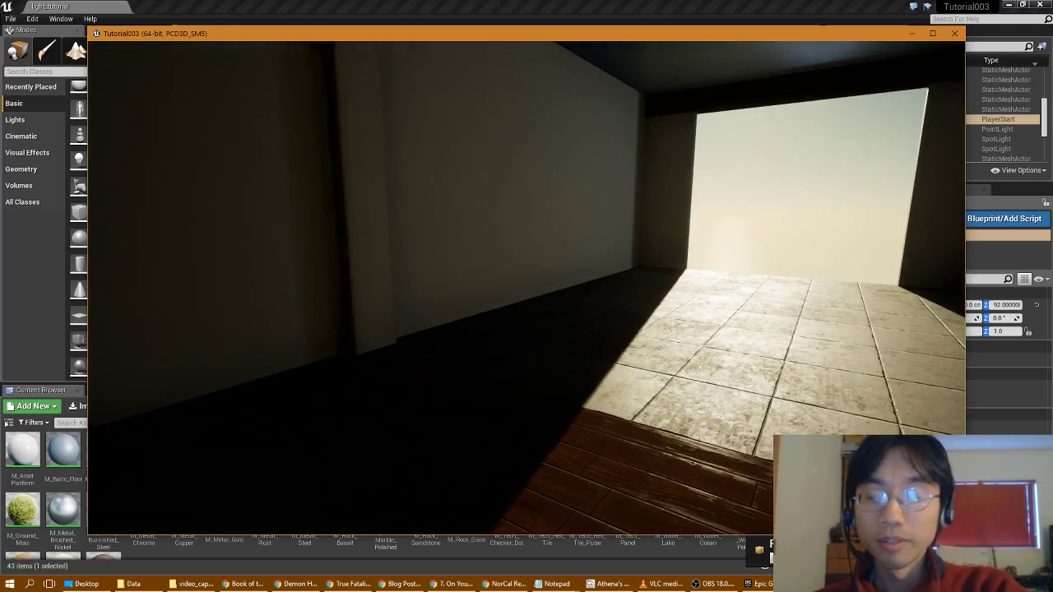
{"action": "key", "text": "Escape"}
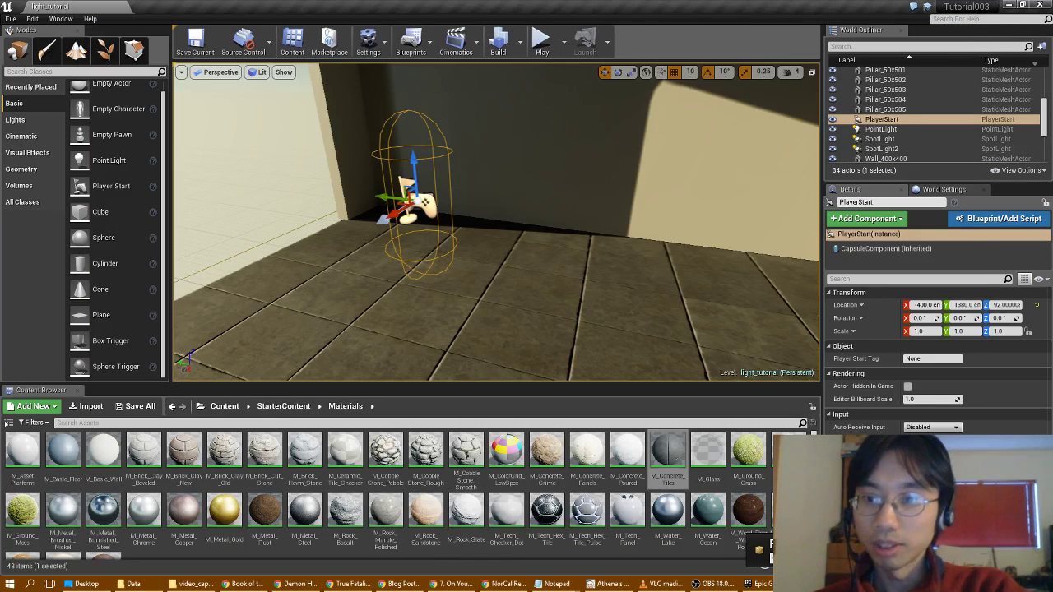
- Open the Tutorial002 project
{"action": "left_click", "coordinate": [11, 18]}
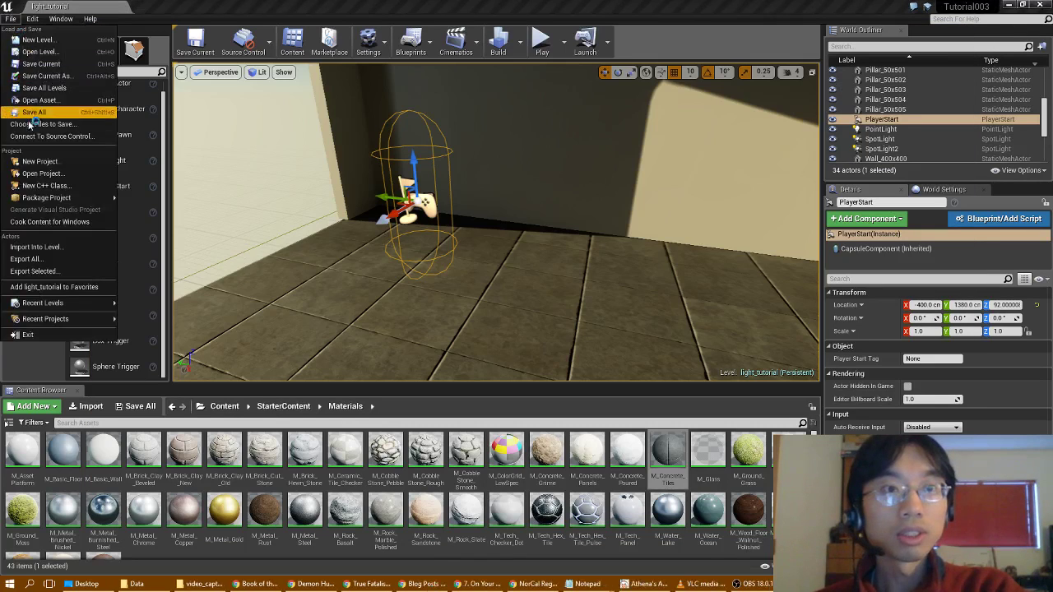
{"action": "left_click", "coordinate": [11, 18]}
{"action": "left_click", "coordinate": [12, 18]}
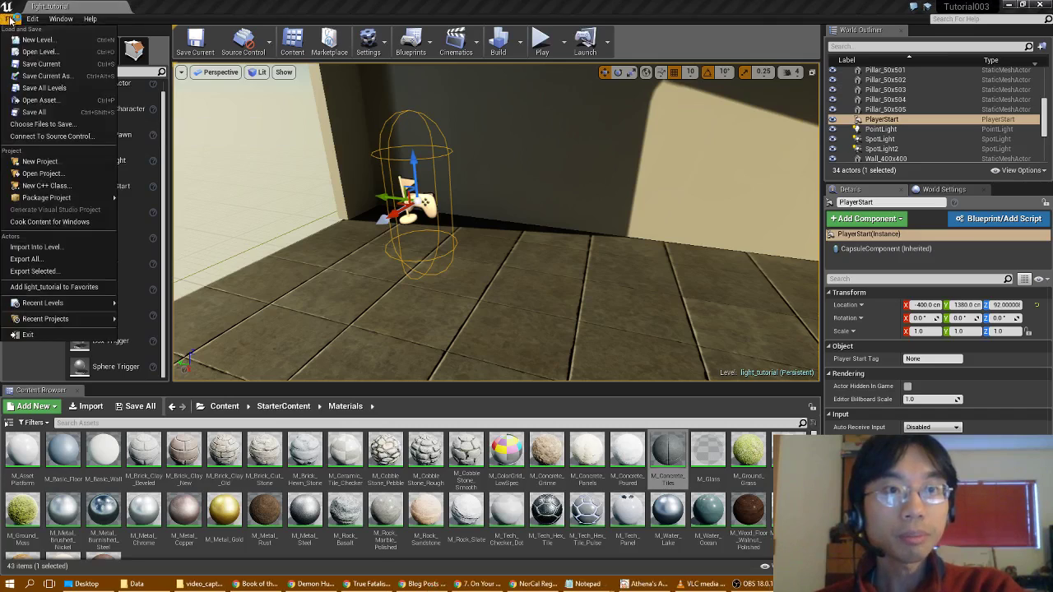
{"action": "left_click", "coordinate": [57, 172]}
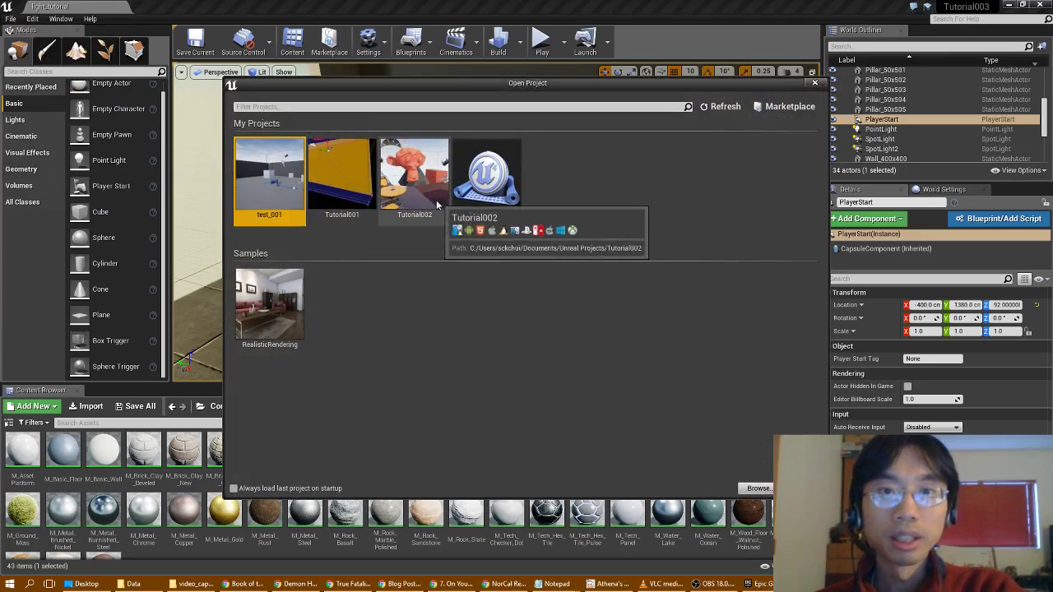
{"action": "double_click", "coordinate": [429, 196]}
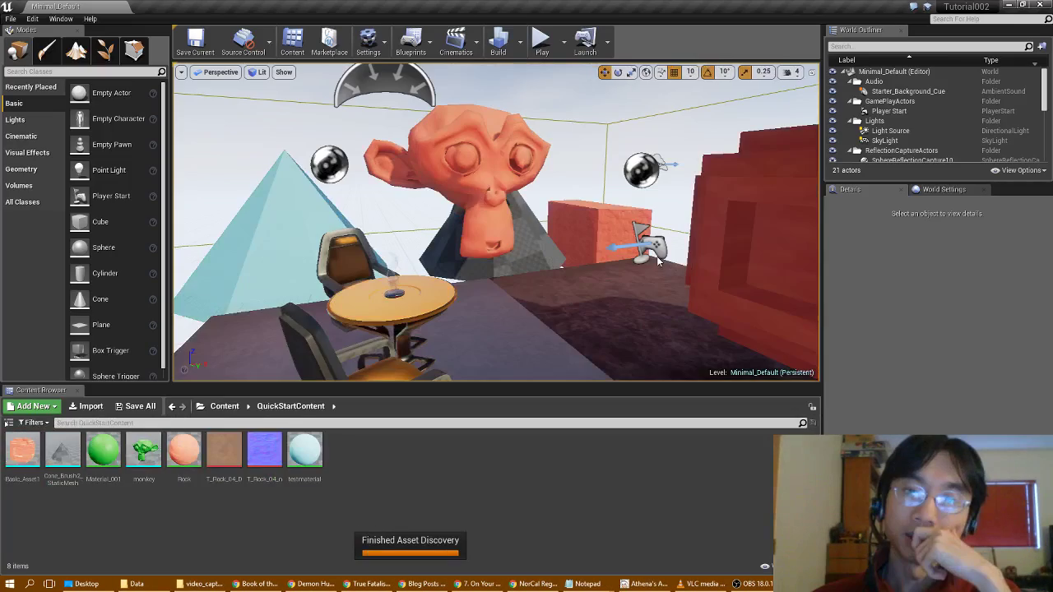
- Select the light-blue pyramid mesh in the level and open its Cone_Brush2_StaticMesh asset for editing
{"action": "right_click_drag", "start_coordinate": [656, 257], "coordinate": [699, 267]}
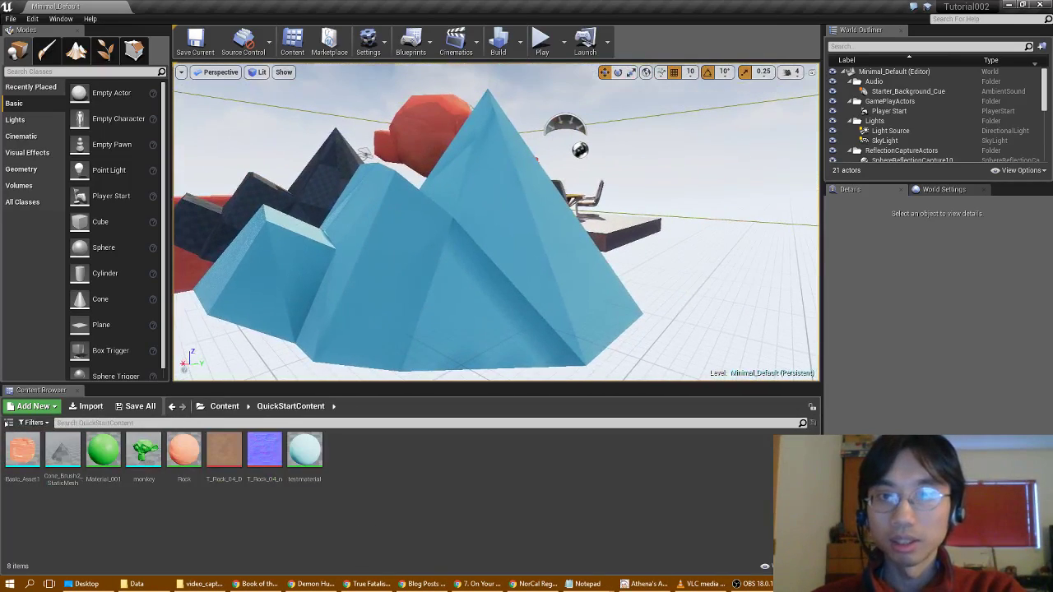
{"action": "left_click", "coordinate": [504, 281]}
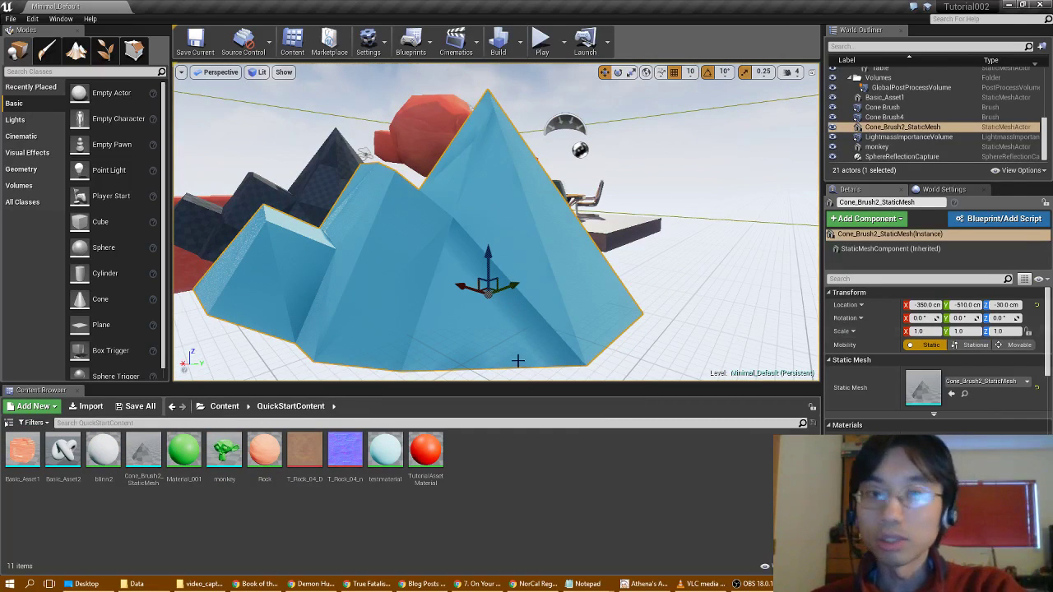
{"action": "double_click", "coordinate": [144, 453]}
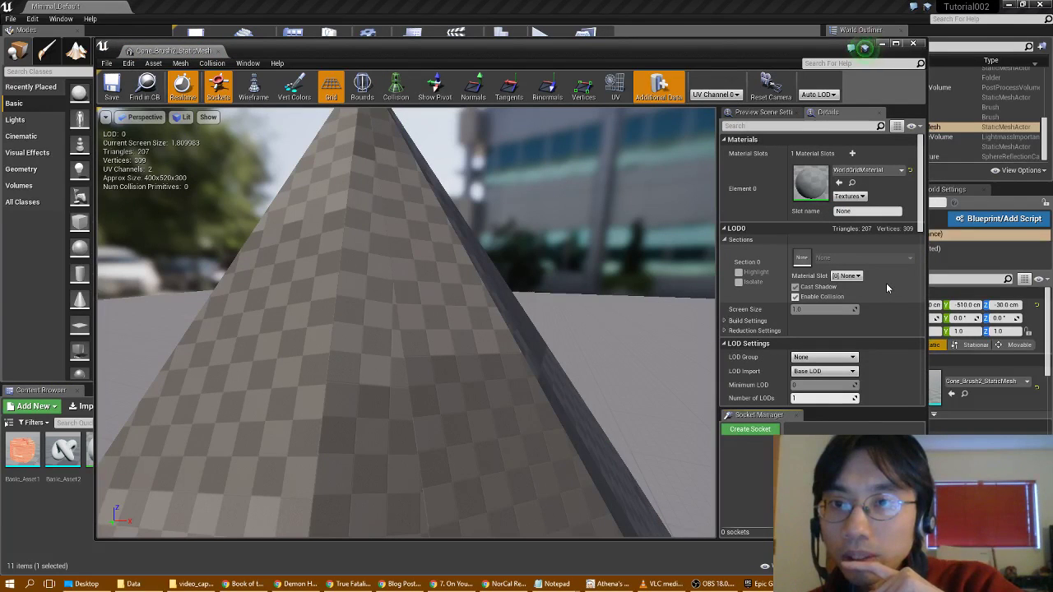
- Assign the Rock material to the Element 0 slot of Cone_Brush2_StaticMesh and look over the result in the preview
{"action": "left_click", "coordinate": [858, 170]}
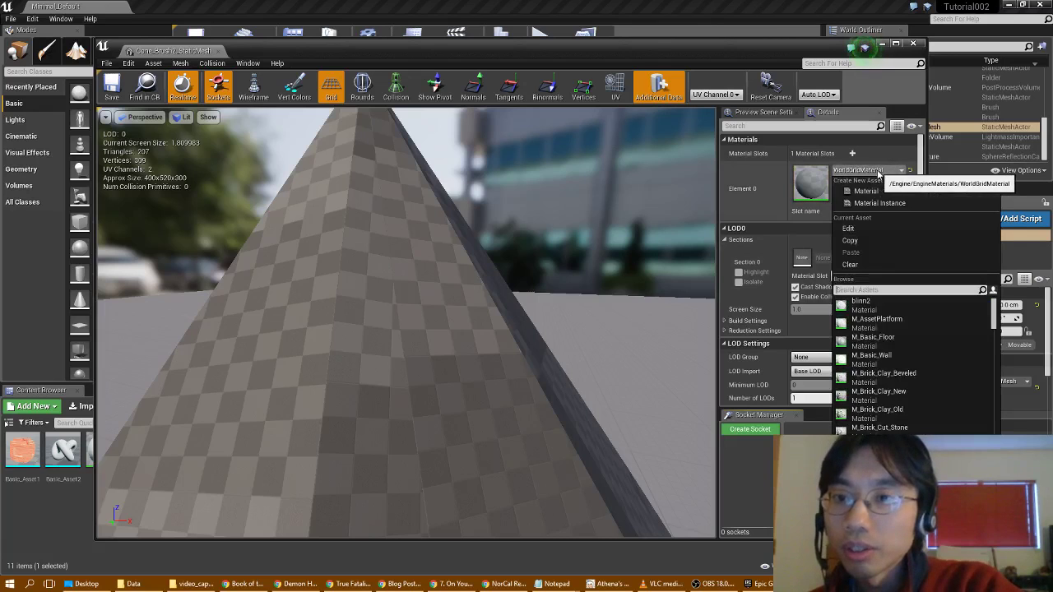
{"action": "scroll", "coordinate": [925, 328], "scroll_direction": "down", "scroll_amount": 1}
{"action": "scroll", "coordinate": [941, 337], "scroll_direction": "down", "scroll_amount": 10}
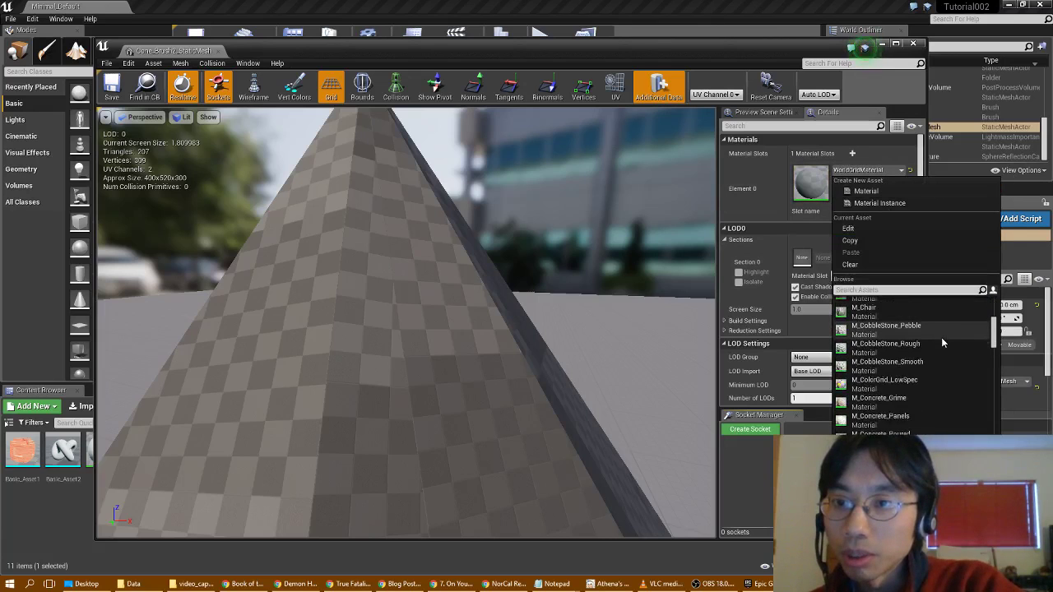
{"action": "scroll", "coordinate": [943, 341], "scroll_direction": "down", "scroll_amount": 10}
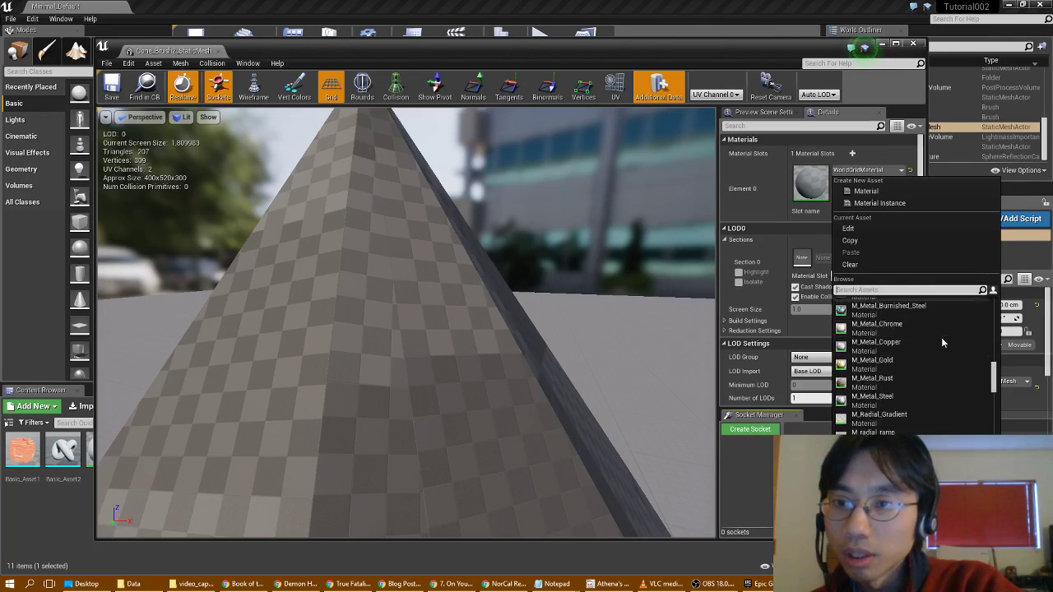
{"action": "scroll", "coordinate": [942, 341], "scroll_direction": "down", "scroll_amount": 8}
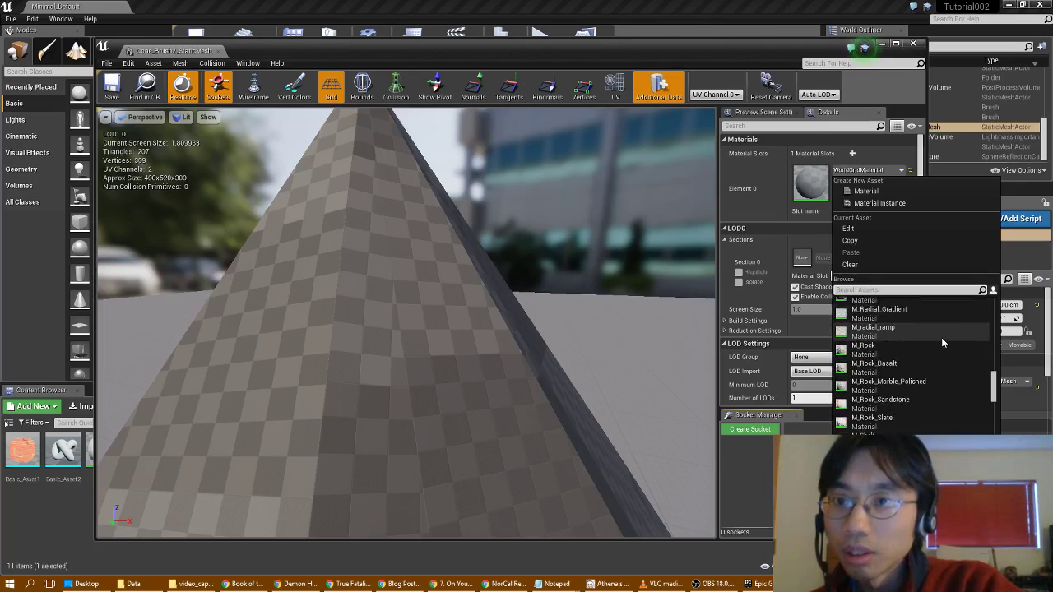
{"action": "scroll", "coordinate": [941, 339], "scroll_direction": "down", "scroll_amount": 5}
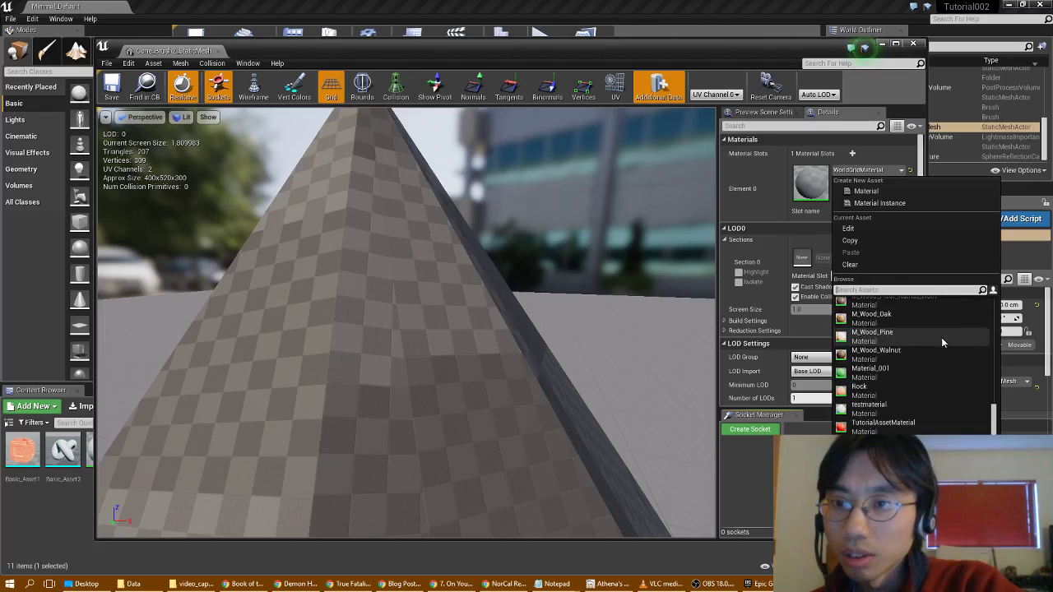
{"action": "left_click", "coordinate": [870, 394]}
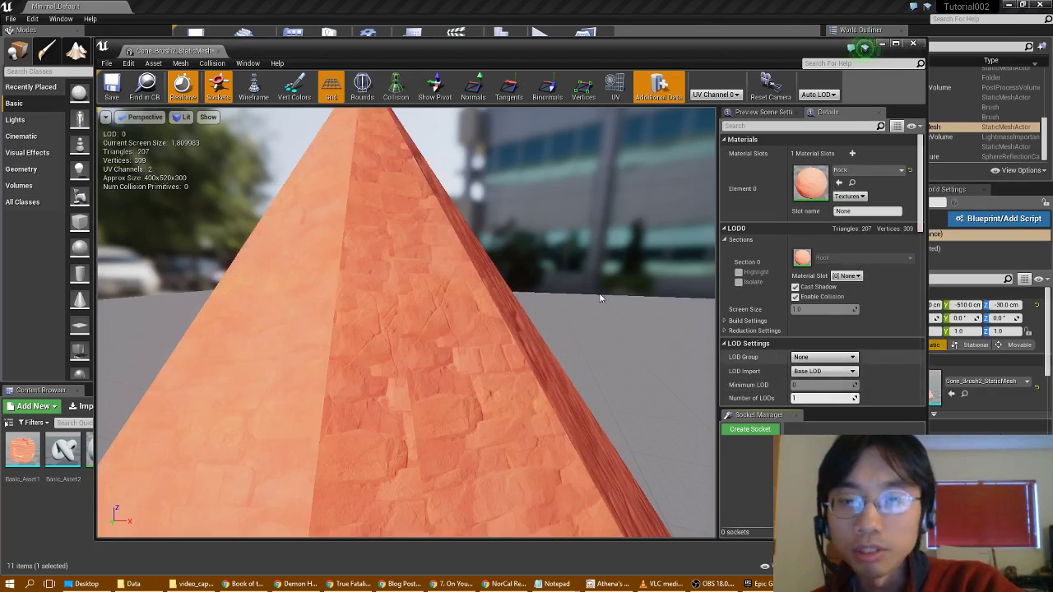
{"action": "right_click_drag", "start_coordinate": [599, 298], "coordinate": [411, 337]}
{"action": "left_click_drag", "start_coordinate": [650, 263], "coordinate": [629, 263]}
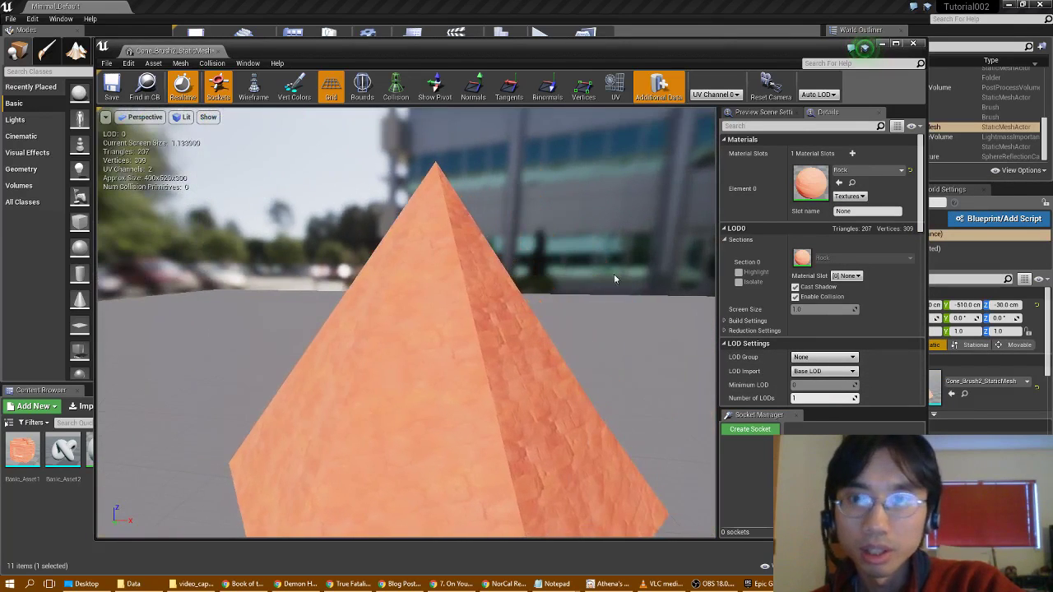
- Assign testmaterial to the Element 0 slot of Cone_Brush2_StaticMesh
{"action": "left_click", "coordinate": [870, 170]}
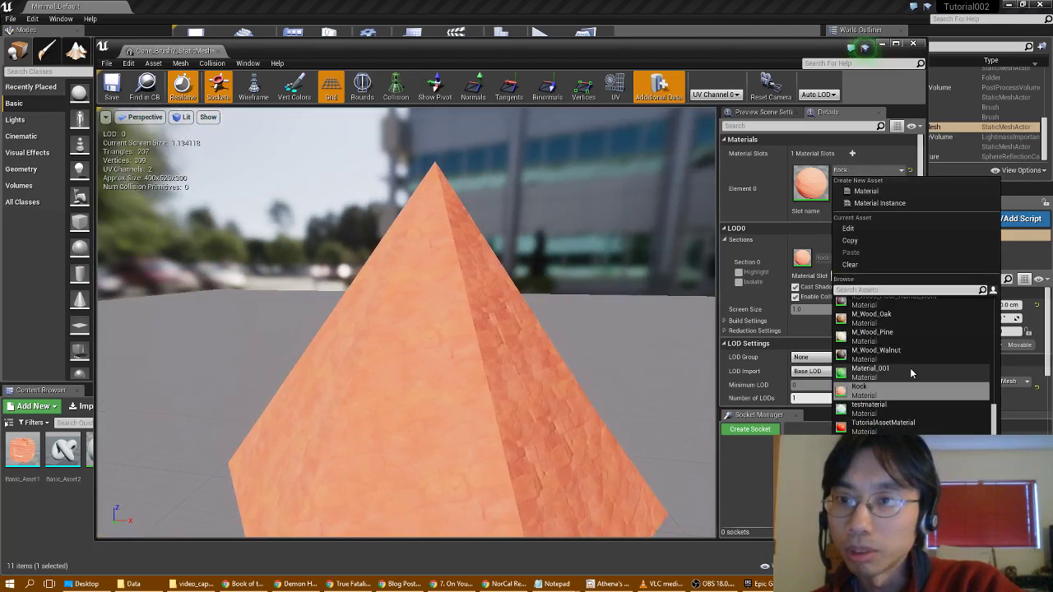
{"action": "left_click", "coordinate": [872, 407]}
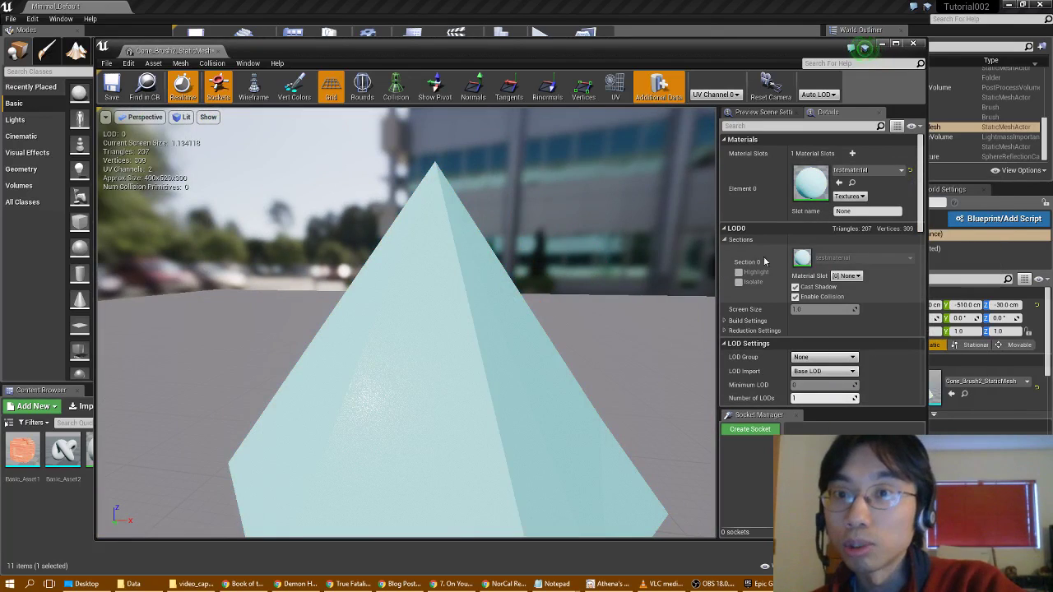
- Display UV Channel 1 of the pyramid mesh and review its light map, static mesh and collision settings
{"action": "scroll", "coordinate": [878, 324], "scroll_direction": "down", "scroll_amount": 4}
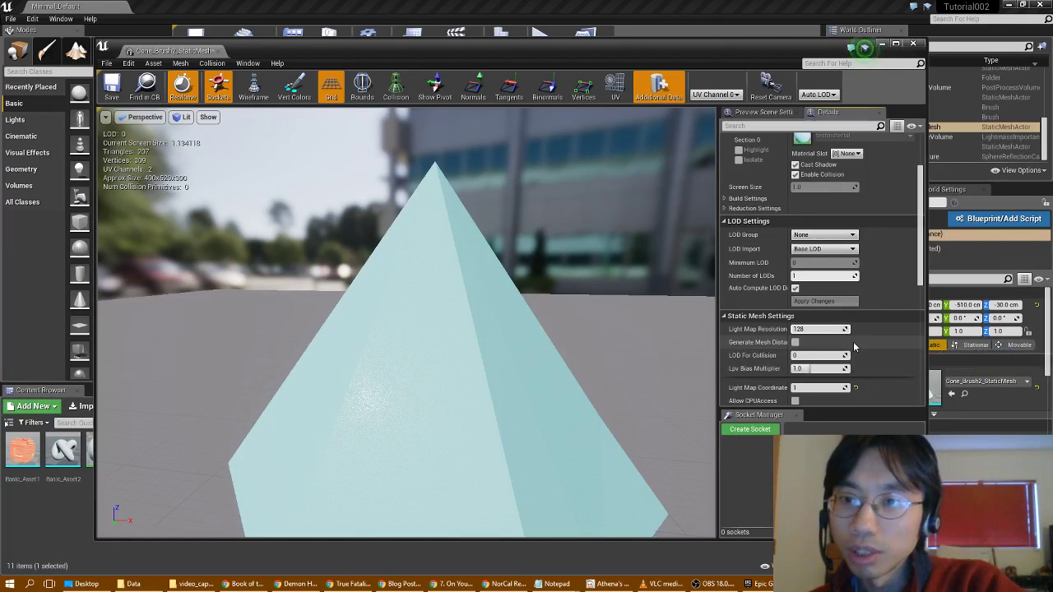
{"action": "scroll", "coordinate": [869, 344], "scroll_direction": "down", "scroll_amount": 1}
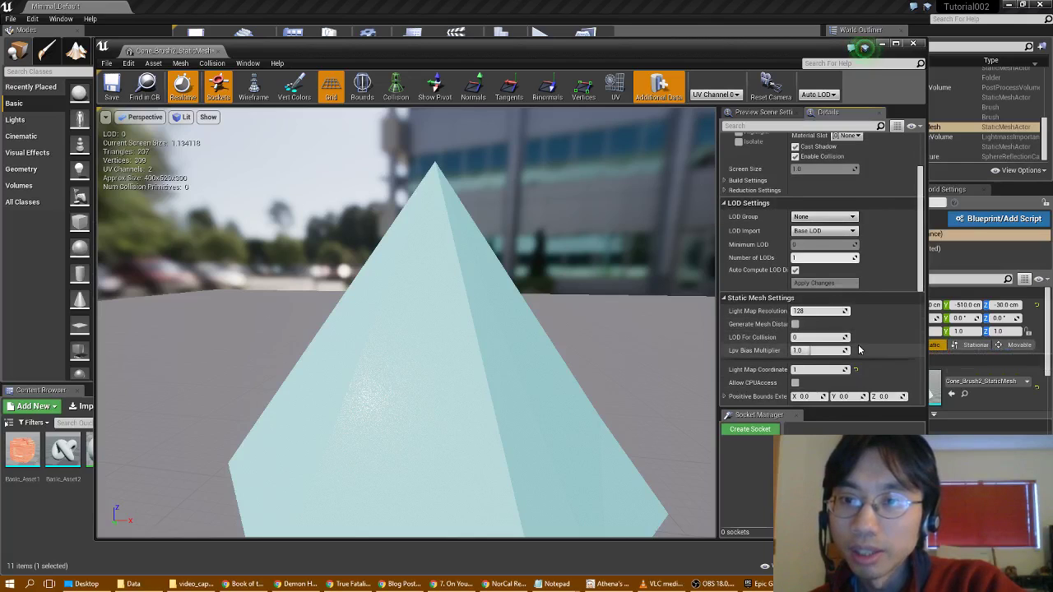
{"action": "scroll", "coordinate": [860, 348], "scroll_direction": "down", "scroll_amount": 1}
{"action": "scroll", "coordinate": [864, 347], "scroll_direction": "down", "scroll_amount": 1}
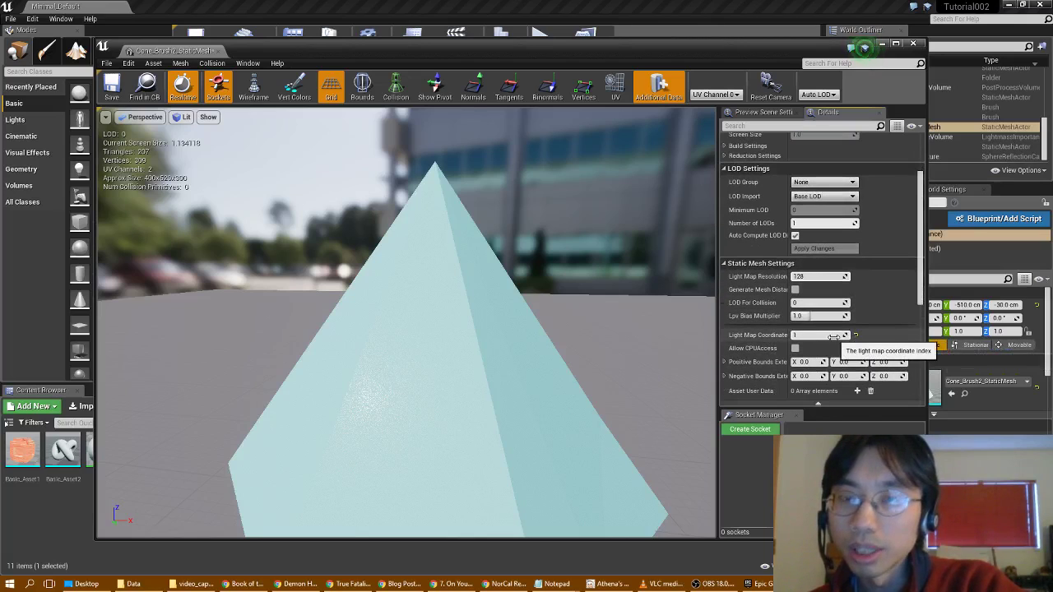
{"action": "left_click", "coordinate": [615, 87]}
{"action": "left_click", "coordinate": [714, 95]}
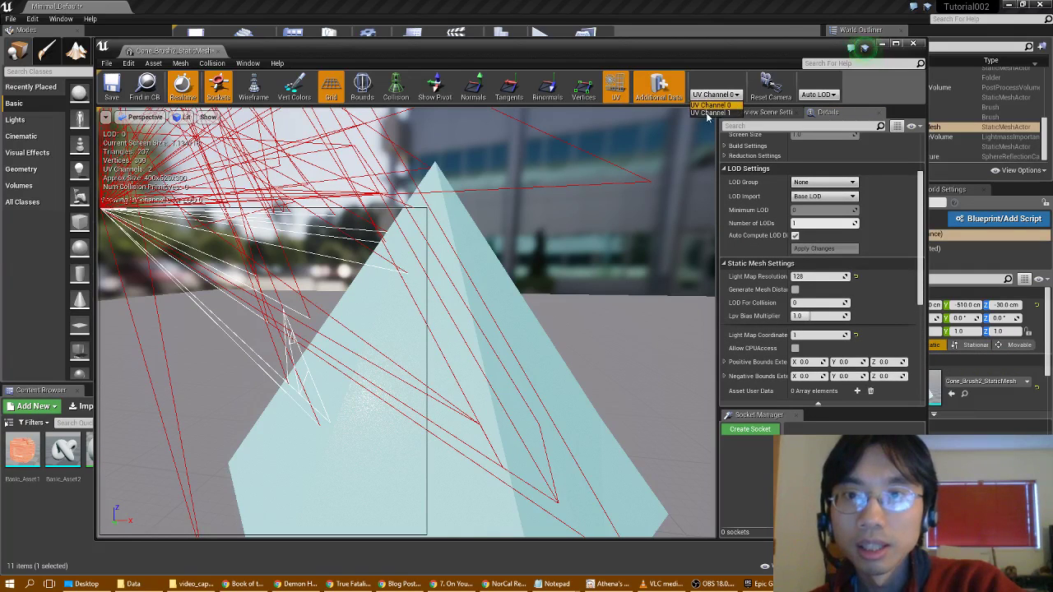
{"action": "left_click", "coordinate": [709, 113]}
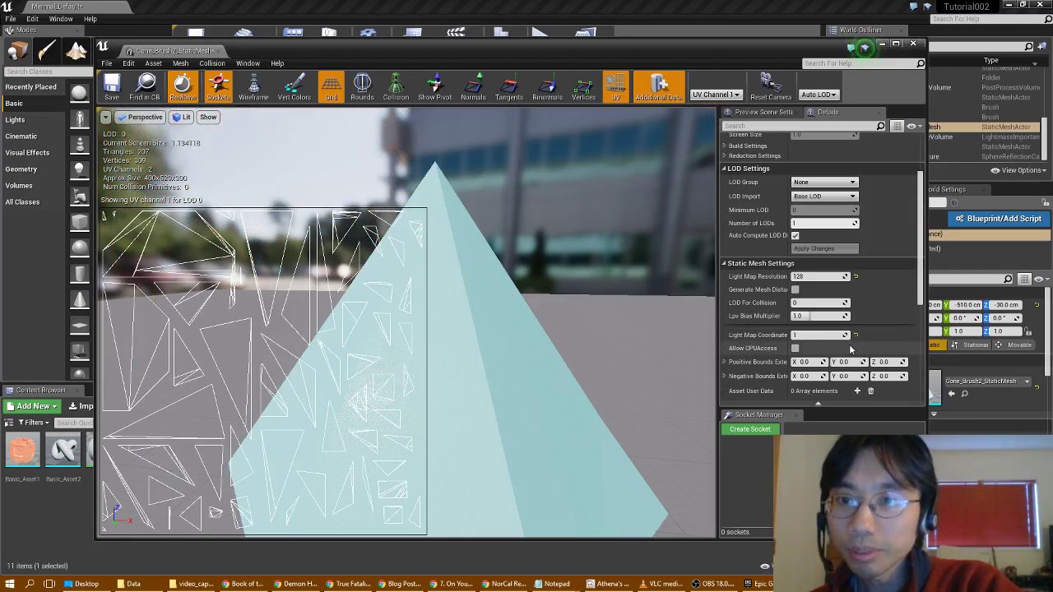
{"action": "scroll", "coordinate": [850, 350], "scroll_direction": "down", "scroll_amount": 1}
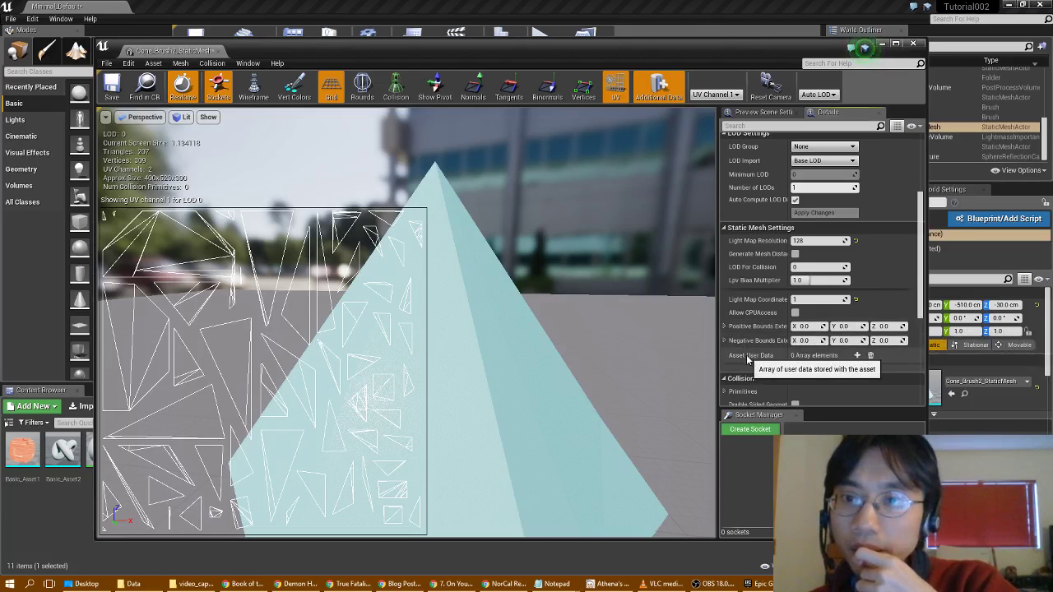
{"action": "scroll", "coordinate": [748, 359], "scroll_direction": "down", "scroll_amount": 2}
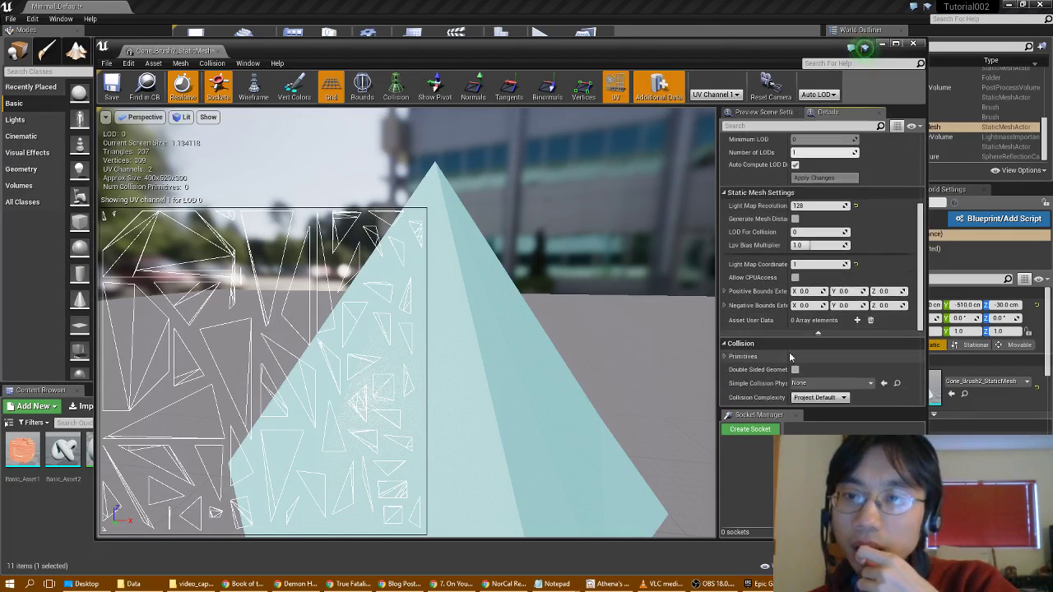
- Save Cone_Brush2_StaticMesh and close its mesh editor
{"action": "left_click", "coordinate": [110, 84]}
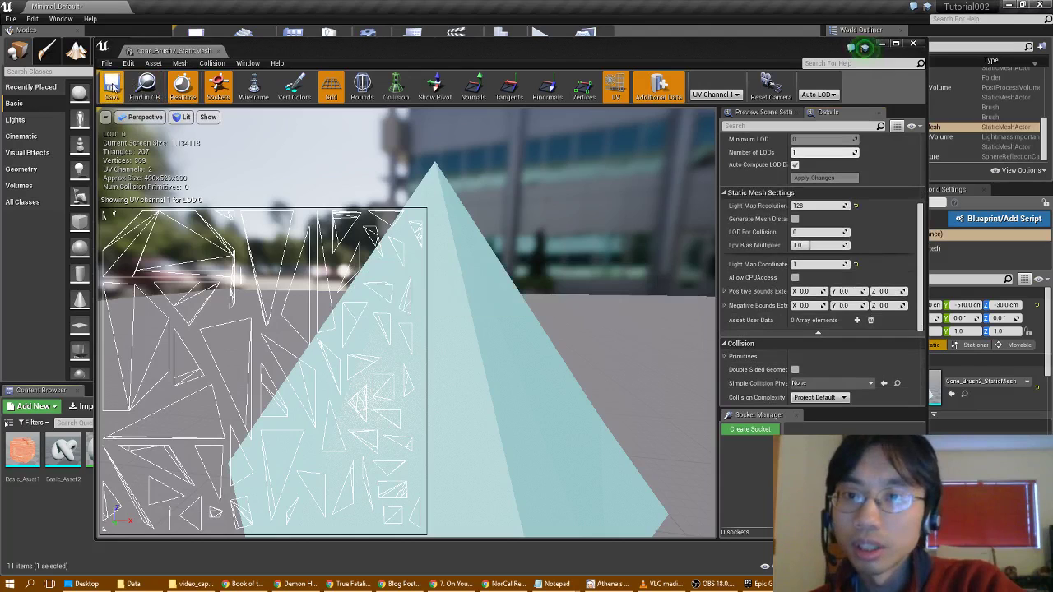
{"action": "left_click", "coordinate": [913, 42]}
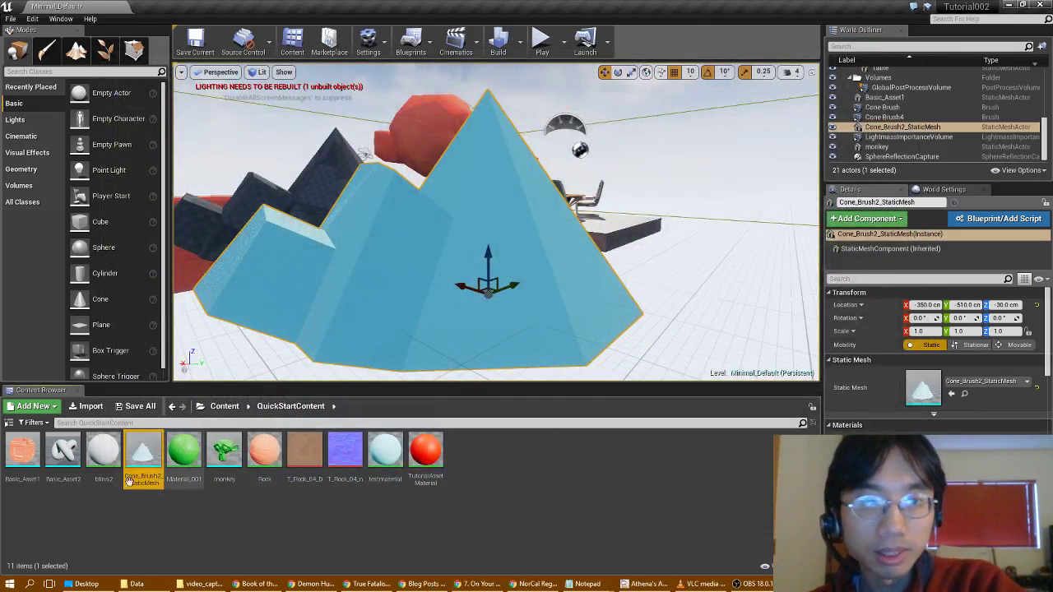
- Review Basic_Asset1's LOD and light map settings in its mesh editor, then briefly reopen and close Cone_Brush2_StaticMesh
{"action": "double_click", "coordinate": [36, 462]}
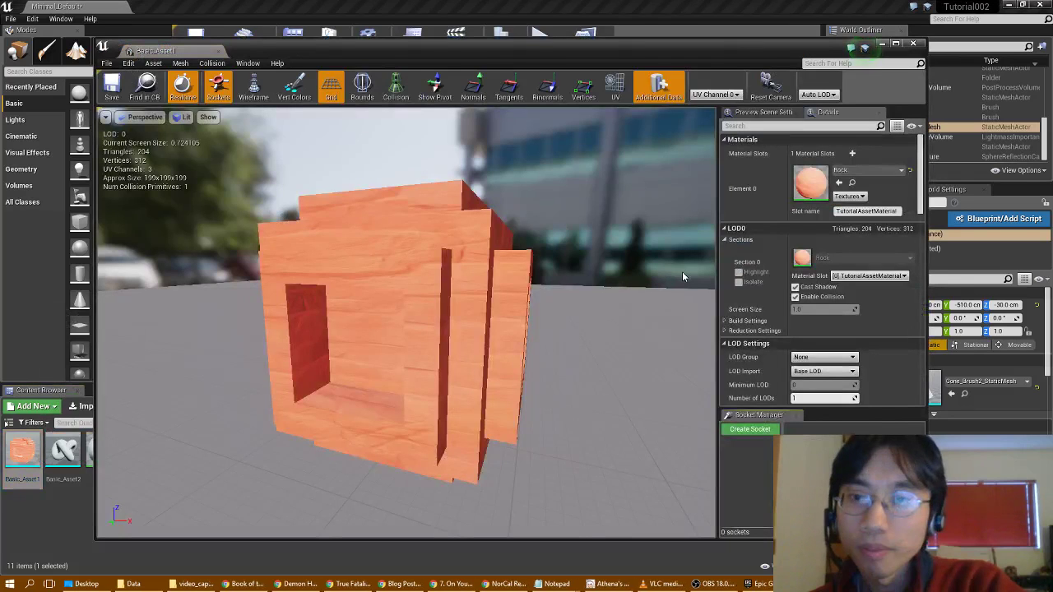
{"action": "scroll", "coordinate": [788, 315], "scroll_direction": "down", "scroll_amount": 1}
{"action": "scroll", "coordinate": [877, 331], "scroll_direction": "down", "scroll_amount": 4}
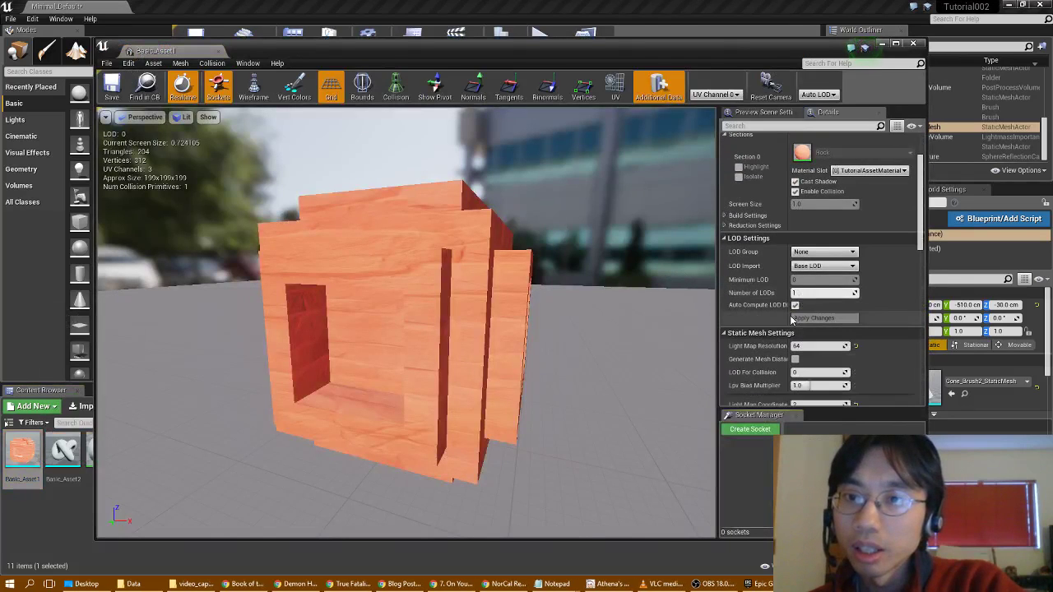
{"action": "scroll", "coordinate": [878, 333], "scroll_direction": "down", "scroll_amount": 2}
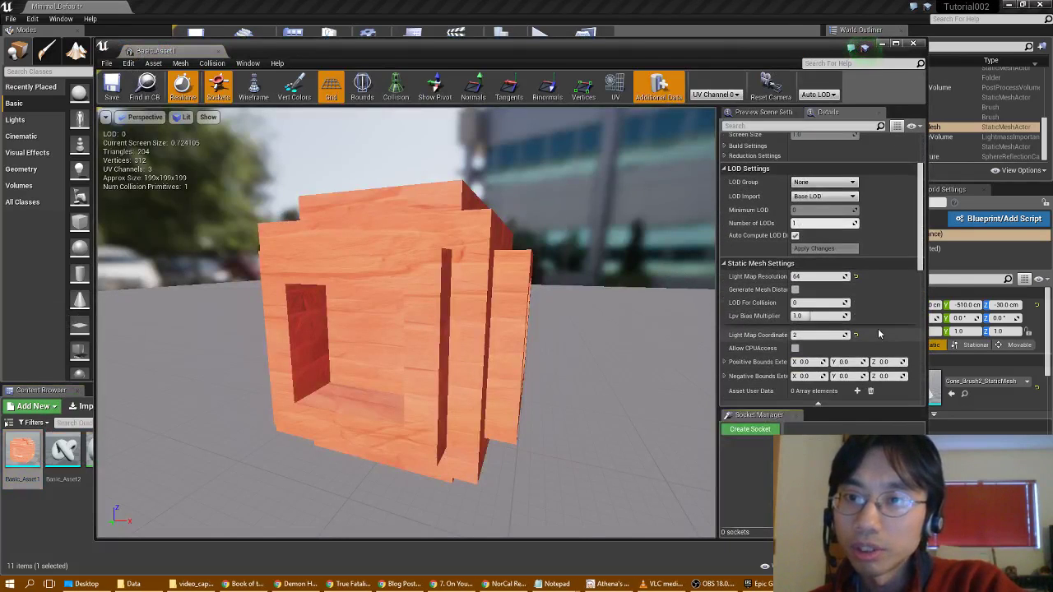
{"action": "scroll", "coordinate": [875, 337], "scroll_direction": "down", "scroll_amount": 1}
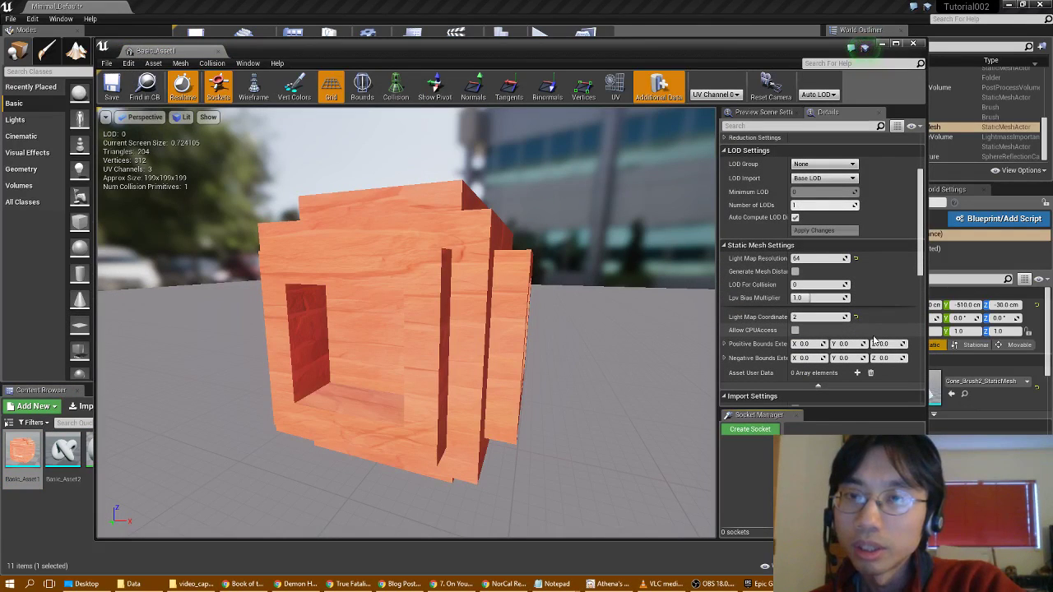
{"action": "left_click", "coordinate": [913, 44]}
{"action": "double_click", "coordinate": [144, 452]}
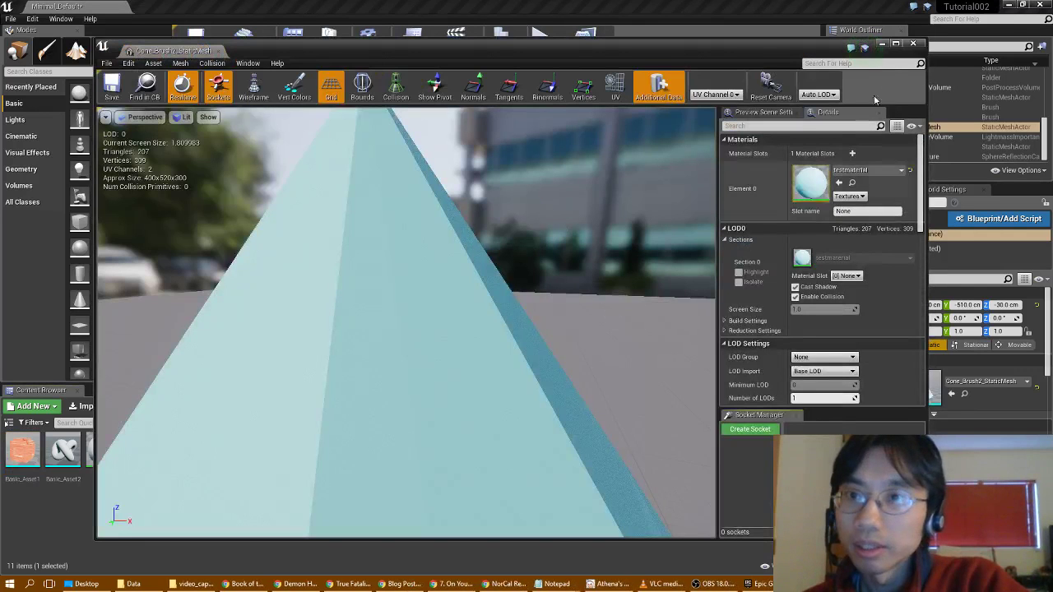
{"action": "left_click", "coordinate": [913, 43]}
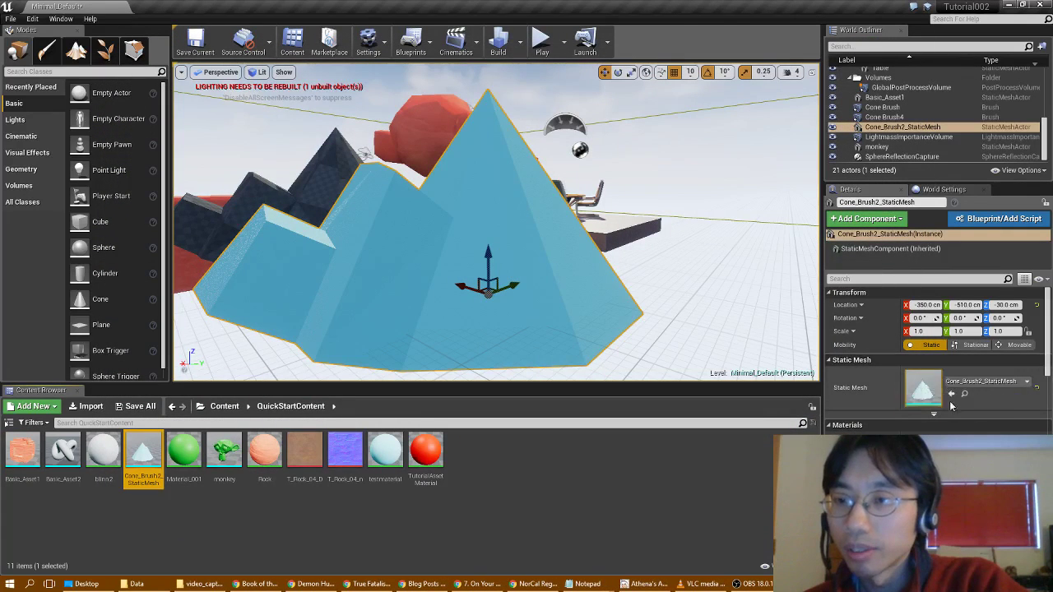
- Examine the selected pyramid actor's material, physics, collision and lighting properties
{"action": "scroll", "coordinate": [954, 407], "scroll_direction": "down", "scroll_amount": 2}
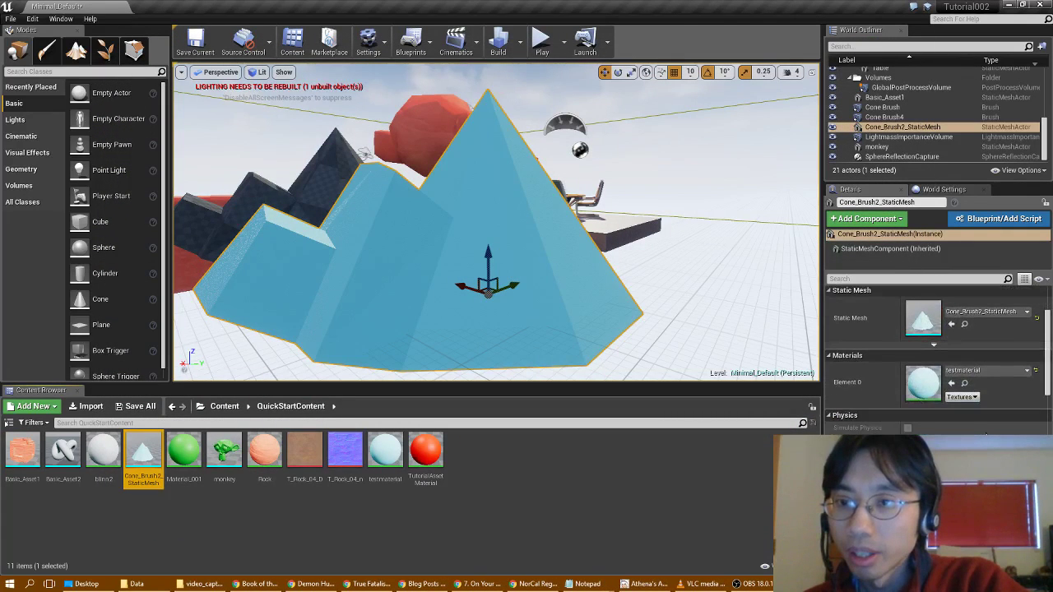
{"action": "scroll", "coordinate": [986, 428], "scroll_direction": "down", "scroll_amount": 3}
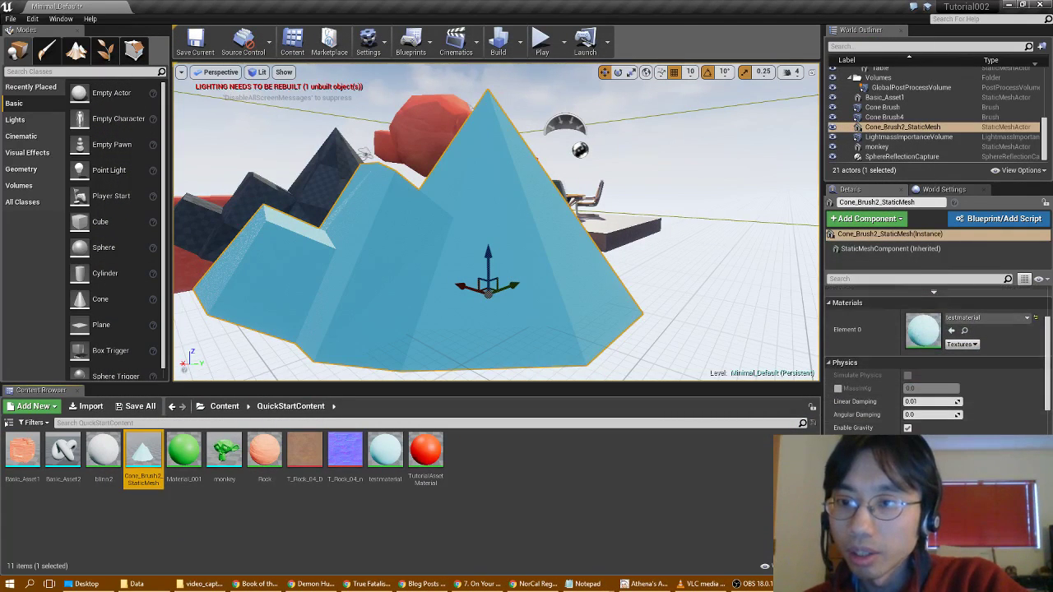
{"action": "scroll", "coordinate": [986, 411], "scroll_direction": "down", "scroll_amount": 1}
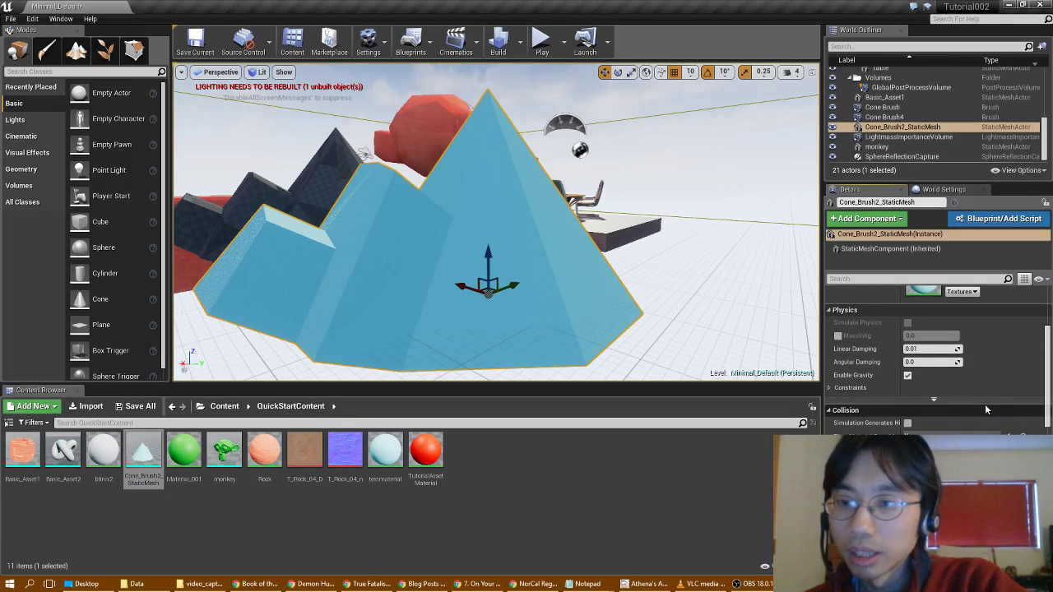
{"action": "scroll", "coordinate": [983, 408], "scroll_direction": "down", "scroll_amount": 1}
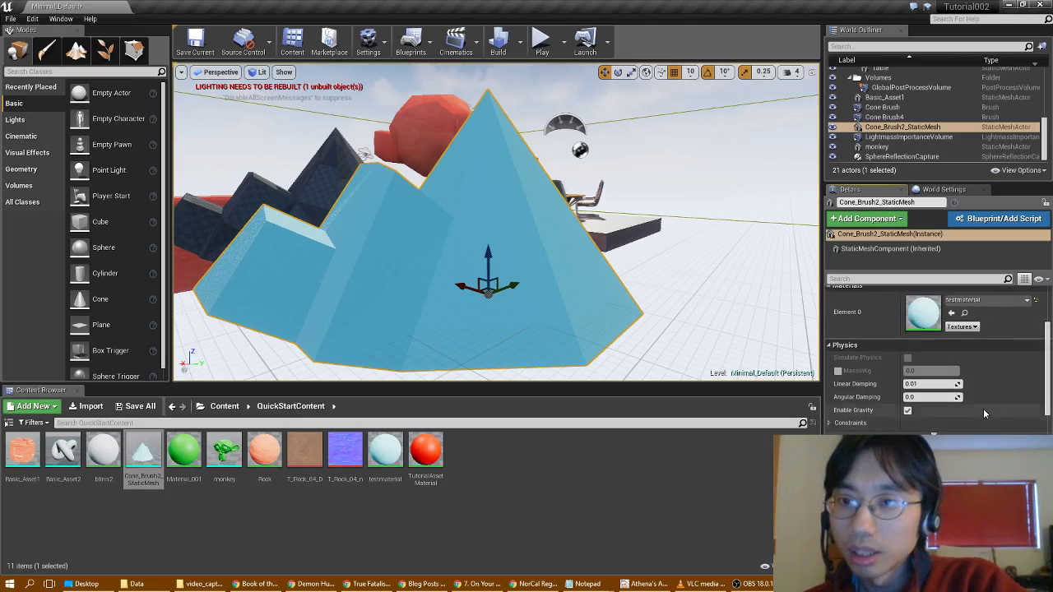
{"action": "scroll", "coordinate": [983, 409], "scroll_direction": "down", "scroll_amount": 3}
{"action": "scroll", "coordinate": [982, 409], "scroll_direction": "down", "scroll_amount": 1}
{"action": "scroll", "coordinate": [982, 409], "scroll_direction": "down", "scroll_amount": 3}
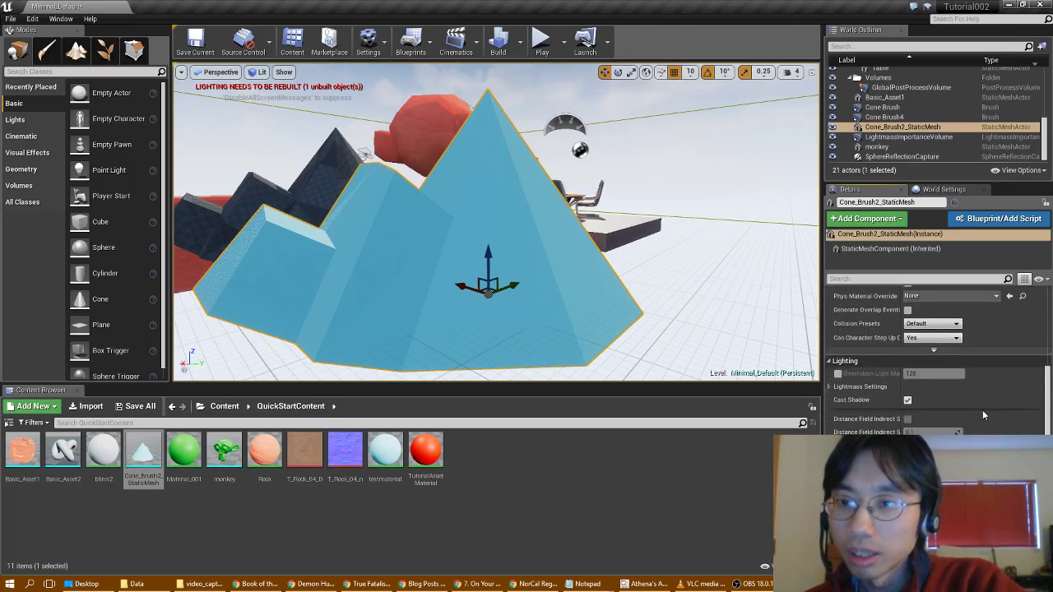
{"action": "scroll", "coordinate": [982, 409], "scroll_direction": "down", "scroll_amount": 4}
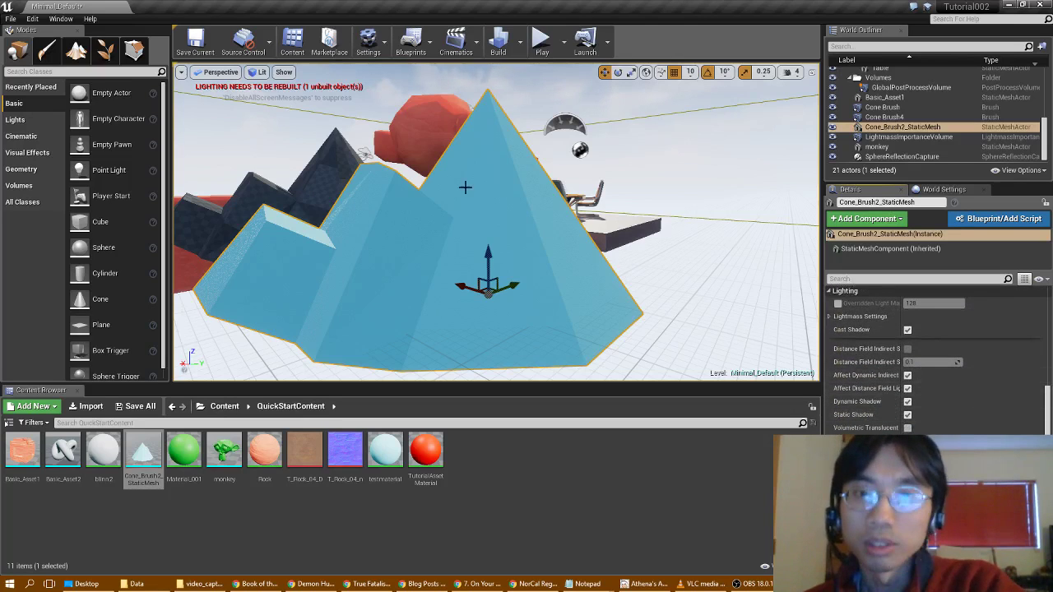
- Set the lighting quality to Production and build the level
{"action": "right_click_drag", "start_coordinate": [466, 188], "coordinate": [453, 206]}
{"action": "key", "text": "a"}
{"action": "key", "text": "a"}
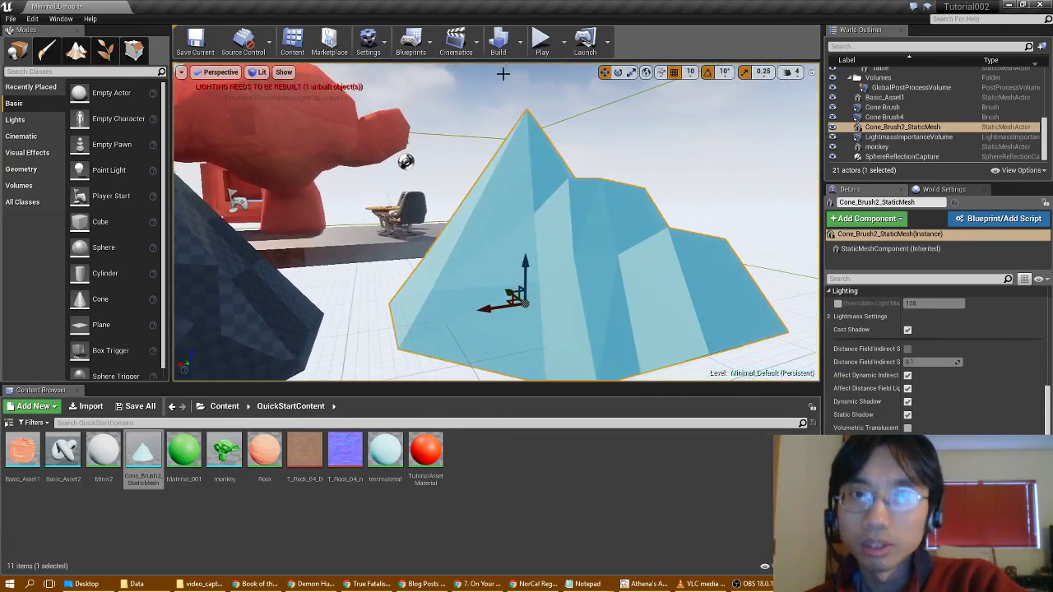
{"action": "left_click", "coordinate": [520, 41]}
{"action": "mouse_move", "coordinate": [532, 87]}
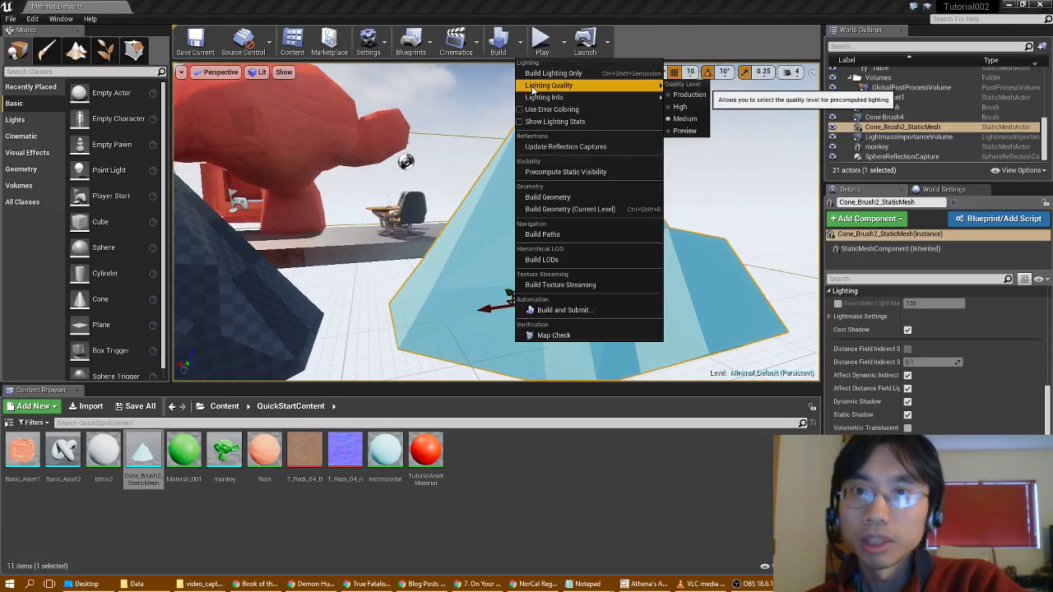
{"action": "left_click", "coordinate": [687, 94]}
{"action": "left_click", "coordinate": [500, 49]}
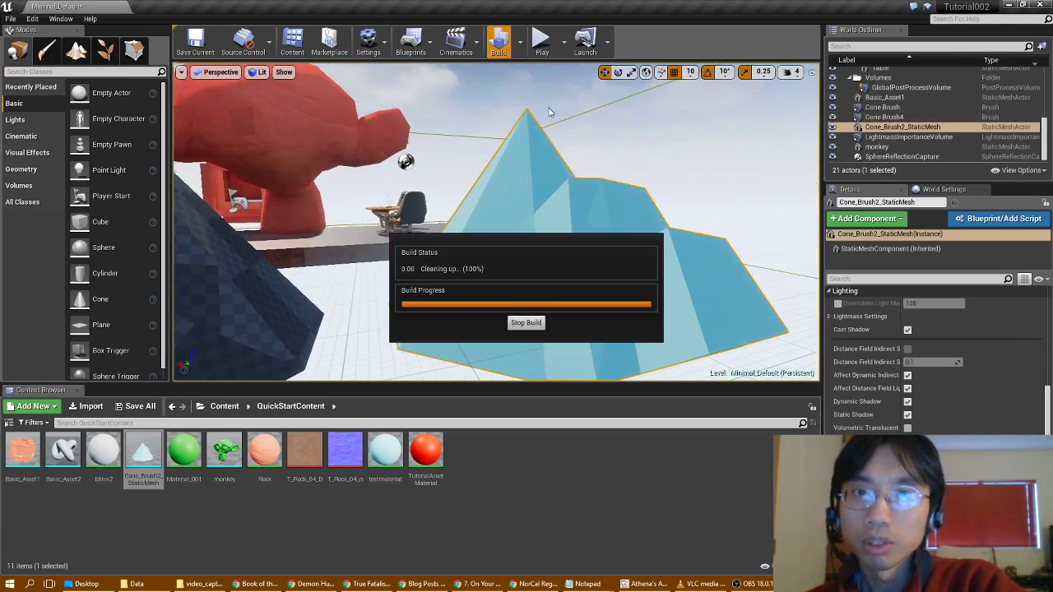
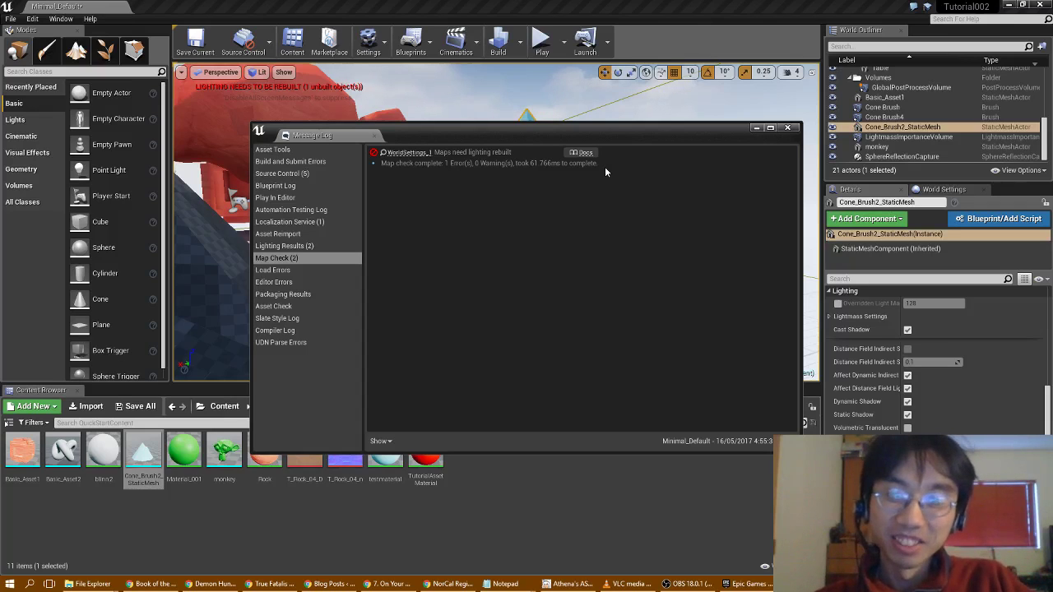
- Switch to Chrome and close the "7. On Your Own!" page of the Unreal lighting quick start
{"action": "mouse_move", "coordinate": [393, 584]}
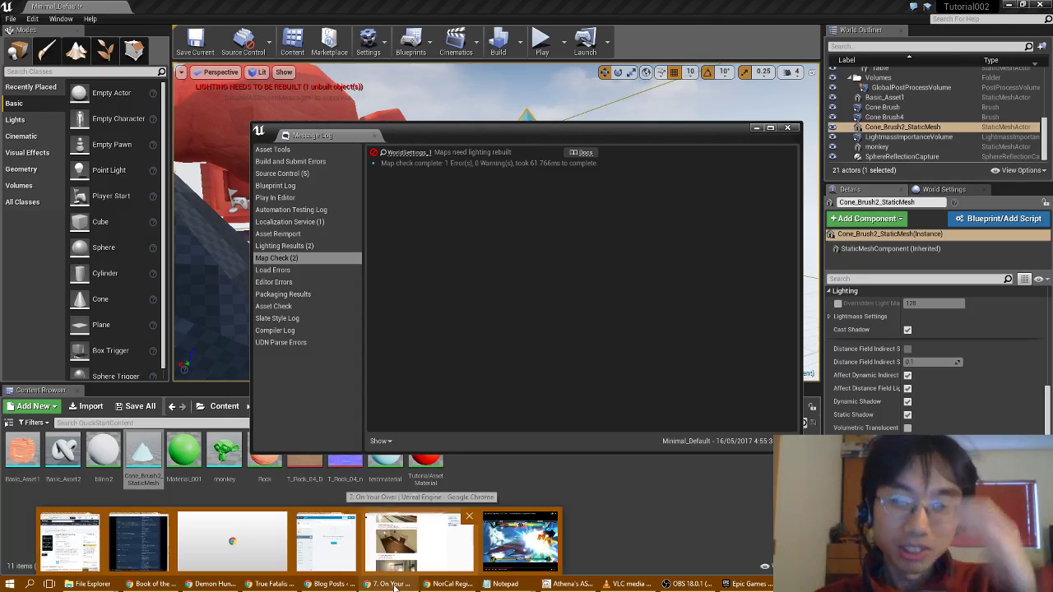
{"action": "left_click", "coordinate": [416, 541]}
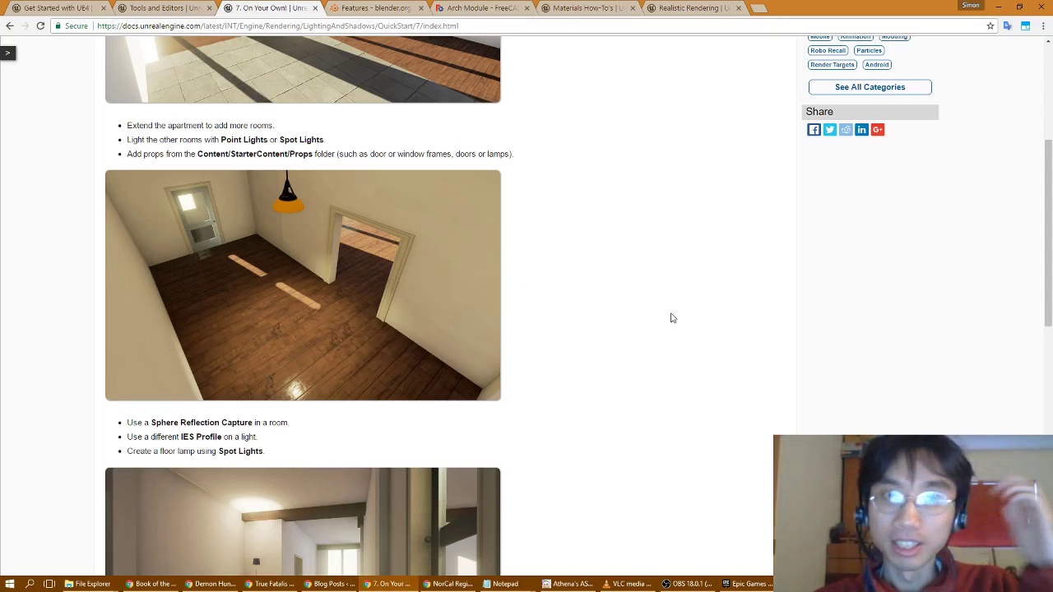
{"action": "left_click", "coordinate": [315, 9]}
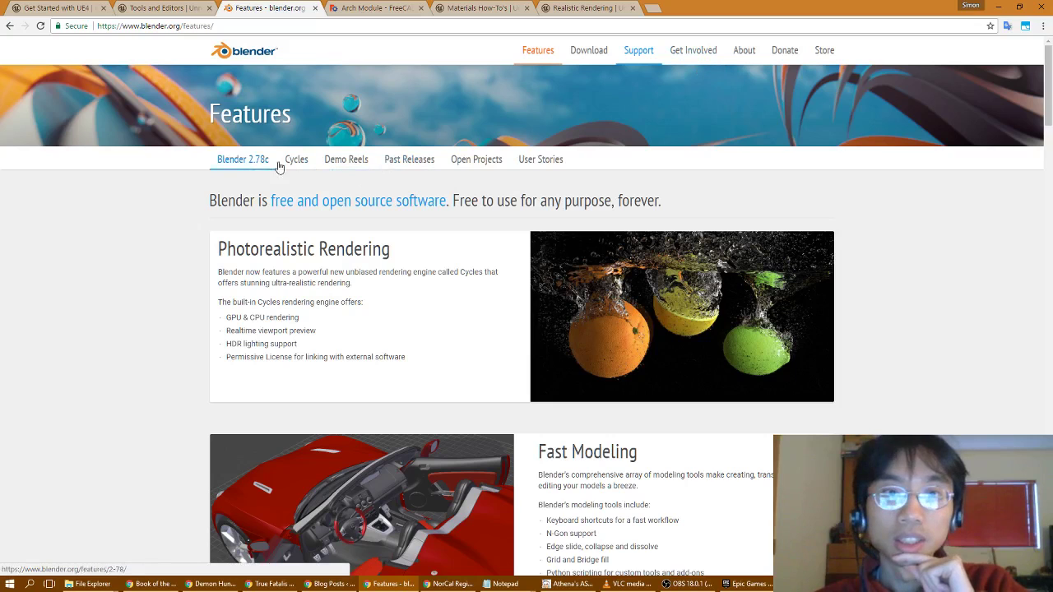
- Go to the Tutorials page in Blender's Support section and open Introduction for Beginners in a new tab
{"action": "scroll", "coordinate": [441, 355], "scroll_direction": "down", "scroll_amount": 2}
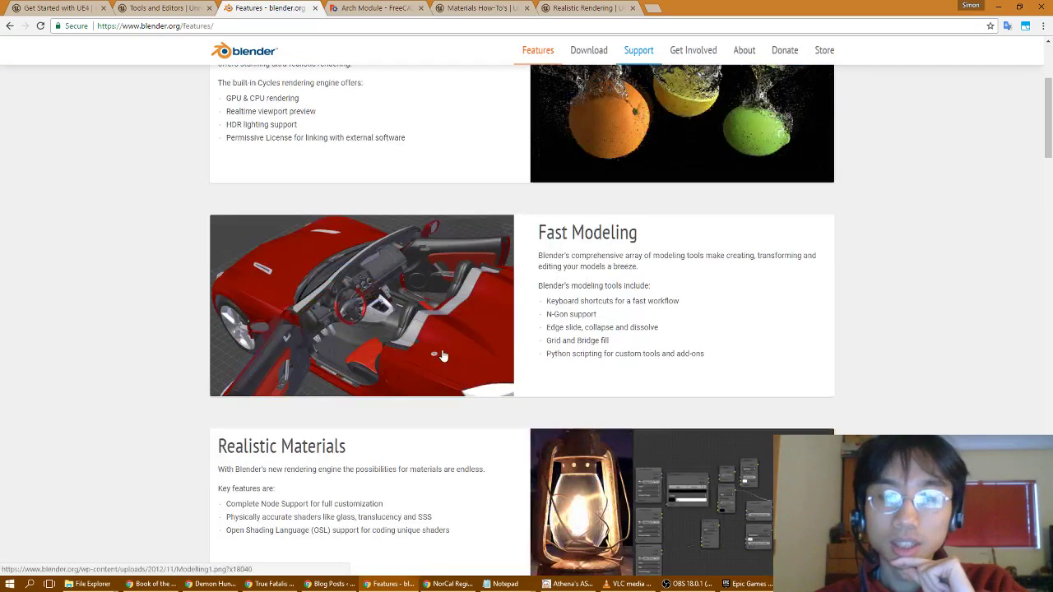
{"action": "scroll", "coordinate": [444, 354], "scroll_direction": "up", "scroll_amount": 2}
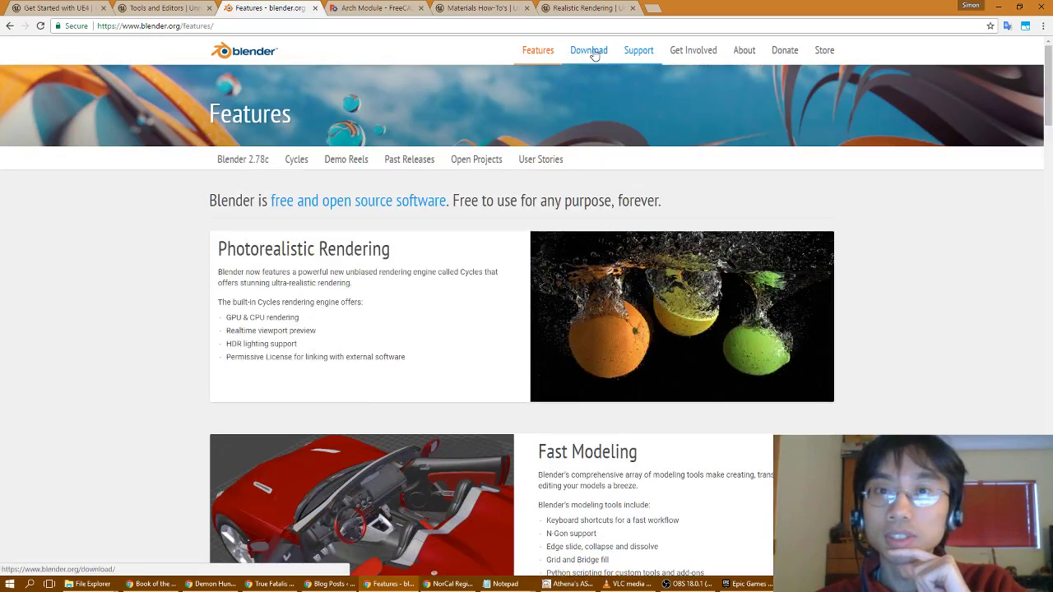
{"action": "left_click", "coordinate": [645, 52]}
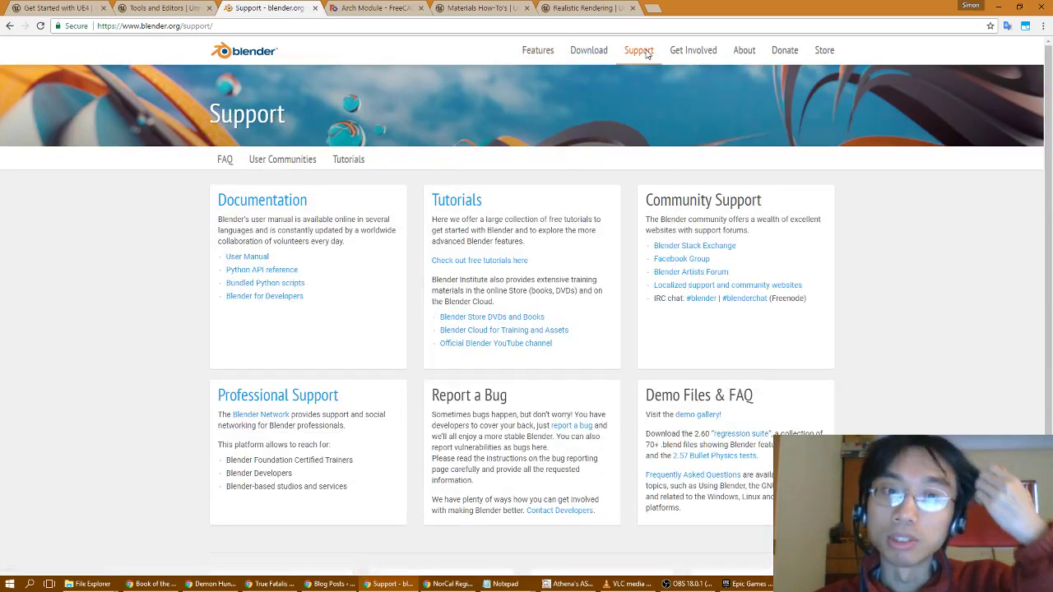
{"action": "left_click", "coordinate": [467, 201]}
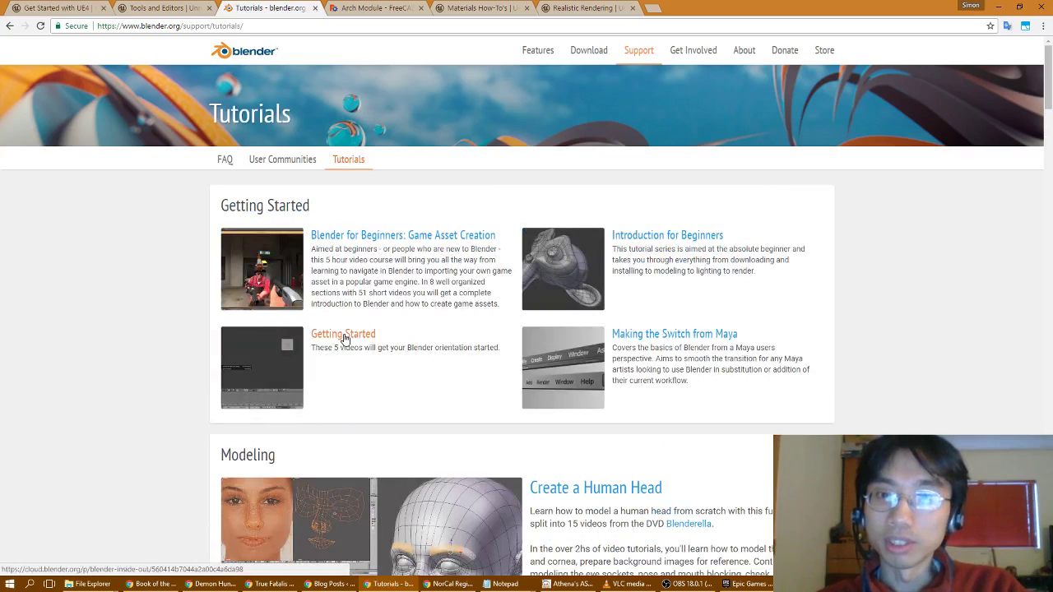
{"action": "middle_click", "coordinate": [679, 237]}
- Look through the Modeling and Shading & Textures tutorials offered on Blender's Tutorials page
{"action": "scroll", "coordinate": [518, 345], "scroll_direction": "down", "scroll_amount": 1}
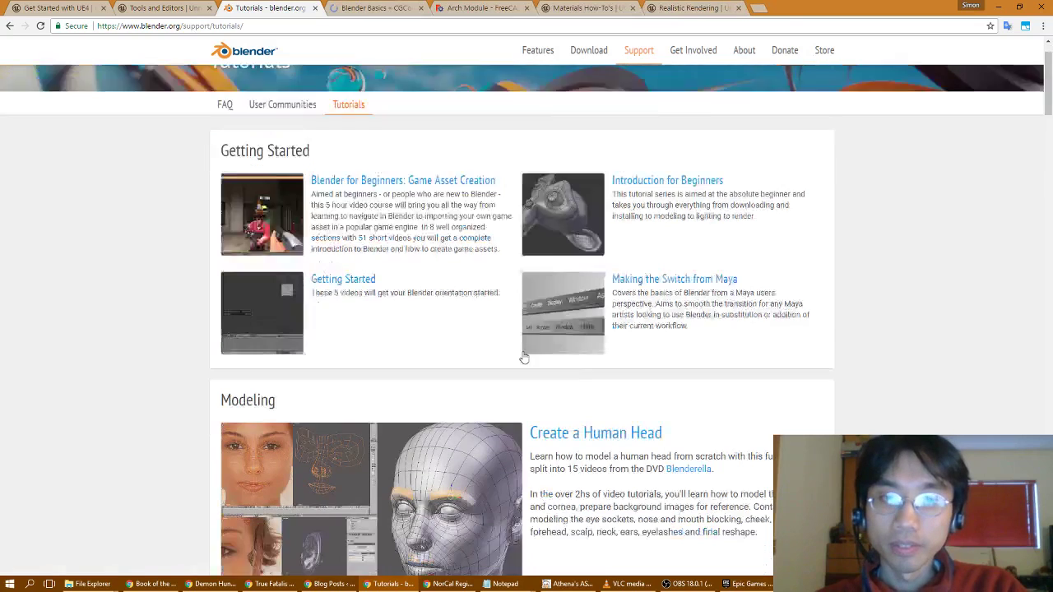
{"action": "scroll", "coordinate": [524, 359], "scroll_direction": "down", "scroll_amount": 7}
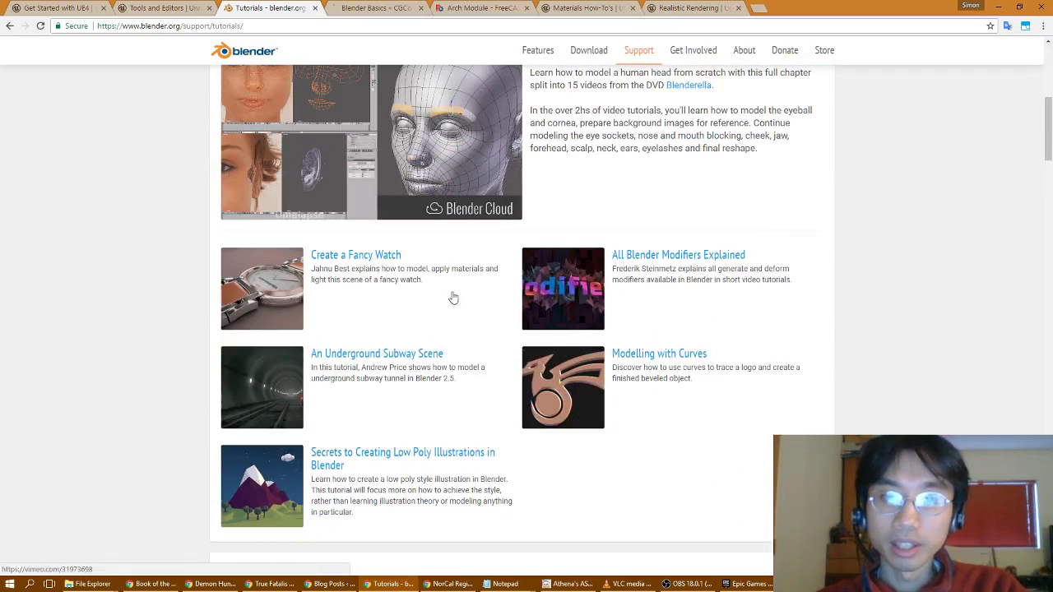
{"action": "scroll", "coordinate": [499, 341], "scroll_direction": "down", "scroll_amount": 3}
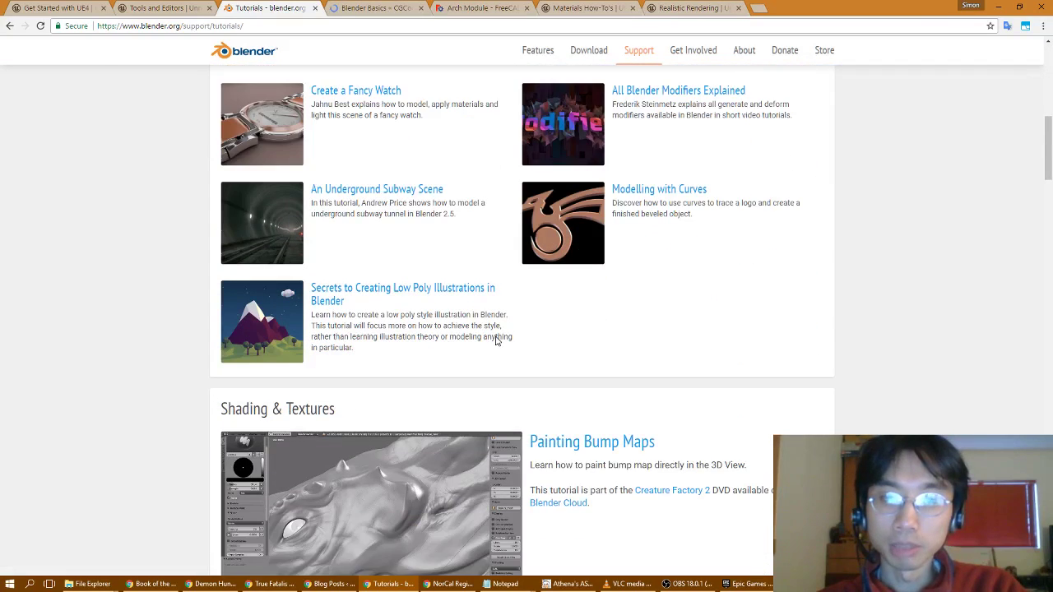
{"action": "scroll", "coordinate": [496, 341], "scroll_direction": "down", "scroll_amount": 4}
{"action": "scroll", "coordinate": [495, 342], "scroll_direction": "down", "scroll_amount": 4}
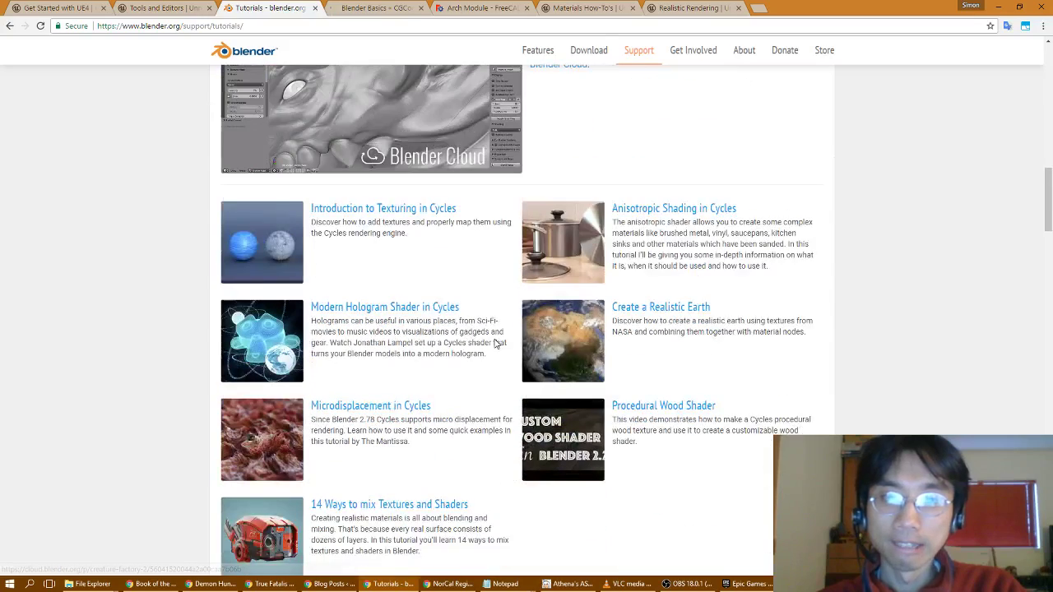
{"action": "scroll", "coordinate": [496, 344], "scroll_direction": "up", "scroll_amount": 15}
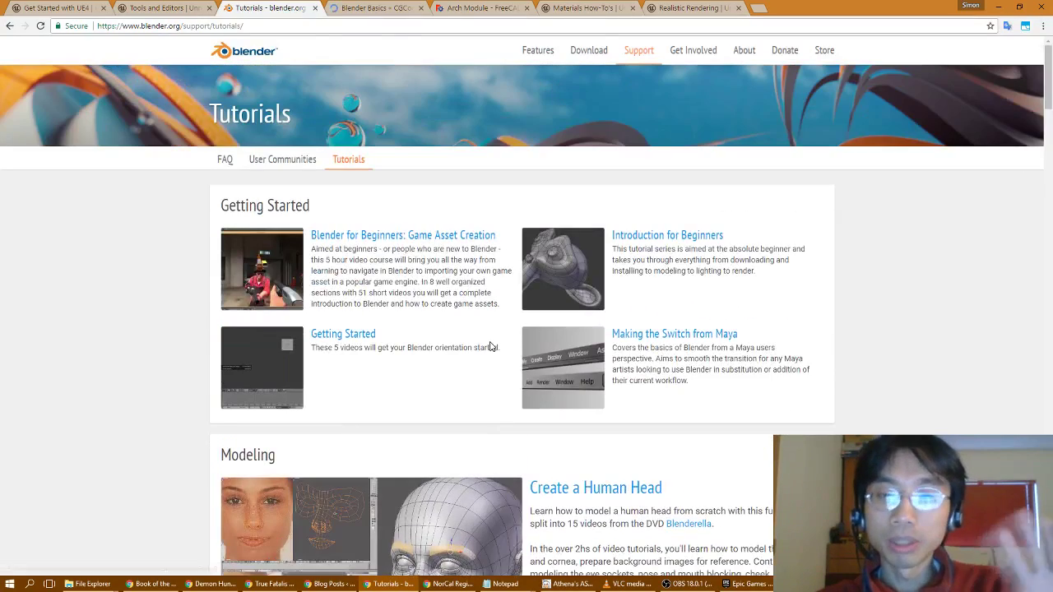
- Switch to the Blender Basics course page on CG Cookie and review its lesson list and Continued Learning section
{"action": "left_click", "coordinate": [398, 8]}
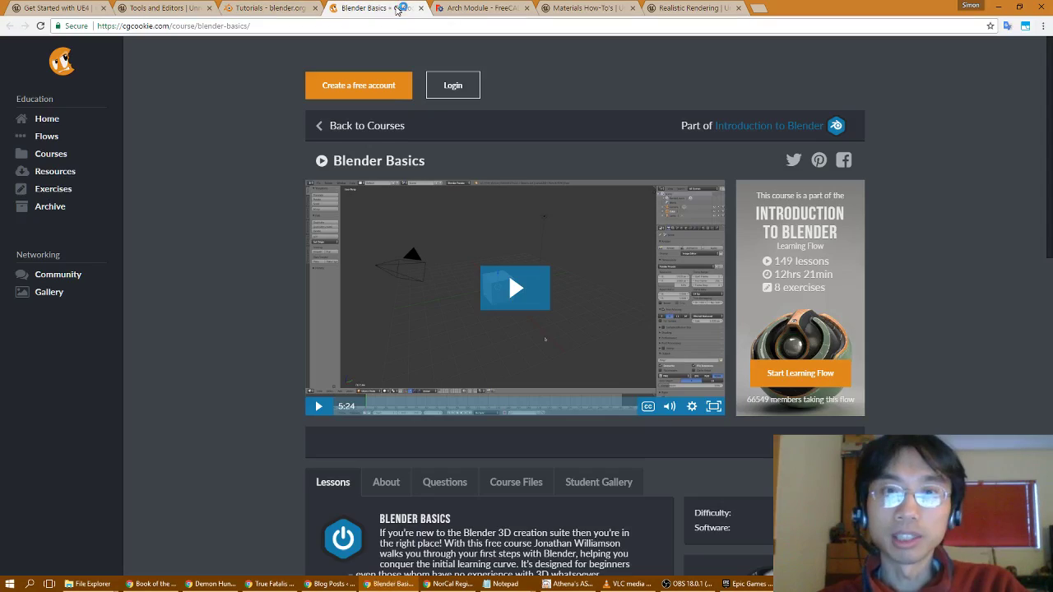
{"action": "scroll", "coordinate": [246, 274], "scroll_direction": "down", "scroll_amount": 1}
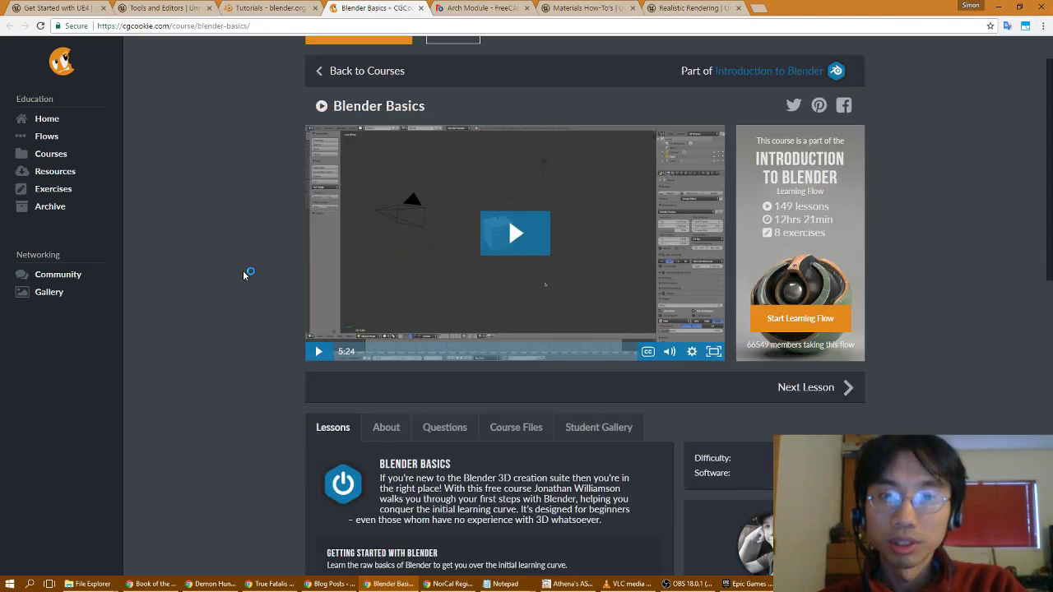
{"action": "scroll", "coordinate": [440, 267], "scroll_direction": "down", "scroll_amount": 5}
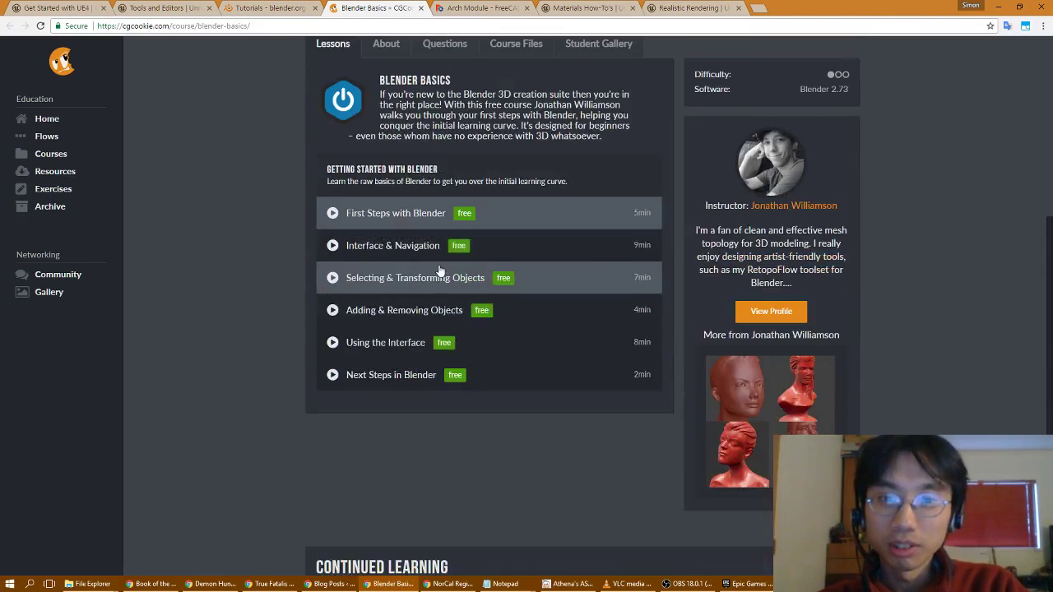
{"action": "scroll", "coordinate": [440, 267], "scroll_direction": "up", "scroll_amount": 2}
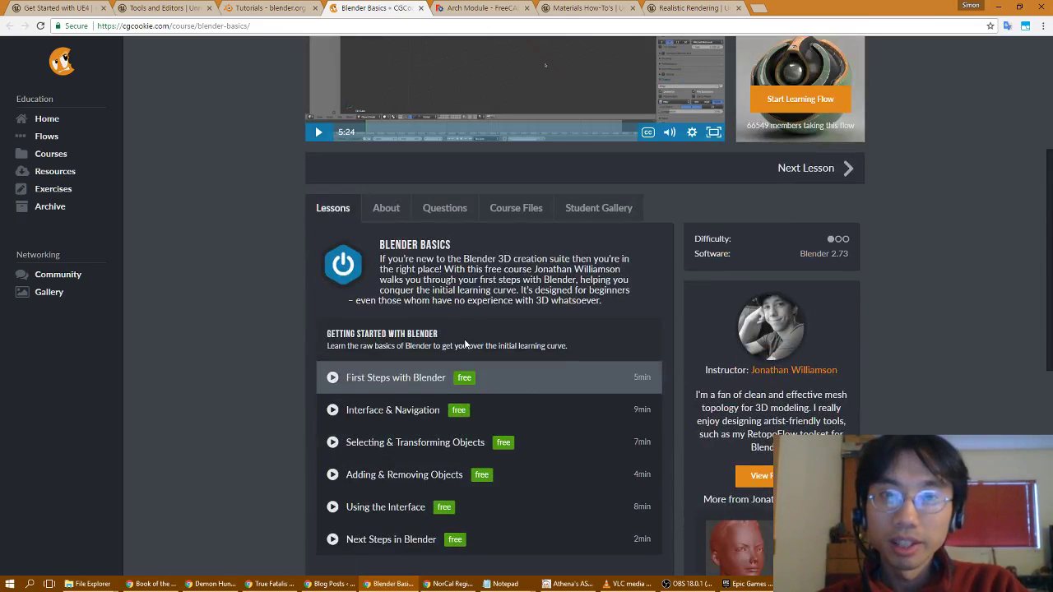
{"action": "scroll", "coordinate": [283, 289], "scroll_direction": "down", "scroll_amount": 6}
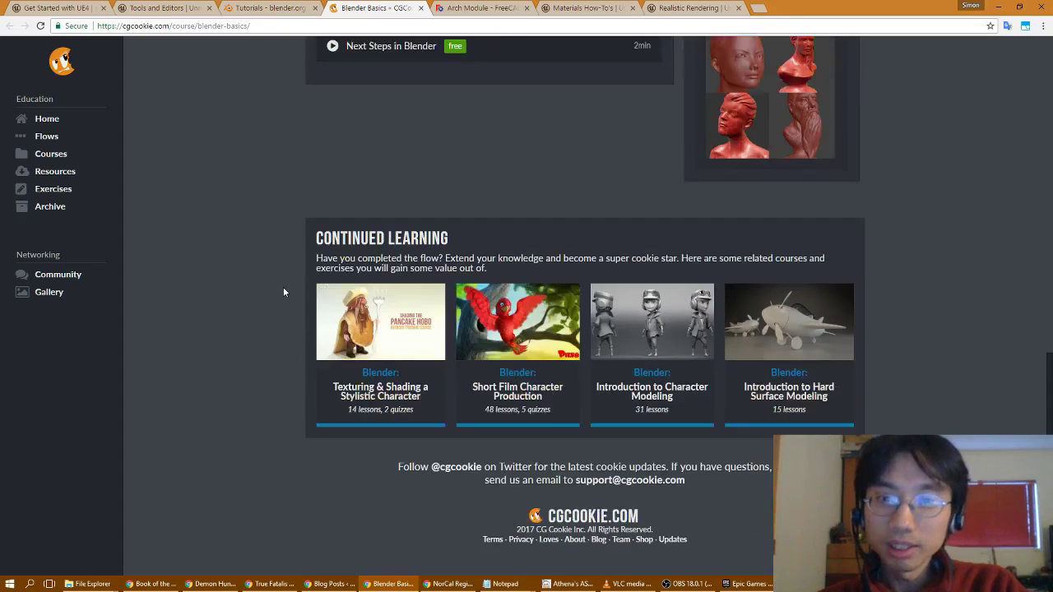
{"action": "scroll", "coordinate": [284, 289], "scroll_direction": "up", "scroll_amount": 8}
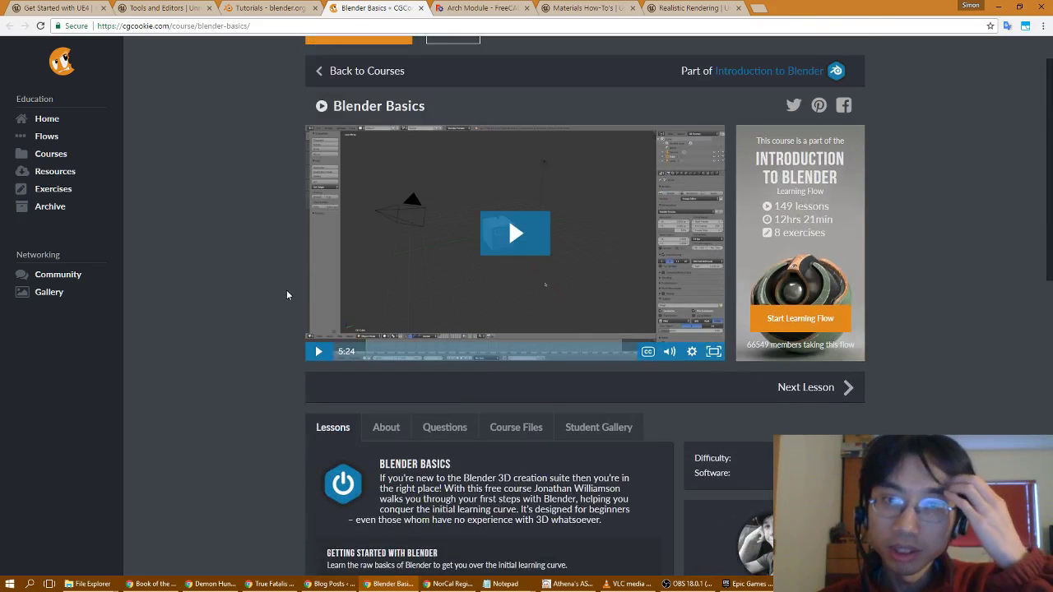
{"action": "scroll", "coordinate": [287, 294], "scroll_direction": "down", "scroll_amount": 3}
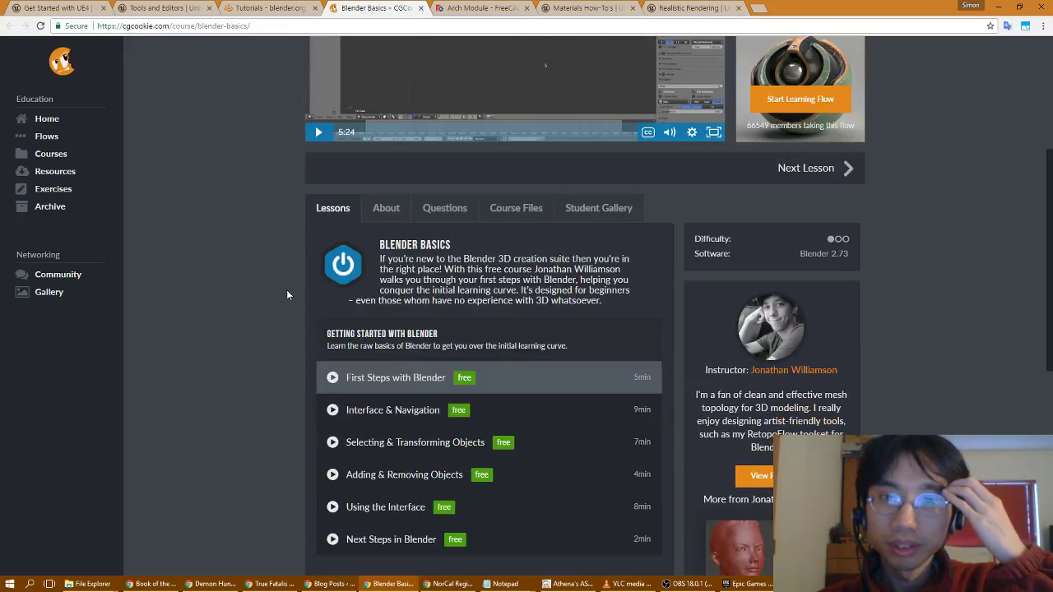
- Review the Course Files, Questions and About sections of the Blender Basics course and return to its Lessons list
{"action": "left_click", "coordinate": [496, 215]}
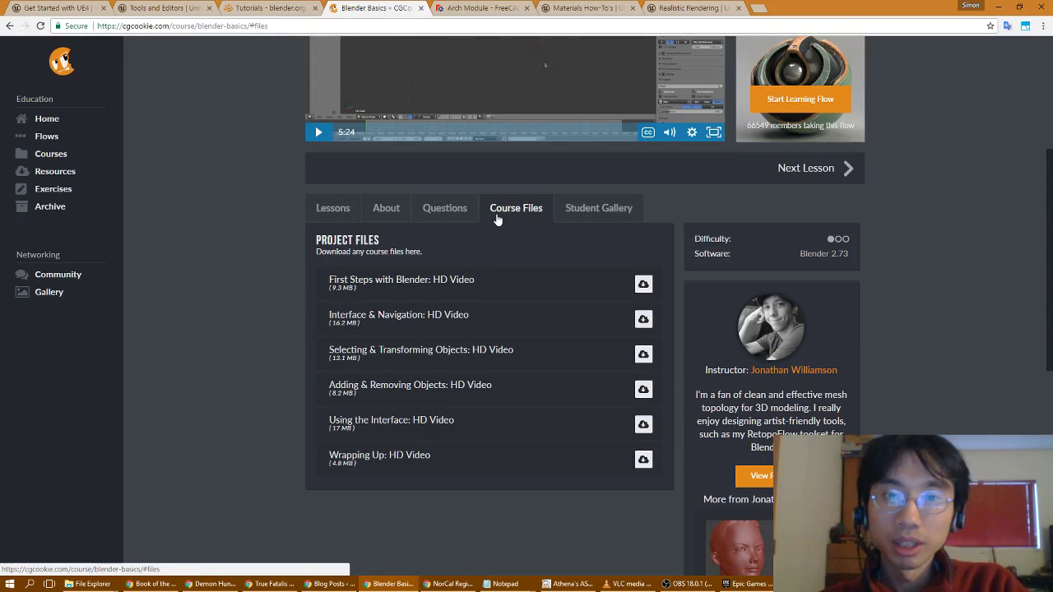
{"action": "left_click", "coordinate": [457, 217]}
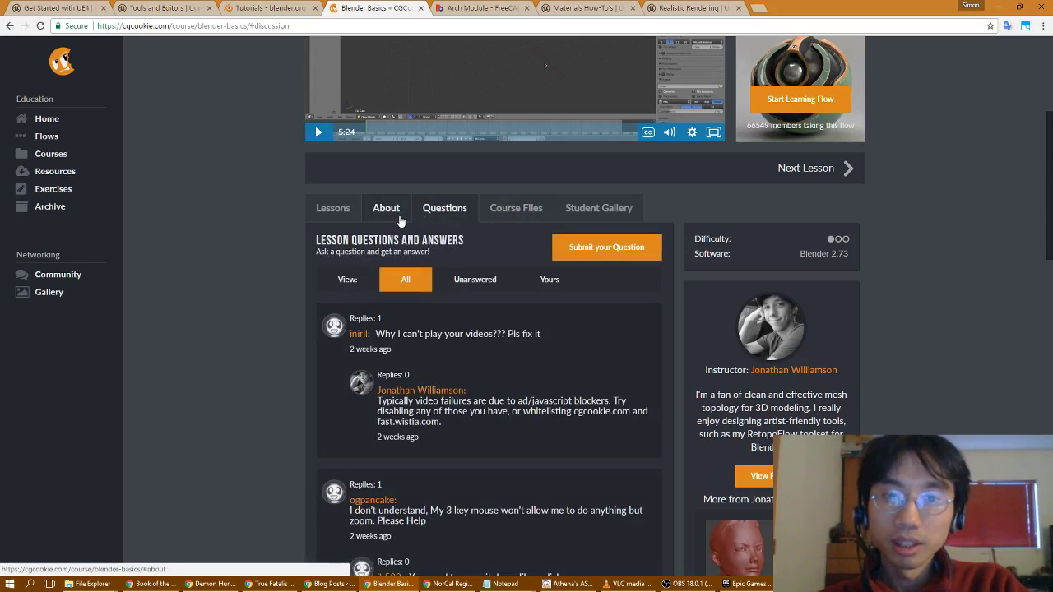
{"action": "scroll", "coordinate": [401, 221], "scroll_direction": "down", "scroll_amount": 2}
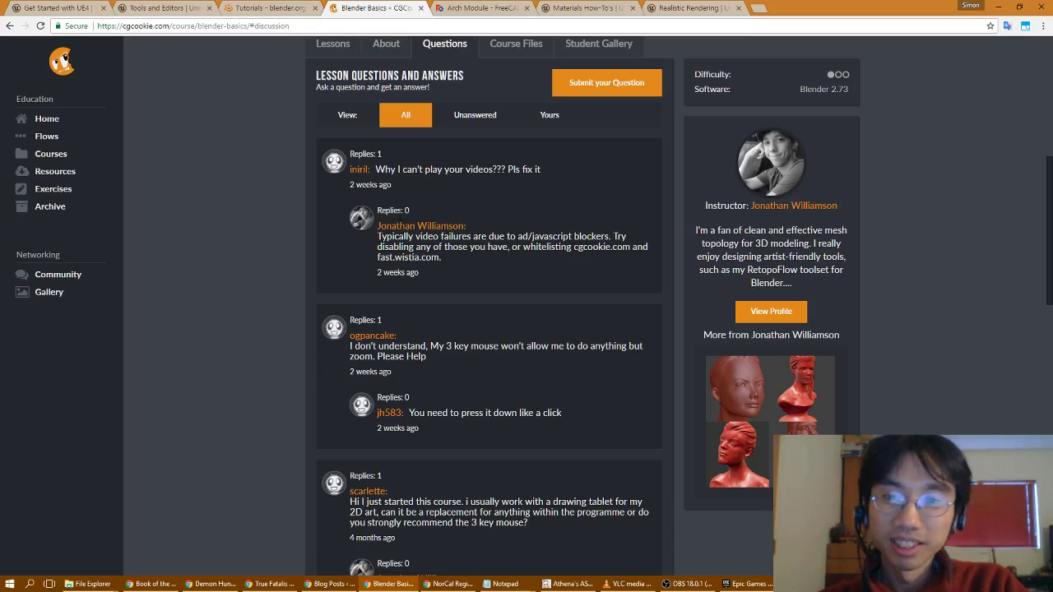
{"action": "scroll", "coordinate": [404, 356], "scroll_direction": "up", "scroll_amount": 2}
{"action": "left_click", "coordinate": [393, 212]}
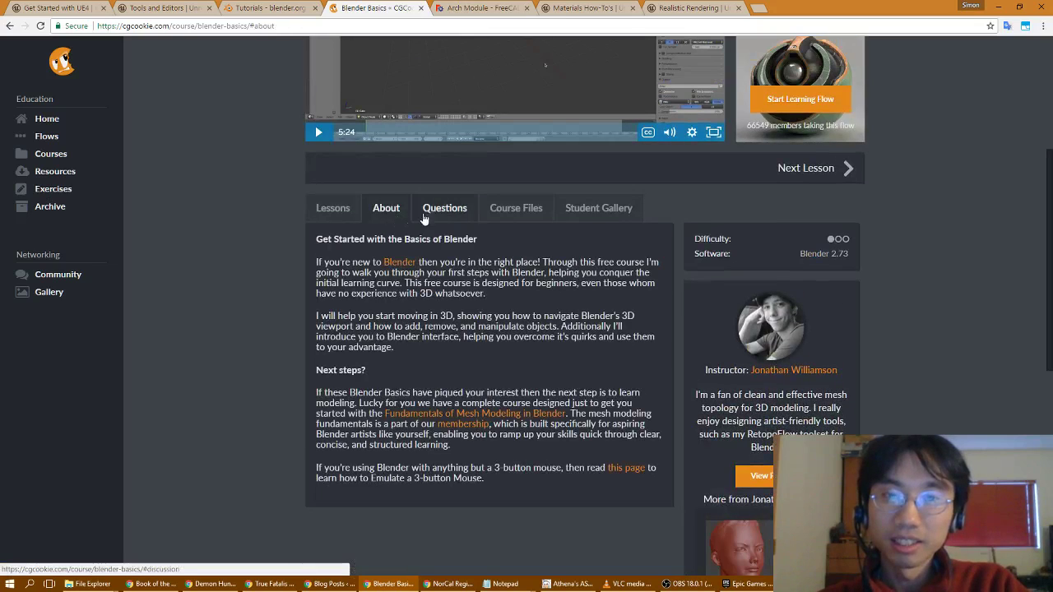
{"action": "left_click", "coordinate": [423, 212]}
{"action": "left_click", "coordinate": [383, 209]}
{"action": "left_click", "coordinate": [344, 211]}
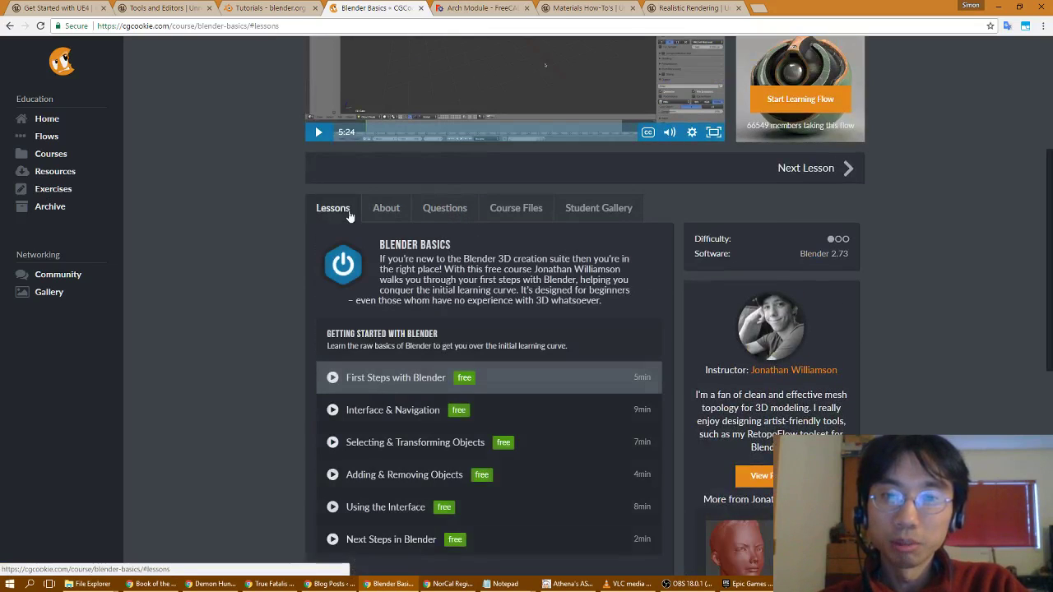
- Play the opening seconds of the Blender Basics course video and reload the course page
{"action": "scroll", "coordinate": [280, 244], "scroll_direction": "up", "scroll_amount": 3}
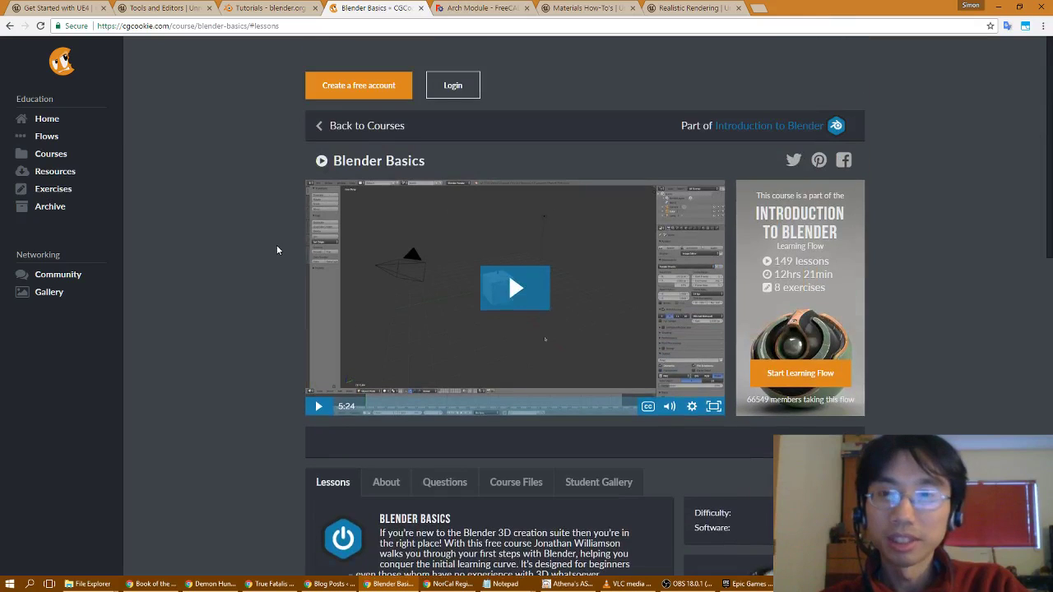
{"action": "left_click", "coordinate": [515, 289]}
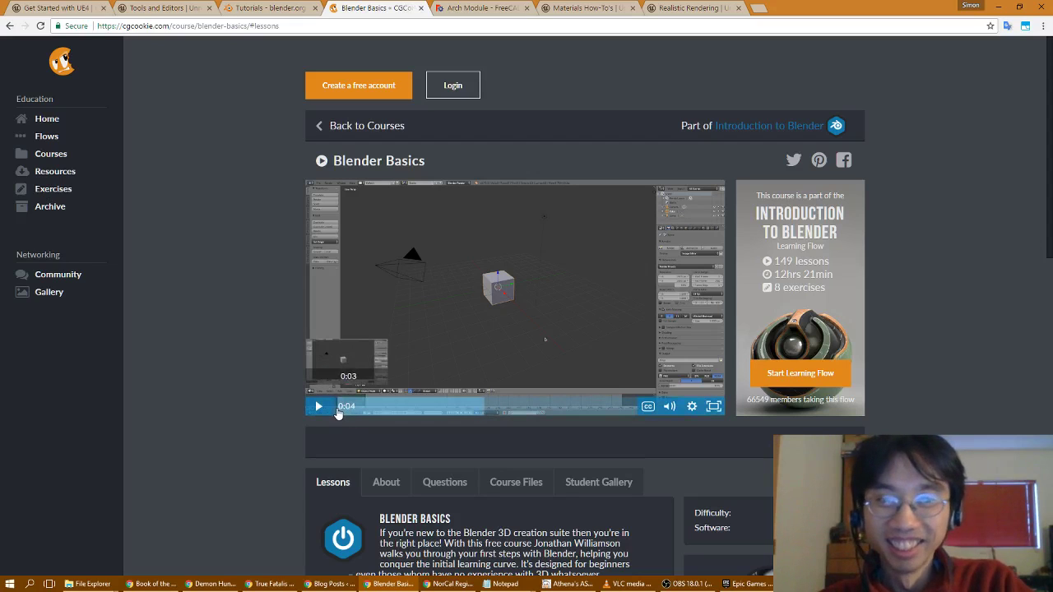
{"action": "left_click", "coordinate": [40, 25]}
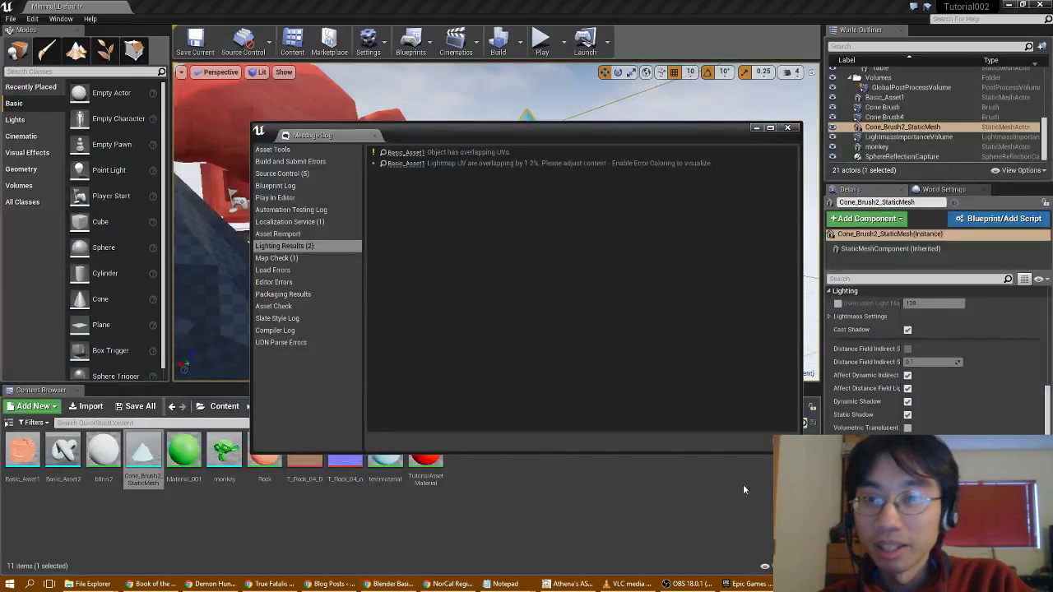
- In Unreal Editor, close the Message Log and inspect the lighting and shadows on the blue pyramid mesh
{"action": "left_click", "coordinate": [787, 129]}
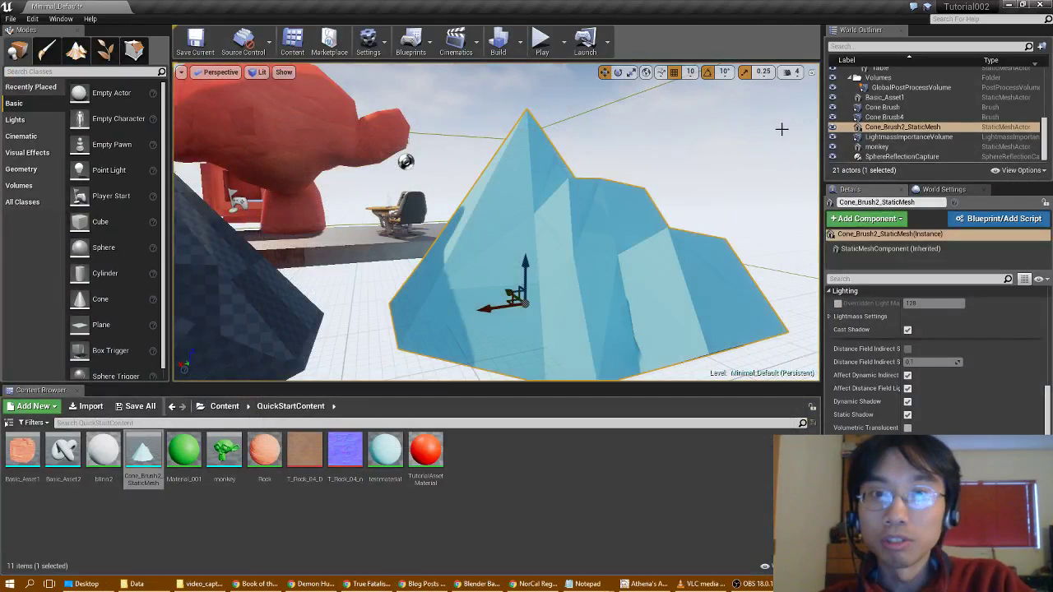
{"action": "right_click_drag", "start_coordinate": [594, 204], "coordinate": [420, 218]}
{"action": "right_click_drag", "start_coordinate": [559, 199], "coordinate": [509, 198]}
{"action": "right_click_drag", "start_coordinate": [535, 255], "coordinate": [542, 258]}
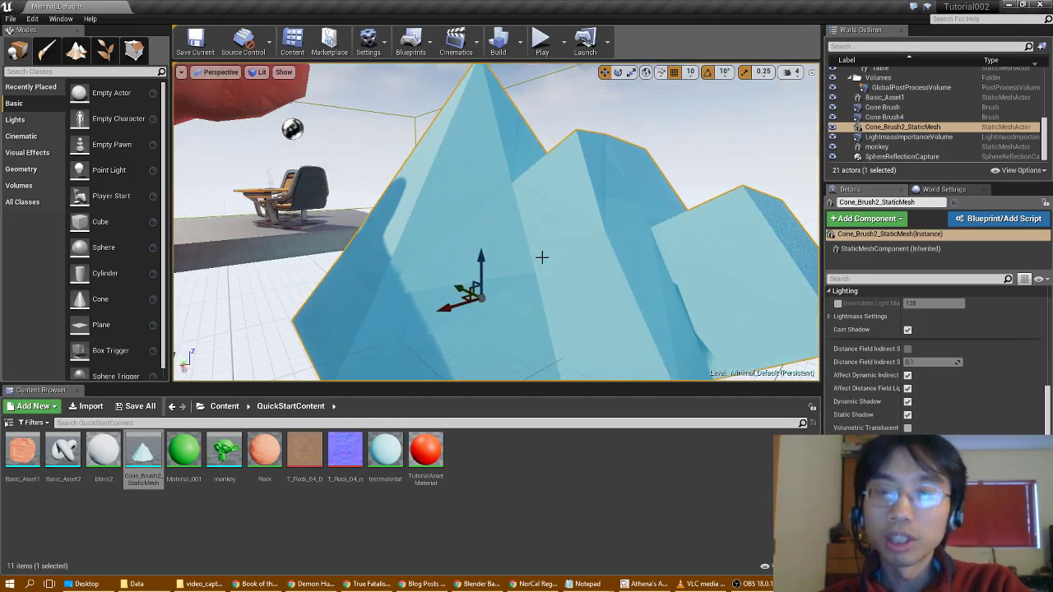
- Launch the game, saving Minimal_Default and Minimal_Default_BuiltData, and check the shadows around the monkey head and pyramids before exiting
{"action": "left_click", "coordinate": [583, 43]}
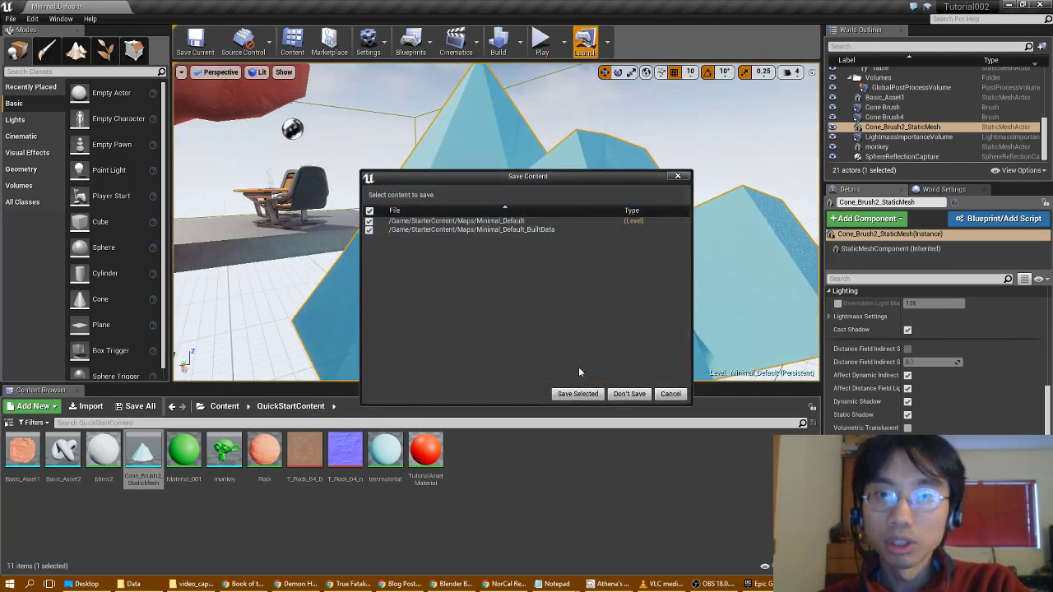
{"action": "left_click", "coordinate": [577, 394]}
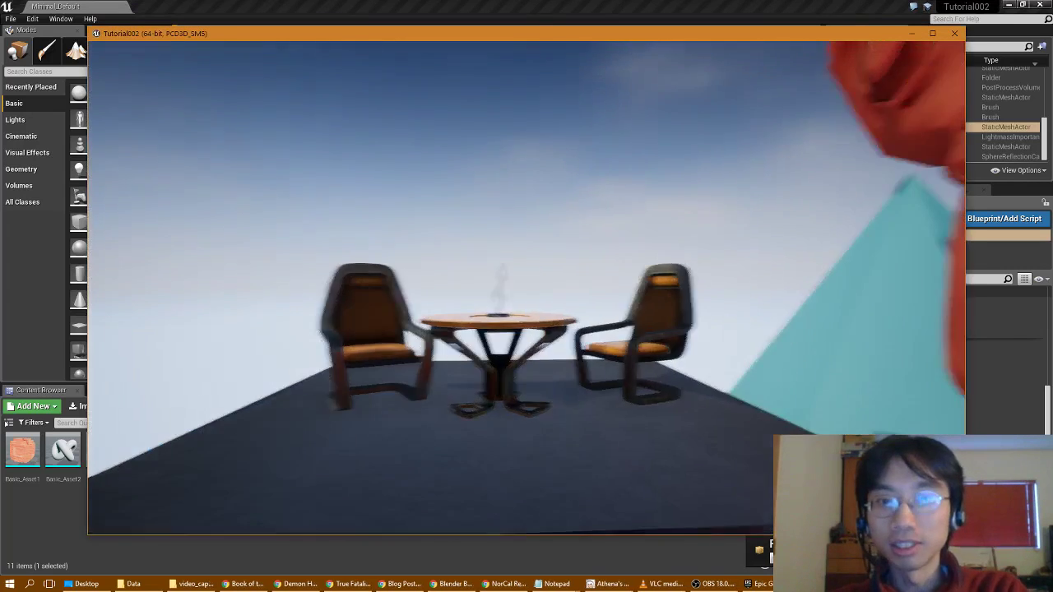
{"action": "key", "text": "w"}
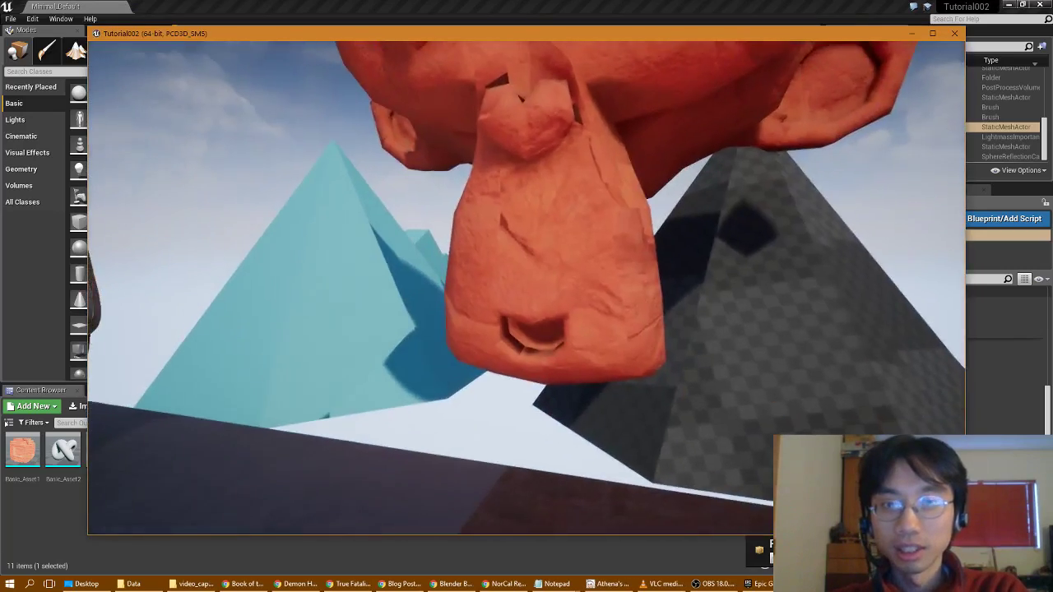
{"action": "key", "text": "w"}
{"action": "key", "text": "s"}
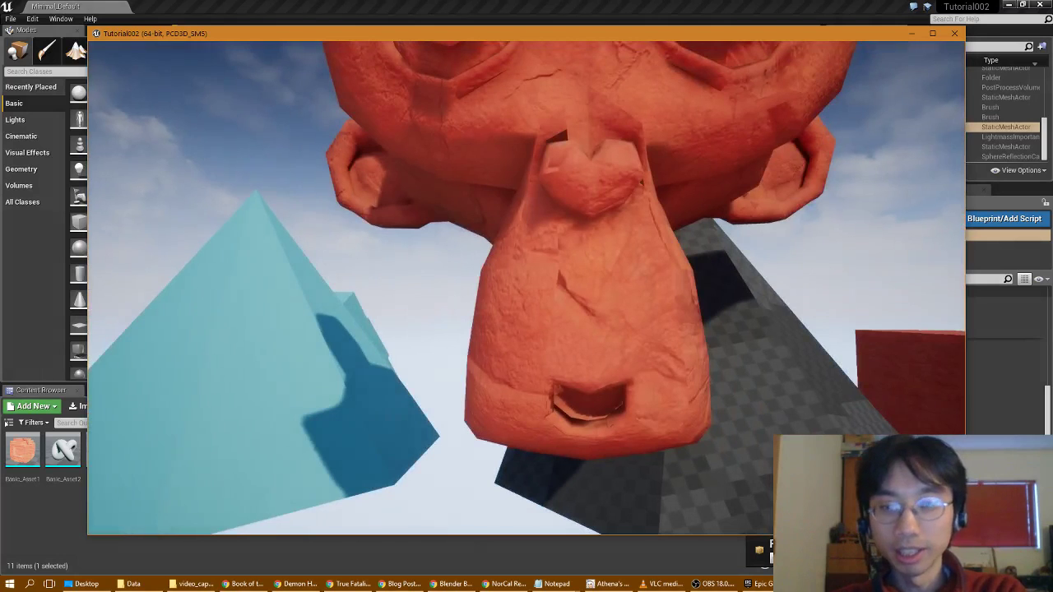
{"action": "key", "text": "Escape"}
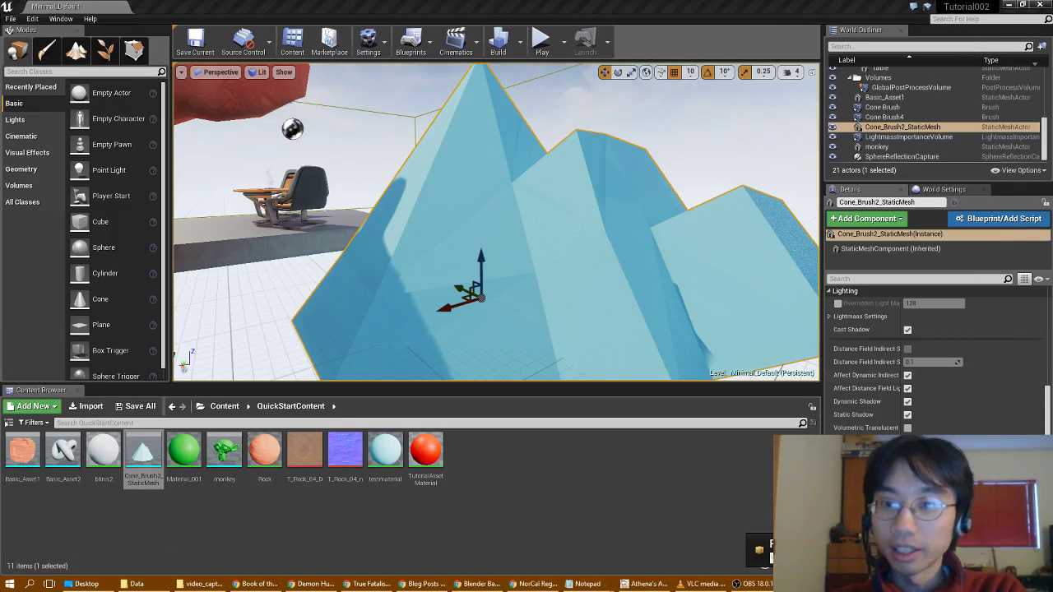